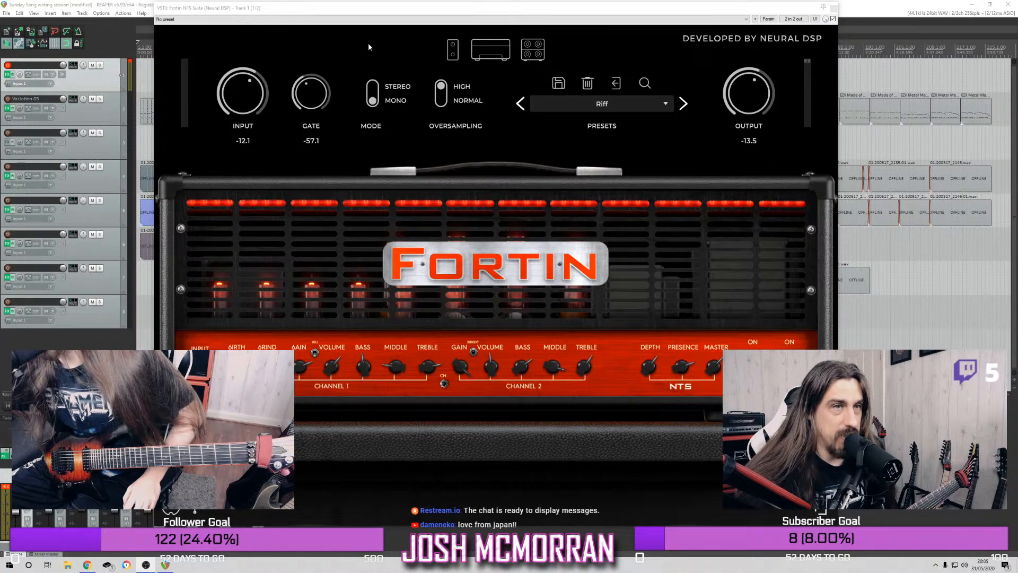
Close the Fortin NTS Suite plugin window without changing its preset
{"action": "left_click", "coordinate": [508, 19]}
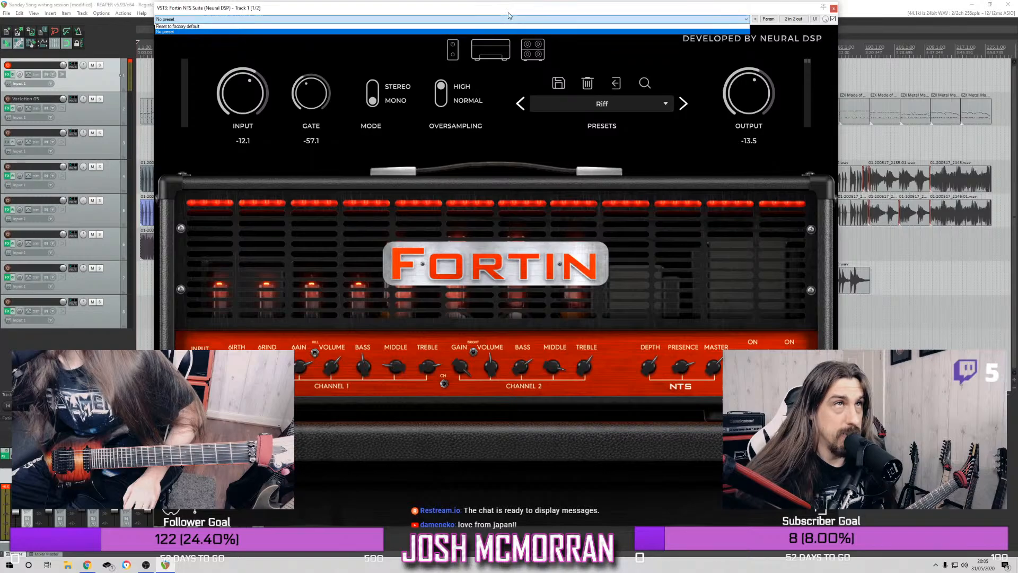
{"action": "left_click", "coordinate": [508, 12]}
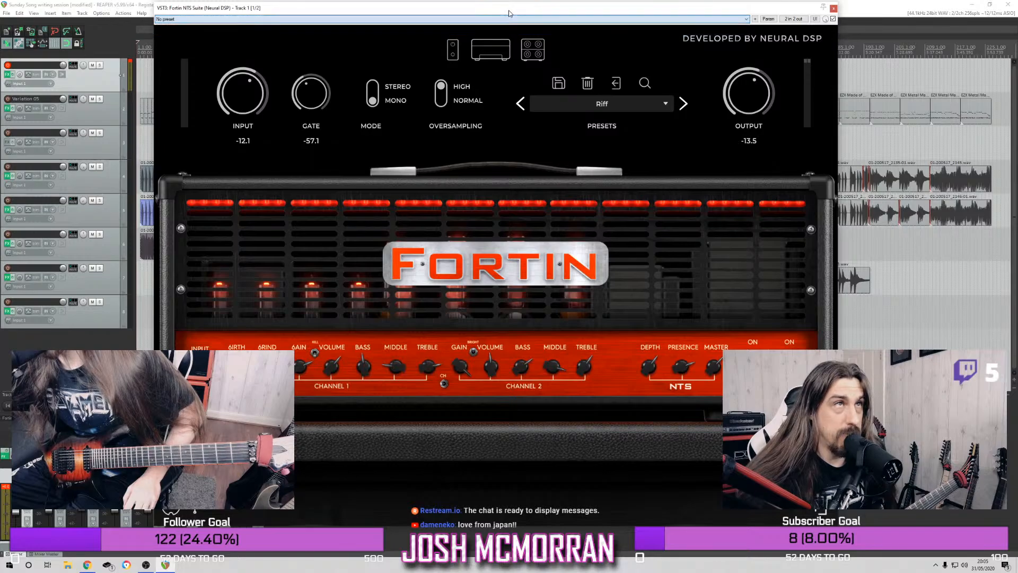
{"action": "left_click", "coordinate": [833, 9]}
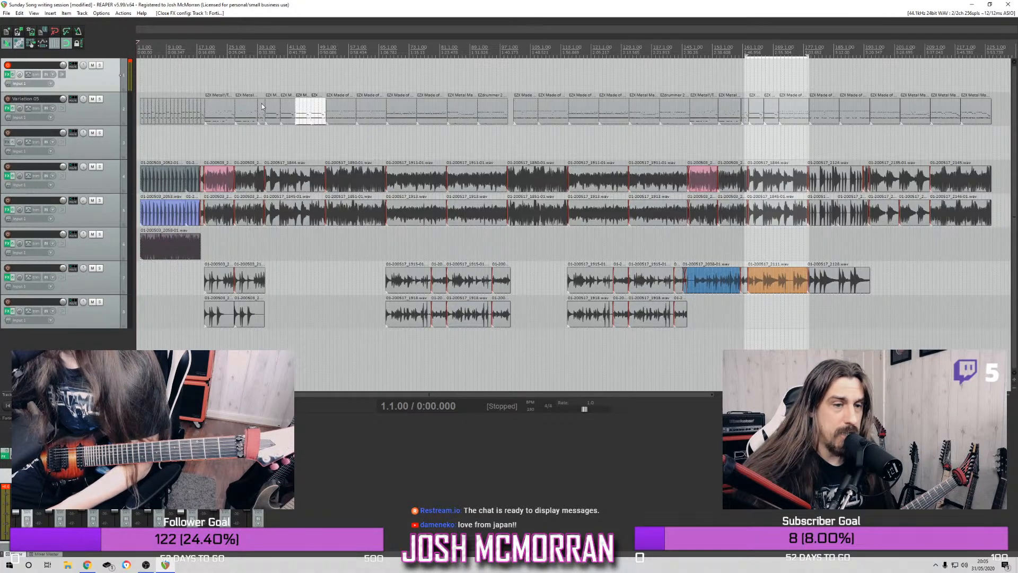
Place the edit cursor at bar 2, where the song's intro items begin
{"action": "key", "text": "space"}
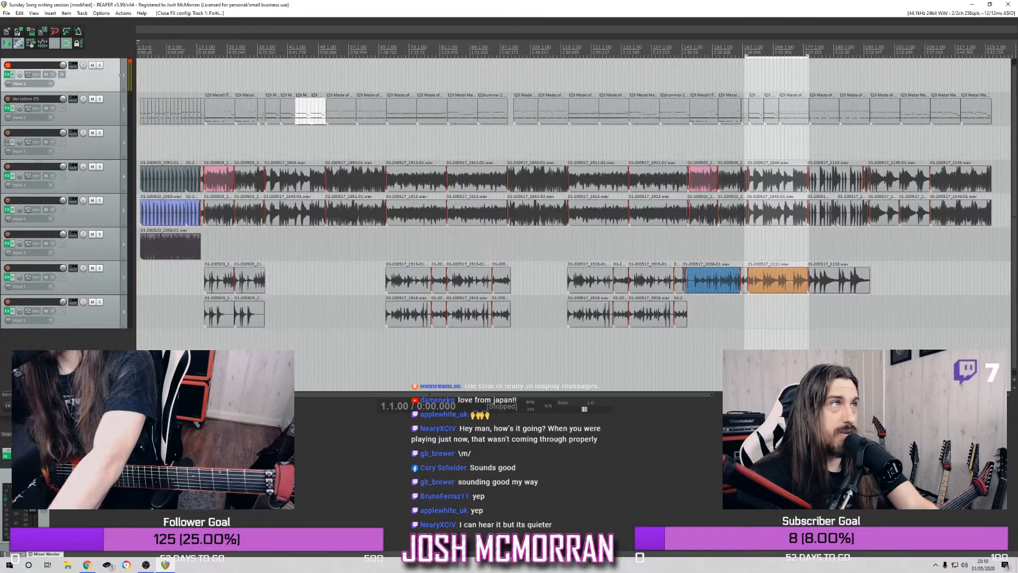
{"action": "left_click", "coordinate": [140, 50]}
{"action": "scroll", "coordinate": [234, 125], "scroll_direction": "up", "scroll_amount": 7}
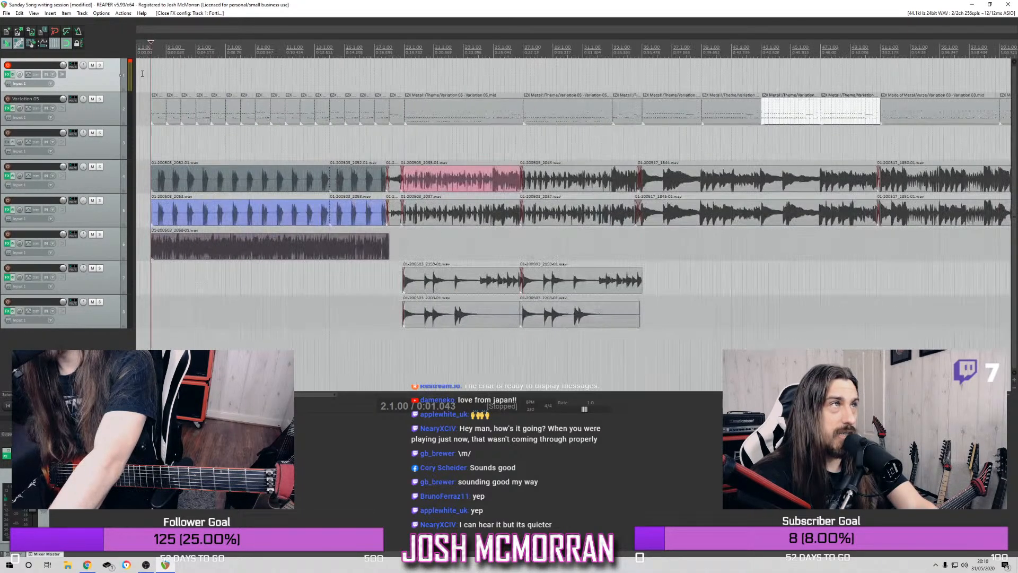
{"action": "scroll", "coordinate": [234, 125], "scroll_direction": "down", "scroll_amount": 3}
{"action": "scroll", "coordinate": [234, 125], "scroll_direction": "up", "scroll_amount": 2}
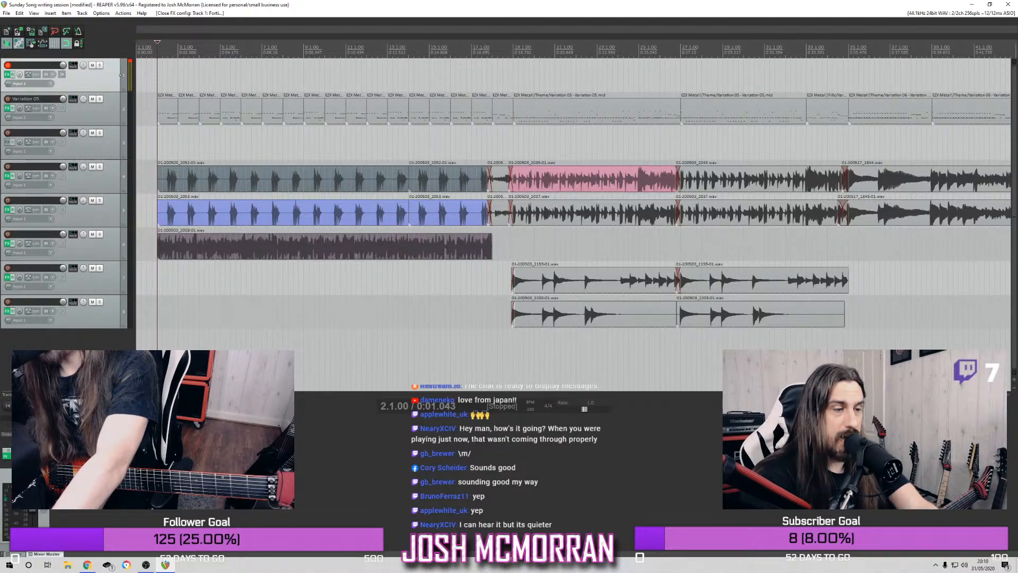
{"action": "key", "text": "alt+Tab"}
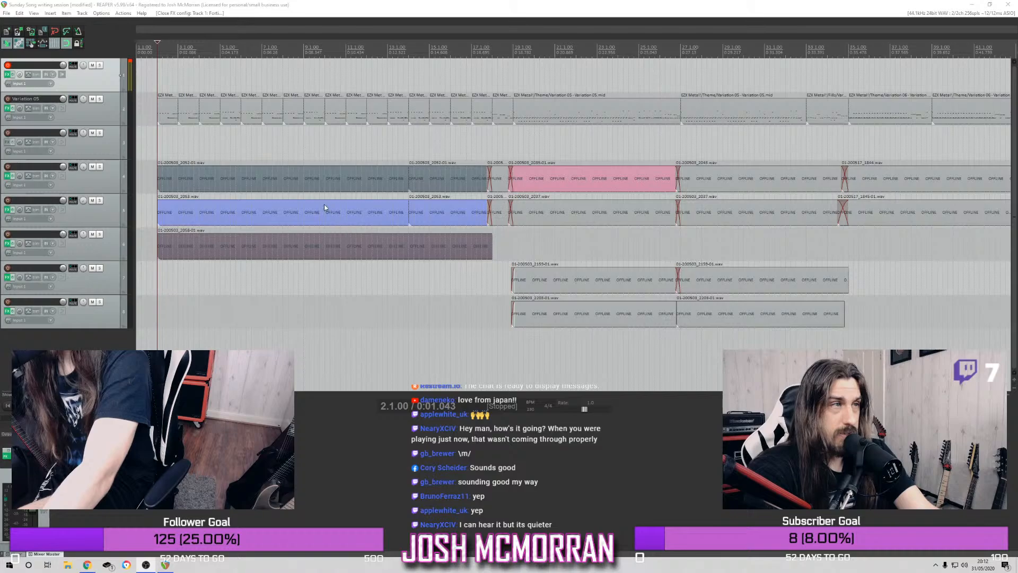
Play the intro from bar 2 several times to check the existing drum part, stopping playback each time
{"action": "key", "text": "space"}
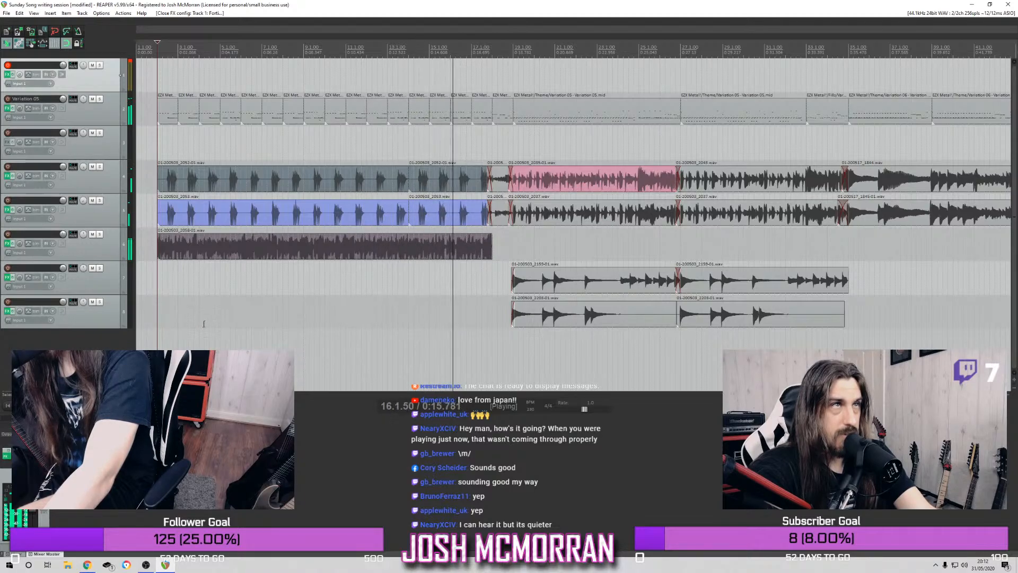
{"action": "key", "text": "space"}
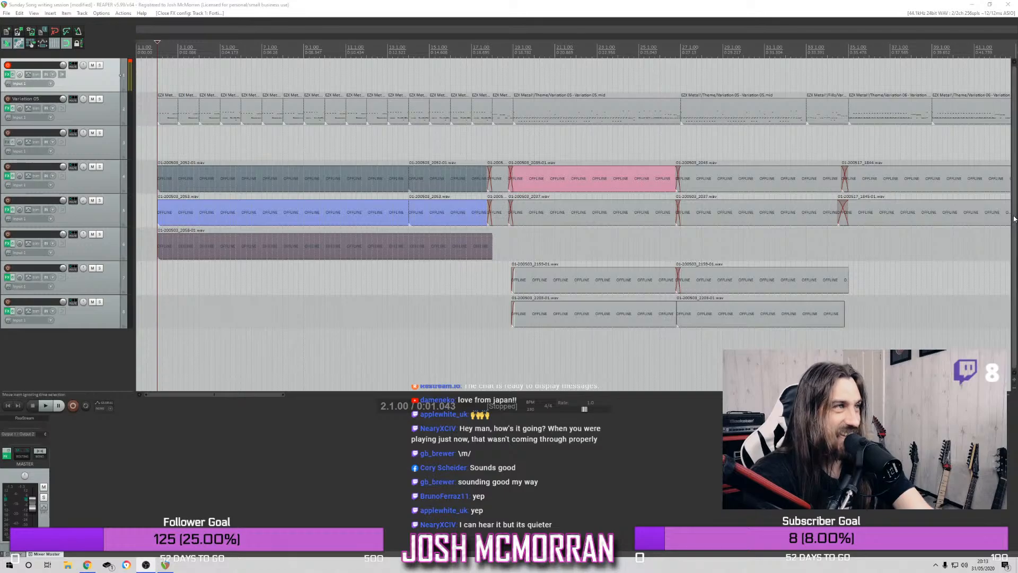
{"action": "left_click", "coordinate": [46, 405]}
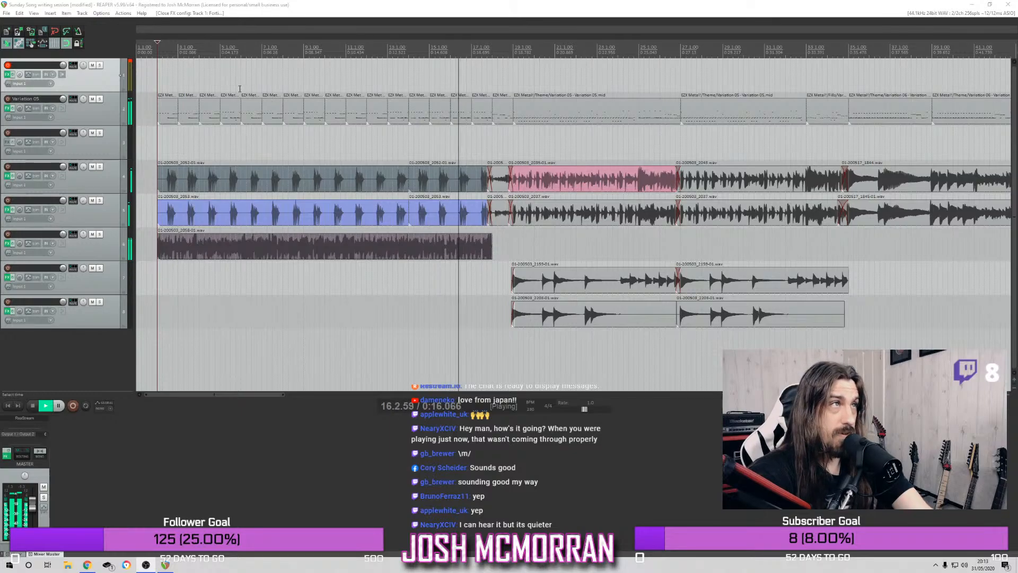
{"action": "left_click", "coordinate": [33, 405]}
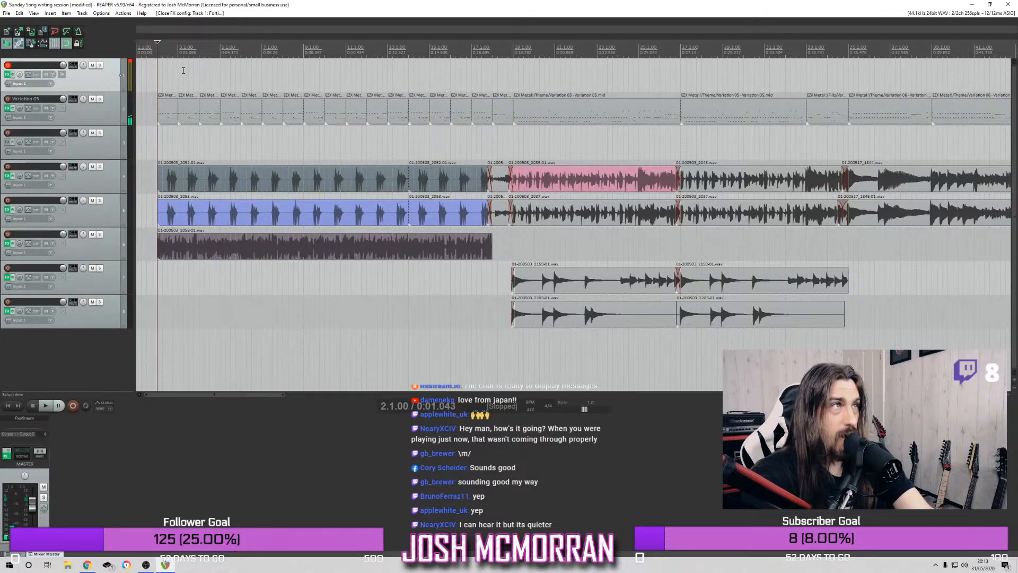
{"action": "left_click", "coordinate": [45, 407]}
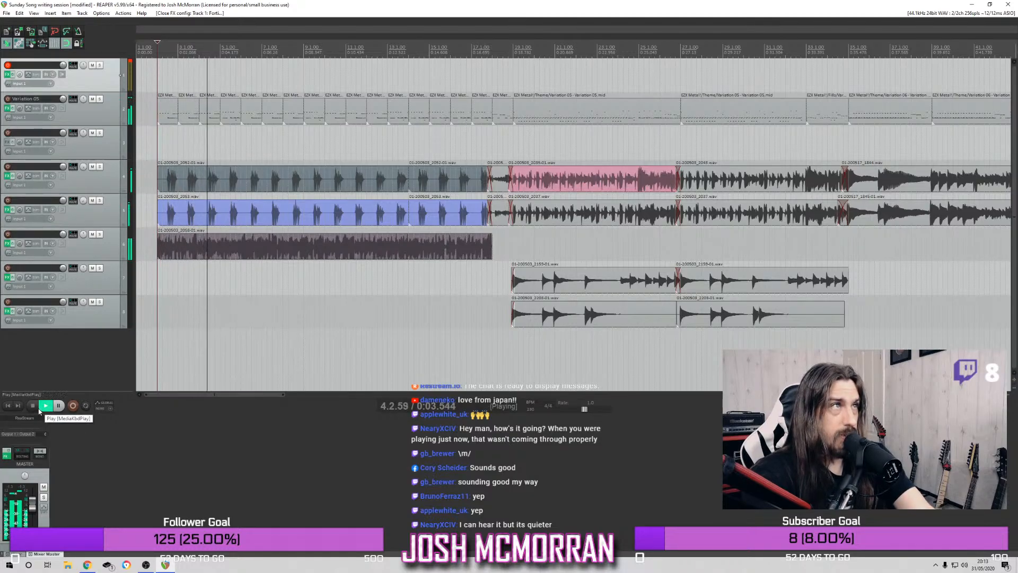
{"action": "left_click", "coordinate": [32, 406]}
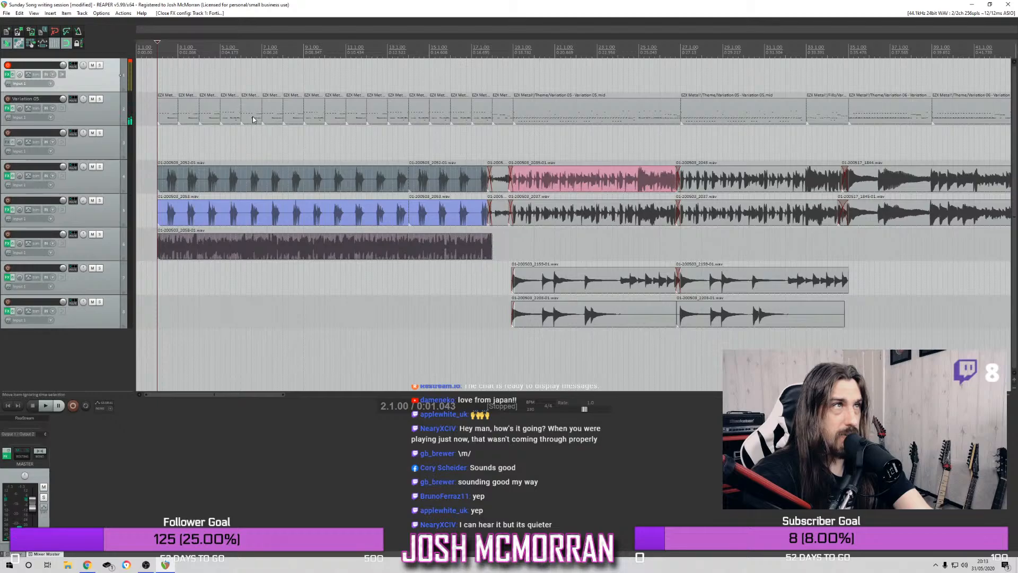
Delete the three drum items in bars 6 to 8 on track 2 and copy two later drum items to bar 6
{"action": "left_click_drag", "start_coordinate": [253, 120], "coordinate": [297, 123]}
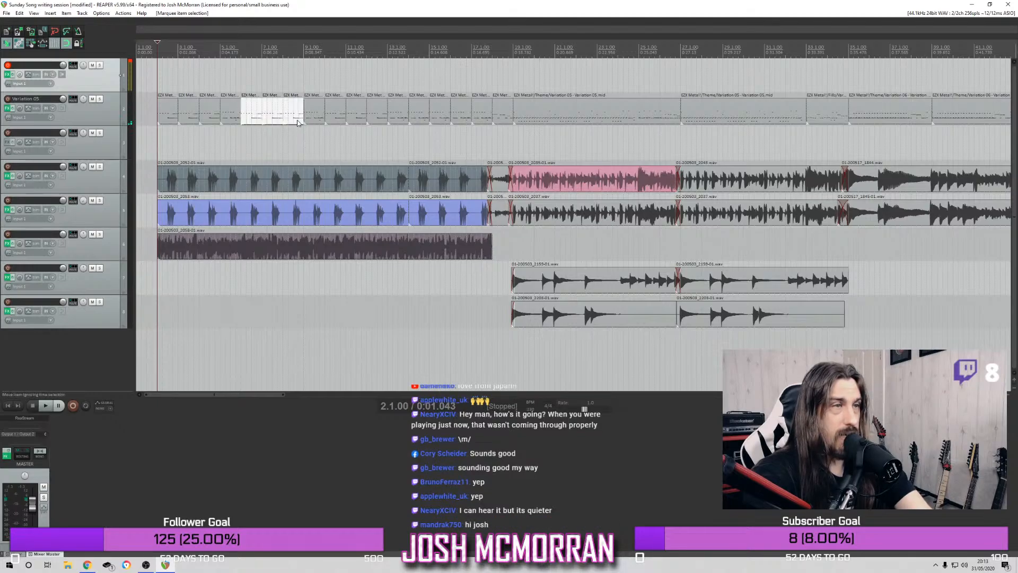
{"action": "key", "text": "Delete"}
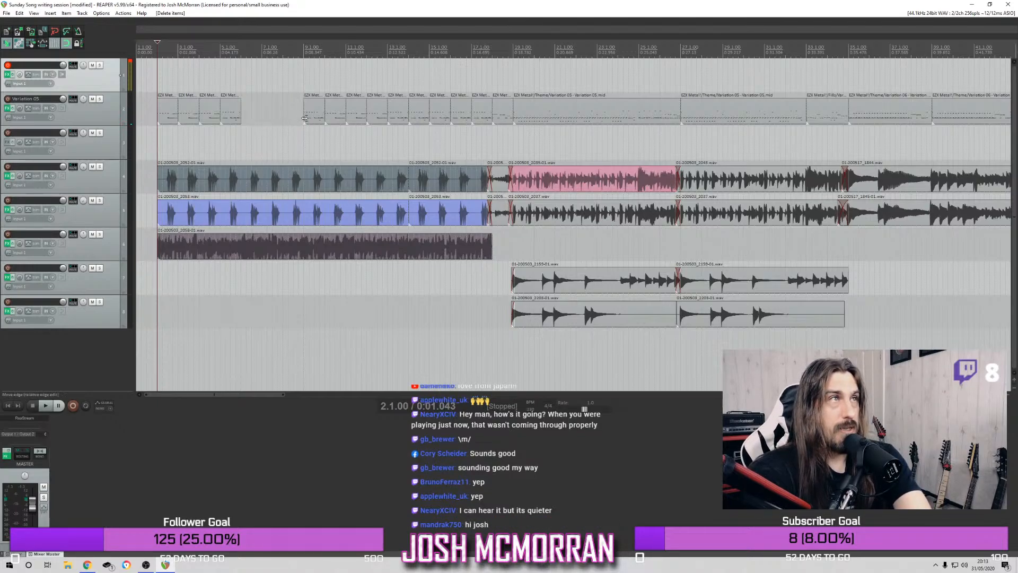
{"action": "left_click_drag", "start_coordinate": [404, 118], "coordinate": [250, 117]}
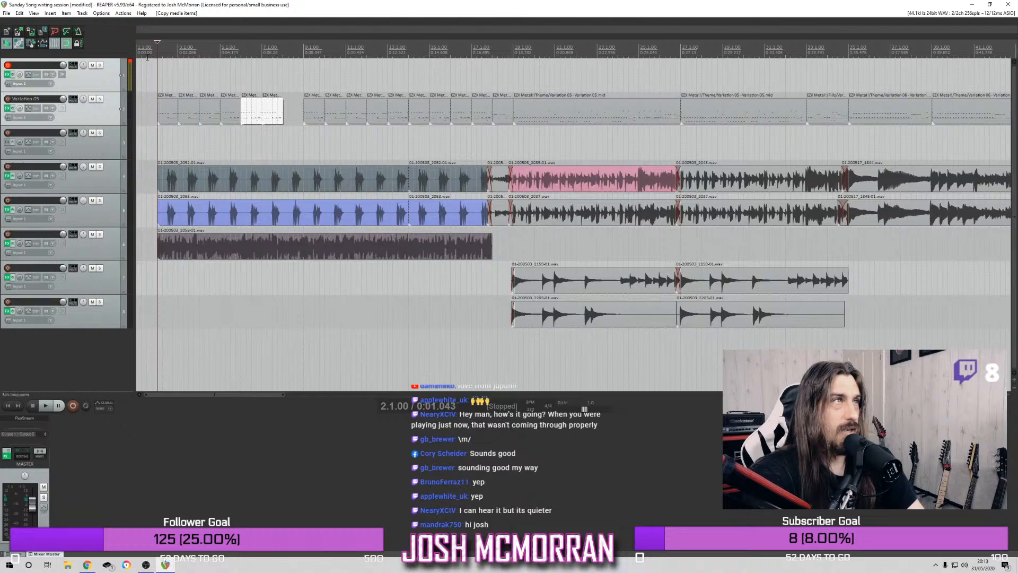
Move the drum item at bar 9 back to bar 8, playing the intro from bar 2 to check the pattern
{"action": "key", "text": "space"}
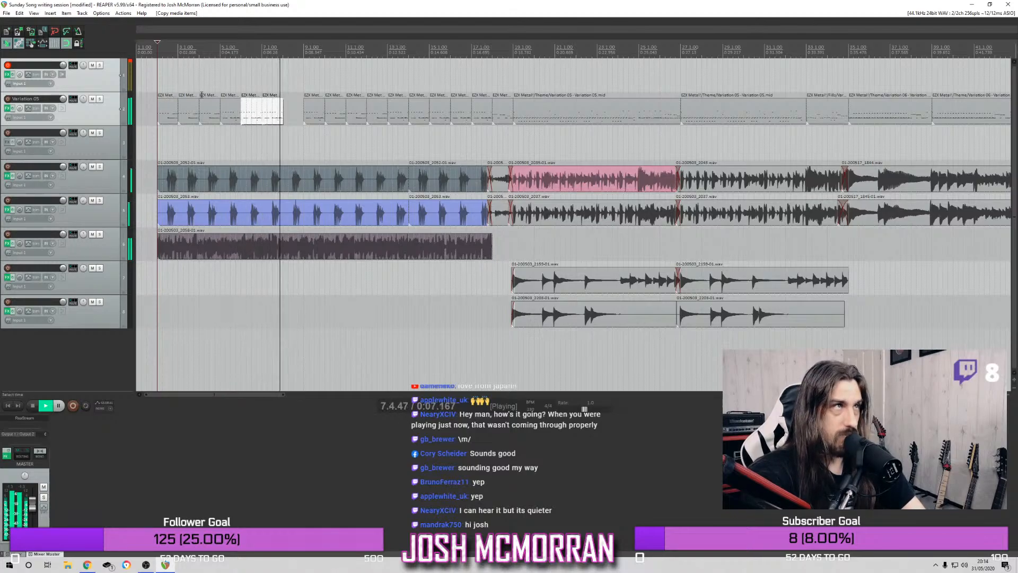
{"action": "key", "text": "space"}
{"action": "left_click_drag", "start_coordinate": [306, 113], "coordinate": [285, 113]}
{"action": "key", "text": "space"}
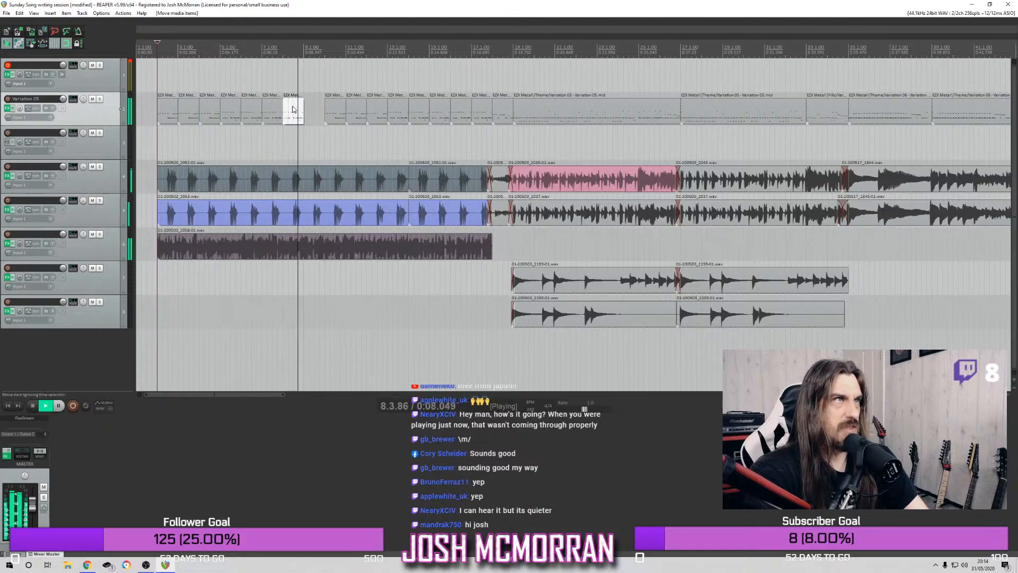
{"action": "key", "text": "space"}
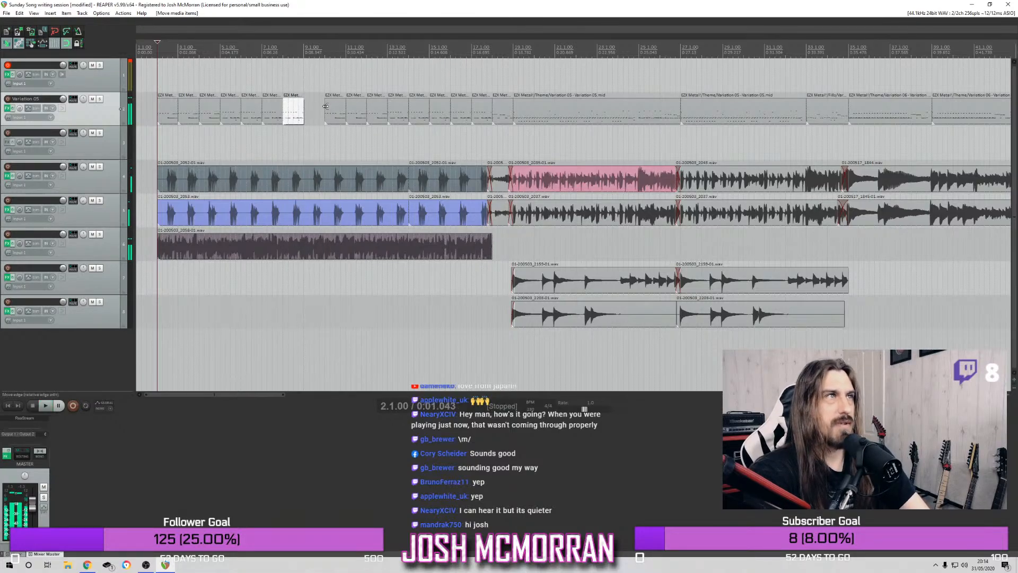
Filter Superior Drummer 3's grooves by Fill, audition Fill 05 from Gods 210 BPM, and place it on track 1 at bar 9
{"action": "left_click", "coordinate": [303, 47]}
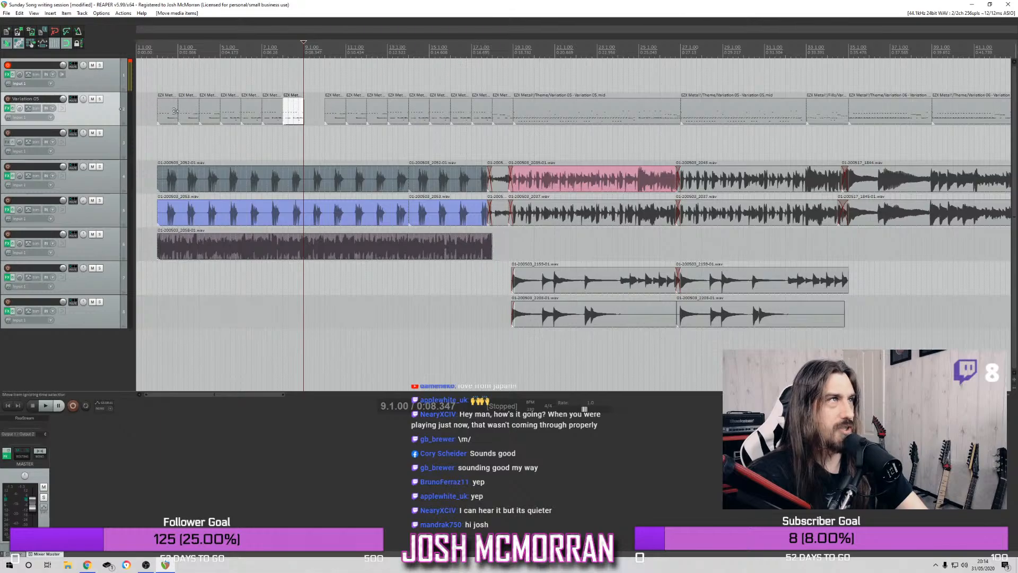
{"action": "left_click", "coordinate": [7, 109]}
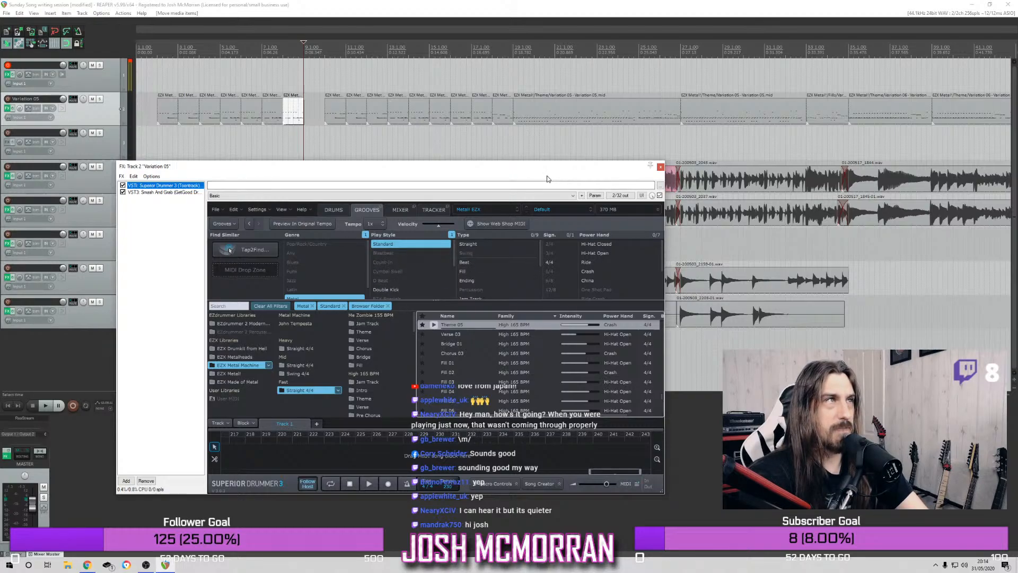
{"action": "left_click", "coordinate": [475, 272]}
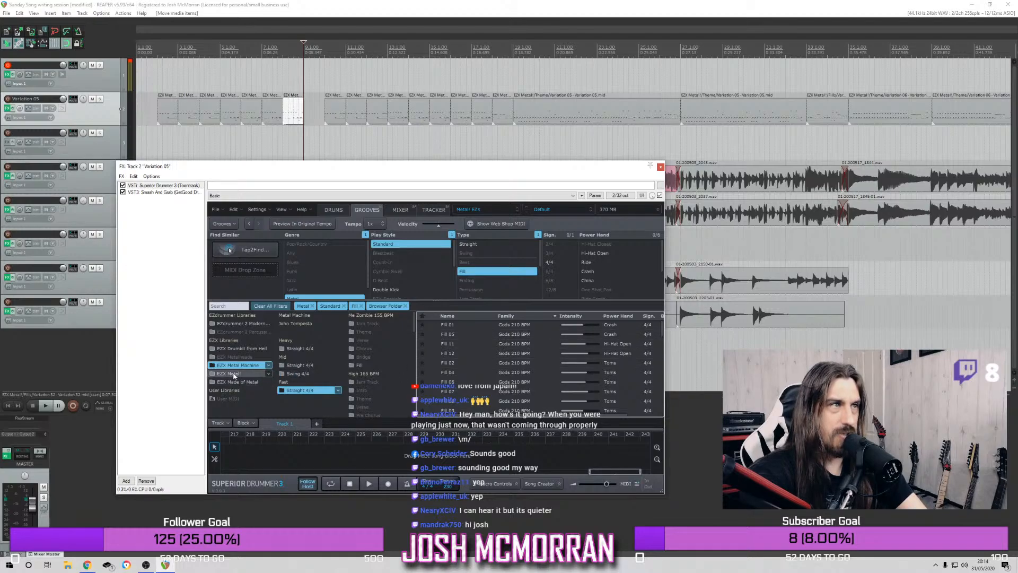
{"action": "left_click", "coordinate": [434, 335]}
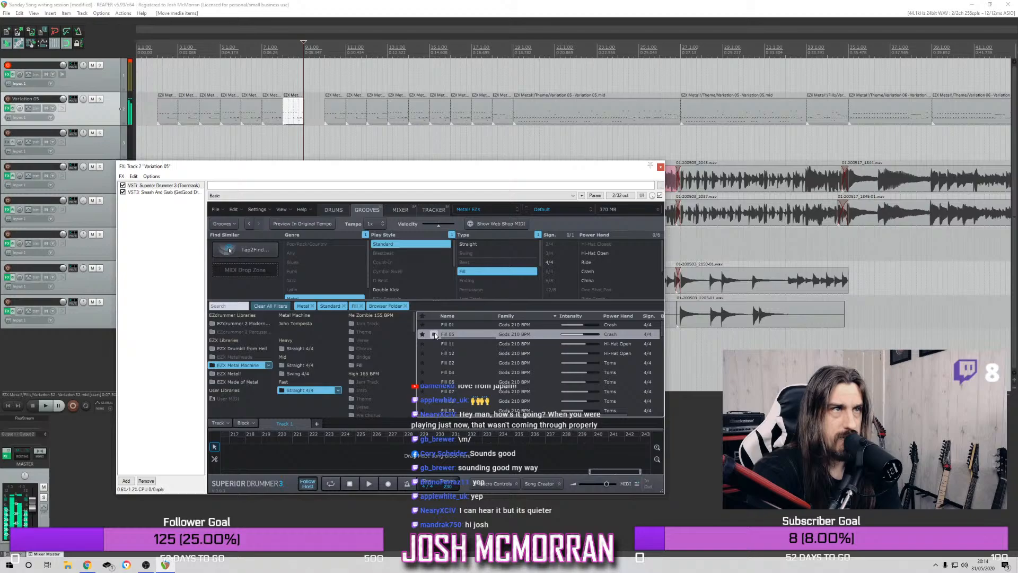
{"action": "left_click_drag", "start_coordinate": [458, 338], "coordinate": [306, 73]}
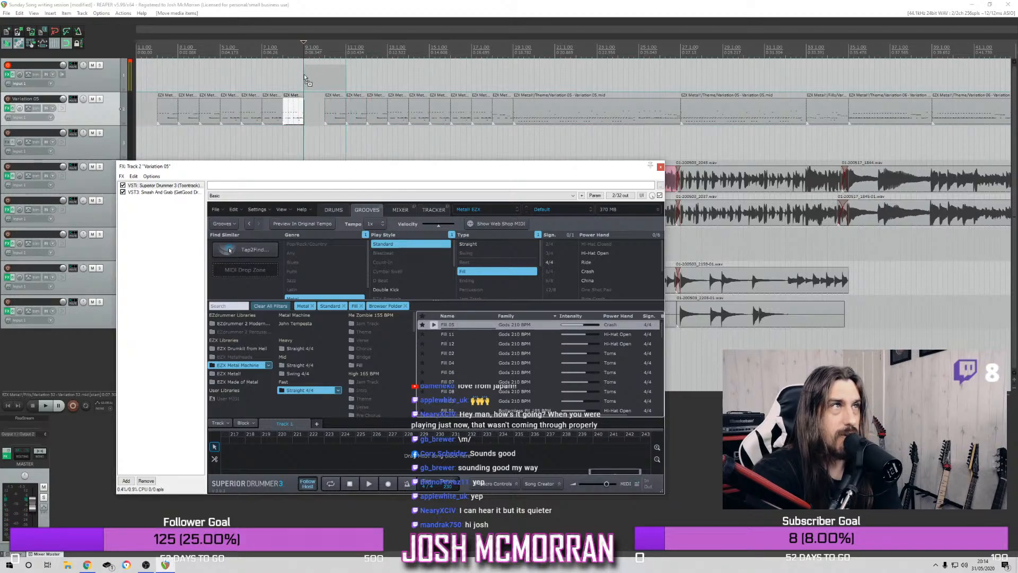
Remove the drum item at bar 10, move the fill down to track 2 at bar 9, and audition it from bar 2
{"action": "left_click", "coordinate": [331, 112]}
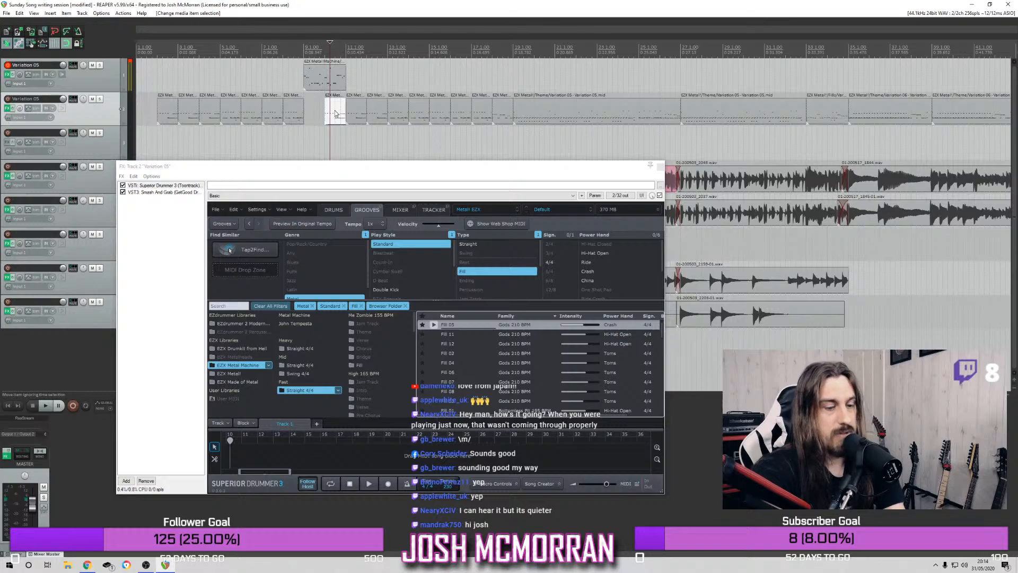
{"action": "left_click_drag", "start_coordinate": [316, 88], "coordinate": [318, 107]}
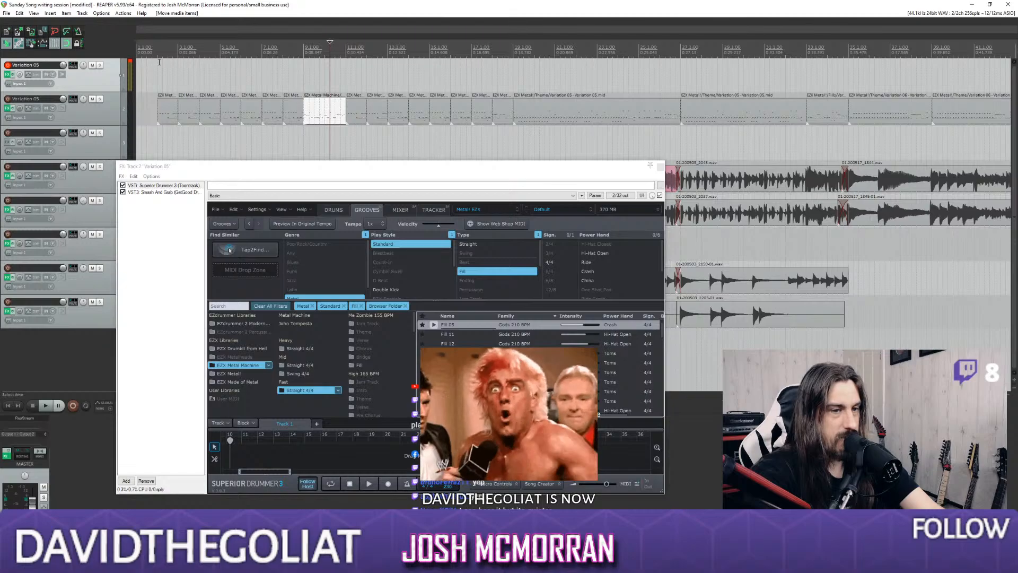
{"action": "left_click", "coordinate": [158, 55]}
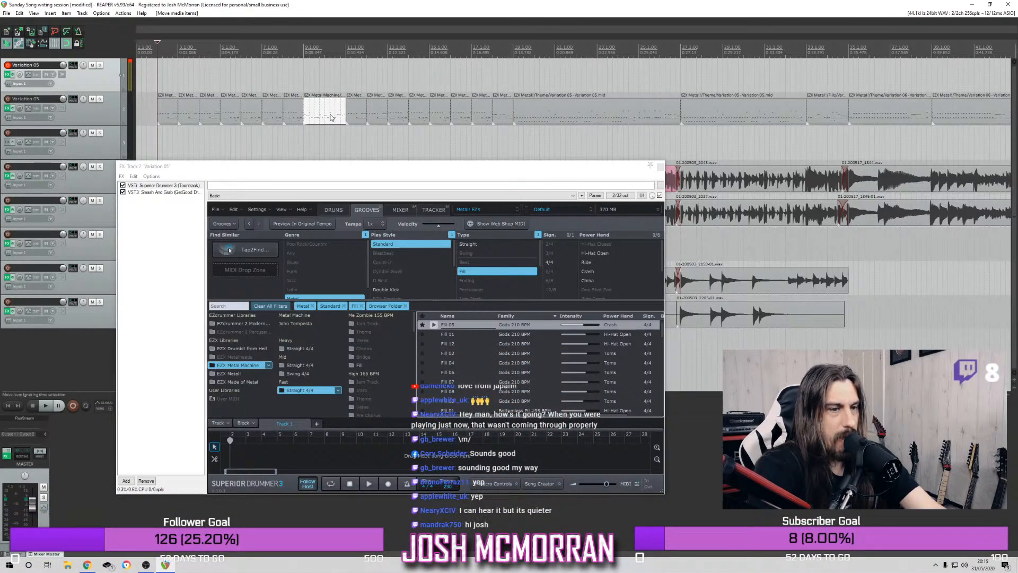
{"action": "key", "text": "space"}
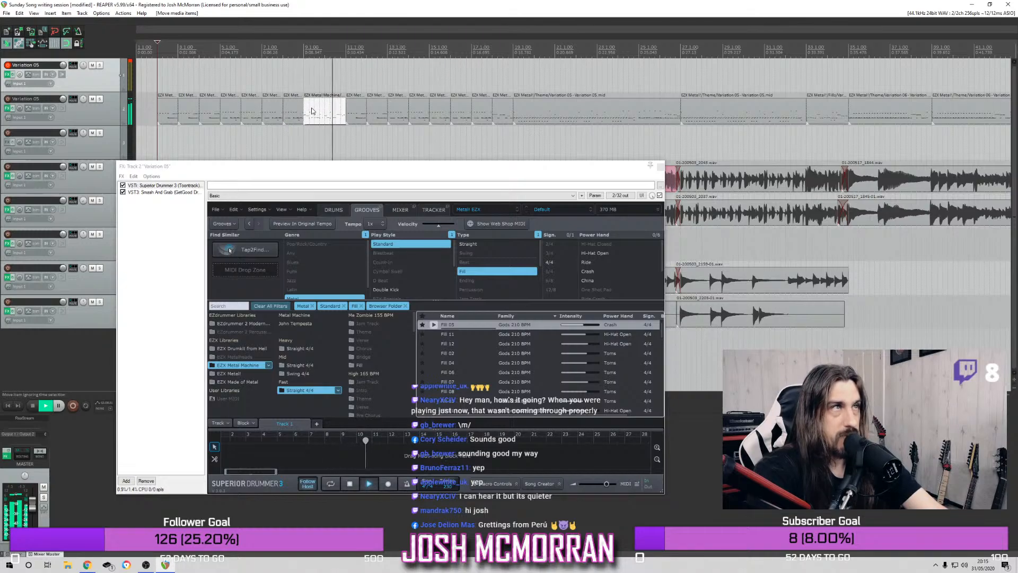
{"action": "key", "text": "space"}
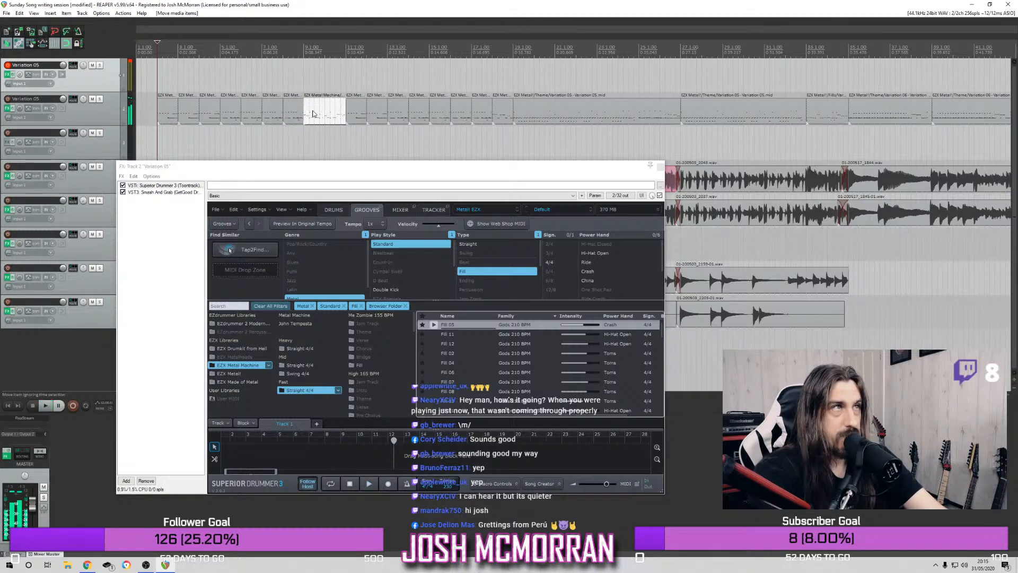
Replace the drum item at bar 8 with the fill by moving it one bar earlier, and play from bar 2
{"action": "left_click", "coordinate": [292, 116]}
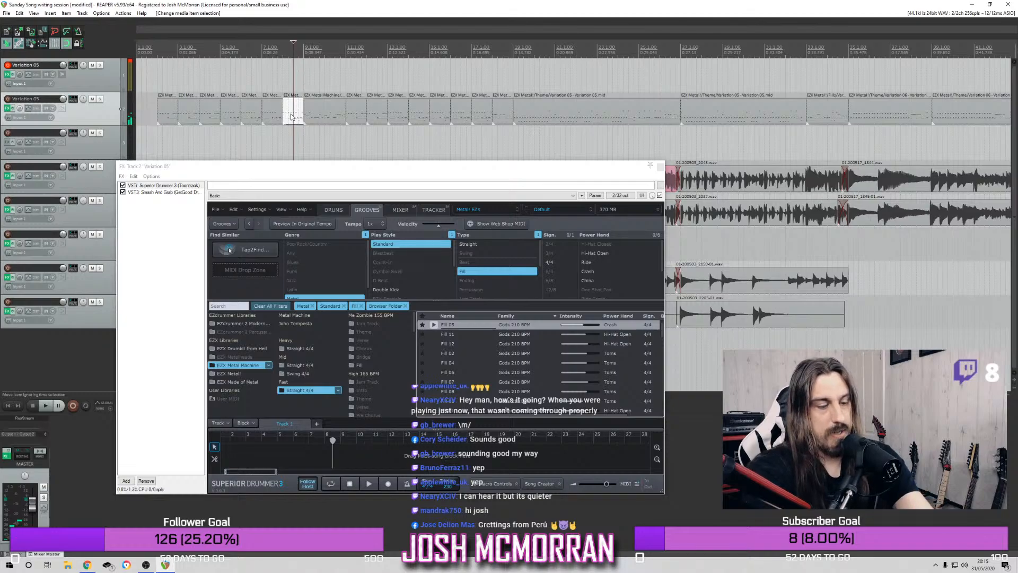
{"action": "left_click_drag", "start_coordinate": [321, 114], "coordinate": [306, 115]}
{"action": "left_click", "coordinate": [164, 49]}
{"action": "left_click", "coordinate": [157, 52]}
{"action": "key", "text": "space"}
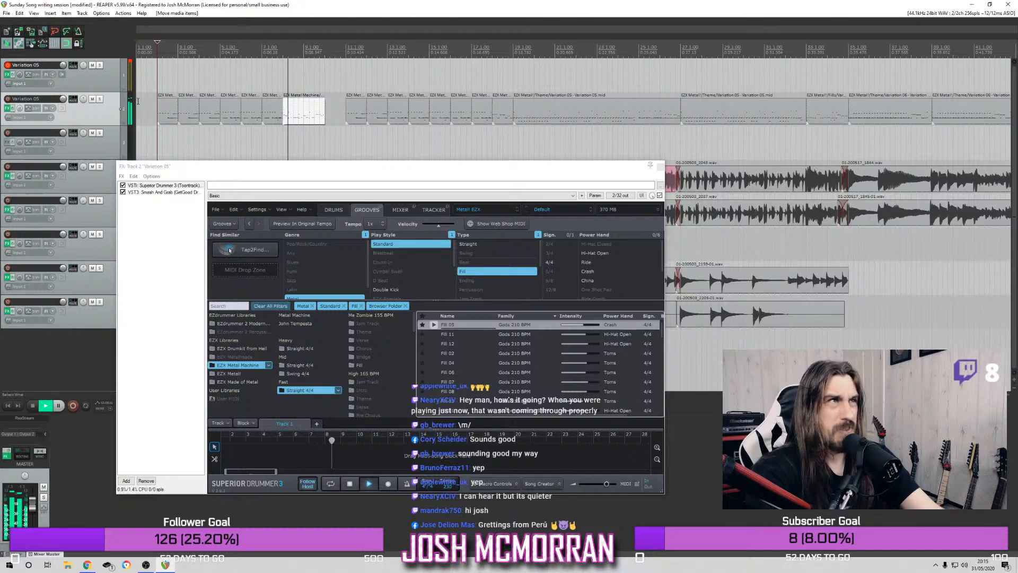
{"action": "key", "text": "space"}
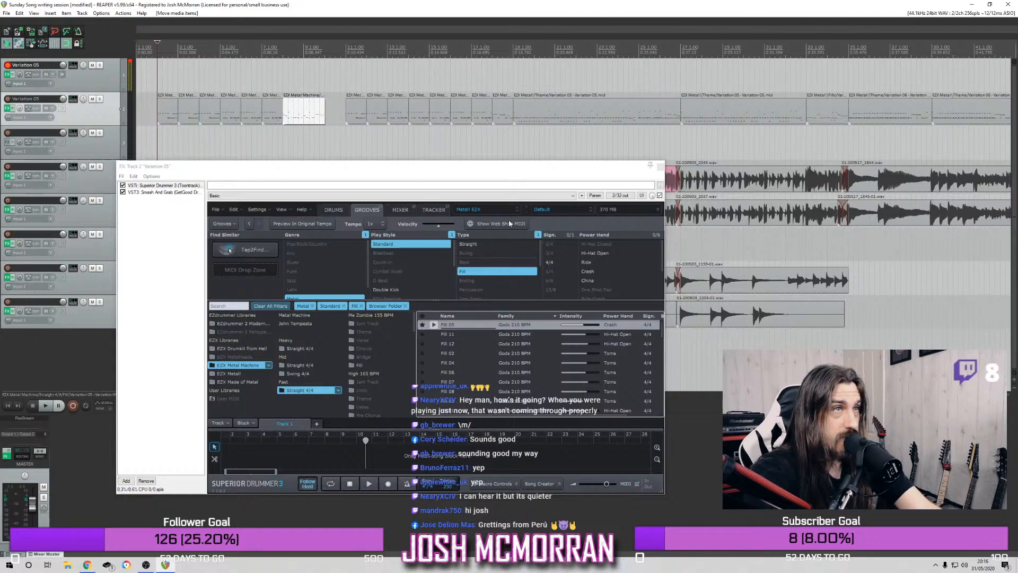
Replay the intro from bar 2 with the plugin window moved clear of the tracks, and place the edit cursor at bar 10
{"action": "left_click", "coordinate": [162, 52]}
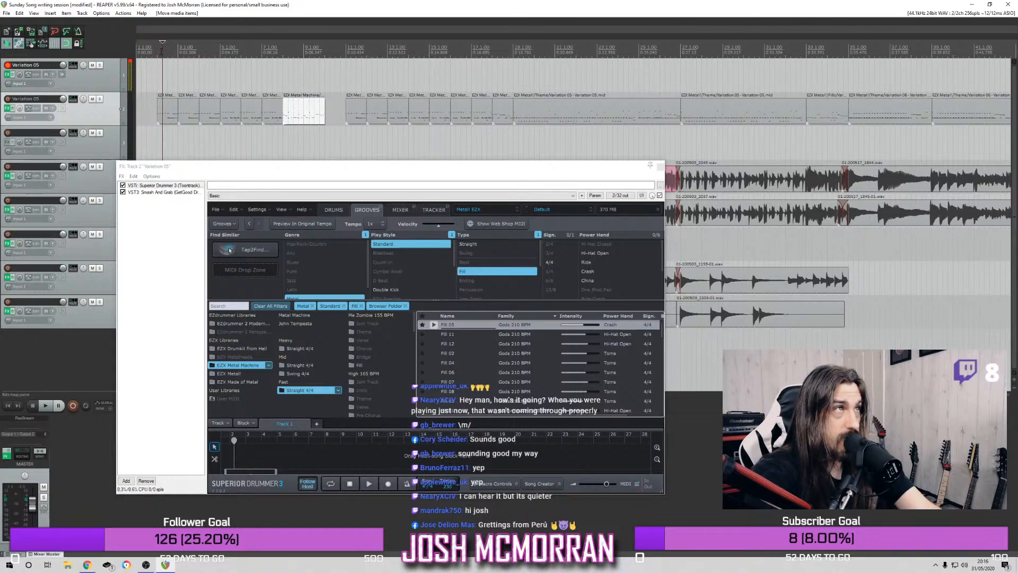
{"action": "left_click_drag", "start_coordinate": [570, 168], "coordinate": [671, 352]}
{"action": "left_click", "coordinate": [156, 51]}
{"action": "key", "text": "space"}
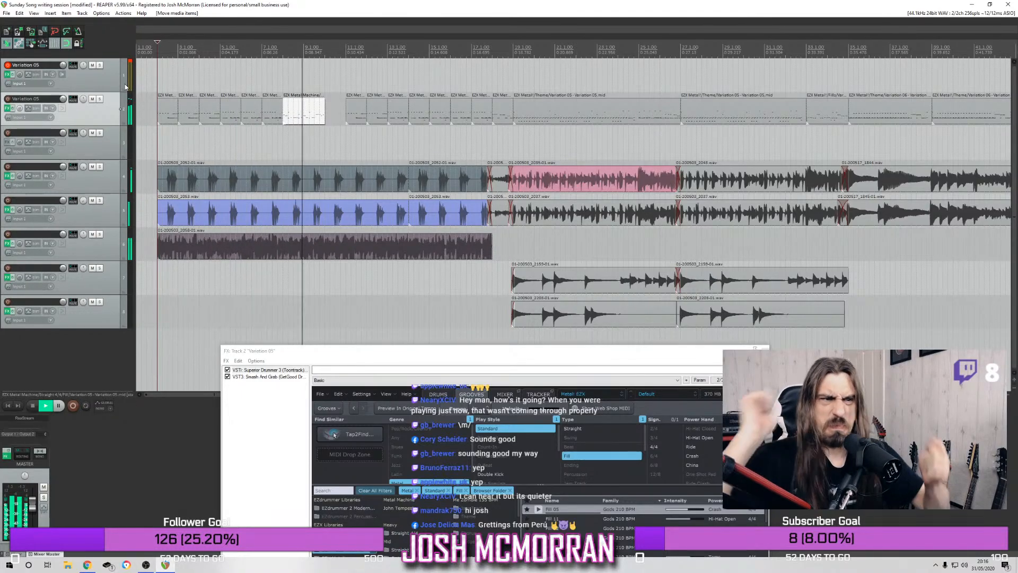
{"action": "key", "text": "space"}
{"action": "left_click", "coordinate": [324, 47]}
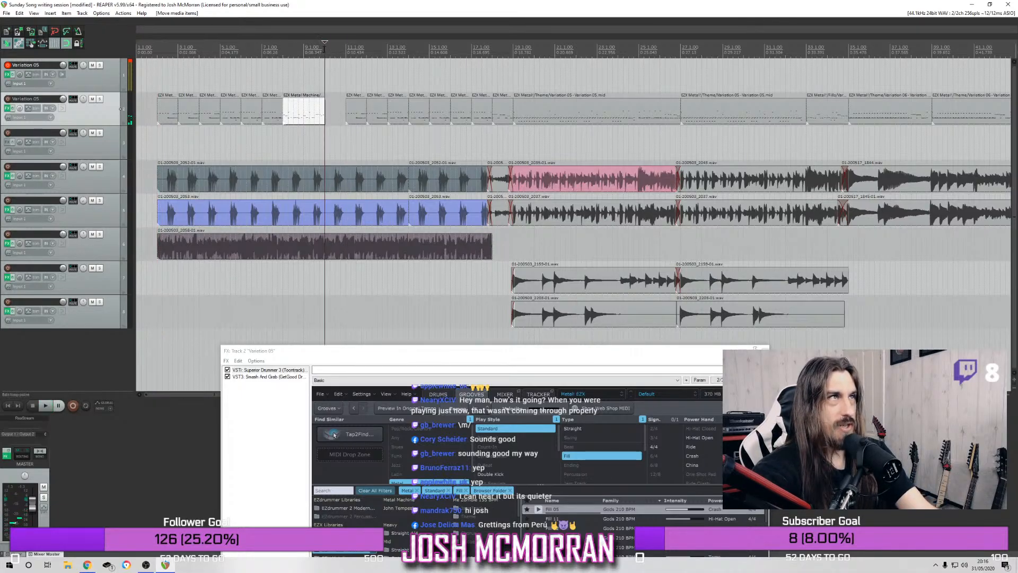
Audition Fill 01 from Car Crash 190 BPM in Superior Drummer 3's grooves and place it on track 1 at bar 10
{"action": "left_click", "coordinate": [499, 364]}
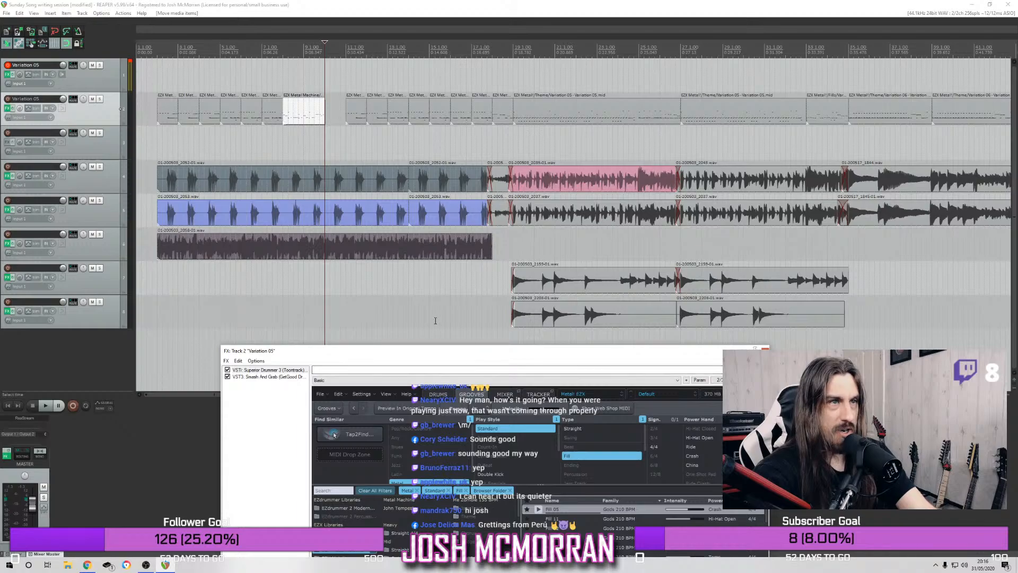
{"action": "left_click_drag", "start_coordinate": [433, 348], "coordinate": [401, 156]}
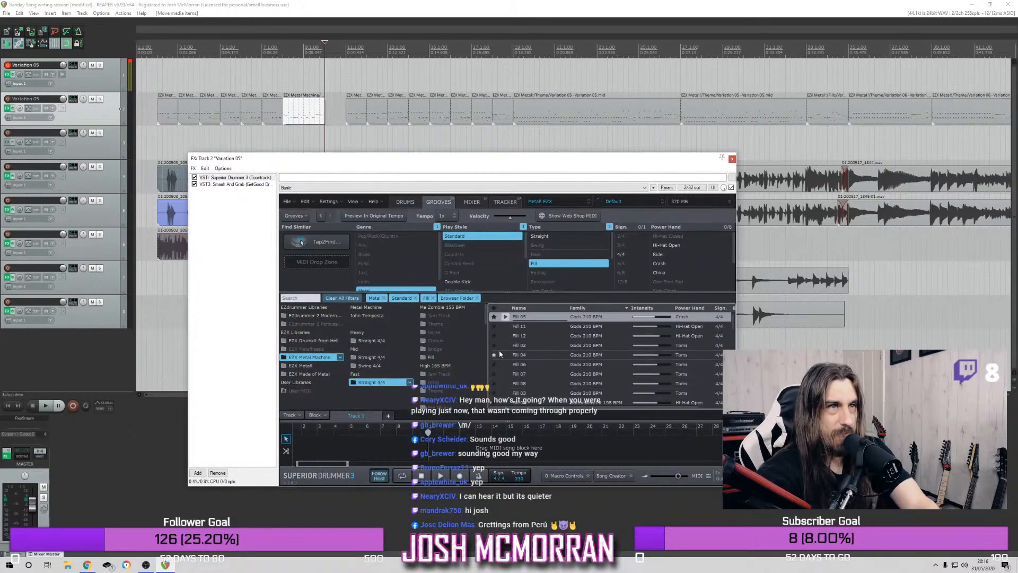
{"action": "scroll", "coordinate": [523, 394], "scroll_direction": "down", "scroll_amount": 1}
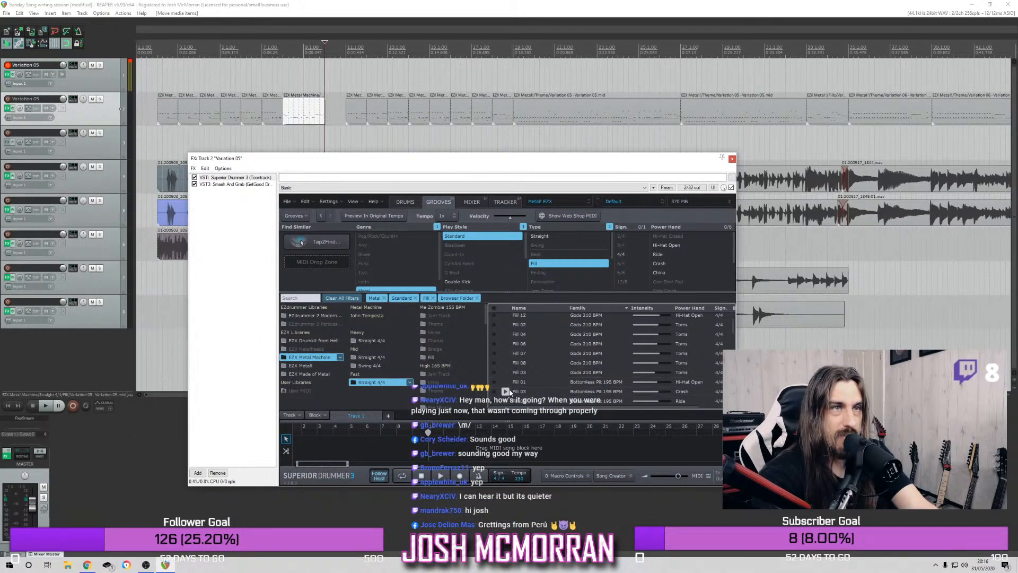
{"action": "scroll", "coordinate": [509, 397], "scroll_direction": "down", "scroll_amount": 5}
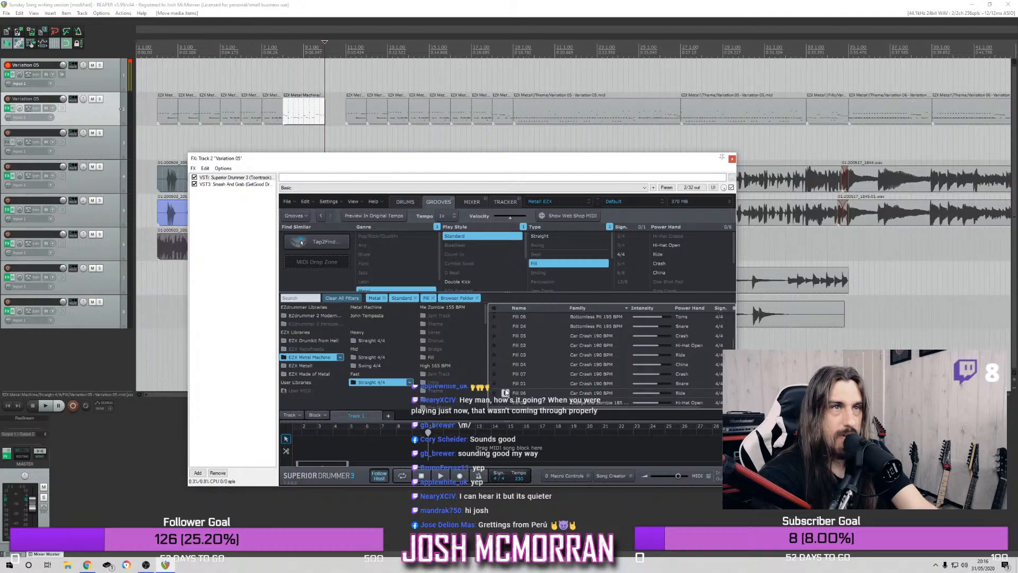
{"action": "scroll", "coordinate": [505, 386], "scroll_direction": "down", "scroll_amount": 1}
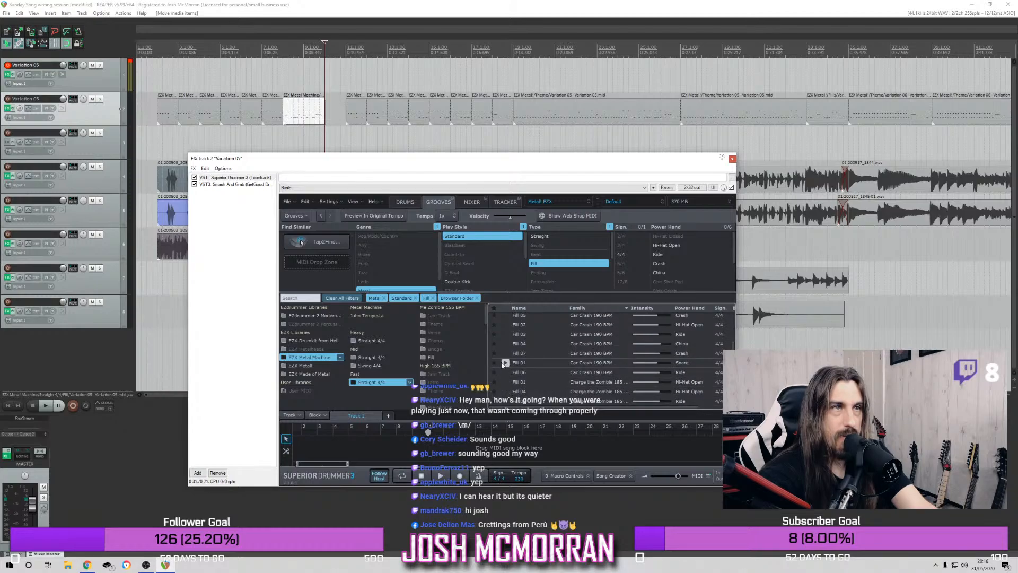
{"action": "left_click", "coordinate": [505, 363]}
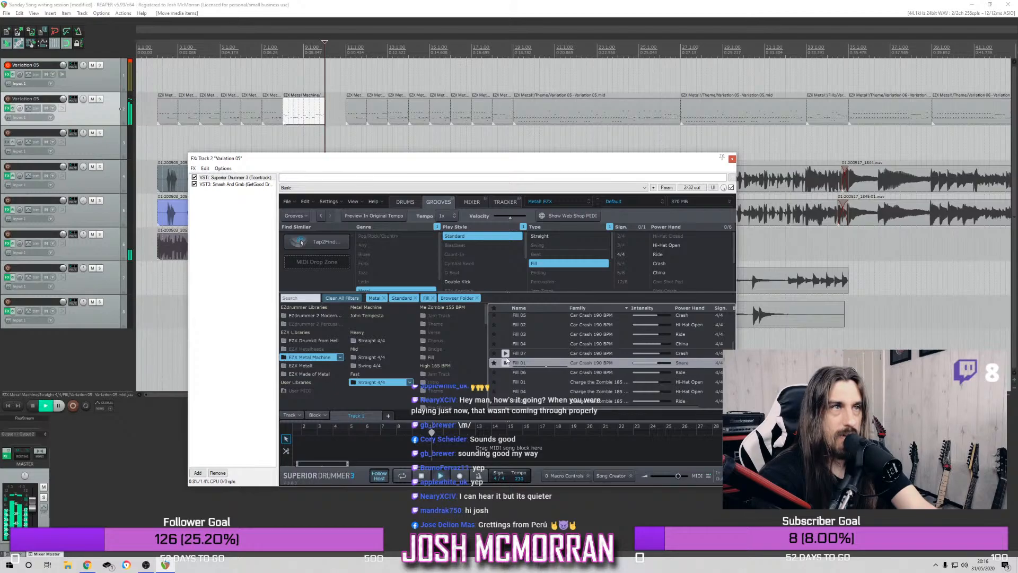
{"action": "left_click_drag", "start_coordinate": [523, 365], "coordinate": [325, 71]}
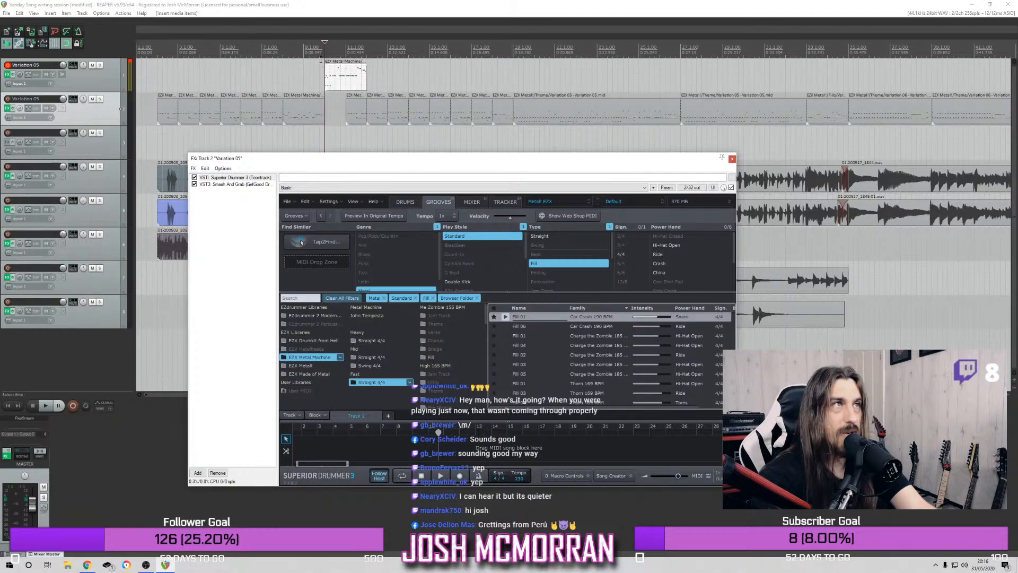
{"action": "key", "text": "space"}
{"action": "key", "text": "space"}
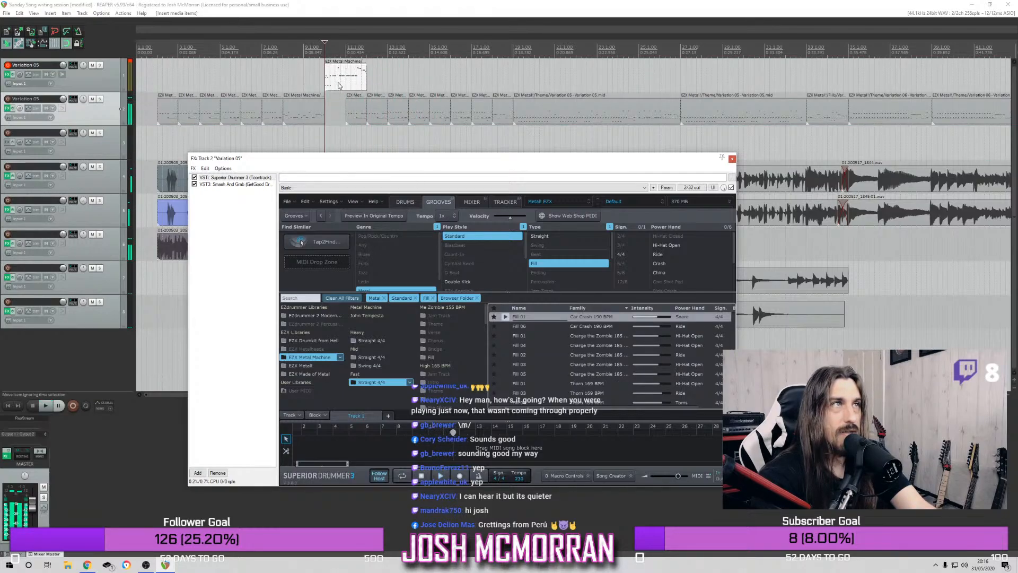
Delete the drum items on track 2 from bar 11 through bar 17
{"action": "left_click_drag", "start_coordinate": [355, 113], "coordinate": [496, 114]}
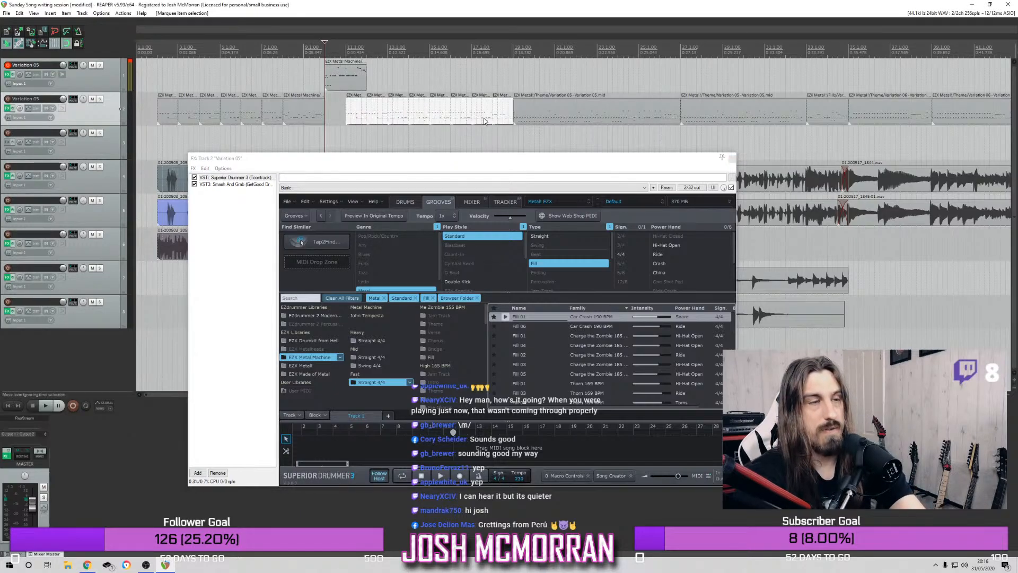
{"action": "left_click", "coordinate": [120, 75]}
{"action": "key", "text": "space"}
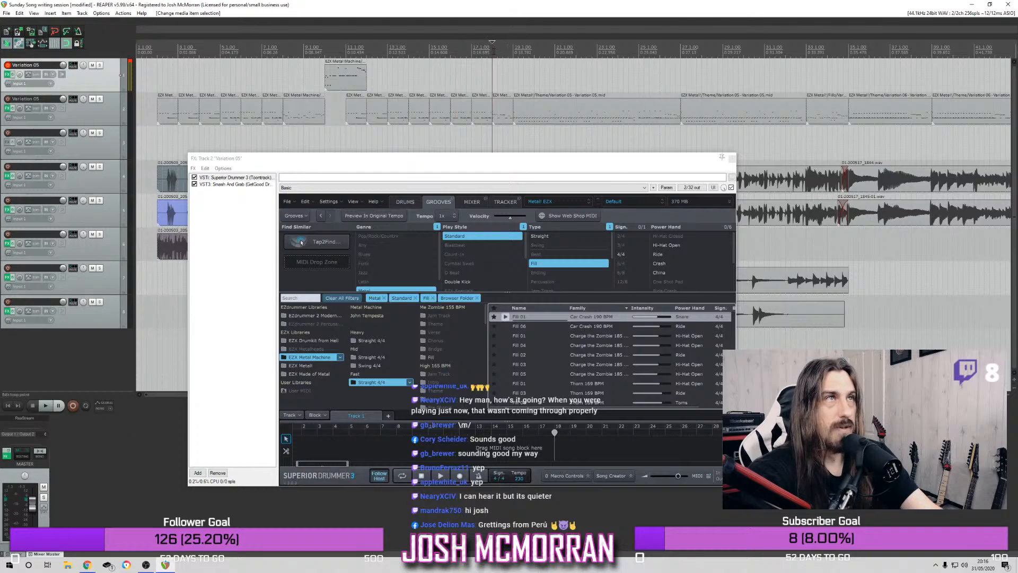
{"action": "left_click", "coordinate": [468, 67]}
{"action": "key", "text": "space"}
{"action": "left_click_drag", "start_coordinate": [477, 126], "coordinate": [354, 120]}
{"action": "key", "text": "Delete"}
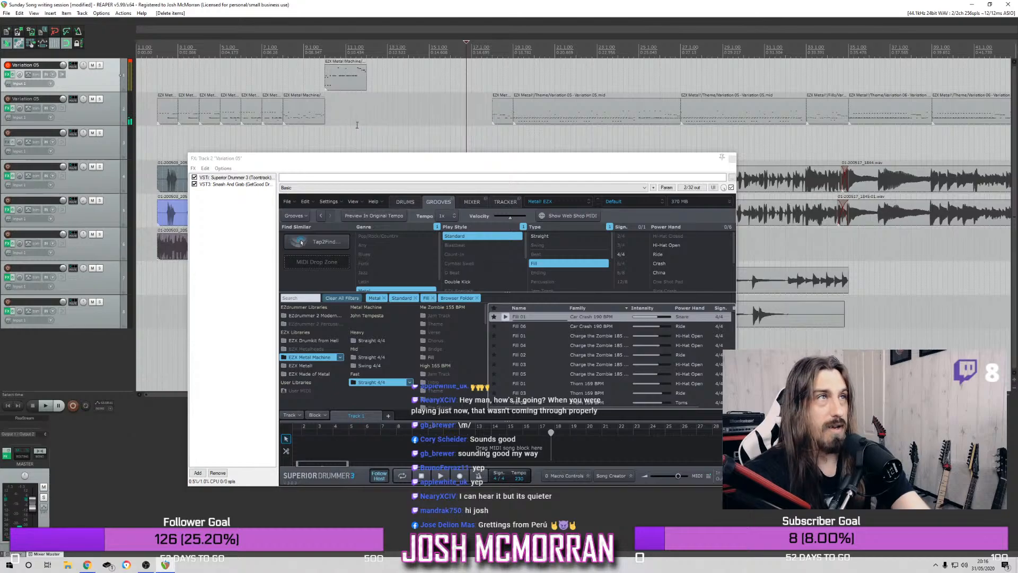
Move the new fill down to track 2 at bar 10 and play it from just before bar 9
{"action": "left_click", "coordinate": [330, 87]}
{"action": "left_click_drag", "start_coordinate": [330, 85], "coordinate": [331, 120]}
{"action": "left_click", "coordinate": [298, 46]}
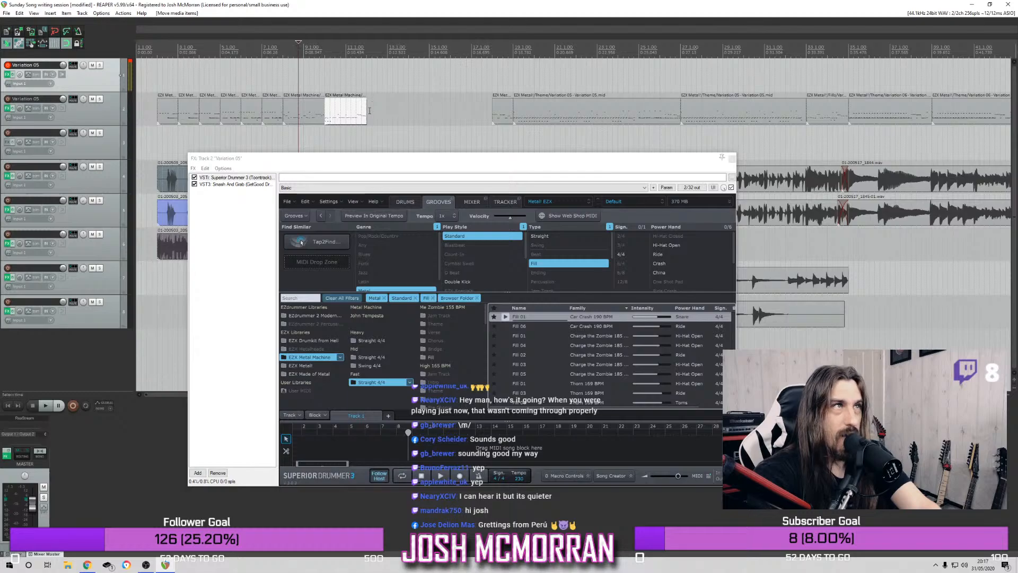
{"action": "key", "text": "space"}
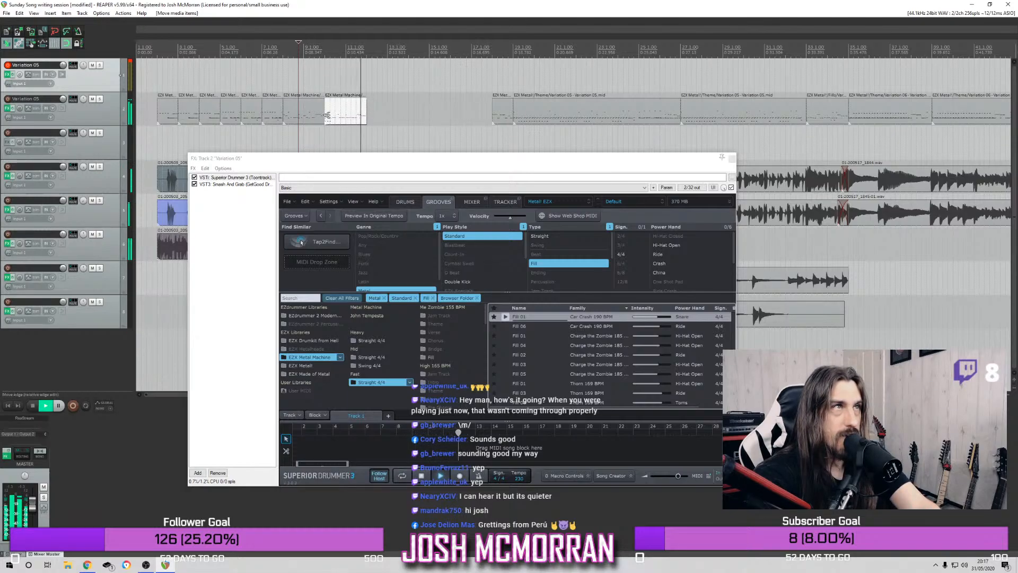
Shorten the fill at bar 10 to one bar and play the intro from bar 2
{"action": "mouse_move", "coordinate": [327, 114]}
{"action": "left_mouse_down"}
{"action": "mouse_move", "coordinate": [335, 120]}
{"action": "mouse_move", "coordinate": [327, 114]}
{"action": "left_mouse_up"}
{"action": "key", "text": "space"}
{"action": "key", "text": "space"}
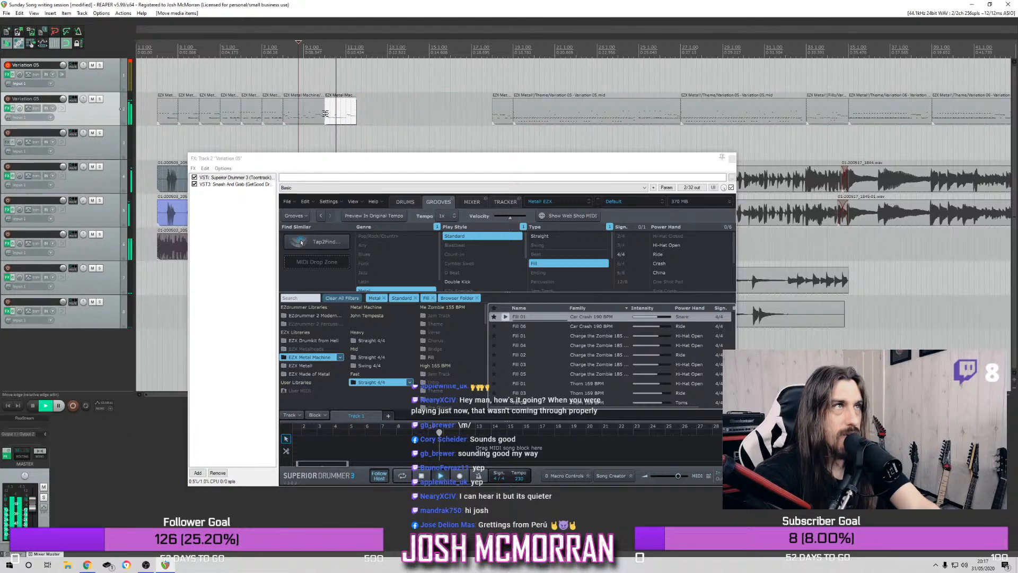
{"action": "mouse_move", "coordinate": [326, 114]}
{"action": "left_mouse_down"}
{"action": "mouse_move", "coordinate": [339, 116]}
{"action": "mouse_move", "coordinate": [329, 118]}
{"action": "left_mouse_up"}
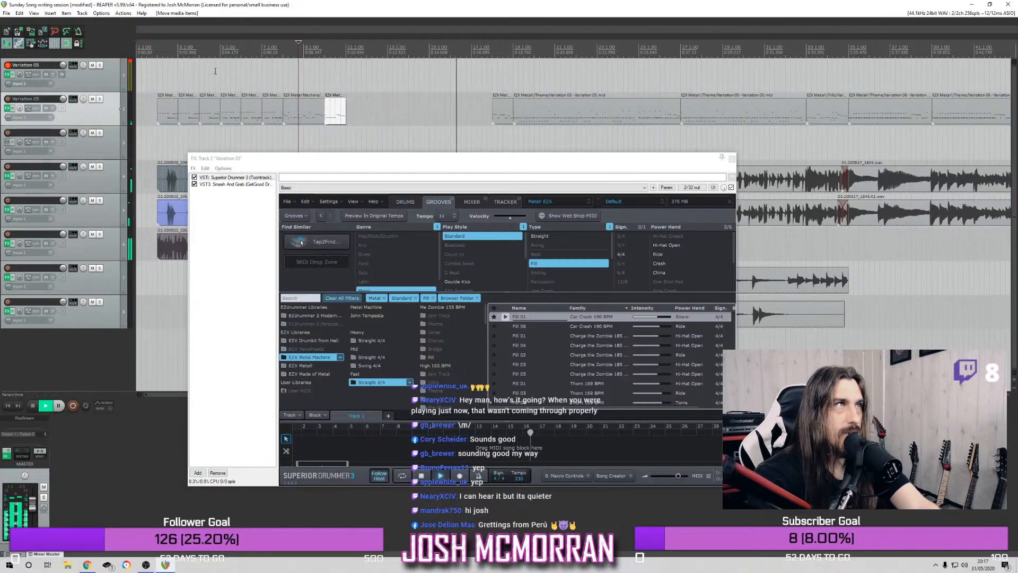
{"action": "left_click", "coordinate": [157, 51]}
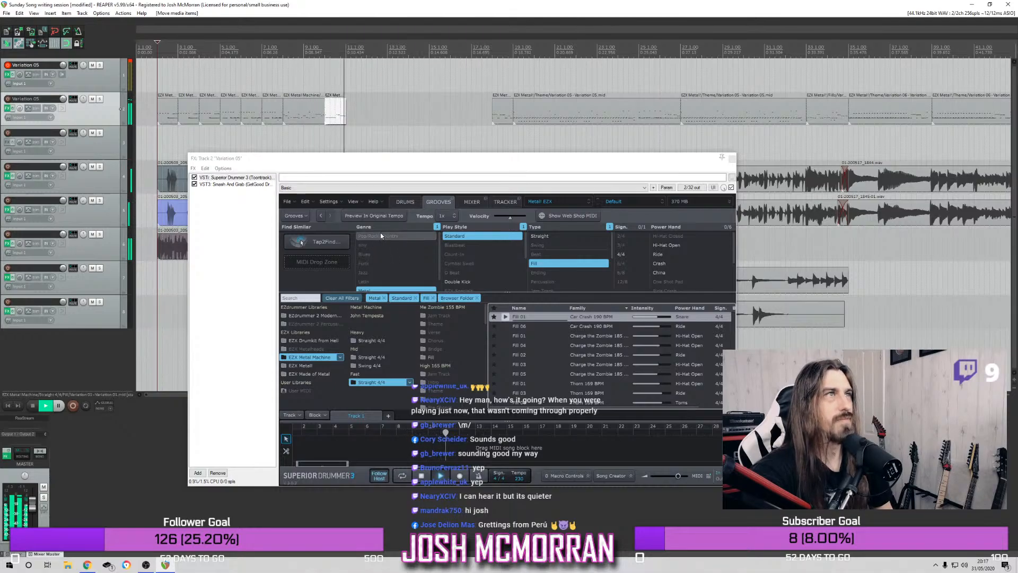
{"action": "key", "text": "space"}
Copy the one-bar fill to bars 11, 12 and 13 on track 2, and play the intro from bar 2
{"action": "left_click_drag", "start_coordinate": [338, 120], "coordinate": [404, 127]}
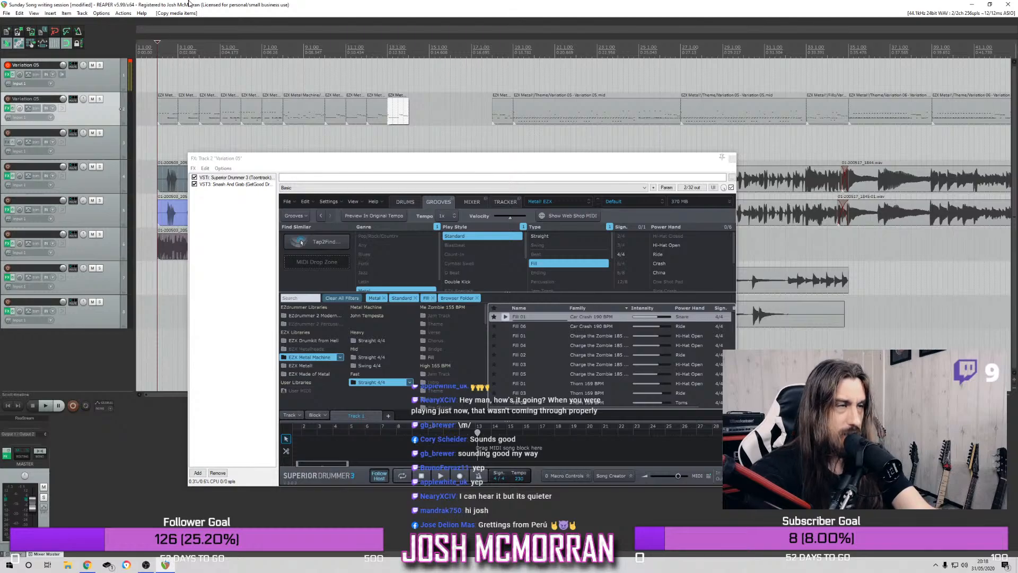
{"action": "left_click", "coordinate": [138, 48]}
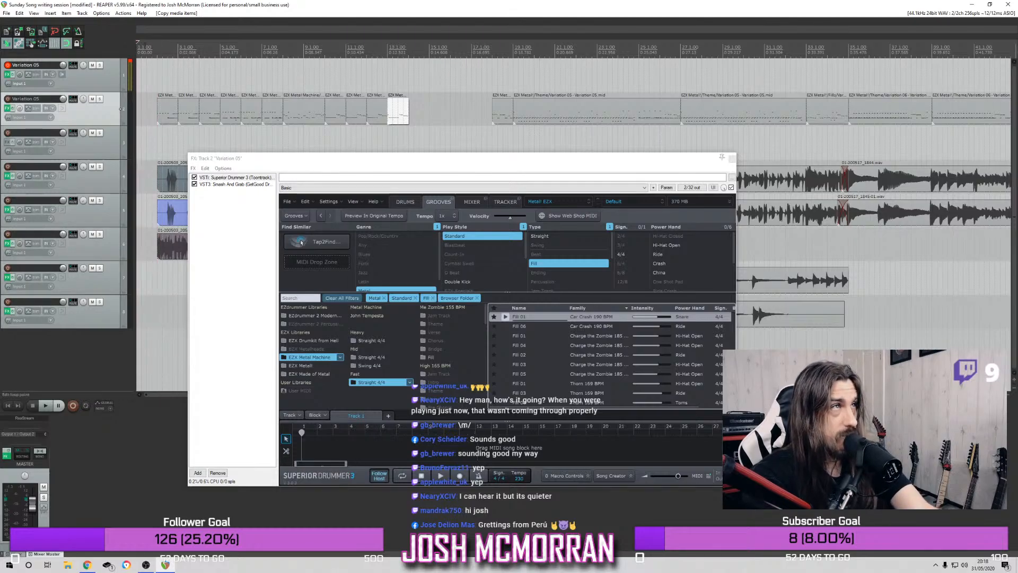
{"action": "left_click", "coordinate": [152, 47]}
{"action": "left_click", "coordinate": [157, 46]}
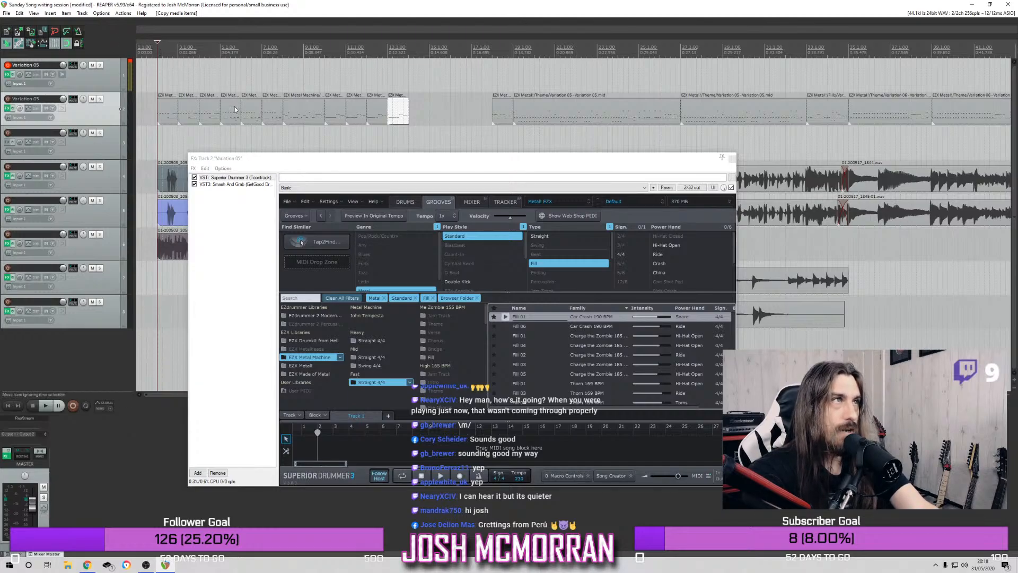
{"action": "key", "text": "space"}
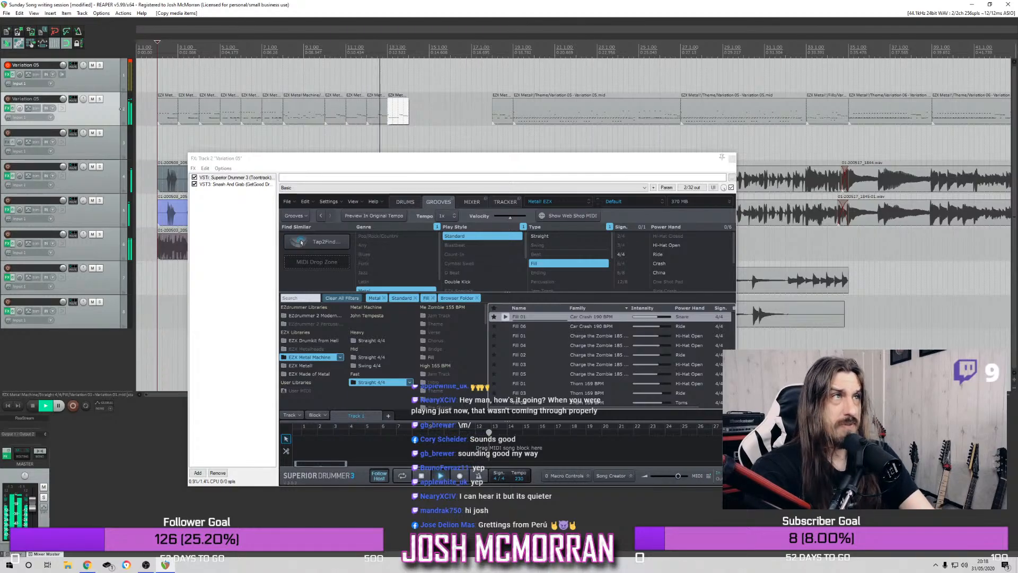
{"action": "key", "text": "space"}
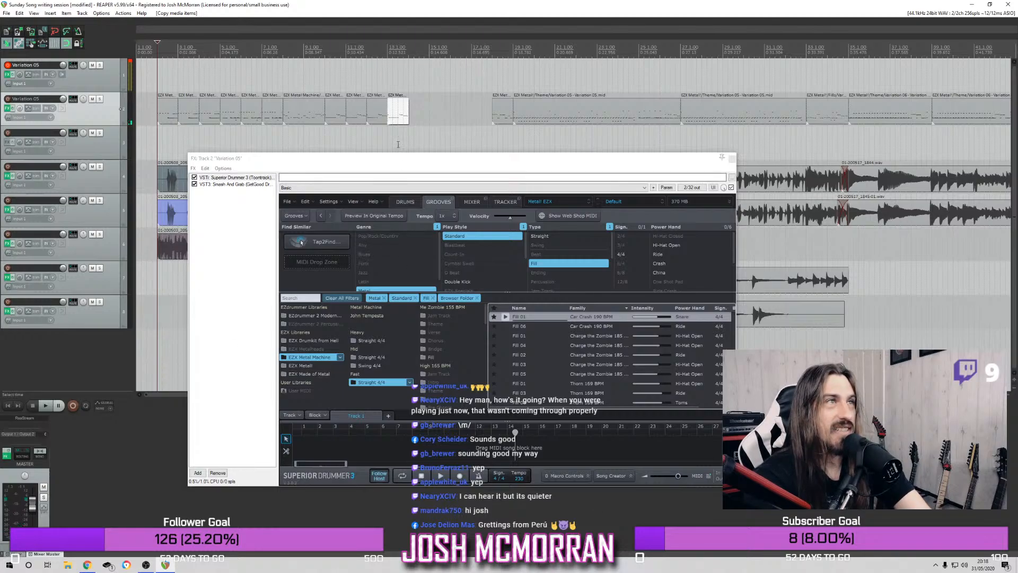
Play the drum part from bar 8 to check the repeated fills
{"action": "left_click", "coordinate": [283, 47]}
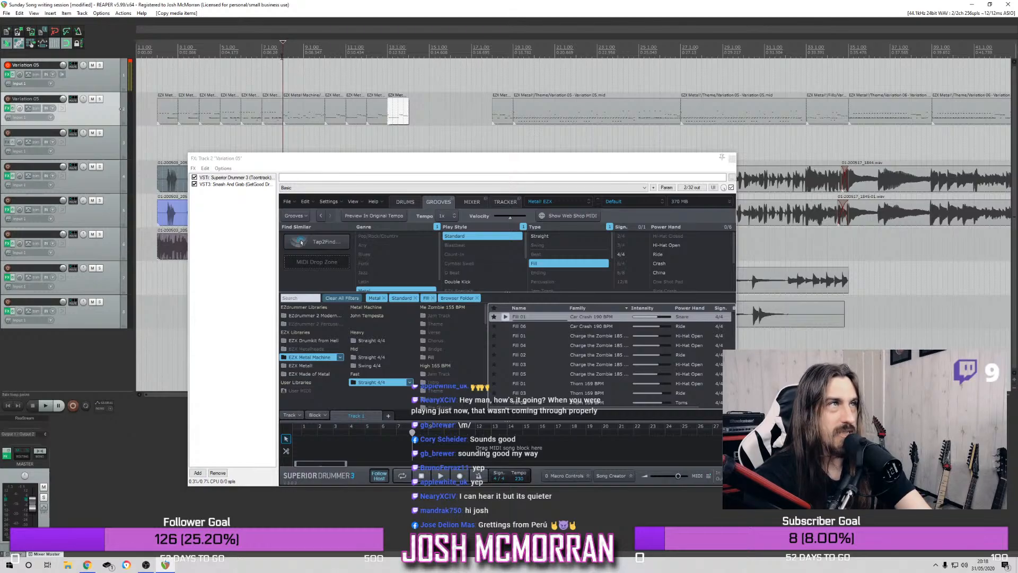
{"action": "key", "text": "space"}
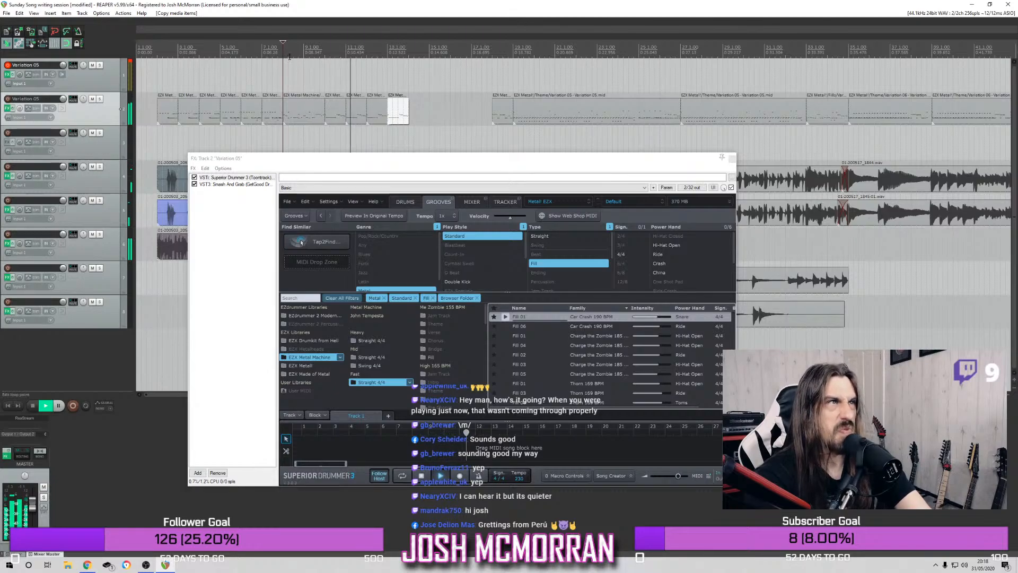
{"action": "key", "text": "space"}
Replace the drum item at bar 12 with the one at bar 13 moved a bar earlier, checking playback from bar 10
{"action": "left_click", "coordinate": [378, 113]}
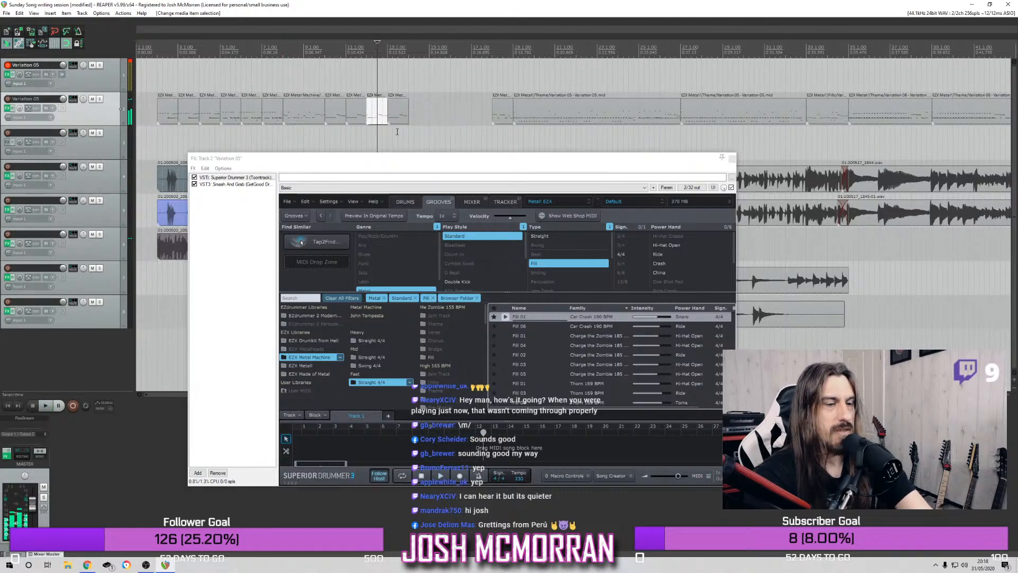
{"action": "key", "text": "Delete"}
{"action": "left_click", "coordinate": [325, 53]}
{"action": "key", "text": "space"}
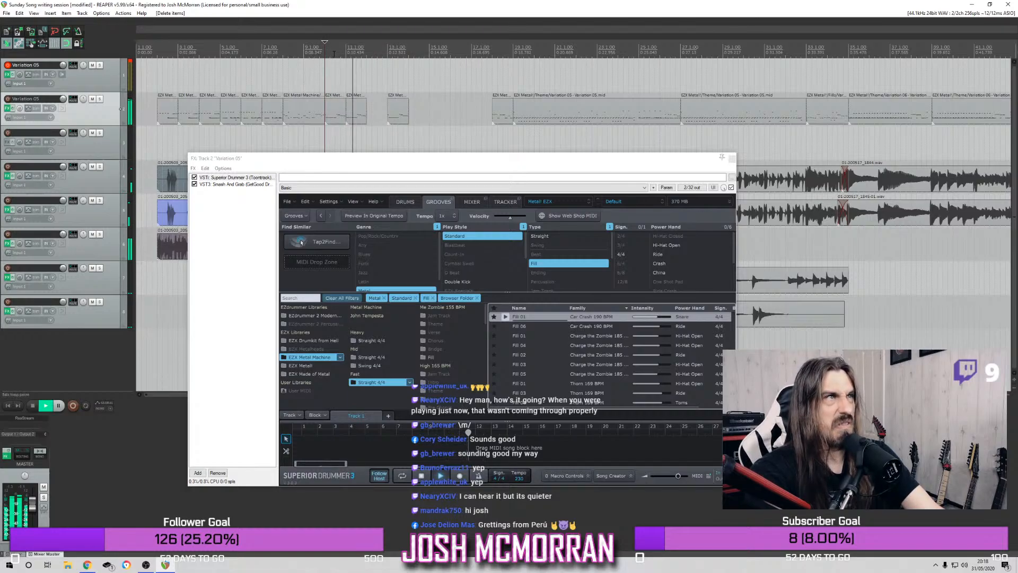
{"action": "key", "text": "space"}
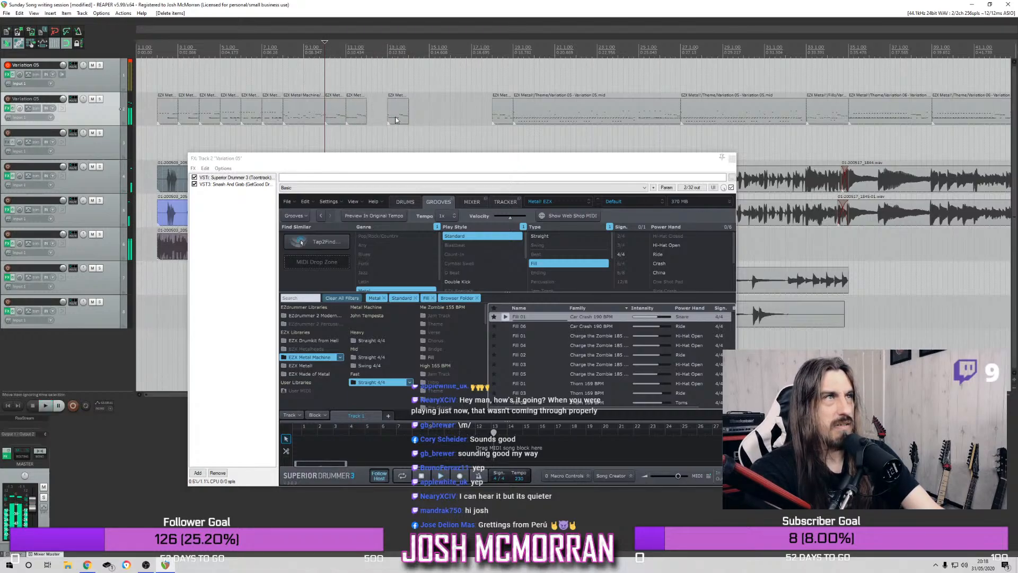
{"action": "key", "text": "ctrl+z"}
{"action": "left_click_drag", "start_coordinate": [373, 121], "coordinate": [371, 119]}
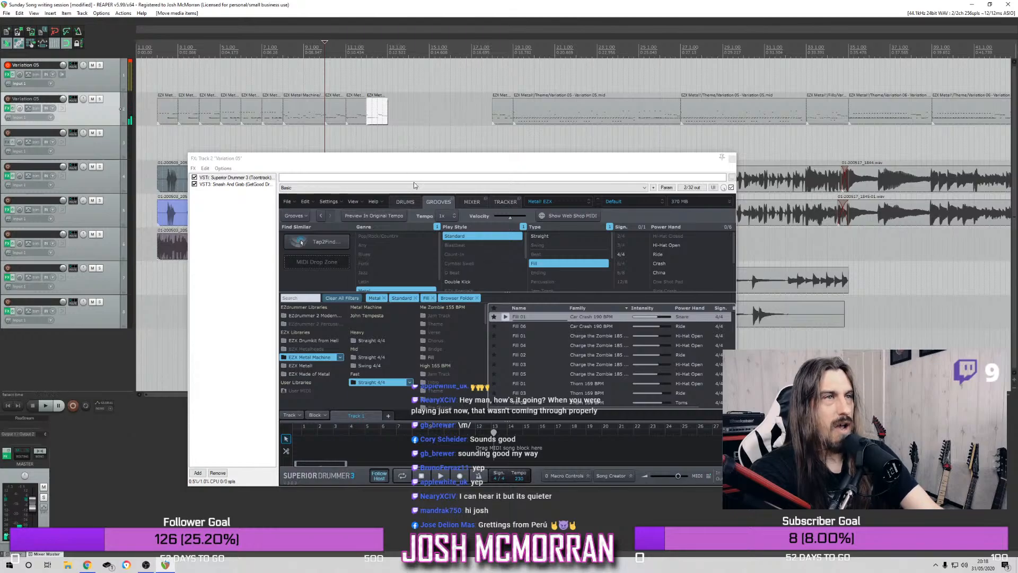
Clear the Fill, Standard and Metal groove filters, choose the EZX Metal! library, and filter its grooves by Blastbeat
{"action": "left_click", "coordinate": [555, 263]}
{"action": "left_click", "coordinate": [477, 237]}
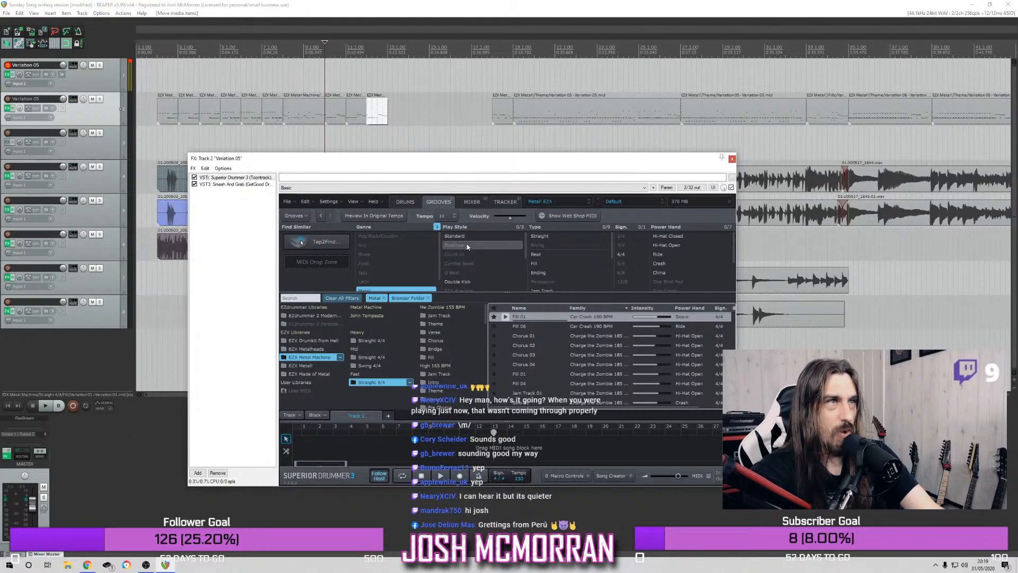
{"action": "left_click", "coordinate": [461, 237]}
{"action": "left_click", "coordinate": [462, 238]}
{"action": "scroll", "coordinate": [409, 256], "scroll_direction": "down", "scroll_amount": 1}
{"action": "left_click", "coordinate": [398, 280]}
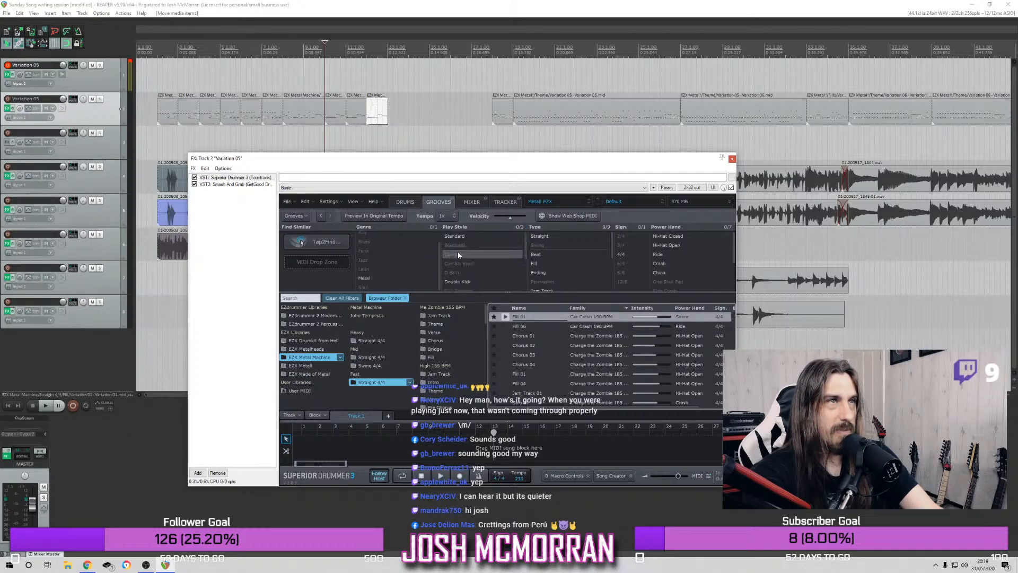
{"action": "left_click", "coordinate": [318, 365]}
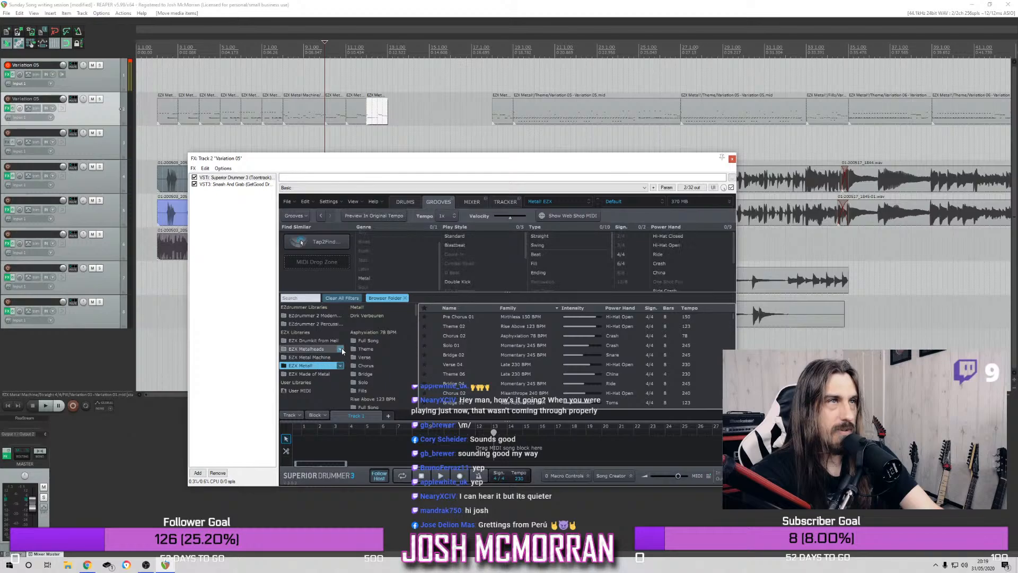
{"action": "left_click", "coordinate": [462, 246]}
Play the song from bar 10 and audition Fills 20 and Theme 06 from Late 230 BPM
{"action": "key", "text": "space"}
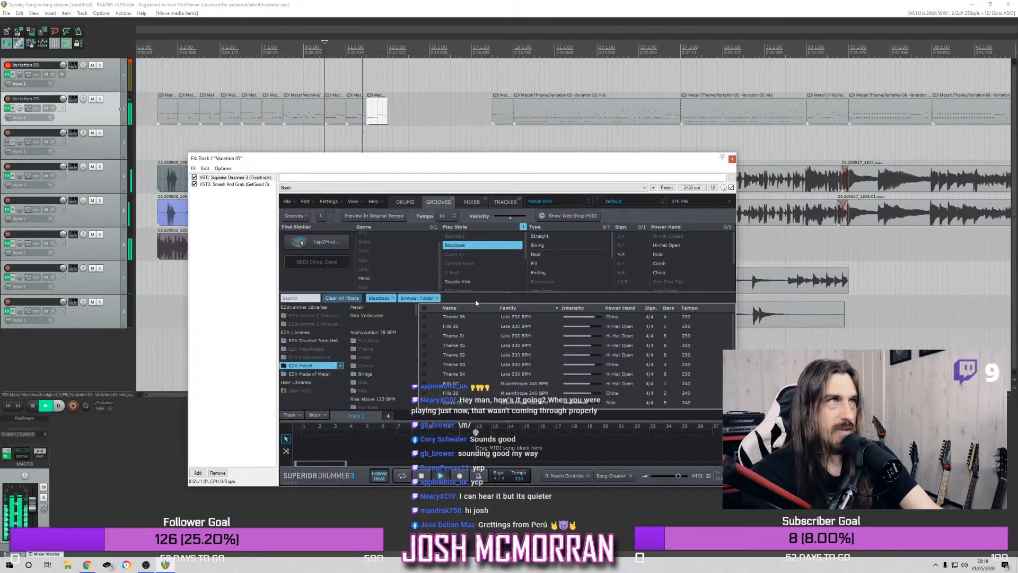
{"action": "key", "text": "space"}
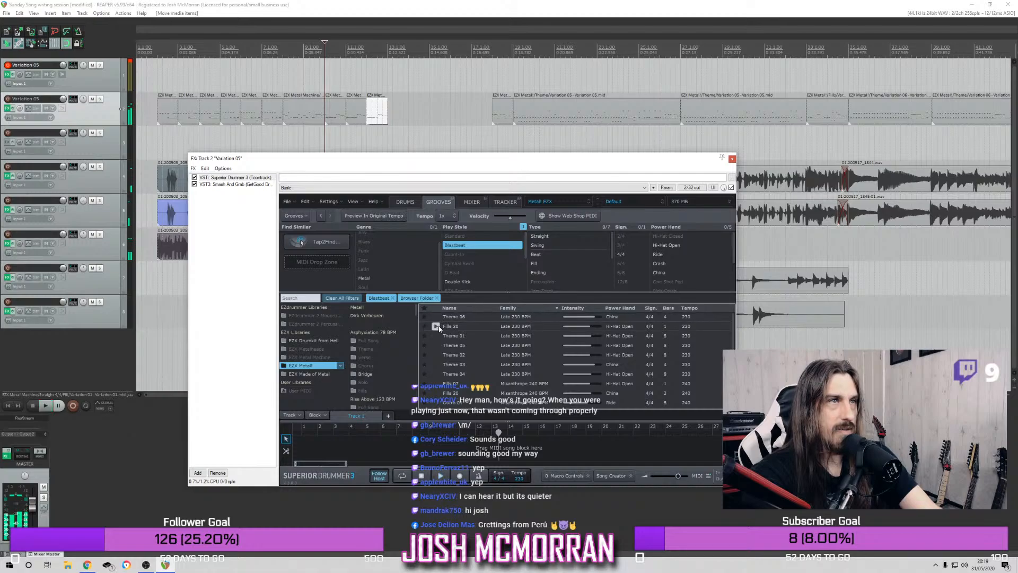
{"action": "left_click", "coordinate": [437, 327]}
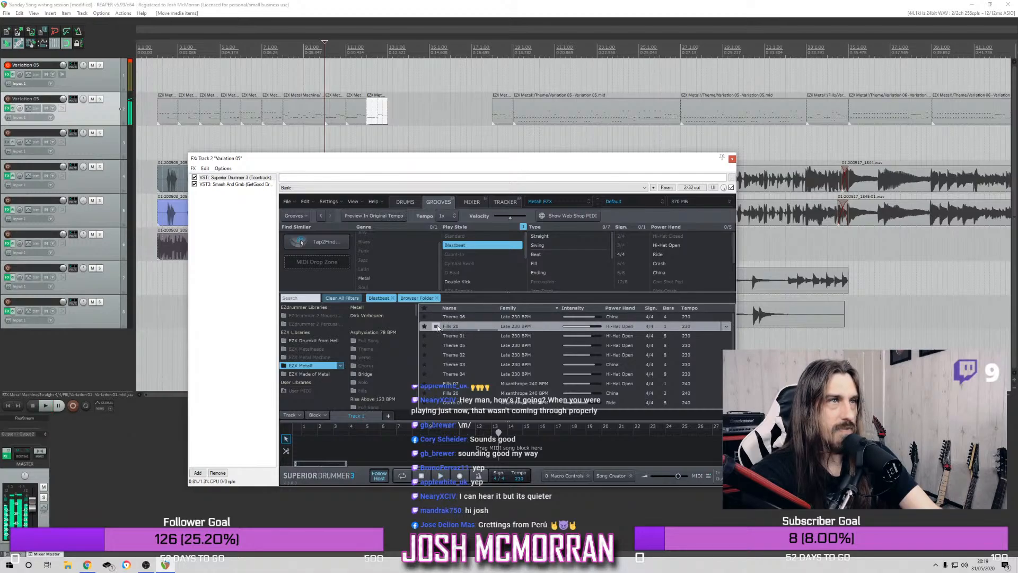
{"action": "left_click", "coordinate": [434, 320]}
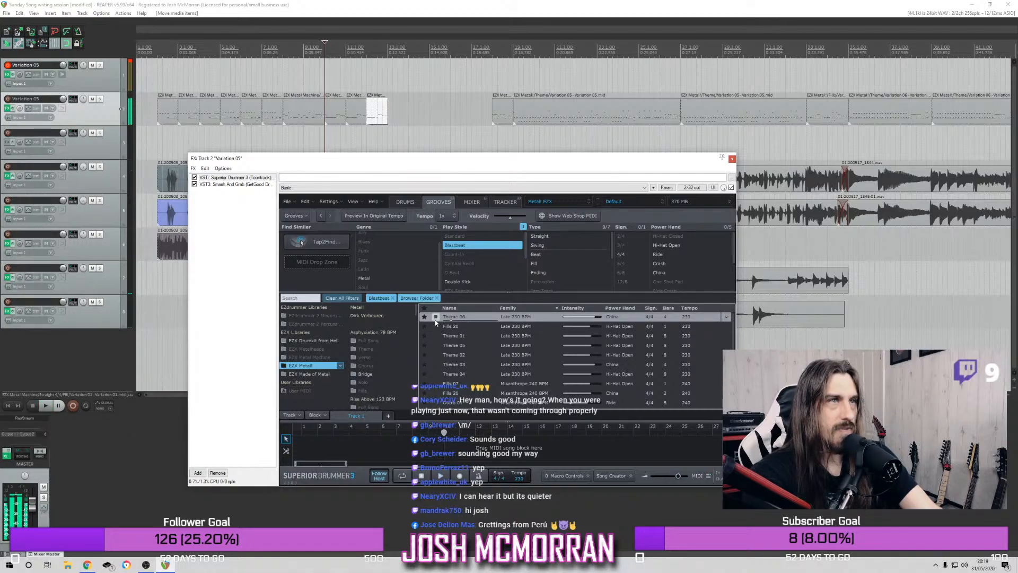
{"action": "key", "text": "space"}
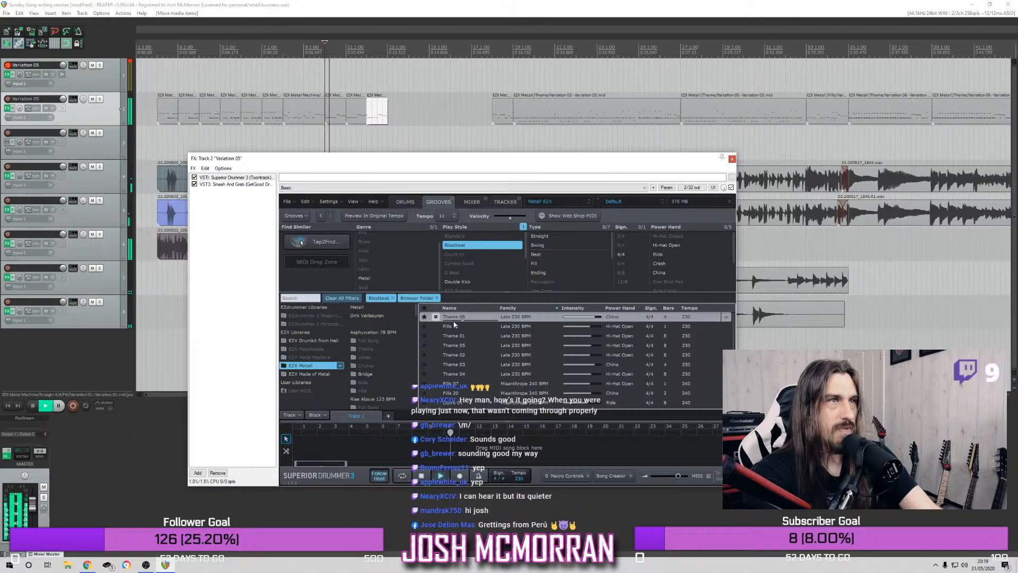
Add the Theme 06 blastbeat as a one-bar item at bar 13 on the second track and check it from bar 10
{"action": "left_click_drag", "start_coordinate": [456, 317], "coordinate": [390, 77]}
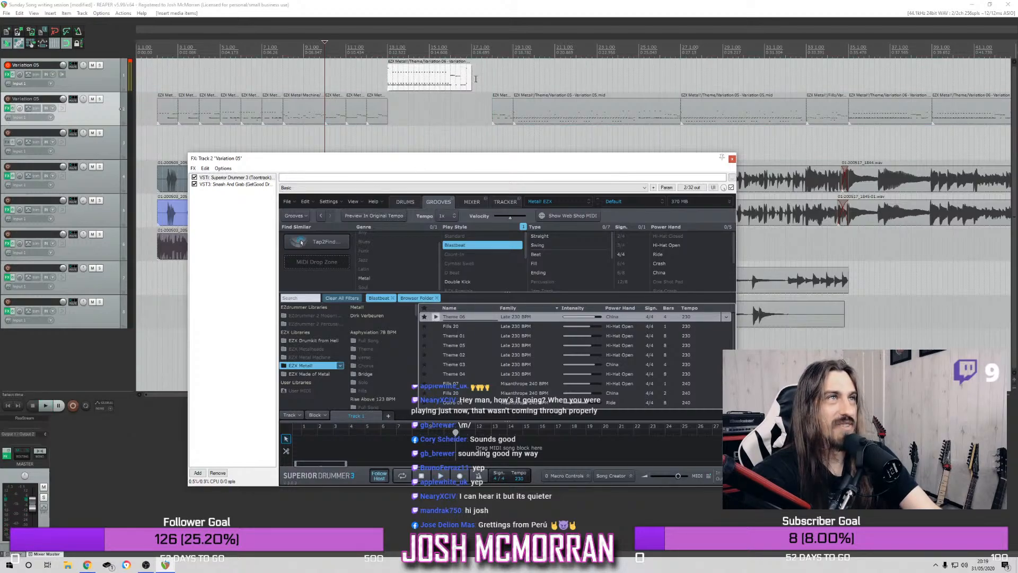
{"action": "left_click_drag", "start_coordinate": [470, 80], "coordinate": [403, 127]}
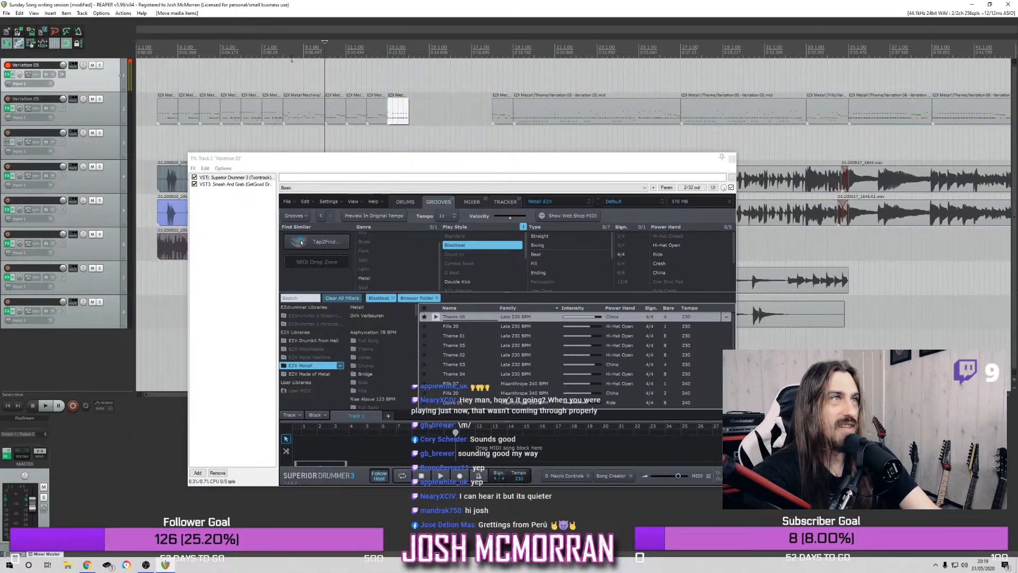
{"action": "key", "text": "space"}
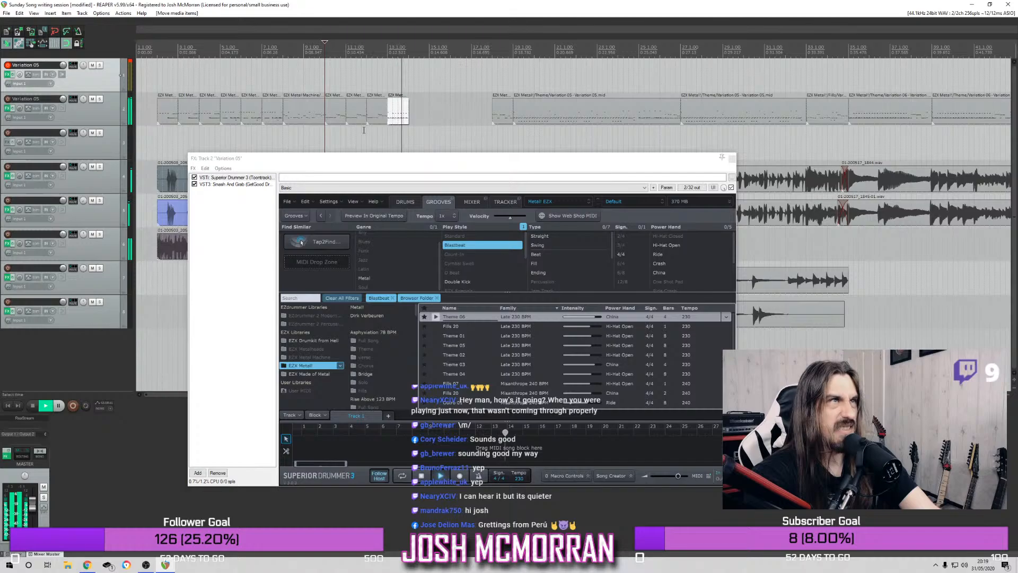
{"action": "key", "text": "space"}
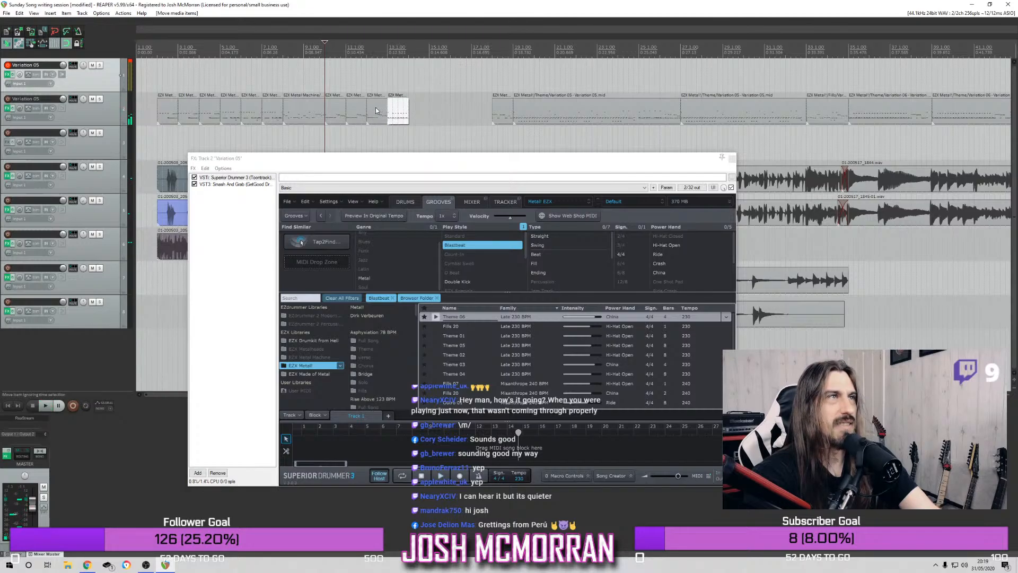
{"action": "key", "text": "space"}
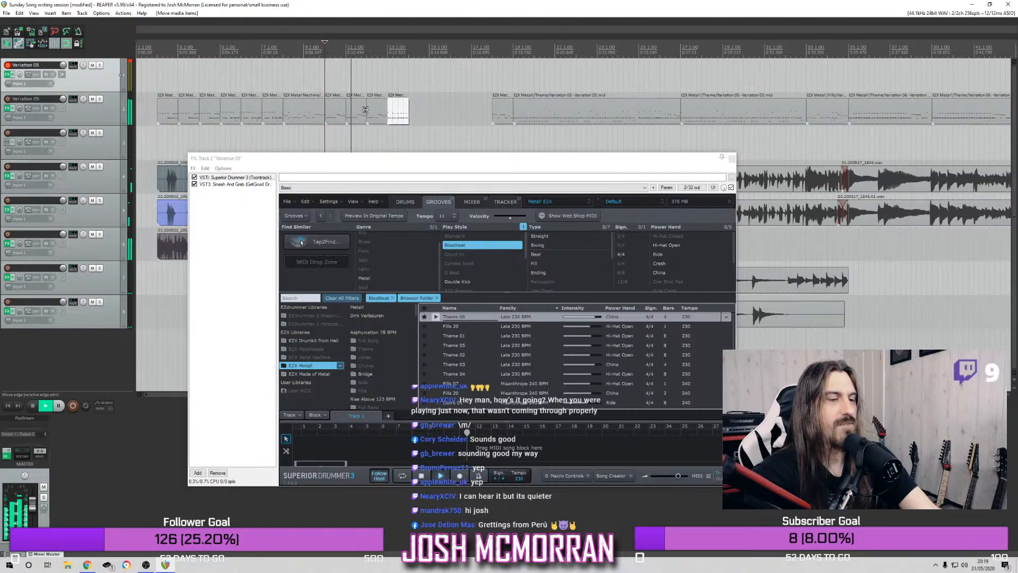
{"action": "key", "text": "space"}
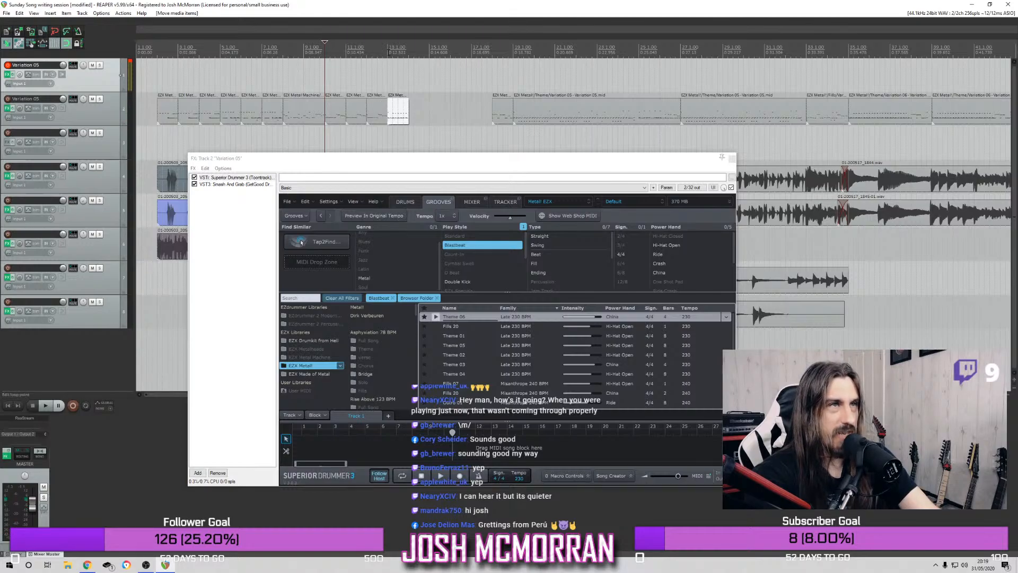
Play the new blastbeat from bar 13, and again with its lead-in from bar 10
{"action": "left_click", "coordinate": [389, 52]}
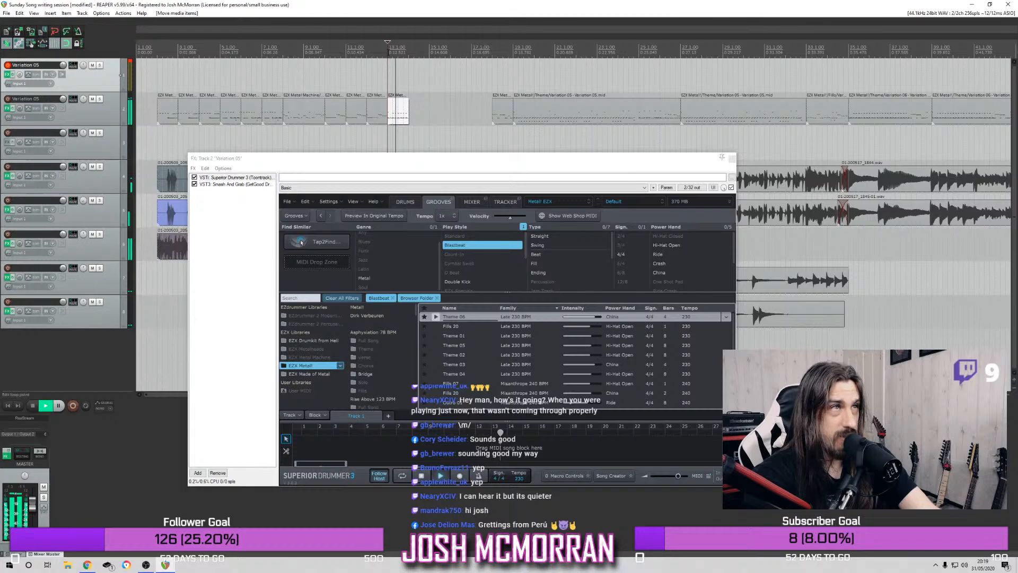
{"action": "key", "text": "space"}
{"action": "key", "text": "space"}
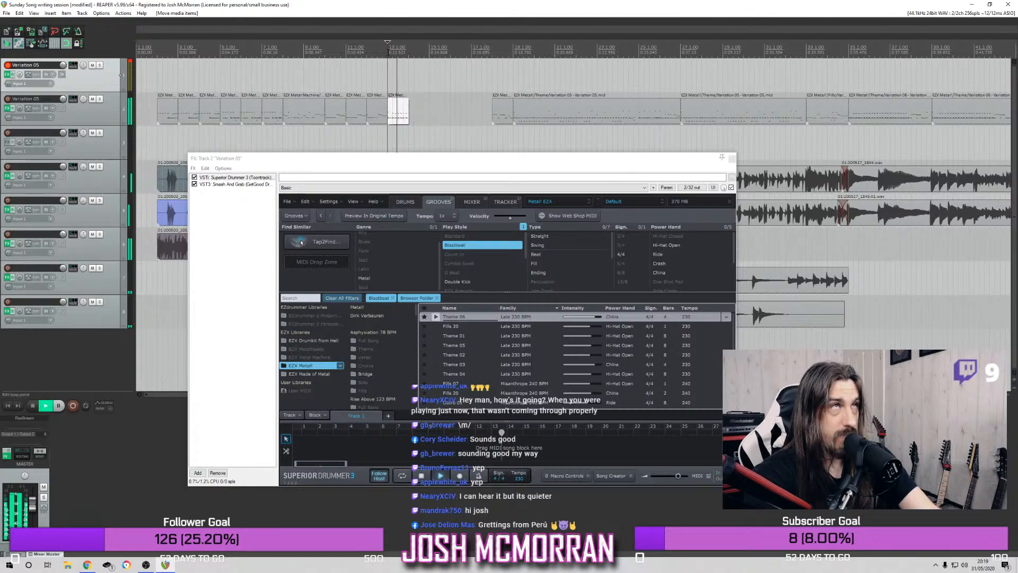
{"action": "key", "text": "space"}
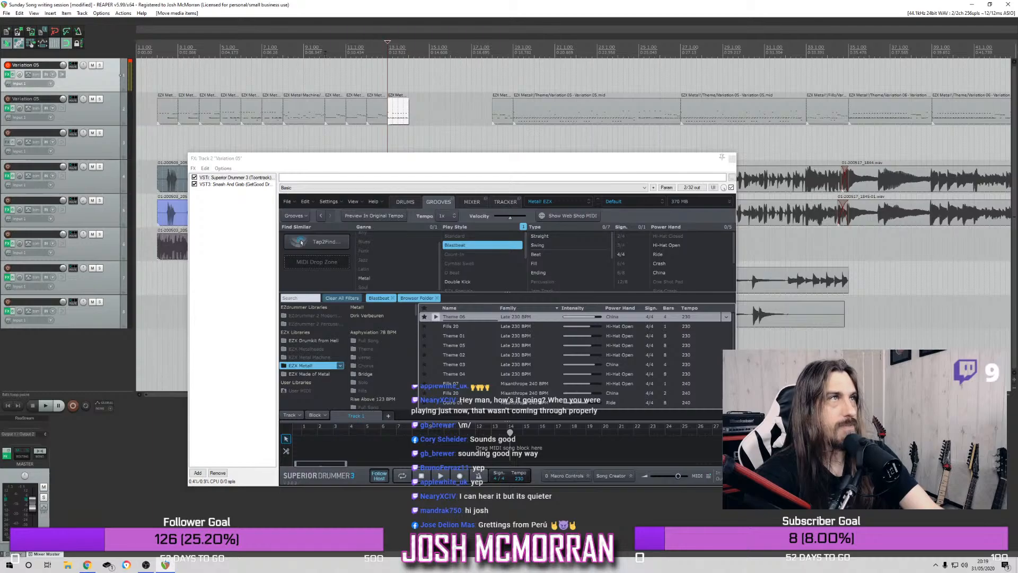
{"action": "left_click", "coordinate": [324, 75]}
{"action": "key", "text": "space"}
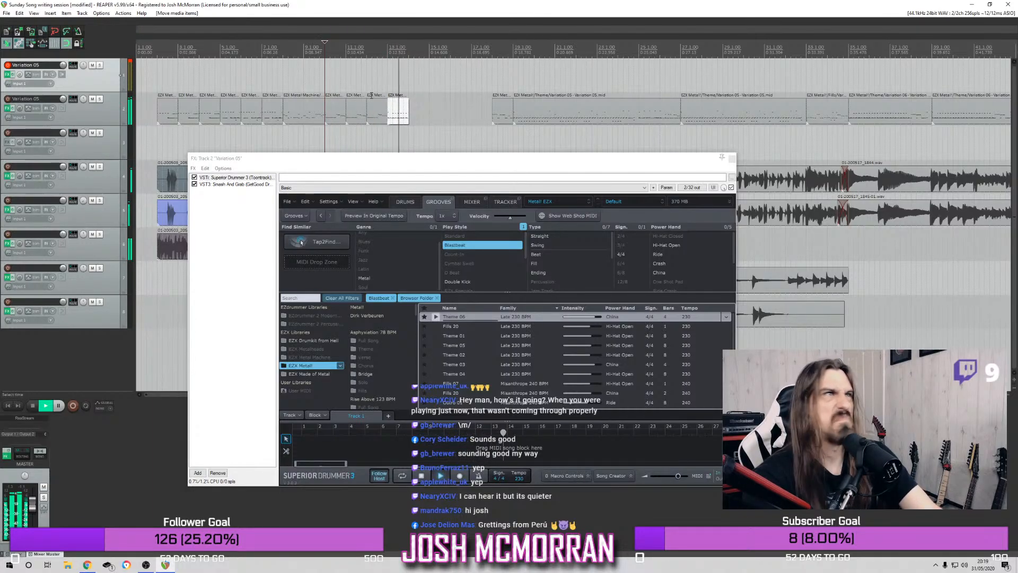
{"action": "key", "text": "space"}
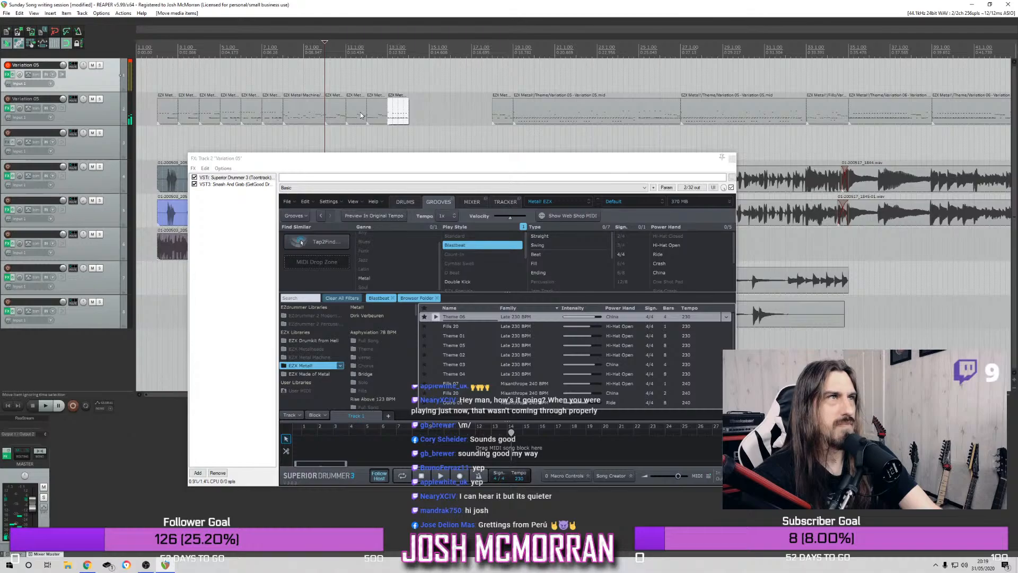
Move the bar 12 drum item out to mid-bar 14 and the blastbeat to bar 12, checking playback from bars 10 and 2
{"action": "left_click", "coordinate": [374, 113]}
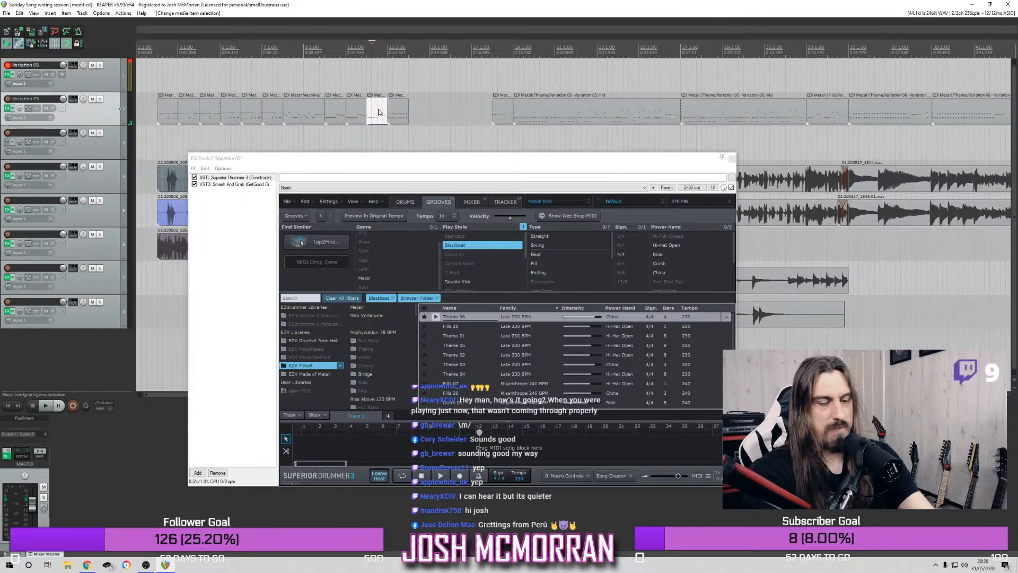
{"action": "mouse_move", "coordinate": [375, 113]}
{"action": "left_mouse_down"}
{"action": "mouse_move", "coordinate": [427, 113]}
{"action": "mouse_move", "coordinate": [372, 120]}
{"action": "left_mouse_up"}
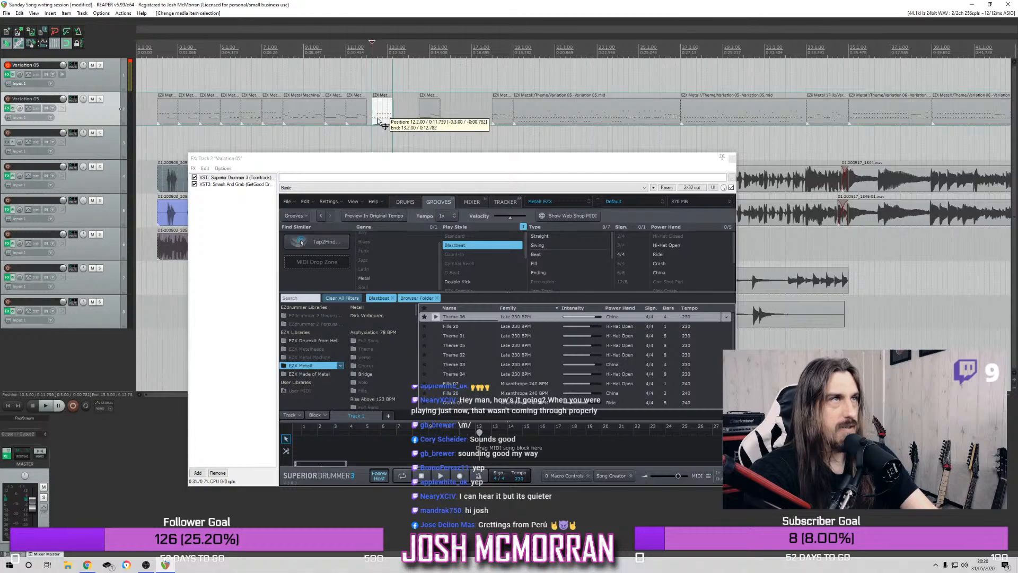
{"action": "key", "text": "space"}
{"action": "left_click", "coordinate": [325, 50]}
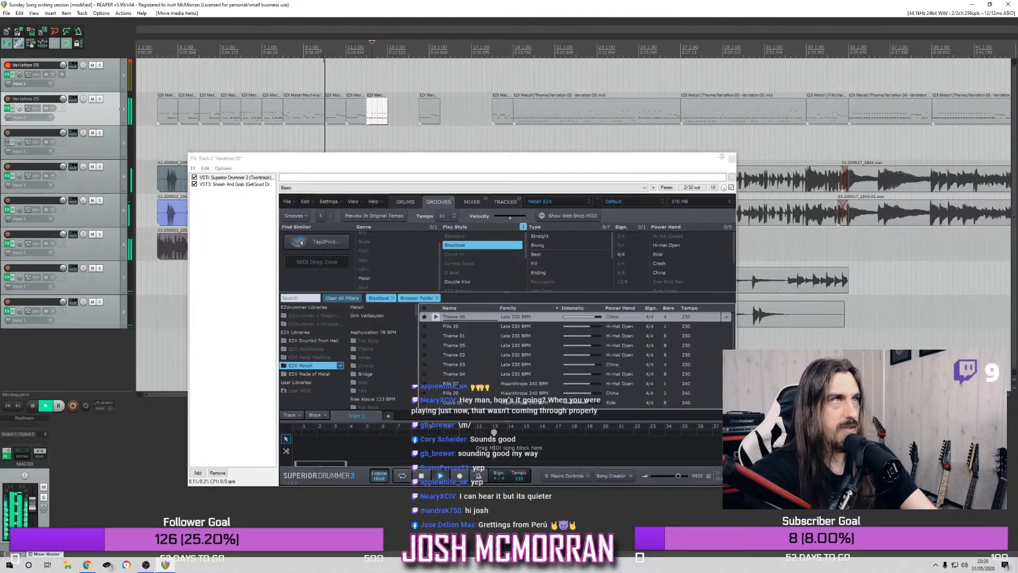
{"action": "left_click", "coordinate": [157, 85]}
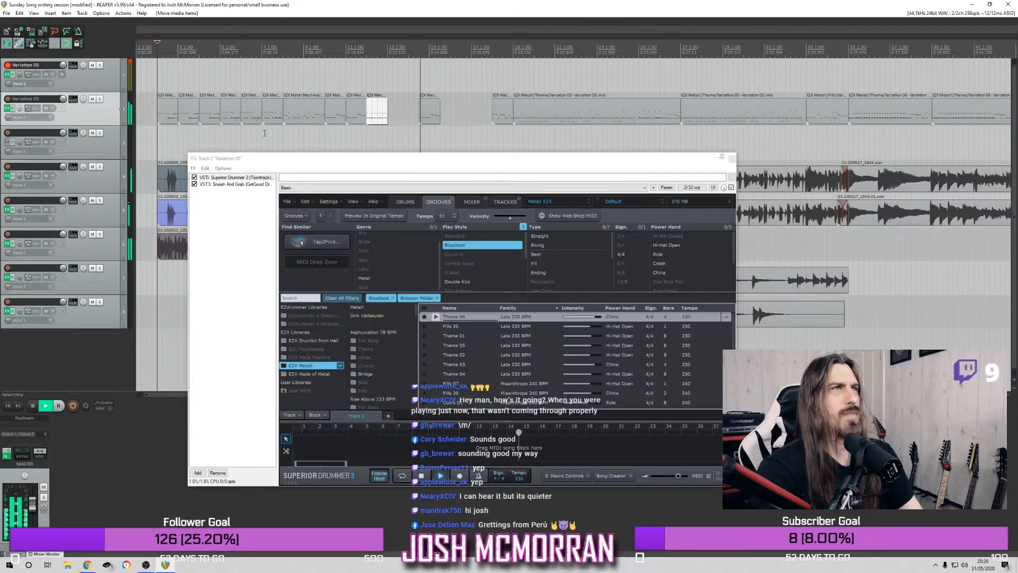
{"action": "key", "text": "space"}
Move the blastbeat item from bar 12 to bar 13 and listen to the lead-up to the gap
{"action": "left_click_drag", "start_coordinate": [387, 121], "coordinate": [400, 124]}
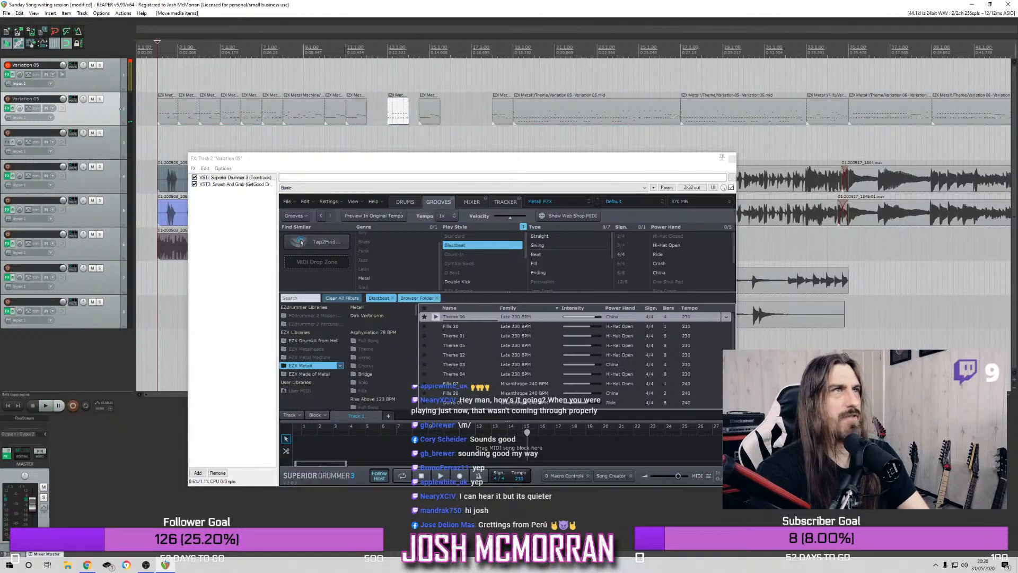
{"action": "left_click", "coordinate": [320, 52]}
{"action": "key", "text": "space"}
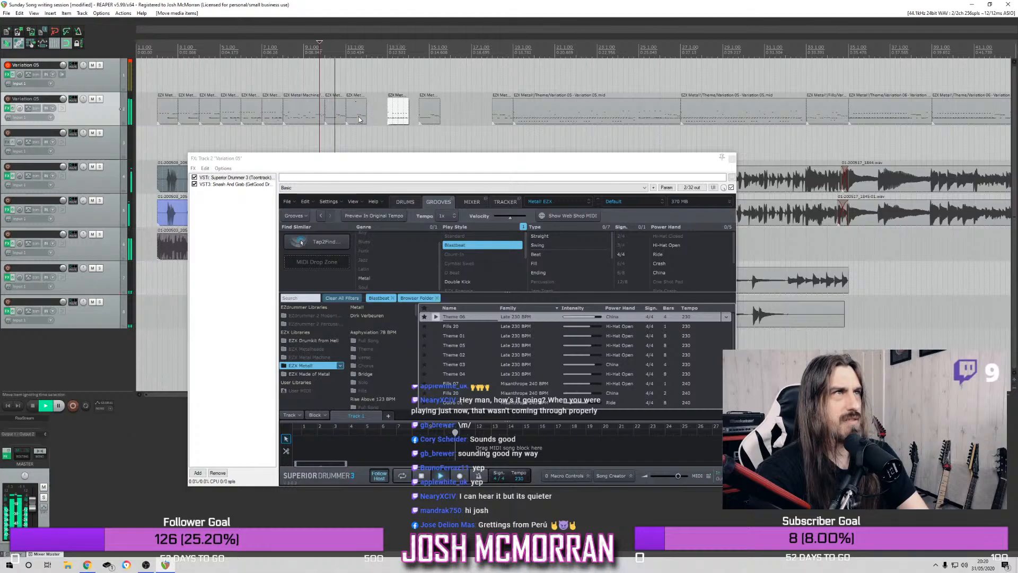
{"action": "left_click", "coordinate": [257, 71]}
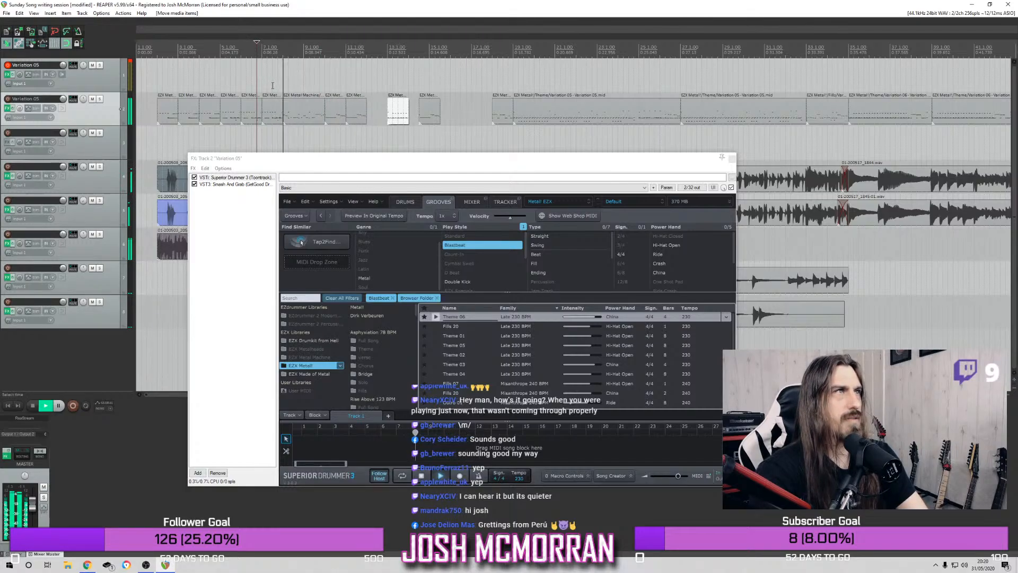
Split the two-bar drum item at bar 9 and copy its second half to bar 12
{"action": "left_click", "coordinate": [303, 113]}
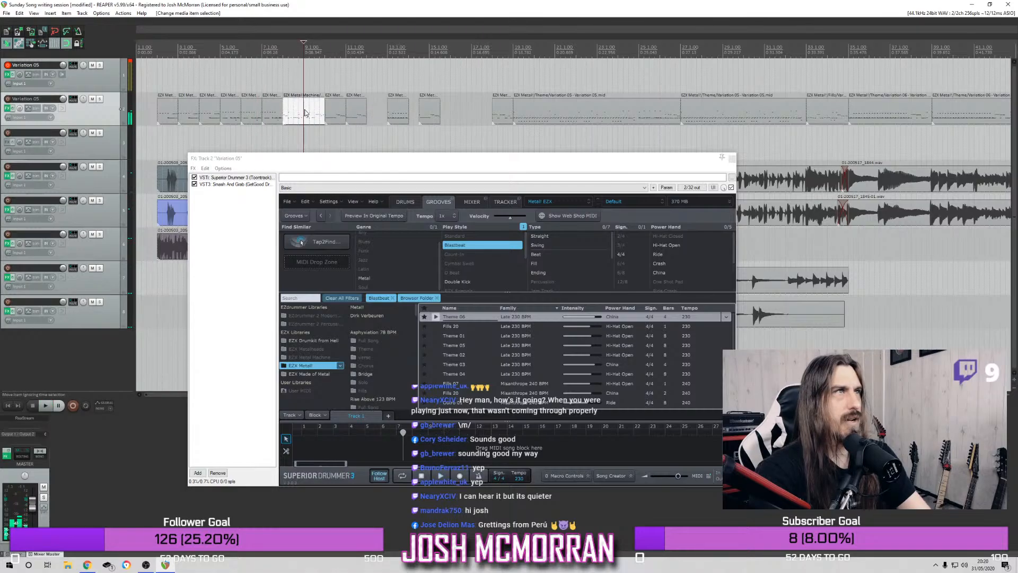
{"action": "key", "text": "s"}
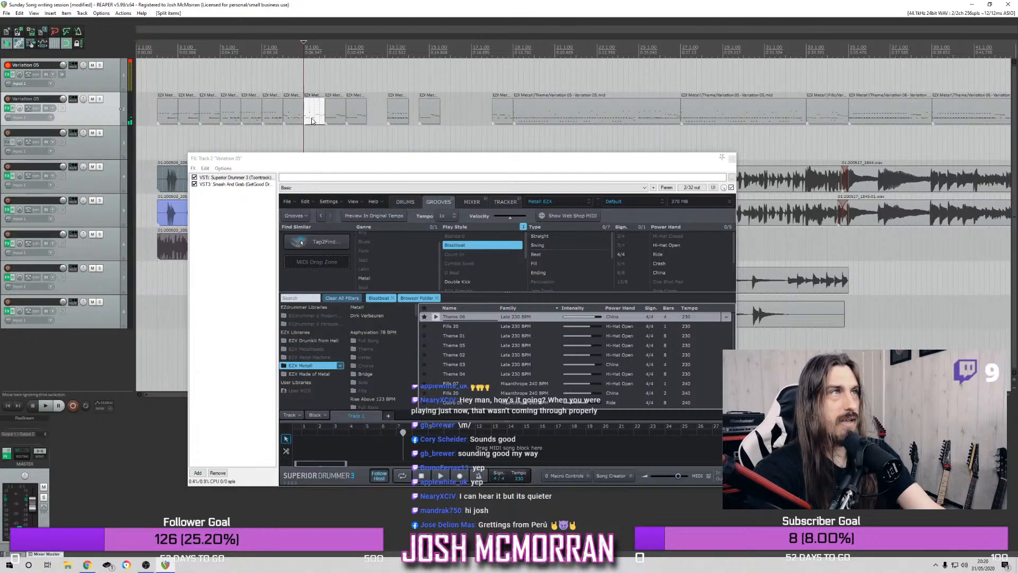
{"action": "left_click_drag", "start_coordinate": [311, 122], "coordinate": [379, 125]}
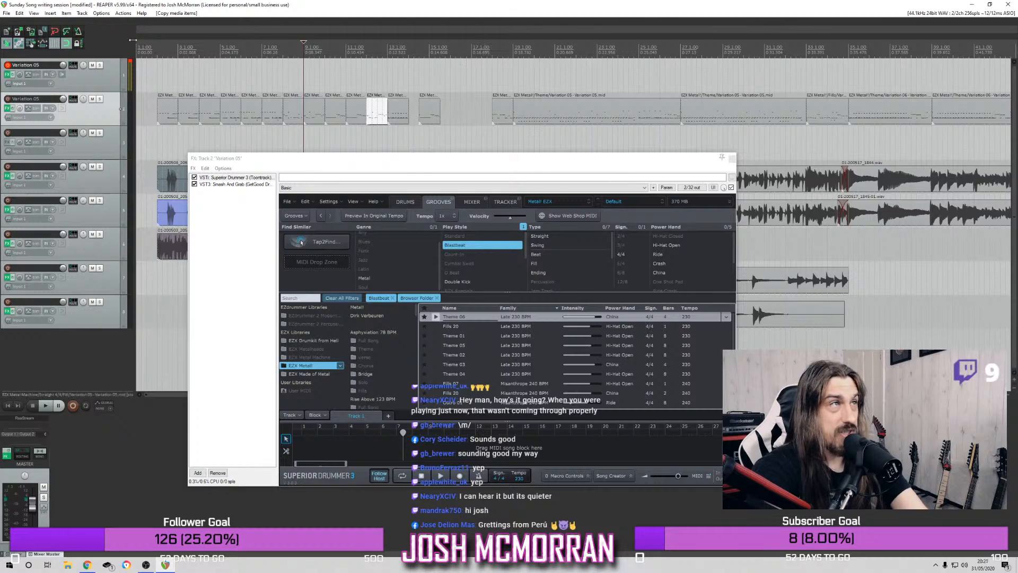
Move the effects window clear of the guitar tracks and play the intro from bar 2
{"action": "left_click", "coordinate": [157, 51]}
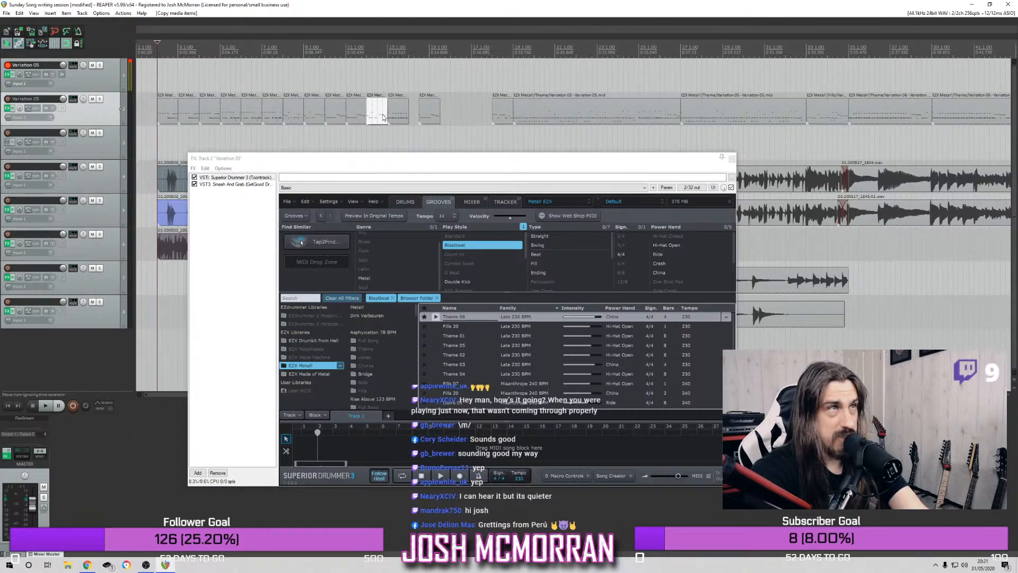
{"action": "left_click_drag", "start_coordinate": [512, 165], "coordinate": [541, 236]}
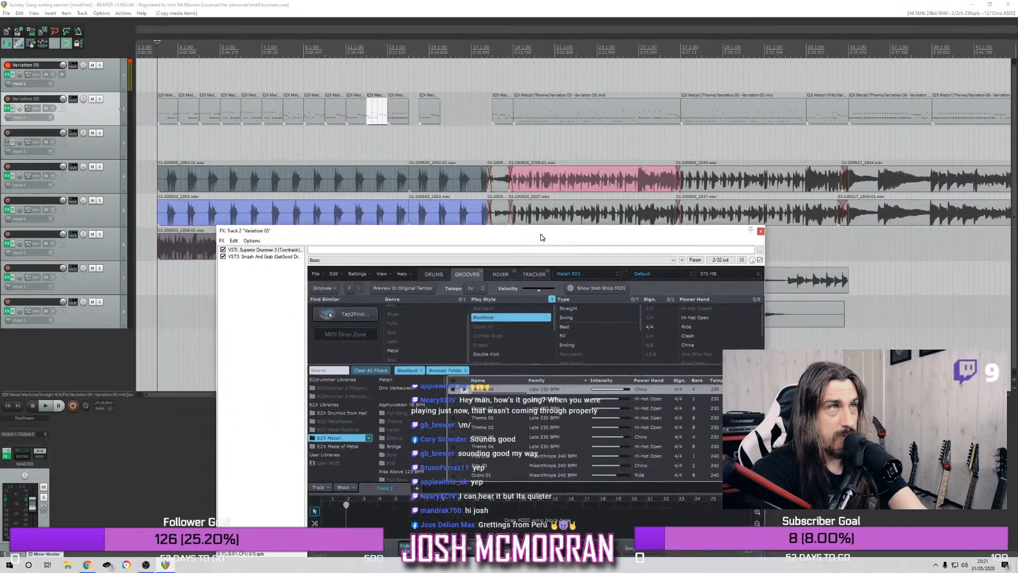
{"action": "left_click_drag", "start_coordinate": [536, 235], "coordinate": [525, 234]}
{"action": "key", "text": "space"}
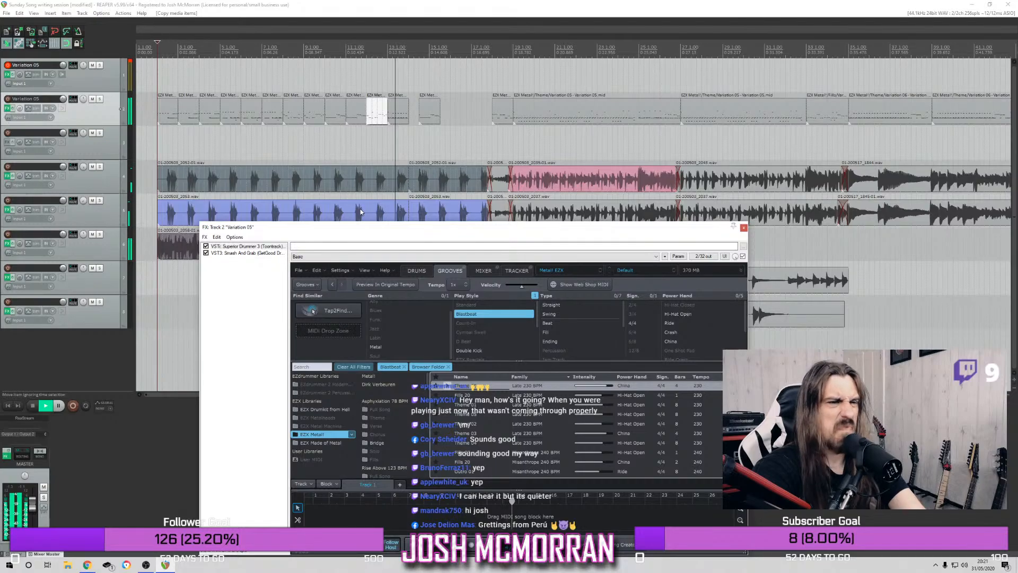
{"action": "key", "text": "space"}
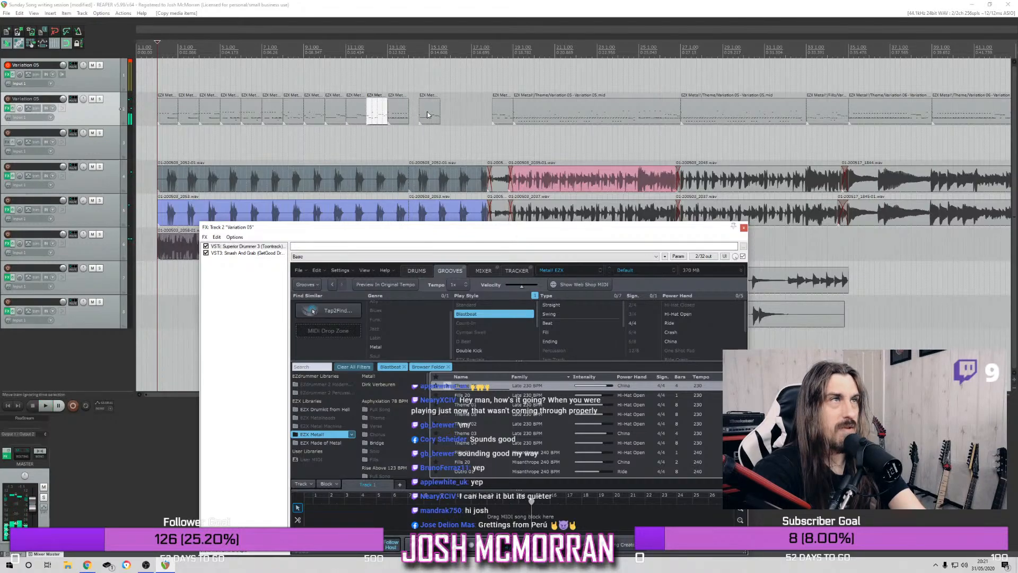
Move the loose drum item from mid-bar 14 to the start of bar 14, checking playback from bars 11, 10 and 14
{"action": "left_click_drag", "start_coordinate": [372, 112], "coordinate": [414, 113]}
{"action": "key", "text": "space"}
{"action": "left_click", "coordinate": [346, 58]}
{"action": "key", "text": "space"}
{"action": "left_click", "coordinate": [321, 57]}
{"action": "key", "text": "space"}
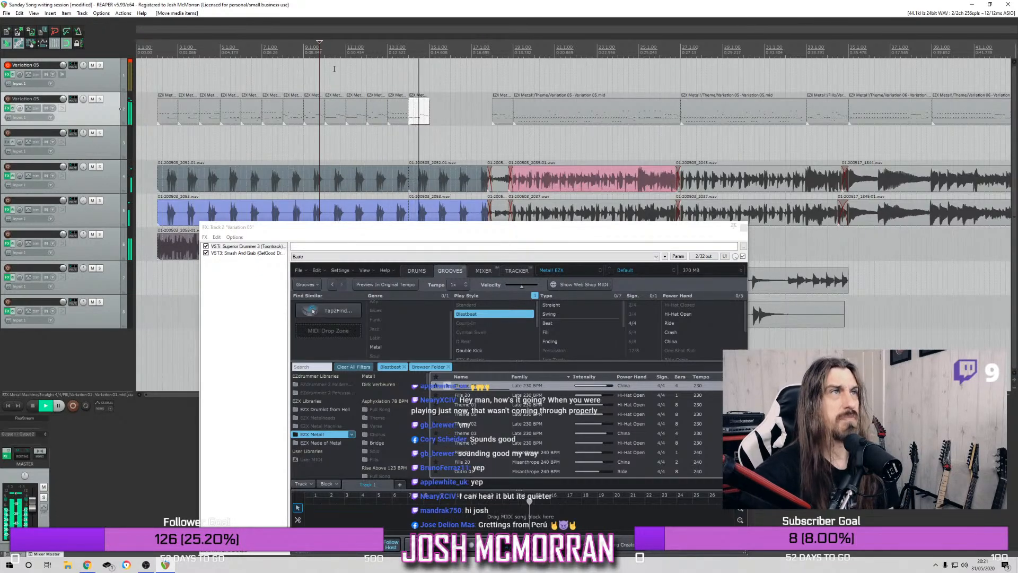
{"action": "key", "text": "space"}
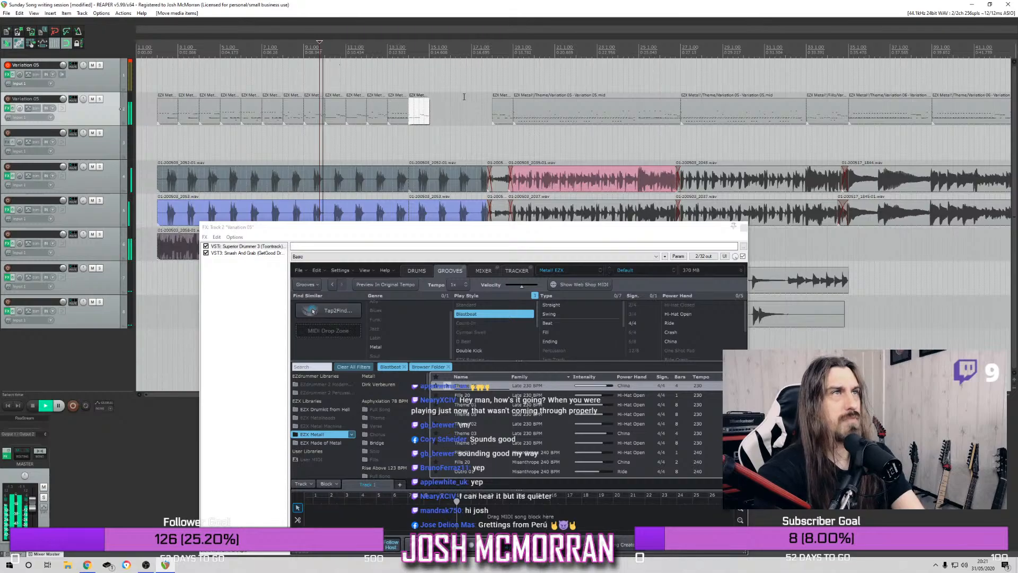
{"action": "left_click", "coordinate": [408, 54]}
{"action": "key", "text": "space"}
{"action": "key", "text": "space"}
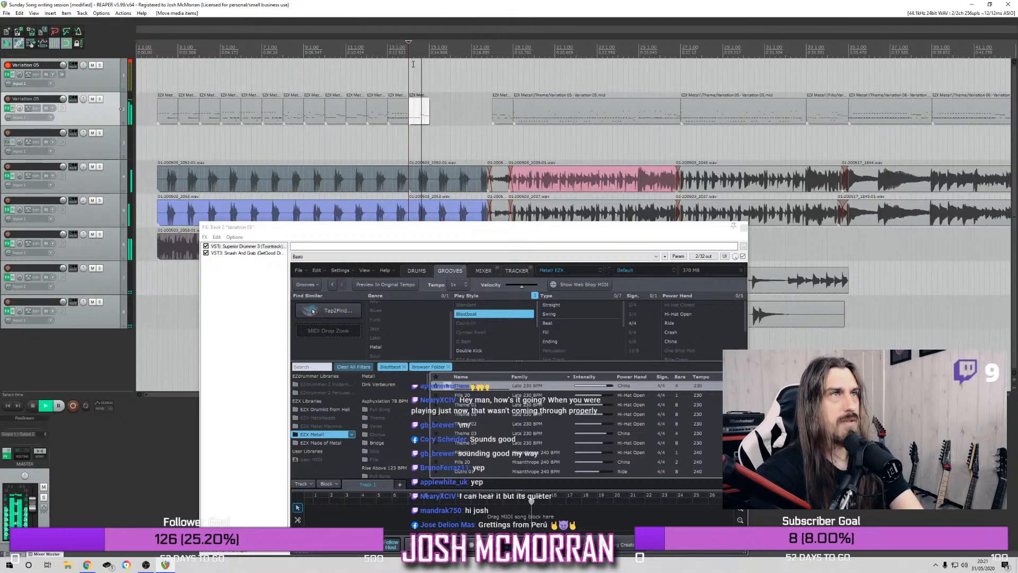
Copy the bar 13 blastbeat to bar 16, place another one-bar drum item at bar 17, and play from bar 2
{"action": "left_click_drag", "start_coordinate": [403, 117], "coordinate": [465, 121]}
{"action": "left_click", "coordinate": [482, 115]}
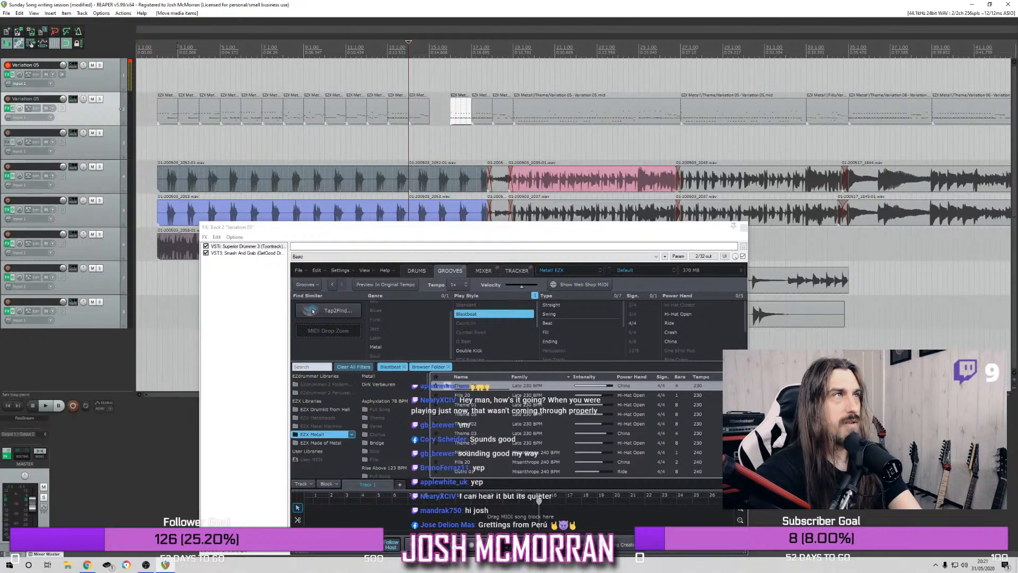
{"action": "left_click", "coordinate": [158, 52]}
{"action": "key", "text": "space"}
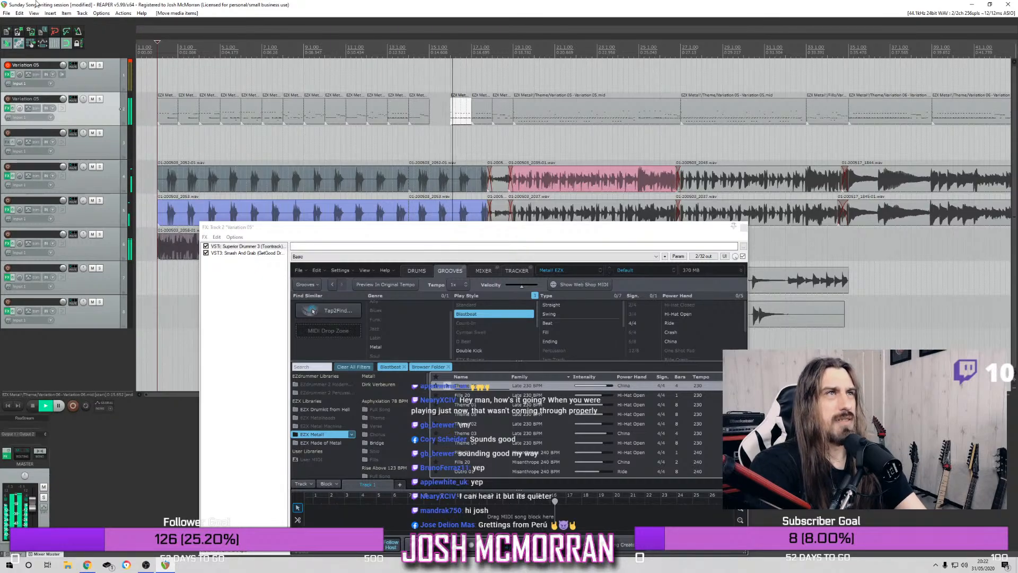
{"action": "key", "text": "space"}
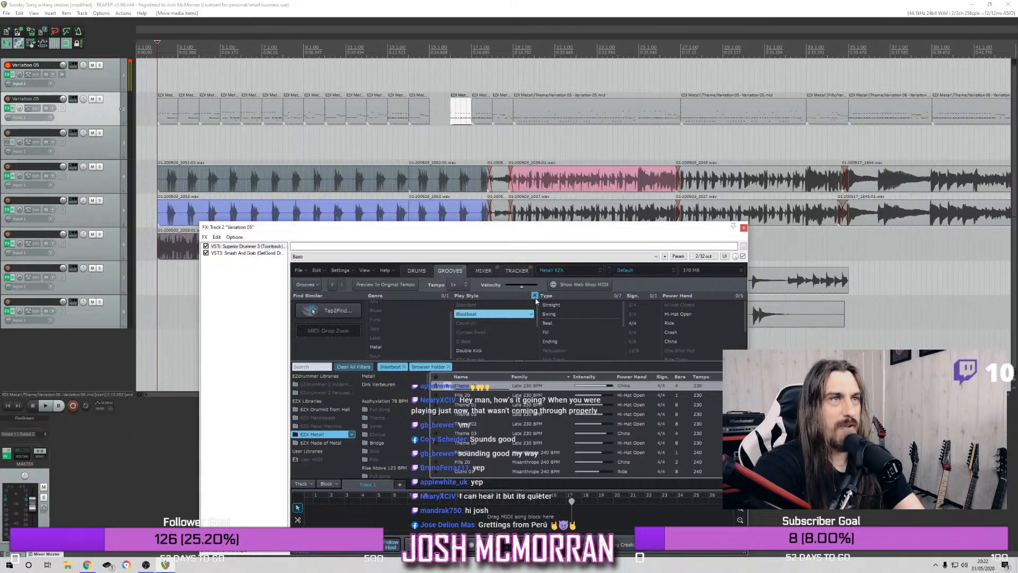
Clear the Blastbeat play style filter from the EZX Metal! grooves and browse the other play styles
{"action": "left_click", "coordinate": [512, 314]}
{"action": "scroll", "coordinate": [487, 328], "scroll_direction": "down", "scroll_amount": 1}
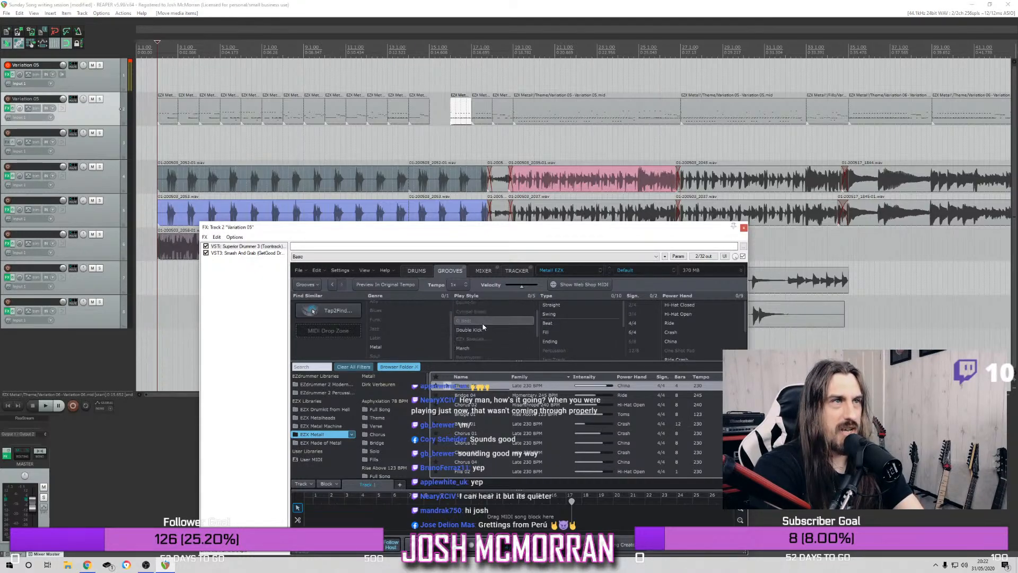
{"action": "scroll", "coordinate": [487, 310], "scroll_direction": "up", "scroll_amount": 1}
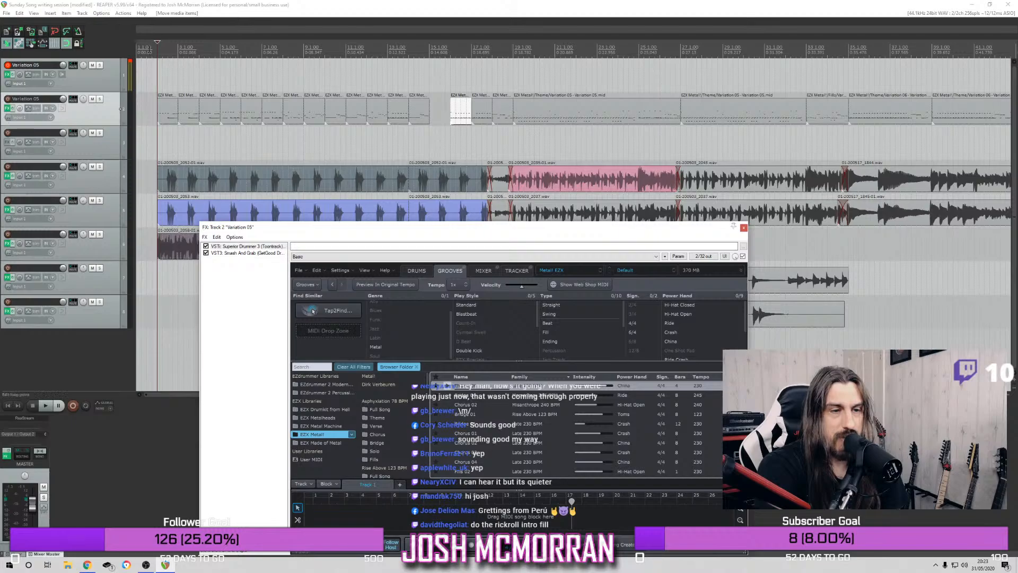
Play the intro from bar 2 through the end of the new drum items
{"action": "left_click", "coordinate": [156, 41]}
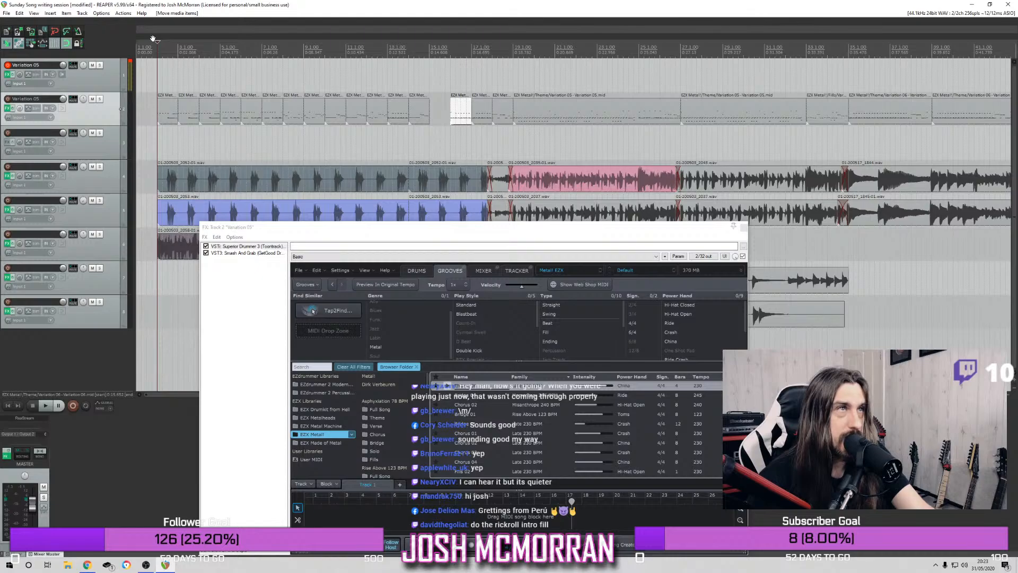
{"action": "key", "text": "space"}
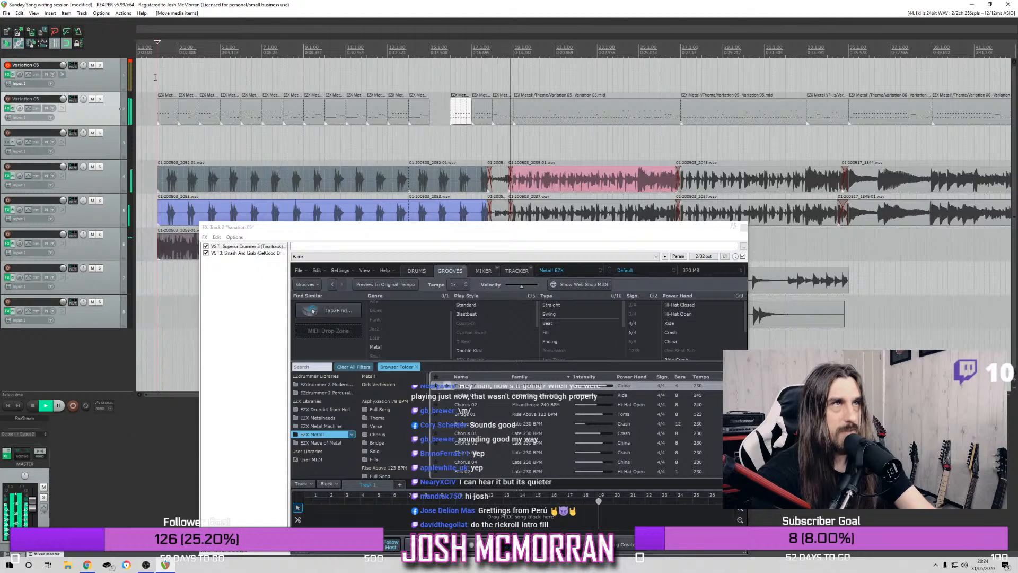
Solo the Variation 05 drum track holding the MIDI items and play it from bar 16, then from bar 2
{"action": "key", "text": "space"}
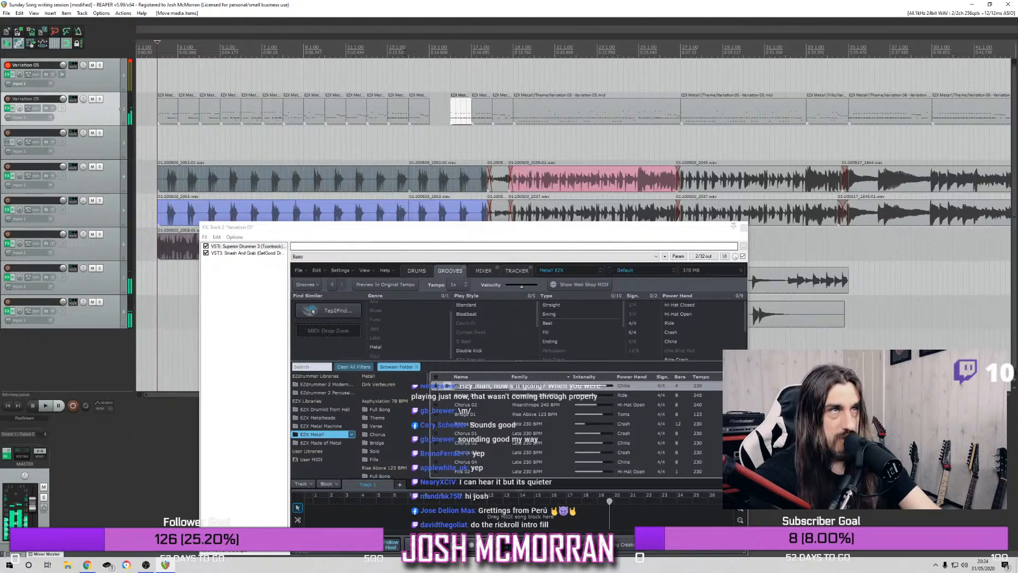
{"action": "left_click", "coordinate": [492, 53]}
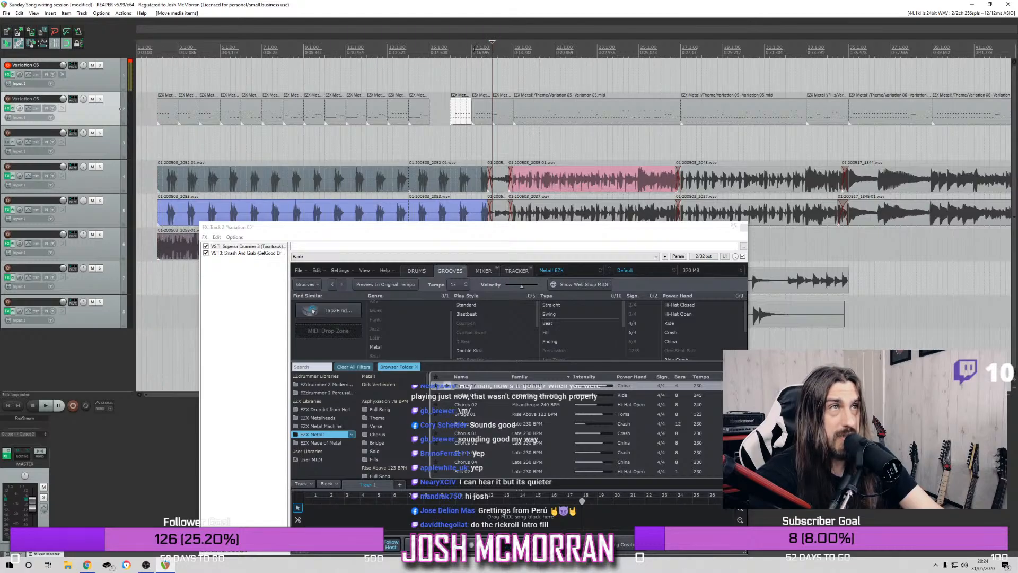
{"action": "left_click", "coordinate": [449, 49]}
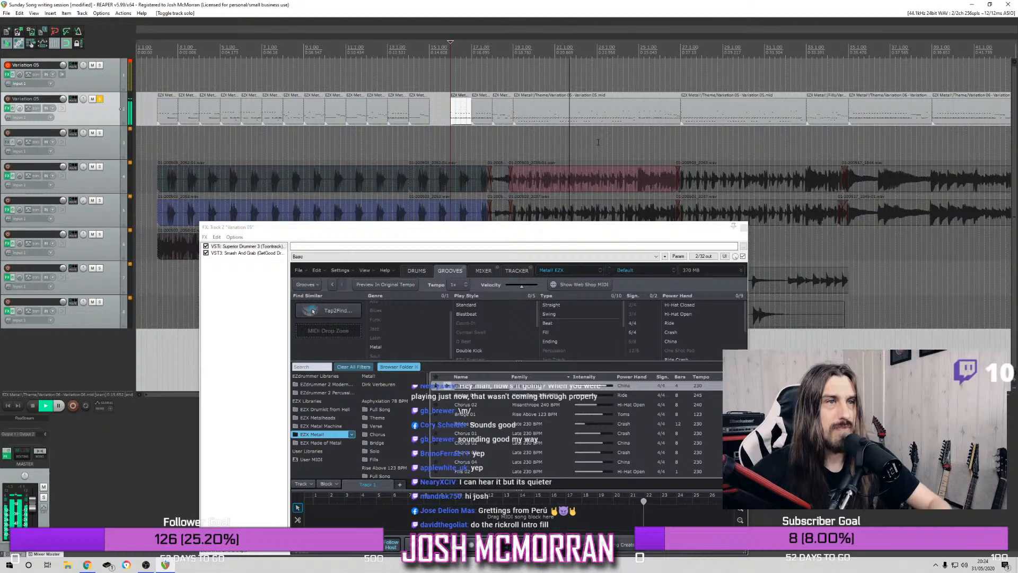
{"action": "key", "text": "space"}
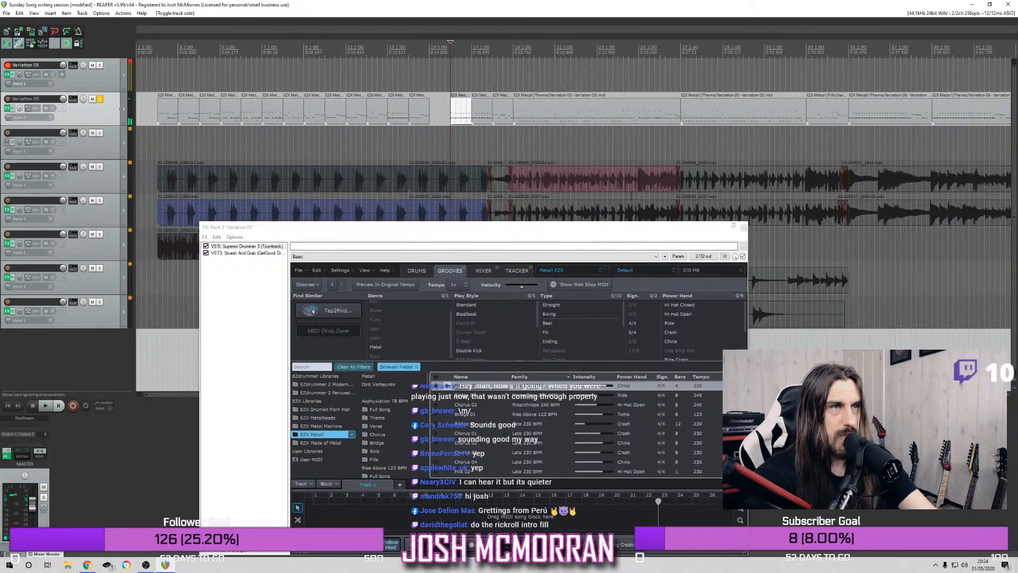
{"action": "key", "text": "Home"}
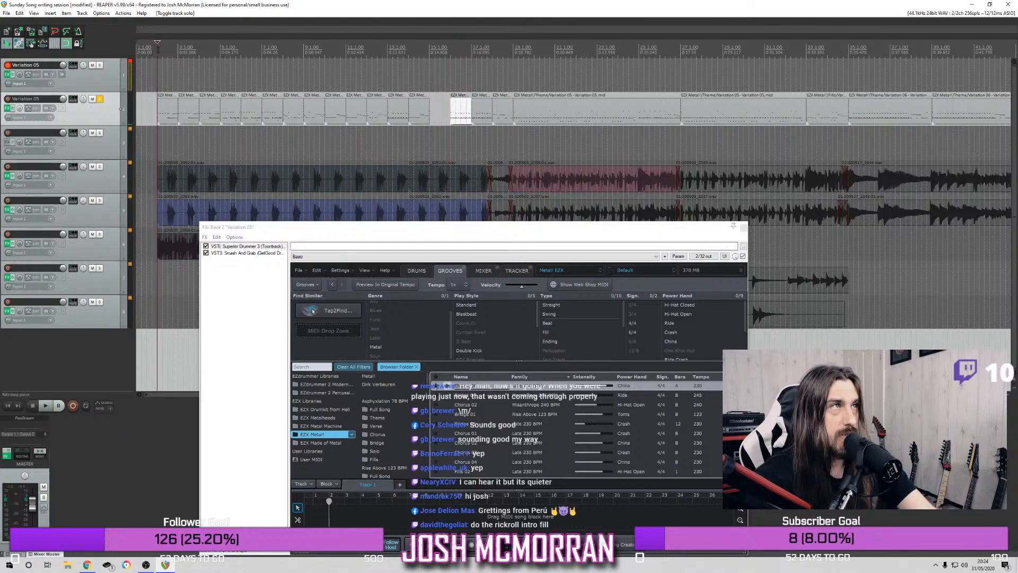
{"action": "key", "text": "space"}
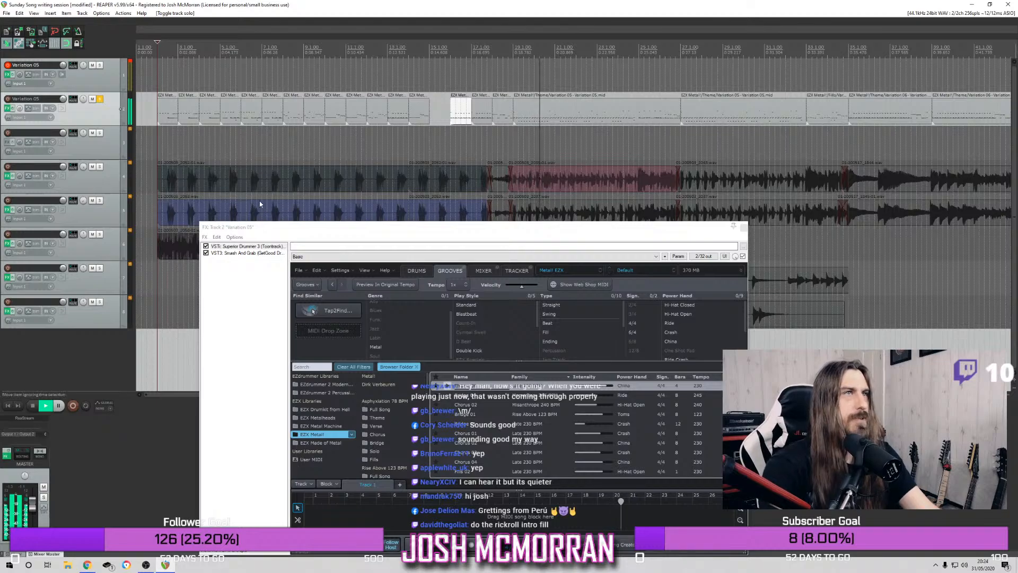
{"action": "key", "text": "space"}
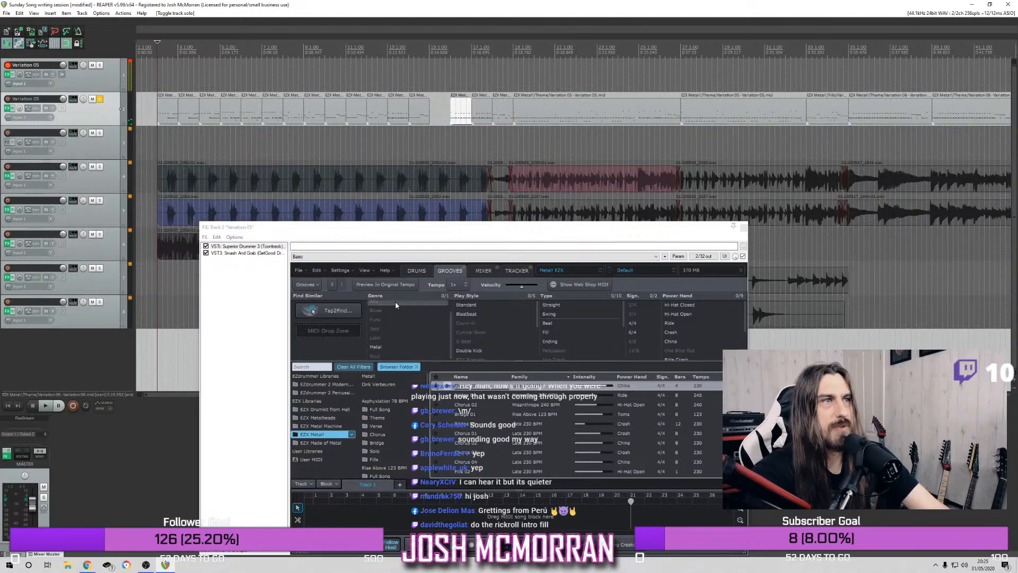
Filter the EZX Metal! grooves to the Fill type and audition the Late 230 BPM ride and open hi-hat fills
{"action": "left_click", "coordinate": [546, 332]}
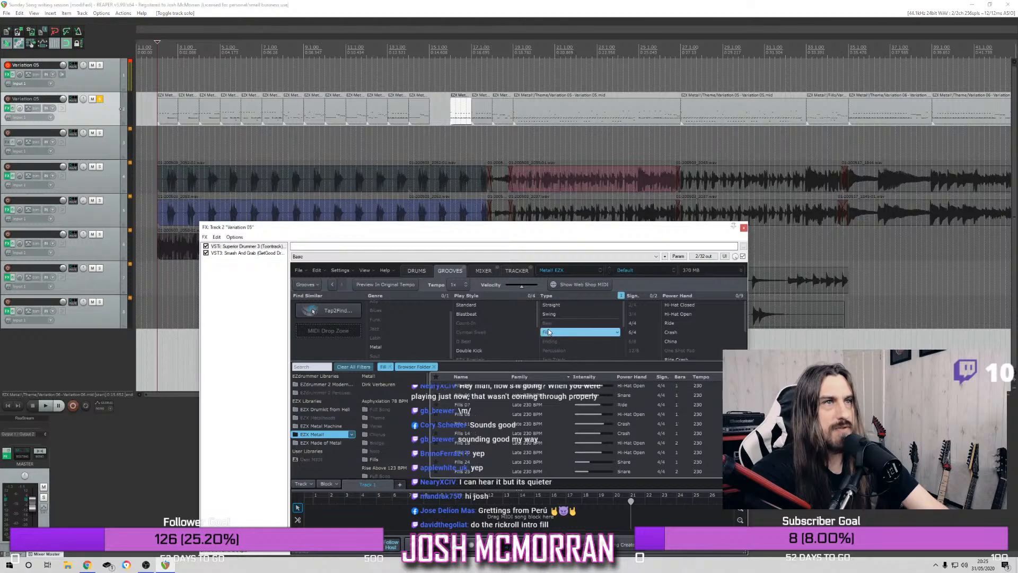
{"action": "left_click", "coordinate": [457, 407]}
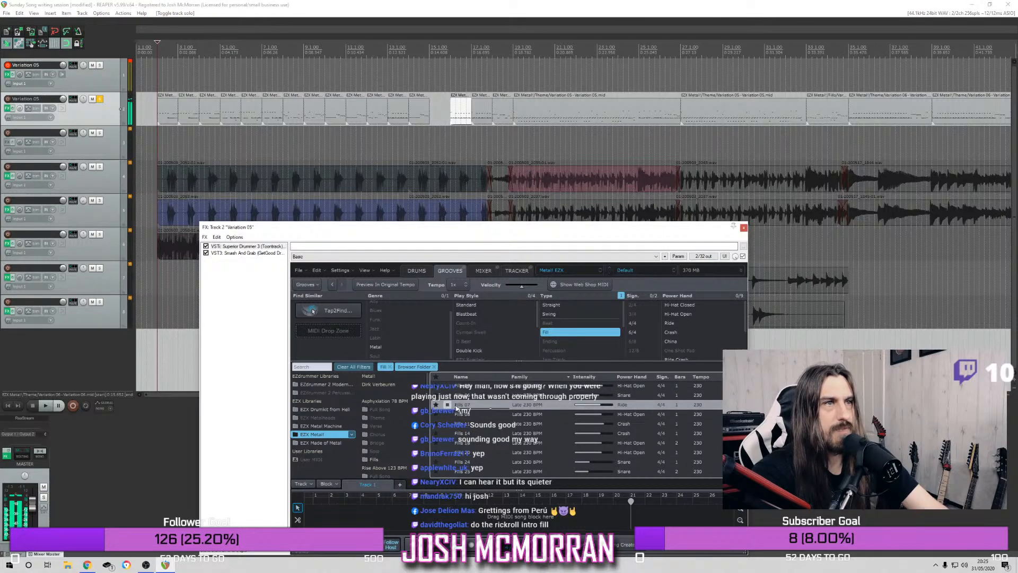
{"action": "left_click", "coordinate": [457, 416]}
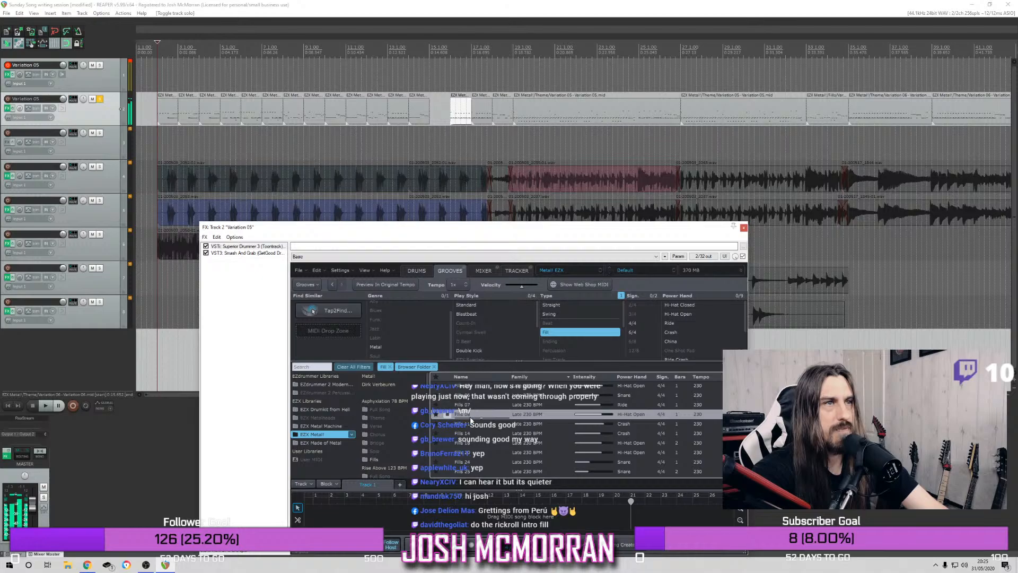
Insert the chosen open hi-hat fill into the gap at bar 15 of the drum track and close the plugin window
{"action": "left_click_drag", "start_coordinate": [457, 367], "coordinate": [455, 146]}
{"action": "left_click", "coordinate": [568, 327]}
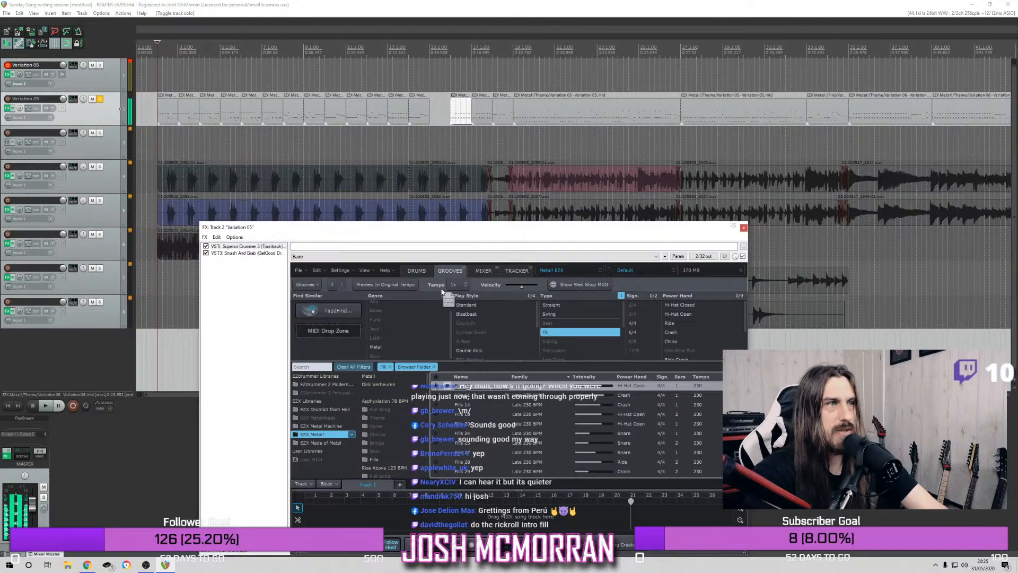
{"action": "left_click_drag", "start_coordinate": [450, 211], "coordinate": [430, 118]}
{"action": "left_click", "coordinate": [539, 327]}
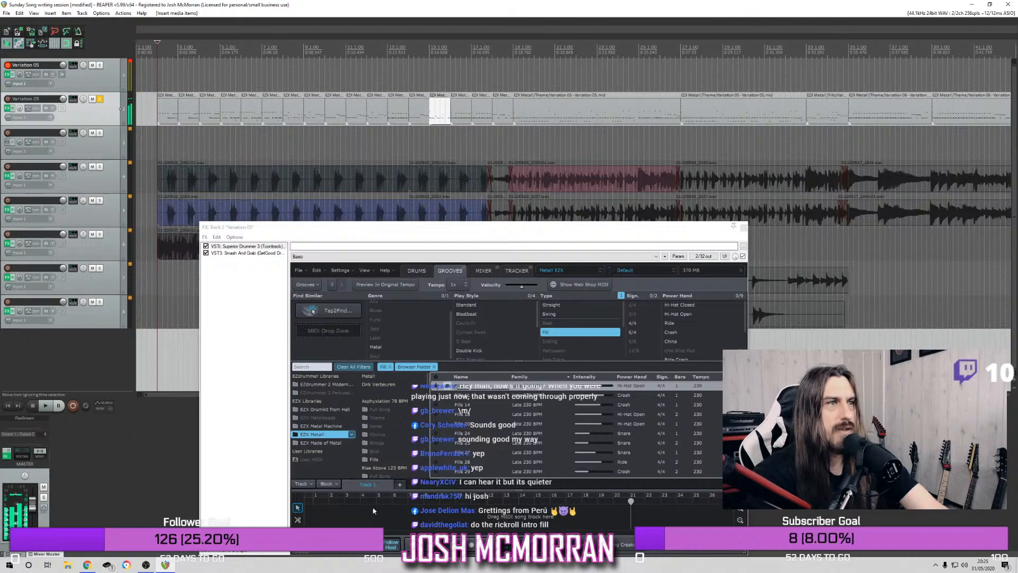
{"action": "left_click", "coordinate": [447, 386]}
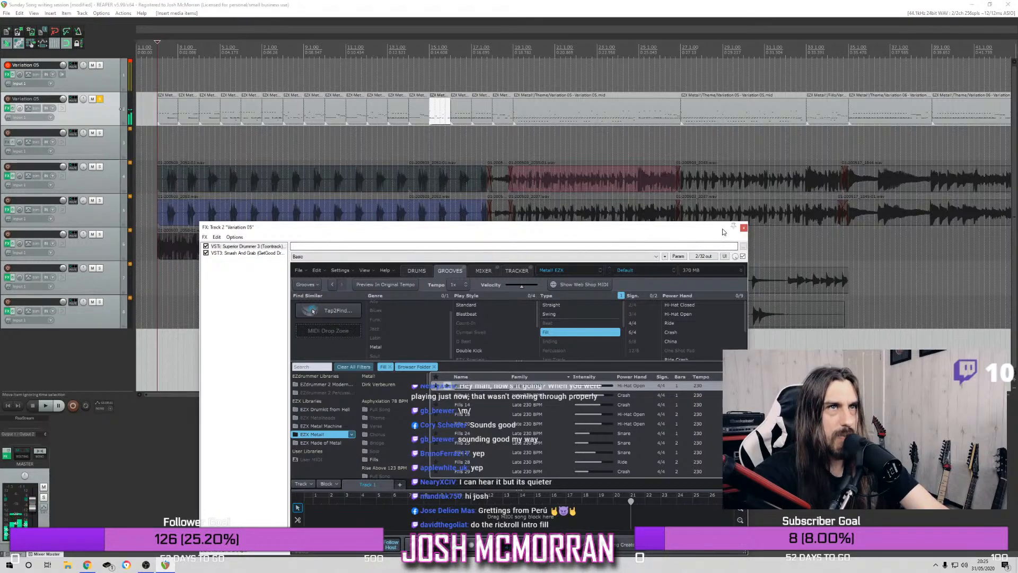
{"action": "left_click", "coordinate": [743, 228]}
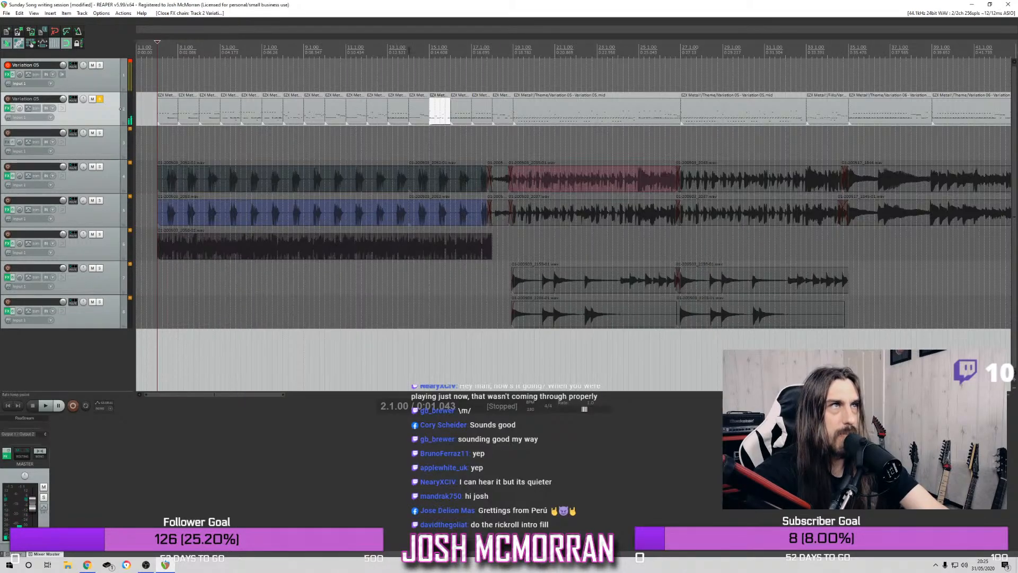
Play the soloed drums from the new fill at bar 15, then from the middle of bar 13
{"action": "left_click", "coordinate": [430, 45]}
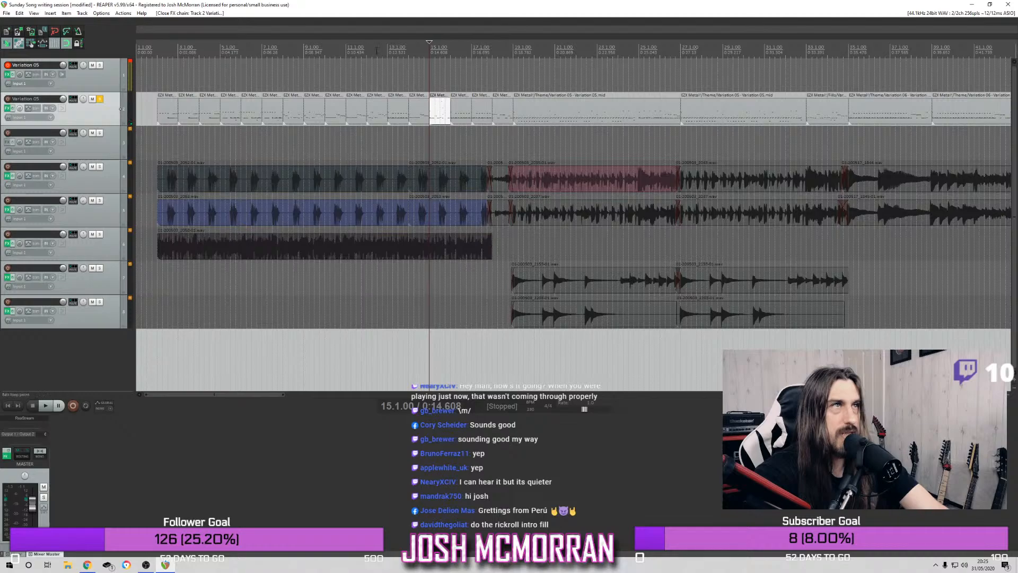
{"action": "key", "text": "space"}
{"action": "left_click", "coordinate": [397, 45]}
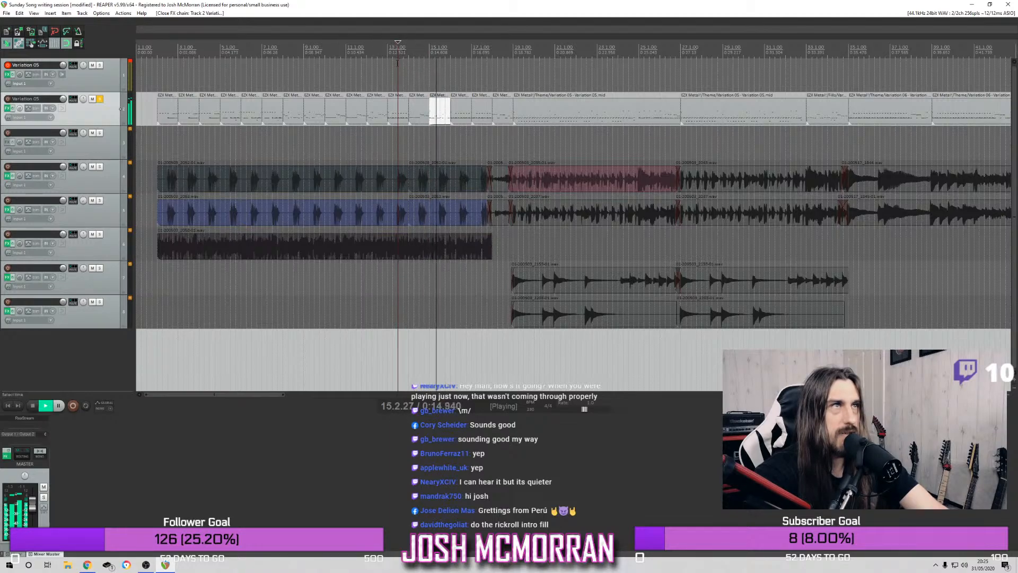
{"action": "key", "text": "space"}
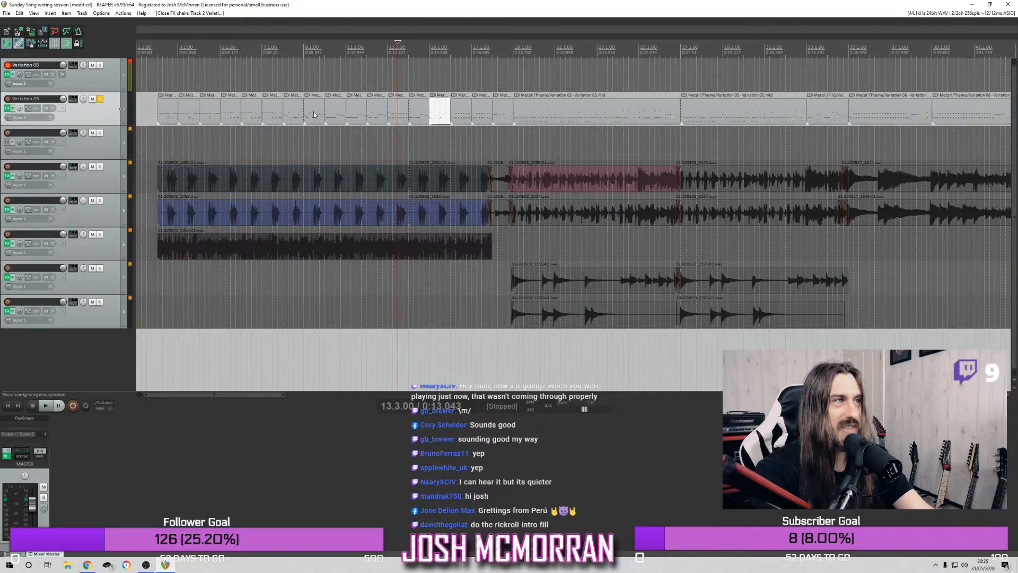
Play the soloed drums from bar 5 through the intro
{"action": "left_click", "coordinate": [236, 47]}
{"action": "left_click", "coordinate": [227, 46]}
{"action": "key", "text": "space"}
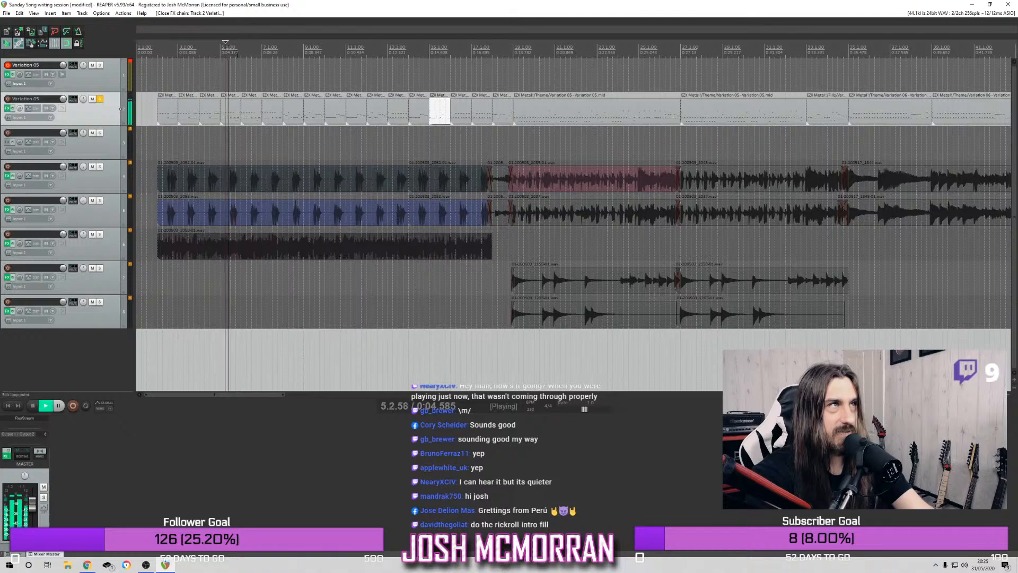
{"action": "left_click", "coordinate": [225, 53]}
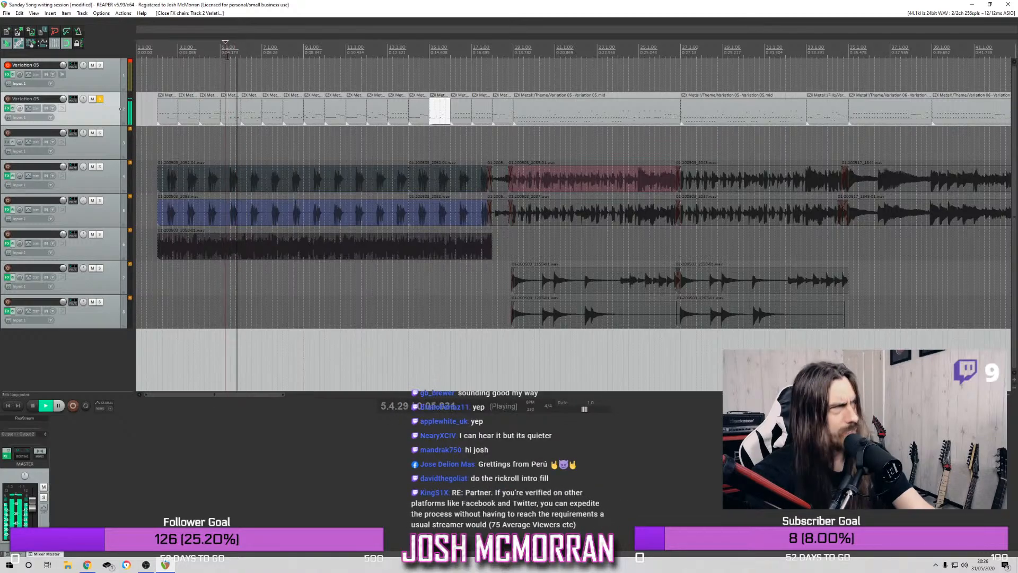
{"action": "left_click", "coordinate": [224, 53]}
{"action": "key", "text": "space"}
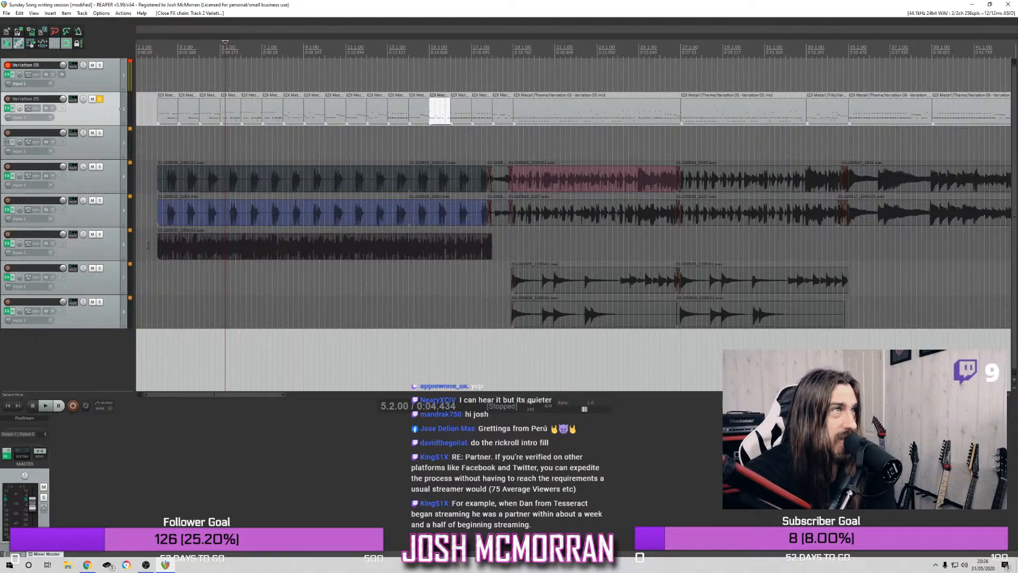
Unsolo the drum track and play the full mix from bar 2, then from bar 16 and mid-bar 10
{"action": "left_click", "coordinate": [157, 41]}
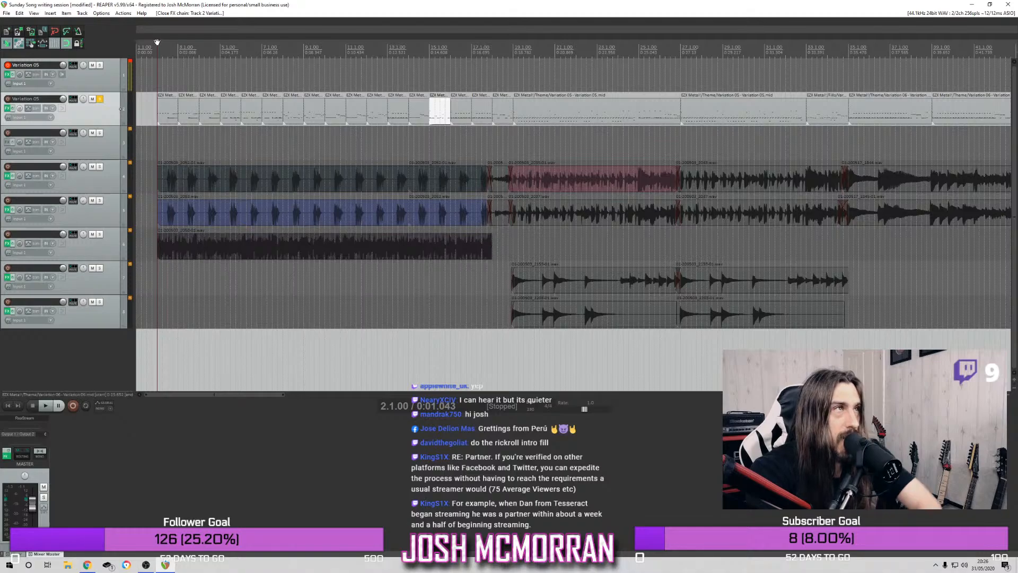
{"action": "left_click", "coordinate": [101, 100]}
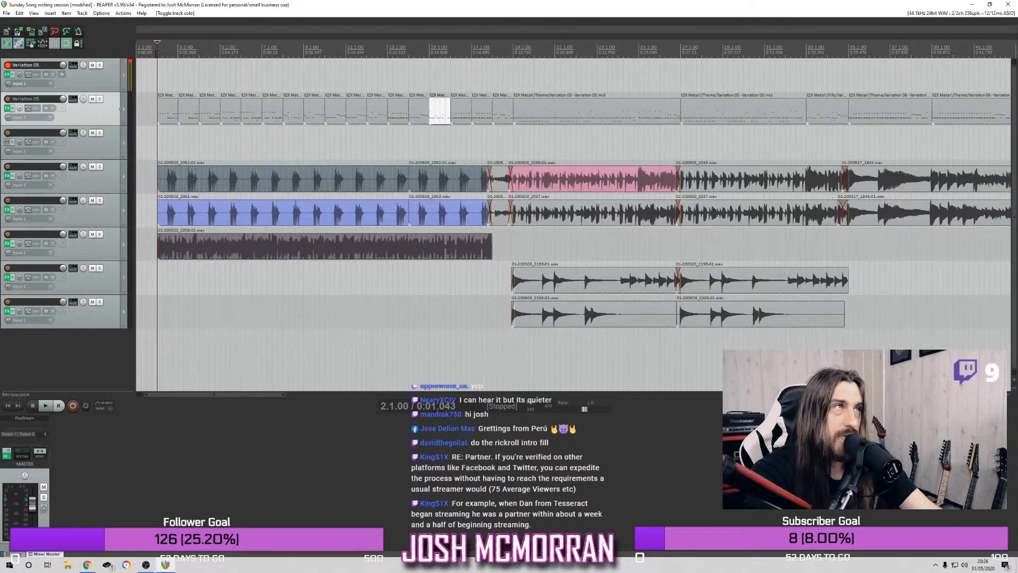
{"action": "key", "text": "space"}
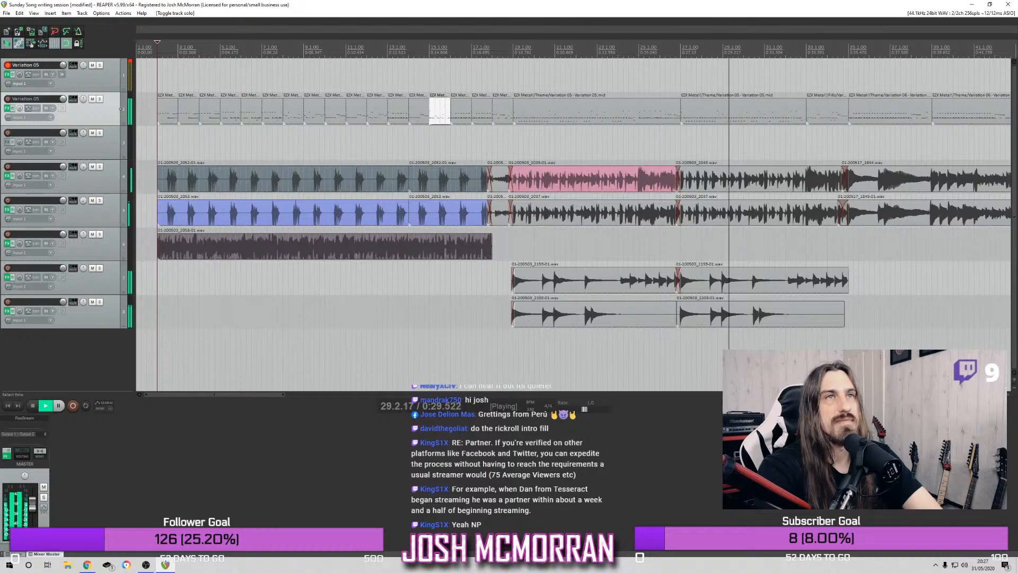
{"action": "left_click", "coordinate": [460, 60]}
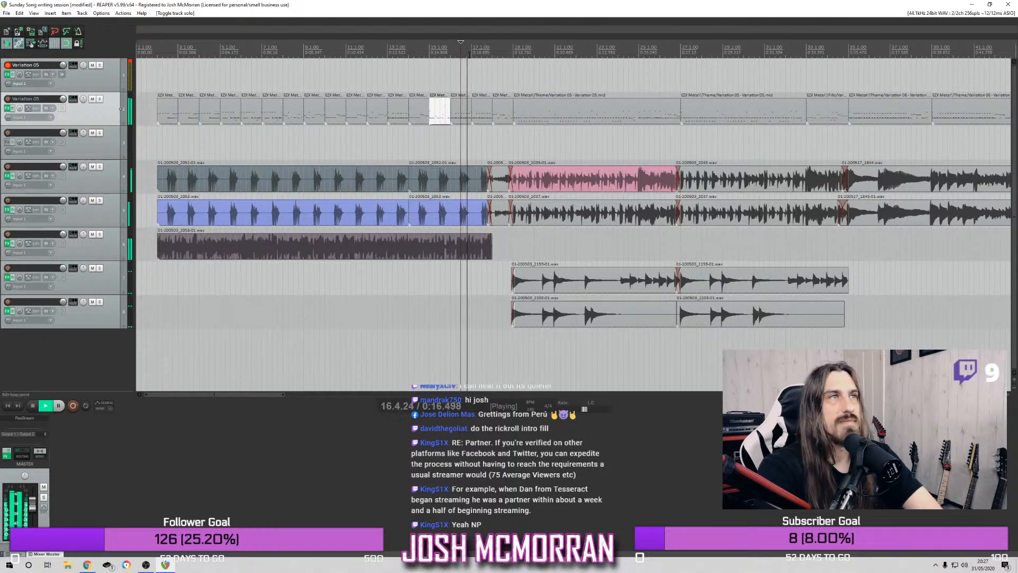
{"action": "left_click", "coordinate": [335, 61]}
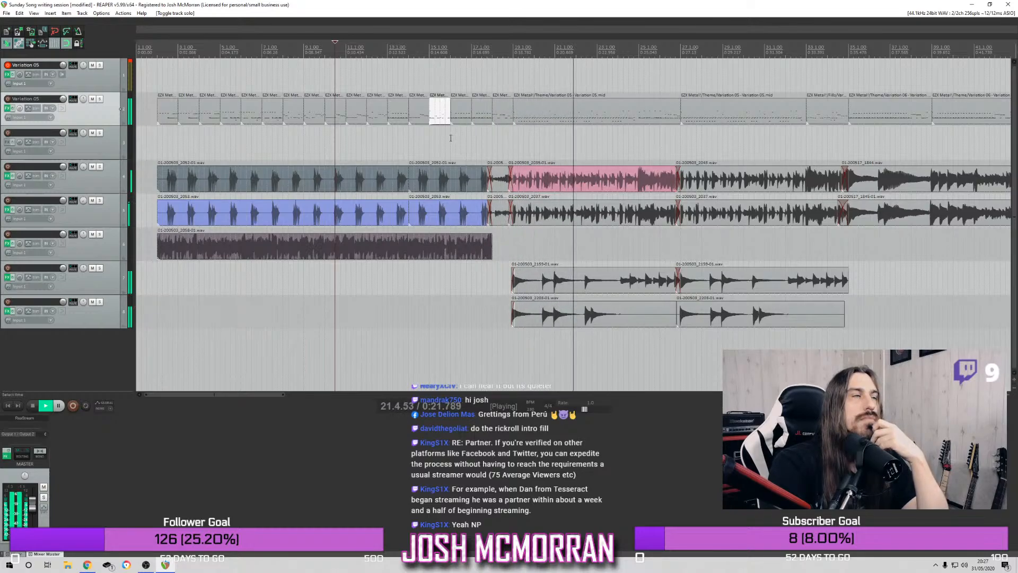
{"action": "key", "text": "space"}
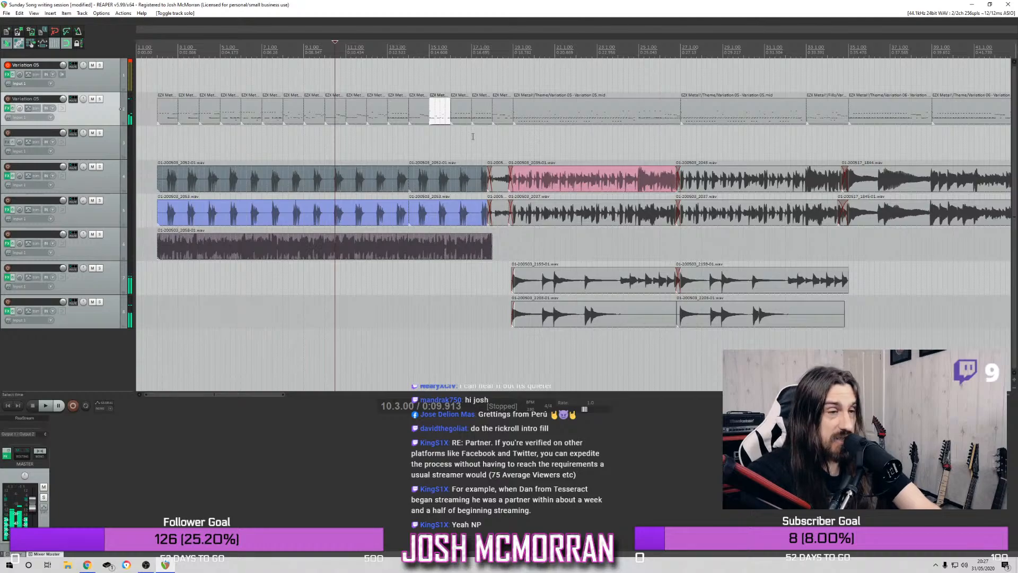
Play the full mix from bar 2 into the next section and replay the transition from bar 18
{"action": "left_click", "coordinate": [156, 50]}
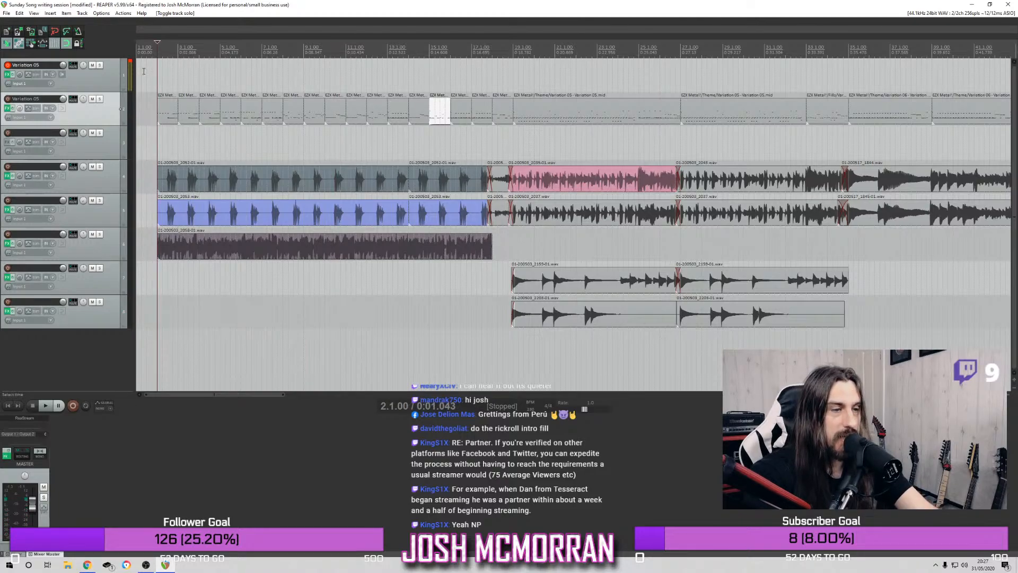
{"action": "key", "text": "space"}
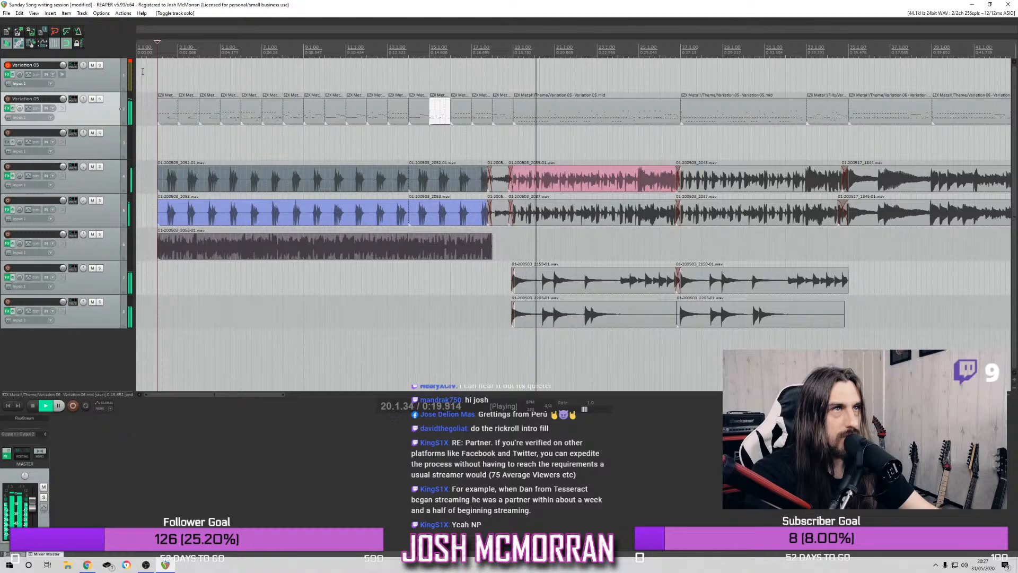
{"action": "key", "text": "space"}
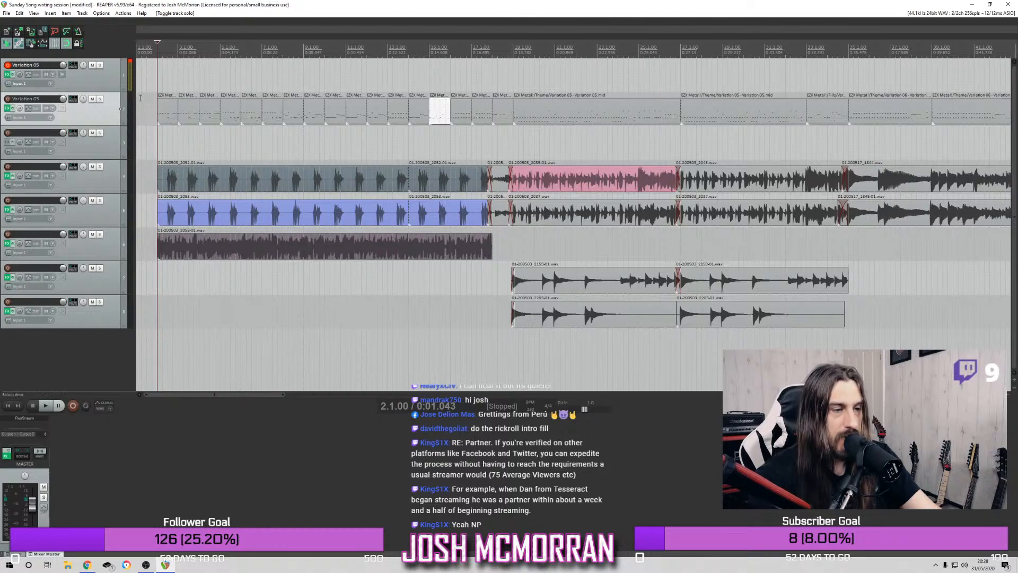
{"action": "left_click", "coordinate": [492, 46]}
{"action": "key", "text": "space"}
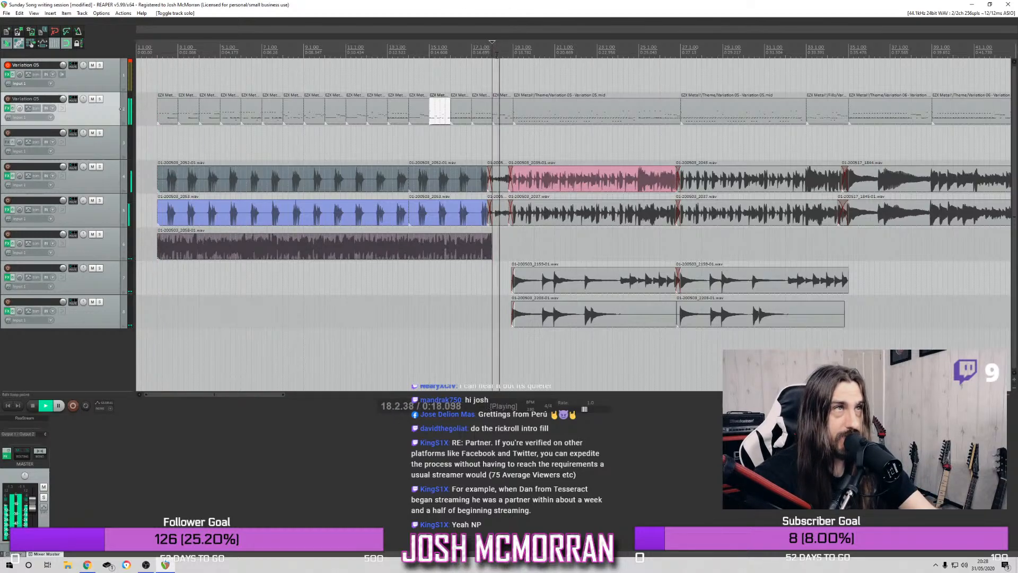
{"action": "left_click", "coordinate": [493, 46]}
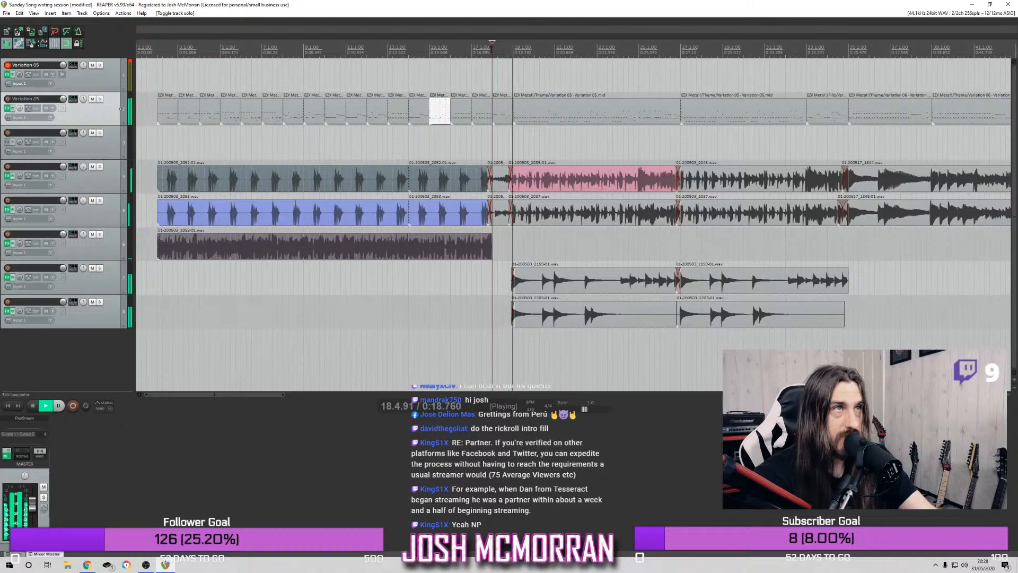
{"action": "key", "text": "space"}
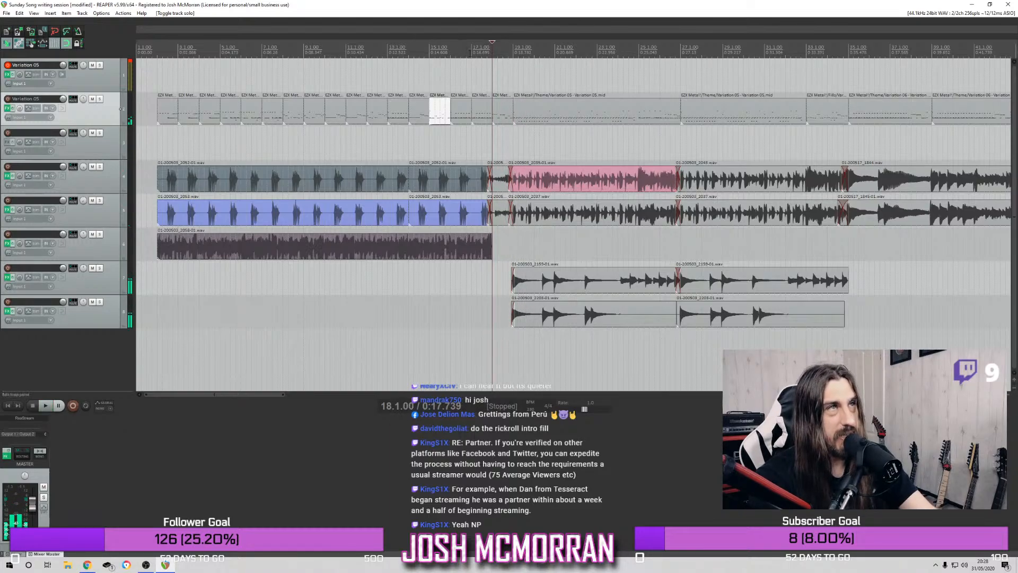
Play the full mix again from the start of the intro at bar 2
{"action": "left_click", "coordinate": [468, 52]}
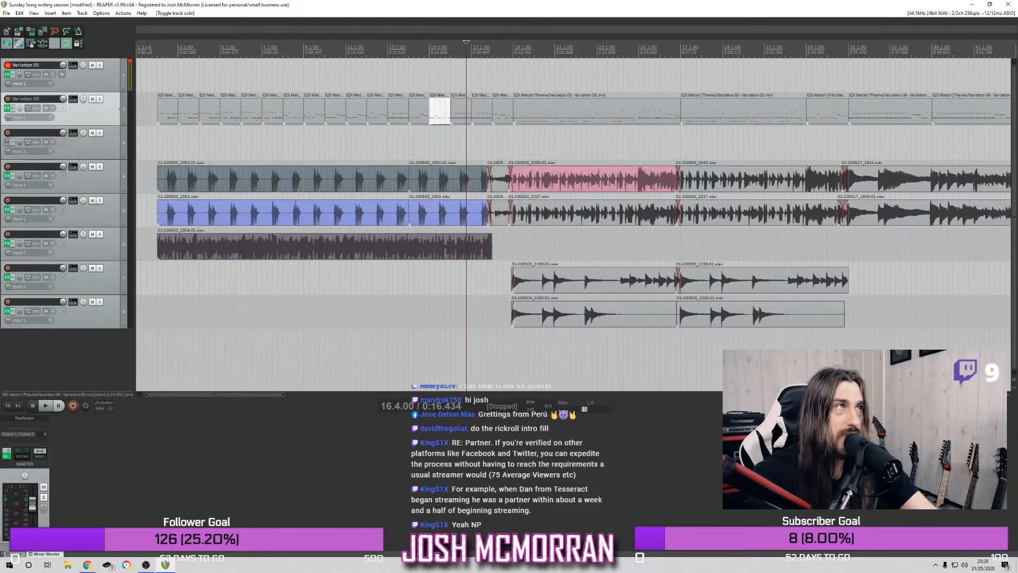
{"action": "left_click", "coordinate": [158, 48]}
{"action": "key", "text": "space"}
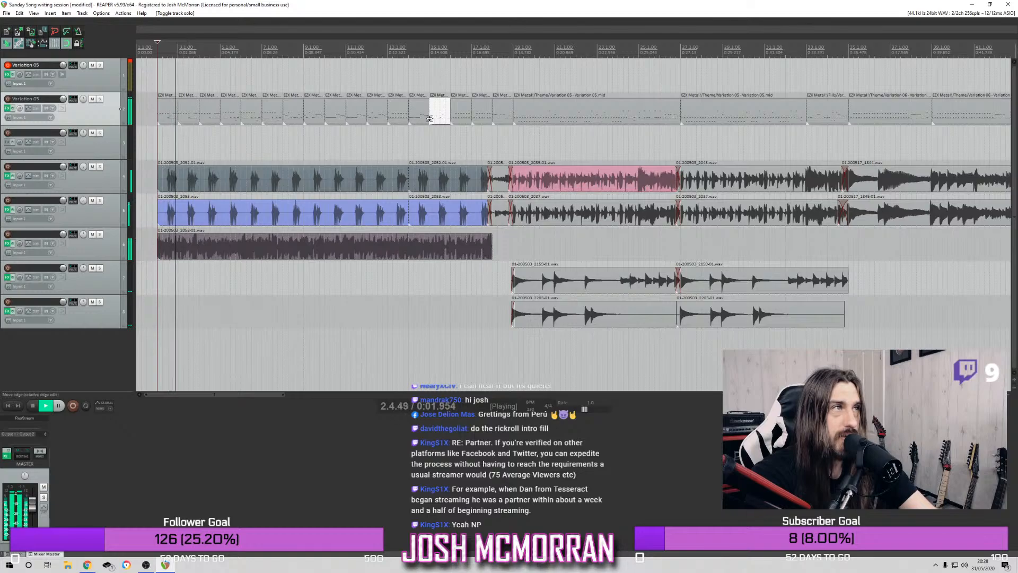
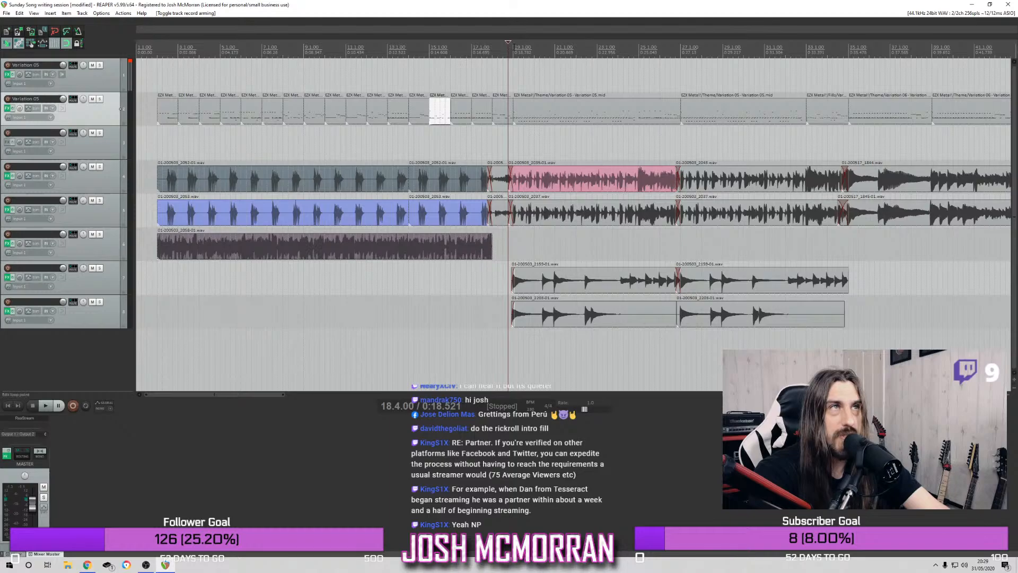
Play the soloed drum track from bar 19, then unsolo it and play the full mix from bar 2
{"action": "key", "text": "Right"}
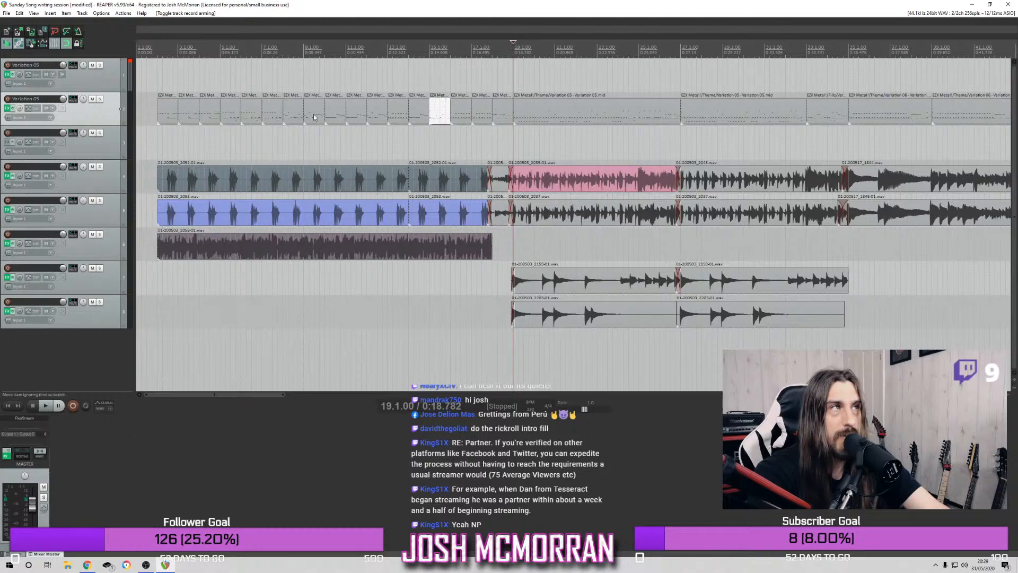
{"action": "left_click", "coordinate": [100, 99]}
{"action": "key", "text": "space"}
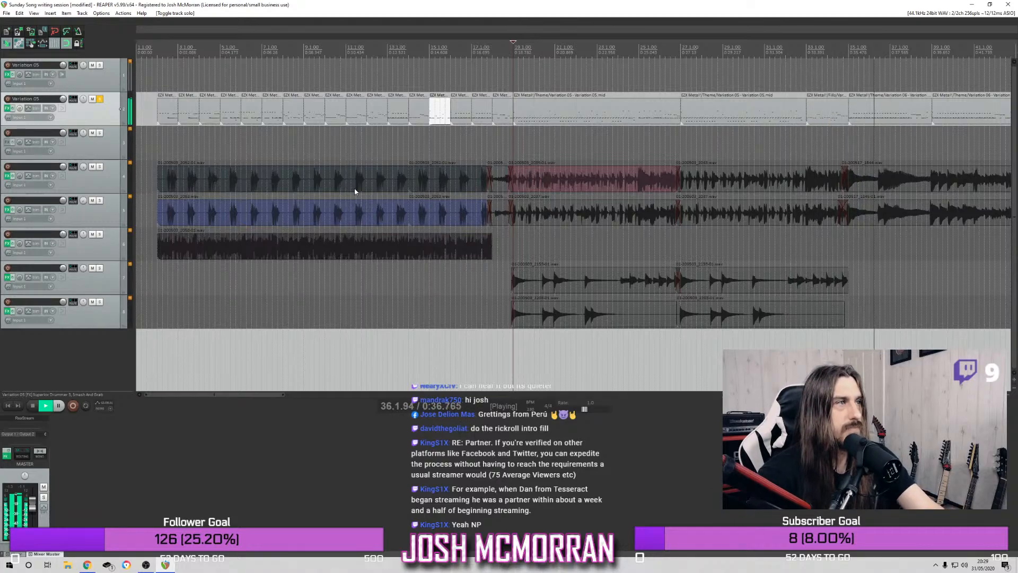
{"action": "left_click", "coordinate": [101, 101]}
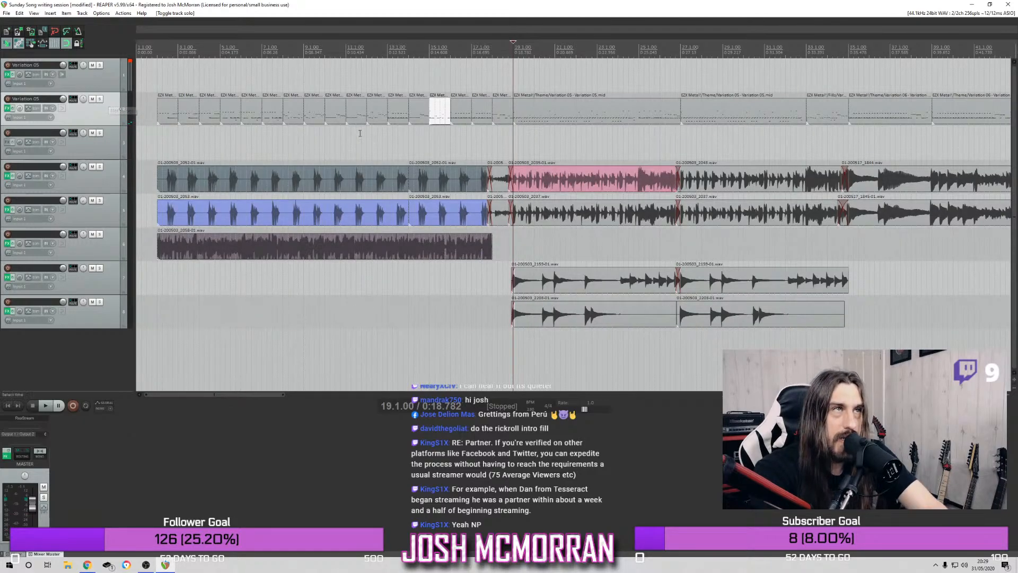
{"action": "left_click", "coordinate": [165, 50]}
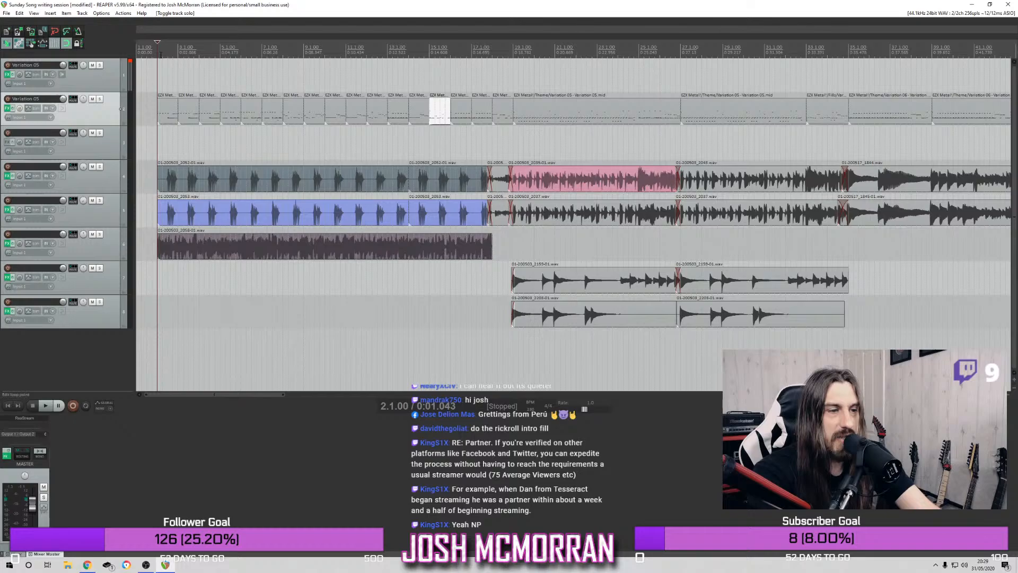
{"action": "key", "text": "space"}
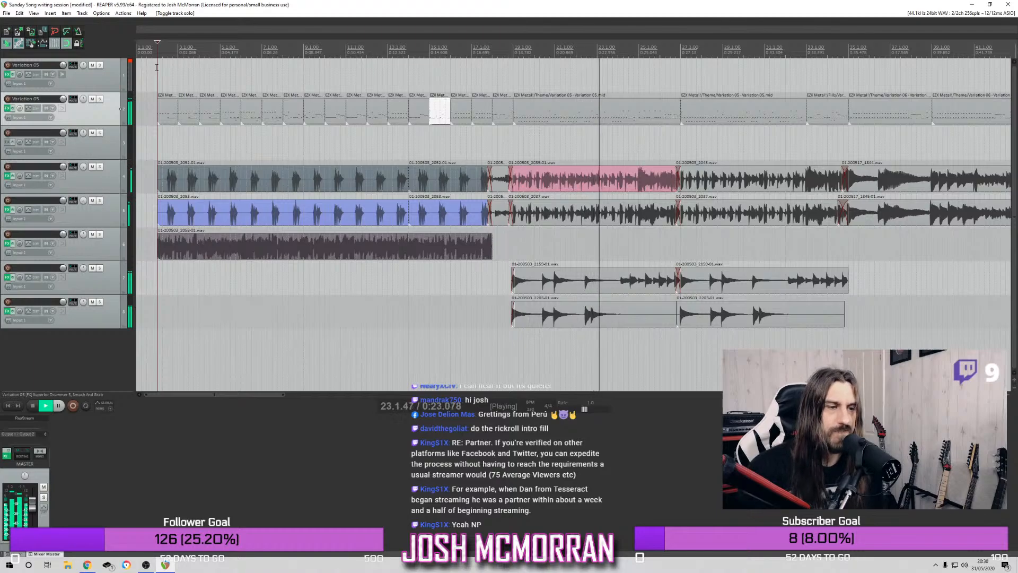
Open the drum MIDI item at bar 19, examine its notes and replay it from its start
{"action": "double_click", "coordinate": [615, 118]}
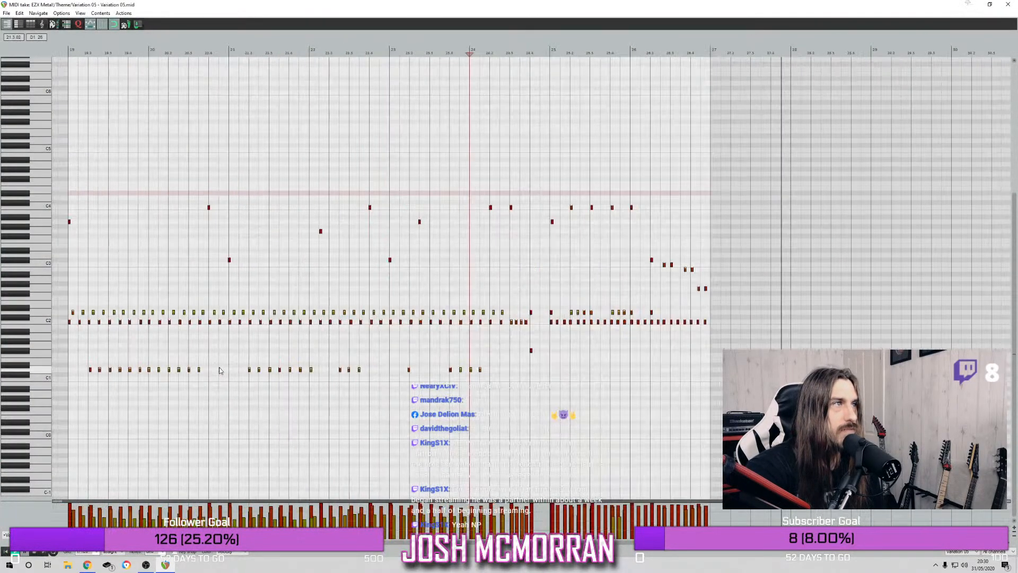
{"action": "scroll", "coordinate": [220, 370], "scroll_direction": "up", "scroll_amount": 2}
{"action": "scroll", "coordinate": [204, 363], "scroll_direction": "down", "scroll_amount": 4}
{"action": "left_click_drag", "start_coordinate": [514, 322], "coordinate": [91, 320]}
{"action": "left_click", "coordinate": [54, 55]}
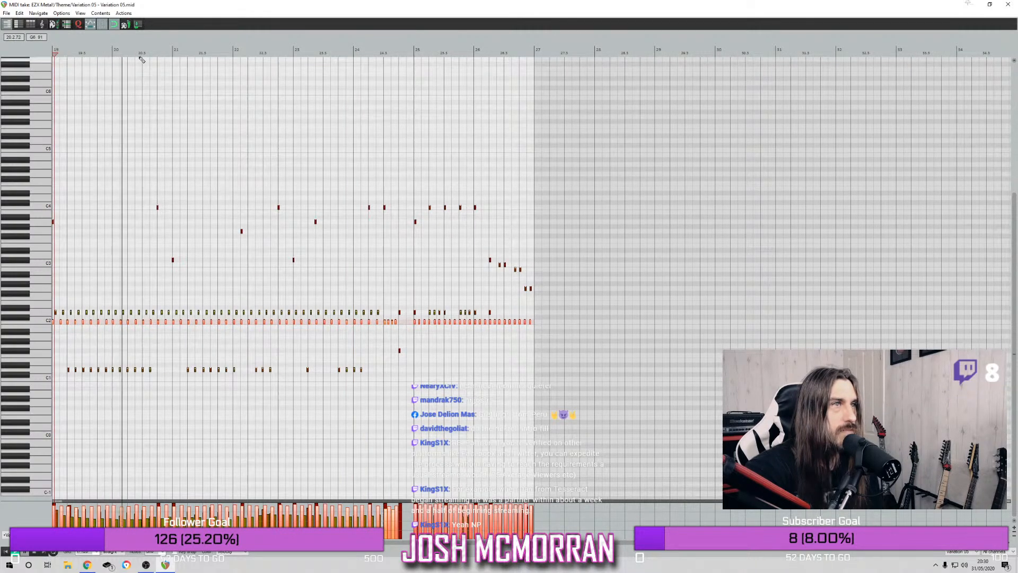
{"action": "left_click", "coordinate": [1009, 6]}
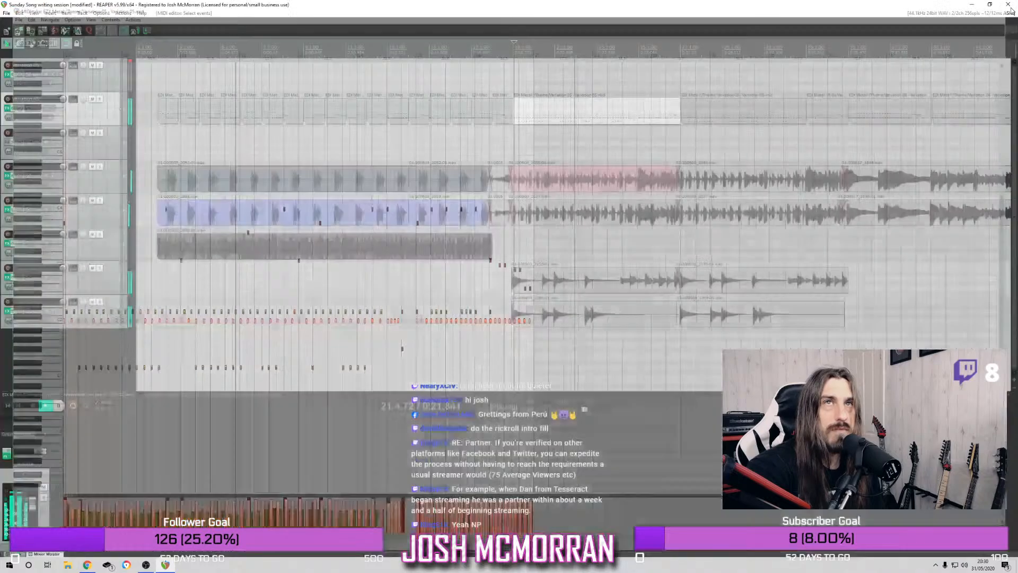
Replace the drum MIDI item at bar 27 with a copy of the one spanning bars 19 to 27
{"action": "left_click", "coordinate": [733, 121]}
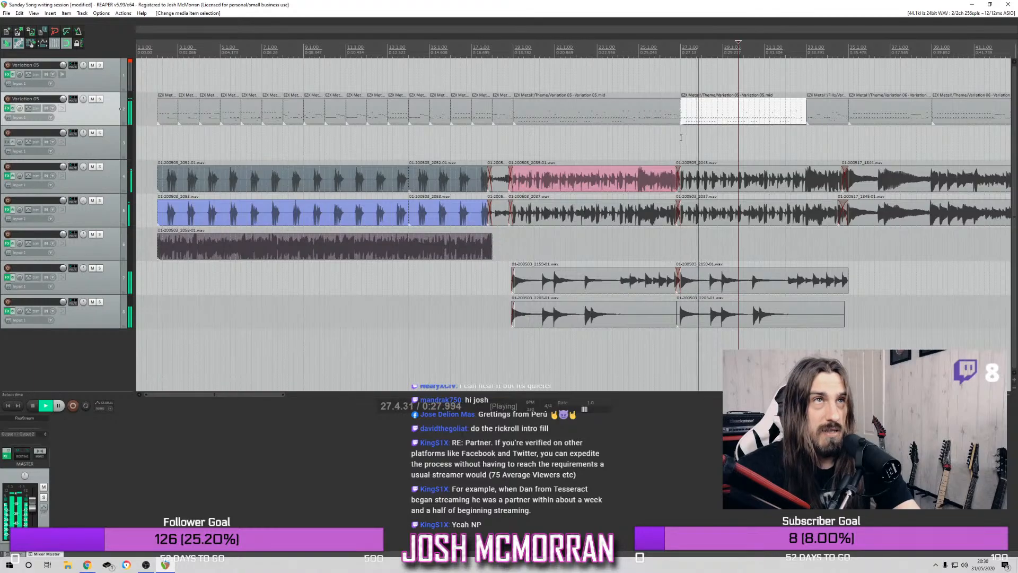
{"action": "key", "text": "Delete"}
{"action": "left_click", "coordinate": [610, 116]}
{"action": "key", "text": "p"}
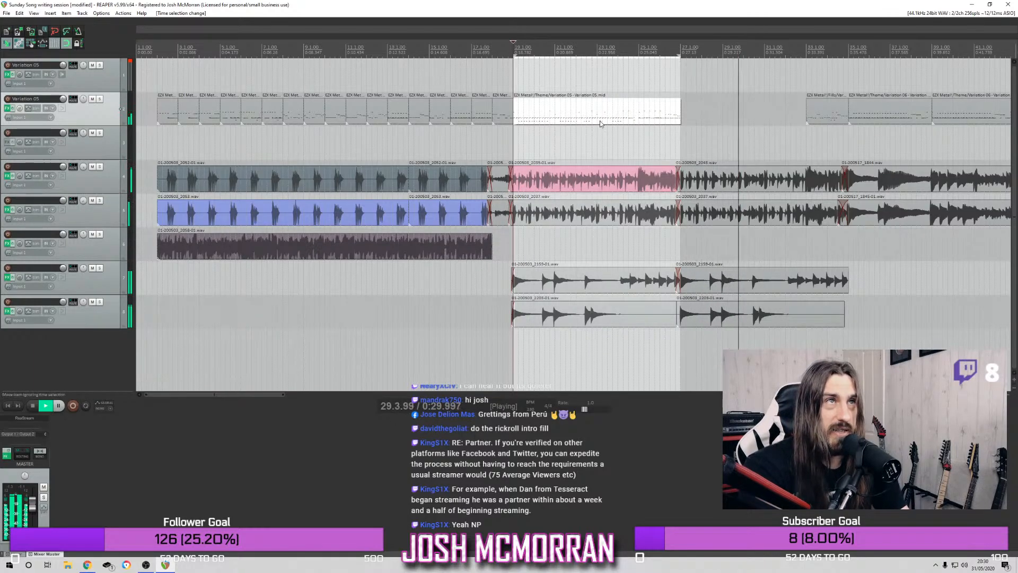
{"action": "left_click_drag", "start_coordinate": [600, 121], "coordinate": [781, 94]}
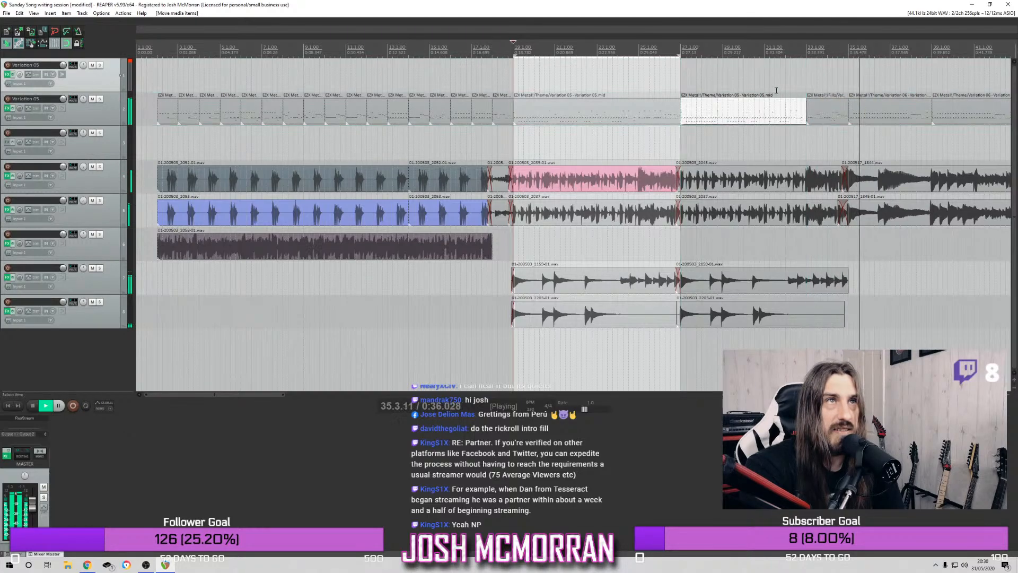
Play the full mix from bar 29, then from bar 19 through the copied drum section
{"action": "left_click", "coordinate": [728, 49]}
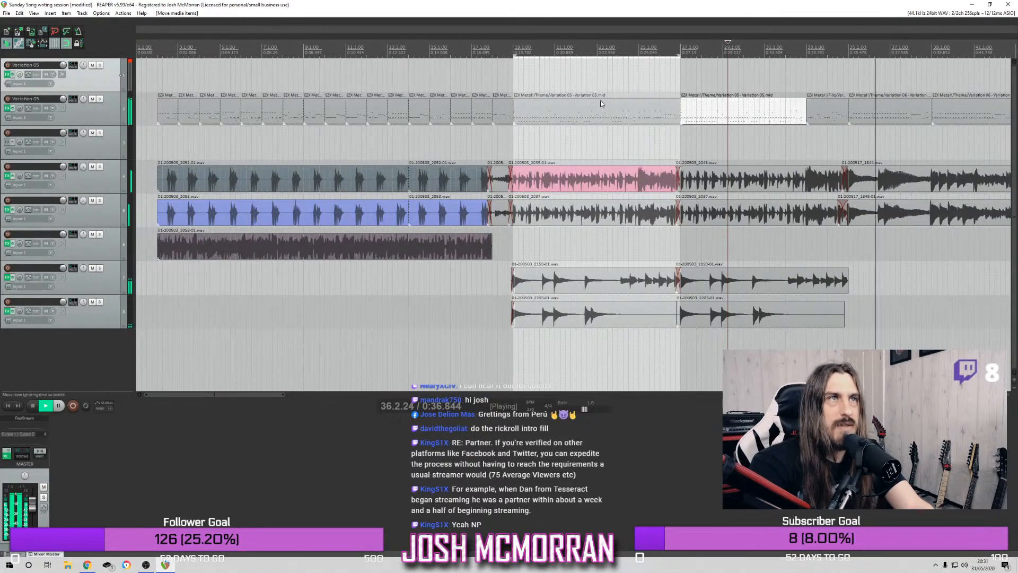
{"action": "key", "text": "space"}
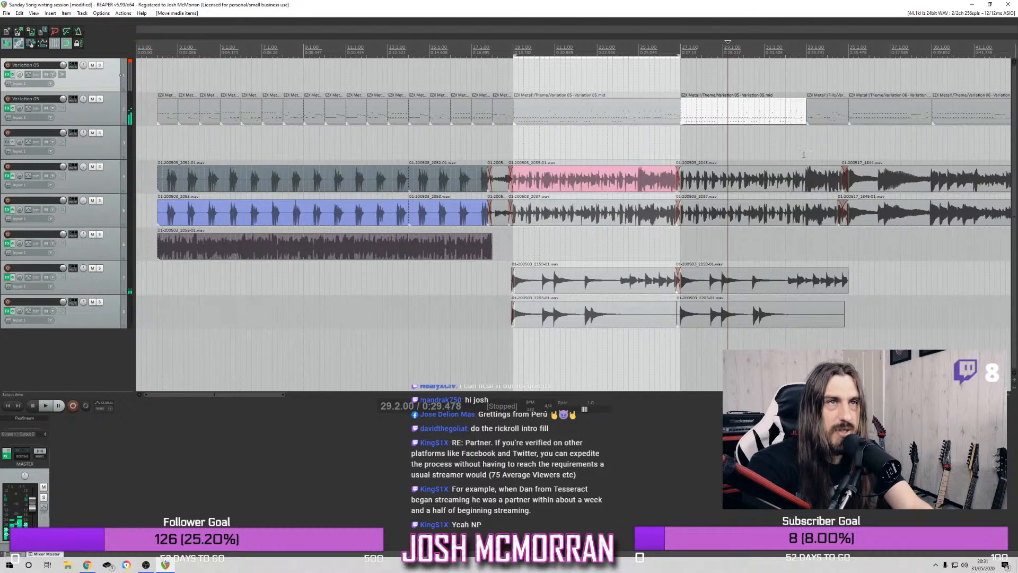
{"action": "scroll", "coordinate": [803, 154], "scroll_direction": "down", "scroll_amount": 2}
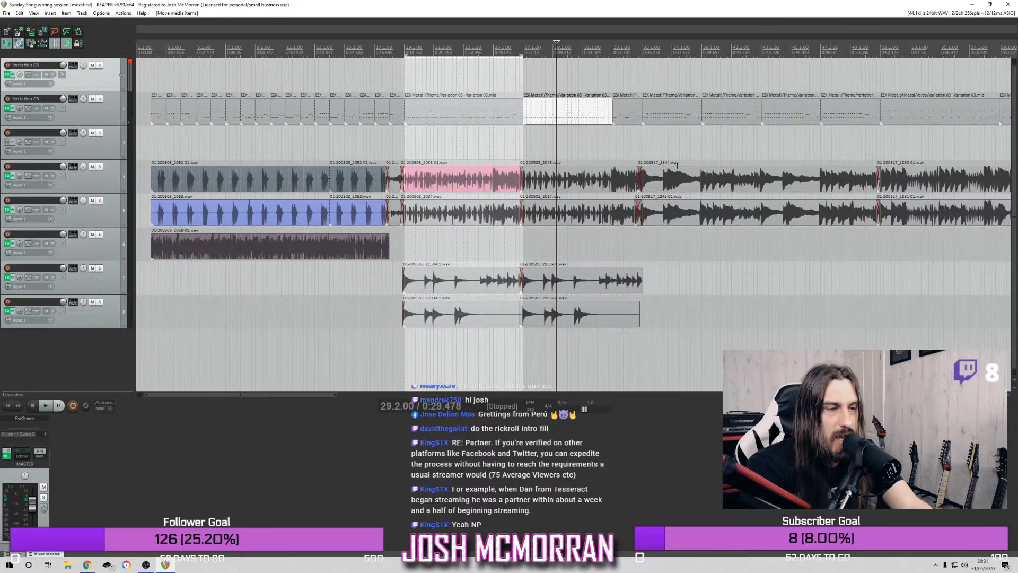
{"action": "scroll", "coordinate": [677, 166], "scroll_direction": "up", "scroll_amount": 2}
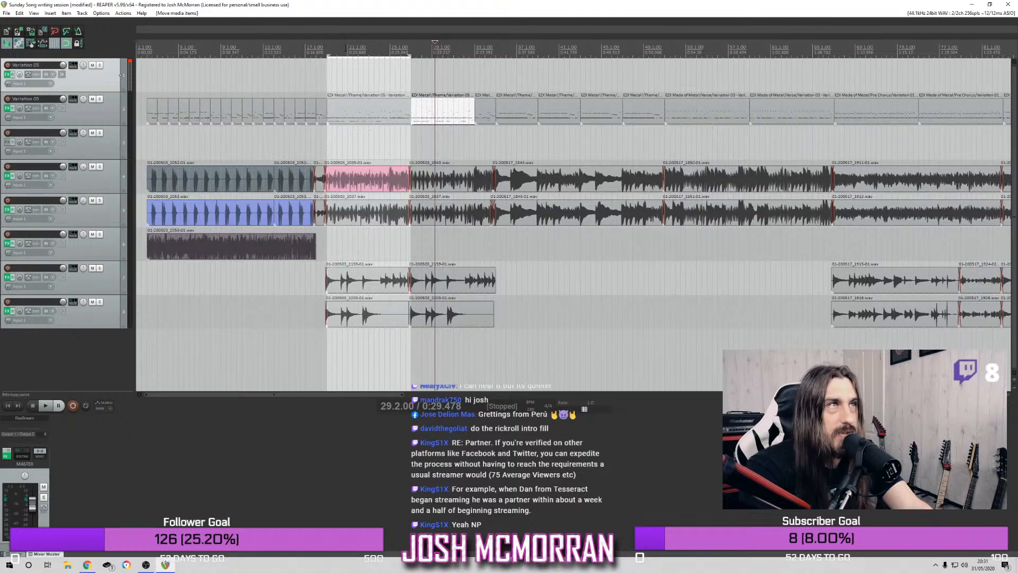
{"action": "left_click", "coordinate": [328, 48]}
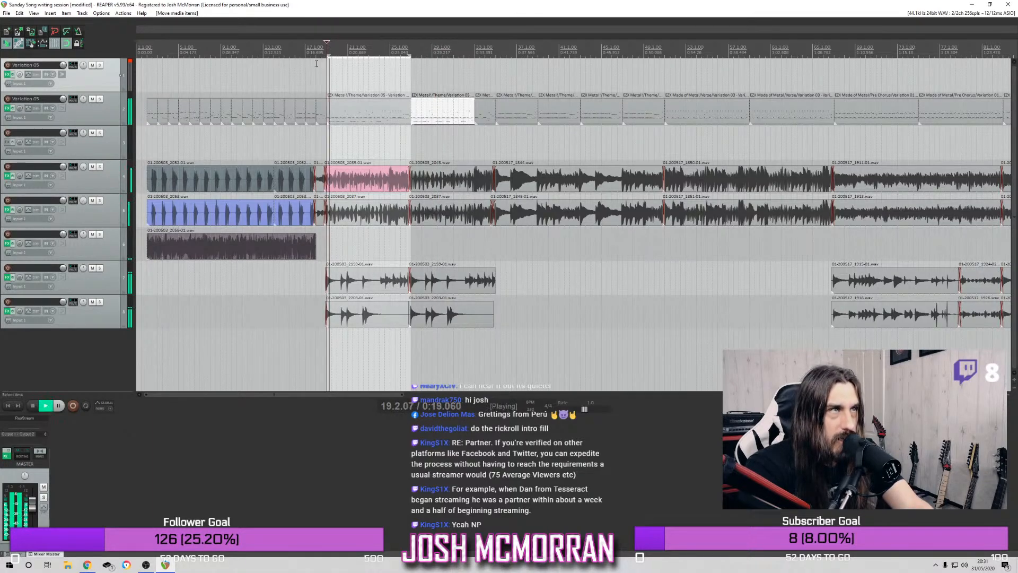
{"action": "key", "text": "space"}
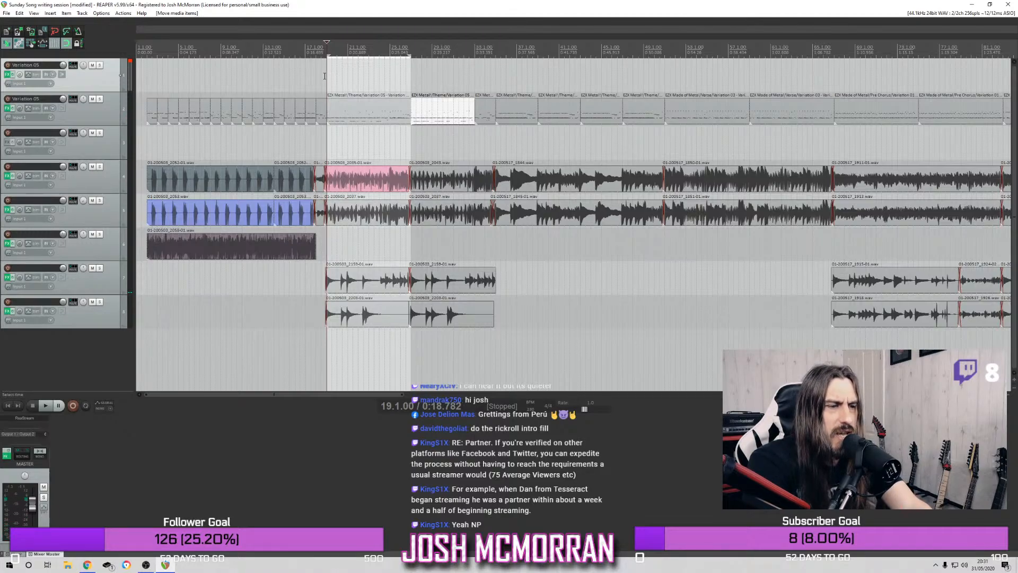
{"action": "key", "text": "space"}
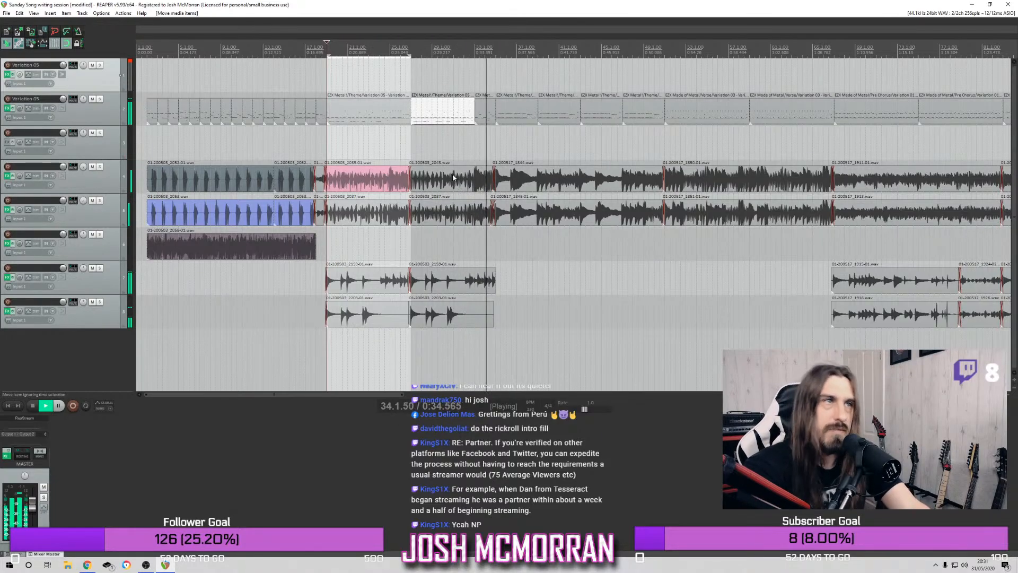
{"action": "key", "text": "space"}
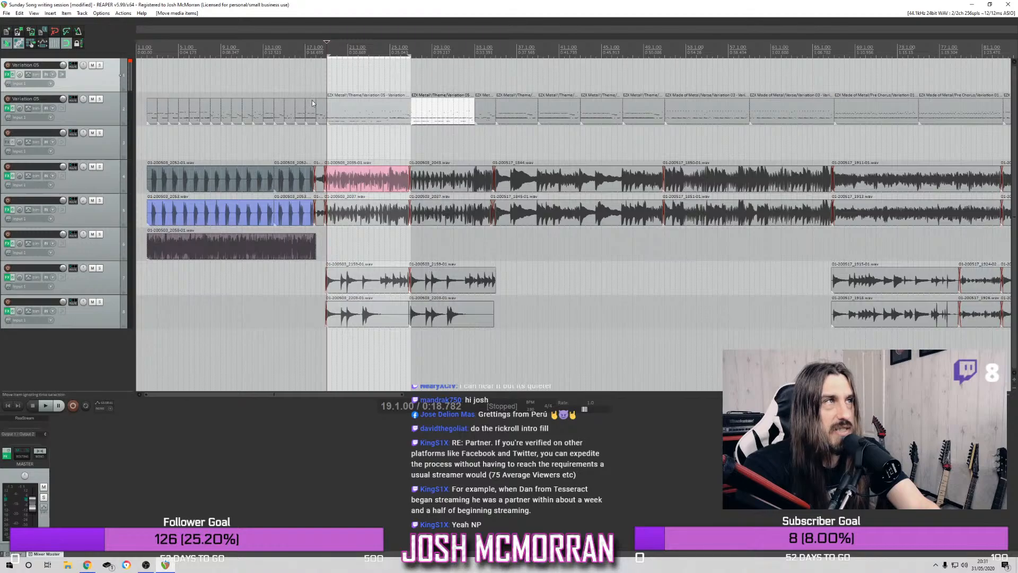
Play the full mix from bar 35 to review the drums in the following section
{"action": "left_click", "coordinate": [484, 50]}
{"action": "left_click", "coordinate": [491, 47]}
{"action": "left_click", "coordinate": [499, 53]}
{"action": "left_click", "coordinate": [495, 53]}
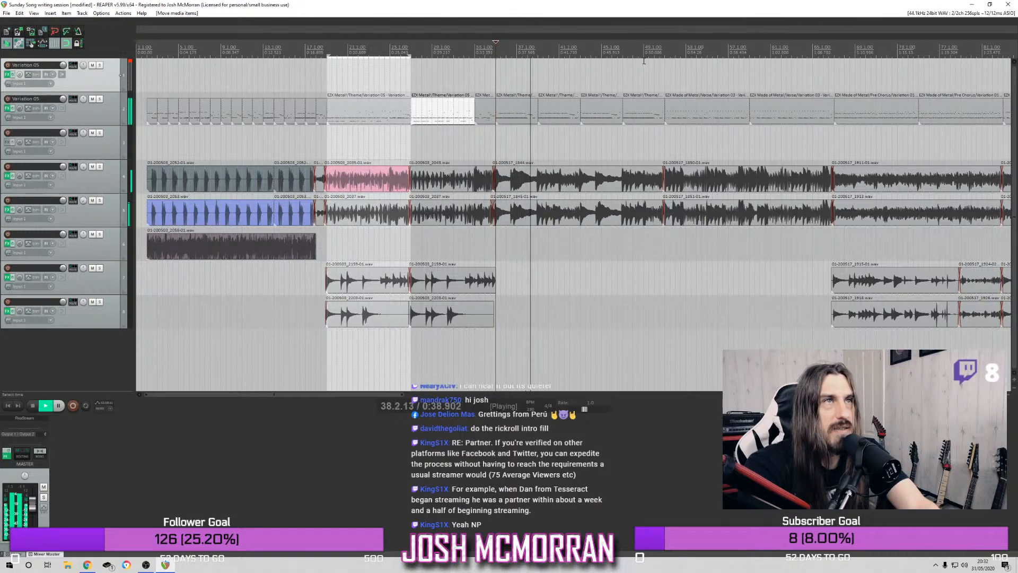
{"action": "key", "text": "space"}
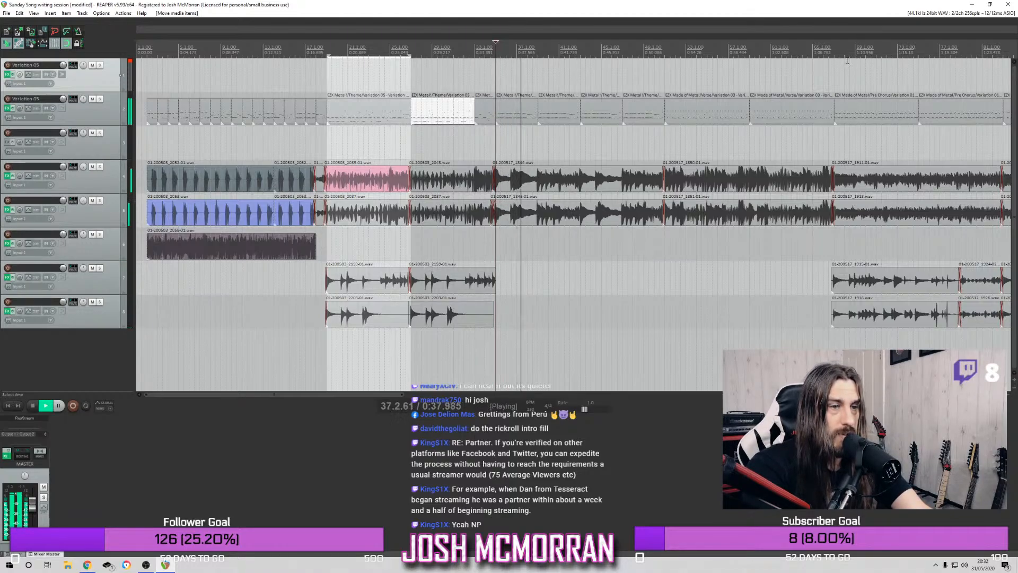
{"action": "key", "text": "space"}
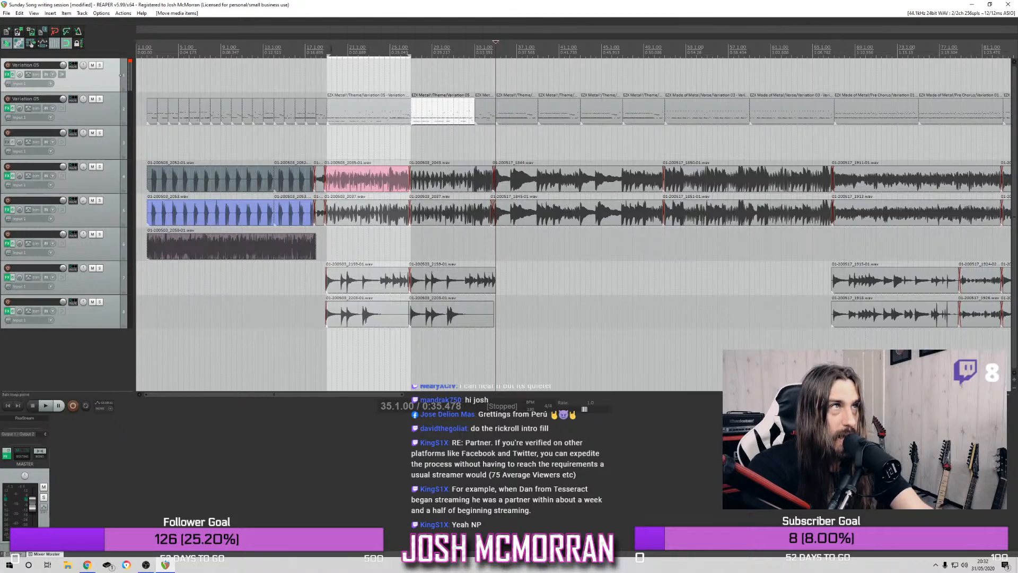
Play the full mix from mid-bar 25 into the later section, then replay briefly from bar 51
{"action": "left_click", "coordinate": [331, 48]}
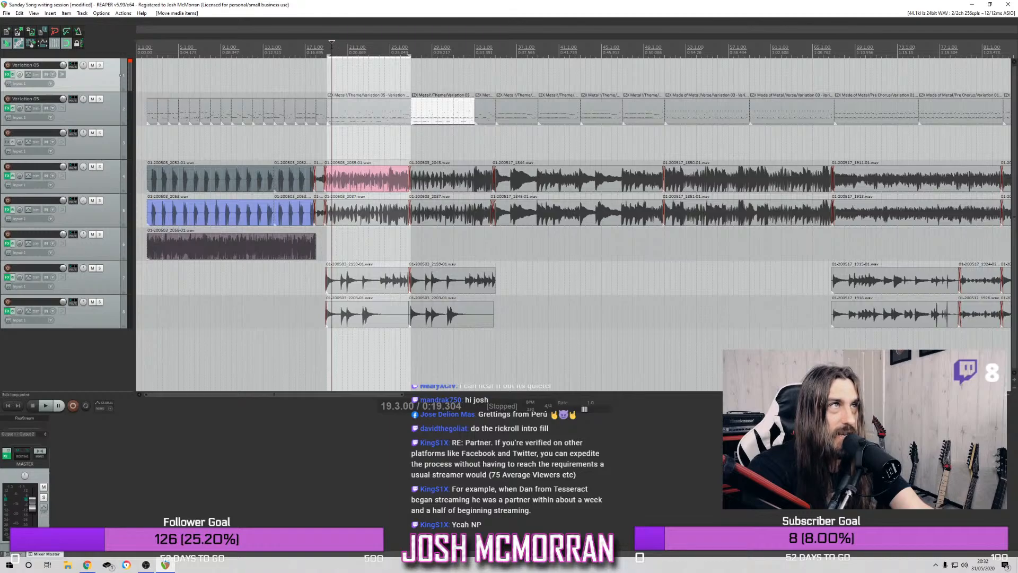
{"action": "left_click", "coordinate": [397, 42]}
{"action": "key", "text": "space"}
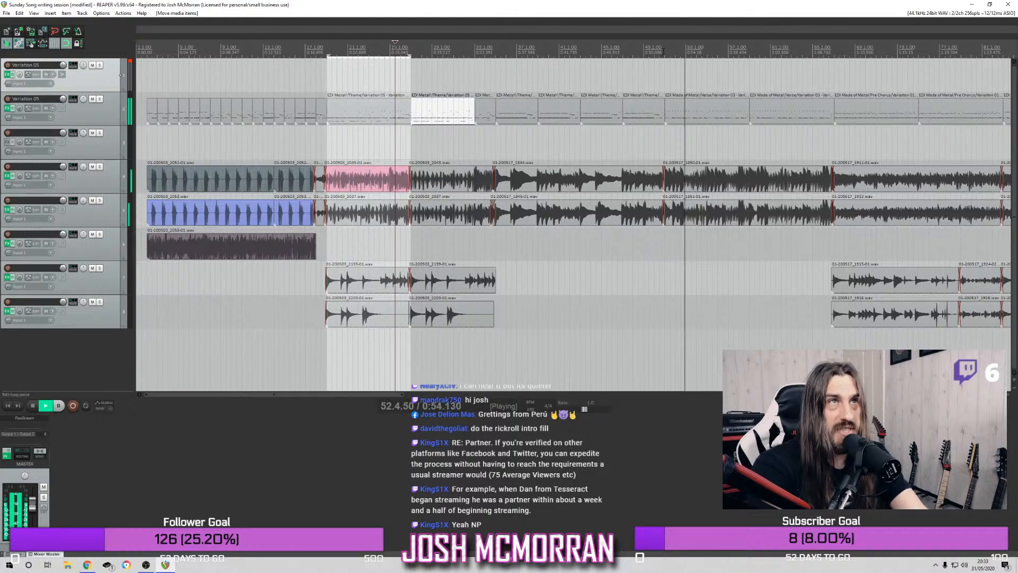
{"action": "left_click", "coordinate": [666, 60]}
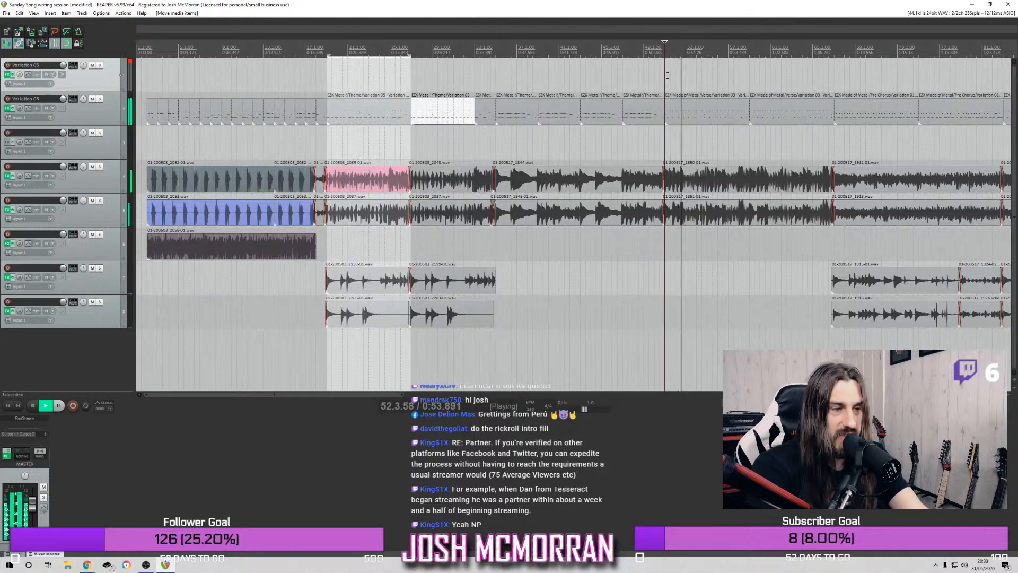
{"action": "key", "text": "space"}
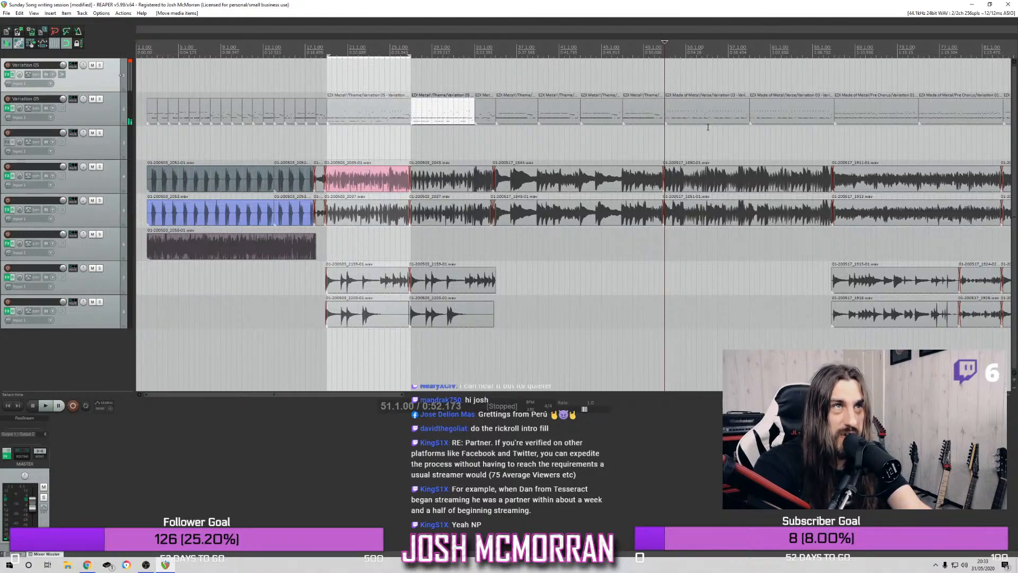
Play the full mix from bar 51 past bar 67, then replay the transition from bar 64
{"action": "scroll", "coordinate": [708, 120], "scroll_direction": "right", "scroll_amount": 2}
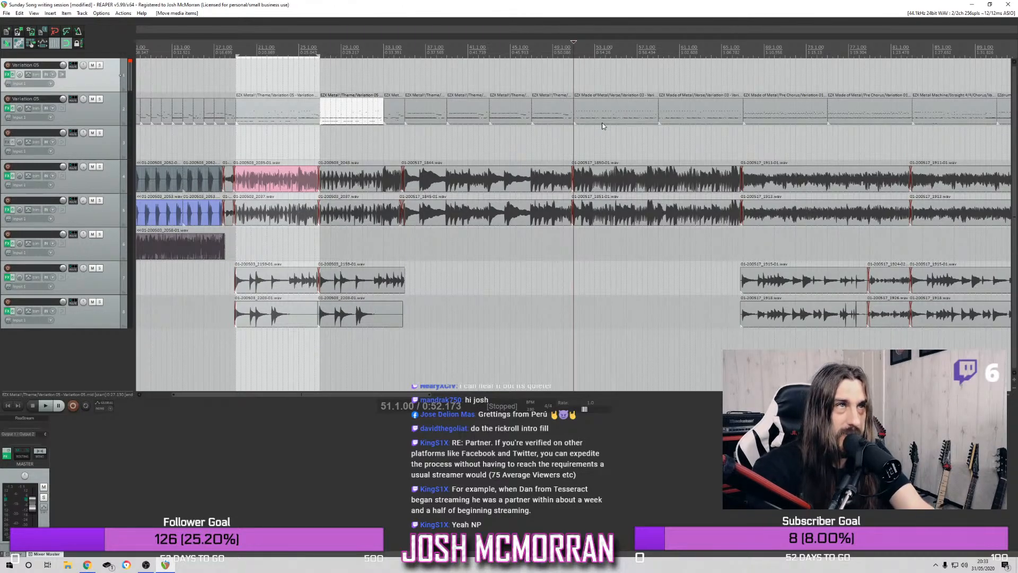
{"action": "key", "text": "space"}
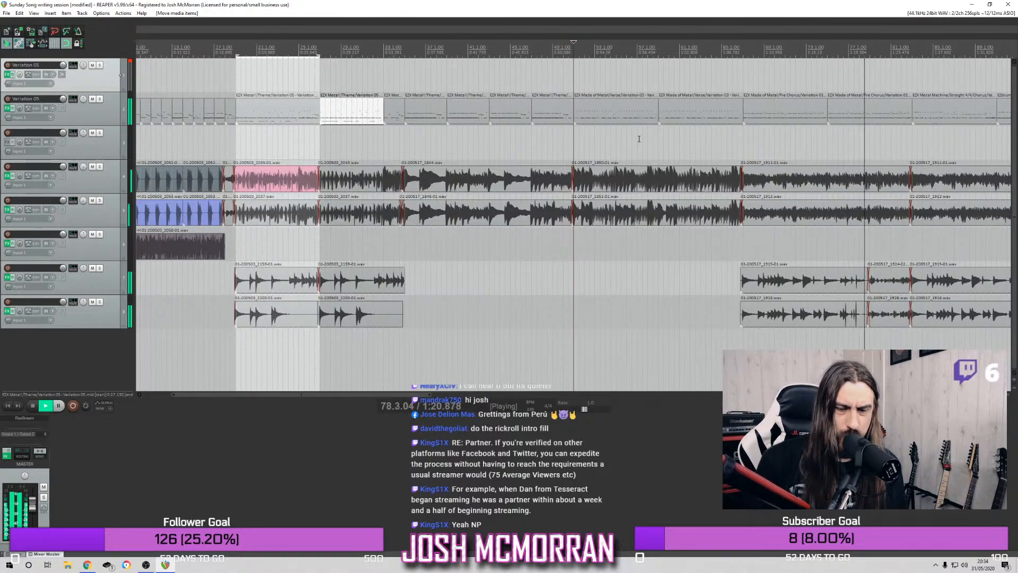
{"action": "left_click", "coordinate": [711, 72]}
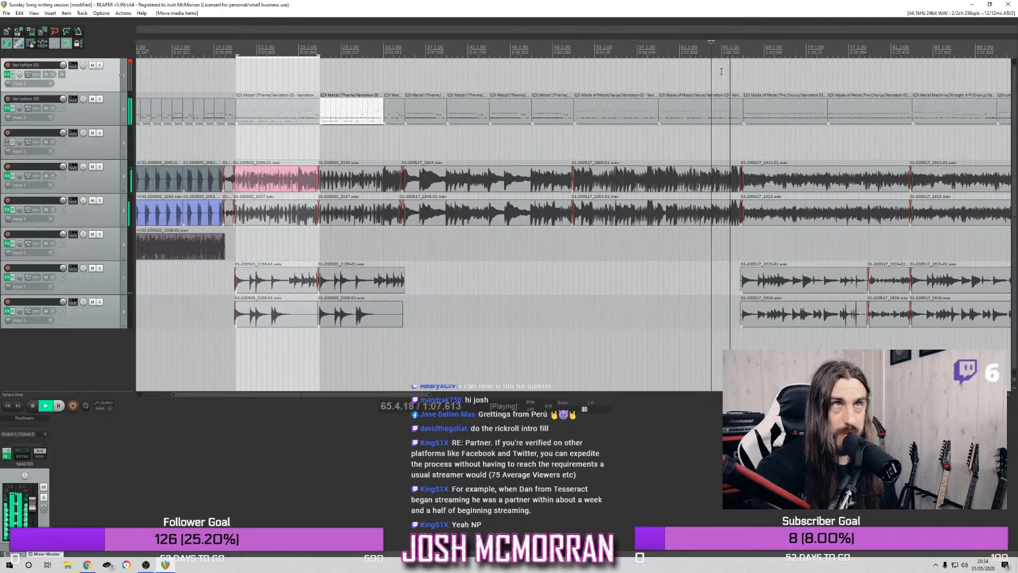
{"action": "key", "text": "space"}
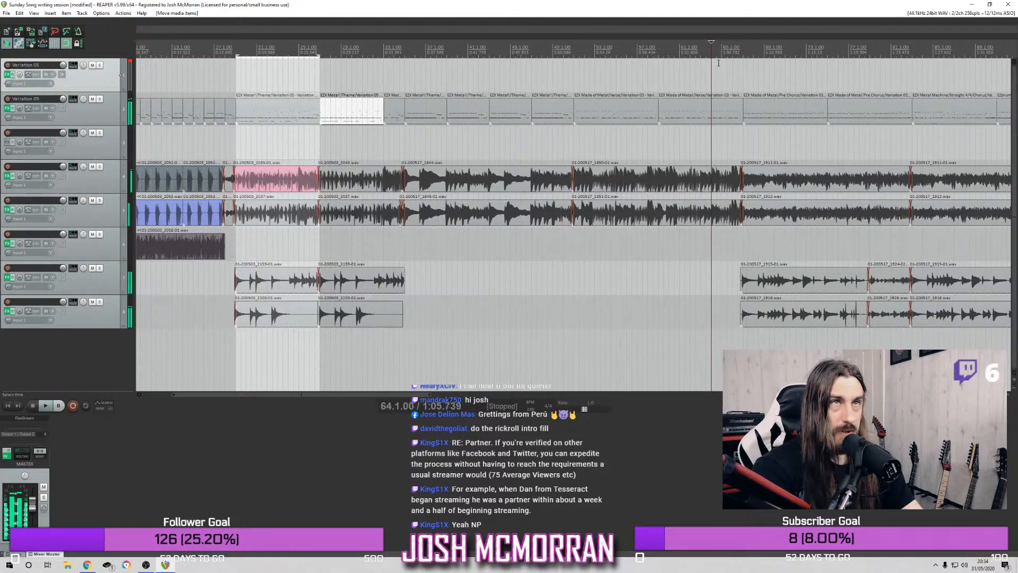
Trim the drum MIDI item ending at bar 67 back to bar 65 and open the drum track's Superior Drummer 3
{"action": "left_click_drag", "start_coordinate": [741, 117], "coordinate": [718, 119]}
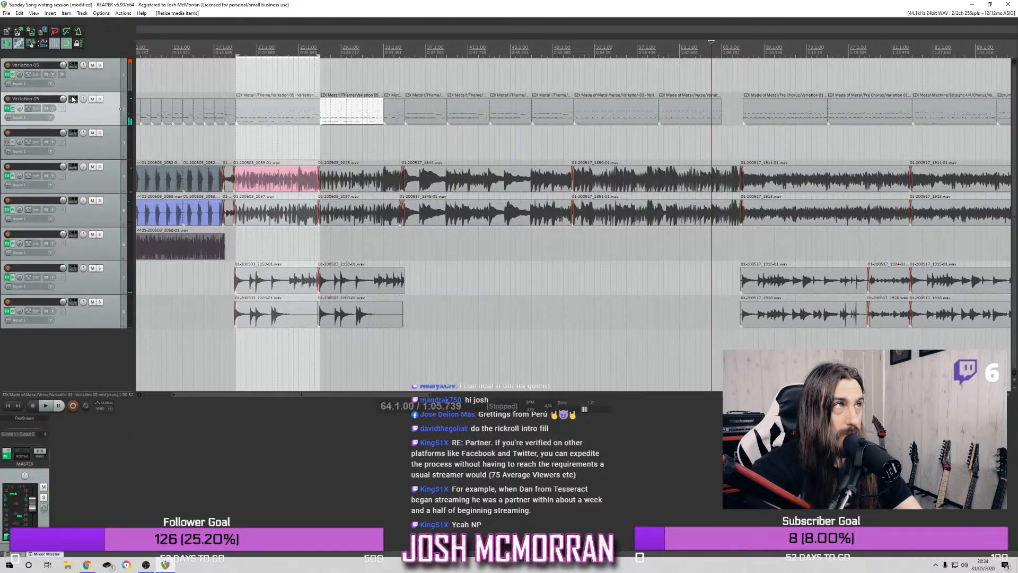
{"action": "left_click", "coordinate": [9, 109]}
{"action": "left_click", "coordinate": [14, 111]}
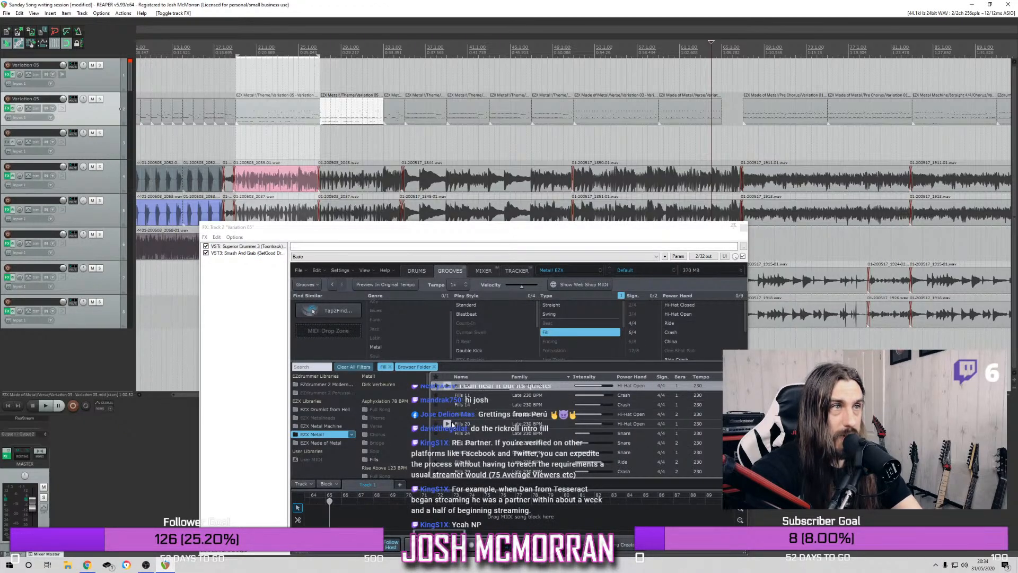
Audition the EZX Metal! Late 230 BPM fills and insert one on the drum track at bar 66
{"action": "left_click", "coordinate": [448, 423]}
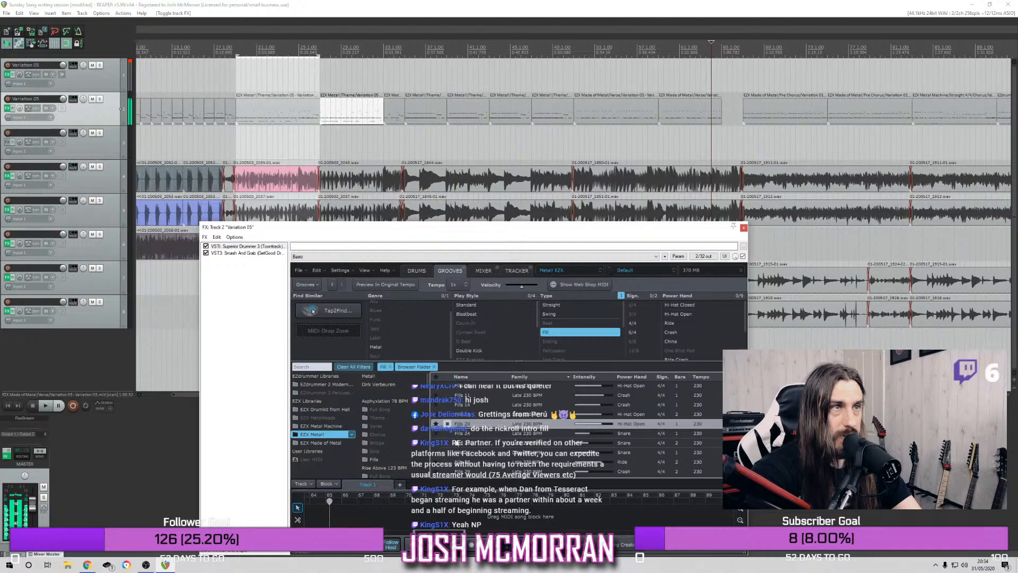
{"action": "left_click", "coordinate": [456, 442]}
{"action": "left_click", "coordinate": [448, 425]}
{"action": "left_click_drag", "start_coordinate": [469, 428], "coordinate": [579, 112]}
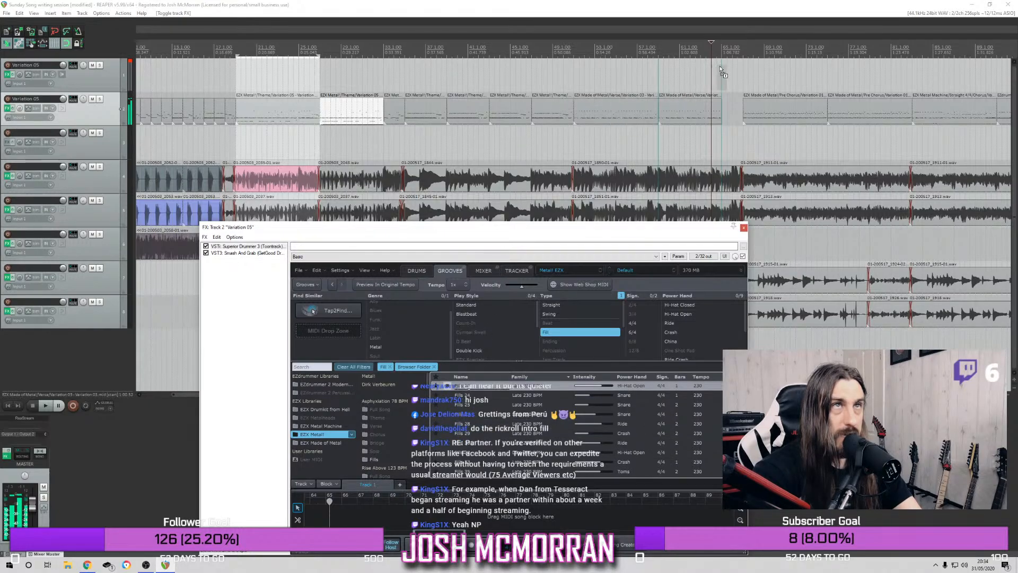
{"action": "left_click_drag", "start_coordinate": [730, 103], "coordinate": [732, 104]}
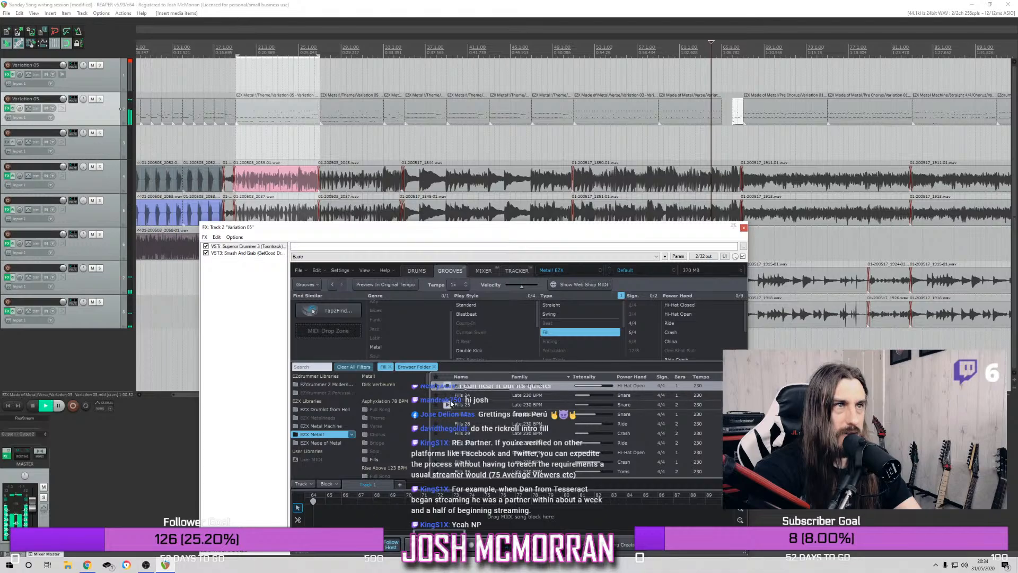
Audition more Late 230 BPM fills, insert one on the drum track at bar 65 and close the plugin window
{"action": "left_click", "coordinate": [450, 404]}
{"action": "key", "text": "space"}
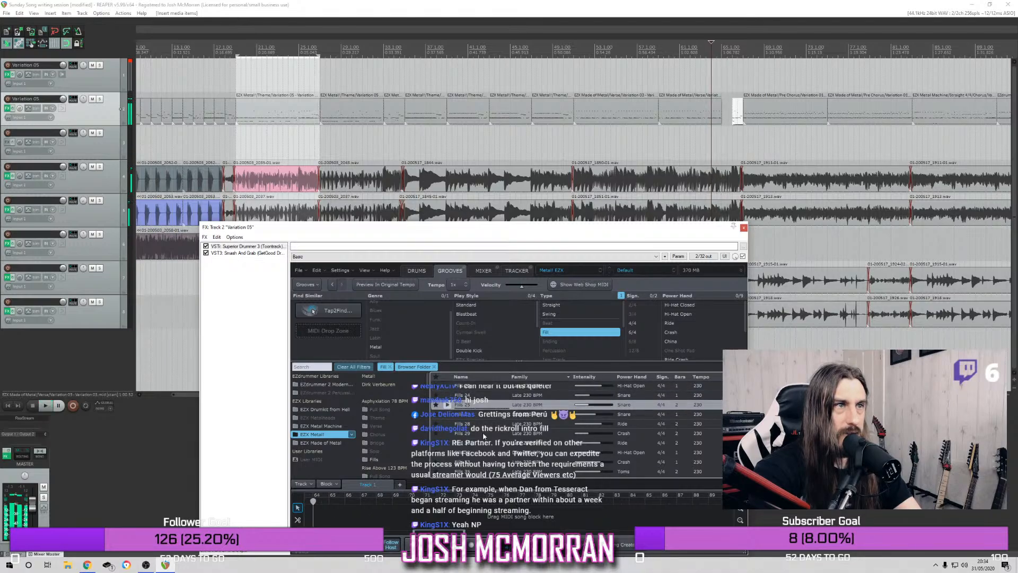
{"action": "left_click", "coordinate": [449, 417]}
{"action": "key", "text": "space"}
{"action": "left_click_drag", "start_coordinate": [451, 418], "coordinate": [724, 106]}
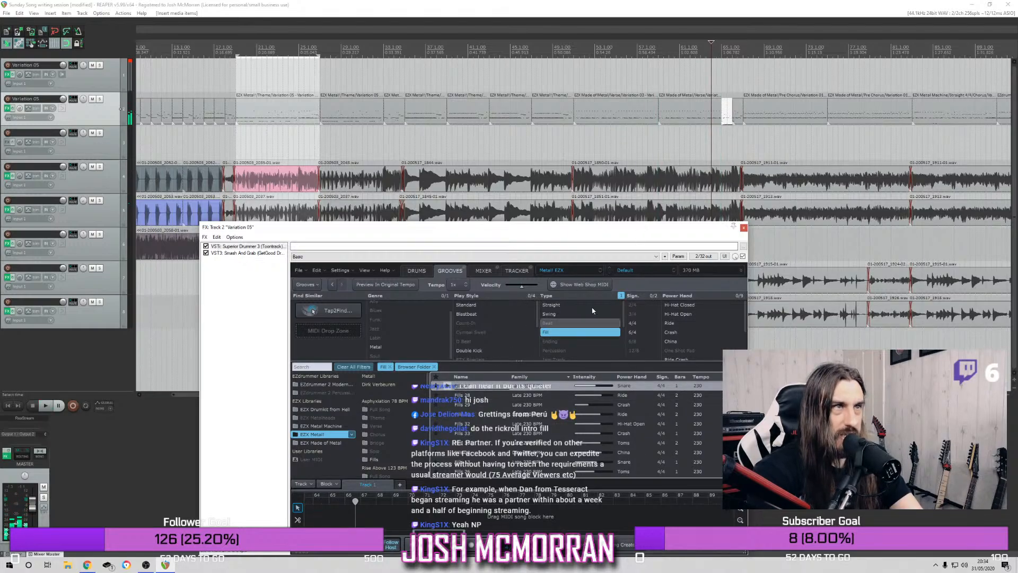
{"action": "left_click", "coordinate": [743, 228]}
Solo the drum track, play it from bar 52 through the fills past bar 67, and unsolo it
{"action": "left_click", "coordinate": [654, 116]}
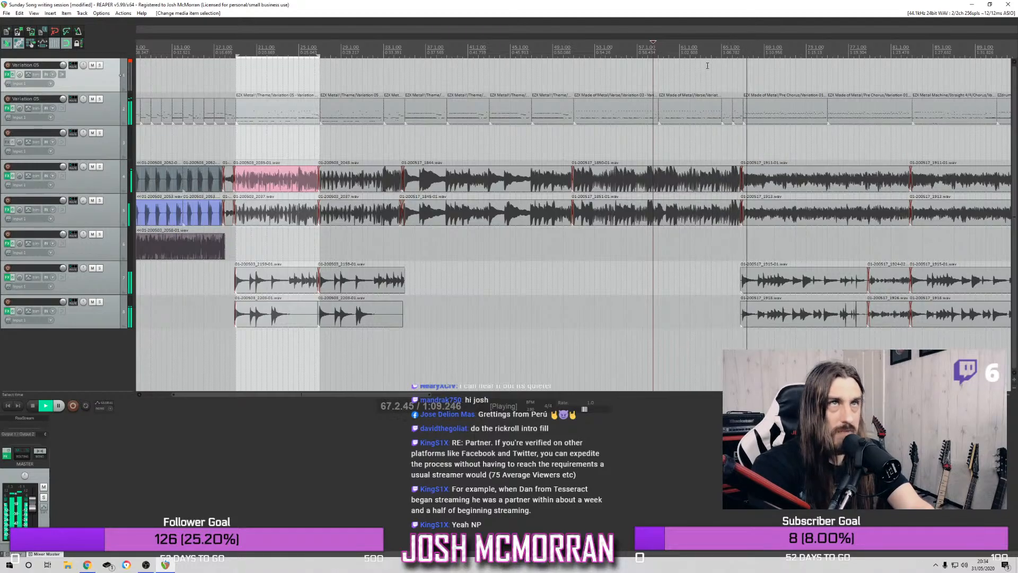
{"action": "left_click", "coordinate": [100, 100]}
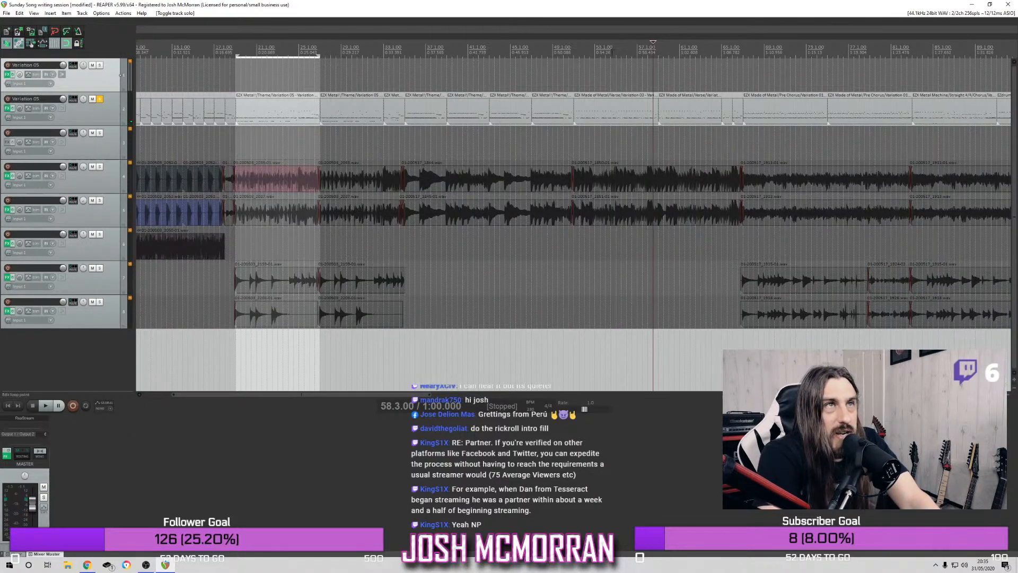
{"action": "left_click", "coordinate": [584, 46]}
{"action": "key", "text": "space"}
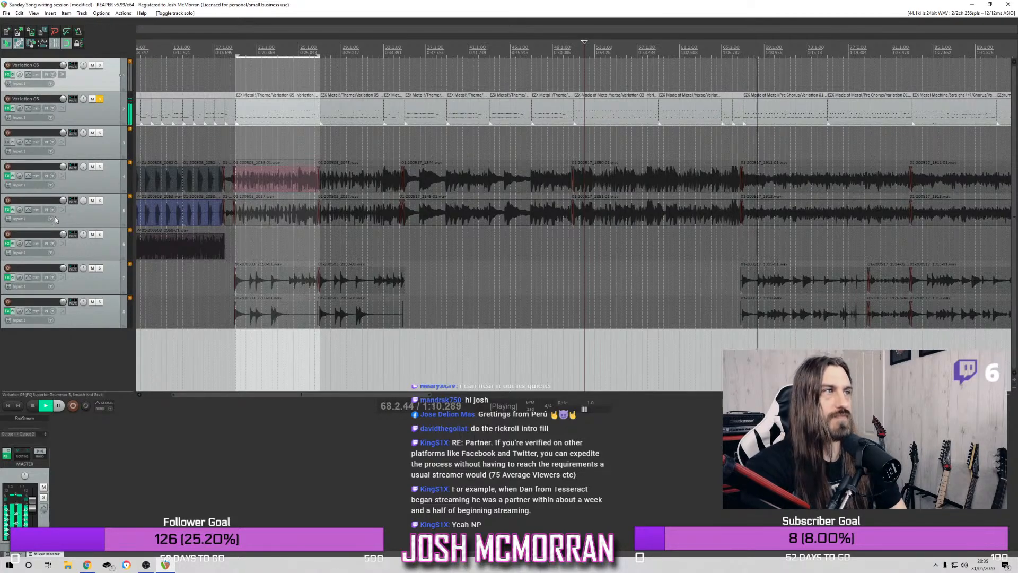
{"action": "key", "text": "space"}
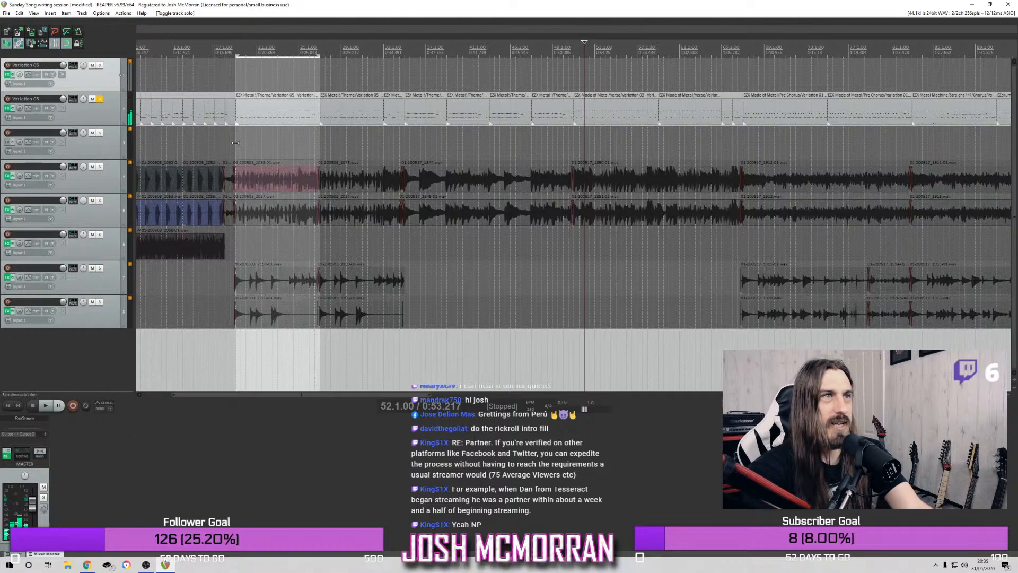
{"action": "left_click", "coordinate": [101, 99]}
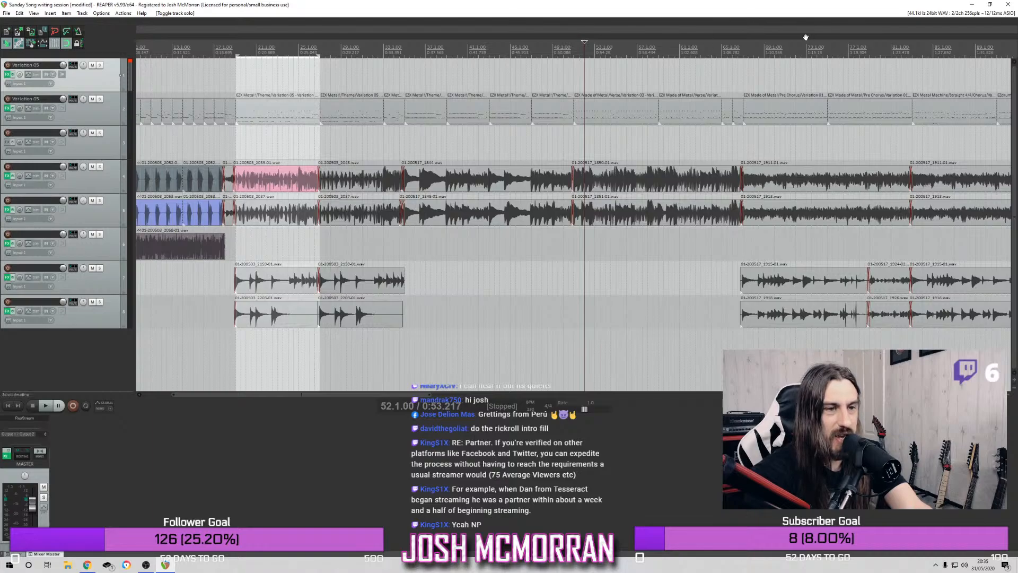
Play the full mix from mid-bar 60 through the new fills to about bar 72
{"action": "left_click", "coordinate": [691, 52]}
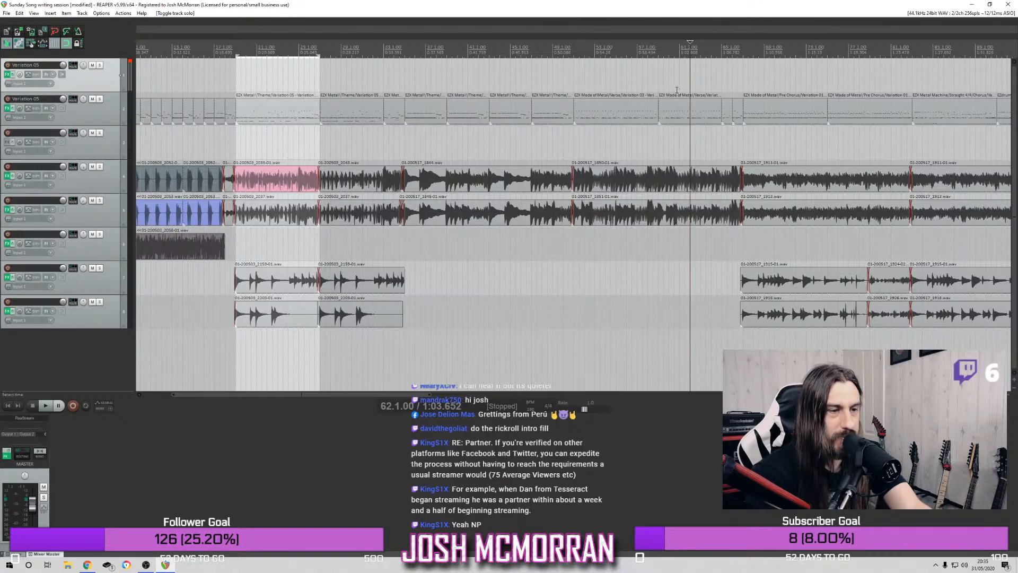
{"action": "left_click", "coordinate": [674, 47]}
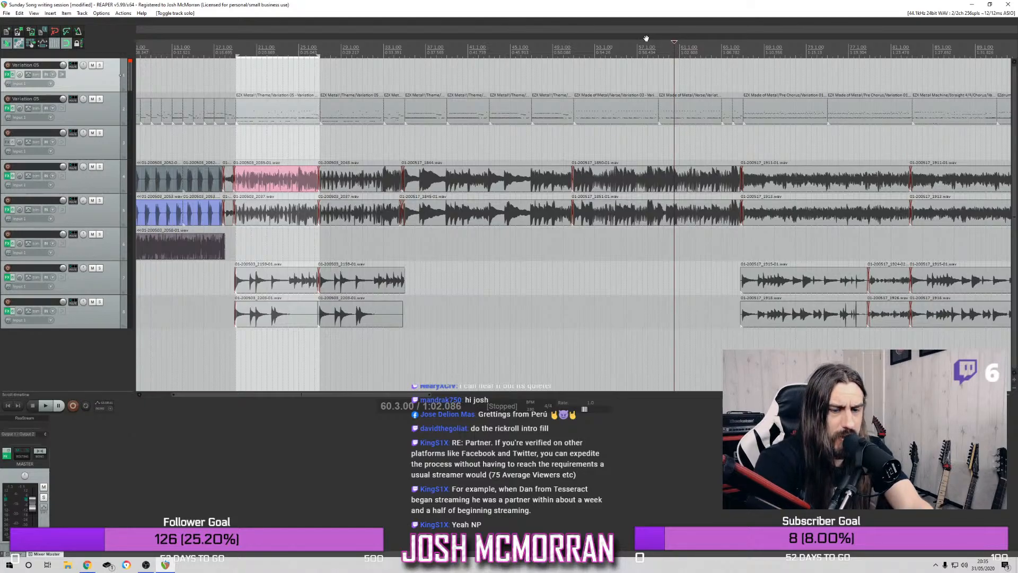
{"action": "key", "text": "space"}
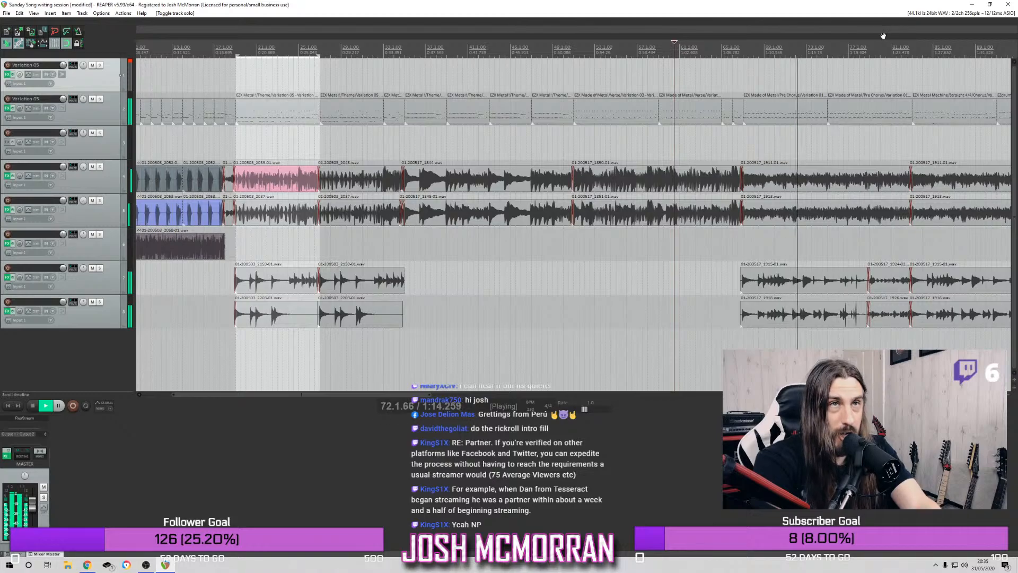
{"action": "key", "text": "space"}
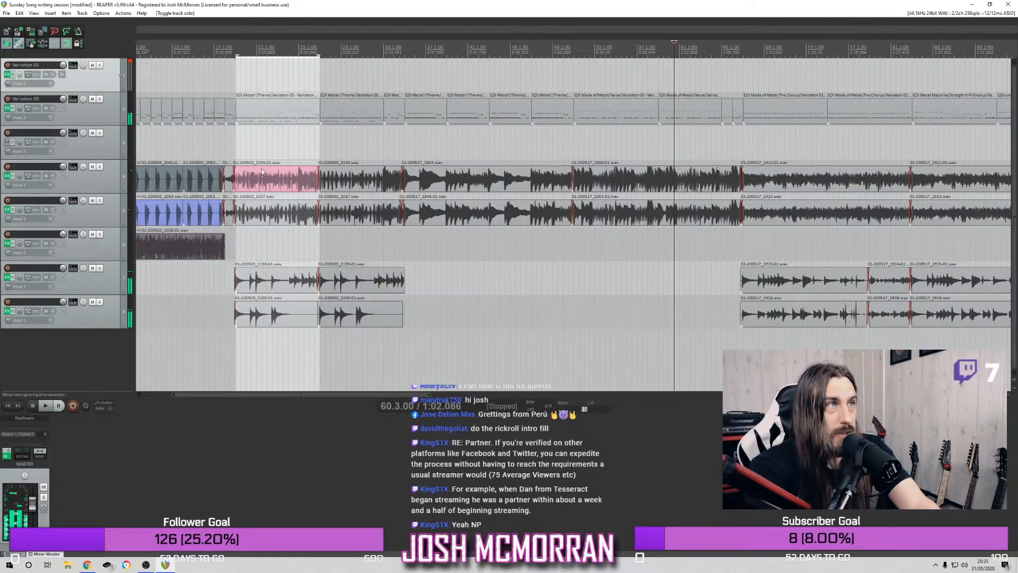
Play the full mix from bar 35, skip ahead to bar 51, and listen through to bar 99
{"action": "scroll", "coordinate": [246, 56], "scroll_direction": "down", "scroll_amount": 3}
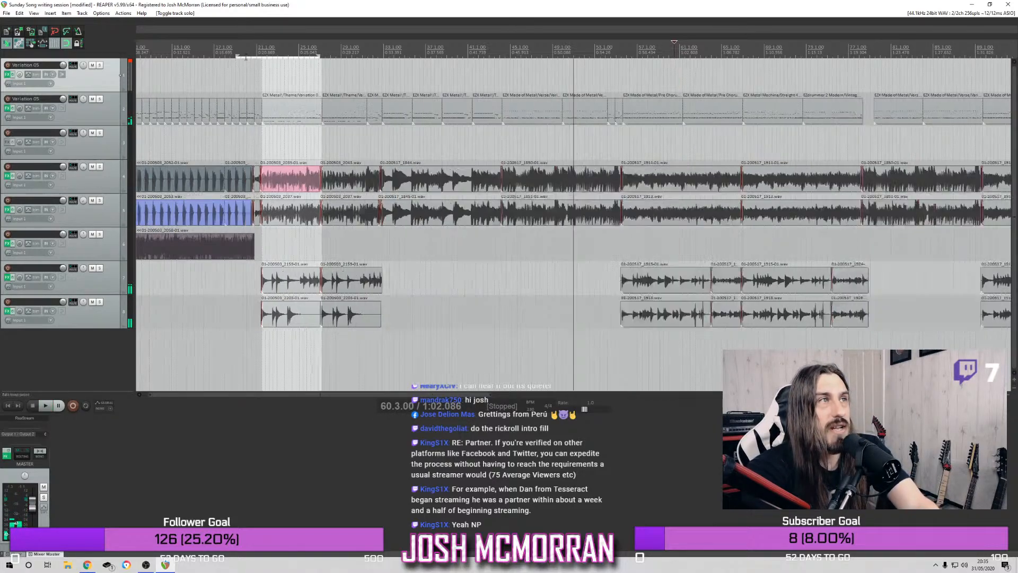
{"action": "scroll", "coordinate": [329, 83], "scroll_direction": "up", "scroll_amount": 3}
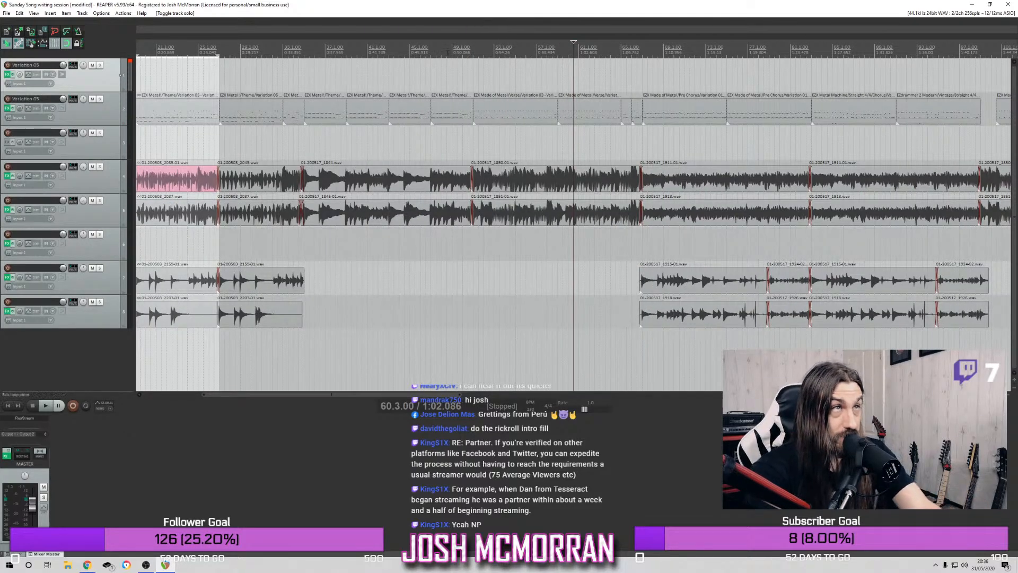
{"action": "left_click", "coordinate": [430, 50]}
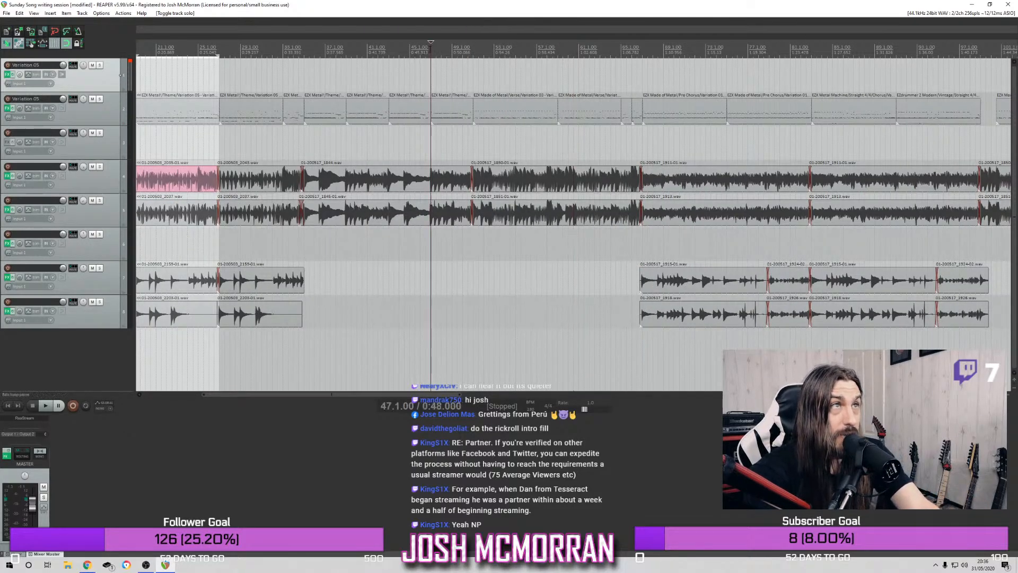
{"action": "left_click", "coordinate": [306, 47]}
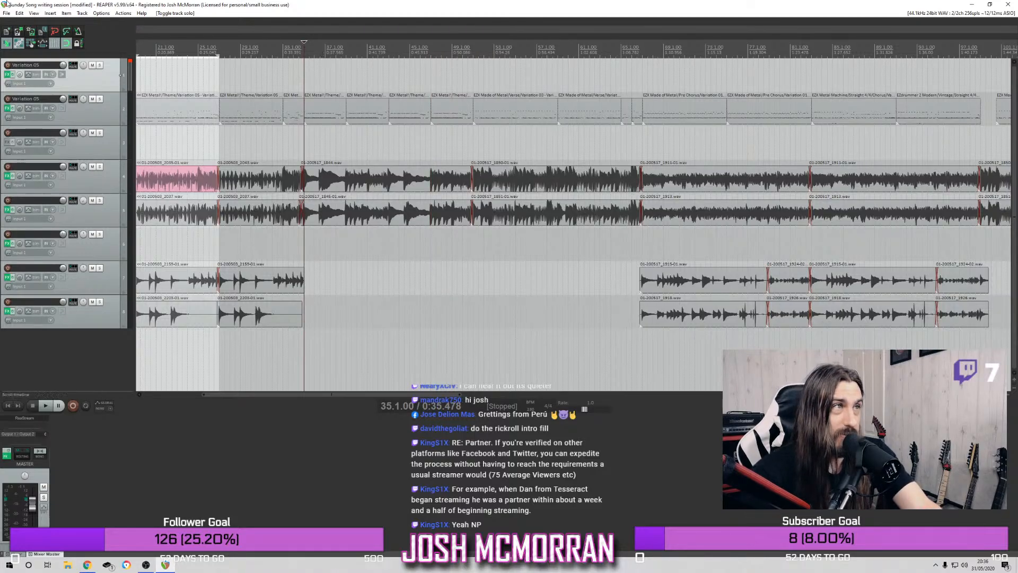
{"action": "key", "text": "space"}
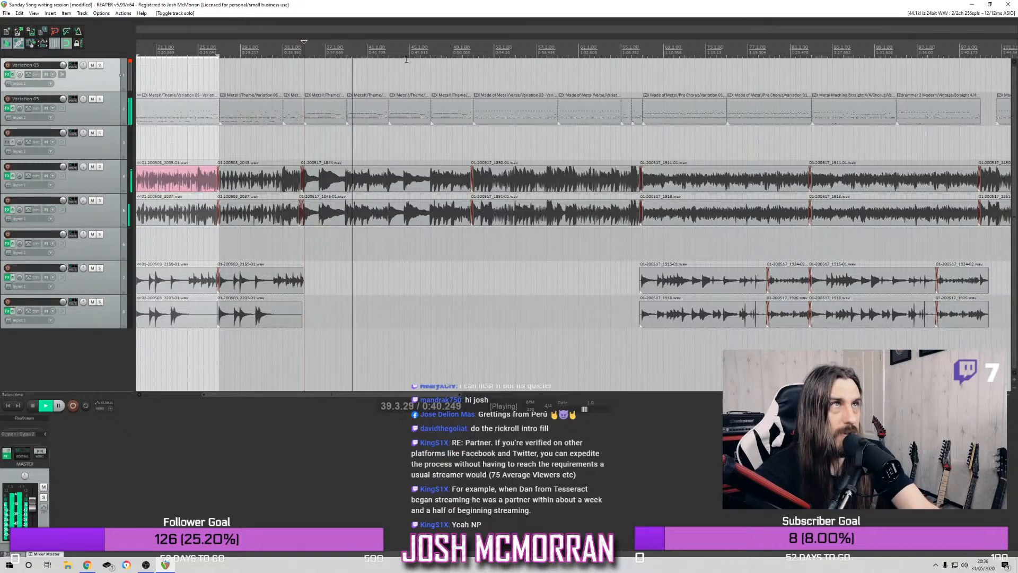
{"action": "left_click", "coordinate": [473, 47]}
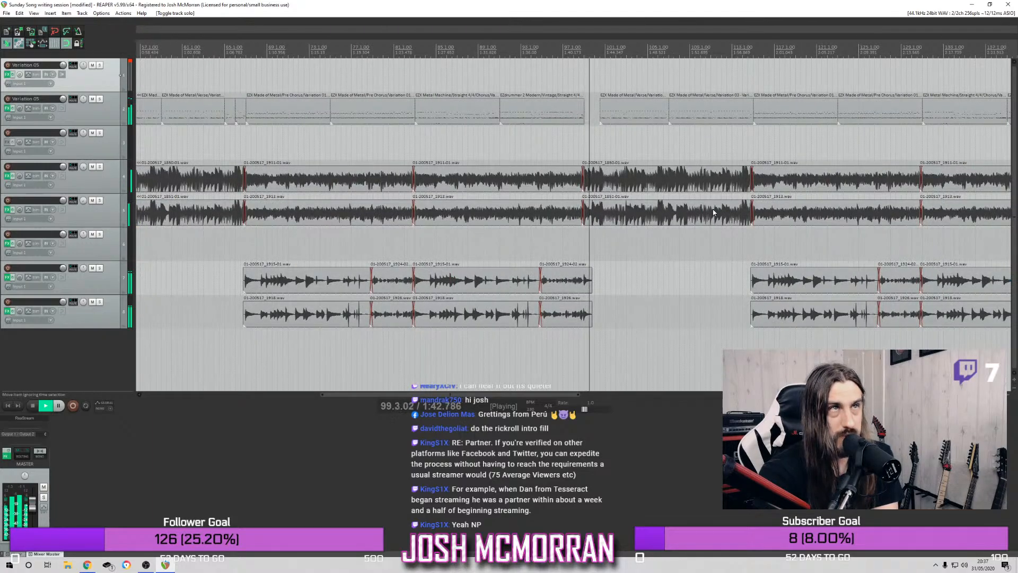
{"action": "left_click", "coordinate": [479, 46]}
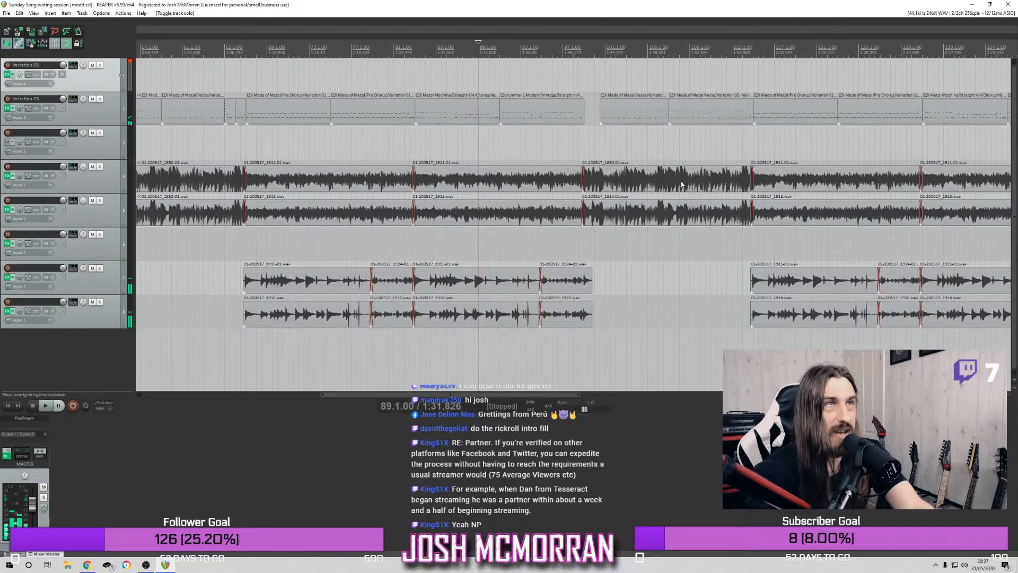
Replay the full mix from bar 51 through the fills and into the pre-chorus
{"action": "left_click", "coordinate": [246, 49]}
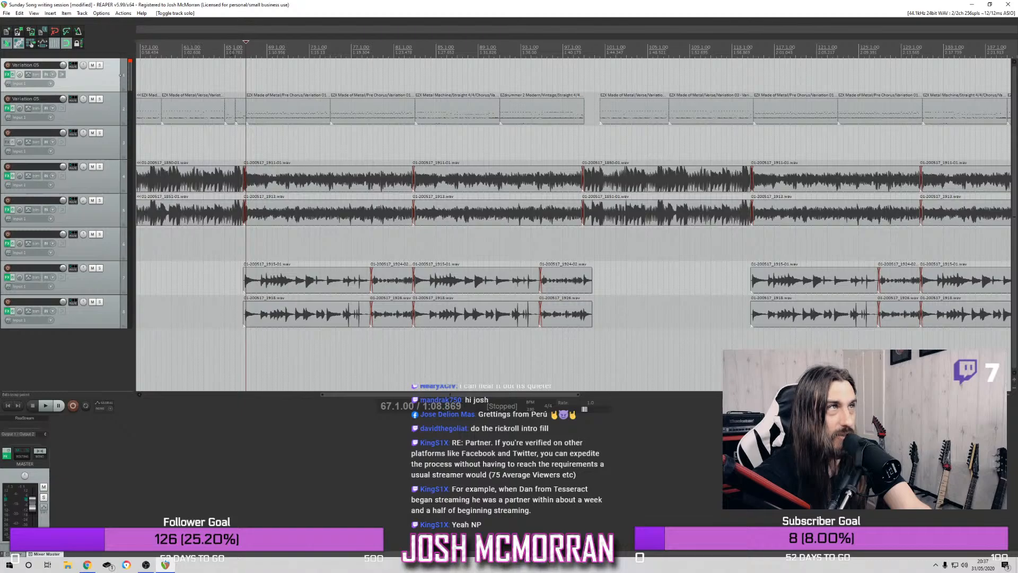
{"action": "scroll", "coordinate": [344, 199], "scroll_direction": "down", "scroll_amount": 2}
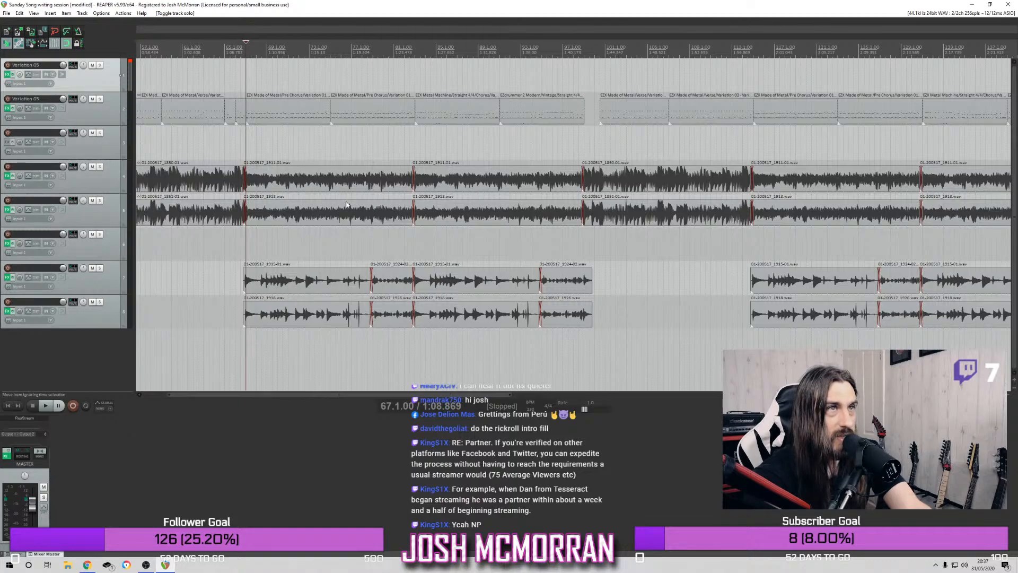
{"action": "scroll", "coordinate": [345, 198], "scroll_direction": "up", "scroll_amount": 2}
{"action": "scroll", "coordinate": [344, 198], "scroll_direction": "down", "scroll_amount": 1}
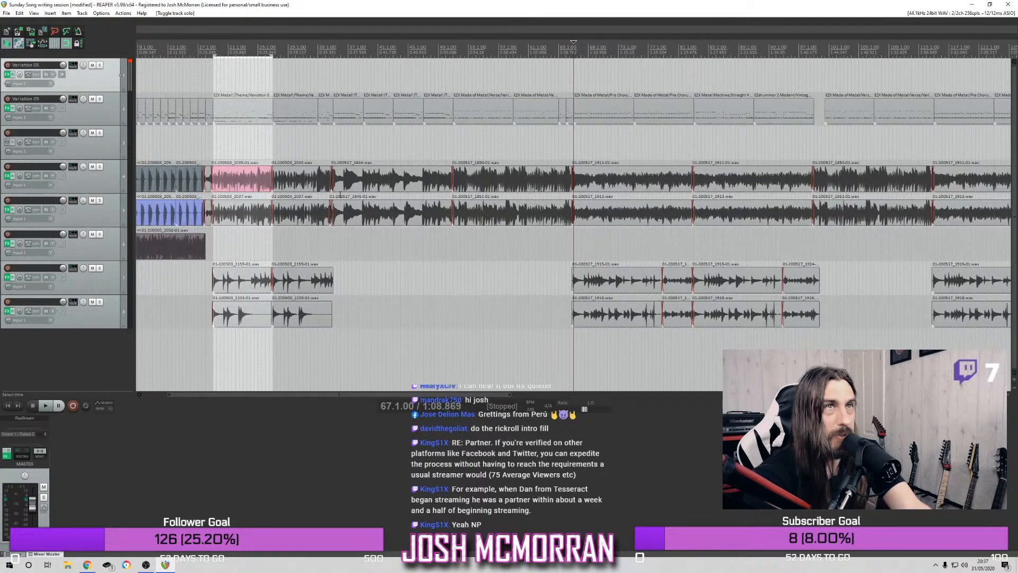
{"action": "scroll", "coordinate": [339, 196], "scroll_direction": "down", "scroll_amount": 1}
{"action": "scroll", "coordinate": [340, 195], "scroll_direction": "up", "scroll_amount": 1}
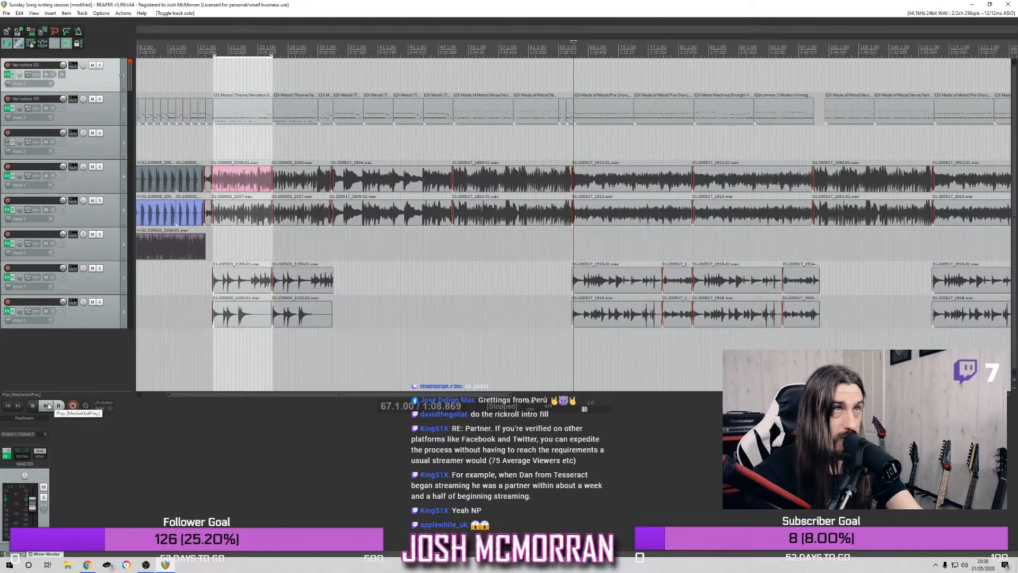
{"action": "left_click", "coordinate": [454, 46]}
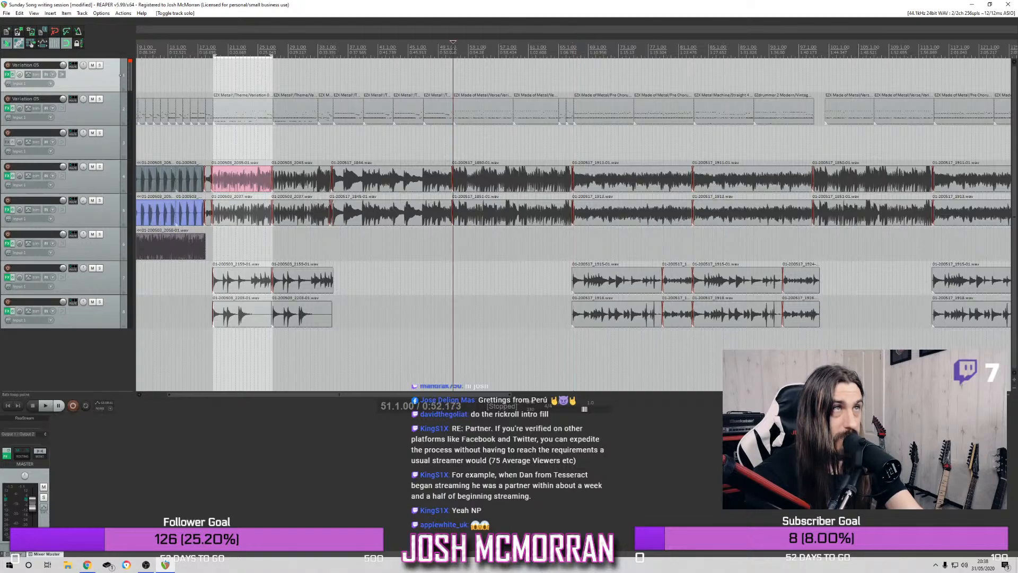
{"action": "left_click", "coordinate": [48, 409]}
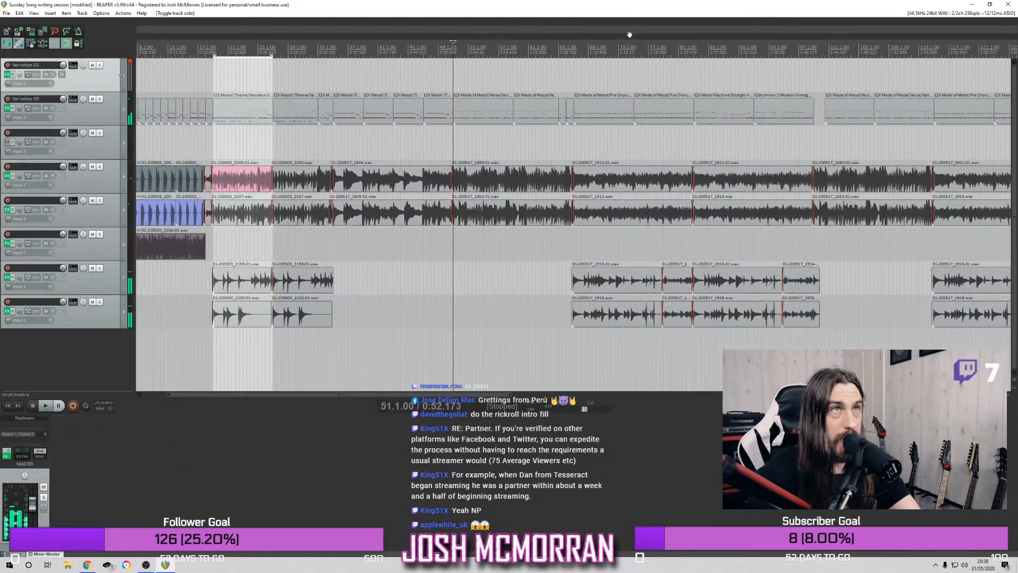
Trim the end of the pre-chorus drum MIDI item that starts at bar 67 back to bar 74
{"action": "left_click", "coordinate": [627, 54]}
{"action": "scroll", "coordinate": [628, 119], "scroll_direction": "up", "scroll_amount": 4}
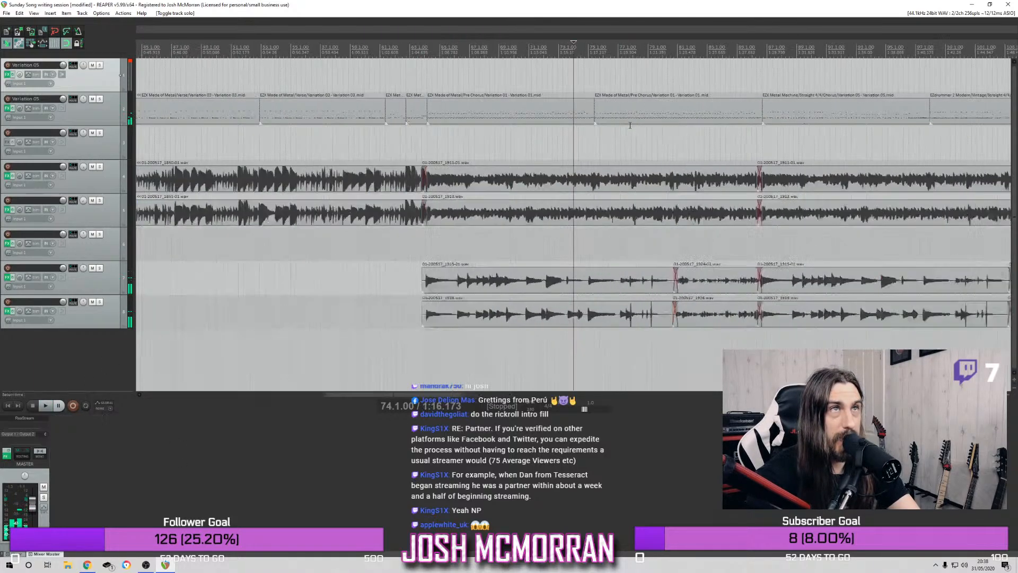
{"action": "left_click_drag", "start_coordinate": [601, 109], "coordinate": [574, 114]}
{"action": "left_click", "coordinate": [594, 116]}
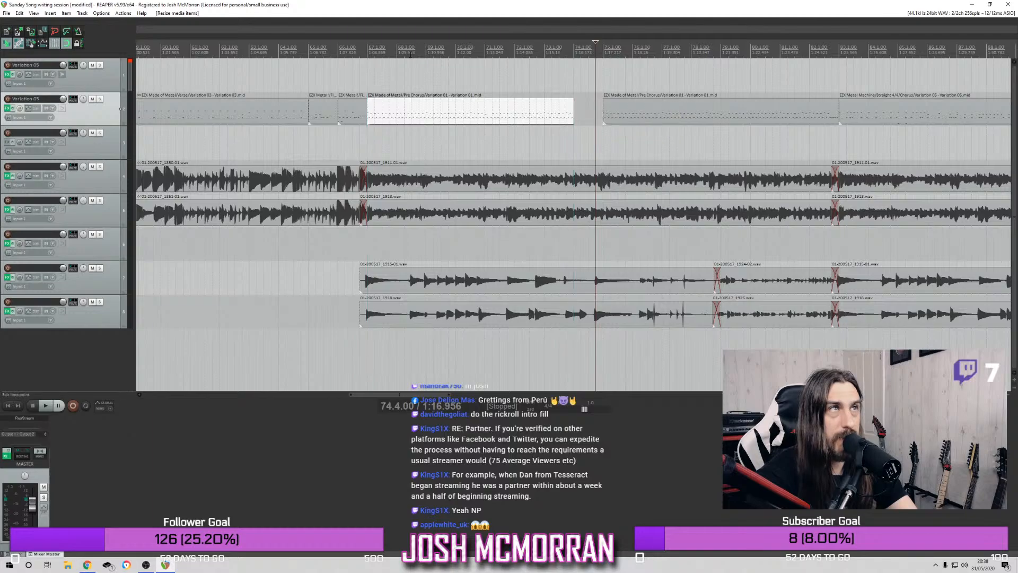
Play from bar 67, split the first pre-chorus drum item at bars 70 and 71, and delete the one-bar piece between
{"action": "left_click", "coordinate": [369, 53]}
{"action": "key", "text": "space"}
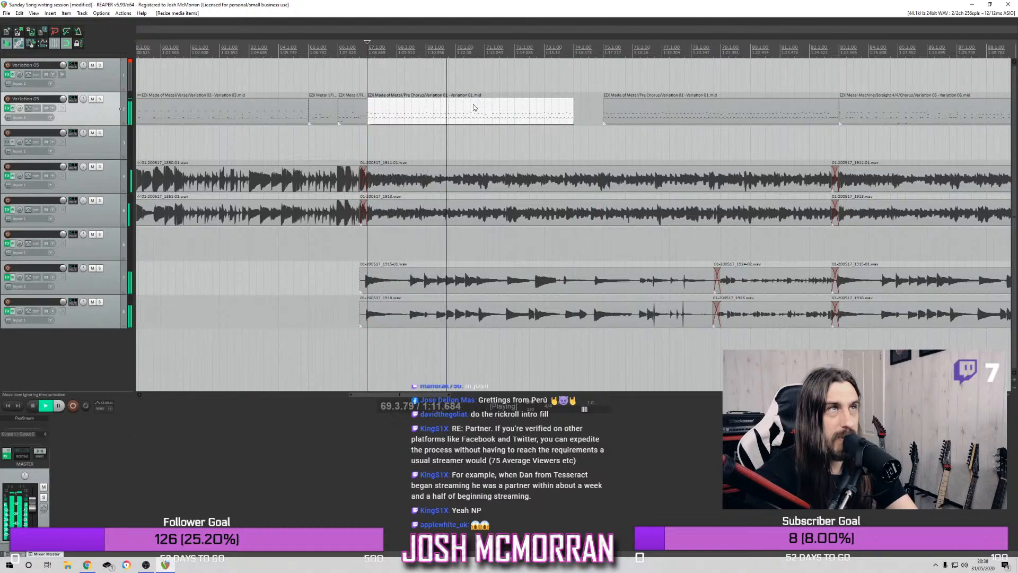
{"action": "key", "text": "space"}
{"action": "left_click", "coordinate": [459, 116]}
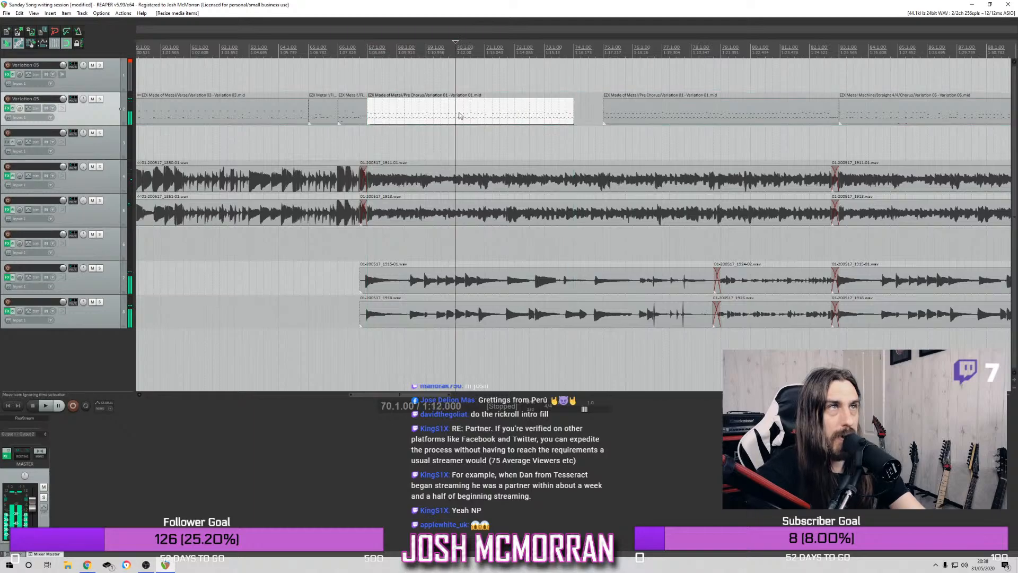
{"action": "key", "text": "s"}
{"action": "left_click", "coordinate": [480, 115]}
{"action": "key", "text": "s"}
{"action": "left_click", "coordinate": [473, 122]}
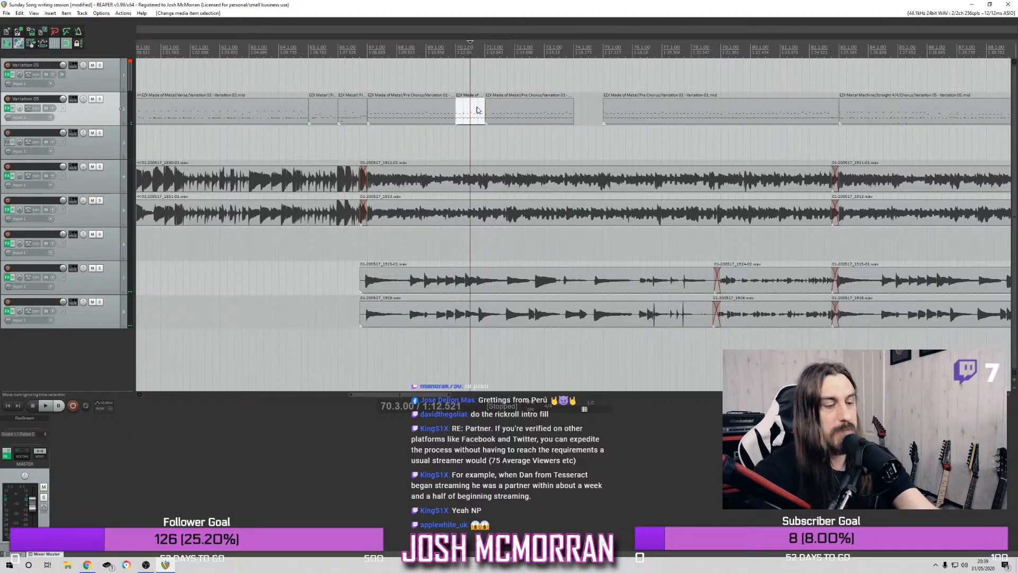
{"action": "key", "text": "Delete"}
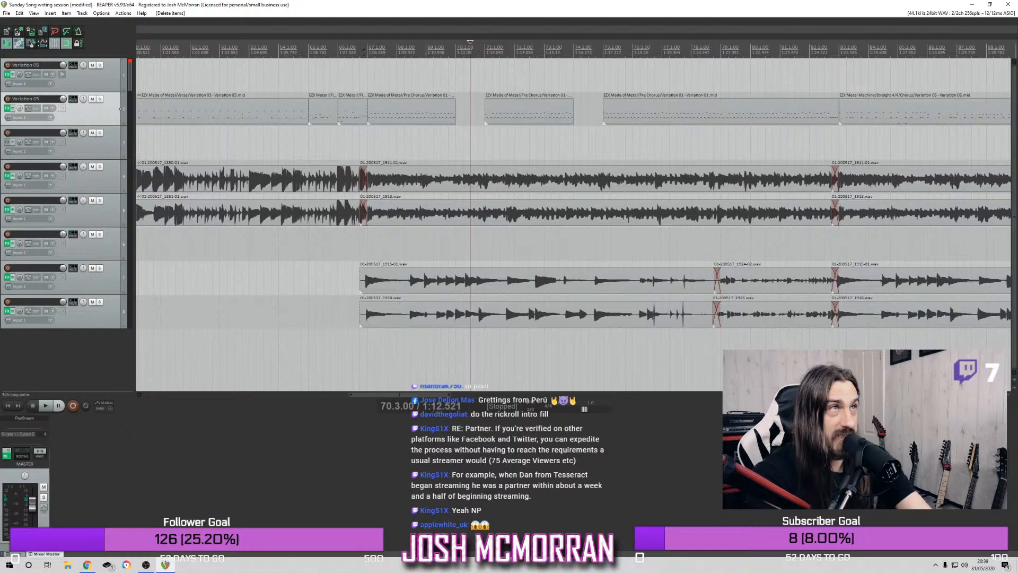
Play the edited pre-chorus from just before bar 67 and split the drum item starting at bar 75 at bar 79
{"action": "key", "text": "space"}
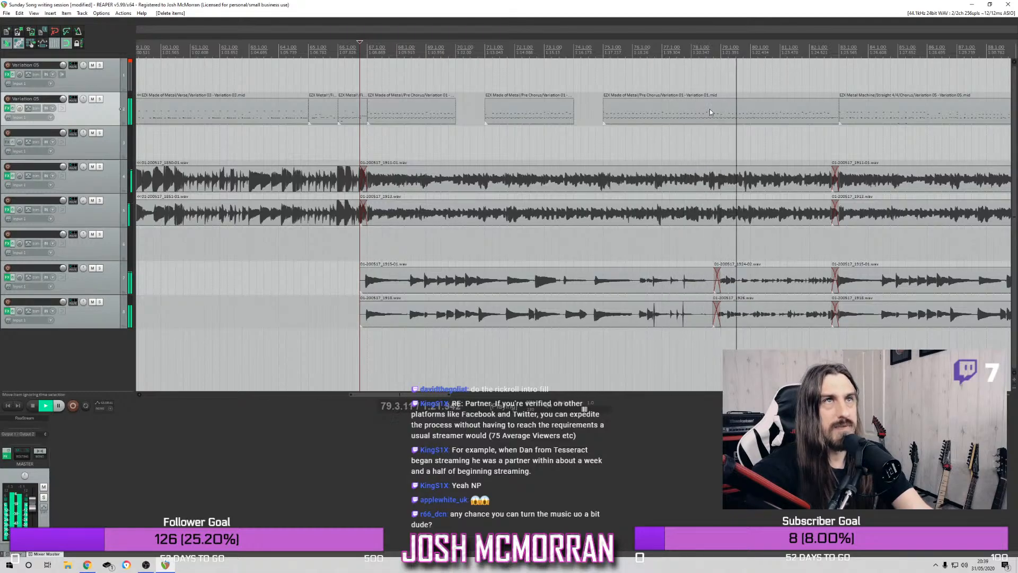
{"action": "key", "text": "space"}
{"action": "left_click", "coordinate": [721, 116]}
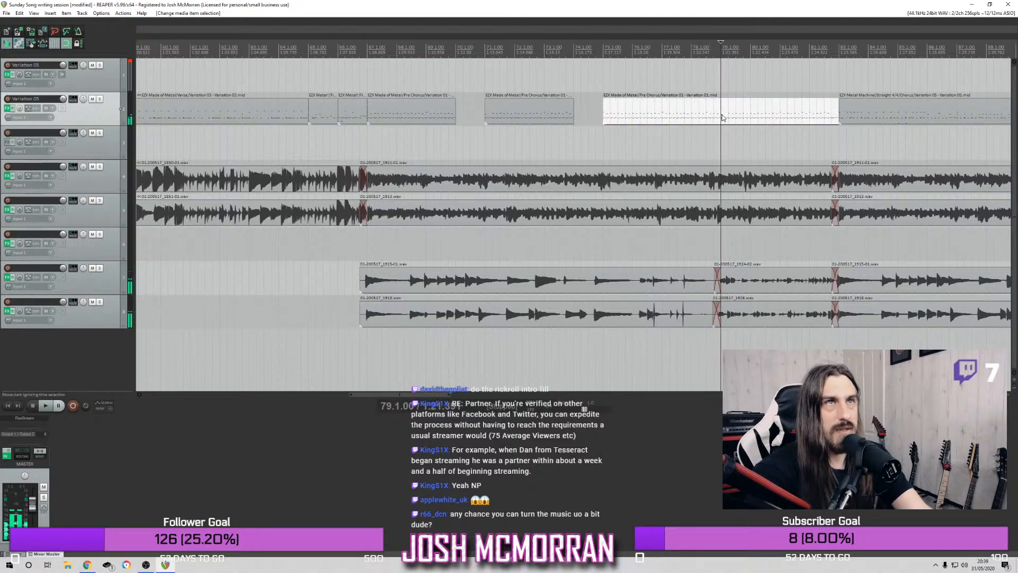
{"action": "key", "text": "s"}
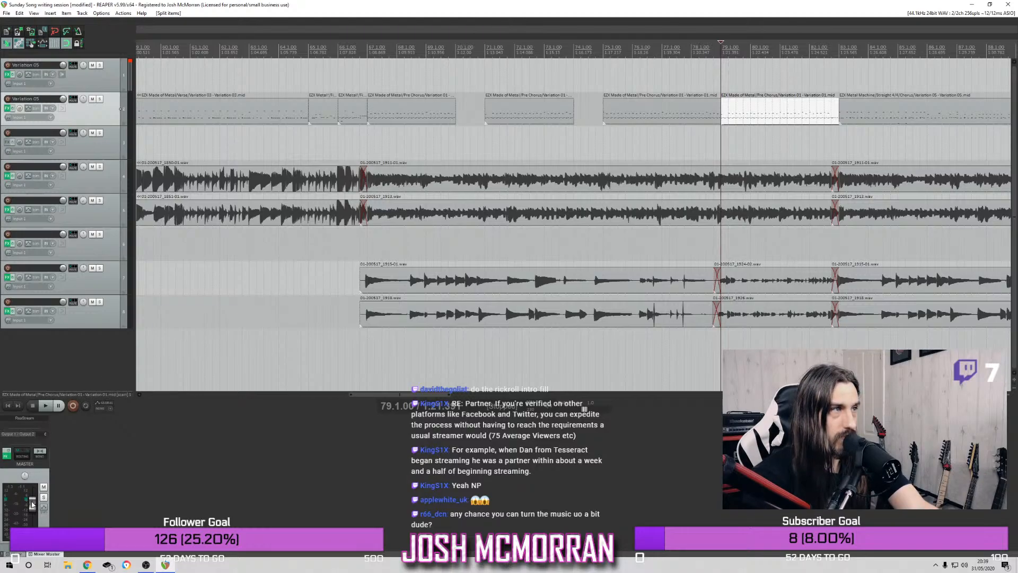
Set the master volume to +2.21 dB while playing the mix from bar 79
{"action": "key", "text": "space"}
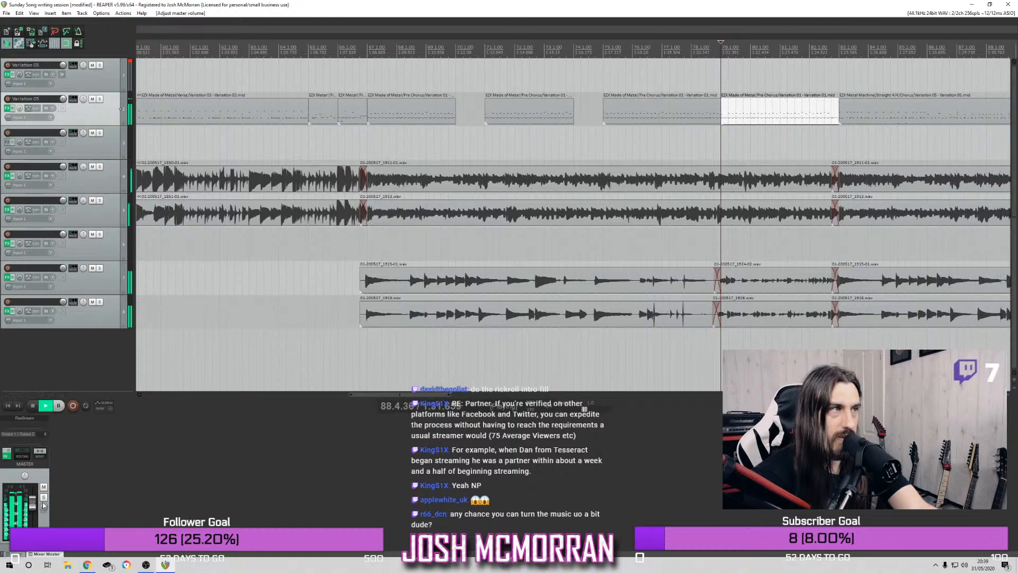
{"action": "mouse_move", "coordinate": [33, 507]}
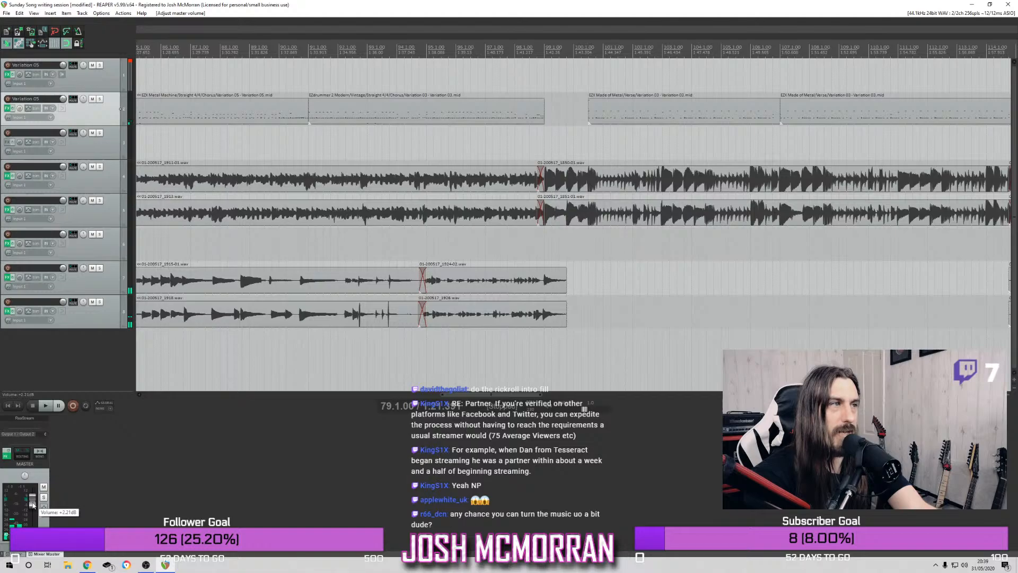
Play the mix from bar 79 and reset the master meter's peak indicator to check the level
{"action": "key", "text": "space"}
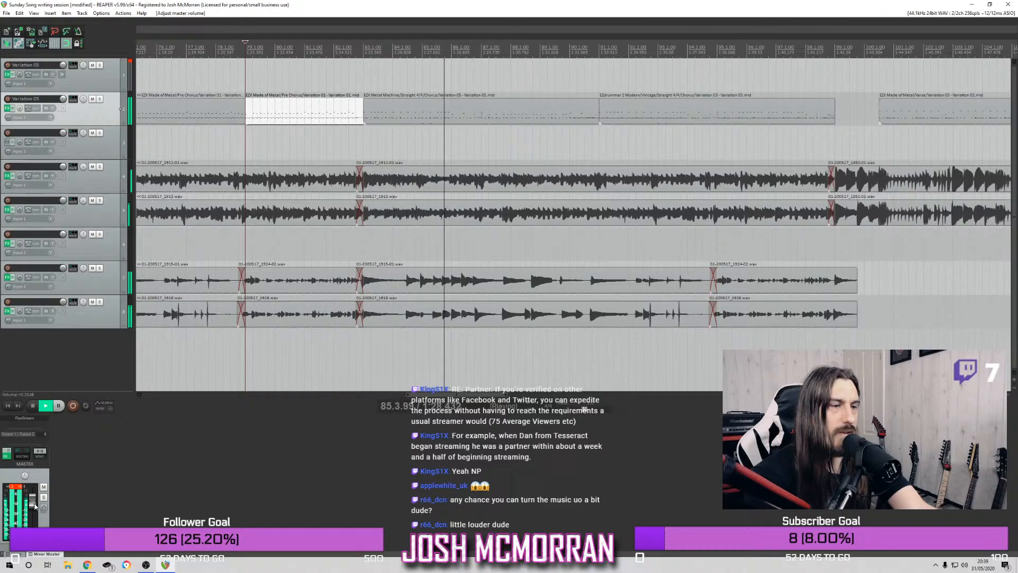
{"action": "left_click", "coordinate": [11, 488]}
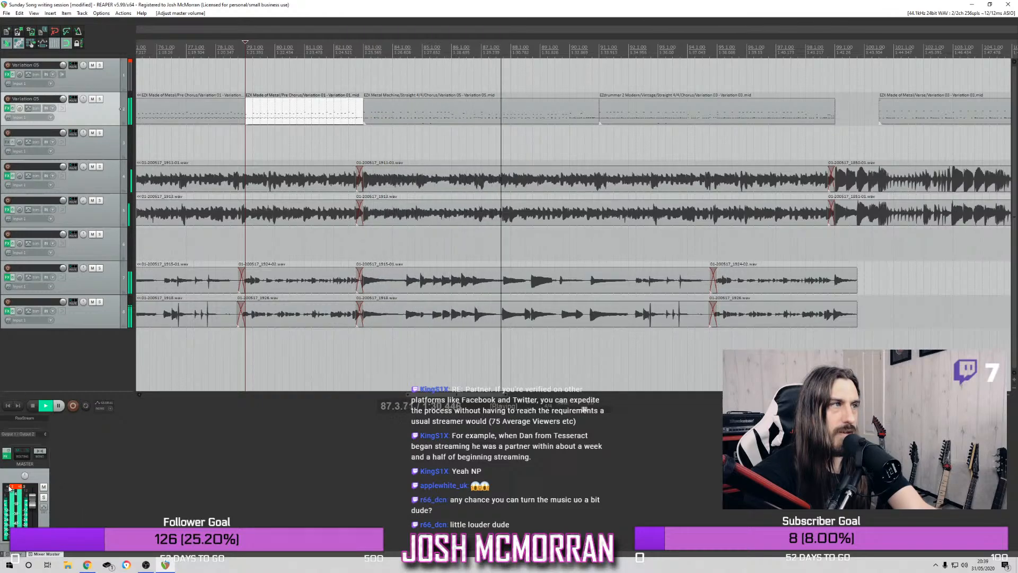
{"action": "mouse_move", "coordinate": [33, 503]}
{"action": "key", "text": "space"}
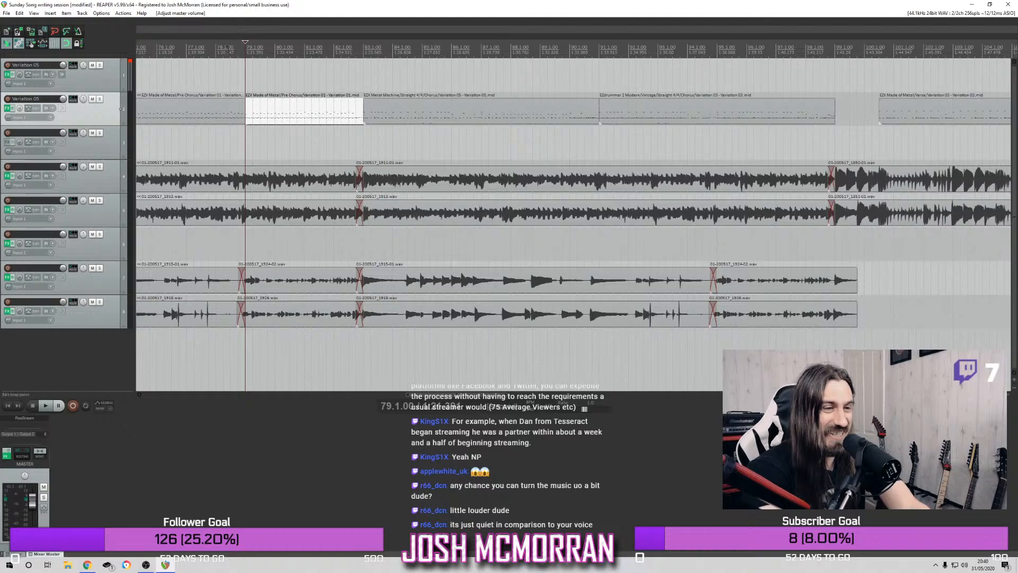
{"action": "key", "text": "space"}
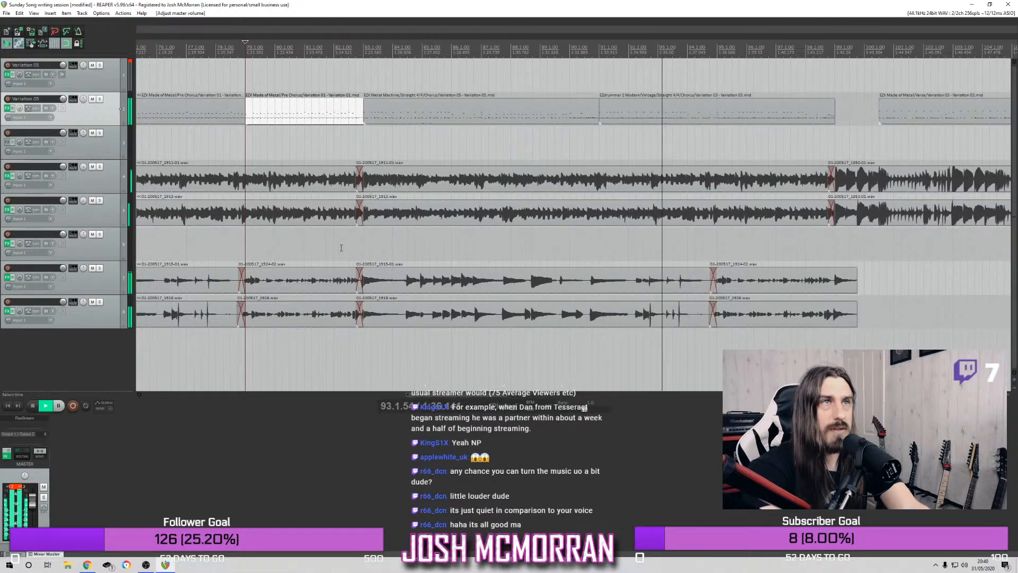
Play the pre-chorus from bar 67 through to bar 79 to review the edited drums
{"action": "scroll", "coordinate": [266, 124], "scroll_direction": "down", "scroll_amount": 3}
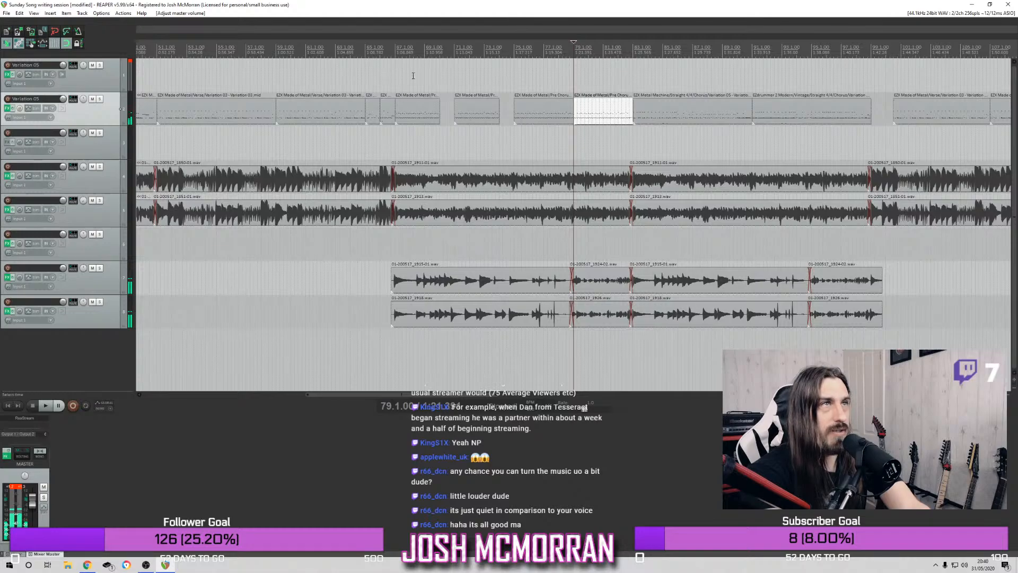
{"action": "scroll", "coordinate": [403, 73], "scroll_direction": "up", "scroll_amount": 2}
{"action": "left_click", "coordinate": [327, 48]}
{"action": "left_click", "coordinate": [322, 45]}
{"action": "key", "text": "space"}
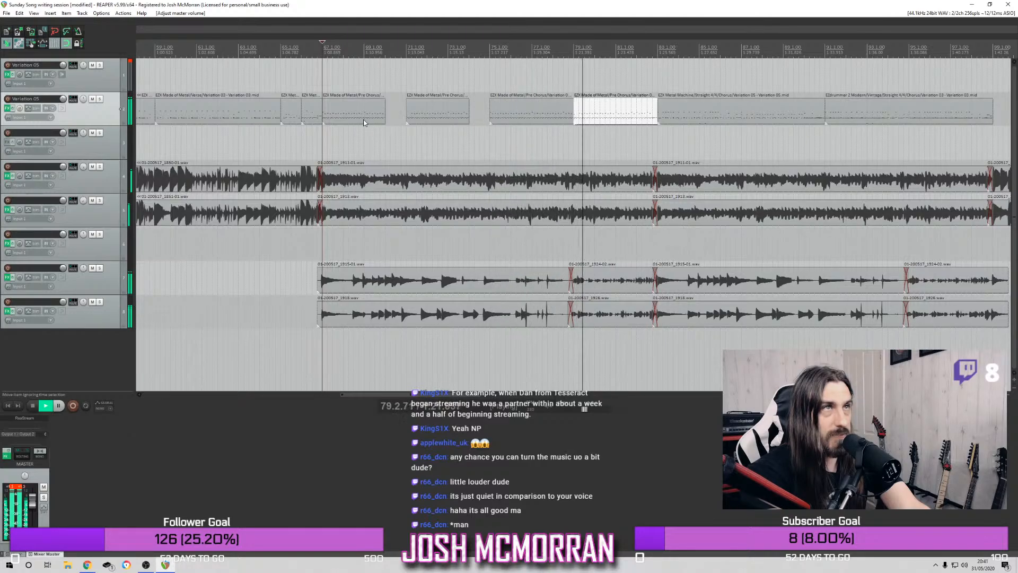
{"action": "key", "text": "space"}
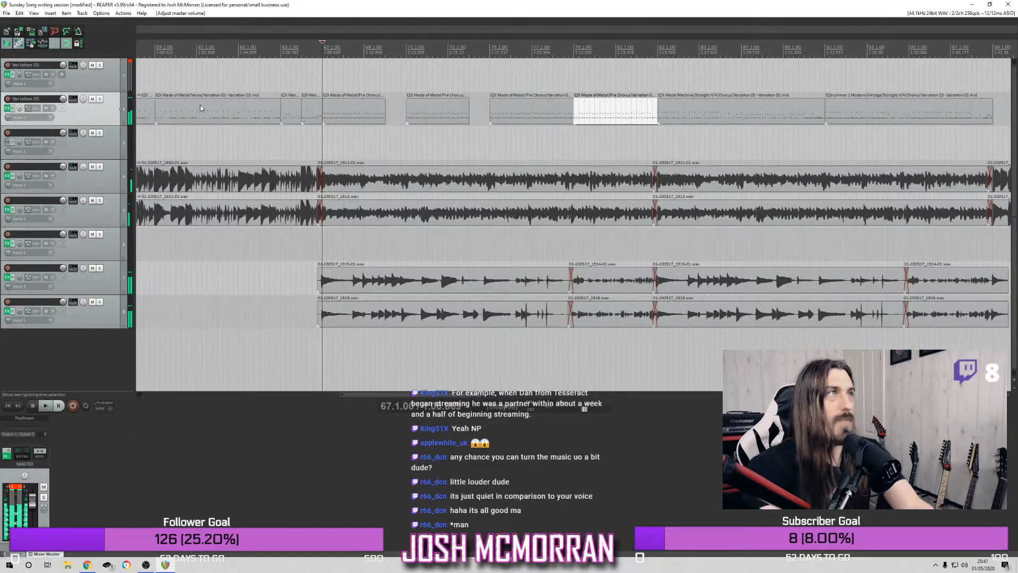
Audition Metal EZX fills in the drum track's Superior Drummer 3 and insert the one-bar Fills 04 as a new item at bar 70
{"action": "left_click", "coordinate": [10, 110]}
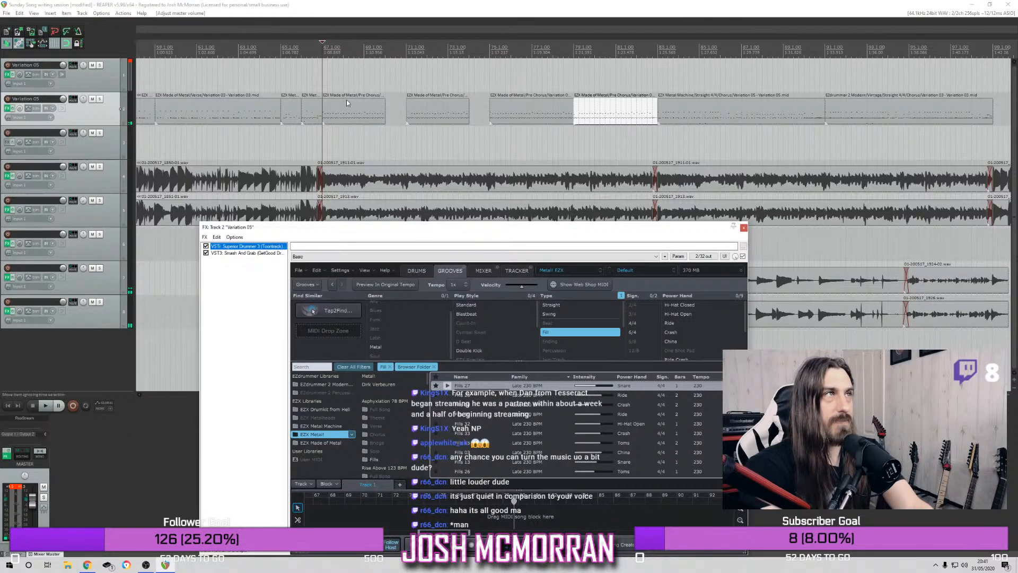
{"action": "key", "text": "space"}
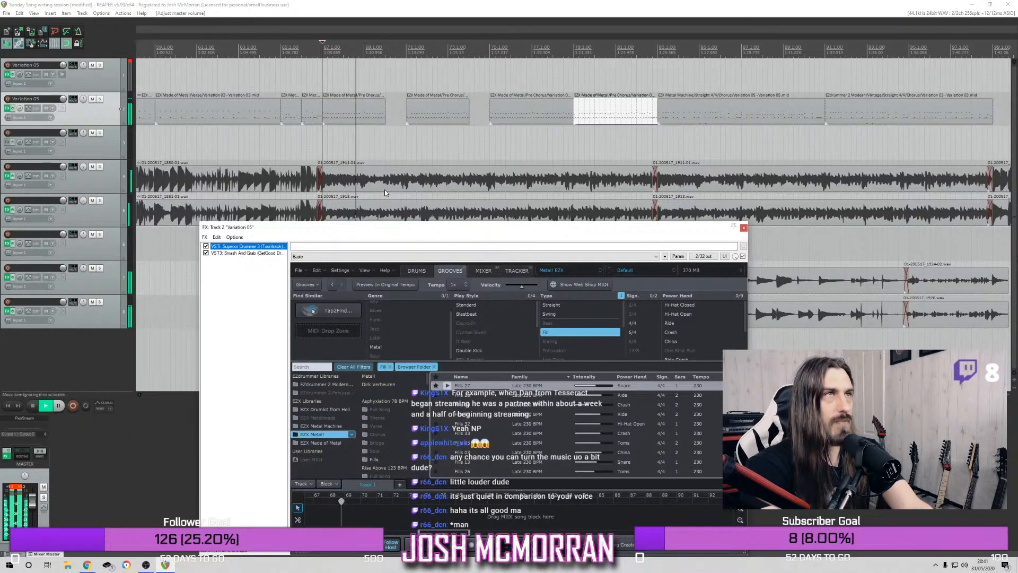
{"action": "key", "text": "space"}
{"action": "scroll", "coordinate": [447, 451], "scroll_direction": "down", "scroll_amount": 2}
{"action": "left_click", "coordinate": [448, 449]}
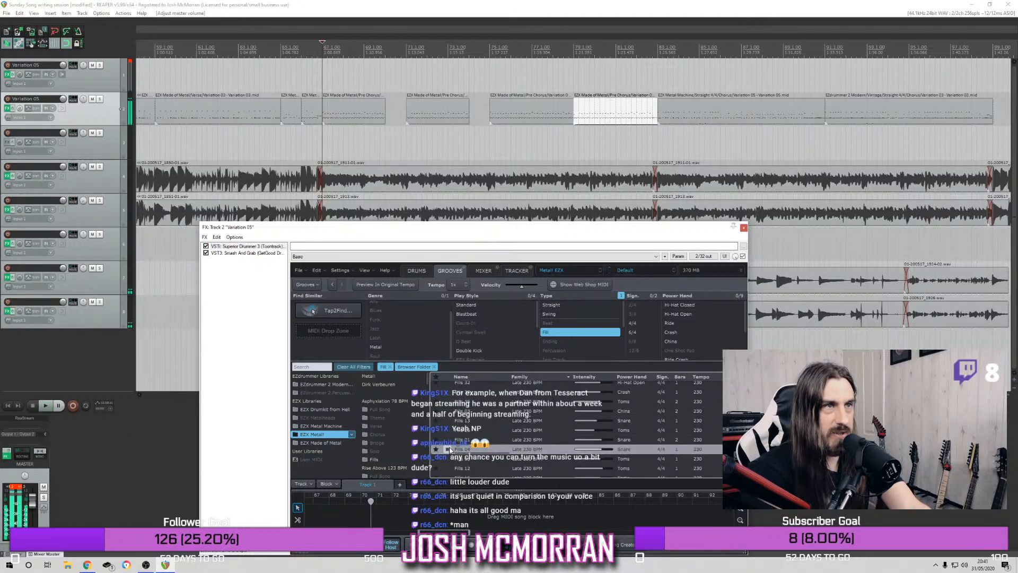
{"action": "key", "text": "space"}
{"action": "left_click_drag", "start_coordinate": [466, 432], "coordinate": [385, 120]}
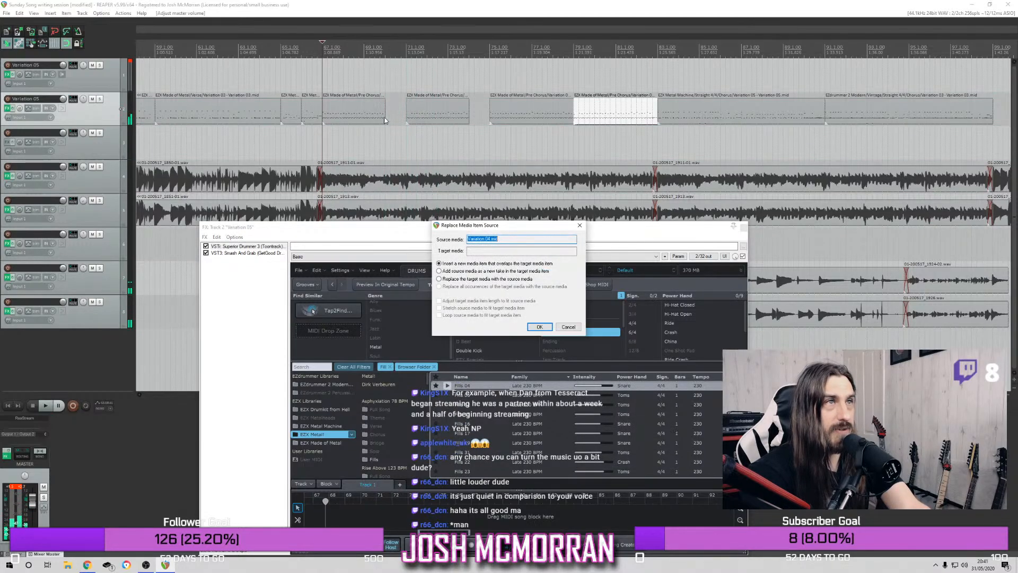
{"action": "left_click", "coordinate": [539, 327]}
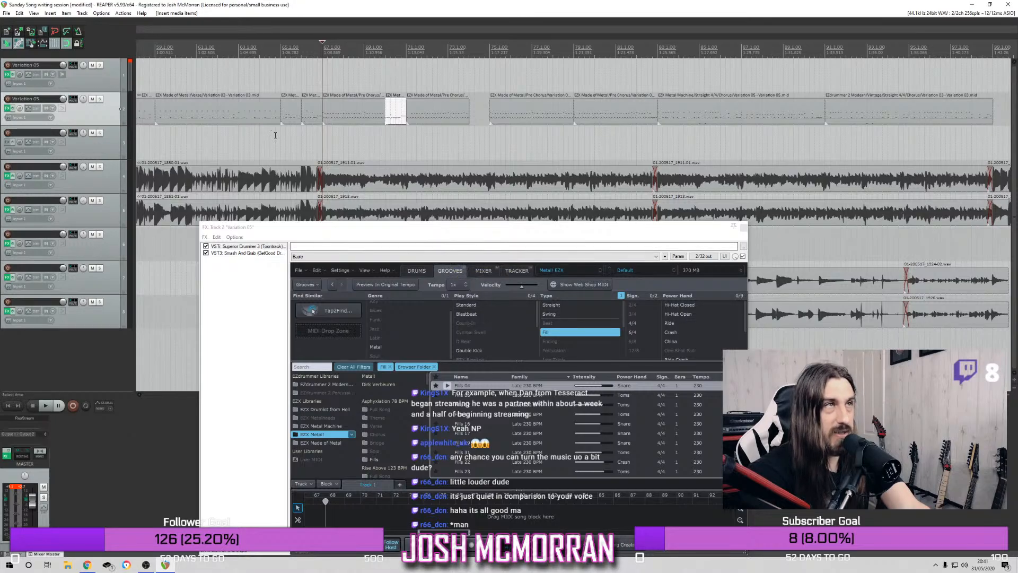
Play from bar 67 and trim the end of the drum item that starts at bar 71 back to bar 73
{"action": "left_click", "coordinate": [318, 53]}
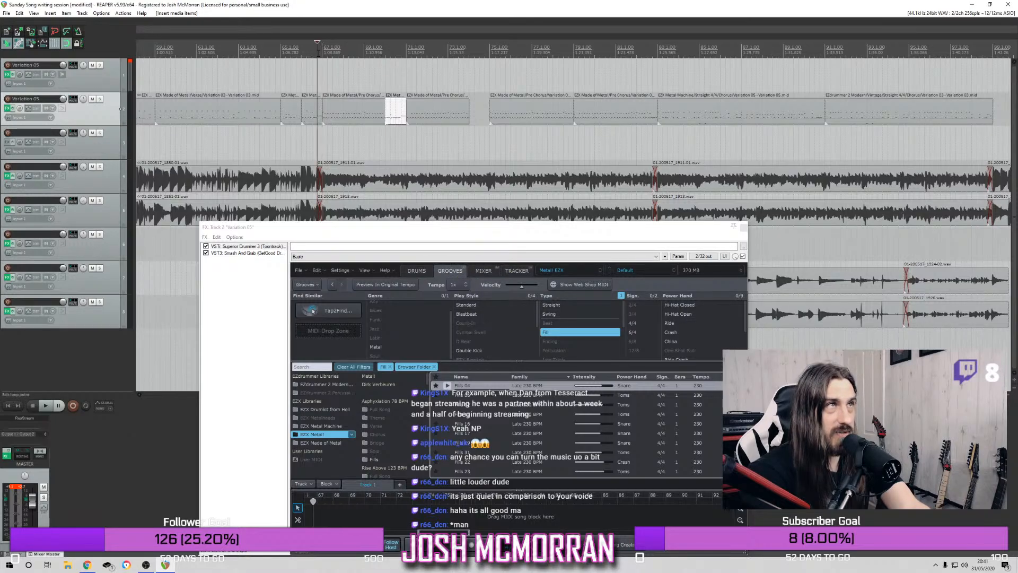
{"action": "left_click", "coordinate": [322, 52]}
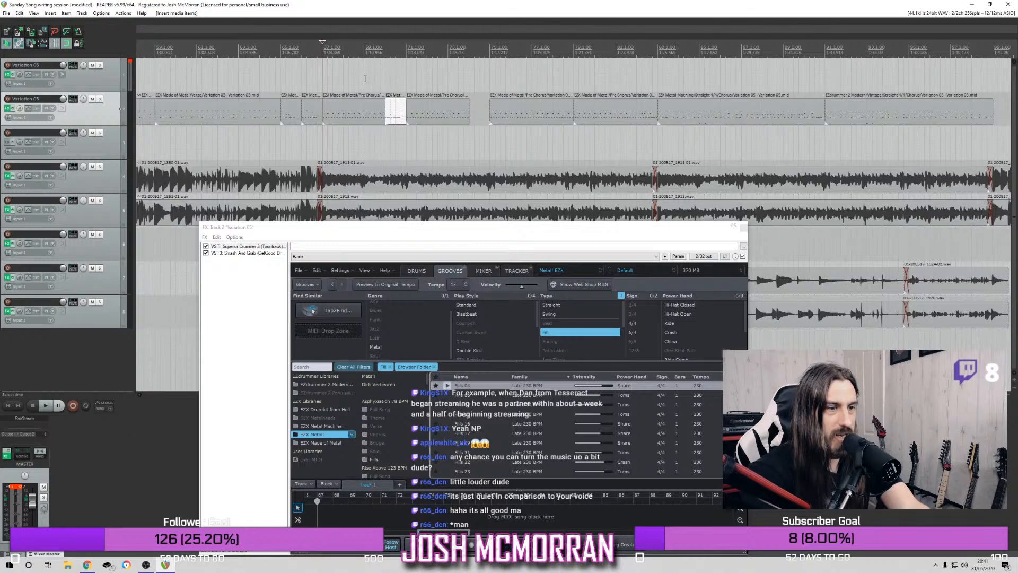
{"action": "key", "text": "space"}
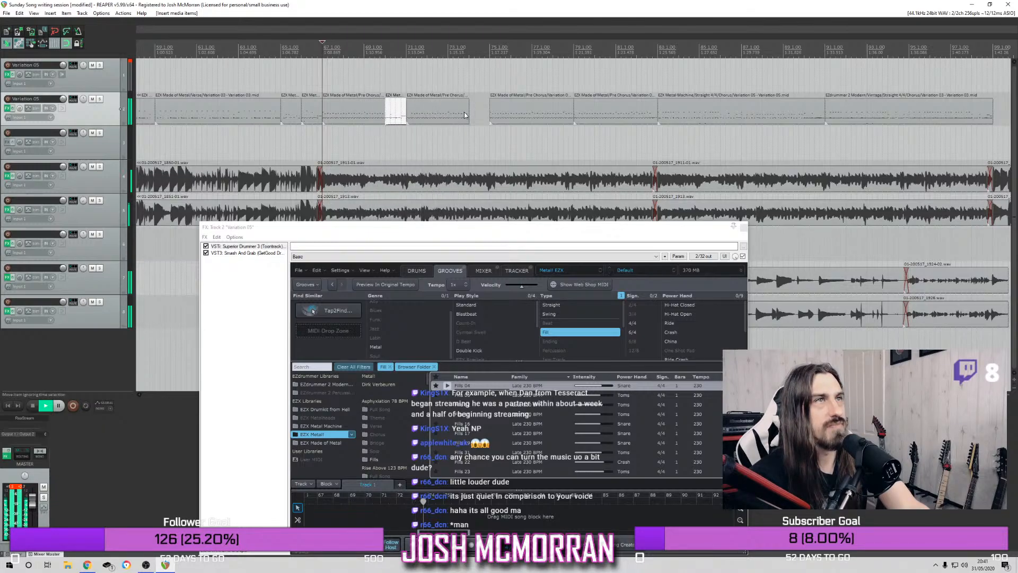
{"action": "left_click_drag", "start_coordinate": [467, 109], "coordinate": [448, 109]}
{"action": "key", "text": "space"}
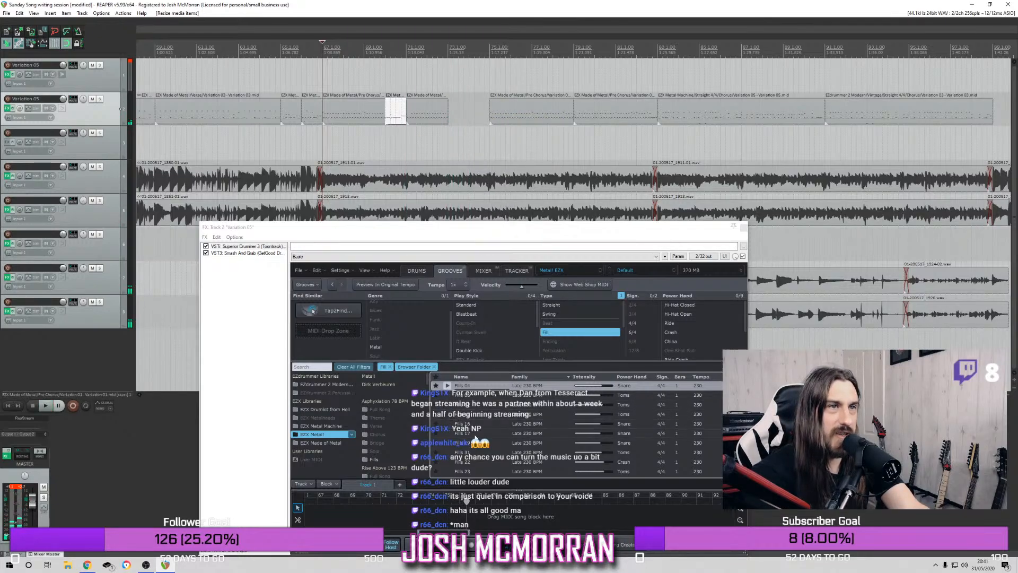
Audition further fills and insert the two-bar Misanthrope 240 BPM Fills 02 as a new drum item at bar 73
{"action": "scroll", "coordinate": [469, 433], "scroll_direction": "down", "scroll_amount": 3}
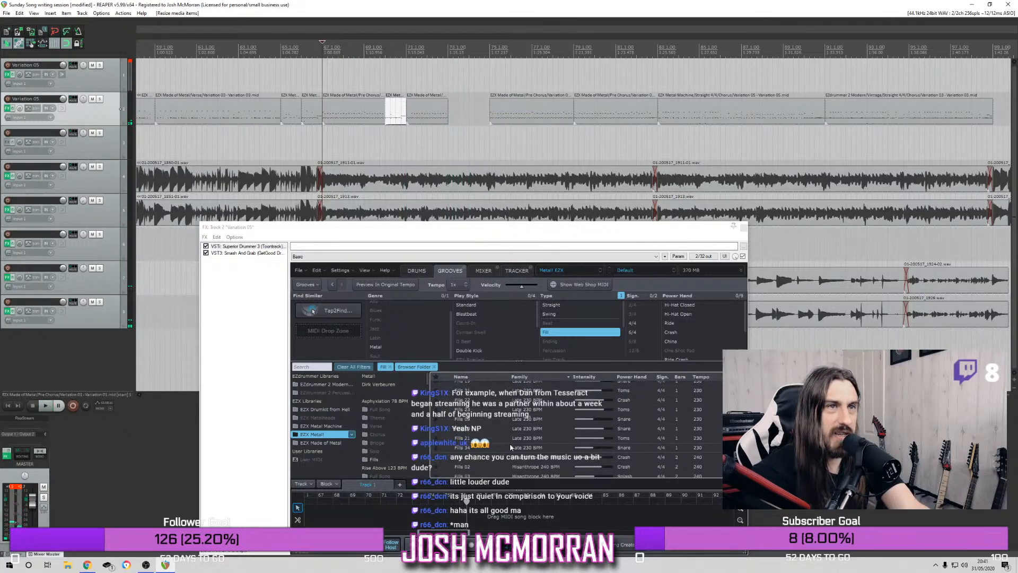
{"action": "left_click", "coordinate": [446, 460]}
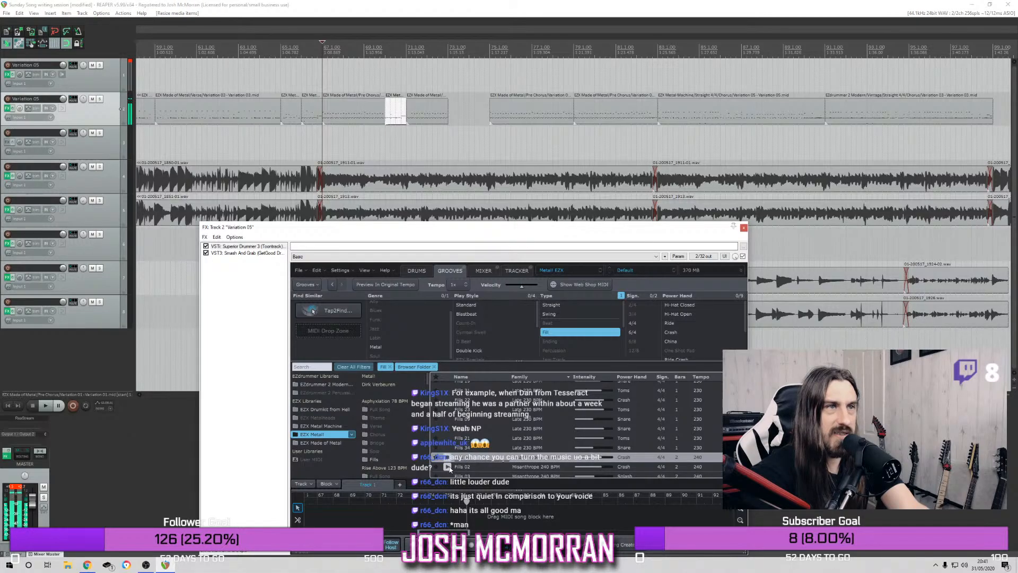
{"action": "left_click", "coordinate": [449, 467]}
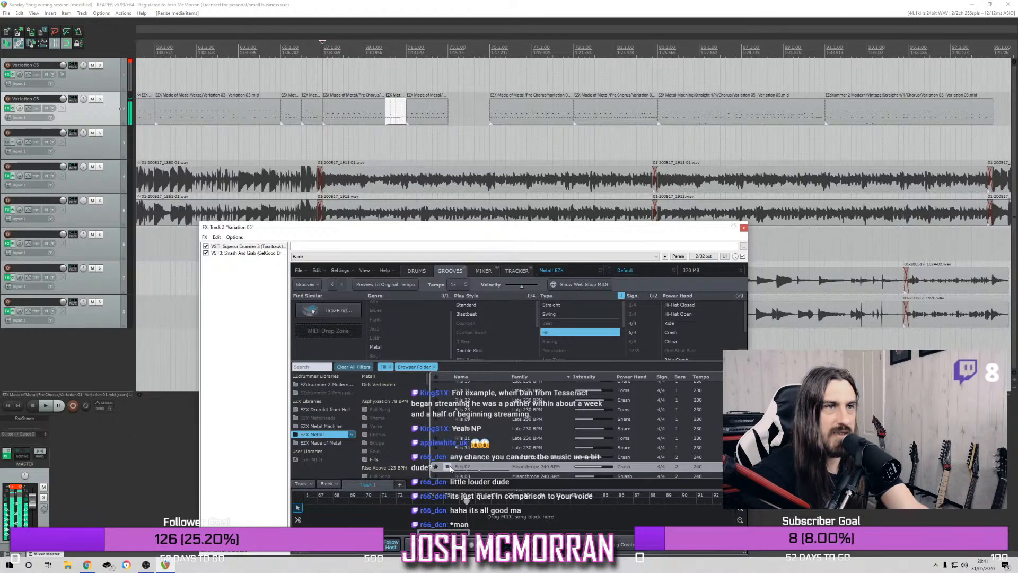
{"action": "left_click_drag", "start_coordinate": [462, 470], "coordinate": [447, 110]}
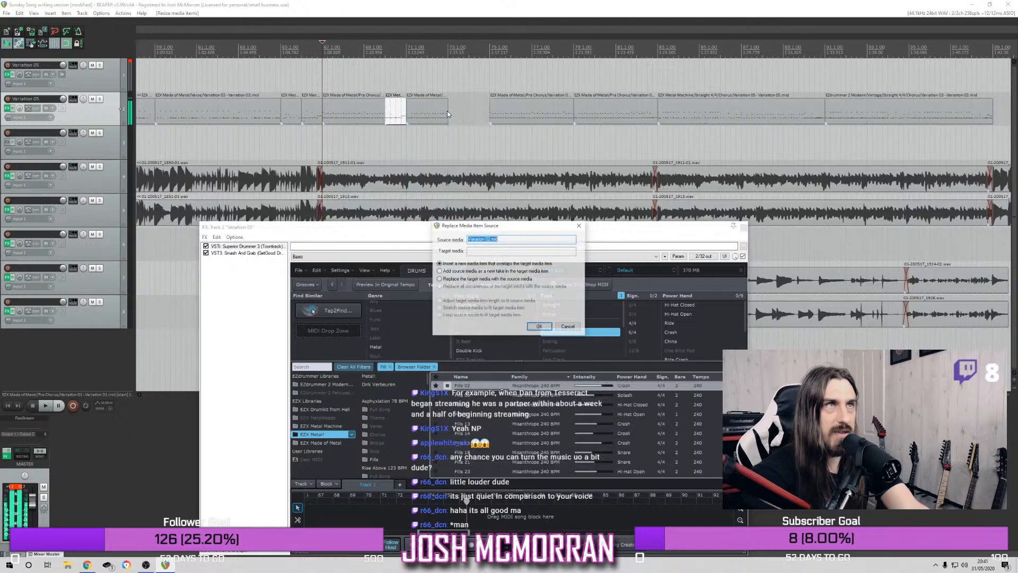
{"action": "left_click", "coordinate": [537, 327]}
{"action": "left_click", "coordinate": [448, 391]}
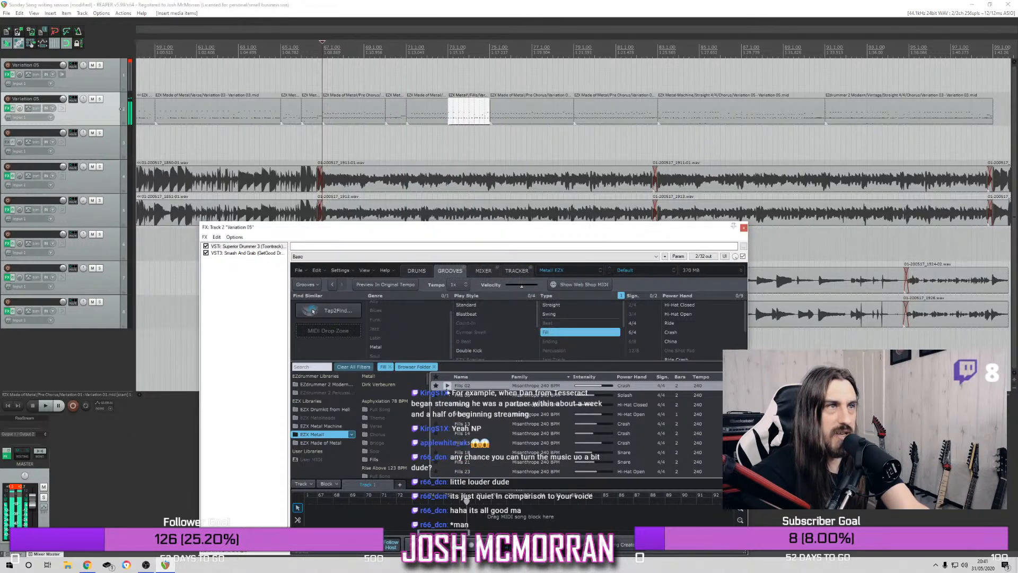
Play the section from just before bar 67 and delete the two-bar fill at bar 73
{"action": "left_click", "coordinate": [317, 61]}
{"action": "key", "text": "space"}
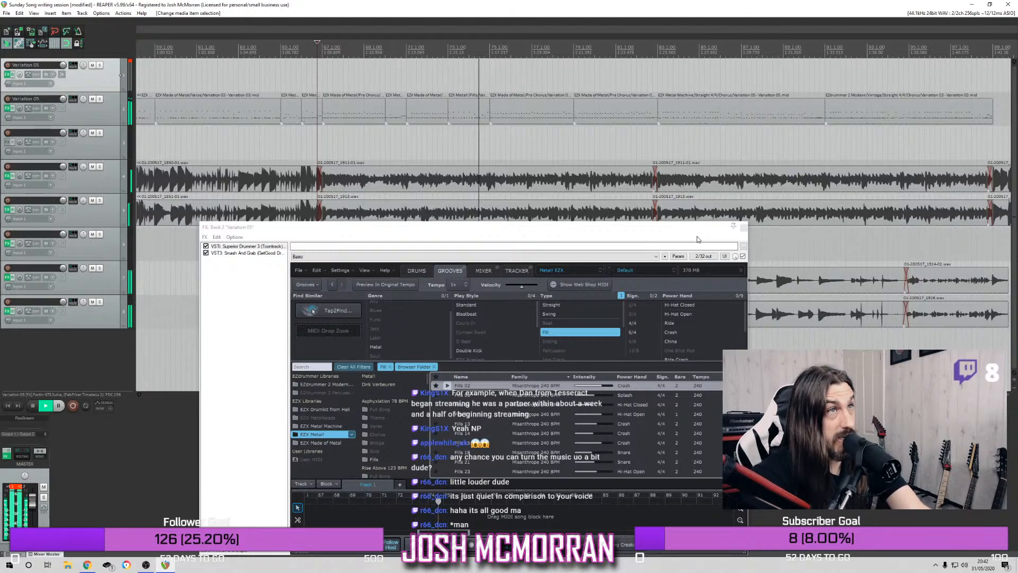
{"action": "key", "text": "space"}
{"action": "left_click", "coordinate": [467, 108]}
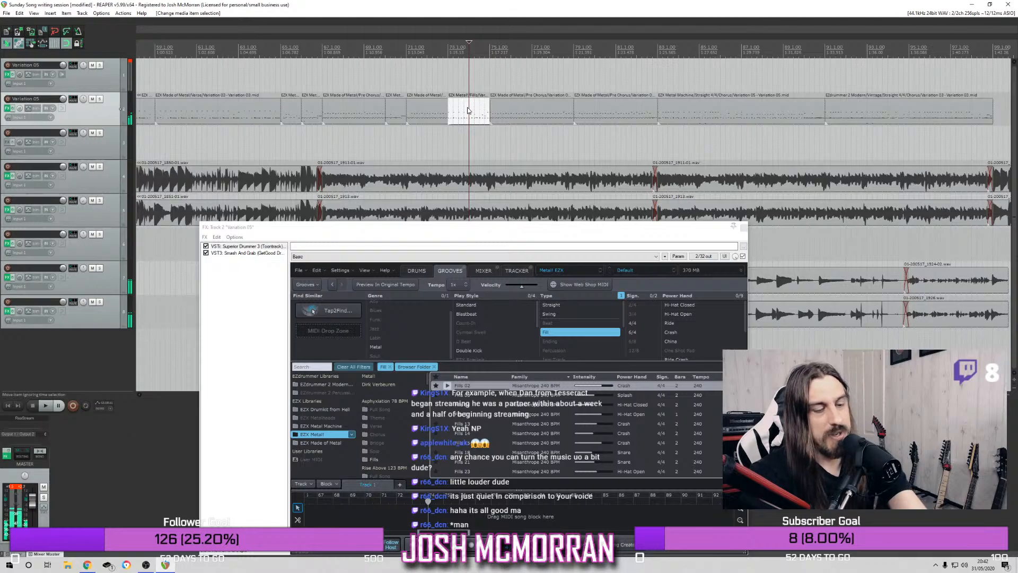
{"action": "key", "text": "Delete"}
Audition more Metal EZX fills and fill bars 73 and 74 with one-bar fill items, using a Late 230 BPM snare fill
{"action": "left_click", "coordinate": [443, 51]}
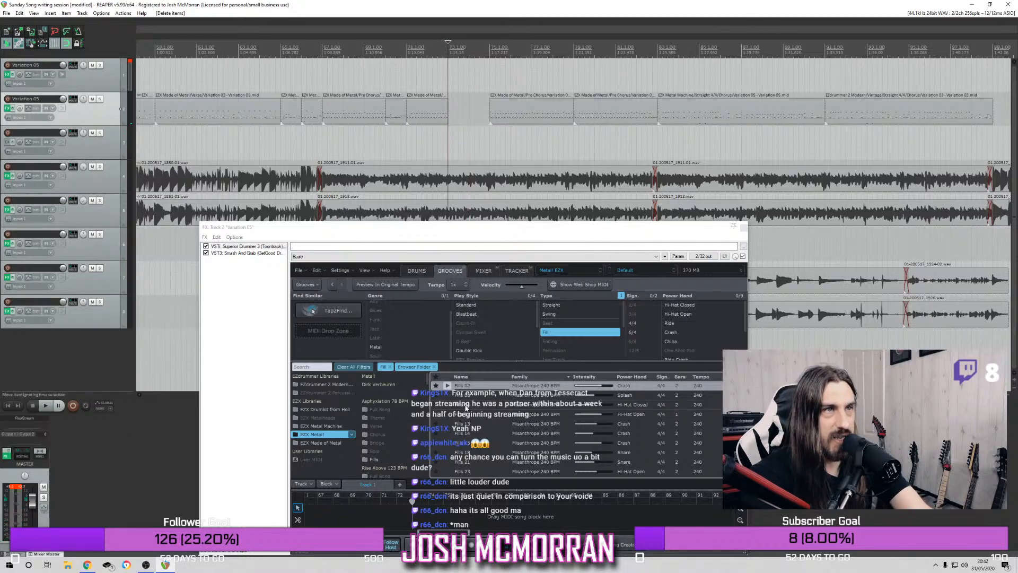
{"action": "left_click", "coordinate": [457, 417]}
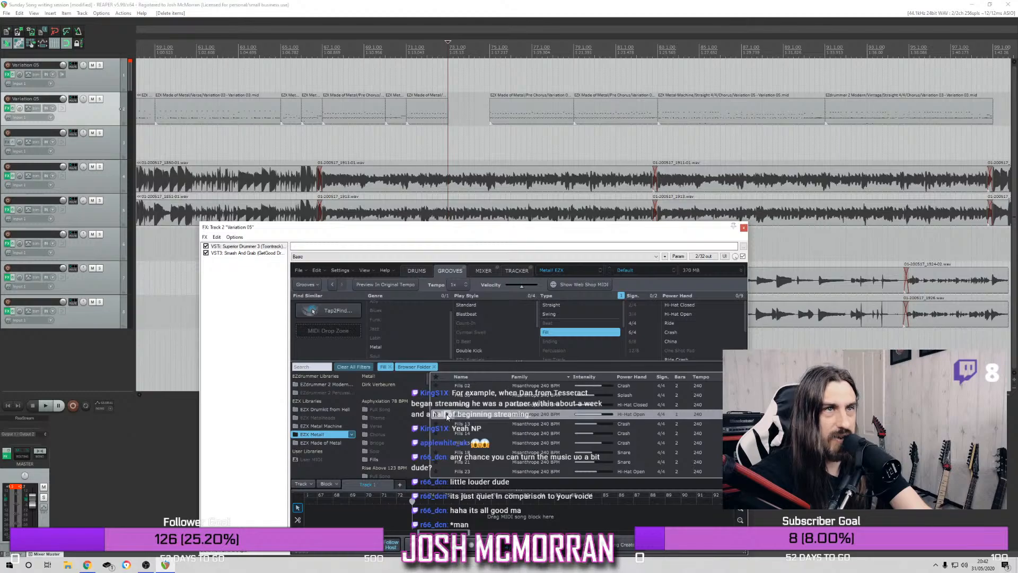
{"action": "left_click", "coordinate": [450, 434]}
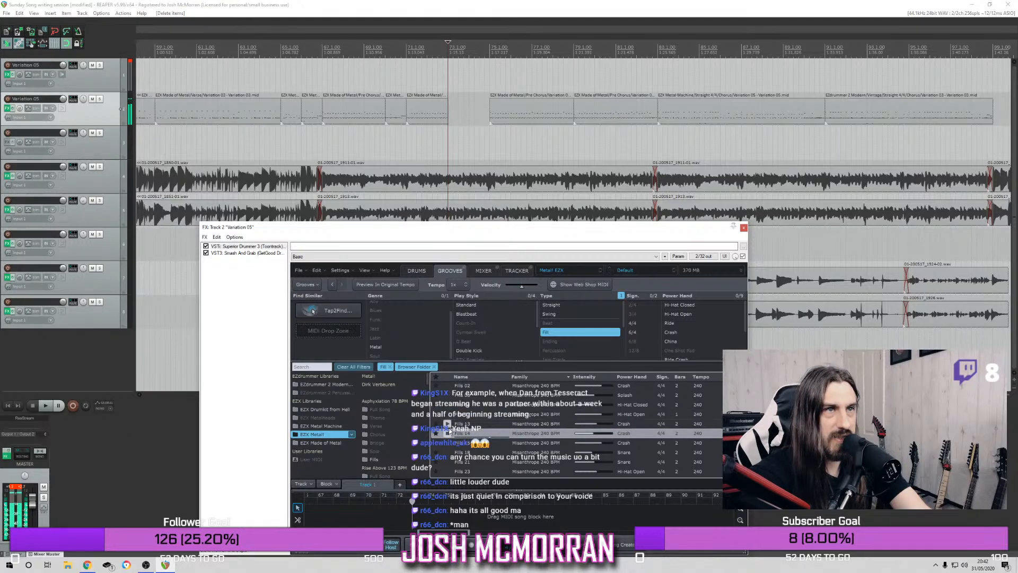
{"action": "scroll", "coordinate": [446, 425], "scroll_direction": "up", "scroll_amount": 3}
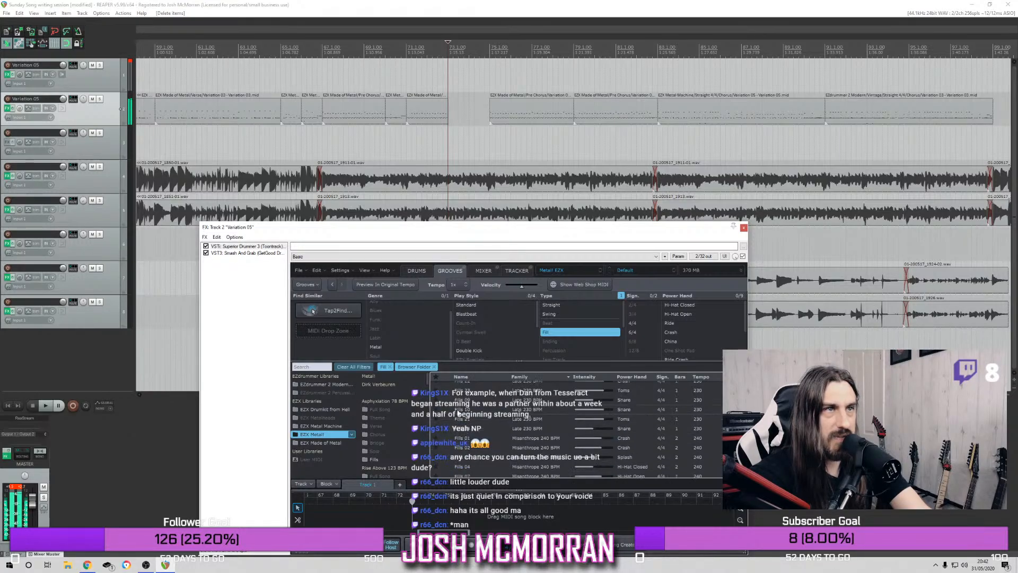
{"action": "left_click", "coordinate": [459, 412]}
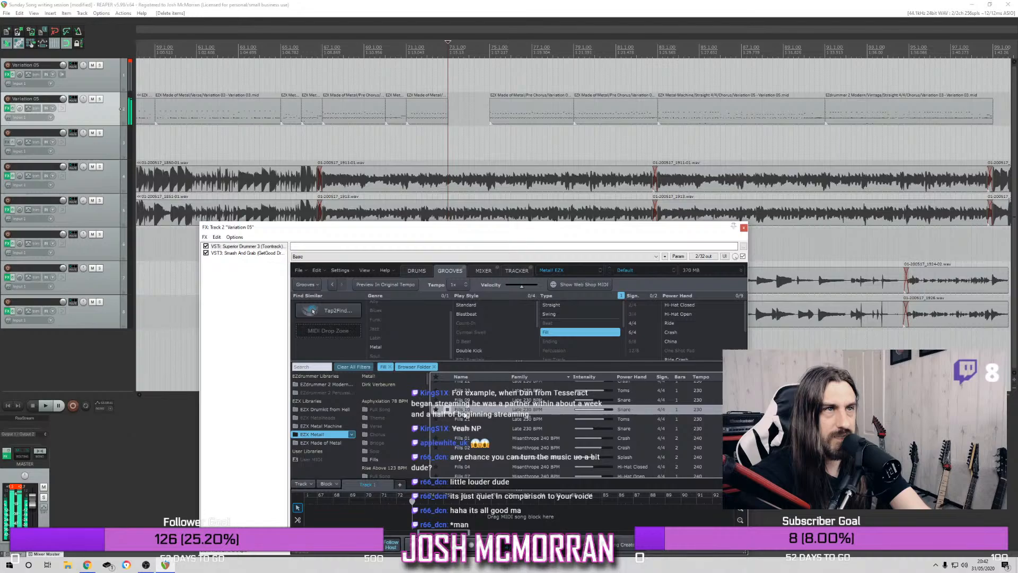
{"action": "left_click_drag", "start_coordinate": [461, 228], "coordinate": [478, 117]}
Play from bar 67 and delete the one-bar fill at bar 73, keeping the one at bar 74
{"action": "left_click", "coordinate": [322, 73]}
{"action": "key", "text": "space"}
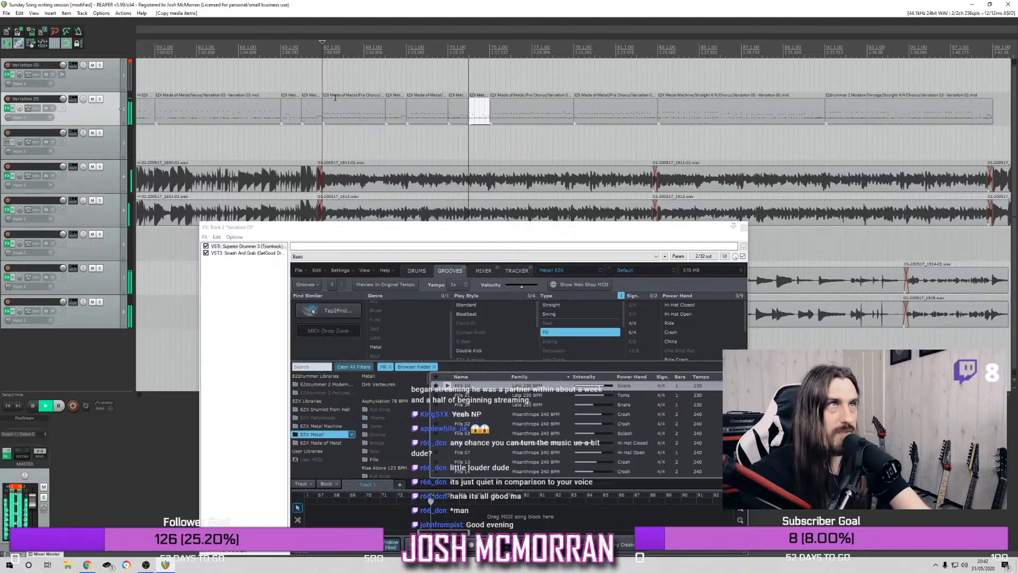
{"action": "key", "text": "space"}
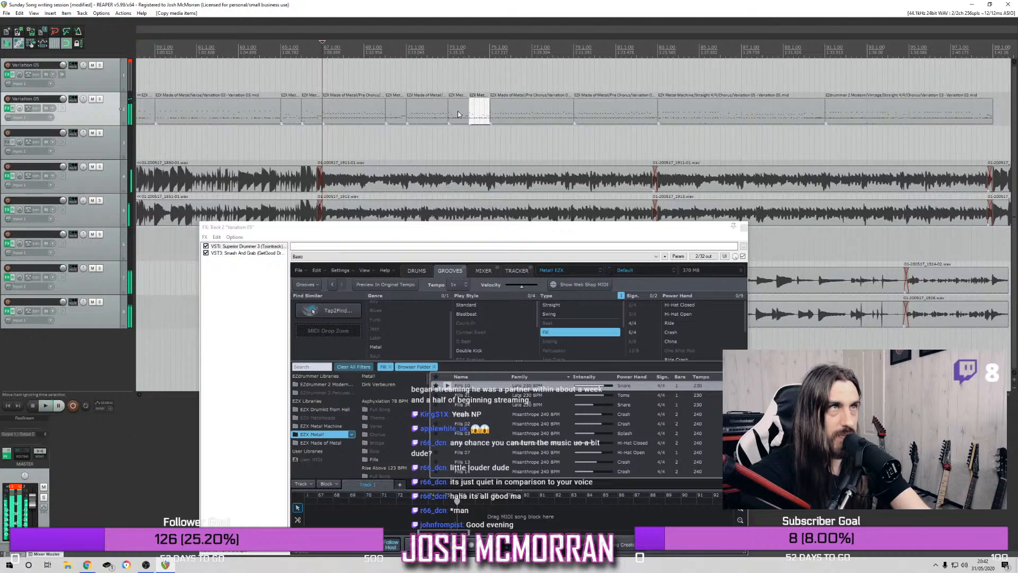
{"action": "left_click", "coordinate": [458, 115]}
{"action": "key", "text": "Delete"}
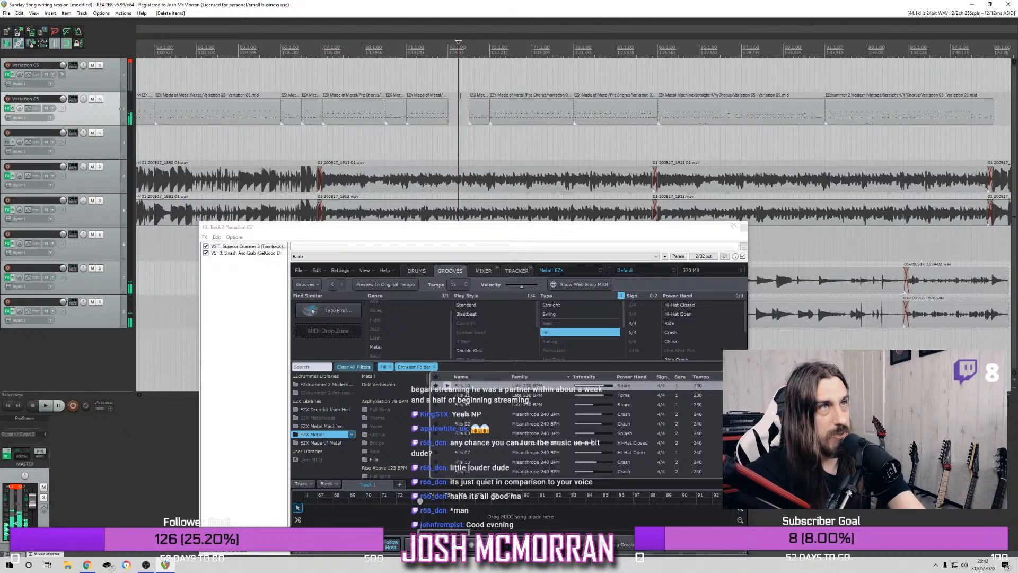
Play the transition into the pre-chorus from bar 65 to judge what the gap at bar 73 needs
{"action": "left_click", "coordinate": [390, 46]}
{"action": "left_click", "coordinate": [281, 46]}
{"action": "key", "text": "space"}
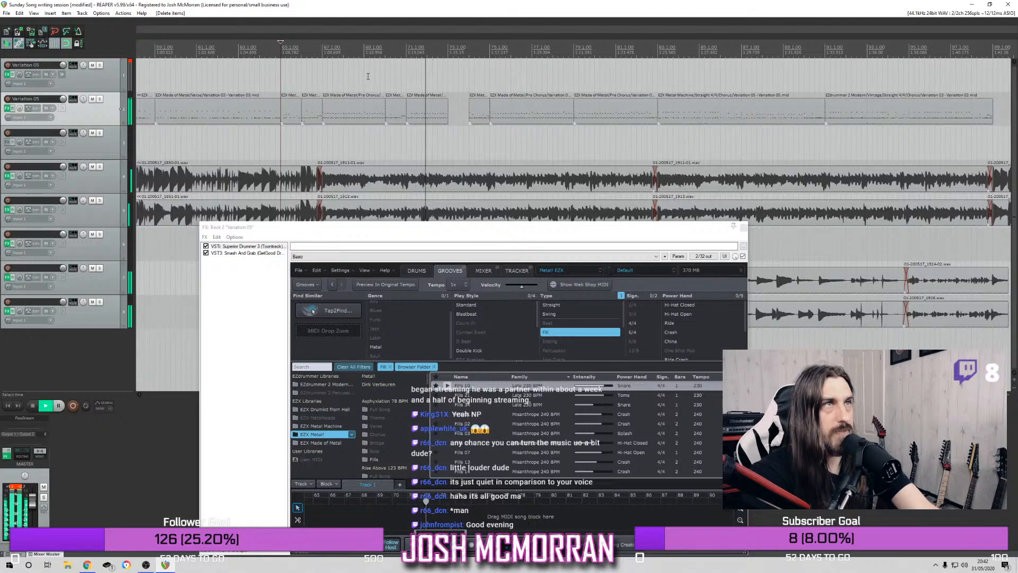
{"action": "key", "text": "space"}
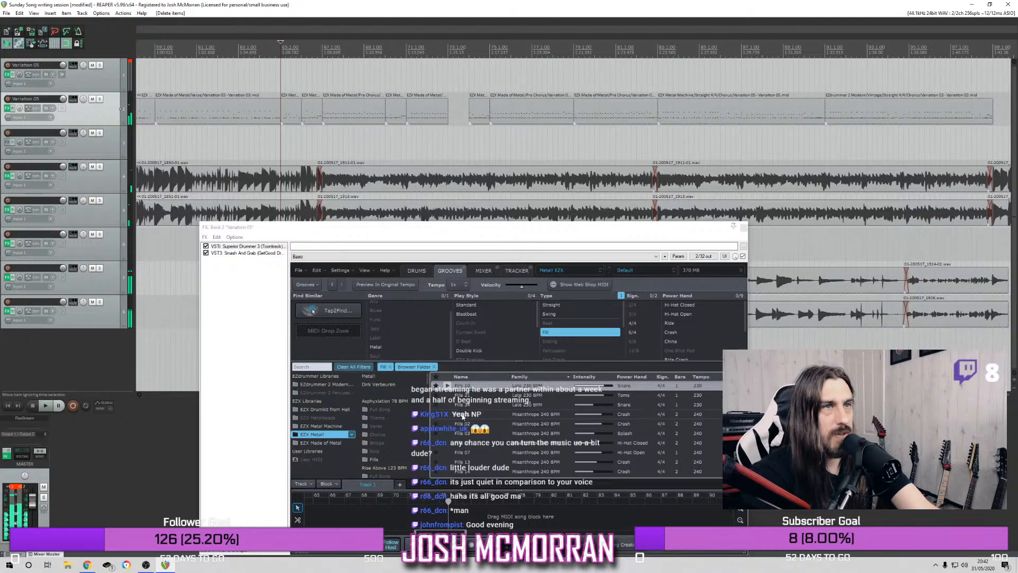
Audition Metal EZX fills and insert a one-bar Late 230 BPM snare fill into the gap at bar 73
{"action": "scroll", "coordinate": [462, 417], "scroll_direction": "up", "scroll_amount": 3}
{"action": "left_click", "coordinate": [445, 390]}
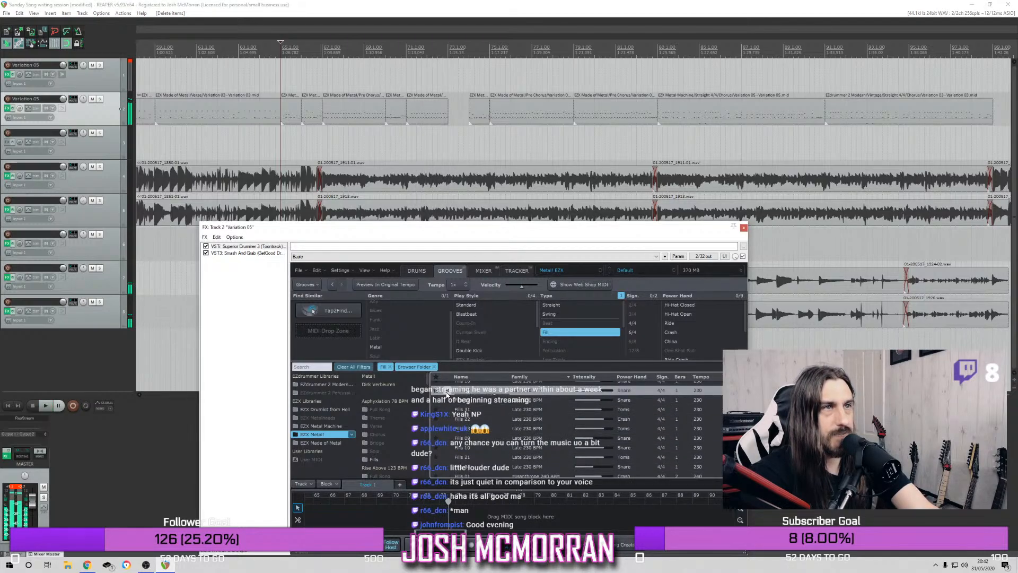
{"action": "left_click_drag", "start_coordinate": [470, 397], "coordinate": [448, 107]}
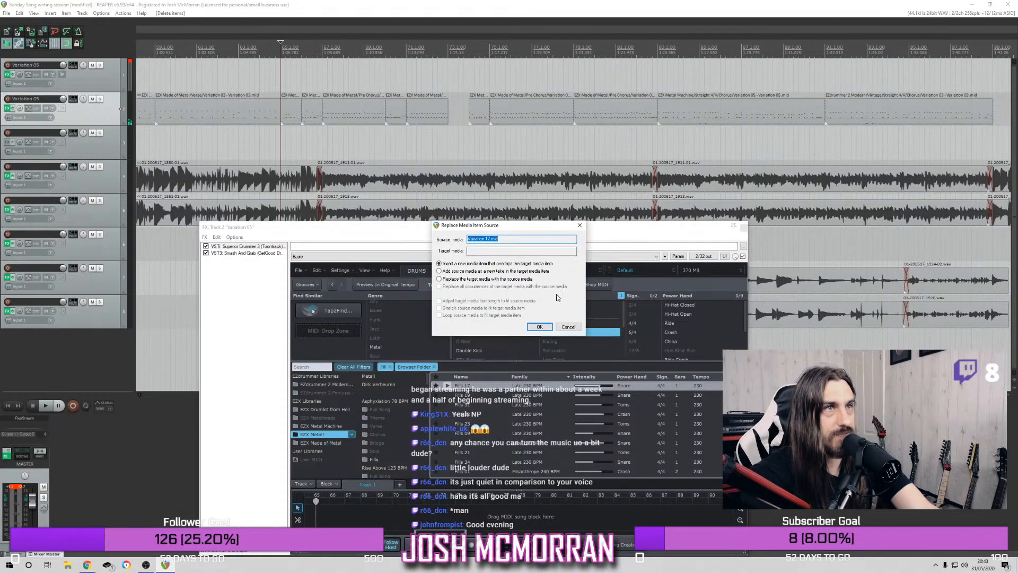
{"action": "left_click", "coordinate": [538, 328]}
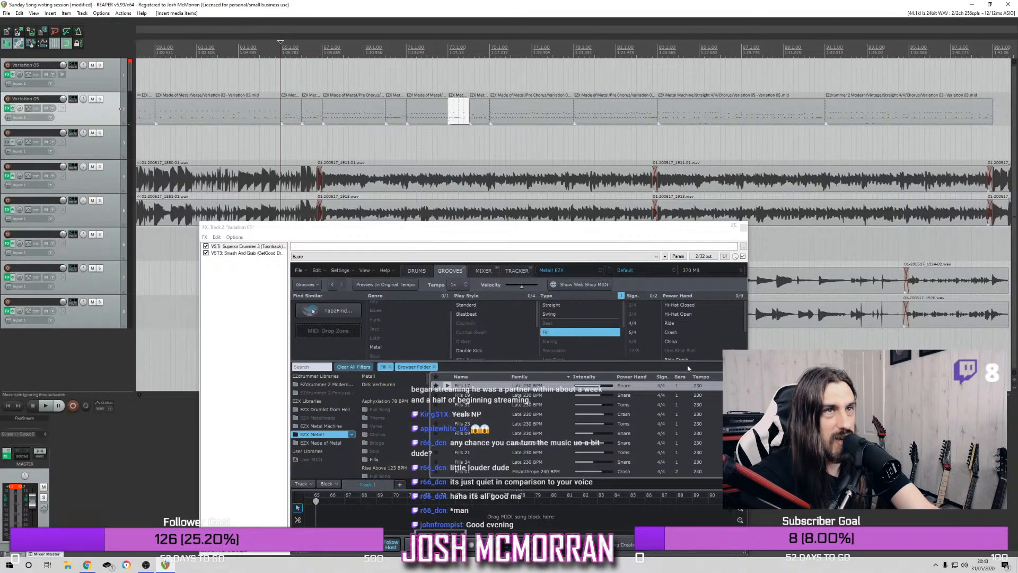
{"action": "left_click", "coordinate": [743, 227]}
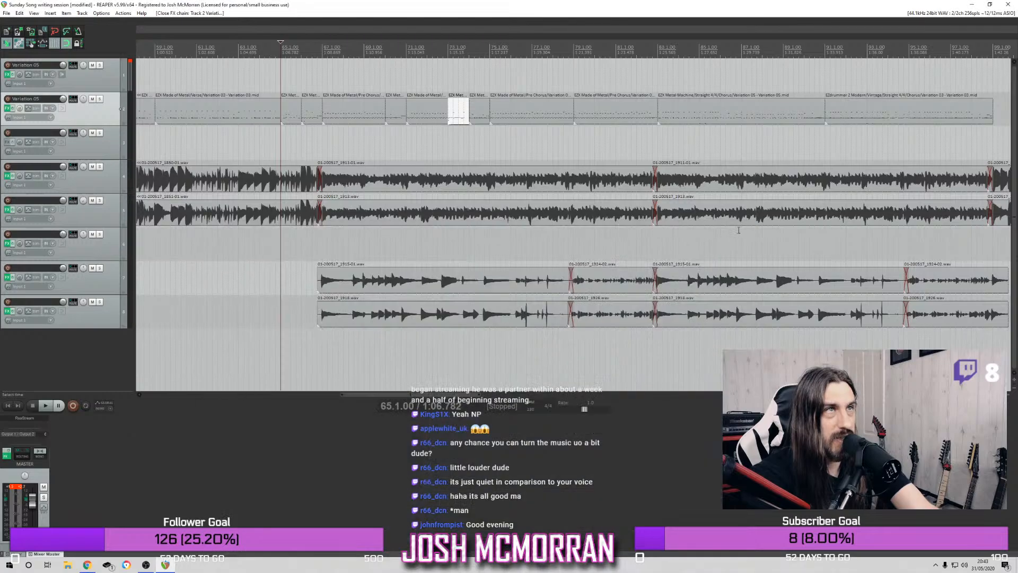
Play the drums from bar 65 and shorten the pre-chorus item ending at bar 79 so it stops at bar 78
{"action": "key", "text": "space"}
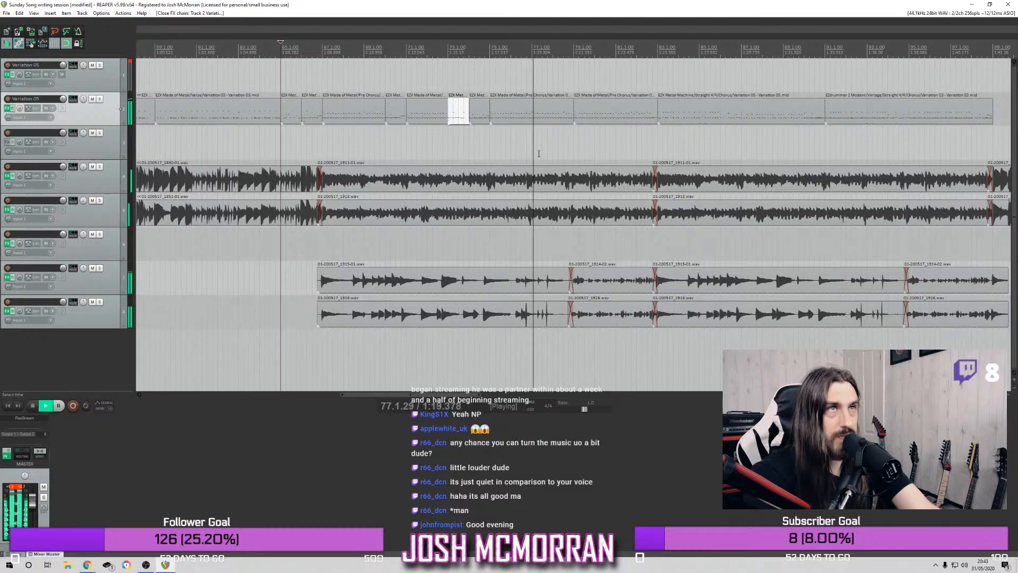
{"action": "key", "text": "space"}
{"action": "left_click_drag", "start_coordinate": [573, 113], "coordinate": [551, 117]}
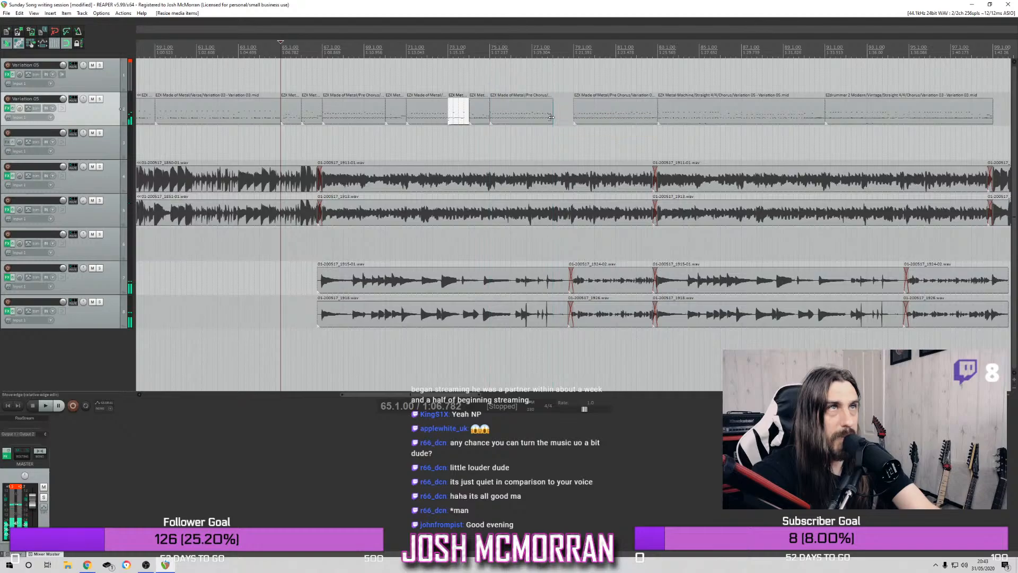
Audition another Late 230 BPM snare fill from Metal EZX and insert it as a new item at bar 78
{"action": "left_click", "coordinate": [549, 51]}
{"action": "left_click", "coordinate": [552, 53]}
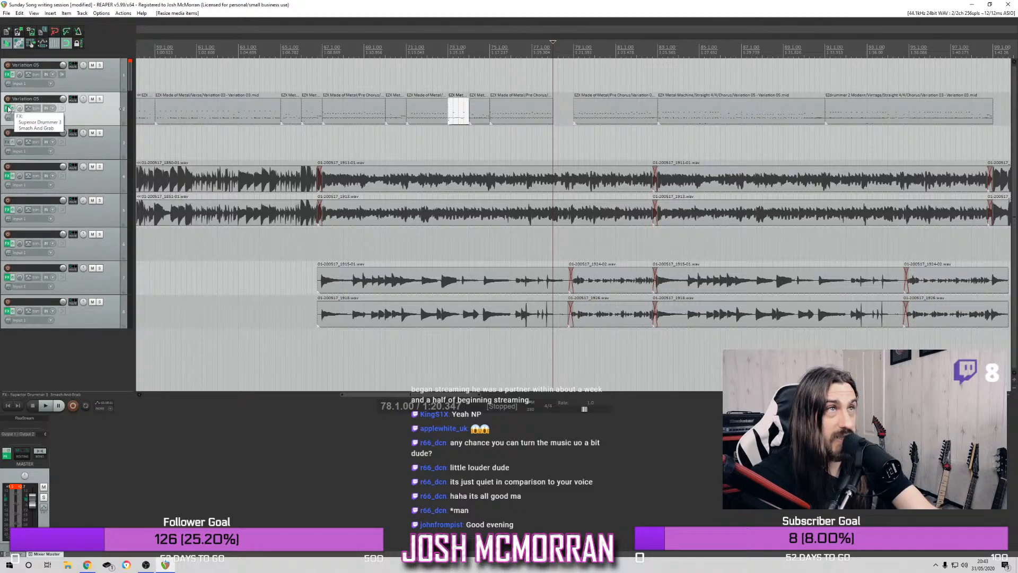
{"action": "left_click", "coordinate": [8, 109]}
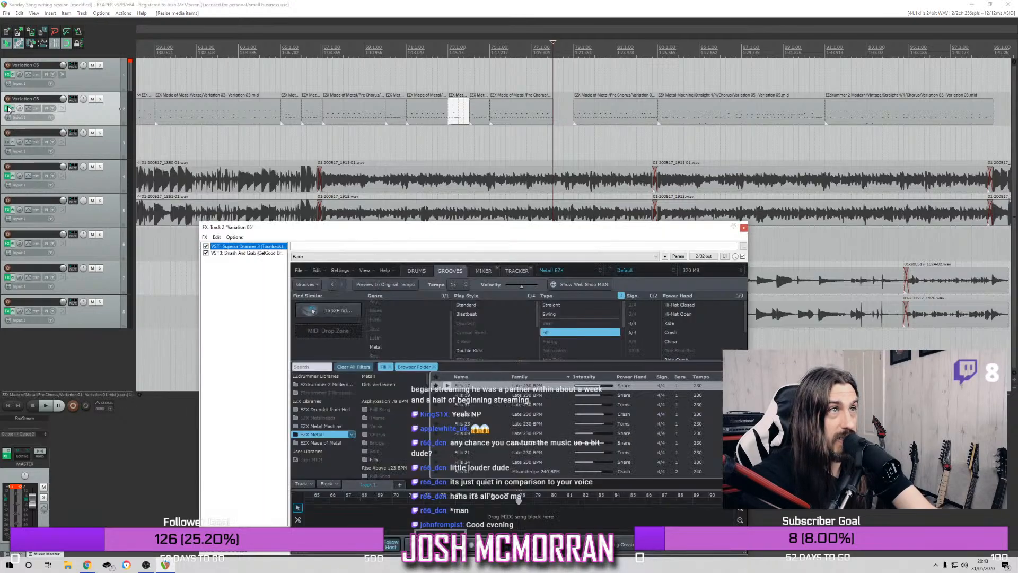
{"action": "left_click", "coordinate": [456, 443]}
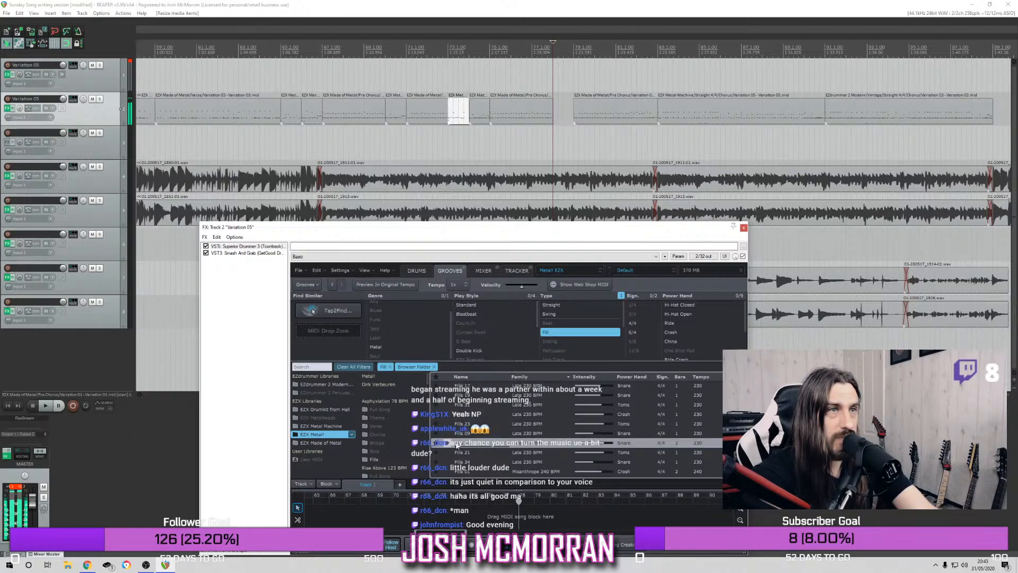
{"action": "left_click_drag", "start_coordinate": [493, 298], "coordinate": [553, 132]}
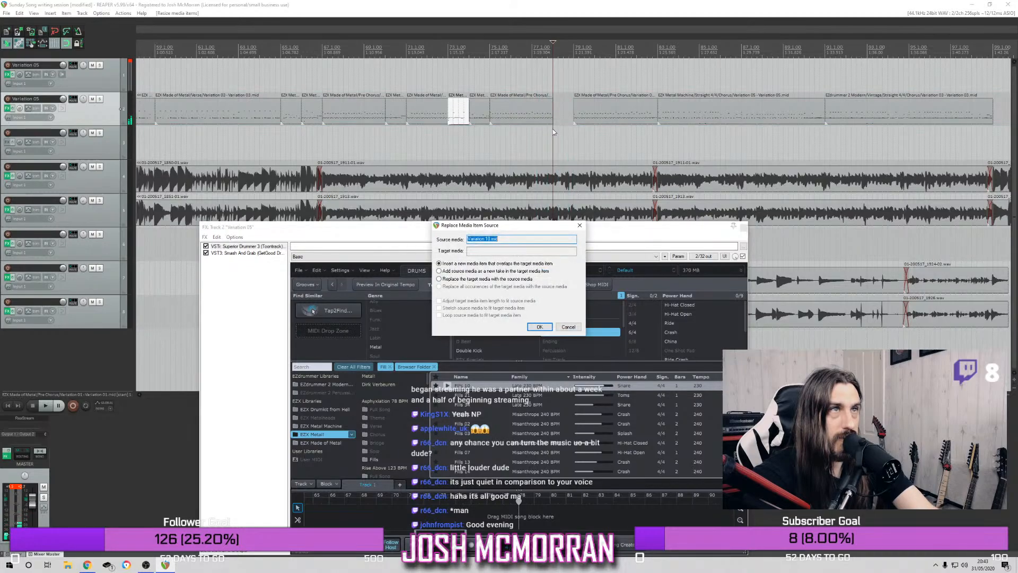
{"action": "left_click", "coordinate": [539, 326]}
{"action": "left_click", "coordinate": [744, 228]}
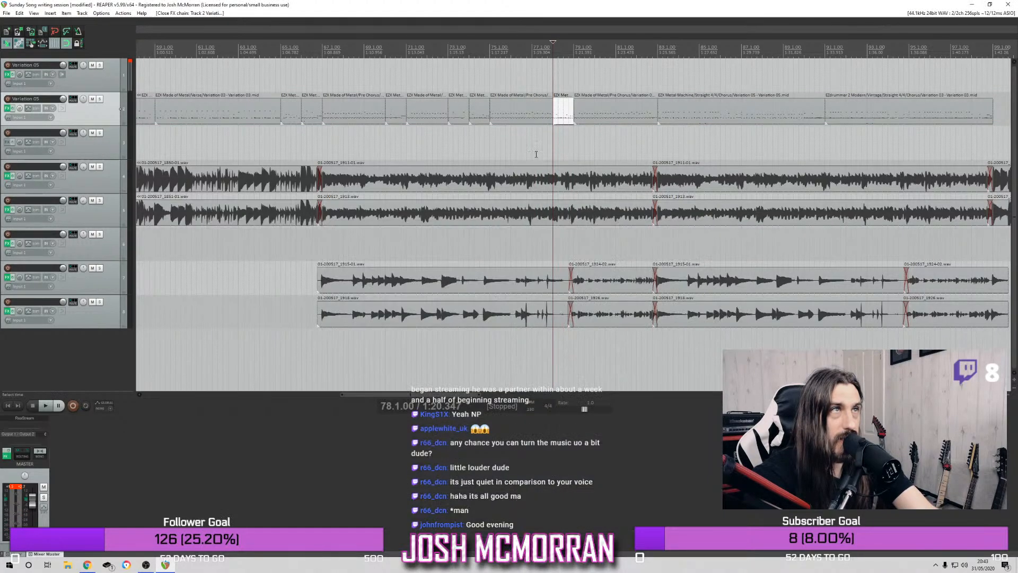
Play the pre-chorus from bar 67 through bar 82 to review the fills at bars 73 and 78
{"action": "left_click", "coordinate": [328, 50]}
{"action": "left_click", "coordinate": [318, 55]}
{"action": "left_click", "coordinate": [321, 54]}
{"action": "key", "text": "space"}
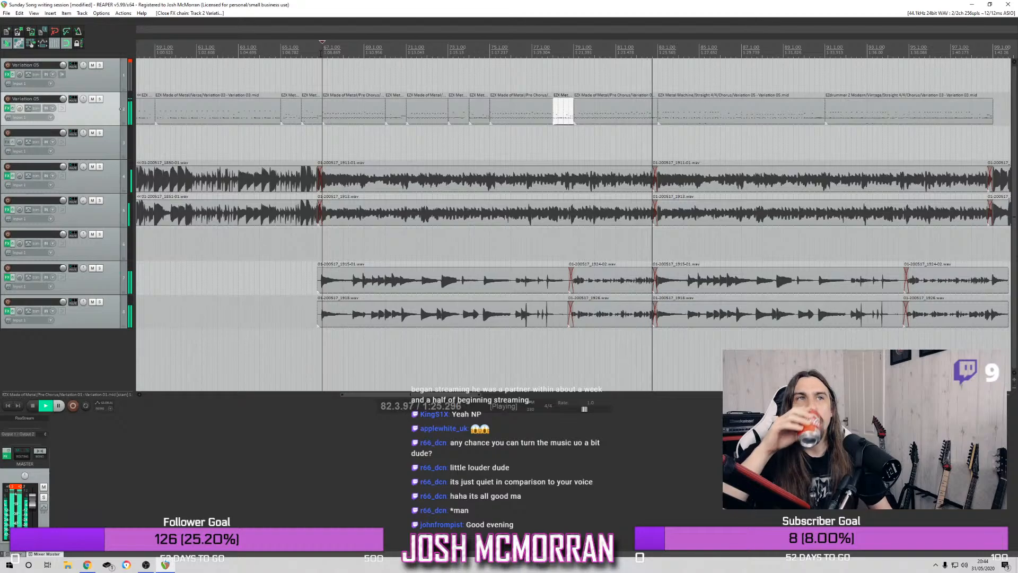
{"action": "key", "text": "space"}
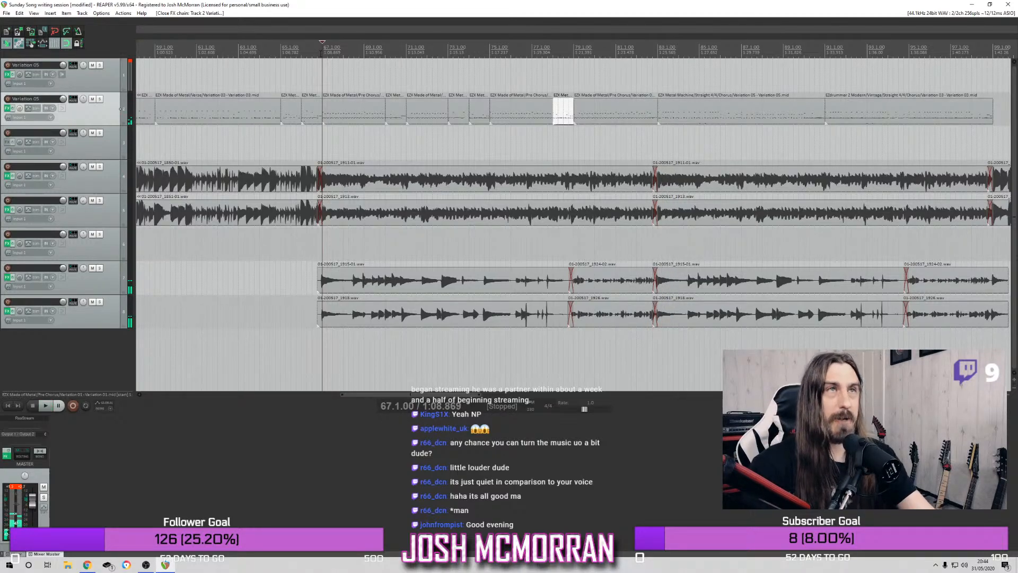
Trim the last half bar off the pre-chorus item before bar 83 and open that item in the MIDI editor
{"action": "left_click_drag", "start_coordinate": [654, 113], "coordinate": [642, 110]}
{"action": "left_click", "coordinate": [615, 118]}
{"action": "double_click", "coordinate": [615, 118]}
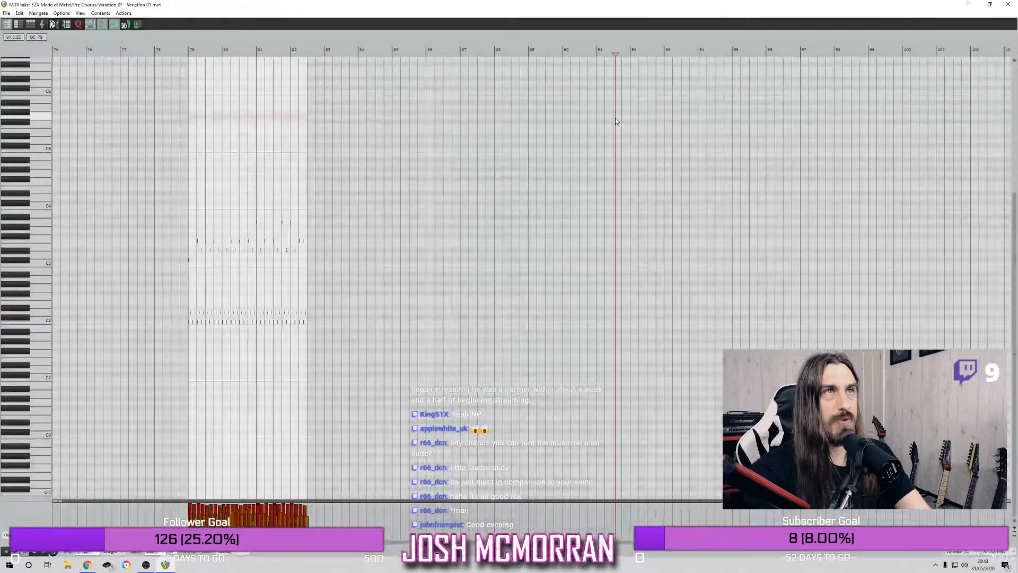
{"action": "scroll", "coordinate": [269, 261], "scroll_direction": "up", "scroll_amount": 3}
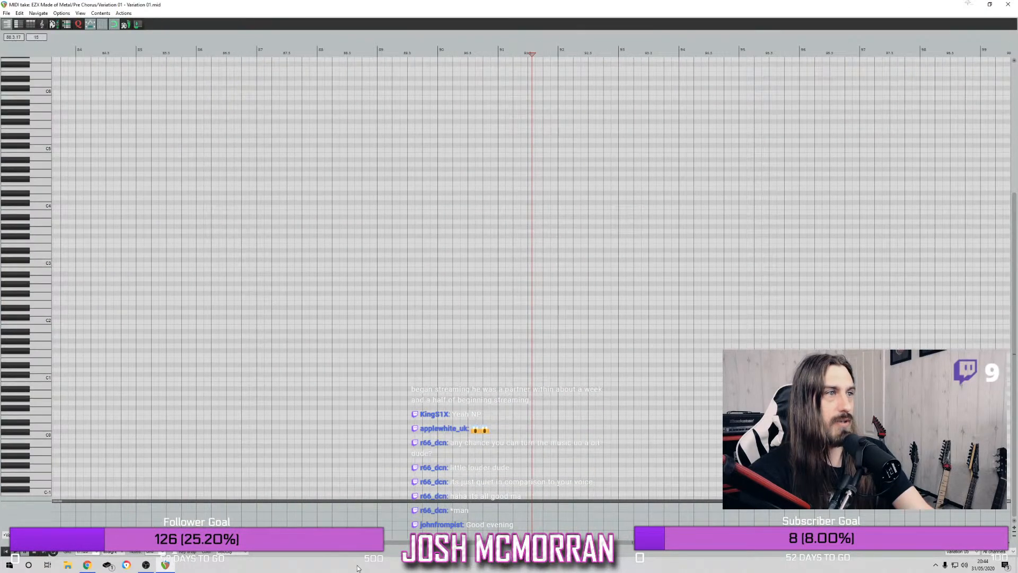
{"action": "left_click_drag", "start_coordinate": [356, 543], "coordinate": [169, 542]}
{"action": "scroll", "coordinate": [49, 237], "scroll_direction": "up", "scroll_amount": 1}
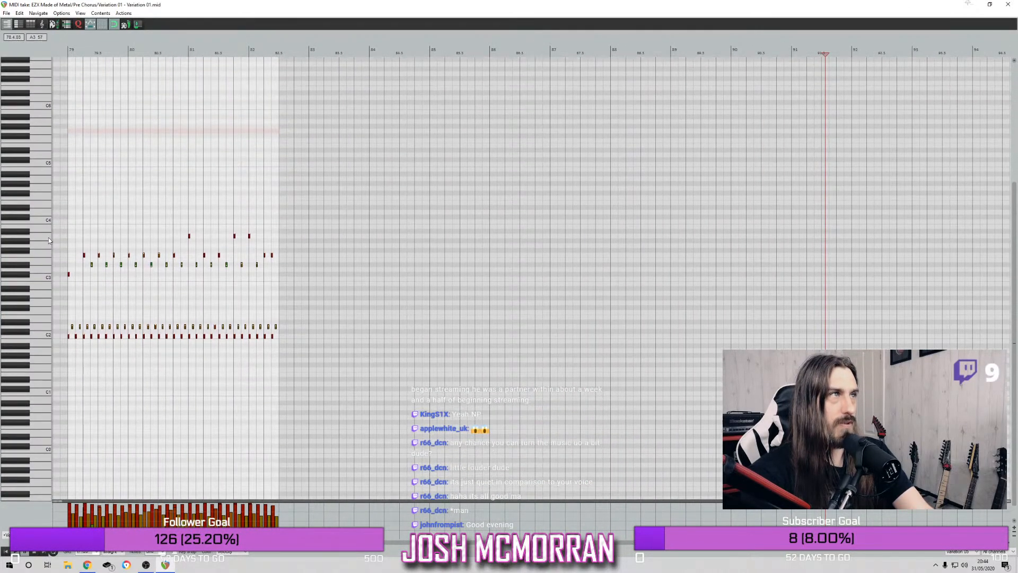
Audition the drum sounds on the piano keys between D3 and G3 to compare cymbal articulations
{"action": "left_click", "coordinate": [46, 269]}
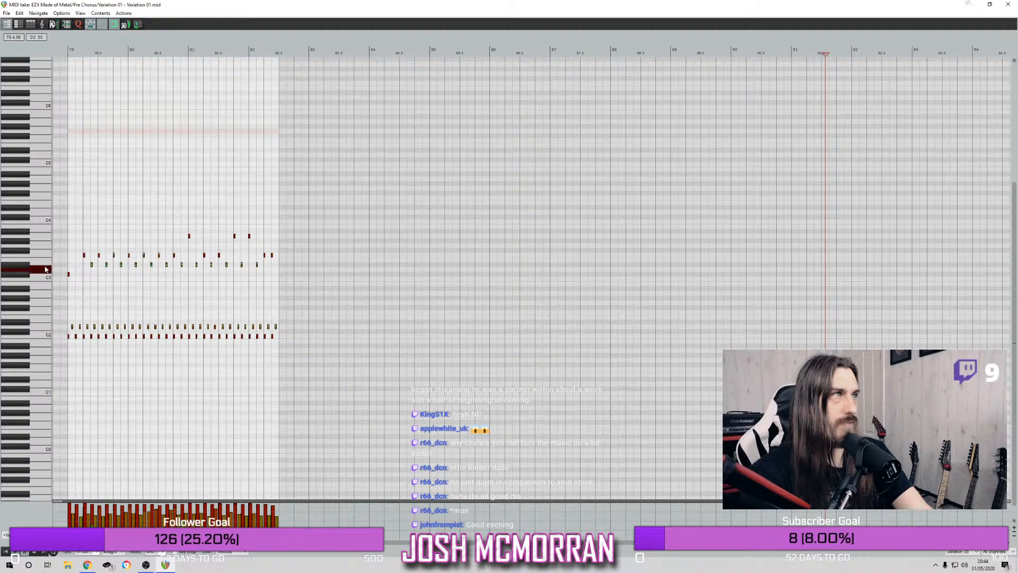
{"action": "left_click", "coordinate": [25, 267]}
{"action": "left_click", "coordinate": [24, 267]}
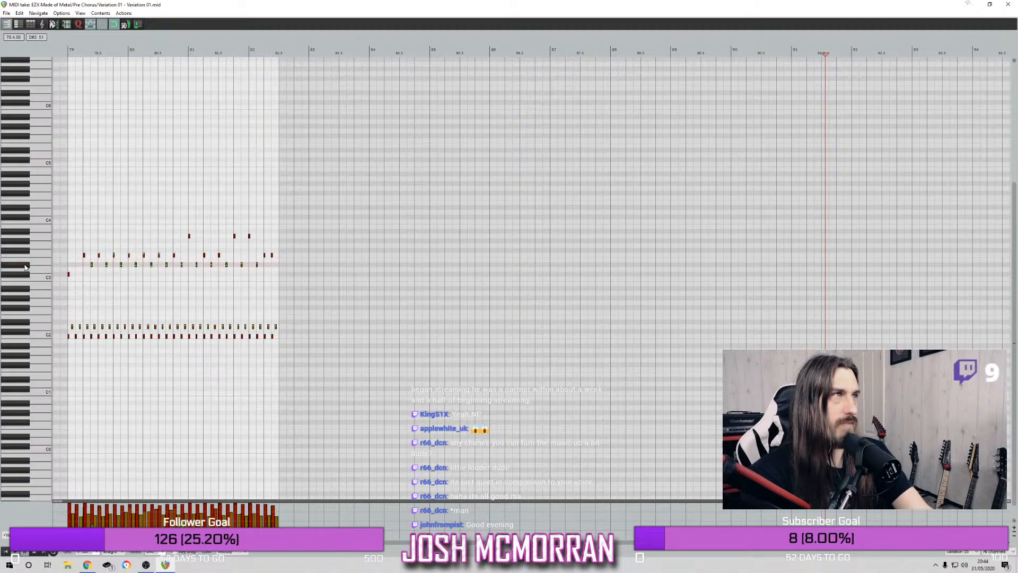
{"action": "left_click", "coordinate": [48, 257]}
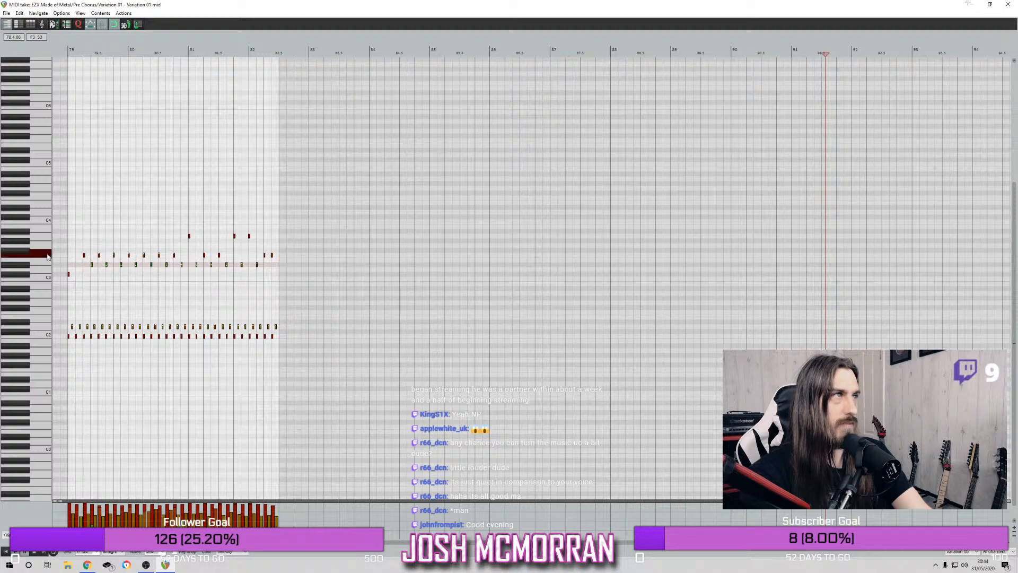
{"action": "left_click", "coordinate": [47, 256]}
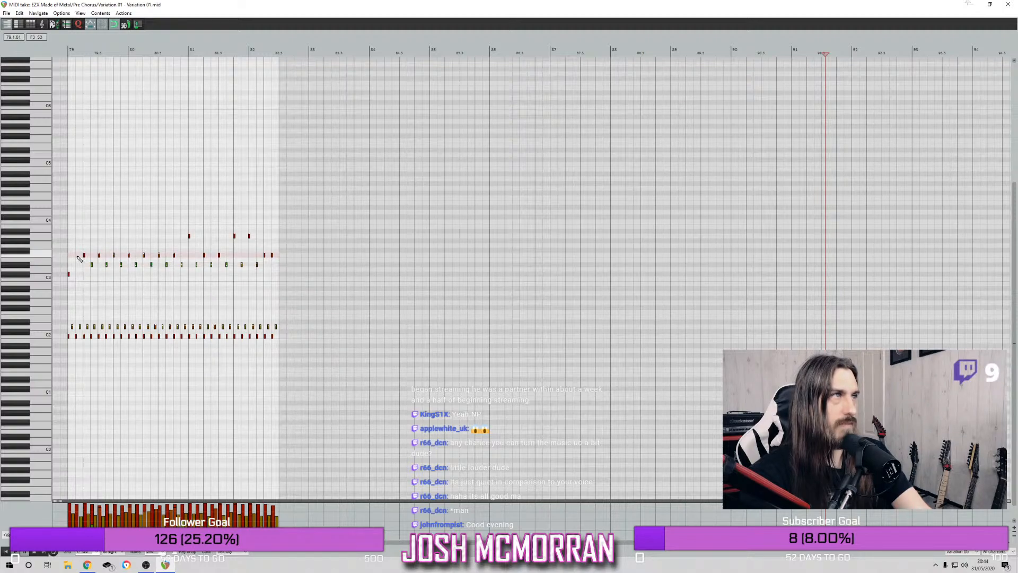
{"action": "left_click", "coordinate": [49, 265]}
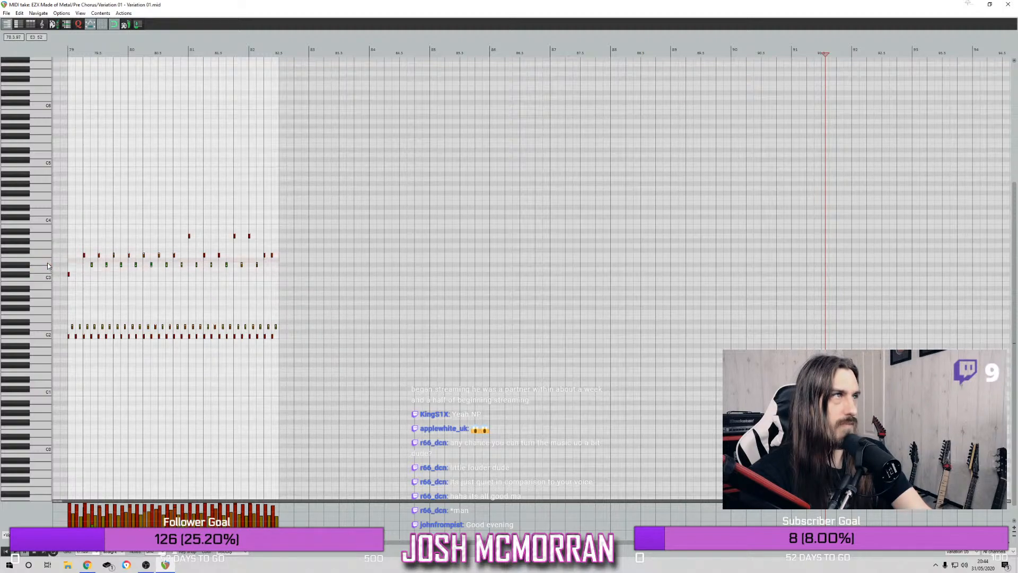
{"action": "left_click", "coordinate": [27, 265]}
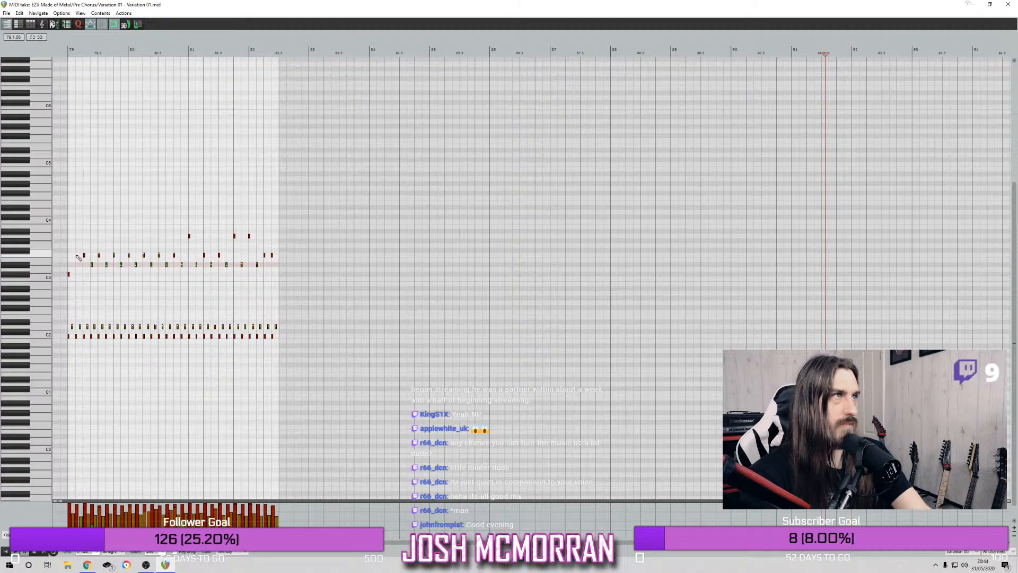
{"action": "left_click", "coordinate": [49, 254]}
{"action": "left_click", "coordinate": [38, 246]}
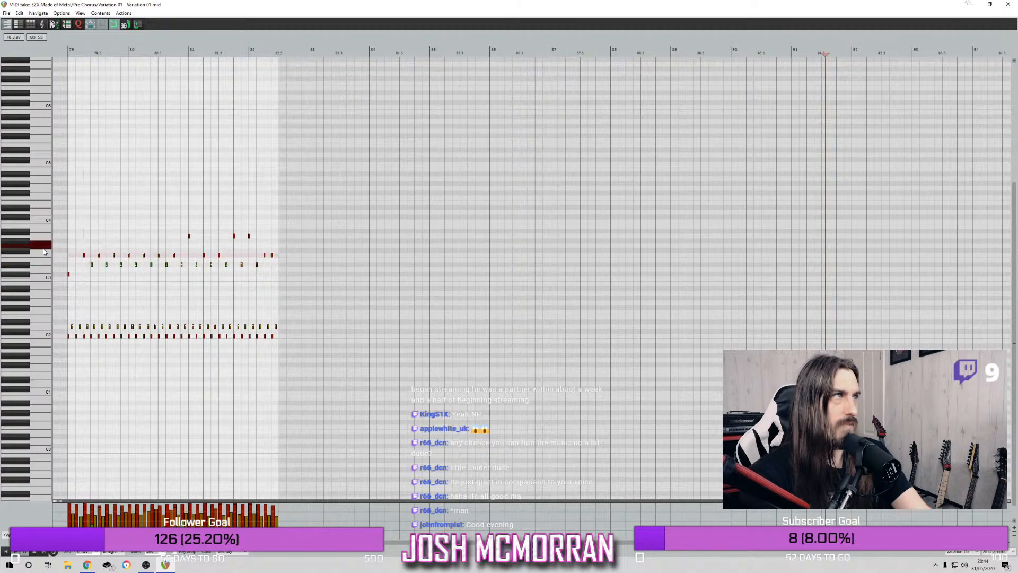
{"action": "left_click", "coordinate": [28, 255]}
{"action": "left_click", "coordinate": [27, 260]}
Select all the F3 notes in the item, move them down to E3 and play from bar 79
{"action": "left_click_drag", "start_coordinate": [81, 256], "coordinate": [279, 260]}
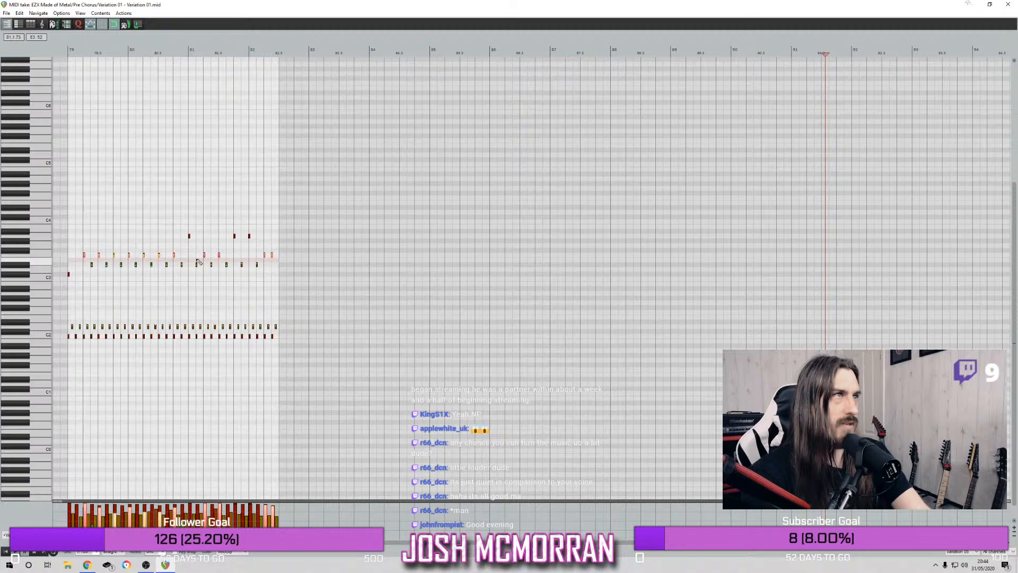
{"action": "left_click", "coordinate": [176, 256]}
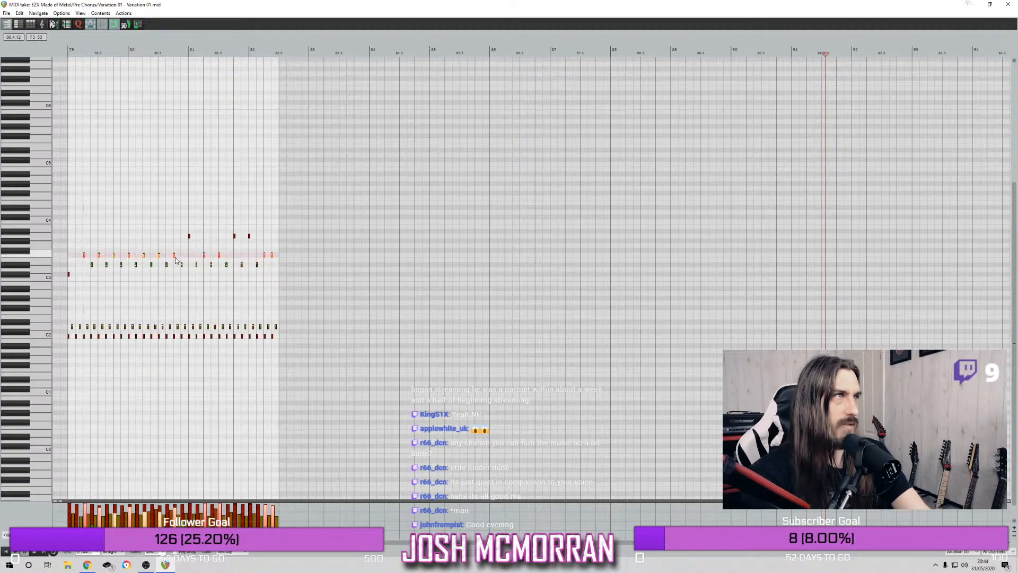
{"action": "left_click_drag", "start_coordinate": [176, 259], "coordinate": [176, 260]}
{"action": "left_click", "coordinate": [69, 52]}
{"action": "key", "text": "space"}
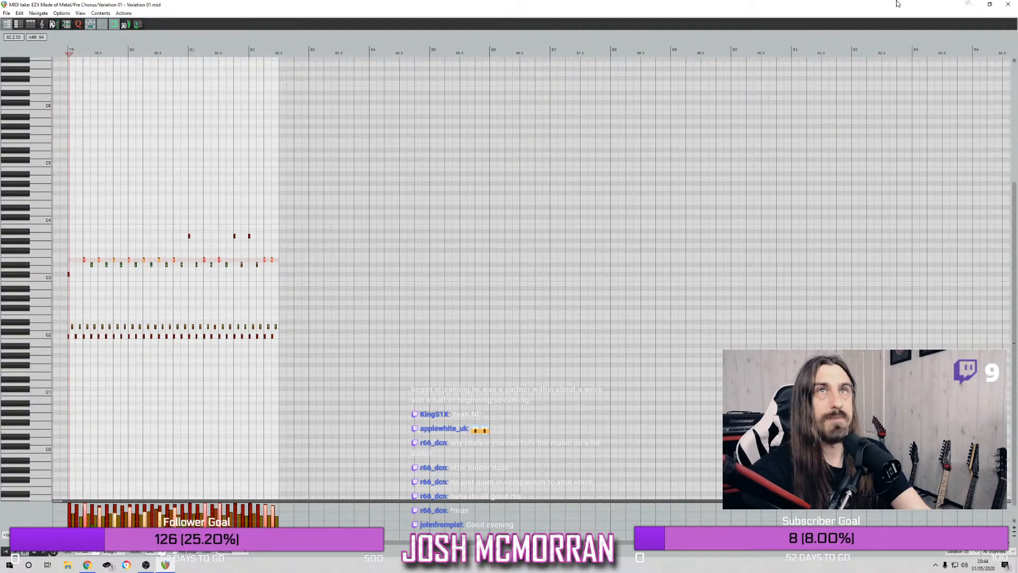
Solo the second drum track in the arrangement and return to the full-size MIDI editor
{"action": "left_click", "coordinate": [989, 4]}
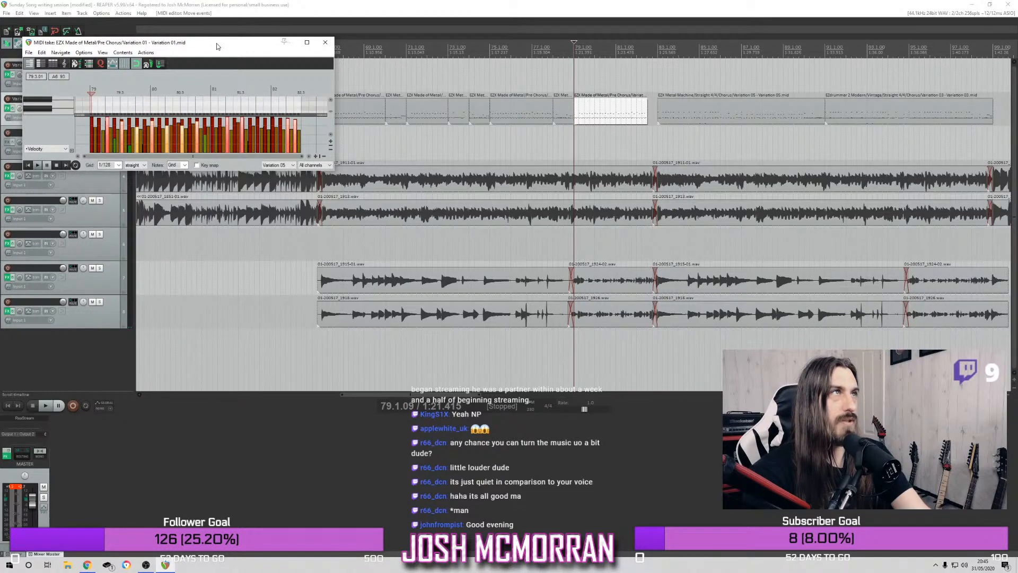
{"action": "left_click_drag", "start_coordinate": [216, 47], "coordinate": [389, 63]}
{"action": "left_click", "coordinate": [100, 99]}
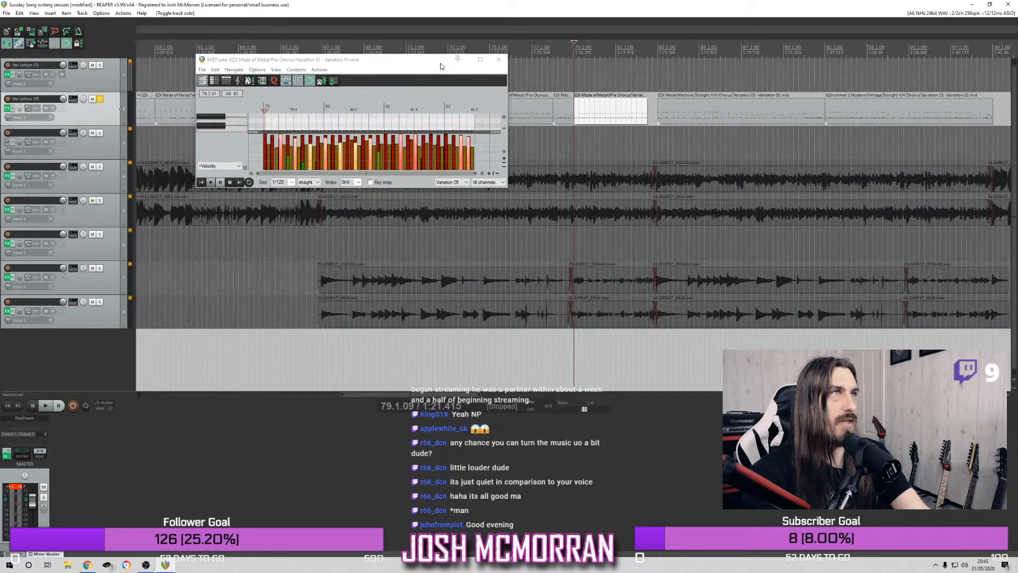
{"action": "left_click", "coordinate": [480, 58]}
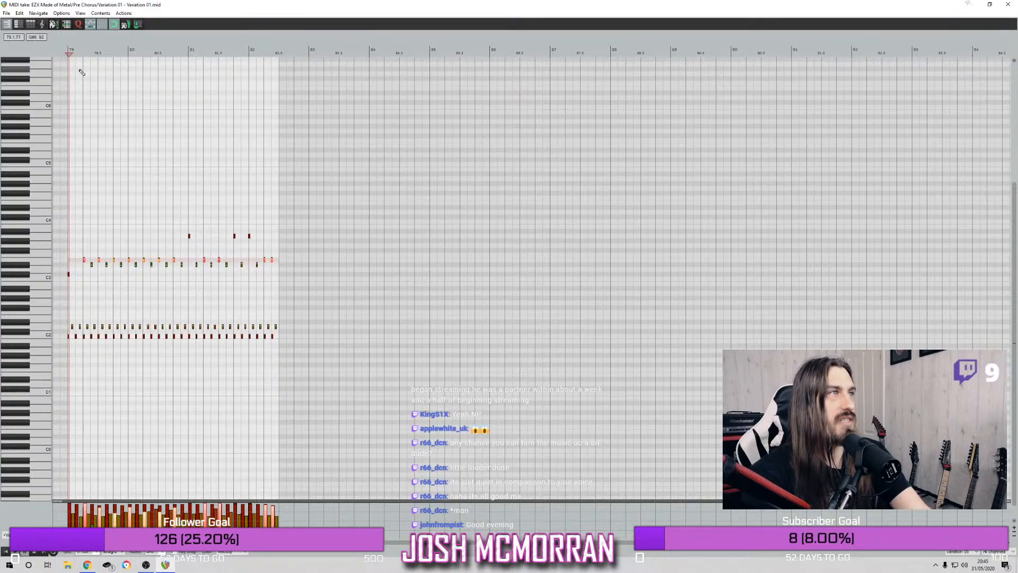
Play the soloed drums from the start of bar 79 to hear the notes moved to E3
{"action": "left_click", "coordinate": [69, 80]}
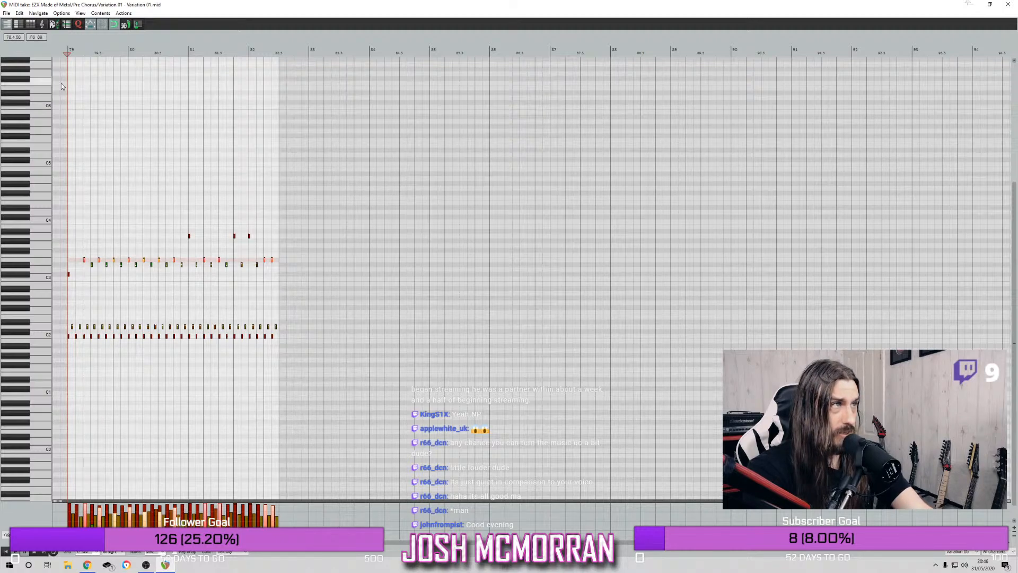
{"action": "scroll", "coordinate": [107, 123], "scroll_direction": "up", "scroll_amount": 2}
{"action": "scroll", "coordinate": [107, 123], "scroll_direction": "down", "scroll_amount": 2}
{"action": "scroll", "coordinate": [102, 123], "scroll_direction": "up", "scroll_amount": 1}
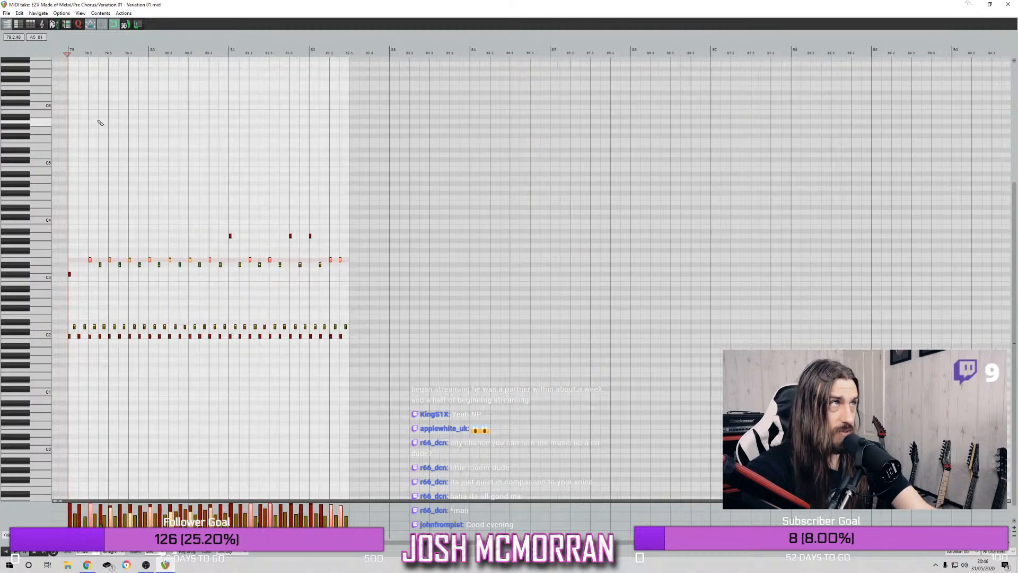
{"action": "scroll", "coordinate": [71, 76], "scroll_direction": "down", "scroll_amount": 1}
{"action": "scroll", "coordinate": [68, 77], "scroll_direction": "up", "scroll_amount": 2}
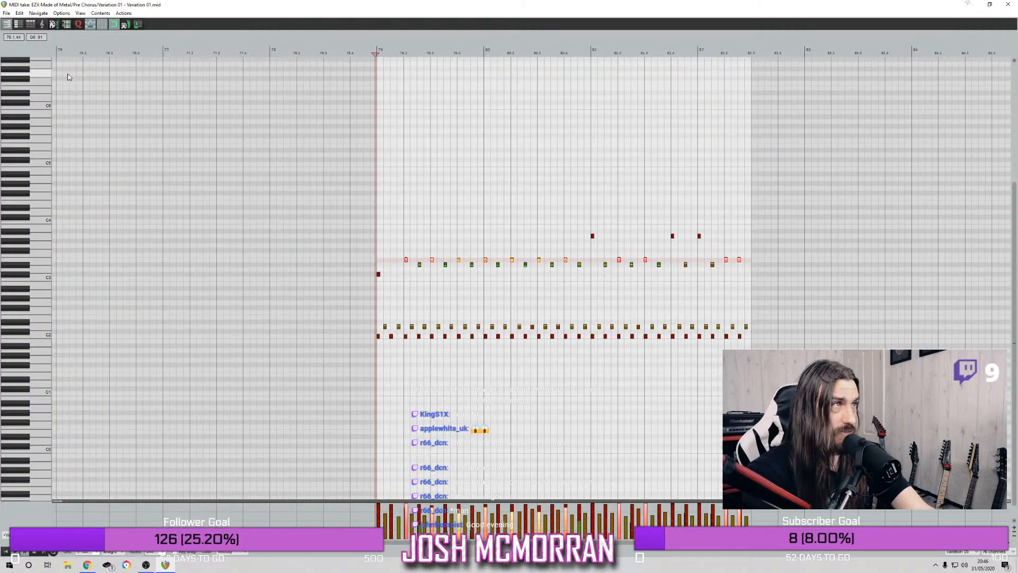
{"action": "scroll", "coordinate": [67, 74], "scroll_direction": "down", "scroll_amount": 2}
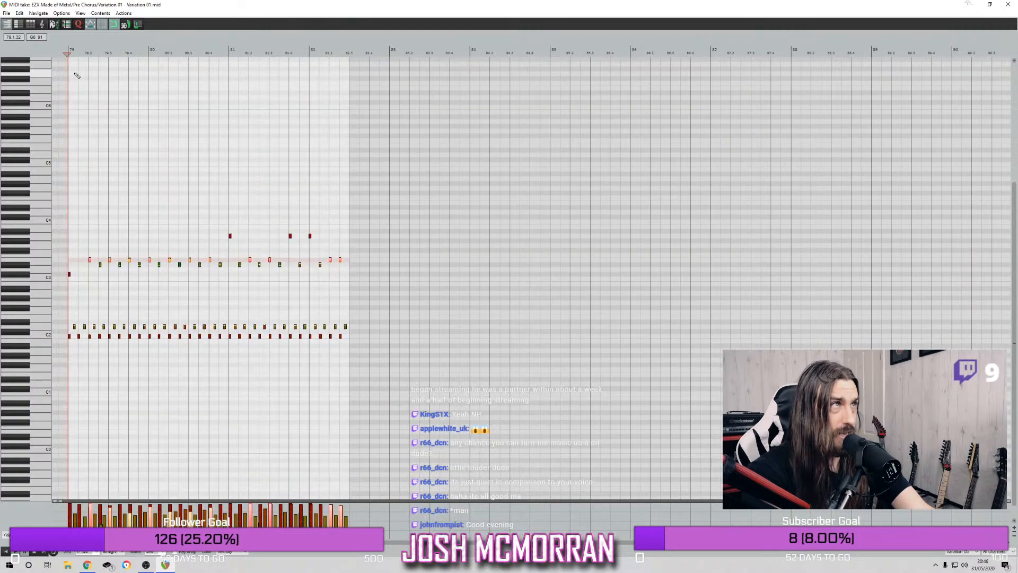
{"action": "key", "text": "space"}
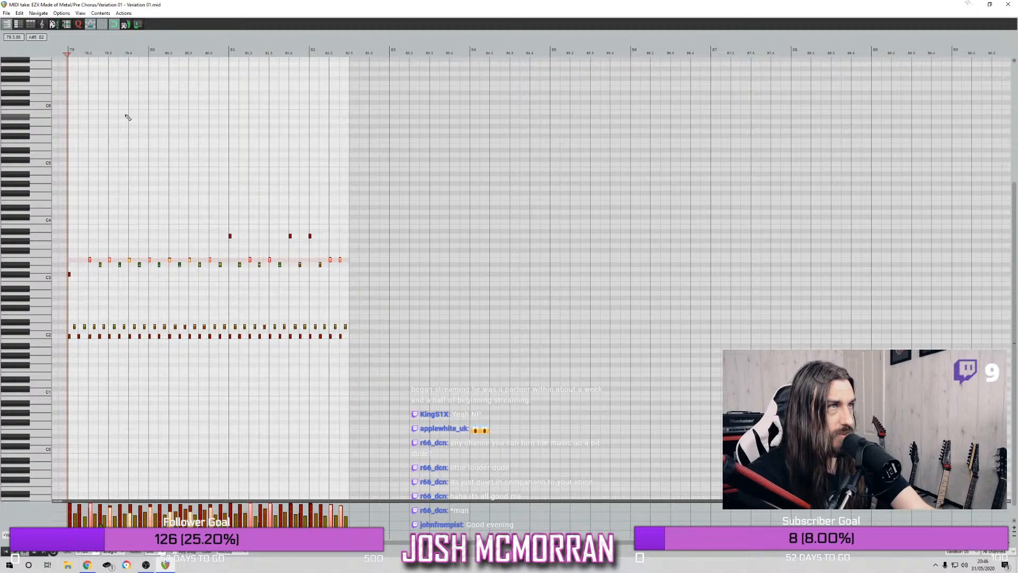
Audition the E3 and D#3 drum sounds on the piano keys to compare the two articulations
{"action": "right_click", "coordinate": [89, 260]}
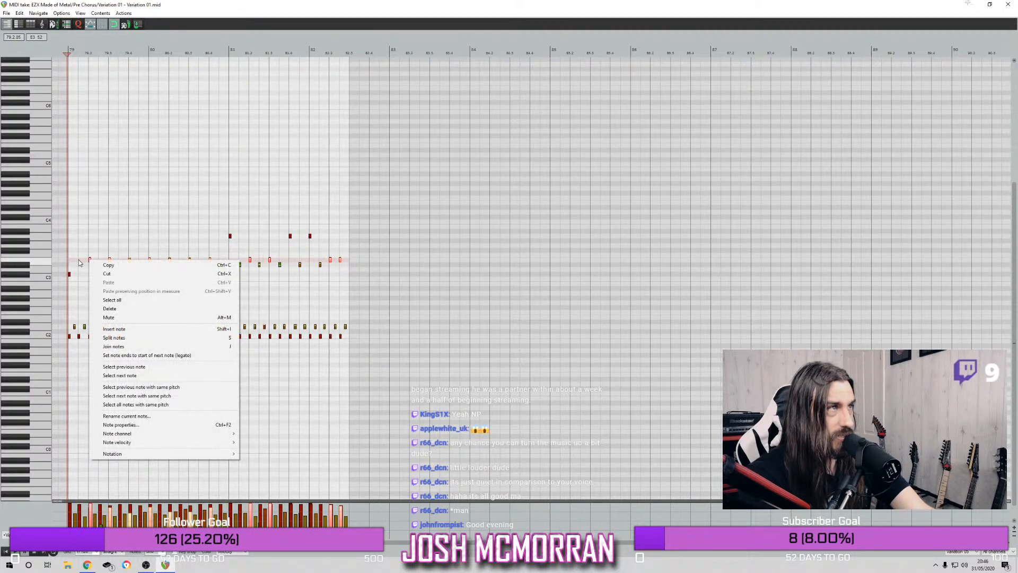
{"action": "left_click", "coordinate": [79, 259]}
{"action": "right_click", "coordinate": [83, 257]}
{"action": "left_click", "coordinate": [47, 262]}
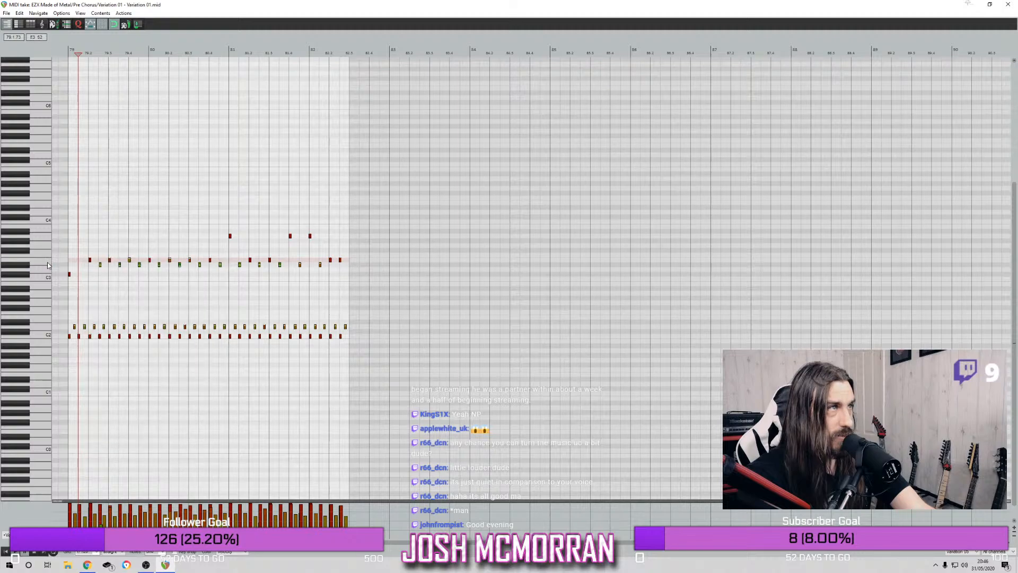
{"action": "left_click", "coordinate": [26, 266]}
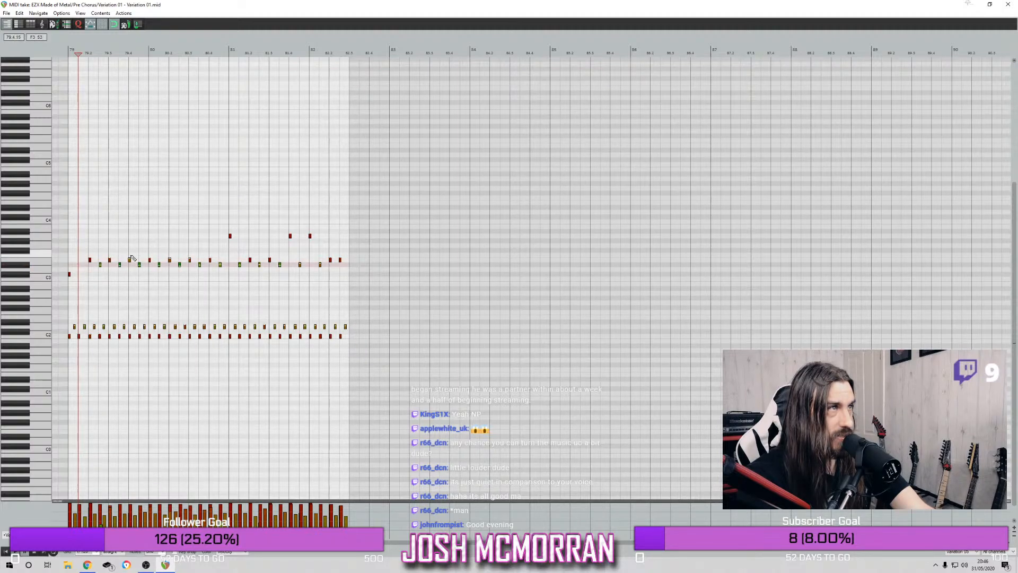
Select all the D#3 notes in the item and move them up to E3, keeping their timing
{"action": "left_click_drag", "start_coordinate": [97, 263], "coordinate": [325, 281]}
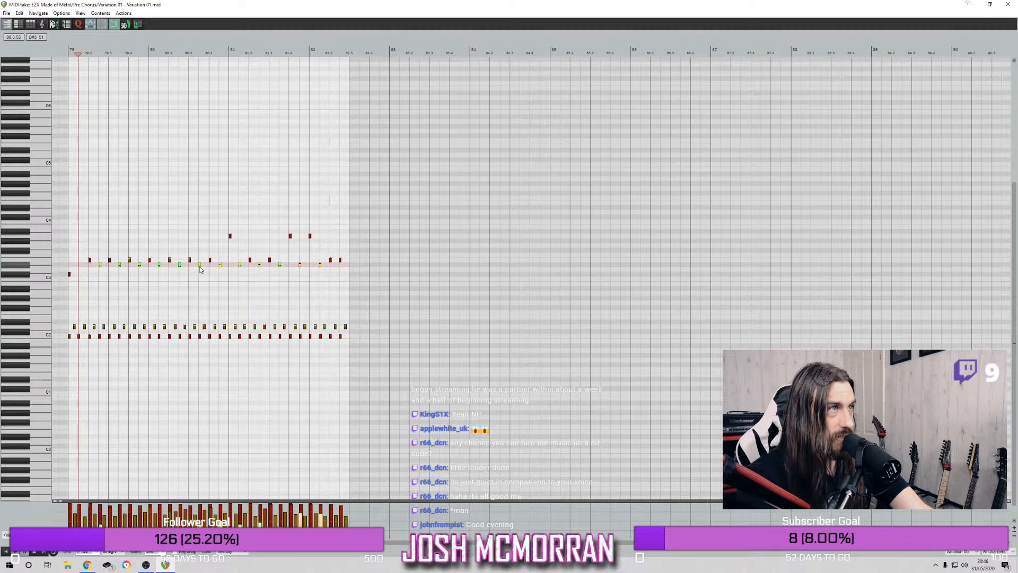
{"action": "left_click_drag", "start_coordinate": [198, 266], "coordinate": [200, 266]}
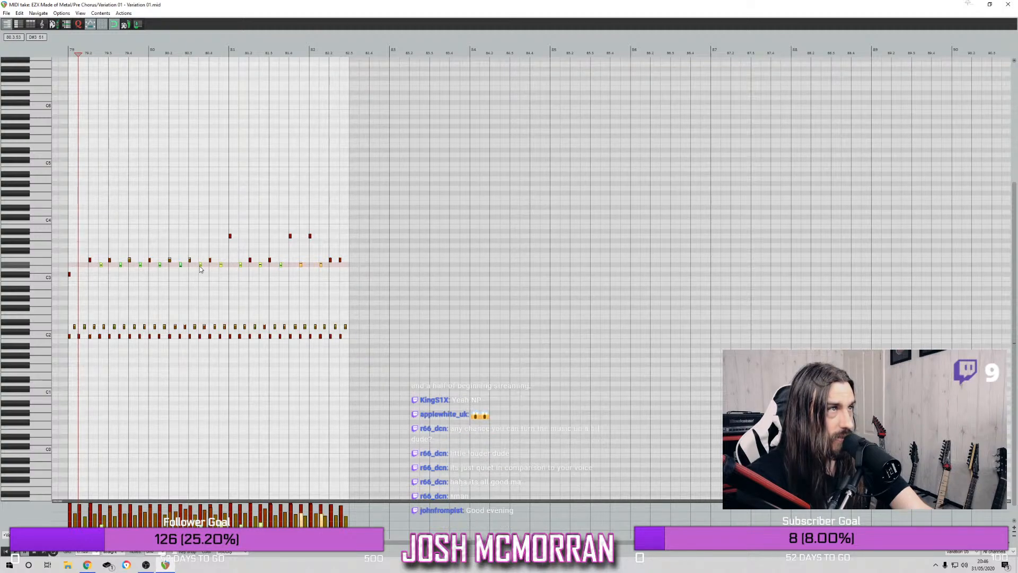
{"action": "left_click", "coordinate": [19, 13]}
{"action": "left_click", "coordinate": [37, 22]}
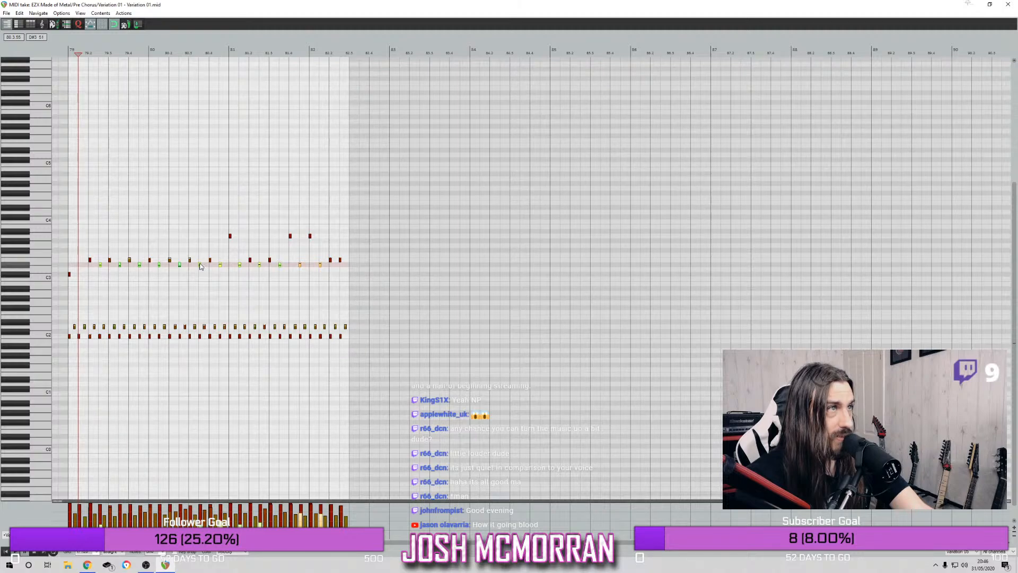
{"action": "left_click_drag", "start_coordinate": [201, 266], "coordinate": [200, 262]}
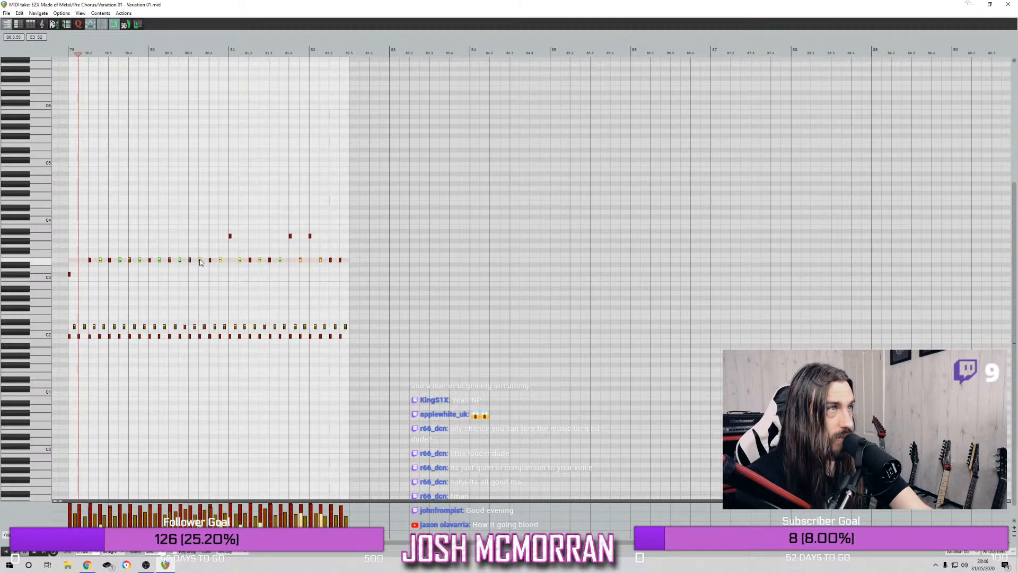
Play the soloed drums from the start of bar 79 to hear all the cymbal hits on E3
{"action": "left_click", "coordinate": [72, 52]}
{"action": "key", "text": "space"}
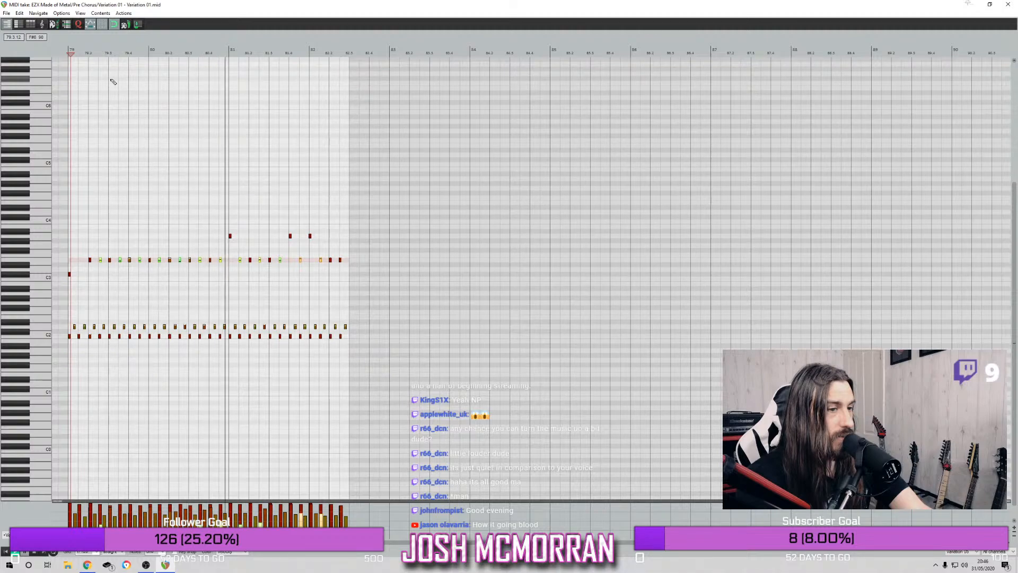
{"action": "key", "text": "space"}
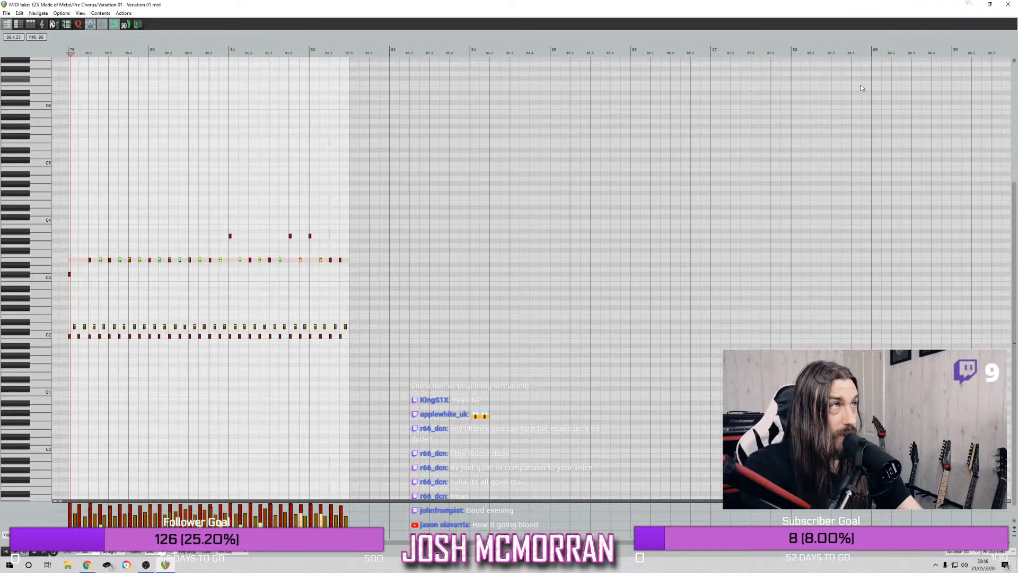
Unsolo the second drum track in the arrangement and play the full mix from bar 67
{"action": "left_click", "coordinate": [1006, 5]}
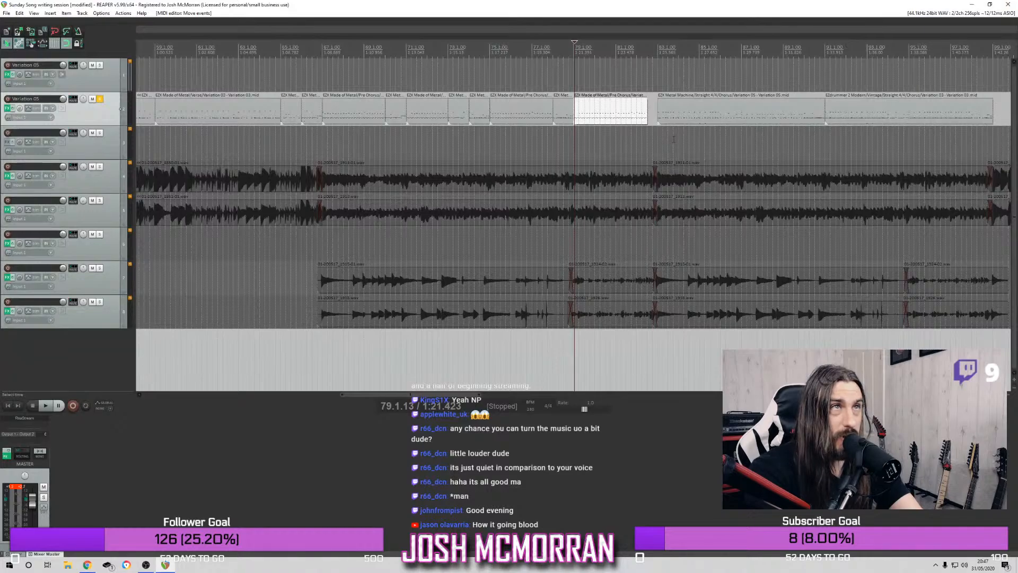
{"action": "left_click", "coordinate": [99, 99]}
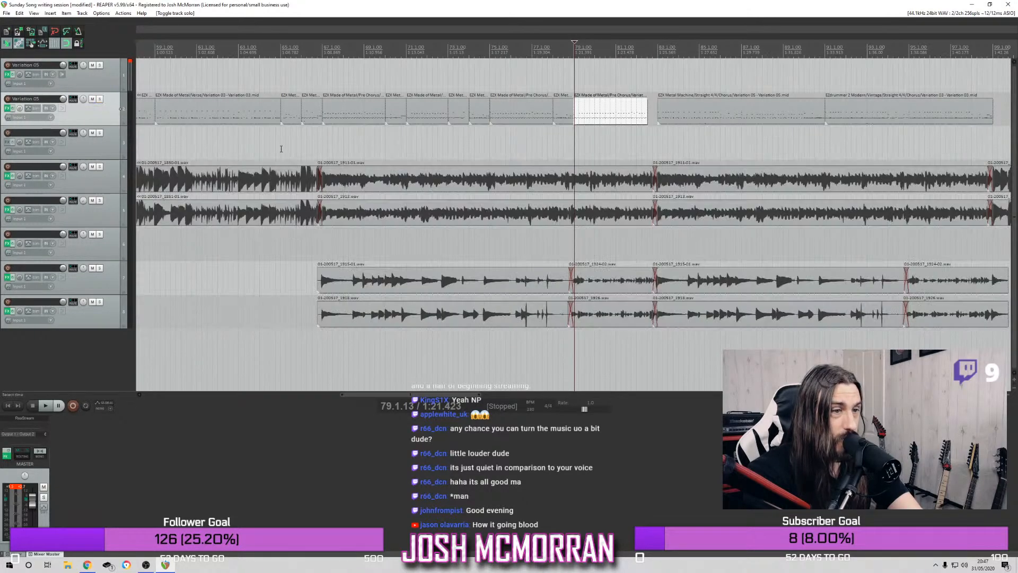
{"action": "scroll", "coordinate": [280, 119], "scroll_direction": "down", "scroll_amount": 5}
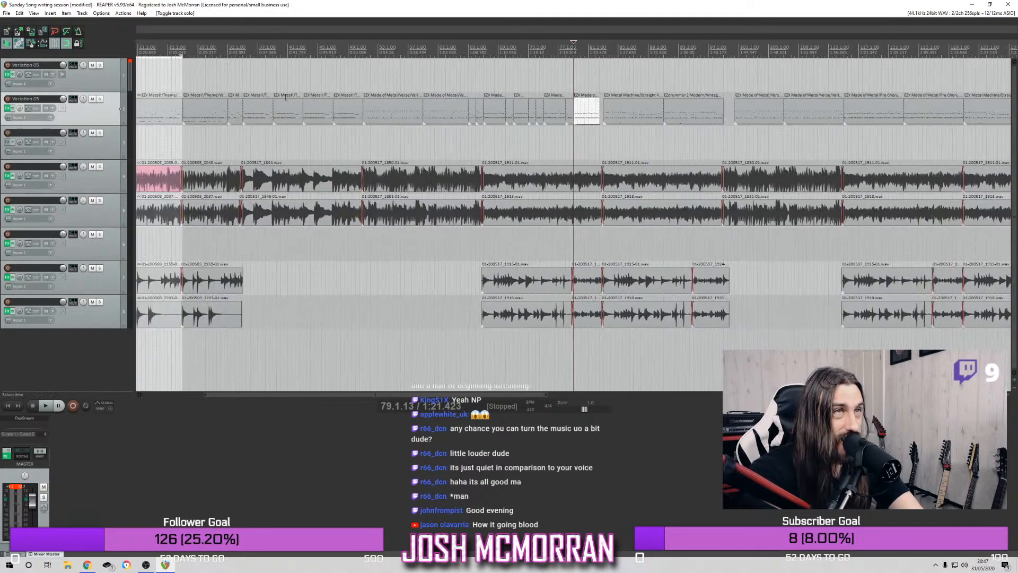
{"action": "left_click", "coordinate": [483, 50]}
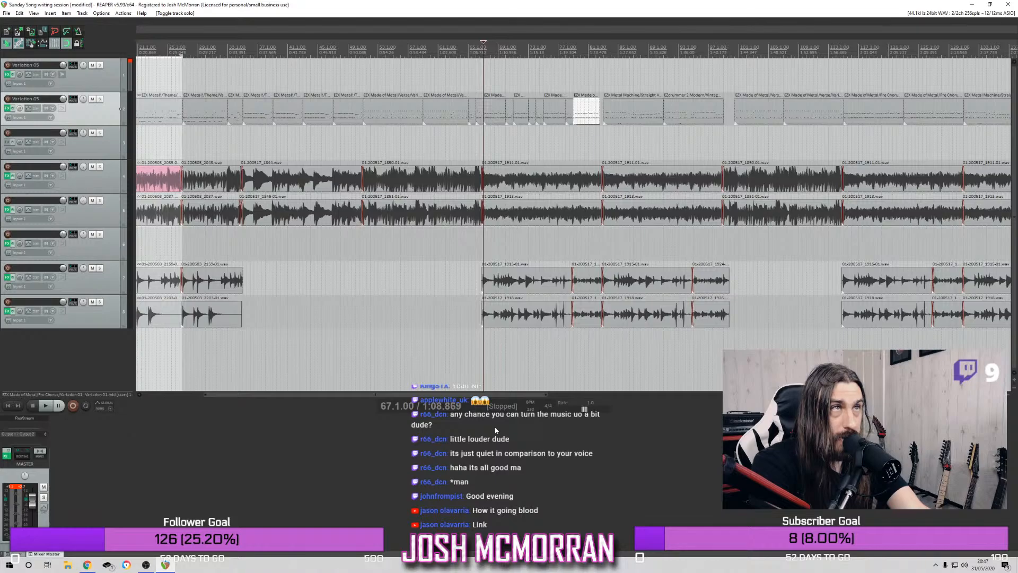
{"action": "key", "text": "space"}
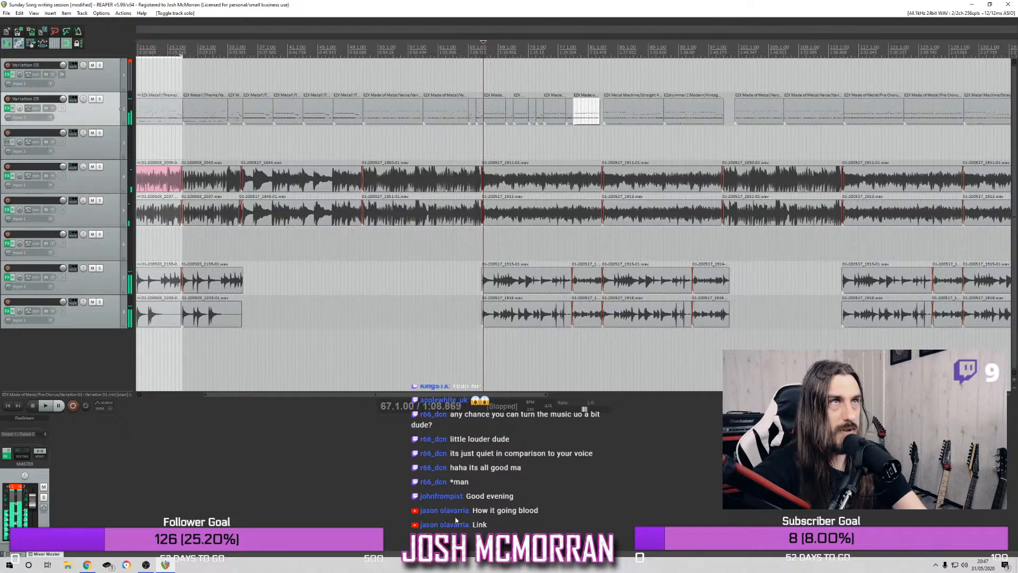
Audition a Late 230 BPM snare fill in the second track's Superior Drummer 3 and insert it on the first track after the pre-chorus
{"action": "left_click", "coordinate": [7, 108]}
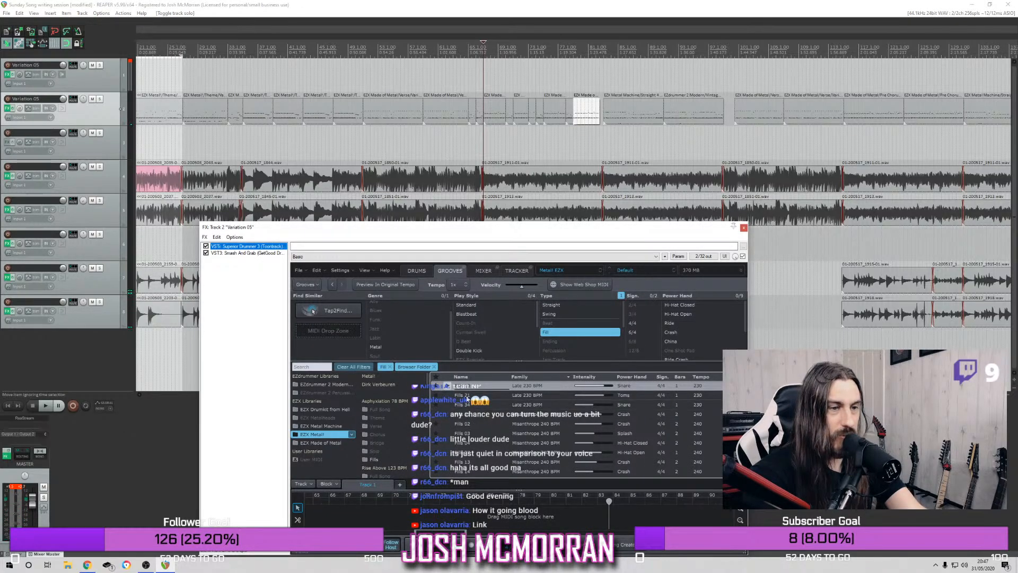
{"action": "left_click", "coordinate": [448, 404]}
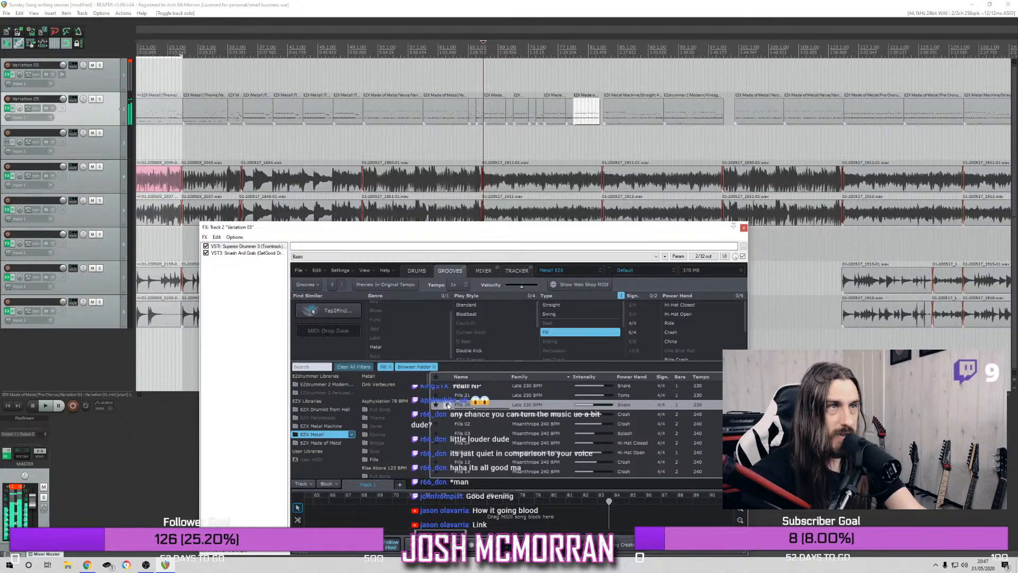
{"action": "key", "text": "space"}
{"action": "left_click_drag", "start_coordinate": [466, 405], "coordinate": [598, 83]}
Trim the end of the inserted fill to the start of the chorus and move it into the gap on the second track
{"action": "scroll", "coordinate": [637, 96], "scroll_direction": "up", "scroll_amount": 3}
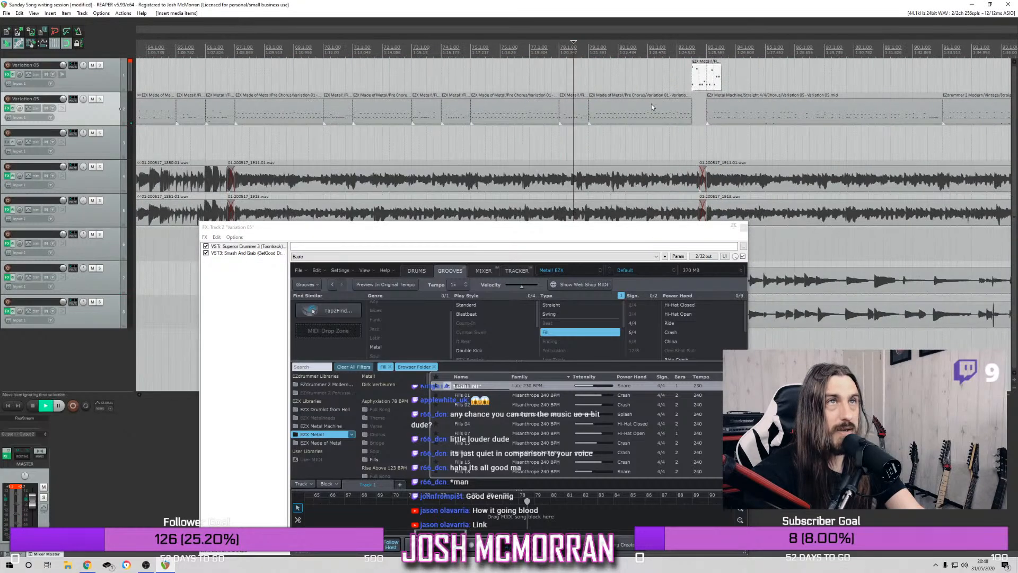
{"action": "left_click_drag", "start_coordinate": [717, 80], "coordinate": [702, 83]}
{"action": "left_click_drag", "start_coordinate": [698, 81], "coordinate": [696, 117]}
Extend the start of the fill back over the end of the pre-chorus item while playing the transition from bar 78
{"action": "left_click", "coordinate": [566, 48]}
{"action": "key", "text": "space"}
{"action": "left_click_drag", "start_coordinate": [688, 109], "coordinate": [677, 112]}
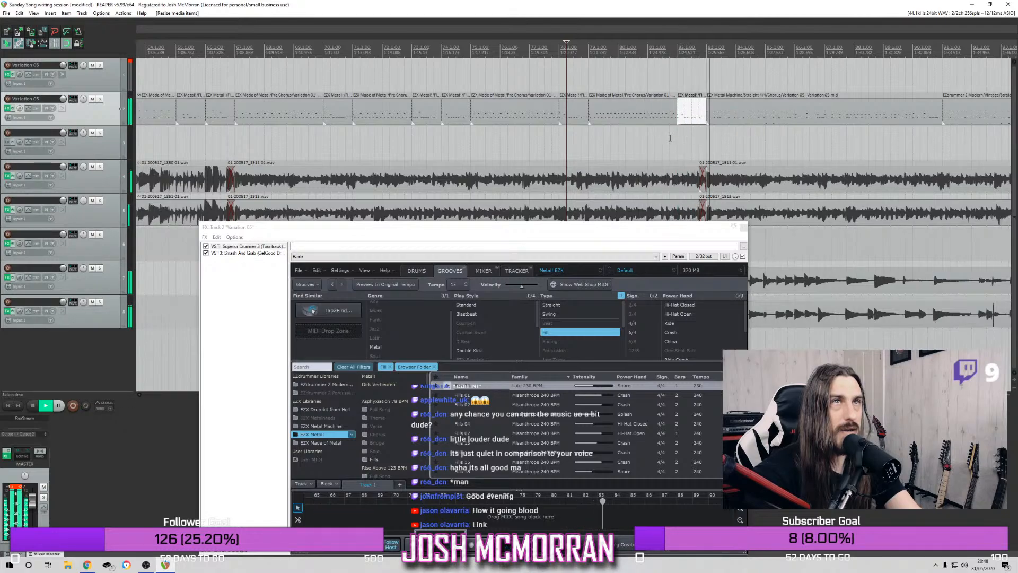
{"action": "key", "text": "space"}
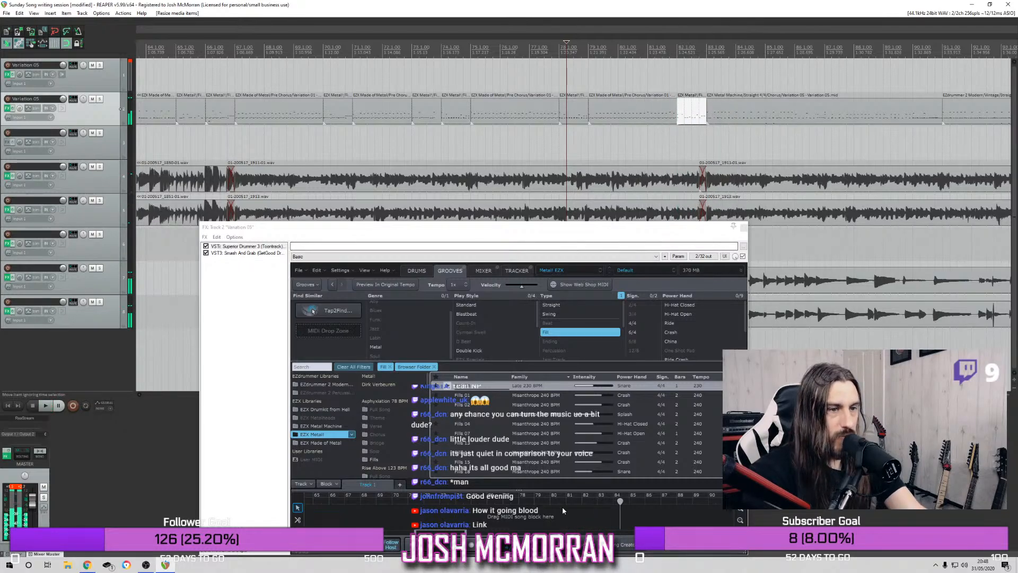
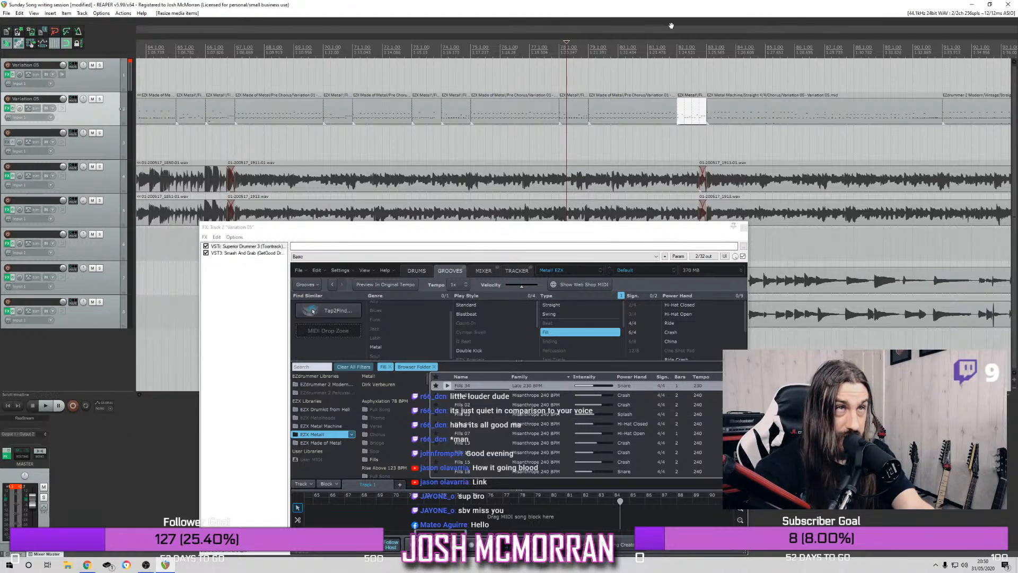
Play the full mix from bar 78 through the newly placed fill into the chorus
{"action": "left_click", "coordinate": [559, 51]}
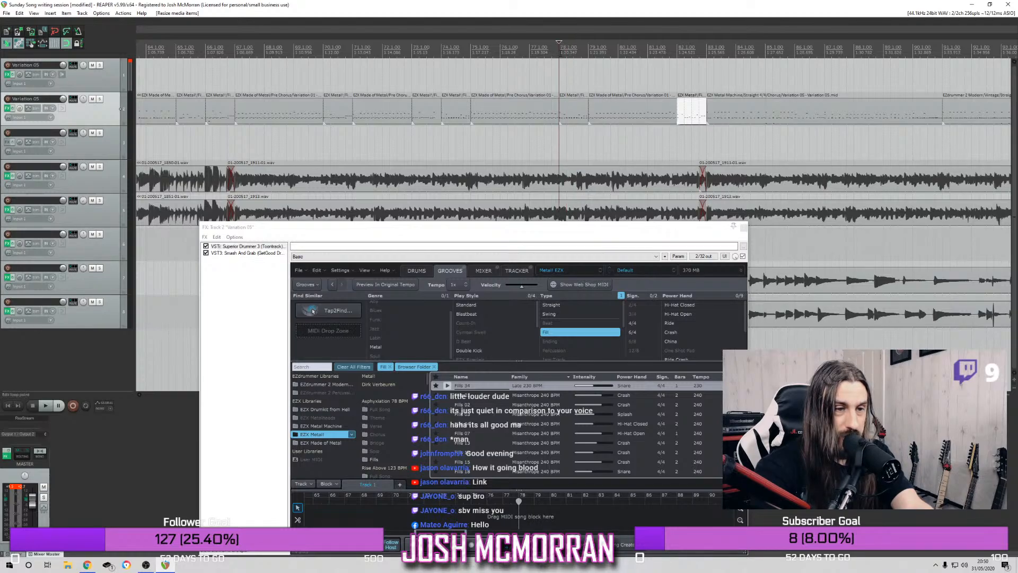
{"action": "key", "text": "space"}
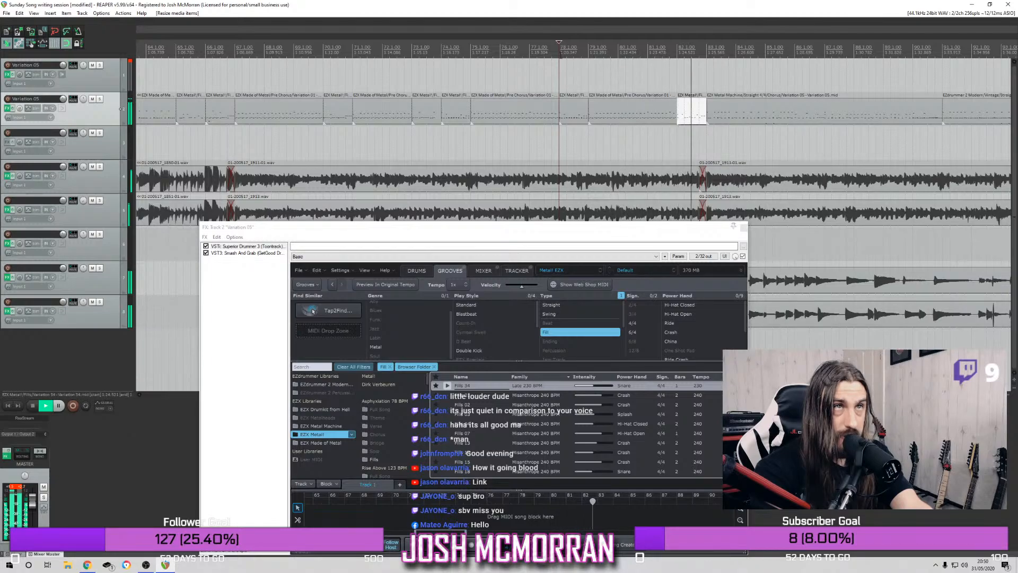
{"action": "key", "text": "space"}
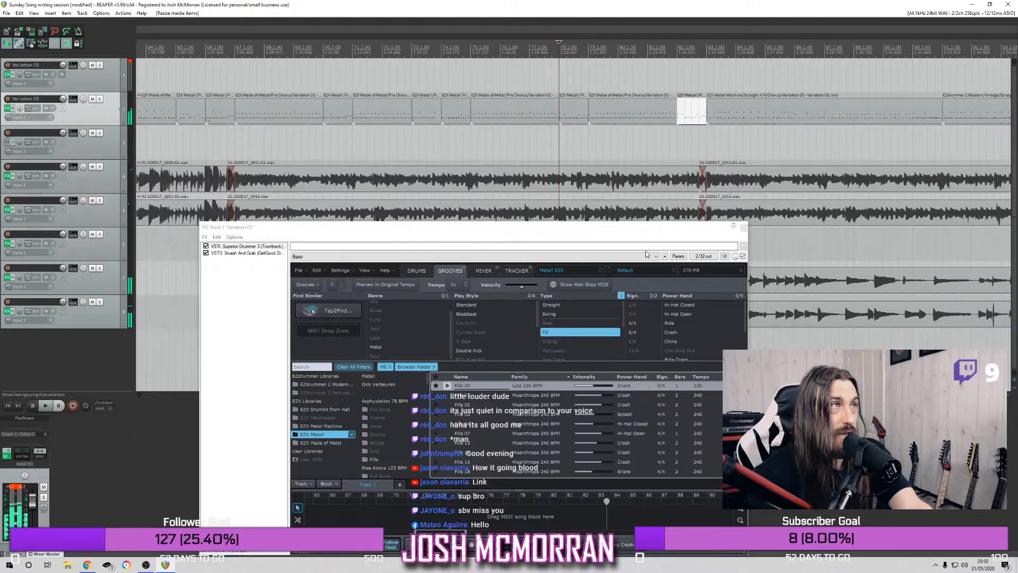
Solo the second drum track and play the end of the pre-chorus from bar 79
{"action": "left_click", "coordinate": [99, 99]}
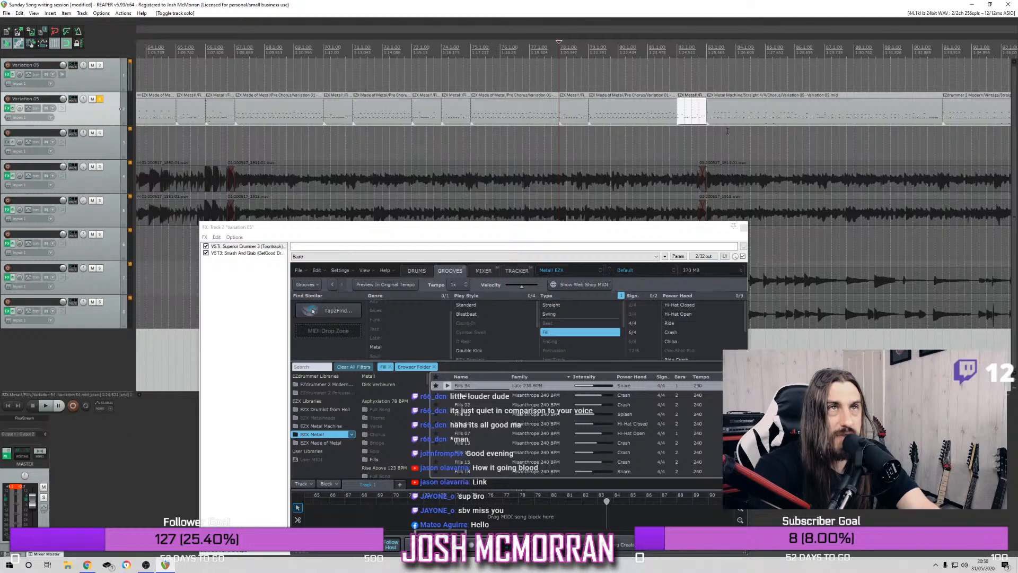
{"action": "left_click", "coordinate": [471, 48]}
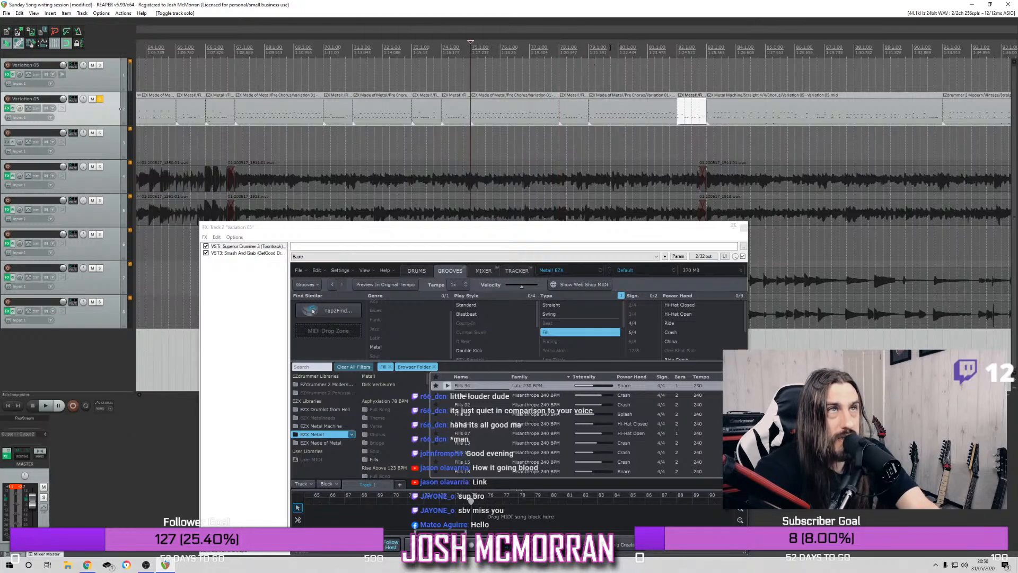
{"action": "left_click", "coordinate": [589, 49]}
{"action": "key", "text": "space"}
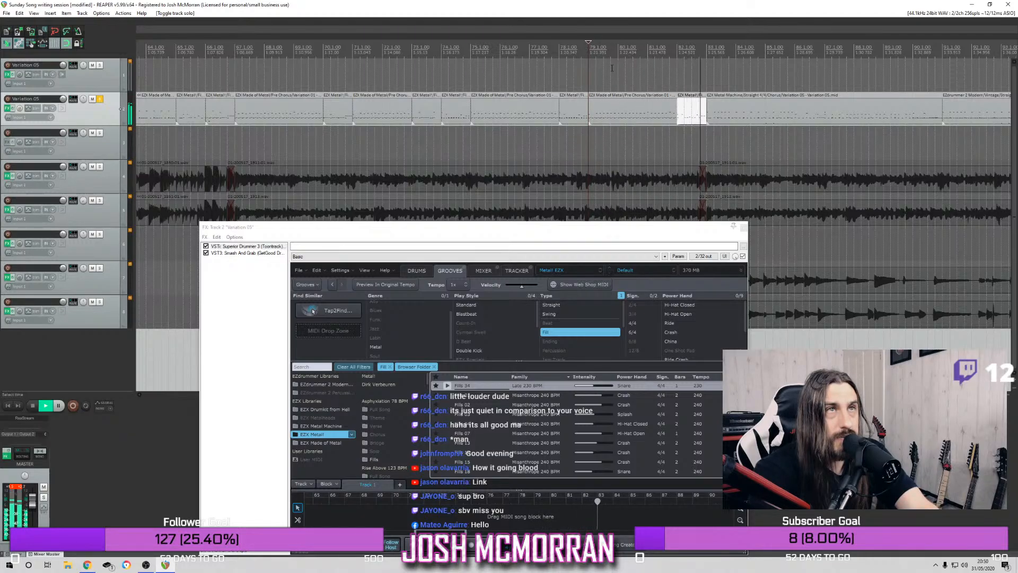
{"action": "key", "text": "space"}
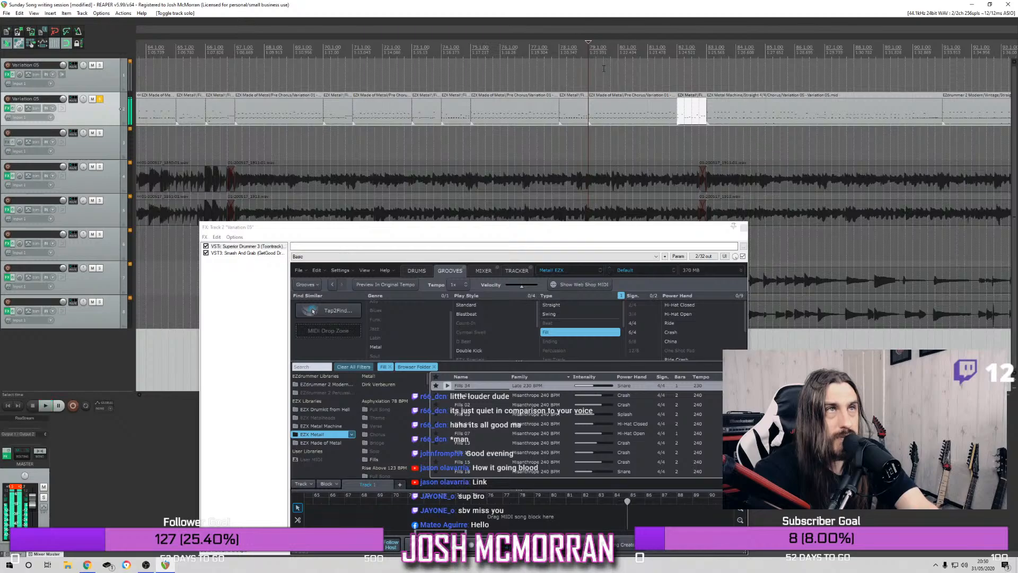
Play the soloed drum track from several points in the pre-chorus to compare its fills, and unsolo the track
{"action": "left_click", "coordinate": [442, 49]}
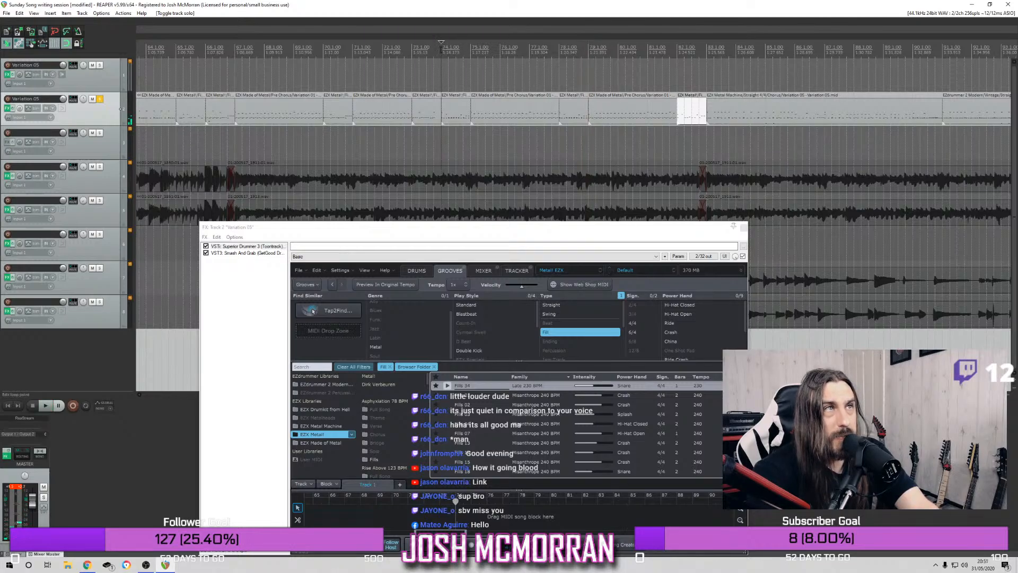
{"action": "key", "text": "space"}
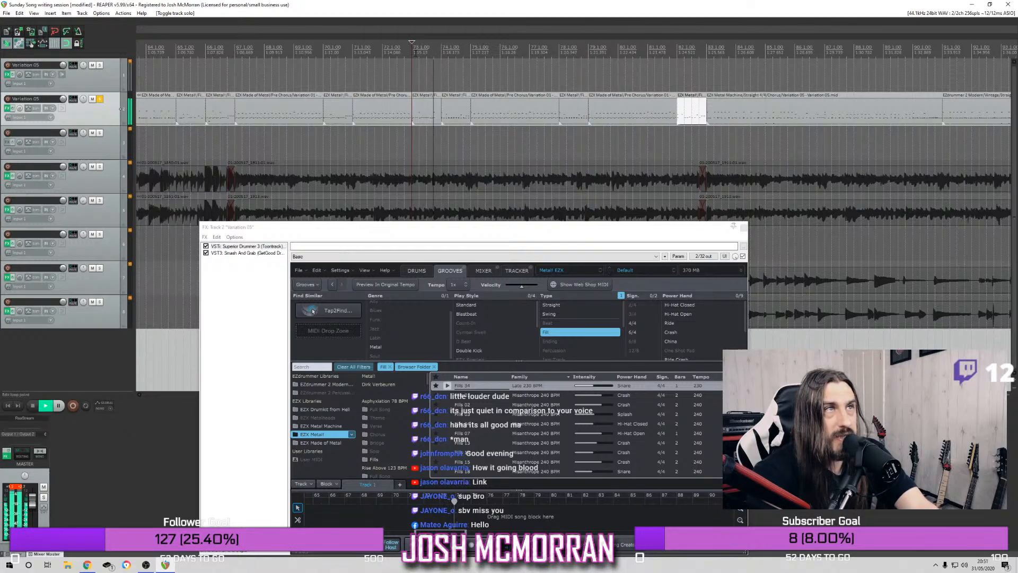
{"action": "key", "text": "space"}
{"action": "left_click", "coordinate": [317, 48]}
{"action": "key", "text": "space"}
{"action": "key", "text": "space"}
{"action": "left_click", "coordinate": [209, 49]}
{"action": "key", "text": "space"}
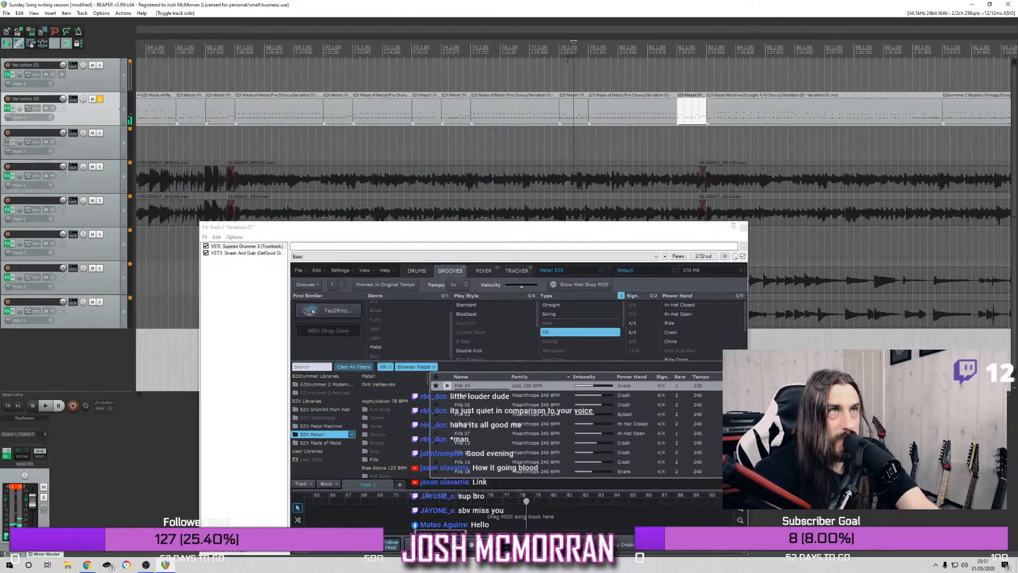
{"action": "key", "text": "space"}
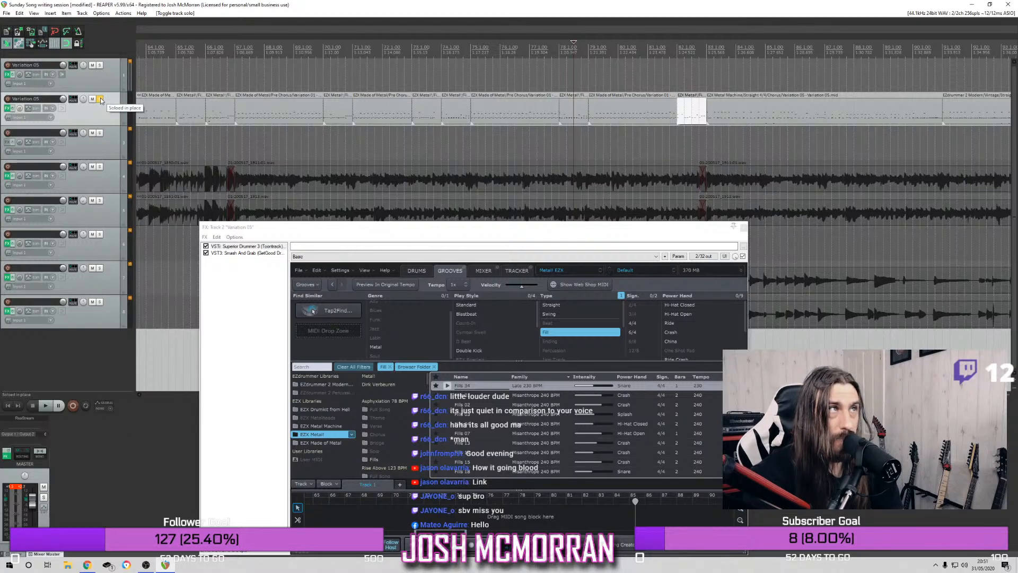
{"action": "left_click", "coordinate": [100, 100]}
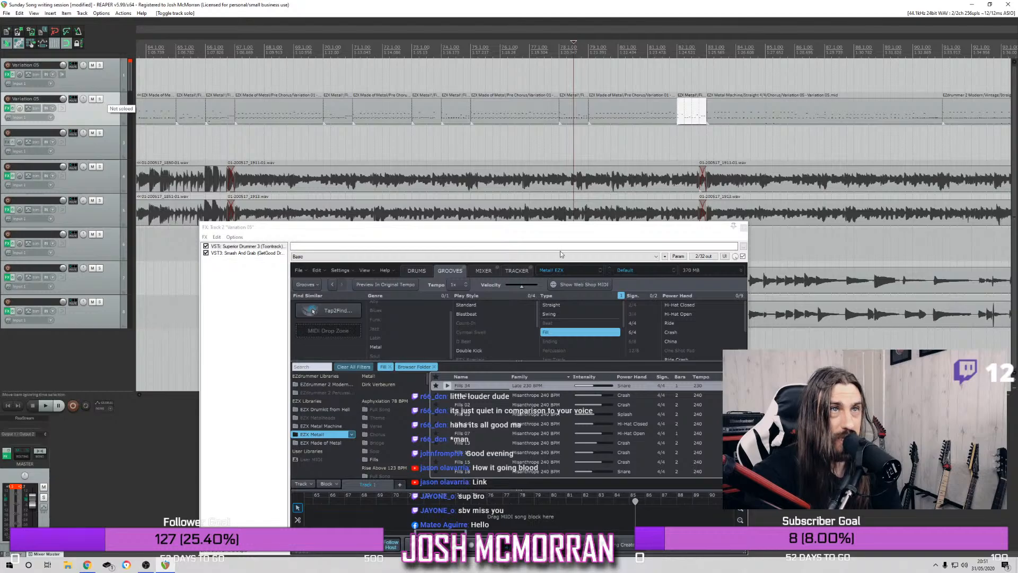
Close the second track's FX window and play the full mix from bar 67 through both choruses
{"action": "left_click_drag", "start_coordinate": [687, 231], "coordinate": [552, 238]}
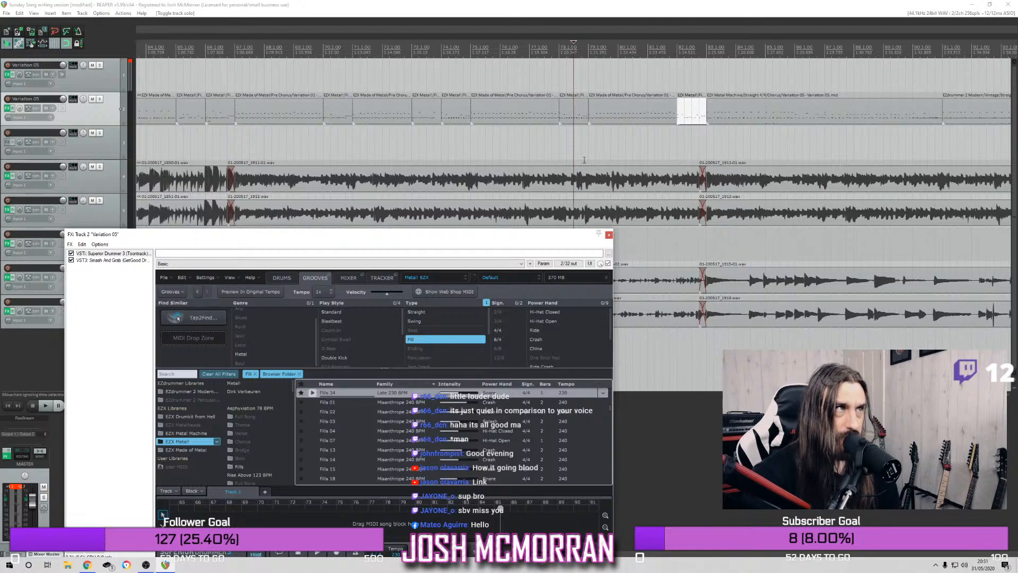
{"action": "left_click", "coordinate": [609, 234]}
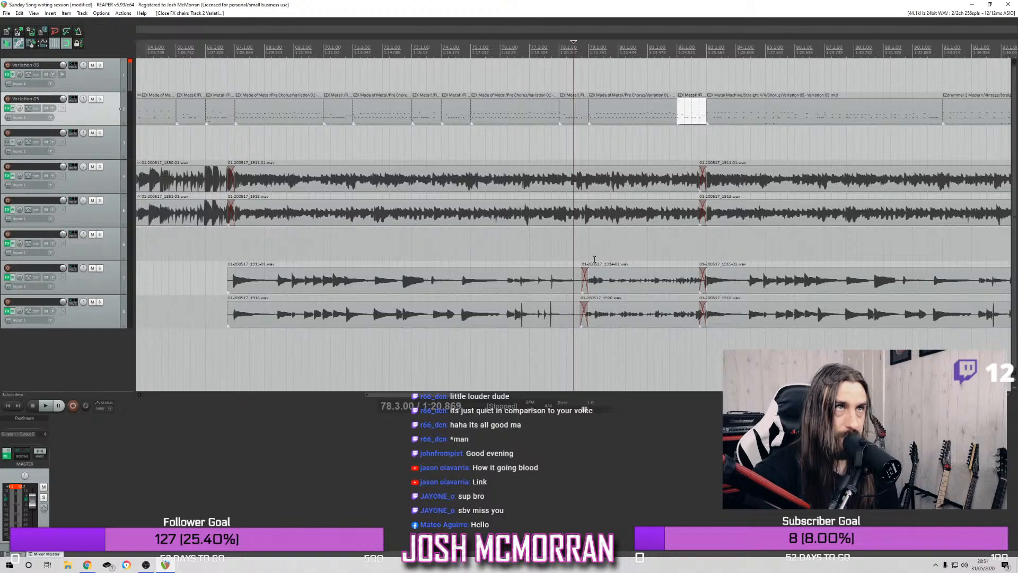
{"action": "scroll", "coordinate": [534, 108], "scroll_direction": "down", "scroll_amount": 3}
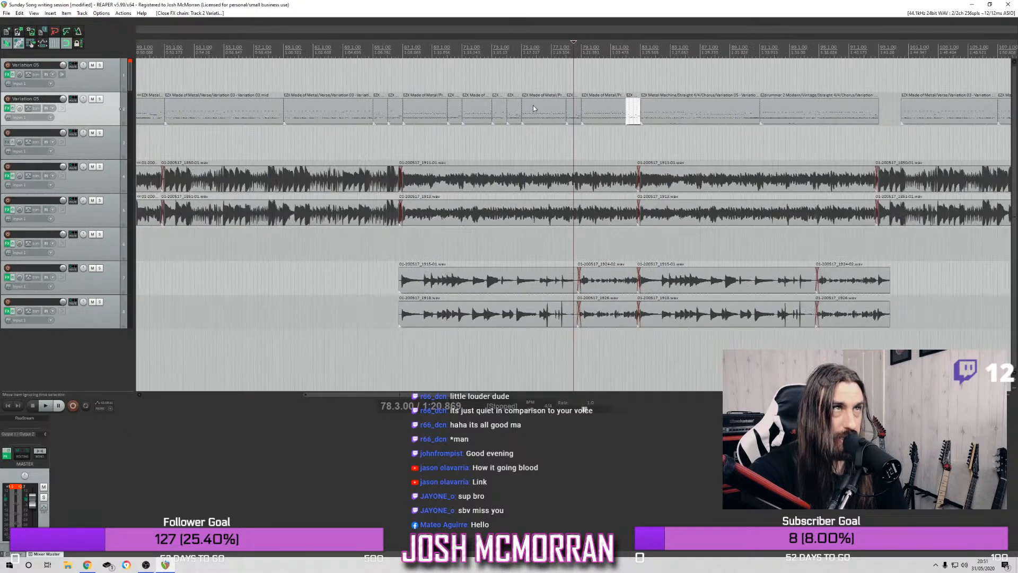
{"action": "left_click", "coordinate": [403, 49]}
{"action": "key", "text": "space"}
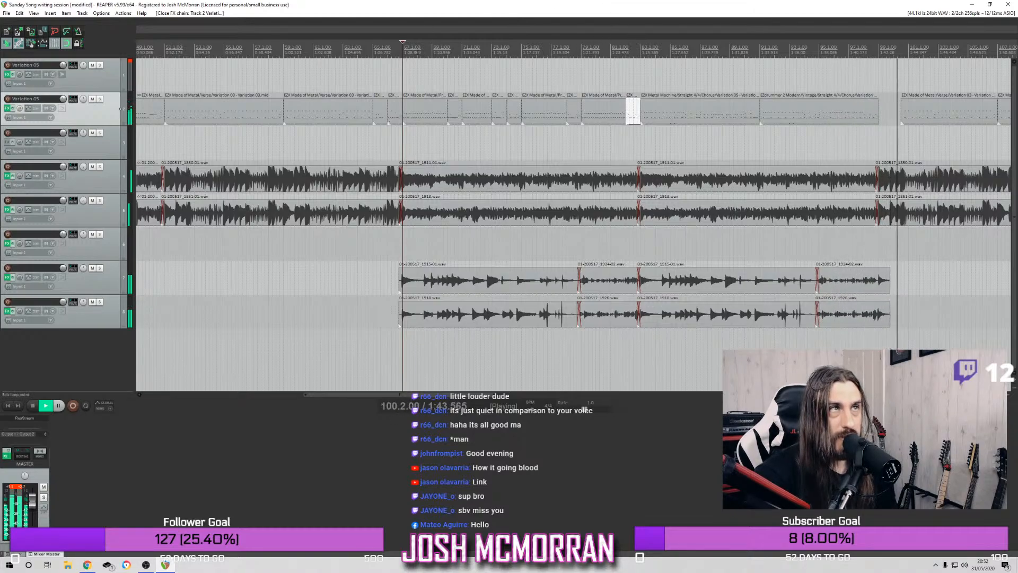
{"action": "left_click", "coordinate": [395, 45]}
{"action": "left_click", "coordinate": [351, 45]}
{"action": "left_click", "coordinate": [332, 45]}
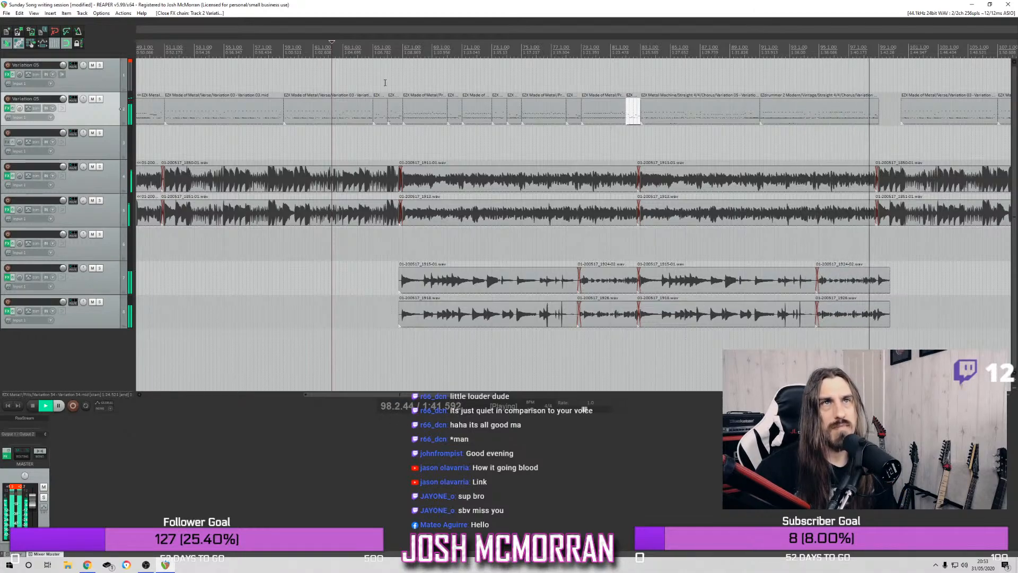
{"action": "key", "text": "space"}
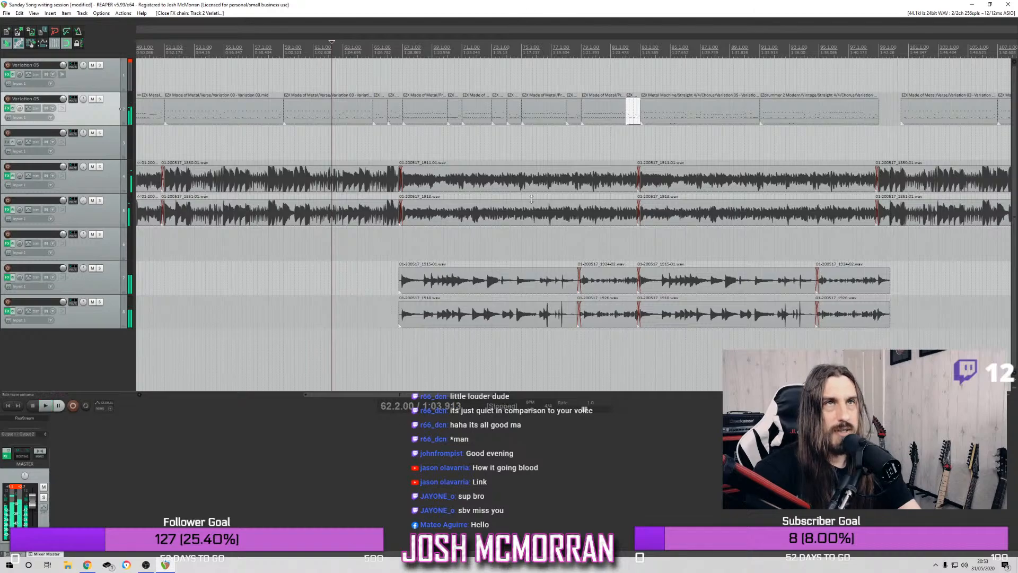
Trim the end of the last chorus drum item back to bar 97 and play the fills from bar 65 for reference
{"action": "left_click_drag", "start_coordinate": [875, 114], "coordinate": [849, 114]}
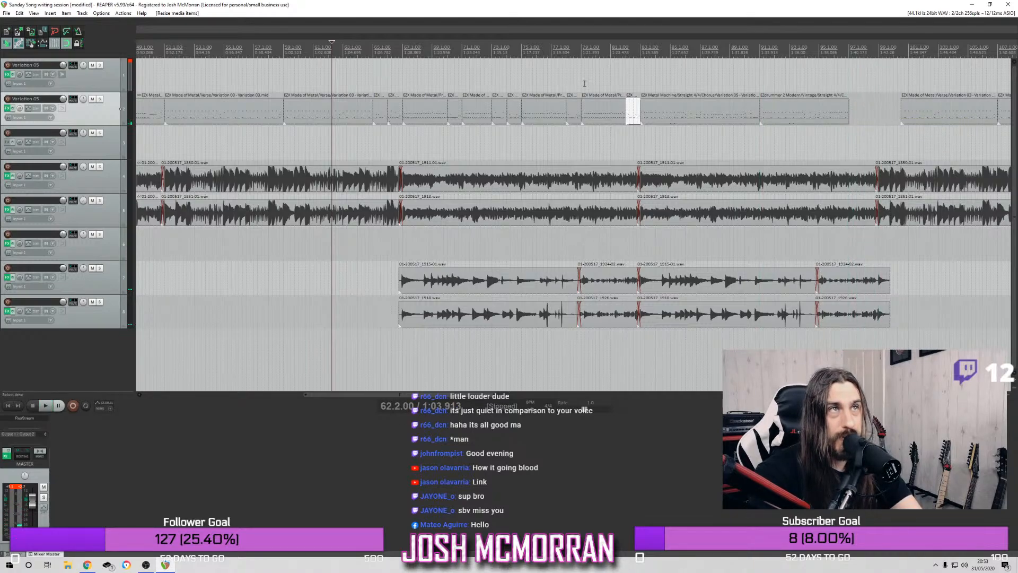
{"action": "left_click", "coordinate": [395, 48]}
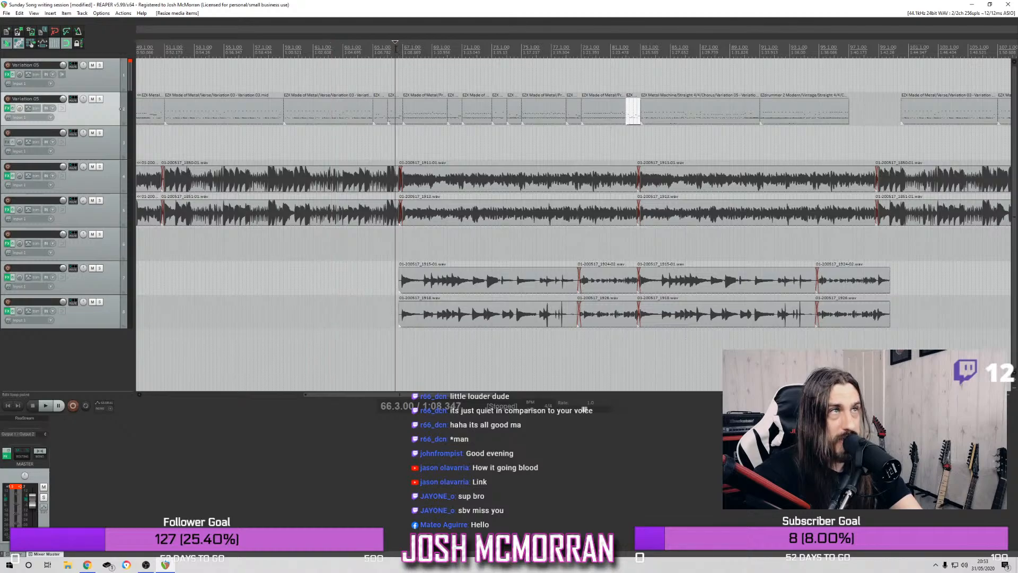
{"action": "key", "text": "space"}
{"action": "left_click", "coordinate": [390, 43]}
{"action": "left_click", "coordinate": [372, 43]}
{"action": "key", "text": "space"}
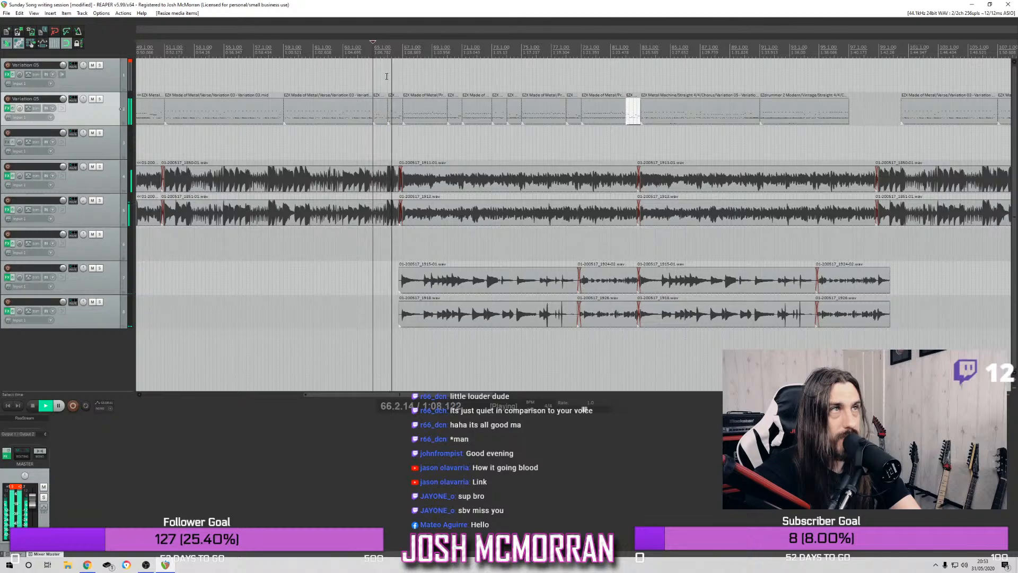
{"action": "key", "text": "space"}
{"action": "key", "text": "space"}
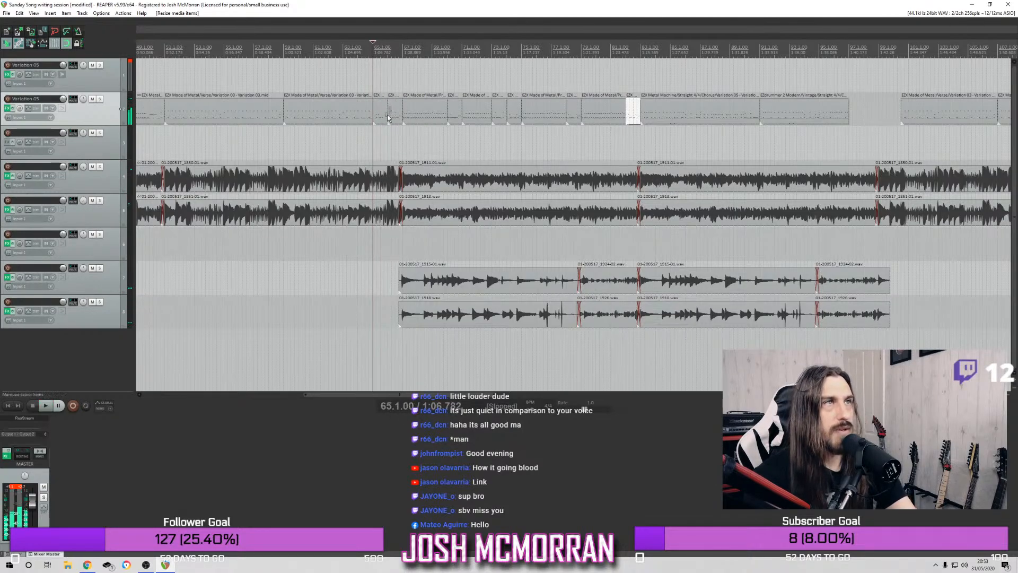
Copy the two fills at bars 65 and 66 into the gap at bar 97 on the second drum track and play them
{"action": "left_click", "coordinate": [384, 118]}
{"action": "left_click_drag", "start_coordinate": [384, 119], "coordinate": [860, 114]}
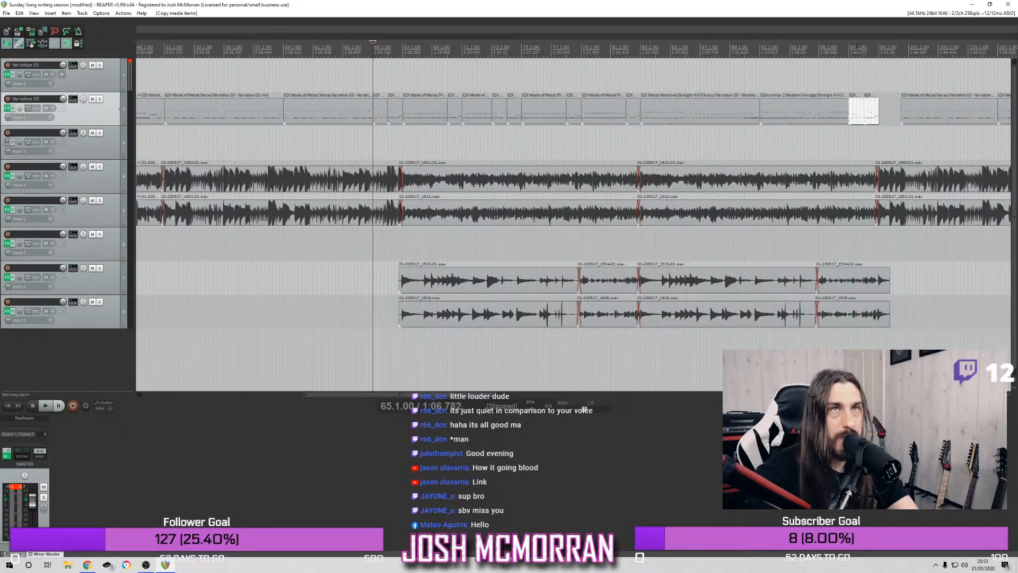
{"action": "left_click", "coordinate": [852, 49]}
{"action": "scroll", "coordinate": [872, 92], "scroll_direction": "up", "scroll_amount": 3}
{"action": "key", "text": "space"}
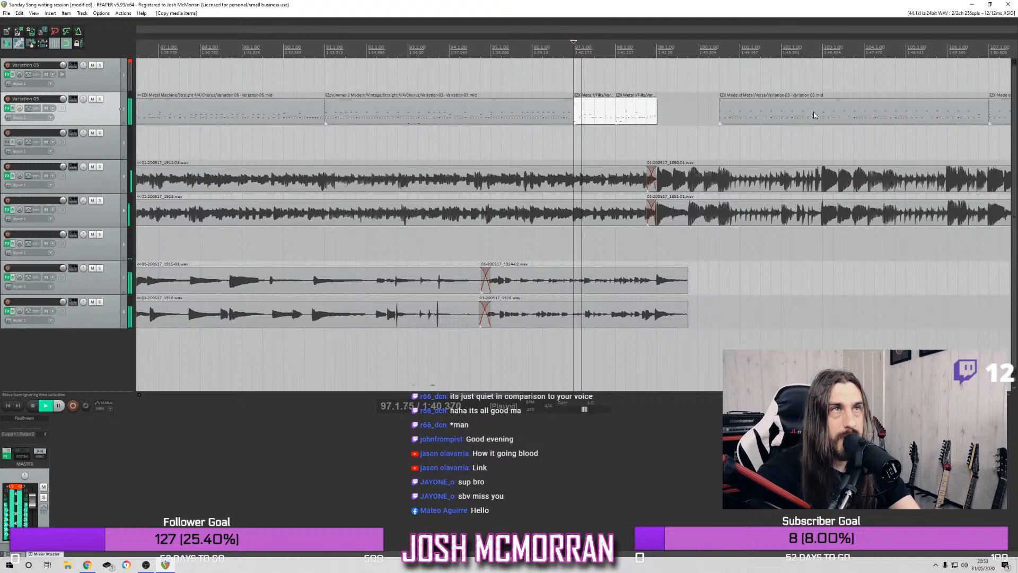
Stop playback and delete the first of the two copied fills, at bar 97
{"action": "left_click", "coordinate": [624, 118]}
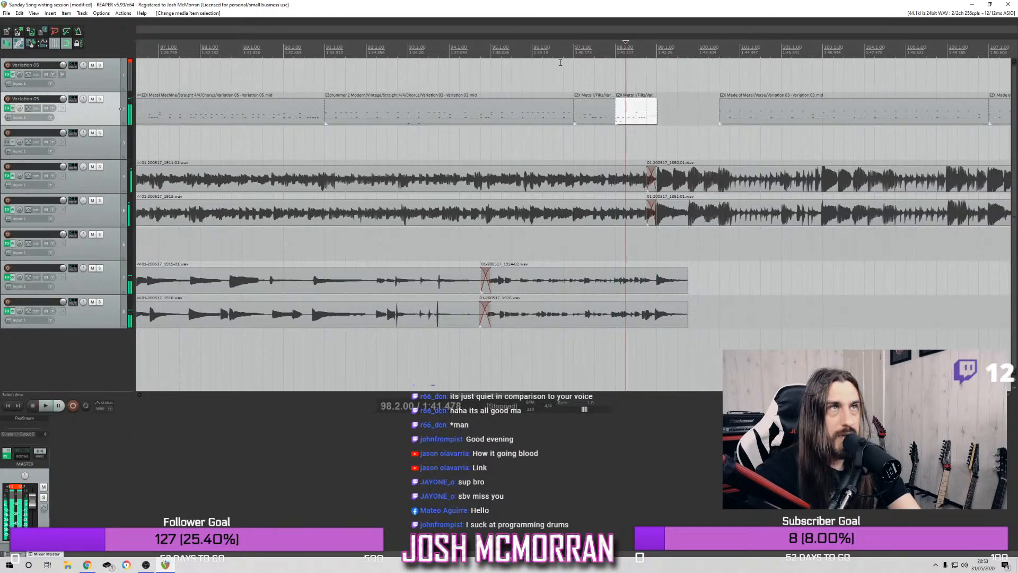
{"action": "key", "text": "space"}
{"action": "scroll", "coordinate": [560, 63], "scroll_direction": "down", "scroll_amount": 2}
{"action": "left_click", "coordinate": [551, 117]}
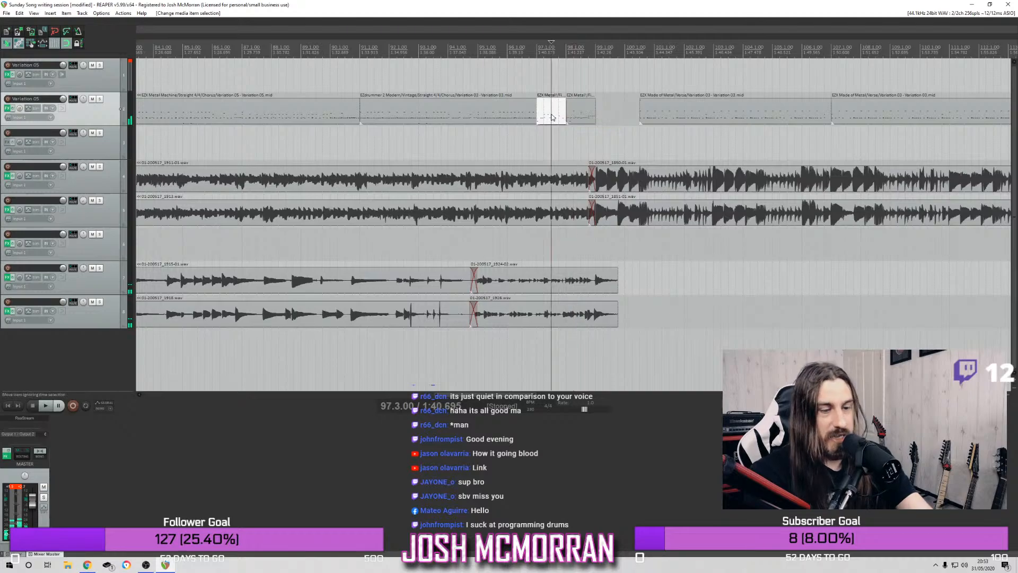
{"action": "key", "text": "Delete"}
Solo the second drum track and play the remaining copied fill from the last beat of bar 97
{"action": "scroll", "coordinate": [538, 91], "scroll_direction": "down", "scroll_amount": 2}
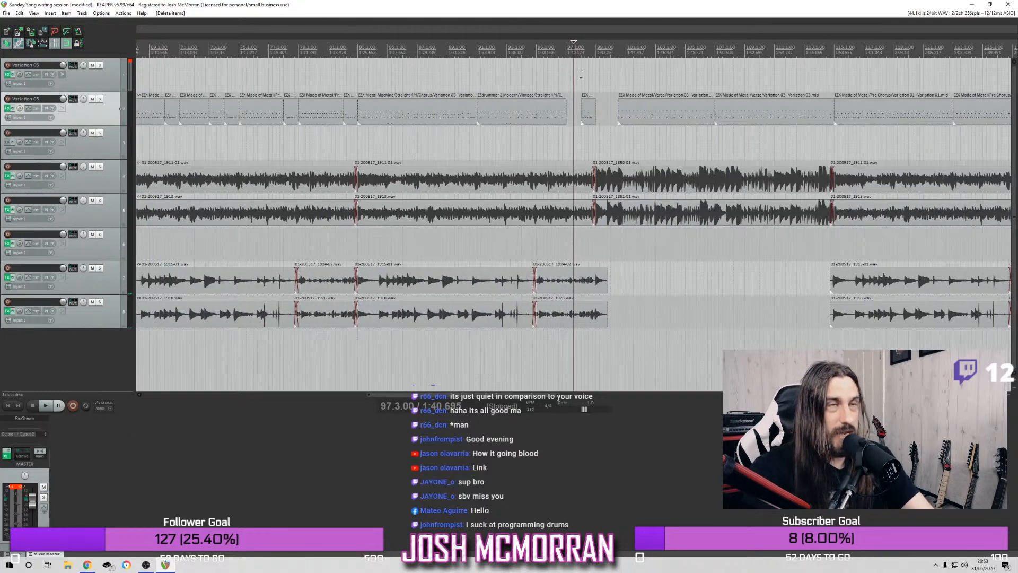
{"action": "left_click", "coordinate": [100, 99]}
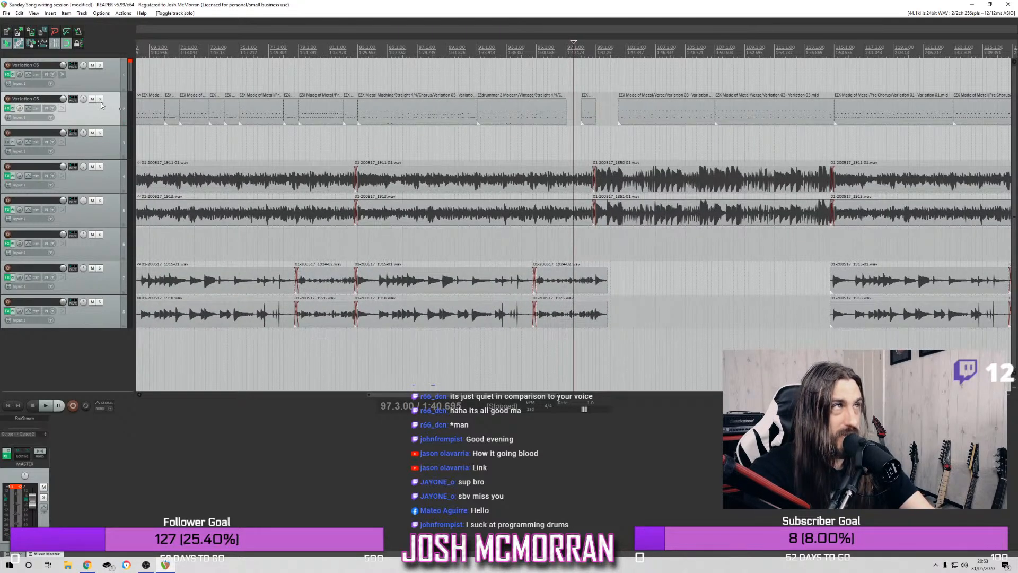
{"action": "key", "text": "Right"}
{"action": "key", "text": "space"}
{"action": "scroll", "coordinate": [592, 112], "scroll_direction": "up", "scroll_amount": 4}
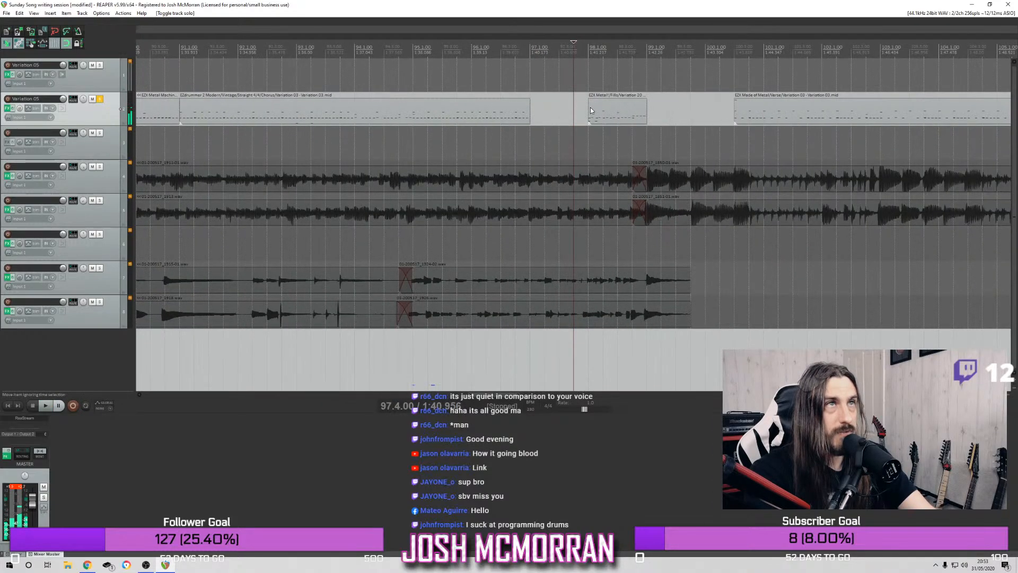
{"action": "key", "text": "space"}
Audition the pre-chorus fill at bar 78 and copy it into the empty bar 97 on the second drum track
{"action": "key", "text": "space"}
{"action": "scroll", "coordinate": [346, 104], "scroll_direction": "down", "scroll_amount": 5}
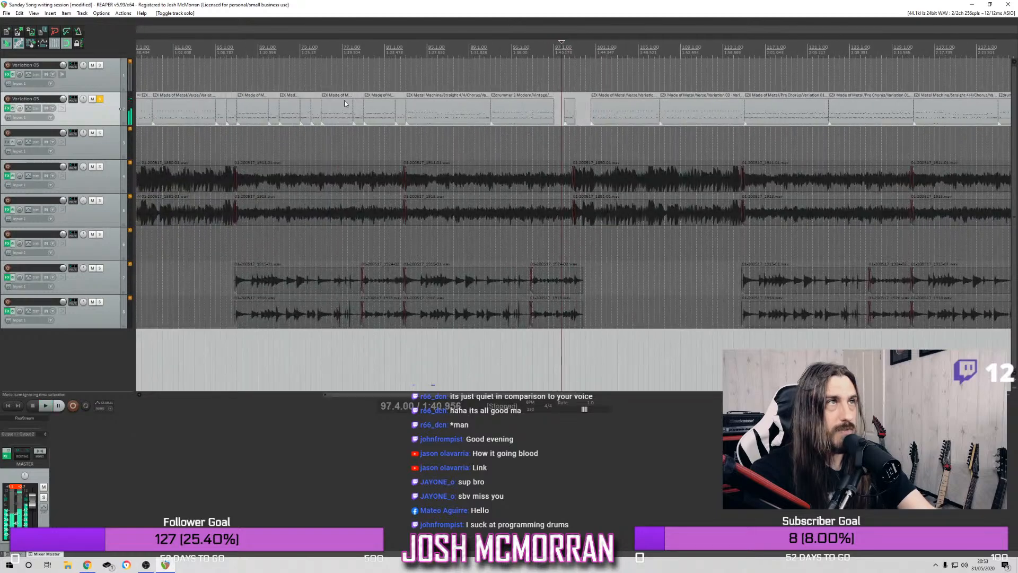
{"action": "left_click", "coordinate": [352, 87]}
{"action": "key", "text": "space"}
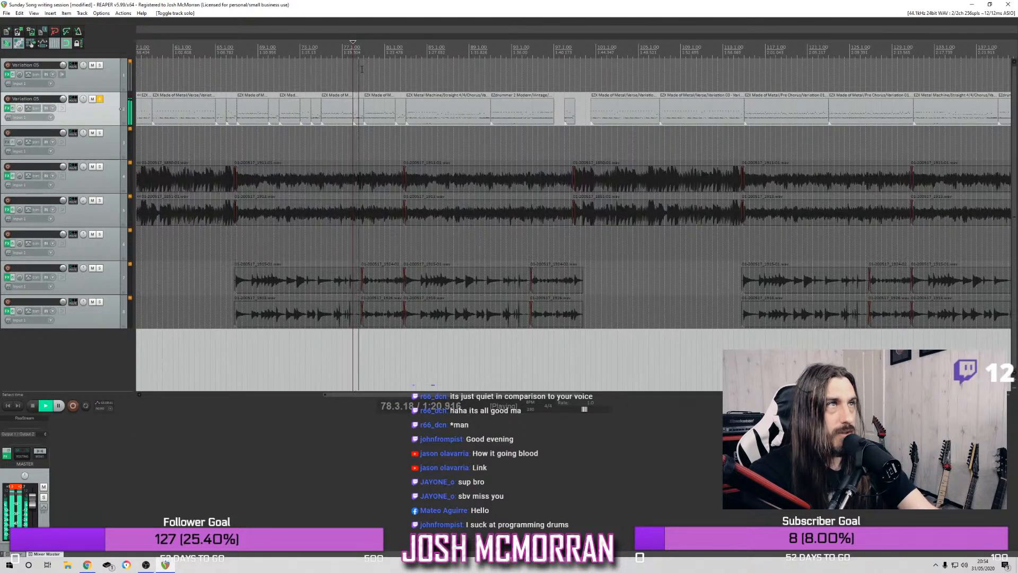
{"action": "key", "text": "space"}
{"action": "left_click_drag", "start_coordinate": [366, 106], "coordinate": [563, 110]}
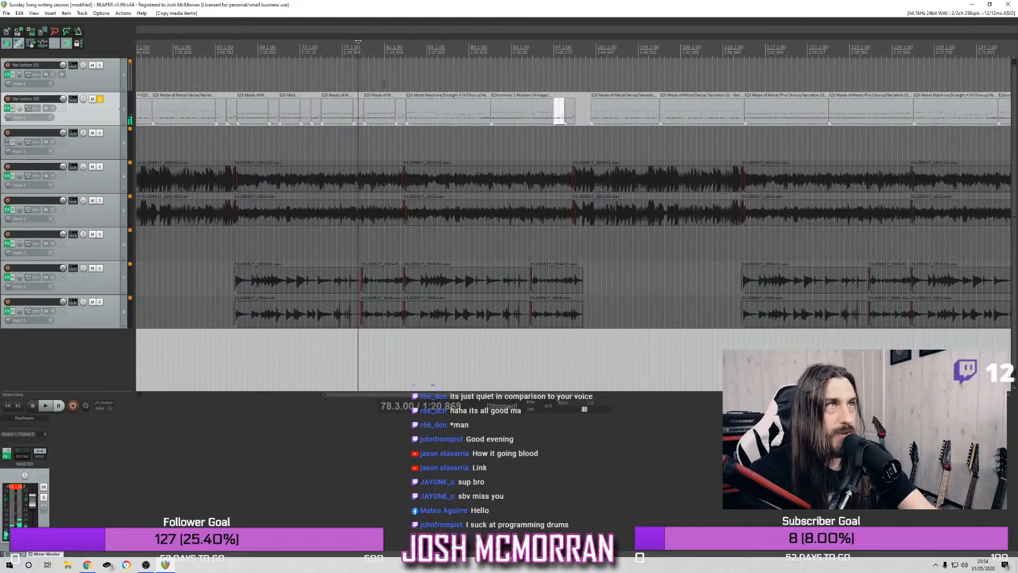
Unsolo the second drum track and play the full mix from bar 91 through the end of the chorus
{"action": "left_click", "coordinate": [100, 100]}
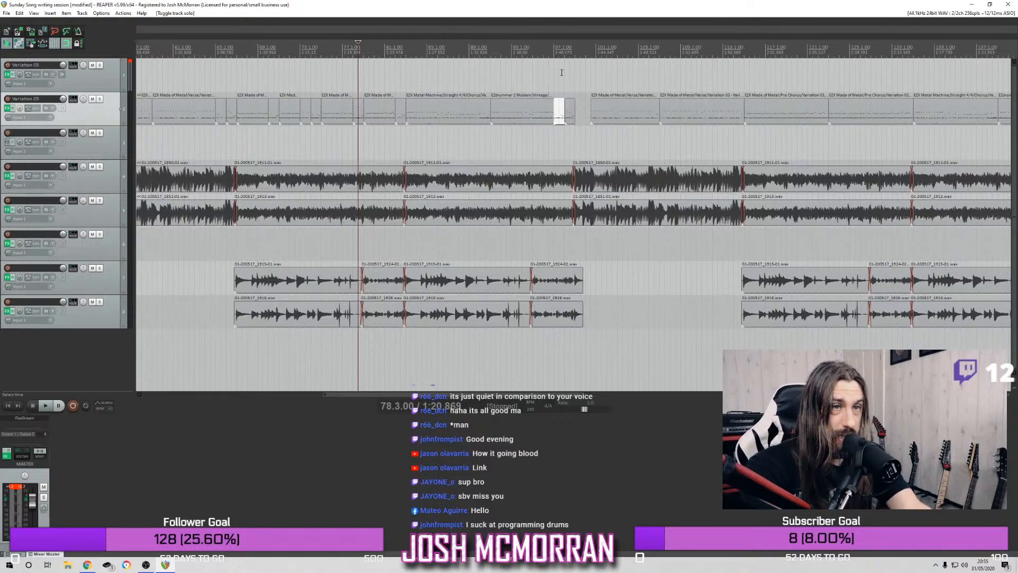
{"action": "left_click", "coordinate": [485, 61]}
{"action": "scroll", "coordinate": [492, 53], "scroll_direction": "up", "scroll_amount": 2}
{"action": "scroll", "coordinate": [492, 54], "scroll_direction": "down", "scroll_amount": 3}
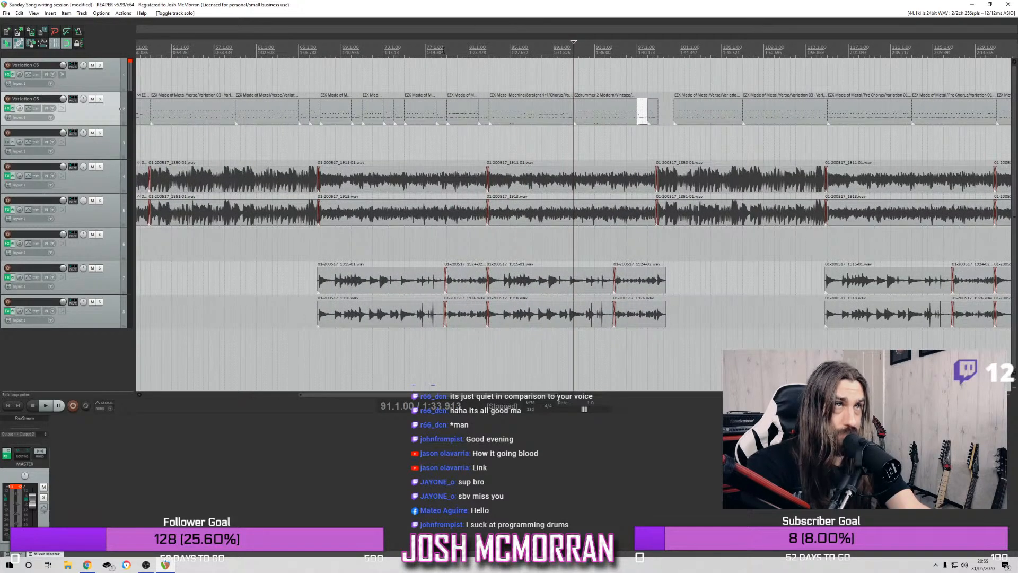
{"action": "key", "text": "space"}
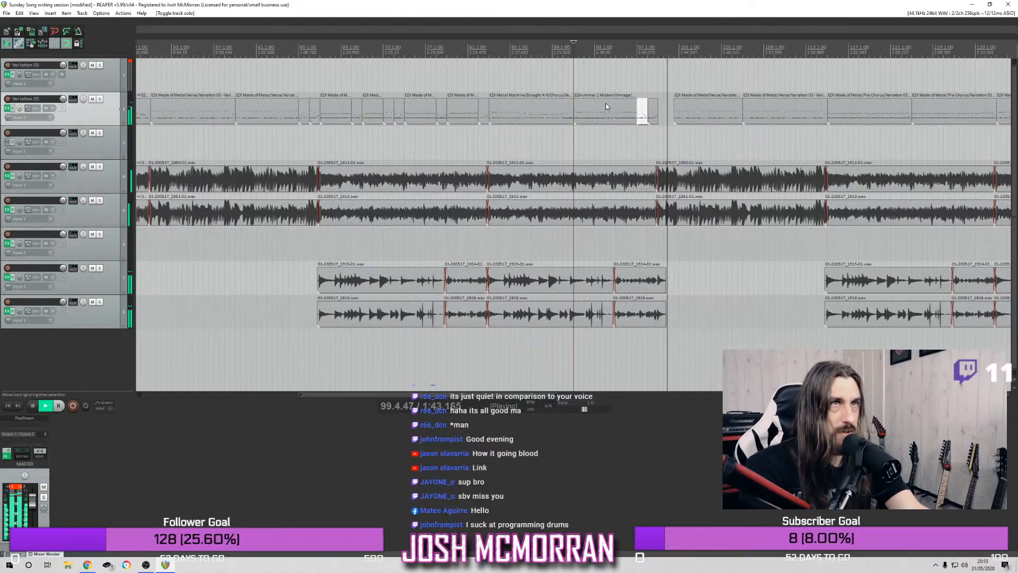
Stop playback and look over the arrangement of the whole song up to the section from bar 115
{"action": "key", "text": "space"}
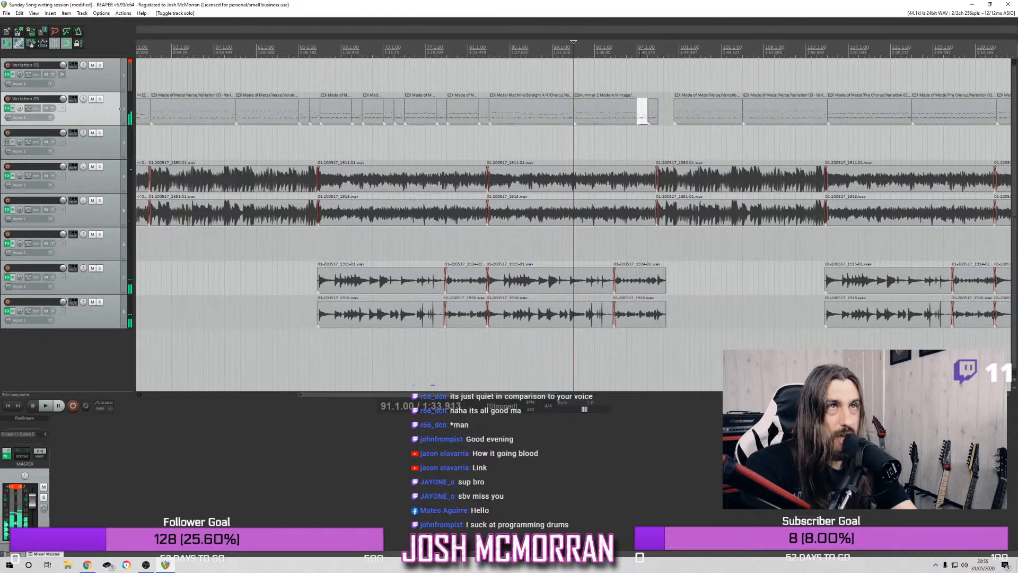
{"action": "left_click", "coordinate": [641, 55]}
{"action": "left_click", "coordinate": [654, 52]}
{"action": "scroll", "coordinate": [656, 52], "scroll_direction": "down", "scroll_amount": 3}
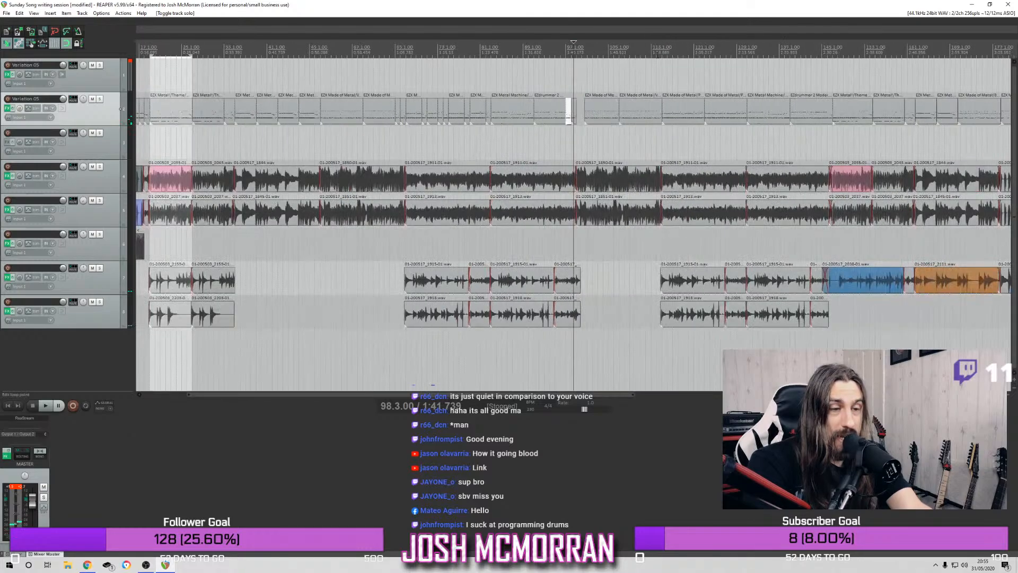
{"action": "scroll", "coordinate": [655, 53], "scroll_direction": "down", "scroll_amount": 2}
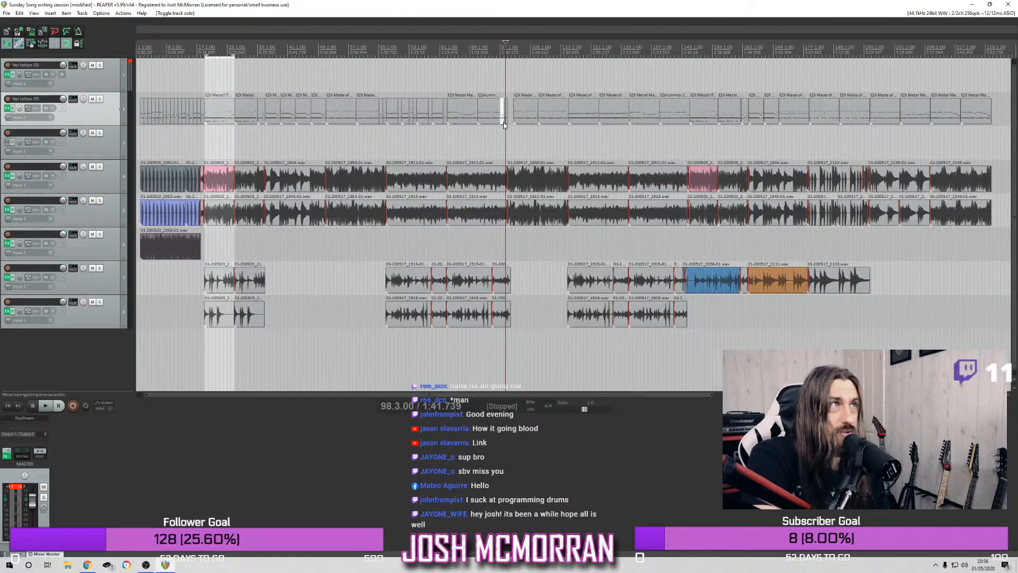
{"action": "scroll", "coordinate": [505, 119], "scroll_direction": "down", "scroll_amount": 1}
{"action": "scroll", "coordinate": [504, 119], "scroll_direction": "up", "scroll_amount": 2}
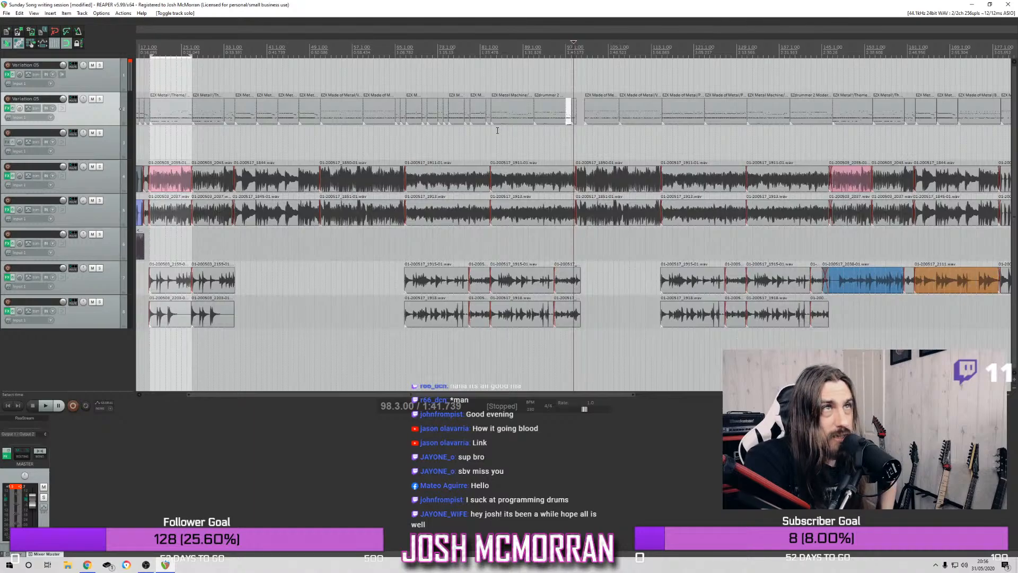
{"action": "scroll", "coordinate": [498, 126], "scroll_direction": "down", "scroll_amount": 1}
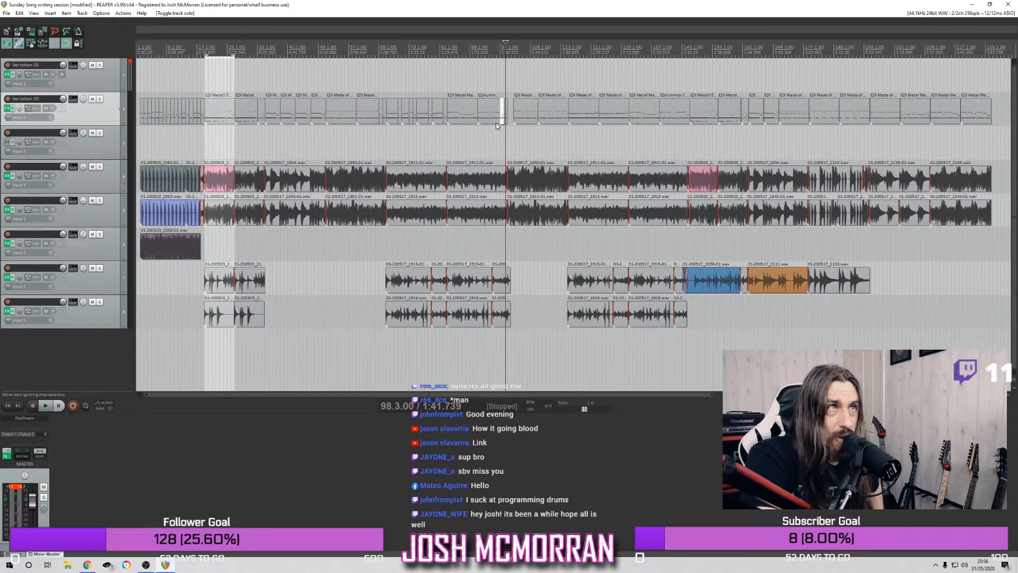
{"action": "scroll", "coordinate": [495, 122], "scroll_direction": "up", "scroll_amount": 1}
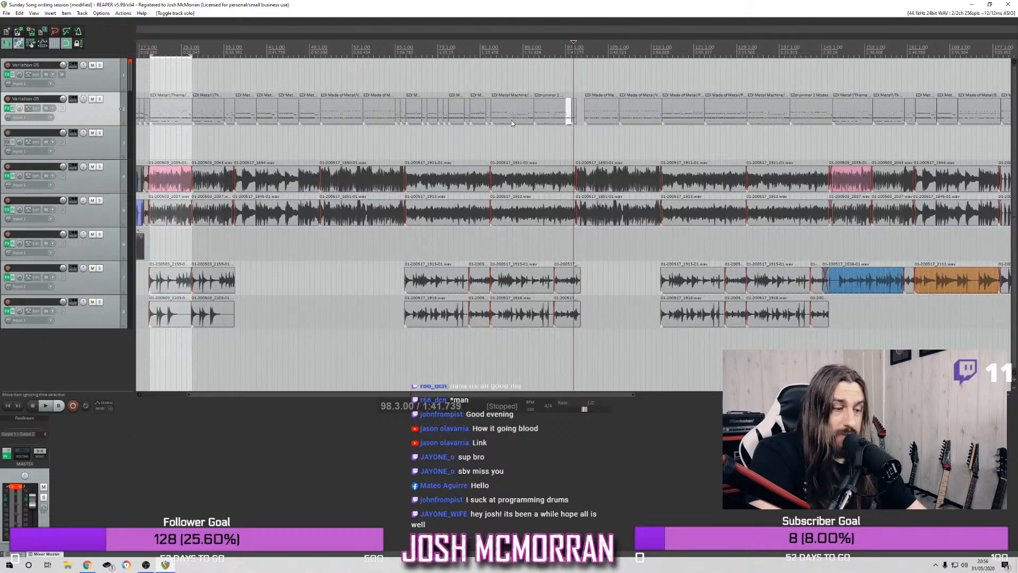
{"action": "scroll", "coordinate": [511, 120], "scroll_direction": "down", "scroll_amount": 2}
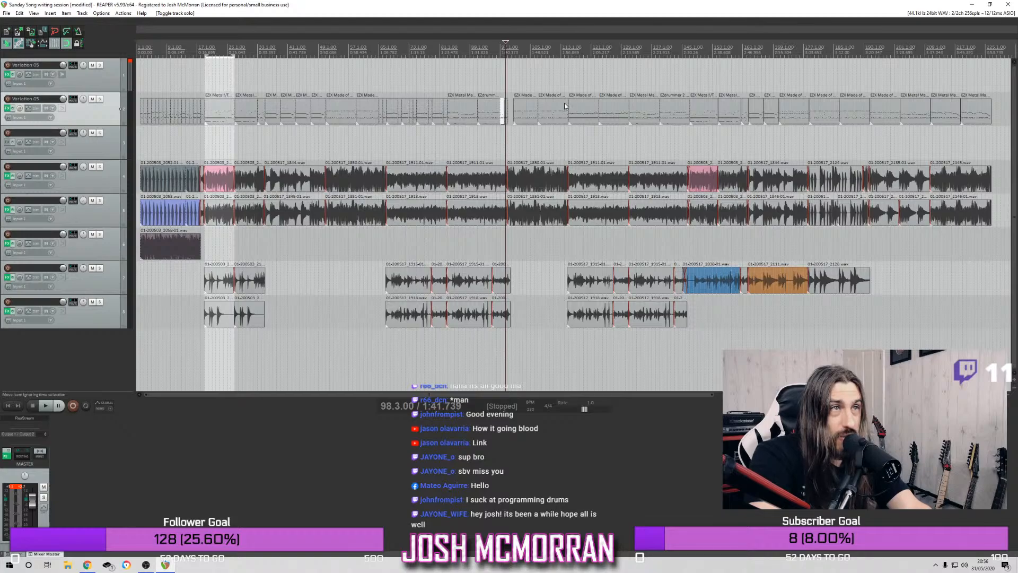
{"action": "left_click", "coordinate": [569, 46]}
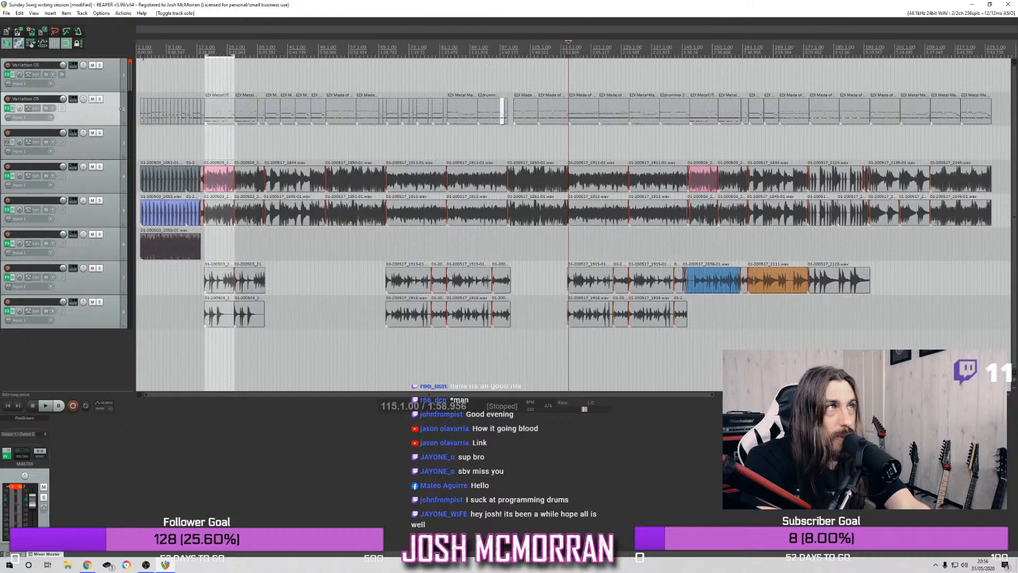
Return to bar 1 and play the full mix from the beginning of the song
{"action": "key", "text": "Home"}
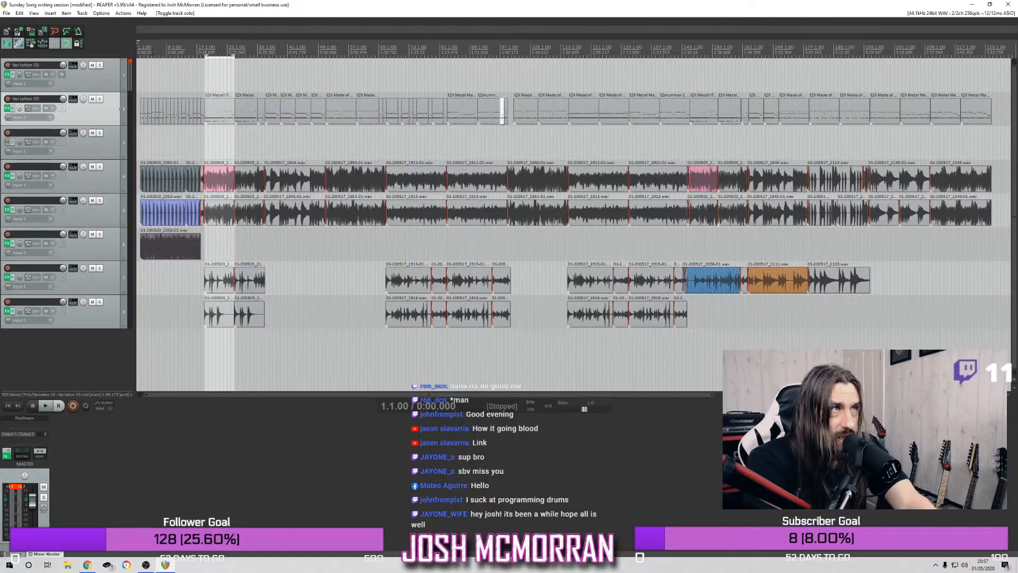
{"action": "left_click", "coordinate": [141, 45]}
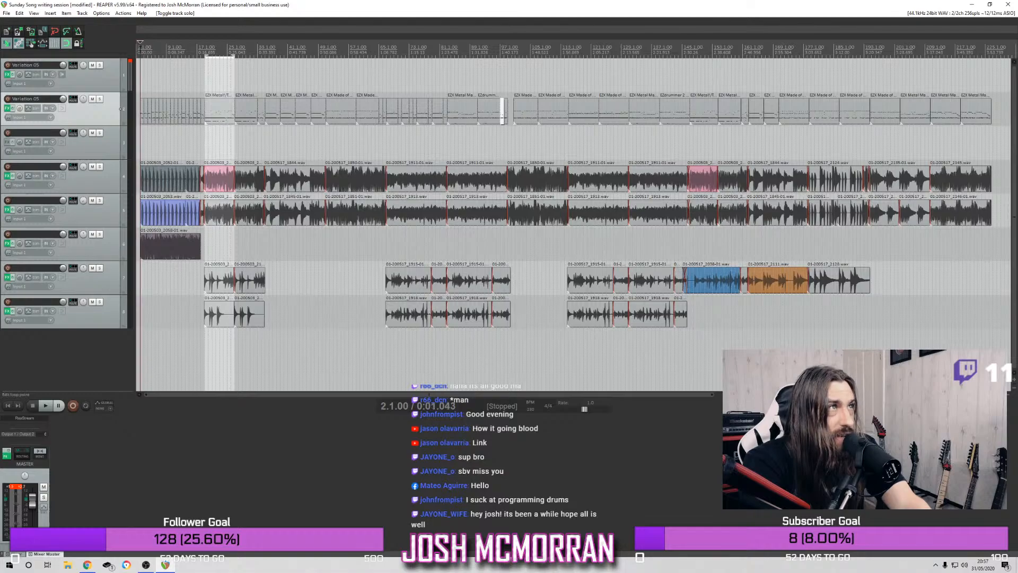
{"action": "scroll", "coordinate": [141, 47], "scroll_direction": "up", "scroll_amount": 8}
{"action": "scroll", "coordinate": [141, 47], "scroll_direction": "down", "scroll_amount": 4}
{"action": "scroll", "coordinate": [150, 42], "scroll_direction": "down", "scroll_amount": 2}
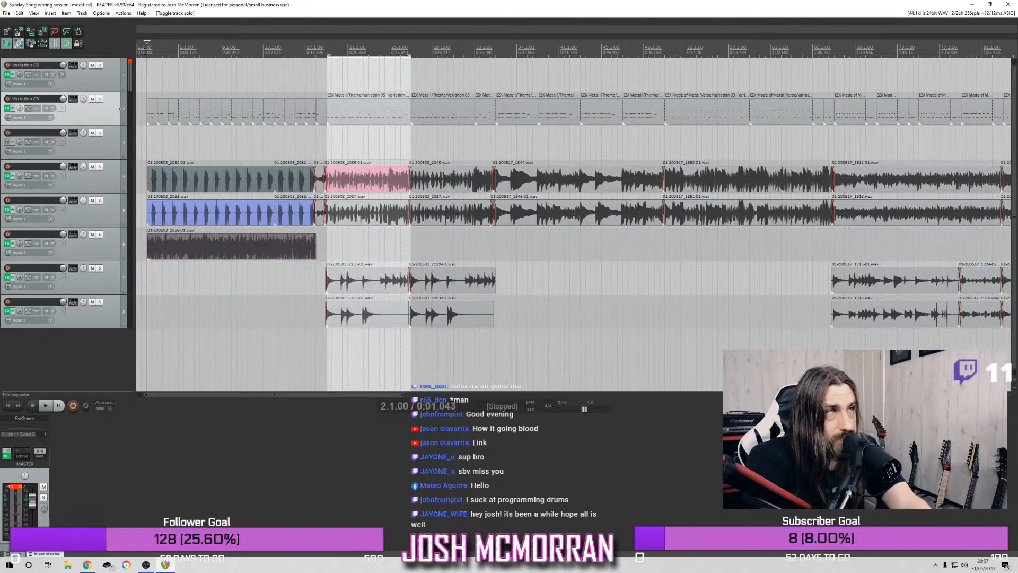
{"action": "left_click", "coordinate": [137, 44]}
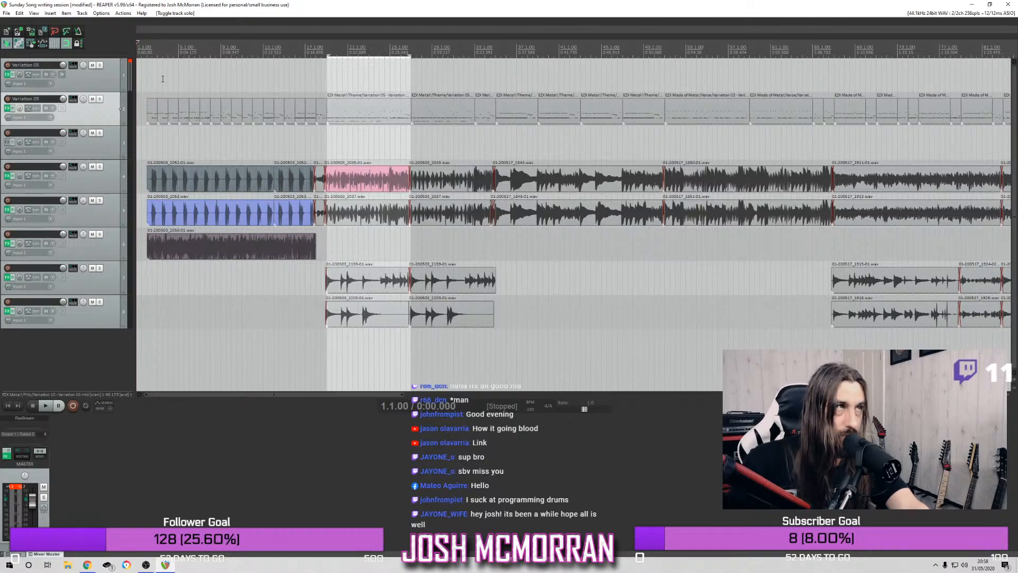
{"action": "key", "text": "space"}
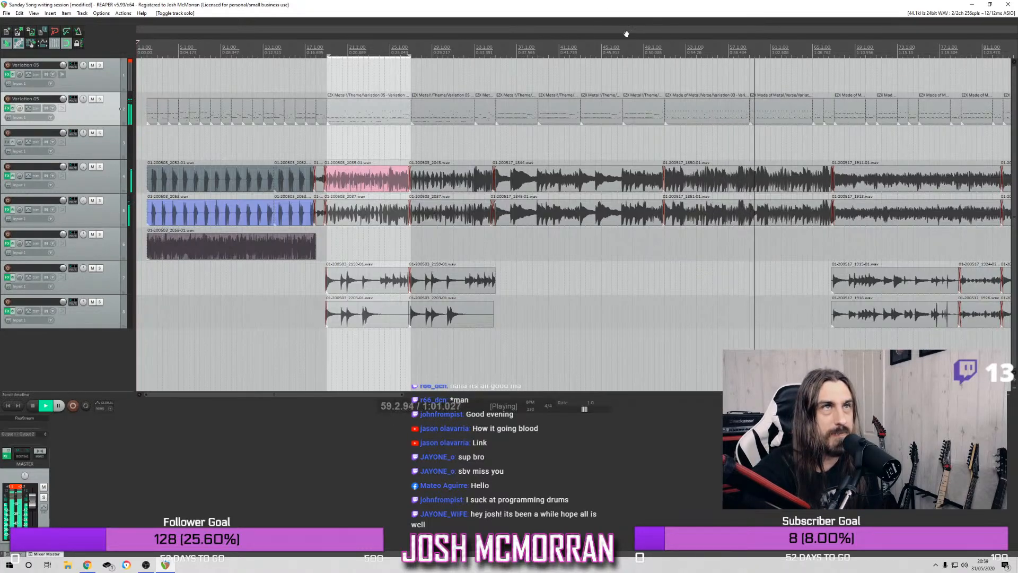
Shorten the second drum track's groove at bar 47 to end at bar 49 and play from bar 46
{"action": "left_click", "coordinate": [658, 52]}
{"action": "left_click", "coordinate": [627, 52]}
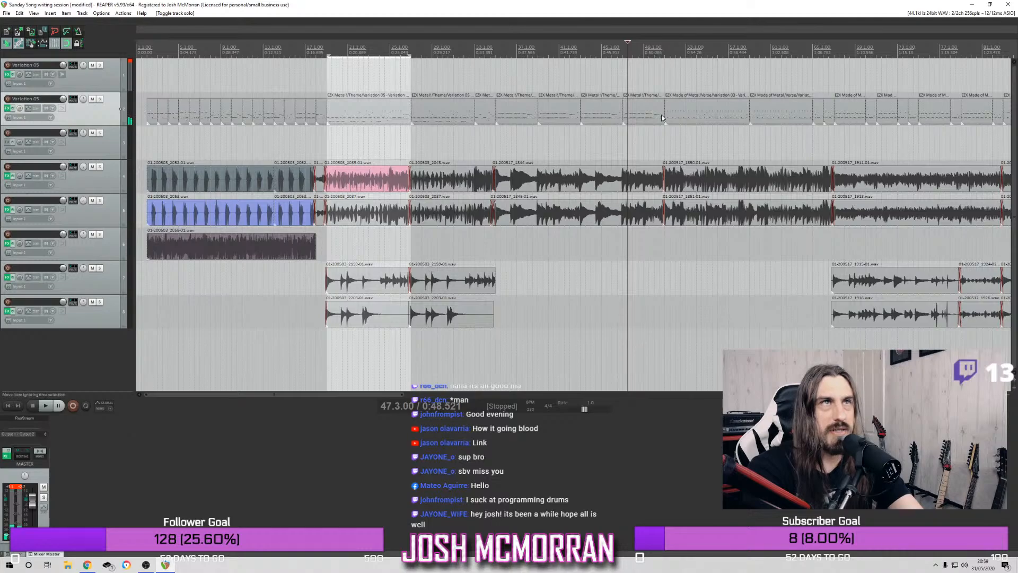
{"action": "left_click", "coordinate": [660, 115]}
{"action": "left_click_drag", "start_coordinate": [661, 113], "coordinate": [643, 112]}
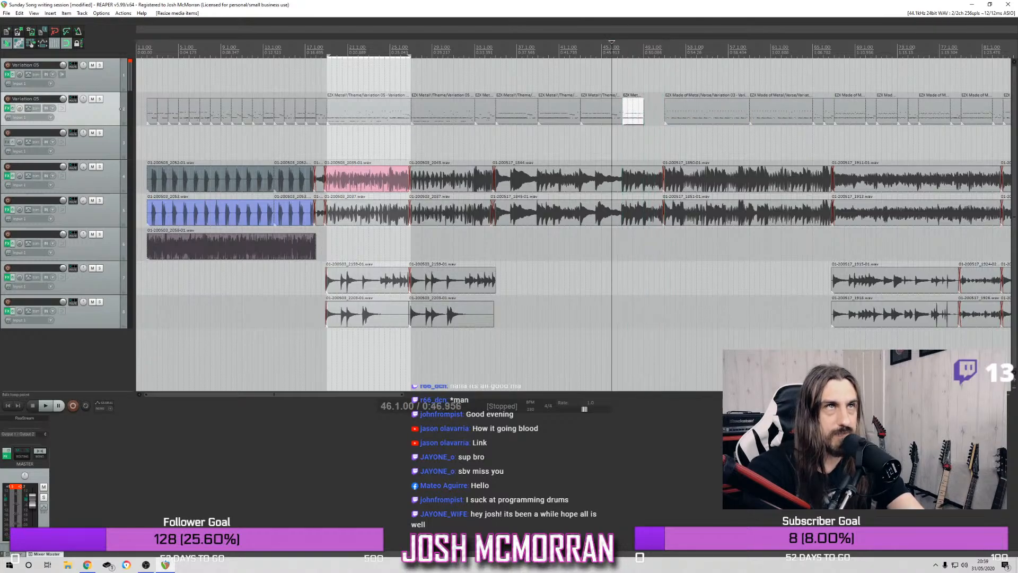
{"action": "key", "text": "space"}
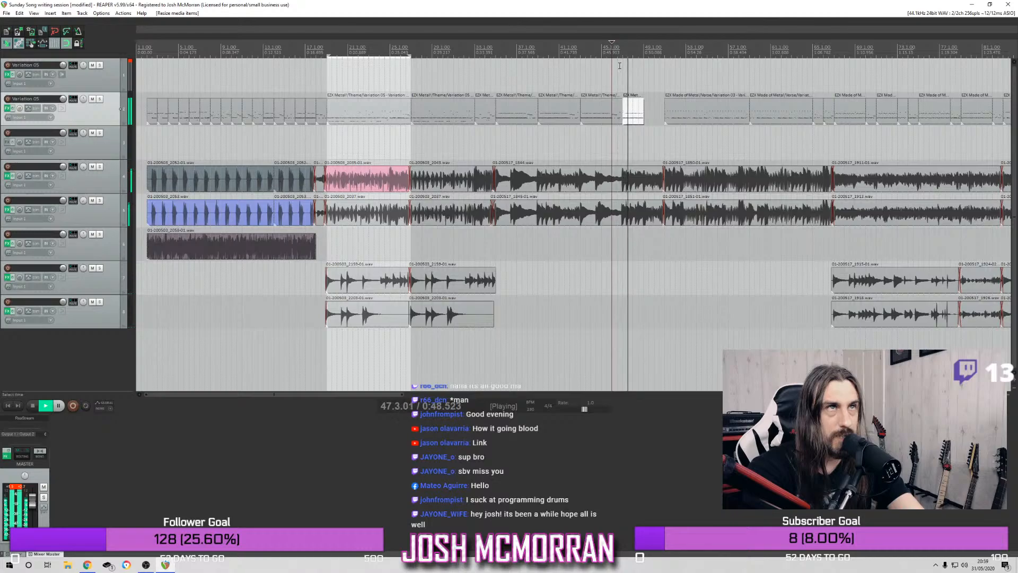
Play from bar 35 and shorten the second drum track's groove at bar 39 to end at bar 41
{"action": "left_click", "coordinate": [496, 48]}
{"action": "key", "text": "space"}
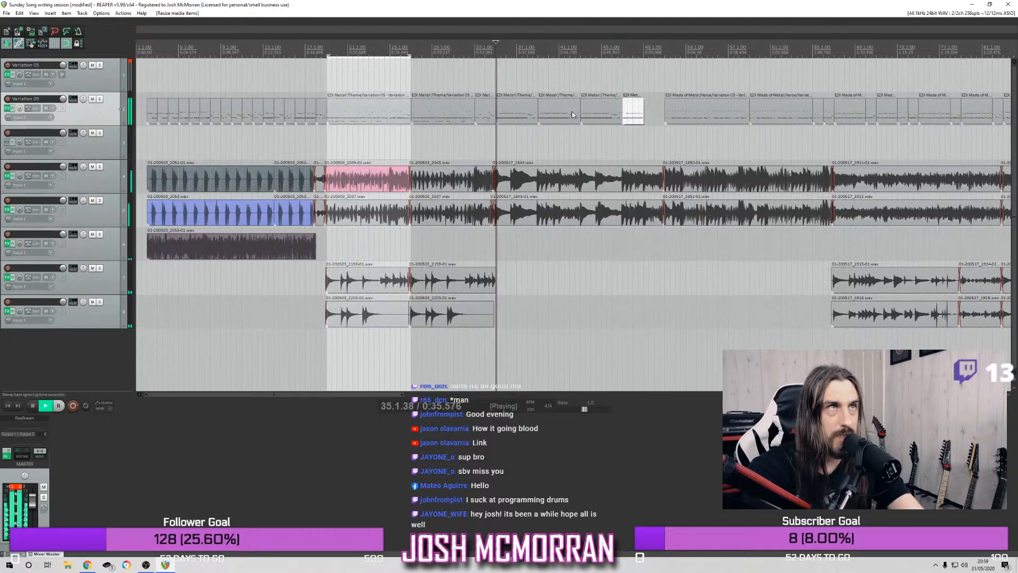
{"action": "left_click", "coordinate": [530, 116]}
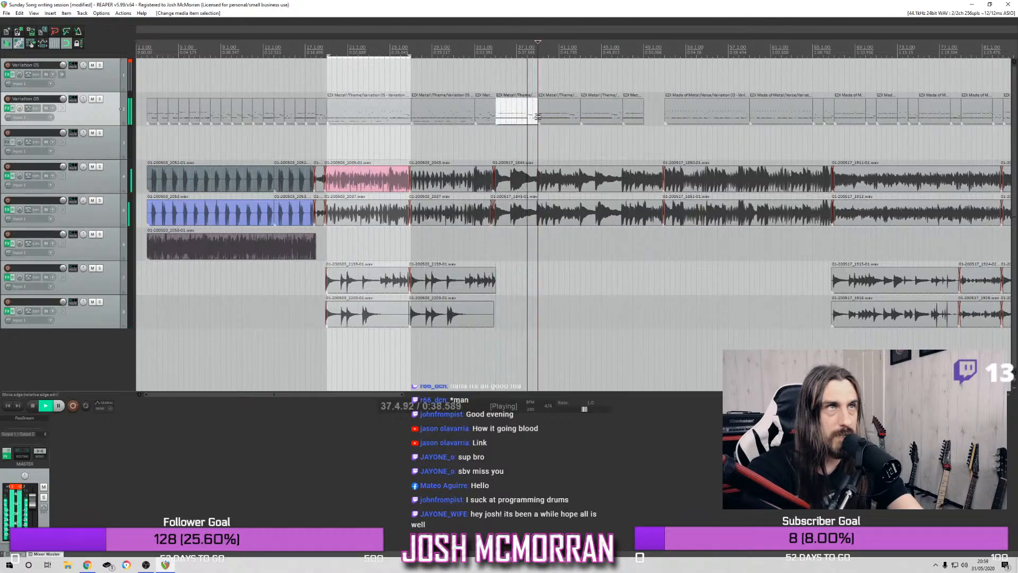
{"action": "left_click", "coordinate": [576, 115]}
{"action": "left_click_drag", "start_coordinate": [577, 115], "coordinate": [557, 115]}
{"action": "key", "text": "space"}
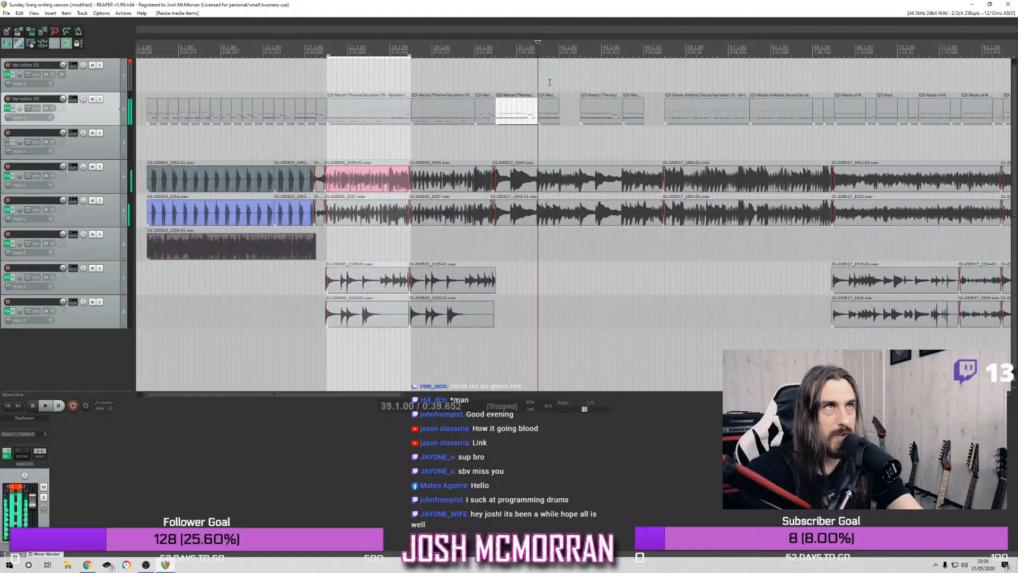
Filter the second drum track's Superior Drummer fills by Double Kick and insert Fills 11 at bar 41
{"action": "left_click", "coordinate": [559, 49]}
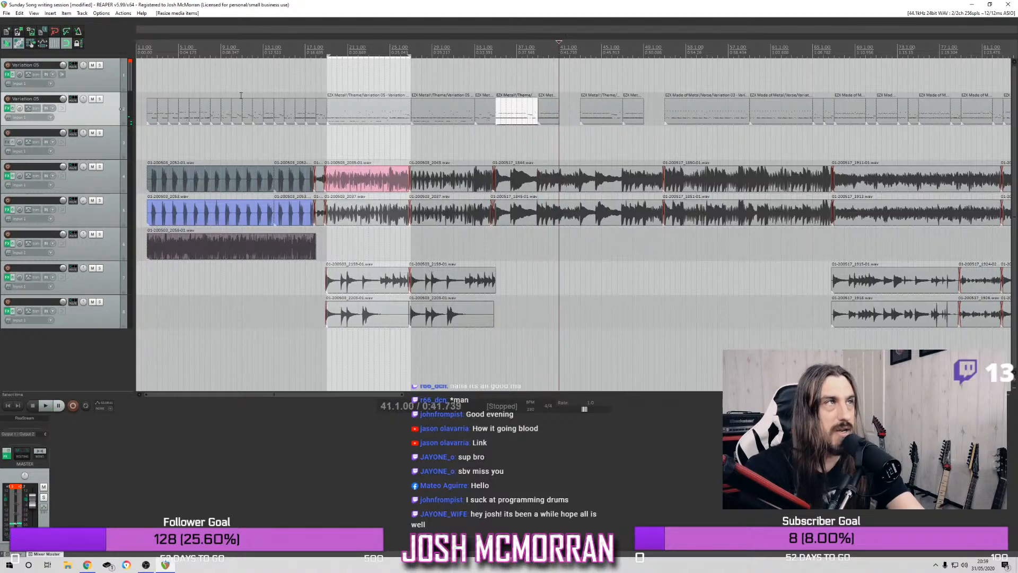
{"action": "left_click", "coordinate": [9, 108]}
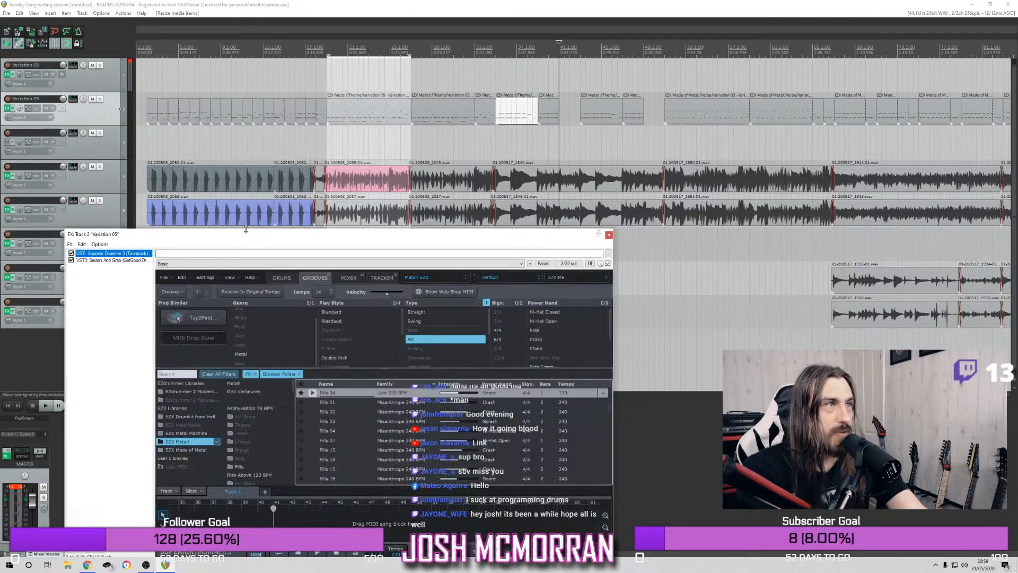
{"action": "left_click", "coordinate": [335, 356]}
{"action": "left_click", "coordinate": [315, 415]}
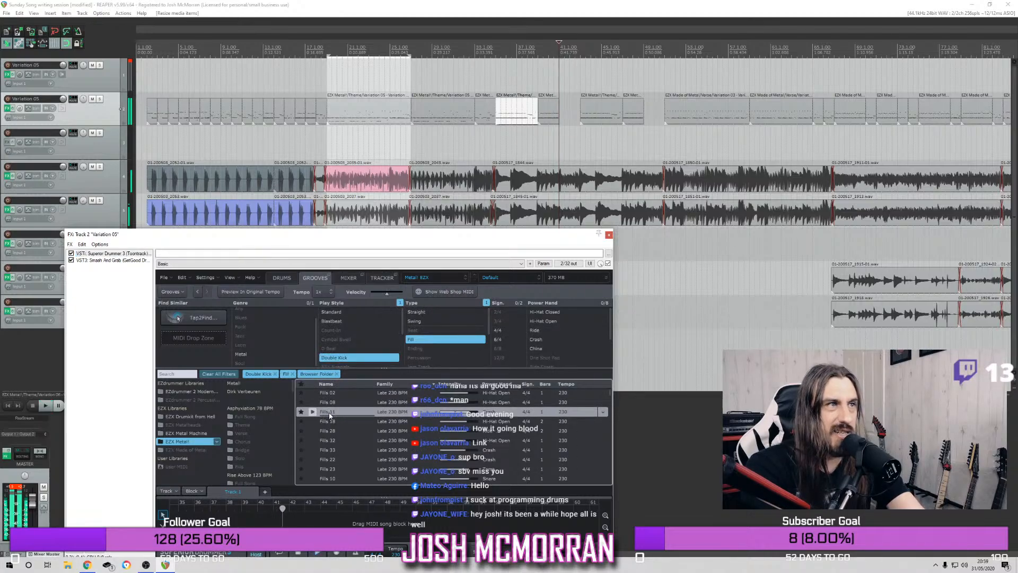
{"action": "left_click_drag", "start_coordinate": [328, 416], "coordinate": [564, 109]}
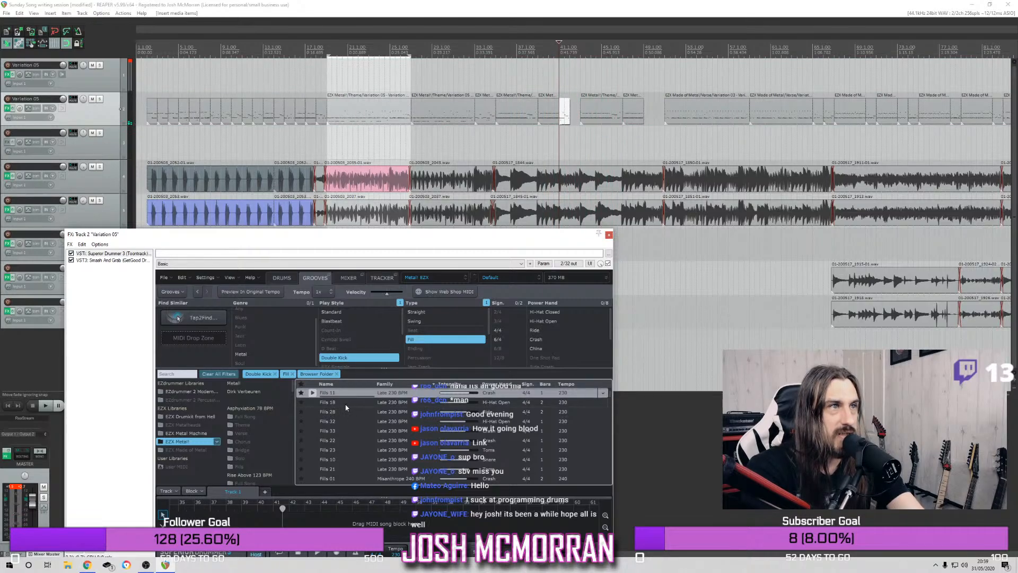
Move the Fills 11 item to the first drum track near bar 49, and place Fills 18 at bar 41 on the second
{"action": "left_click", "coordinate": [317, 406]}
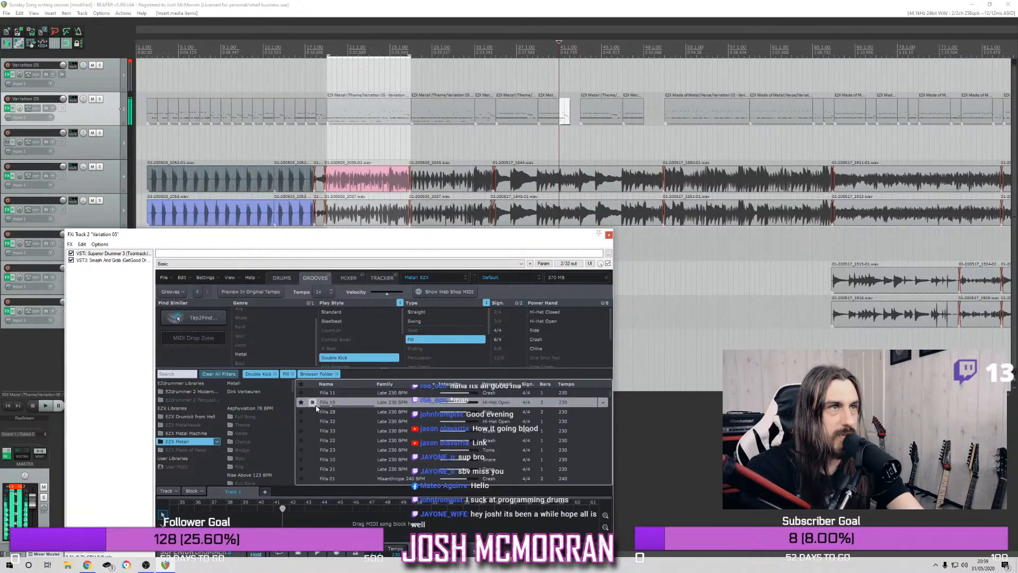
{"action": "left_click_drag", "start_coordinate": [368, 356], "coordinate": [644, 80]}
{"action": "left_click_drag", "start_coordinate": [571, 83], "coordinate": [573, 113]}
{"action": "left_click", "coordinate": [438, 75]}
{"action": "key", "text": "space"}
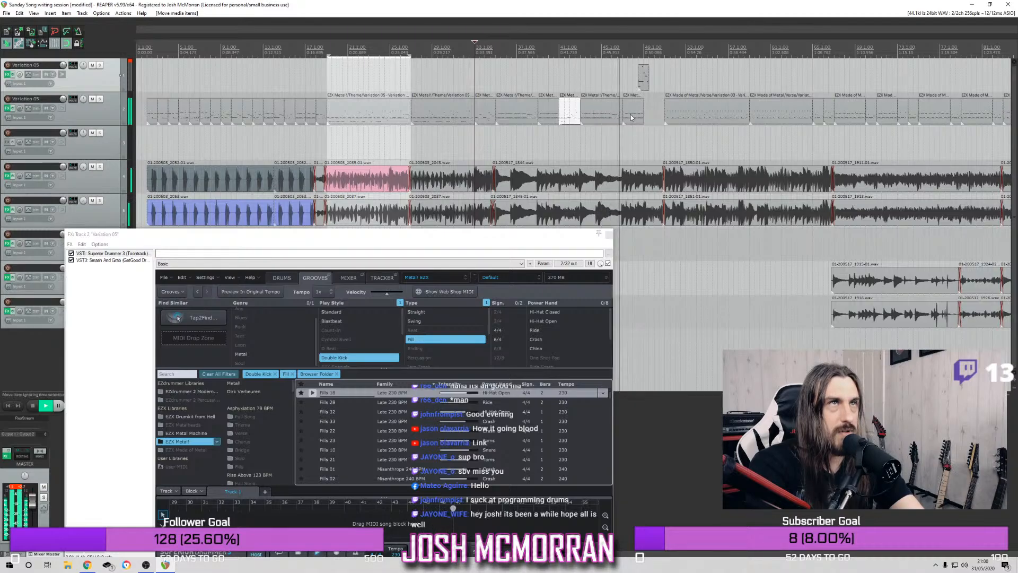
Move the fill on the first drum track down to bar 49 of the second drum track and stop playback
{"action": "left_click", "coordinate": [645, 81]}
{"action": "left_click_drag", "start_coordinate": [645, 83], "coordinate": [653, 114]}
{"action": "key", "text": "space"}
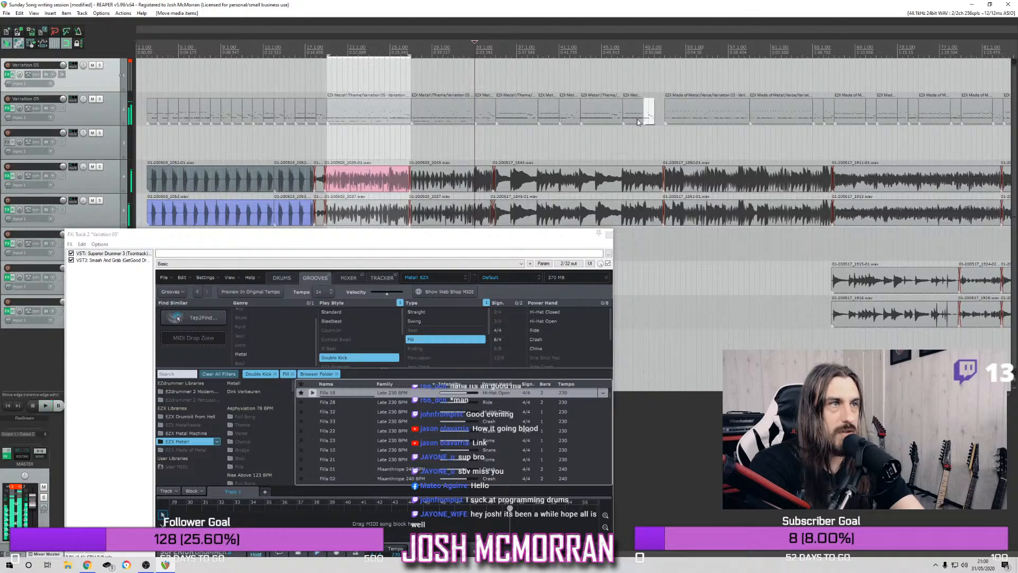
Preview Fills 22, insert it as a new item in the empty bar 50, and play from the middle of bar 29
{"action": "left_click", "coordinate": [316, 435]}
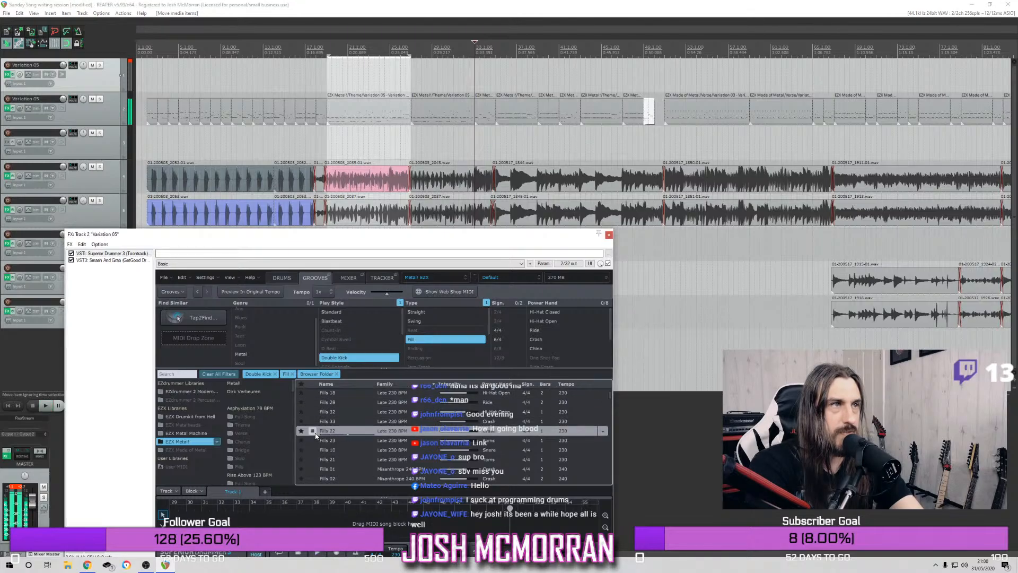
{"action": "left_click_drag", "start_coordinate": [326, 432], "coordinate": [652, 108]}
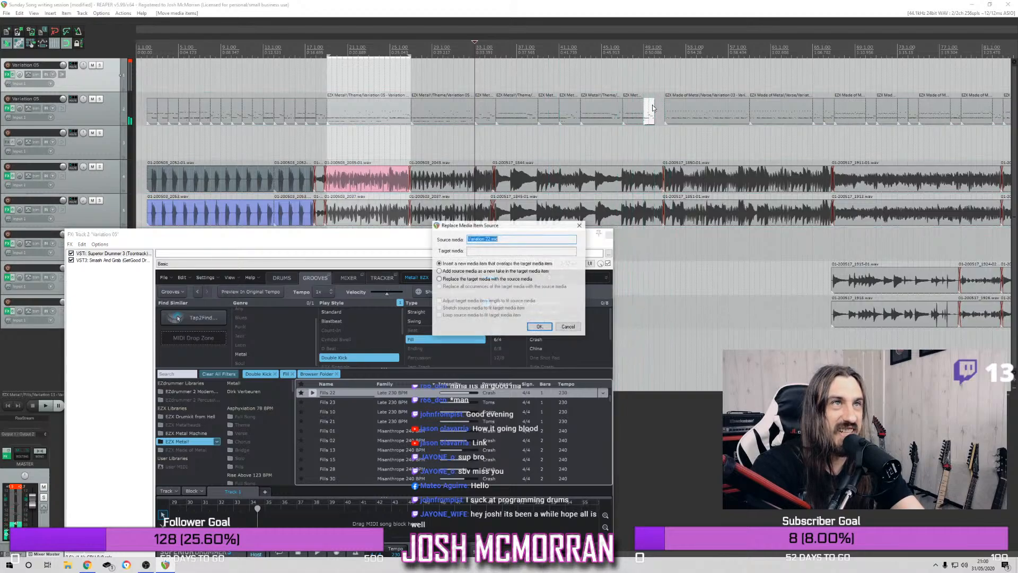
{"action": "left_click", "coordinate": [539, 326]}
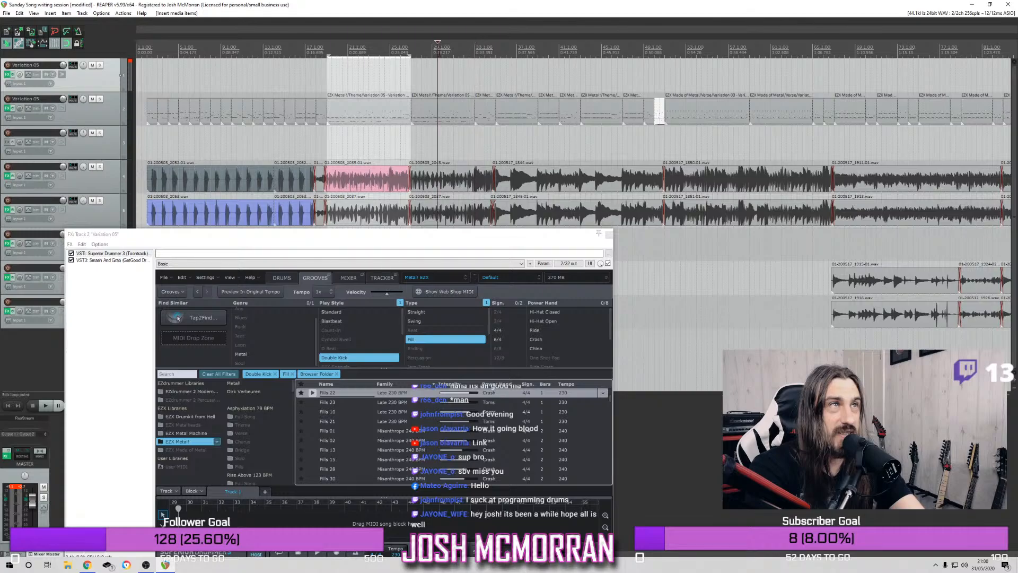
{"action": "key", "text": "space"}
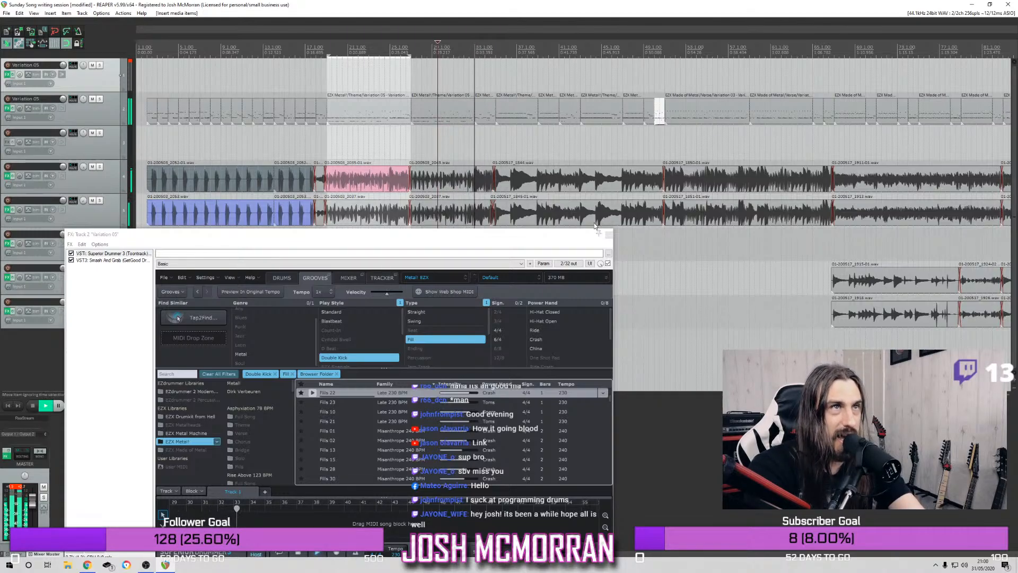
{"action": "left_click", "coordinate": [609, 234]}
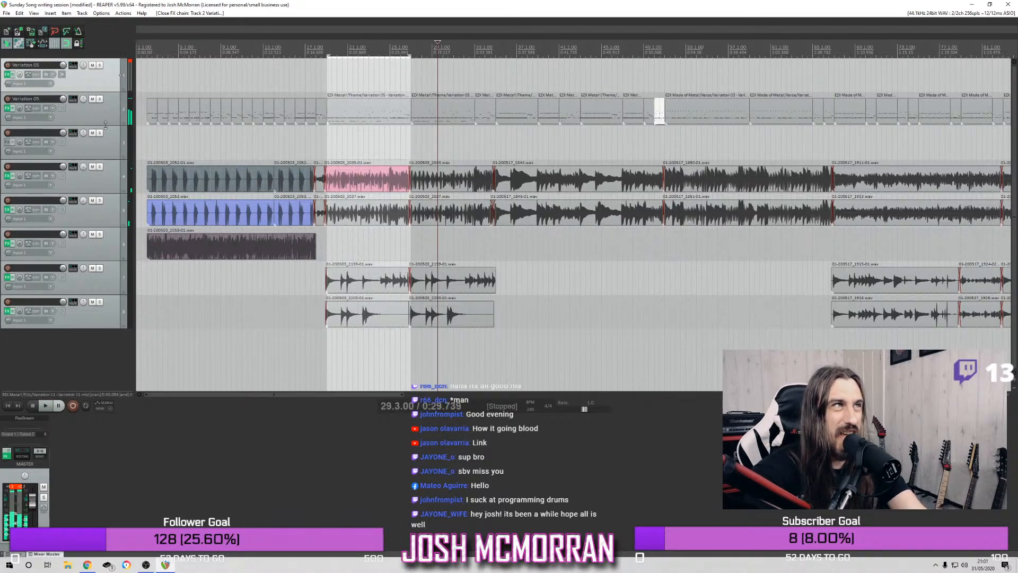
Solo the second drum track and audition the newly placed fills from the middle of bar 47 and from bar 50
{"action": "left_click", "coordinate": [100, 100]}
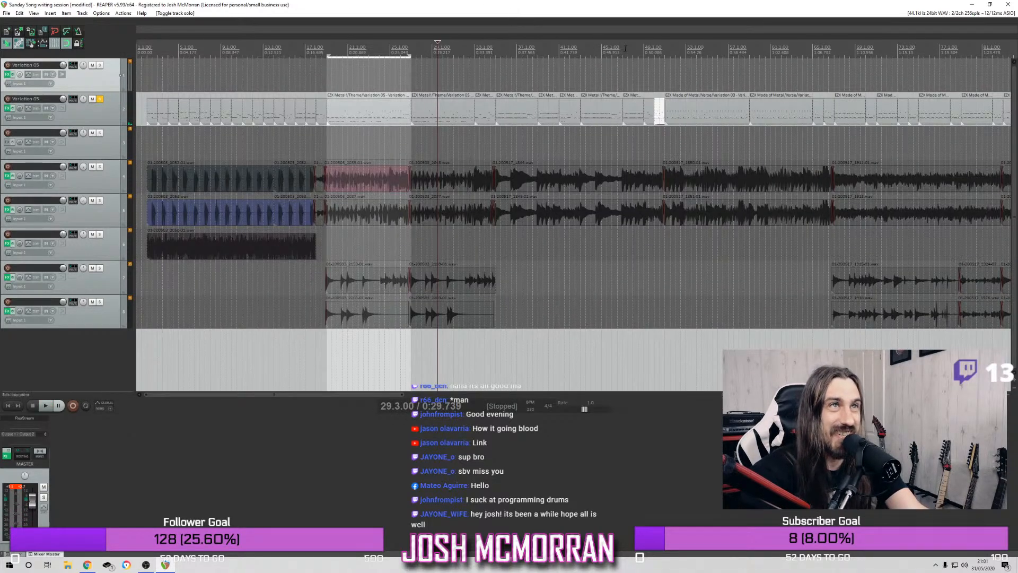
{"action": "key", "text": "space"}
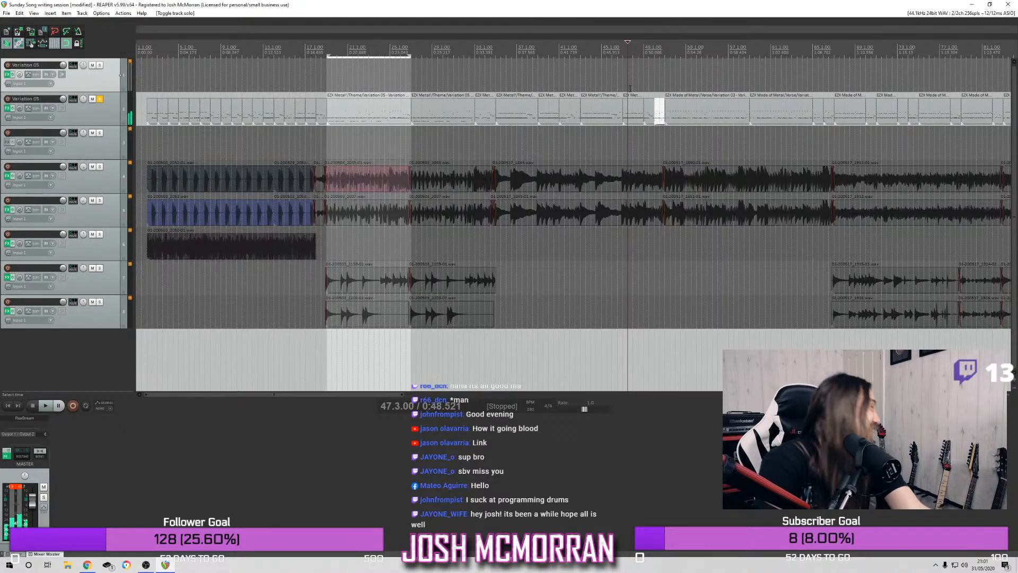
{"action": "left_click", "coordinate": [653, 65]}
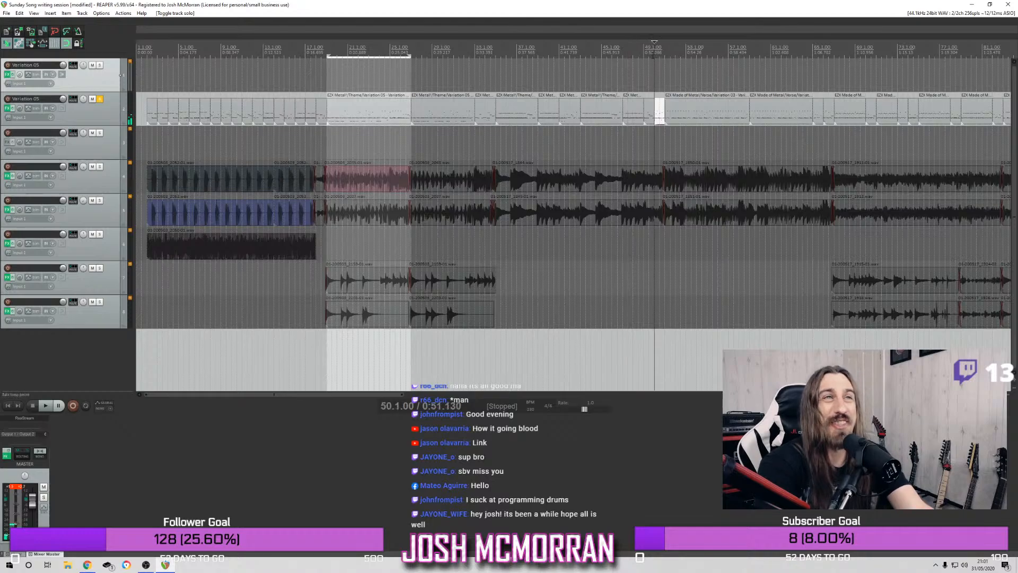
{"action": "scroll", "coordinate": [654, 66], "scroll_direction": "up", "scroll_amount": 5}
{"action": "key", "text": "space"}
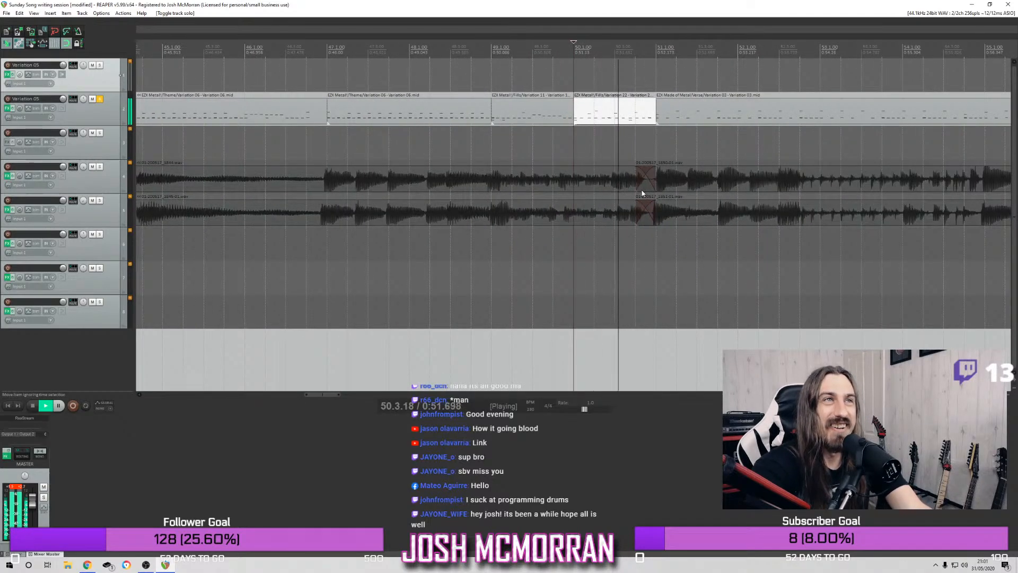
Play the full mix from bar 50 with the second drum track unsoloed, and solo that track again after stopping
{"action": "key", "text": "space"}
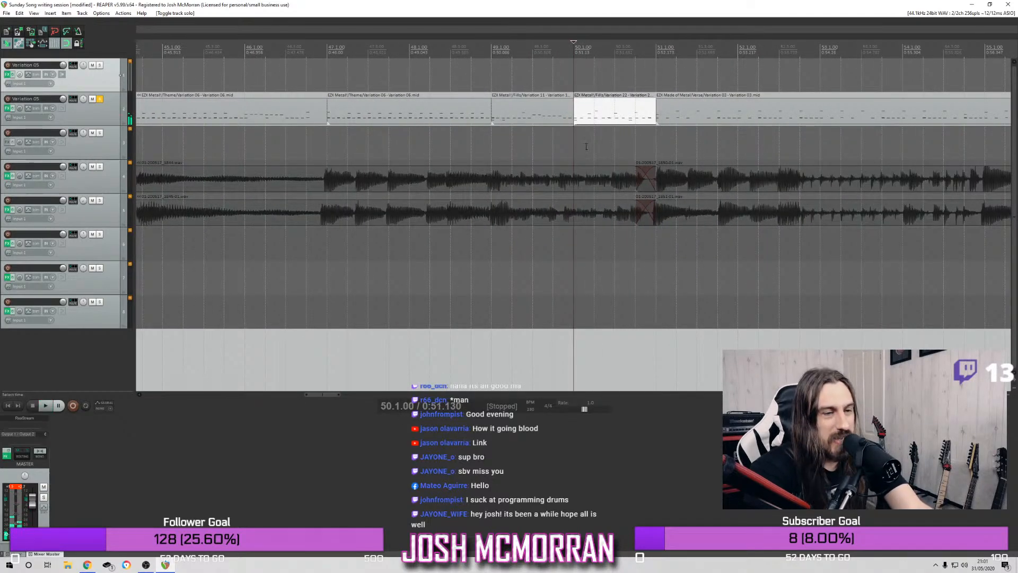
{"action": "scroll", "coordinate": [548, 115], "scroll_direction": "down", "scroll_amount": 3}
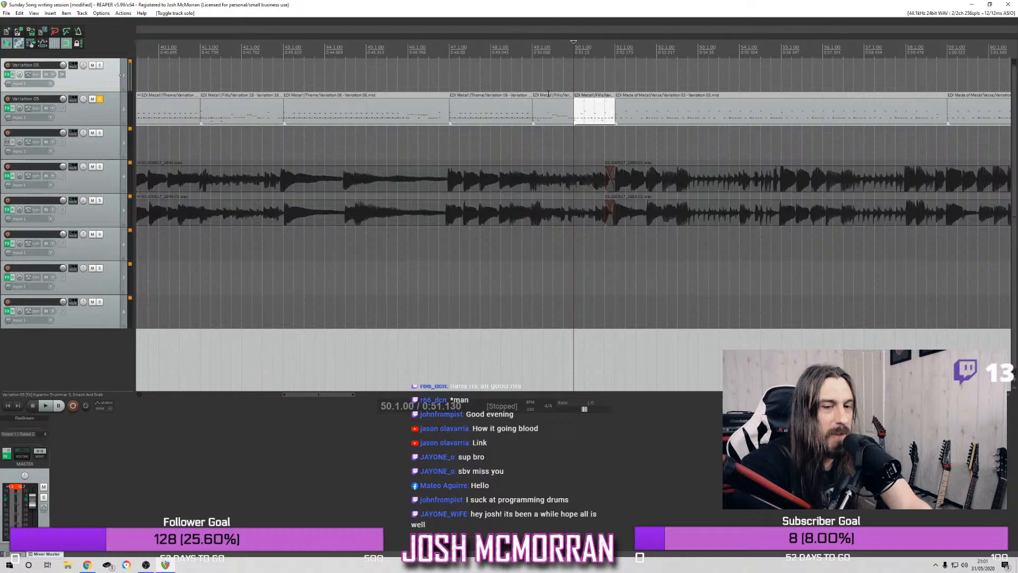
{"action": "left_click", "coordinate": [100, 99]}
{"action": "key", "text": "space"}
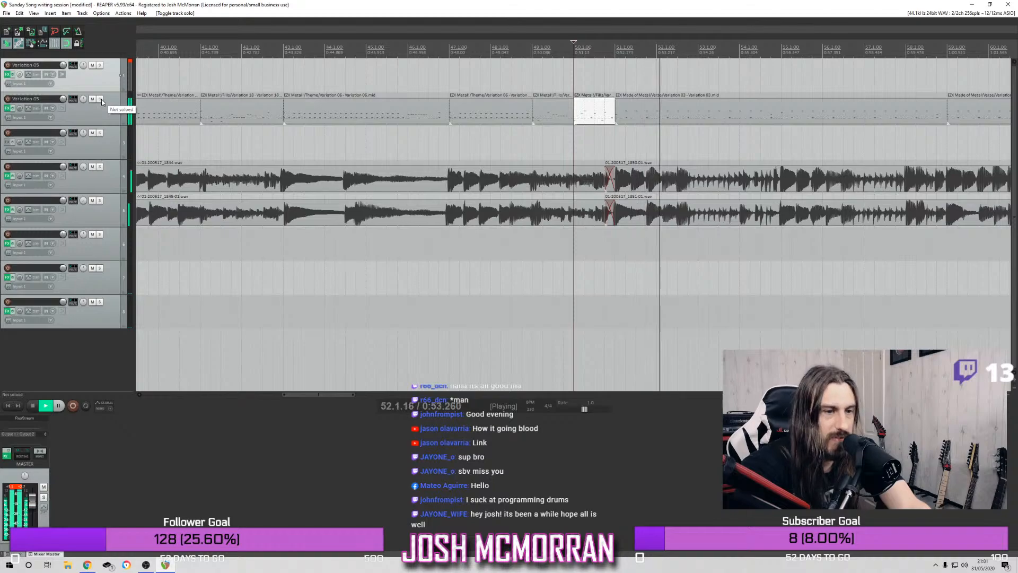
{"action": "key", "text": "space"}
{"action": "left_click", "coordinate": [100, 99]}
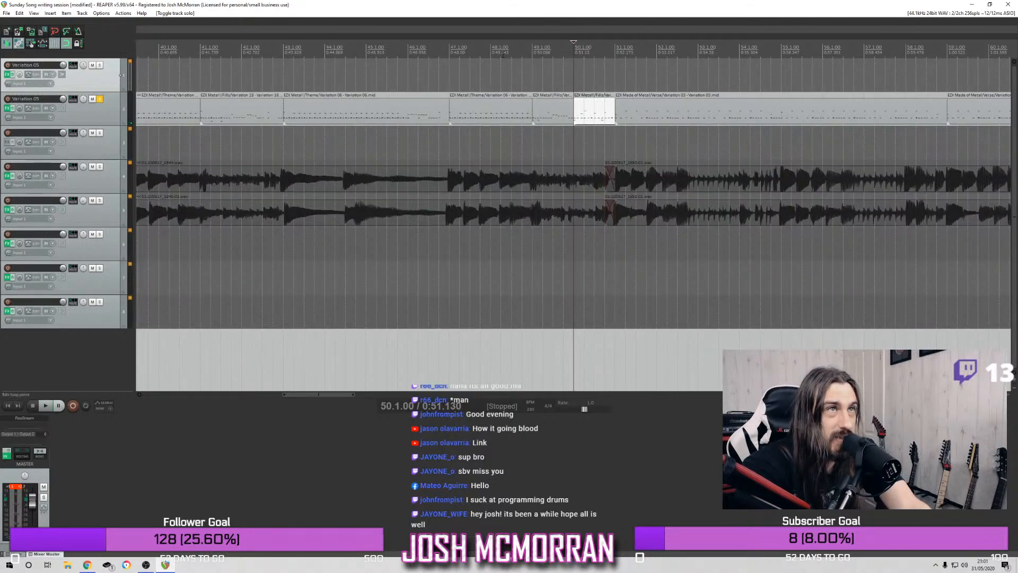
Audition the soloed second drum track from bar 47 and from bar 50 through the fills and the following verse groove
{"action": "left_click", "coordinate": [450, 44]}
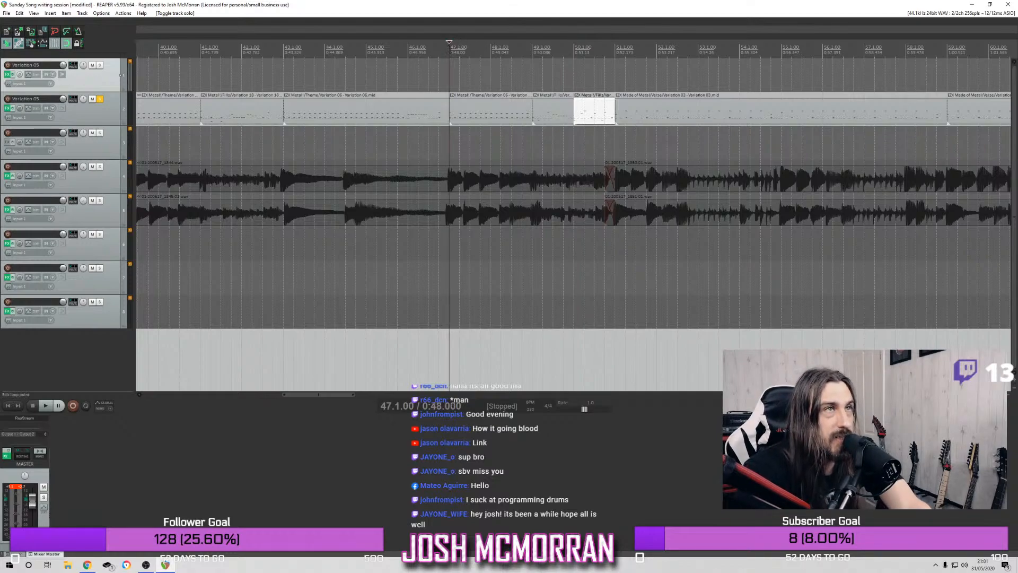
{"action": "key", "text": "space"}
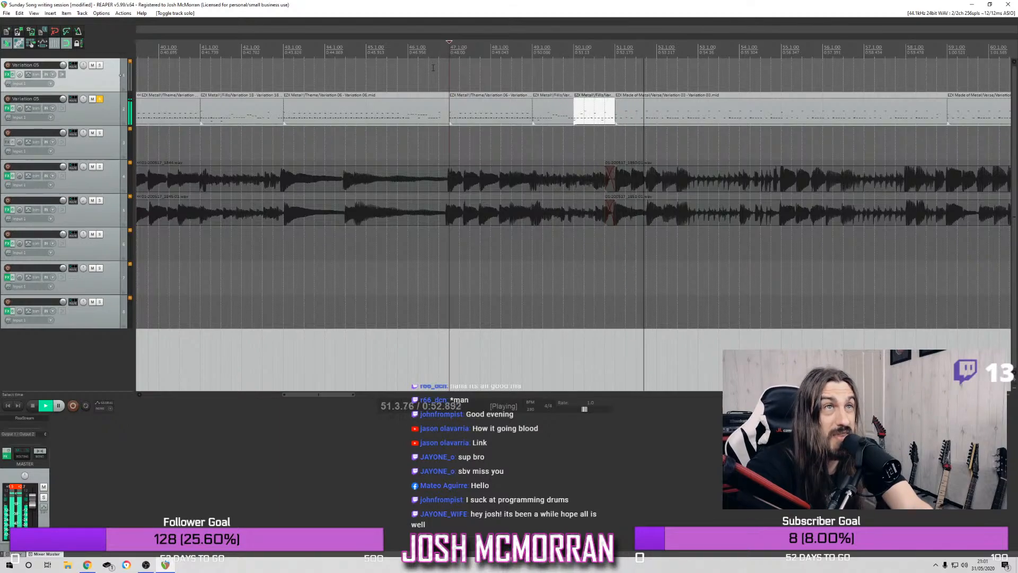
{"action": "left_click", "coordinate": [572, 54]}
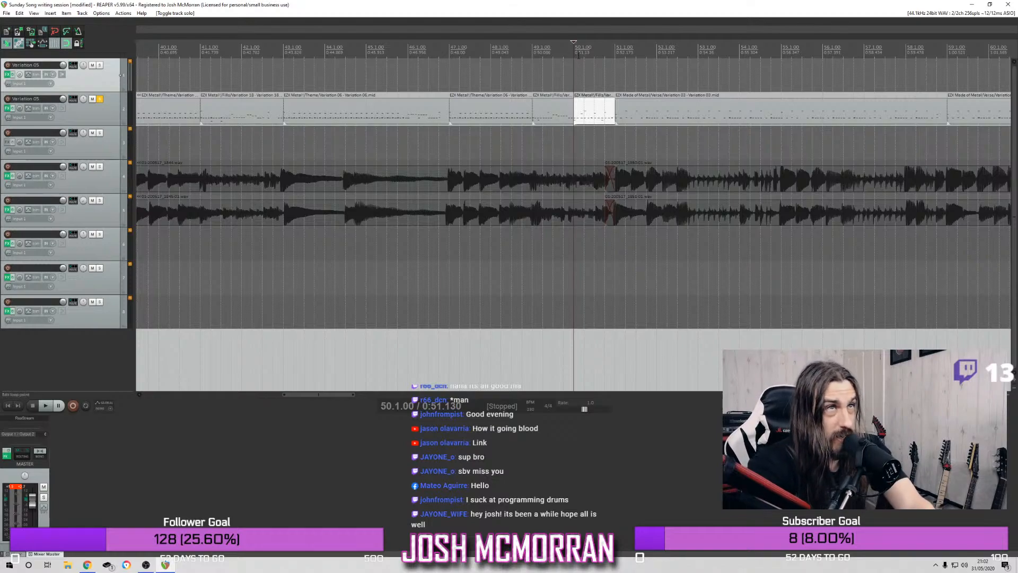
{"action": "key", "text": "space"}
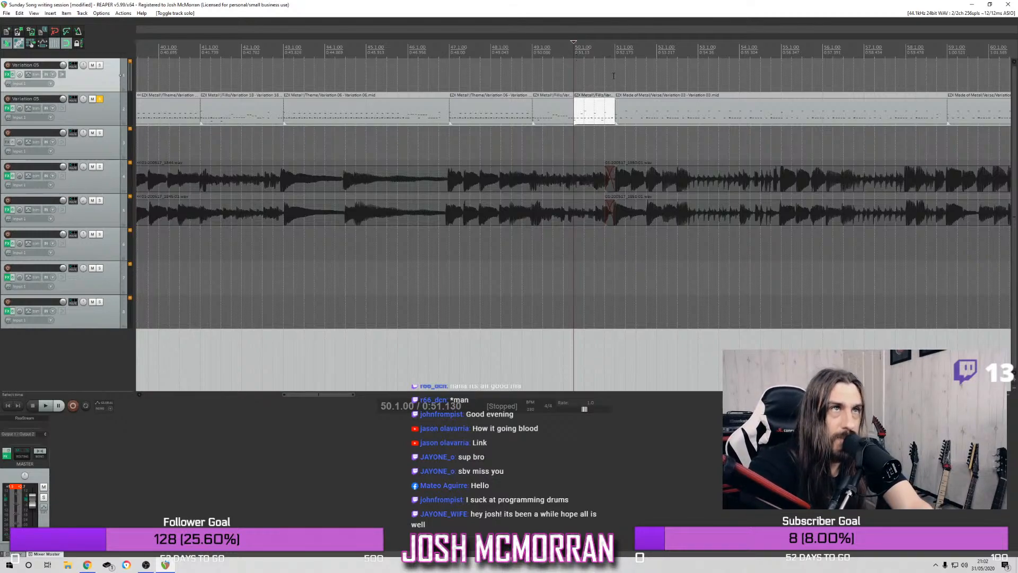
{"action": "key", "text": "space"}
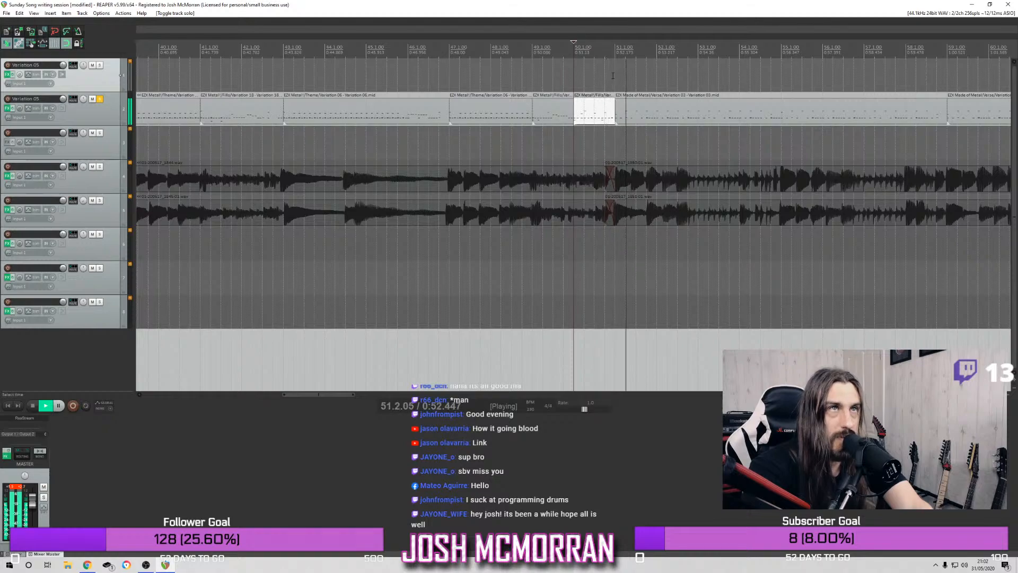
{"action": "left_click", "coordinate": [644, 51]}
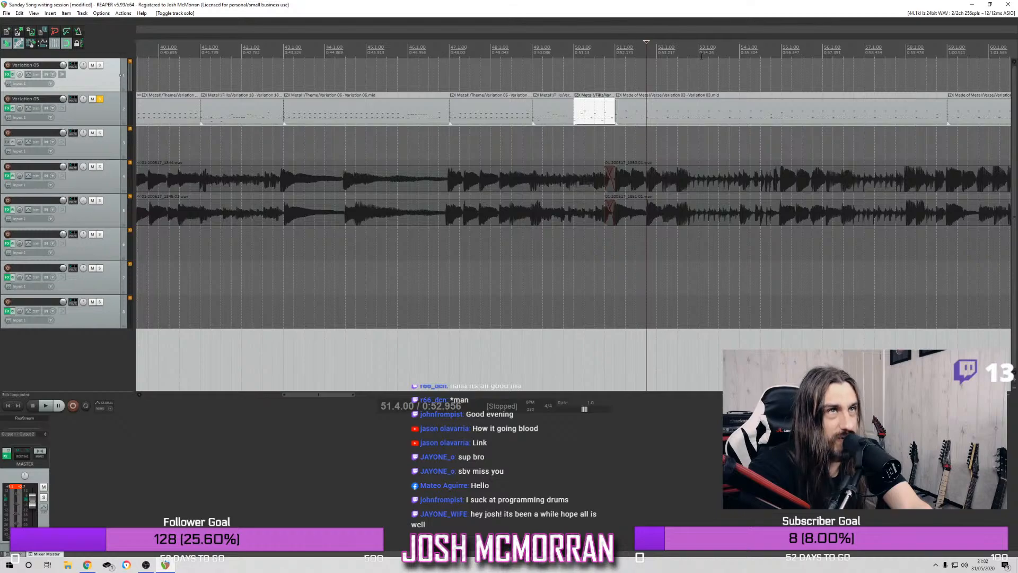
{"action": "left_click", "coordinate": [574, 48]}
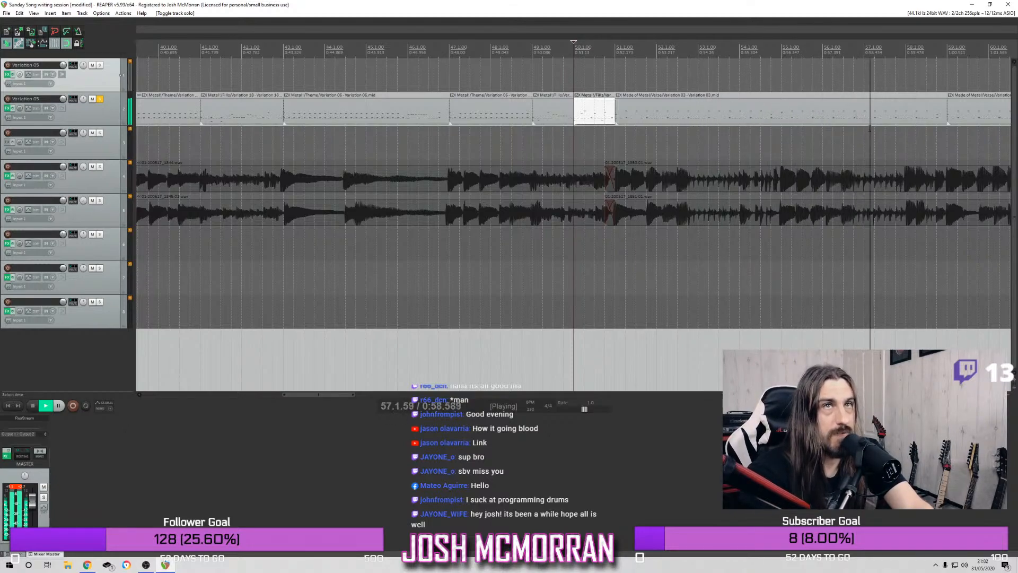
{"action": "key", "text": "space"}
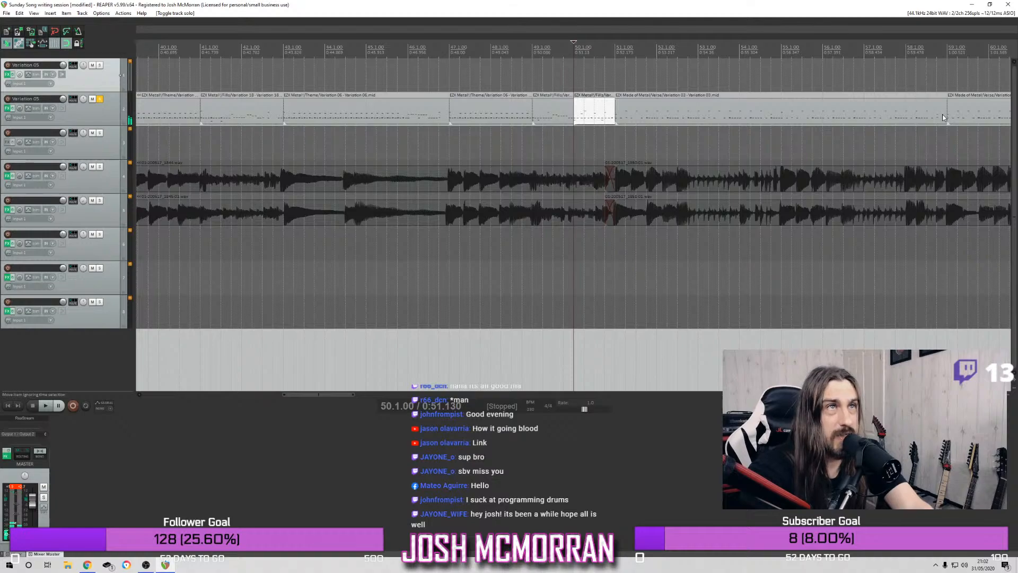
Trim the end of the bar 51 verse groove back to bar 58 and copy the bar 50 fill into the gap
{"action": "left_click_drag", "start_coordinate": [944, 112], "coordinate": [902, 117]}
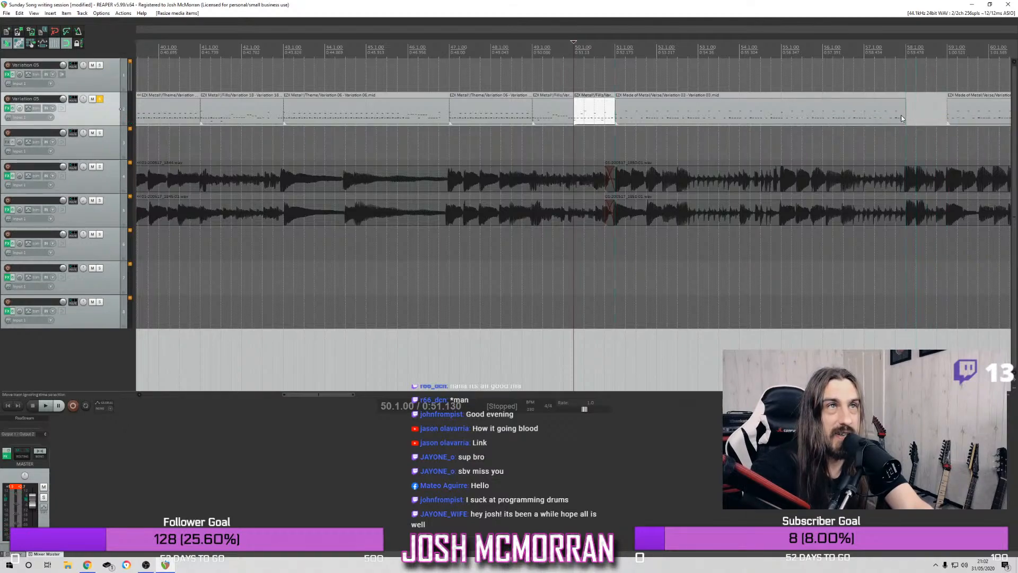
{"action": "left_click", "coordinate": [587, 114]}
{"action": "left_click_drag", "start_coordinate": [587, 116], "coordinate": [938, 108]}
{"action": "key", "text": "super"}
{"action": "left_click", "coordinate": [593, 117]}
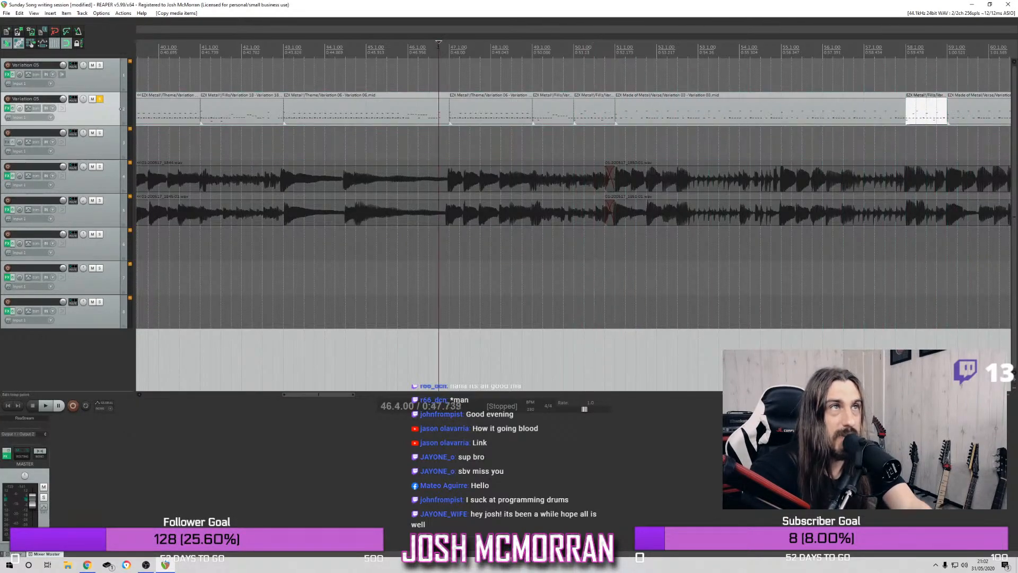
Play the drums from the end of bar 46, unsolo the second drum track during playback, and review the song's later sections
{"action": "key", "text": "space"}
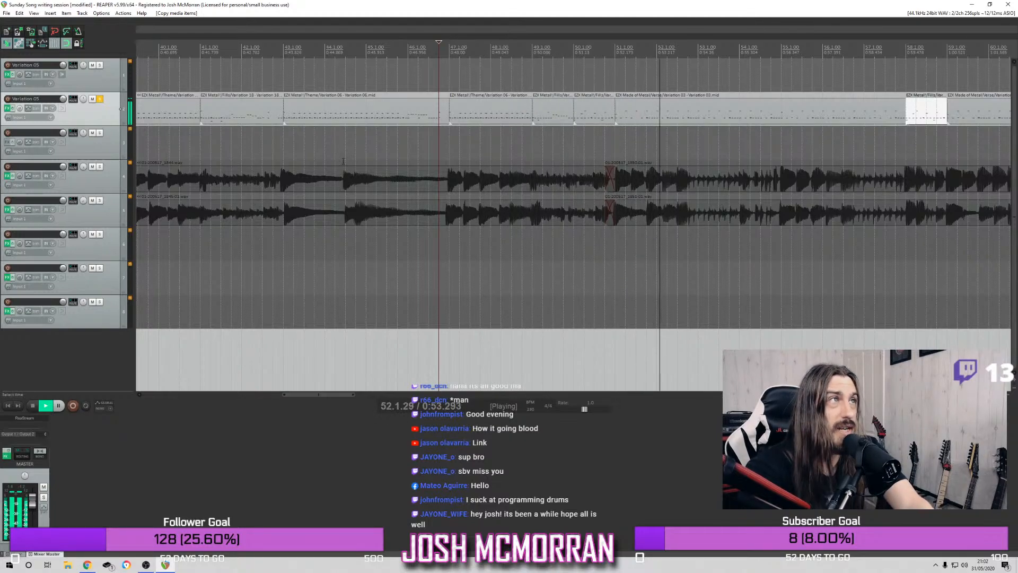
{"action": "left_click", "coordinate": [100, 99]}
{"action": "scroll", "coordinate": [297, 55], "scroll_direction": "down", "scroll_amount": 3}
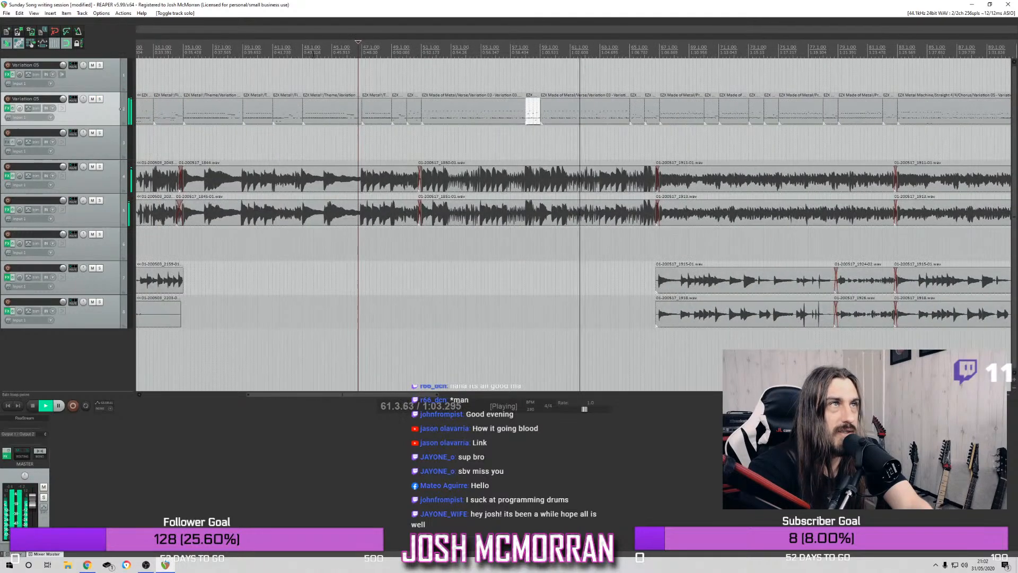
{"action": "left_click", "coordinate": [332, 53]}
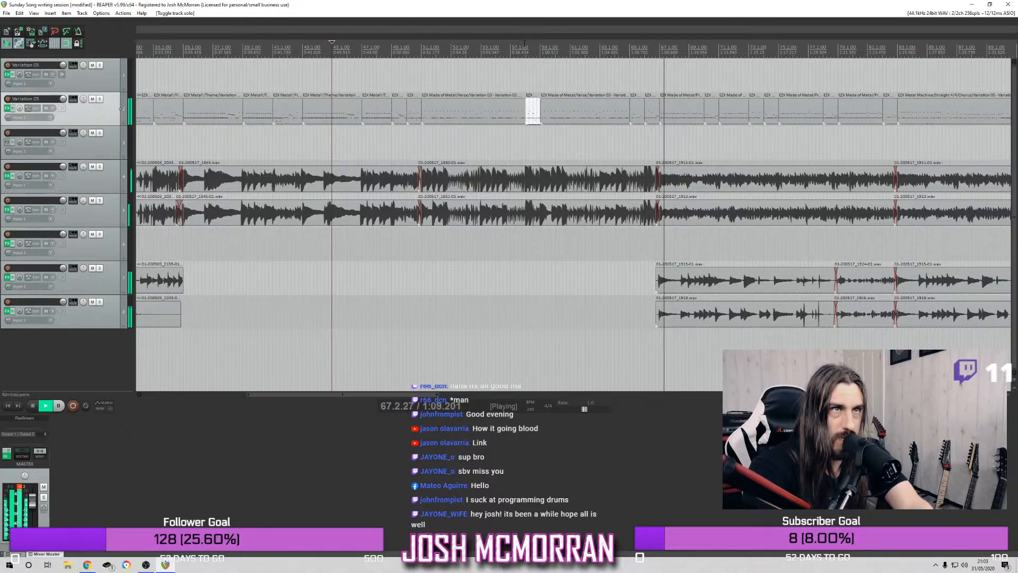
{"action": "scroll", "coordinate": [581, 44], "scroll_direction": "down", "scroll_amount": 2}
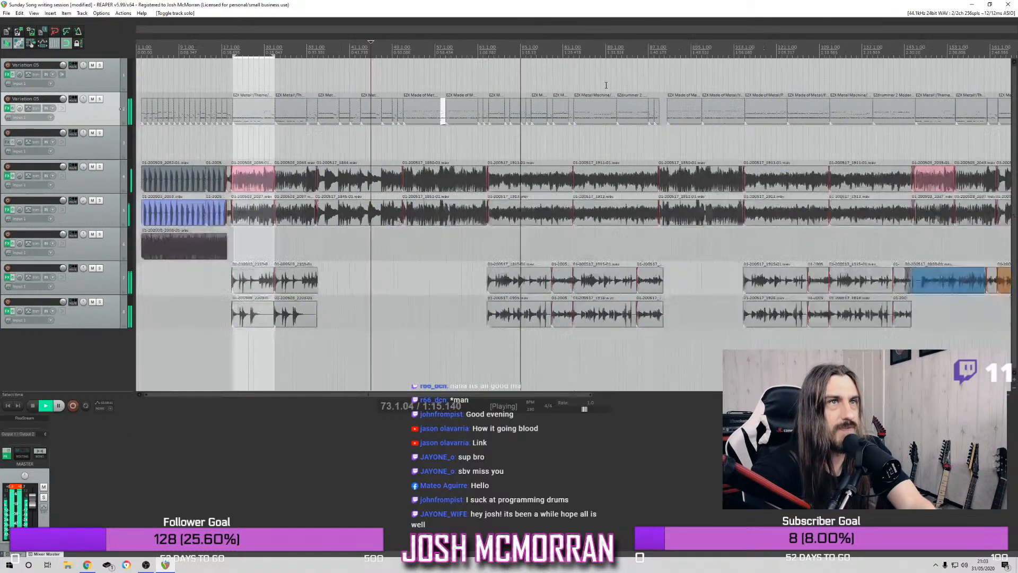
{"action": "scroll", "coordinate": [728, 150], "scroll_direction": "down", "scroll_amount": 2}
{"action": "scroll", "coordinate": [728, 151], "scroll_direction": "up", "scroll_amount": 1}
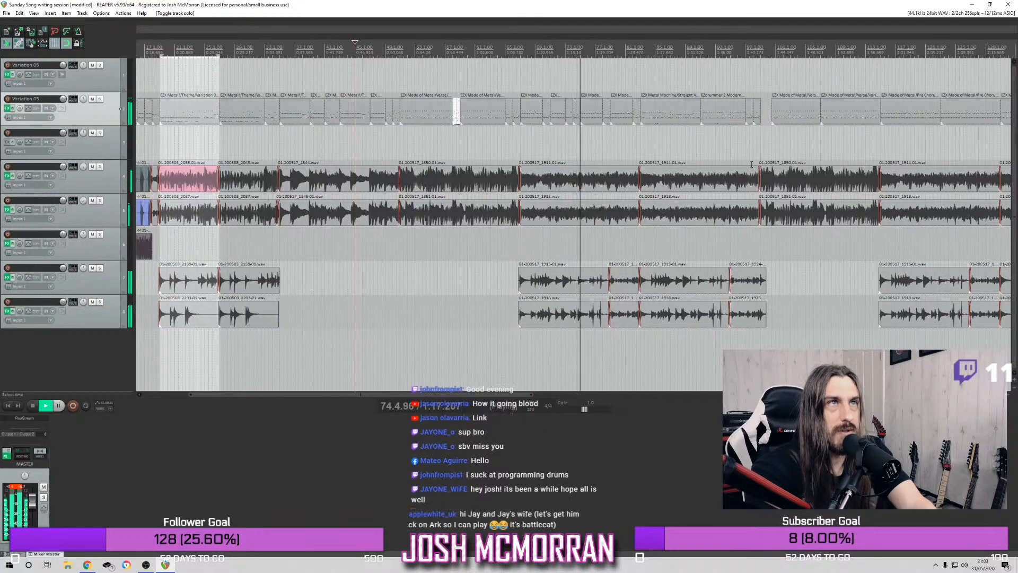
{"action": "scroll", "coordinate": [737, 160], "scroll_direction": "up", "scroll_amount": 1}
{"action": "scroll", "coordinate": [747, 172], "scroll_direction": "up", "scroll_amount": 1}
{"action": "scroll", "coordinate": [863, 117], "scroll_direction": "down", "scroll_amount": 2}
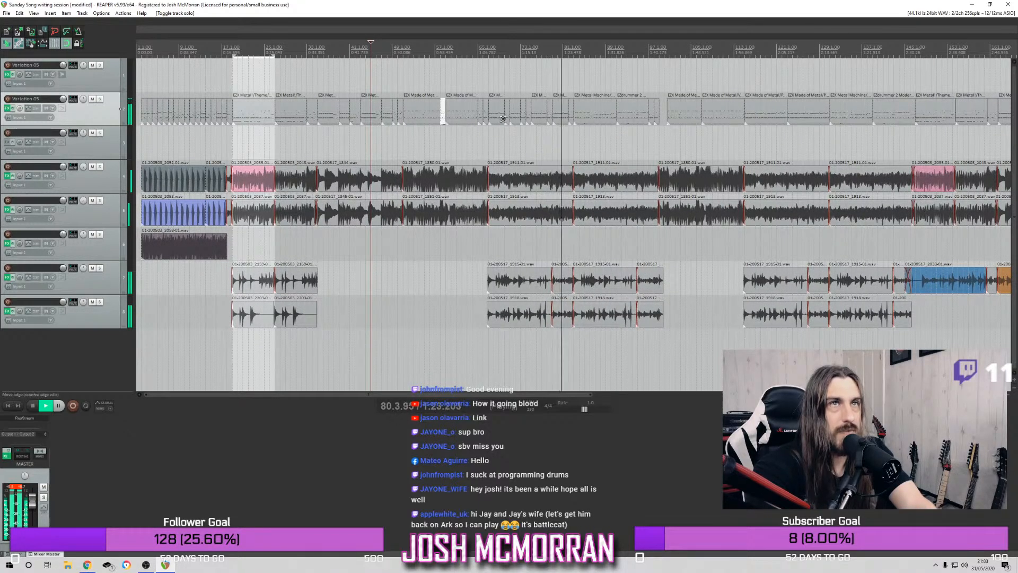
Replace the second drum track's items from bar 115 to bar 147 with a copy of its items from bar 67 to bar 99
{"action": "left_click_drag", "start_coordinate": [497, 119], "coordinate": [658, 113]}
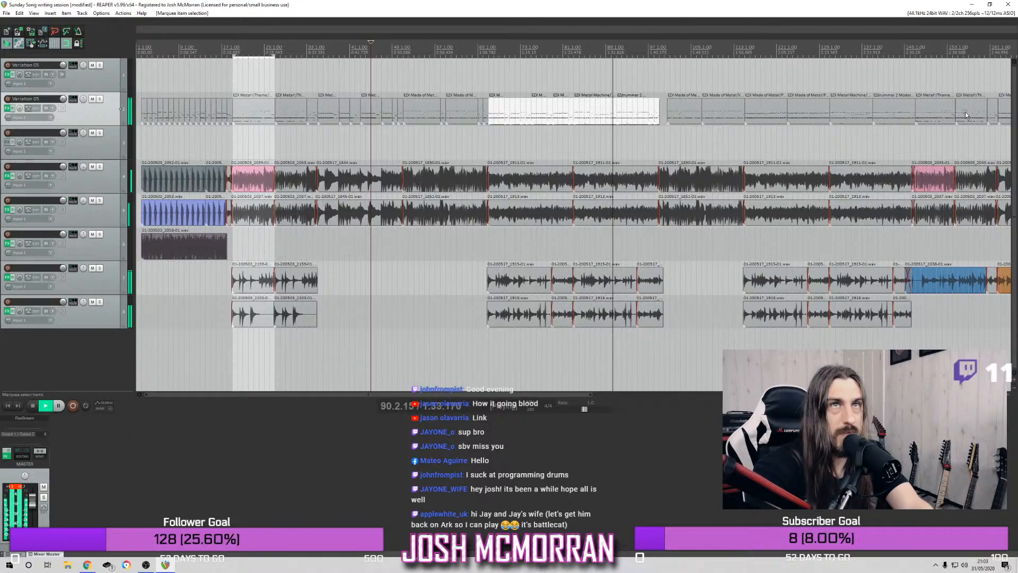
{"action": "left_click", "coordinate": [902, 111]}
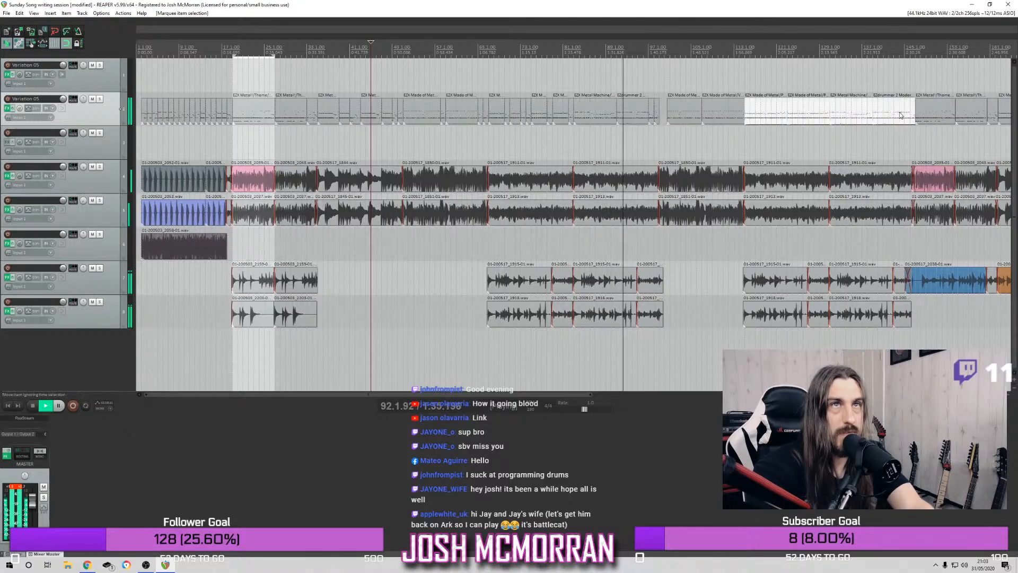
{"action": "key", "text": "Delete"}
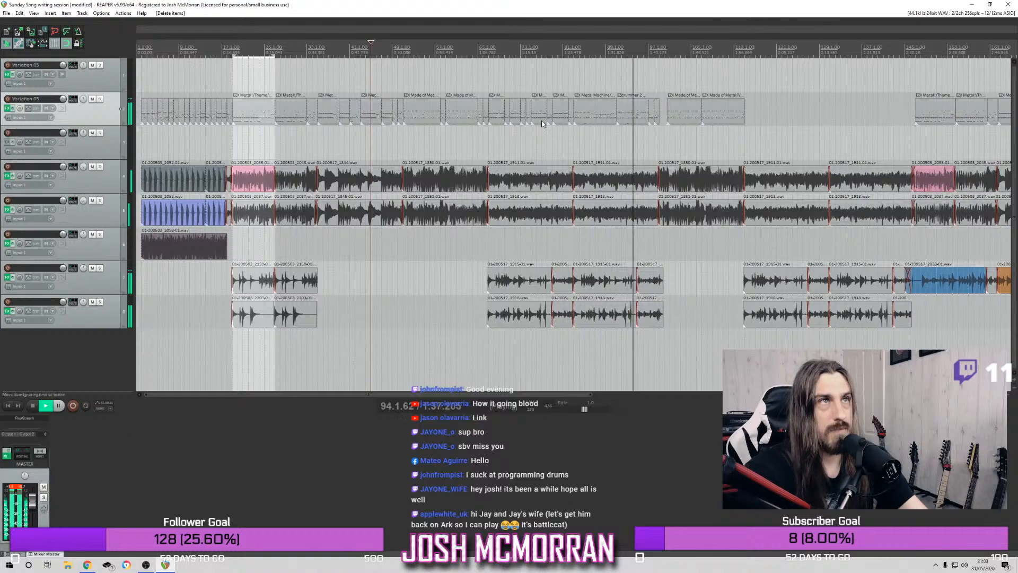
{"action": "left_click_drag", "start_coordinate": [490, 127], "coordinate": [655, 109]}
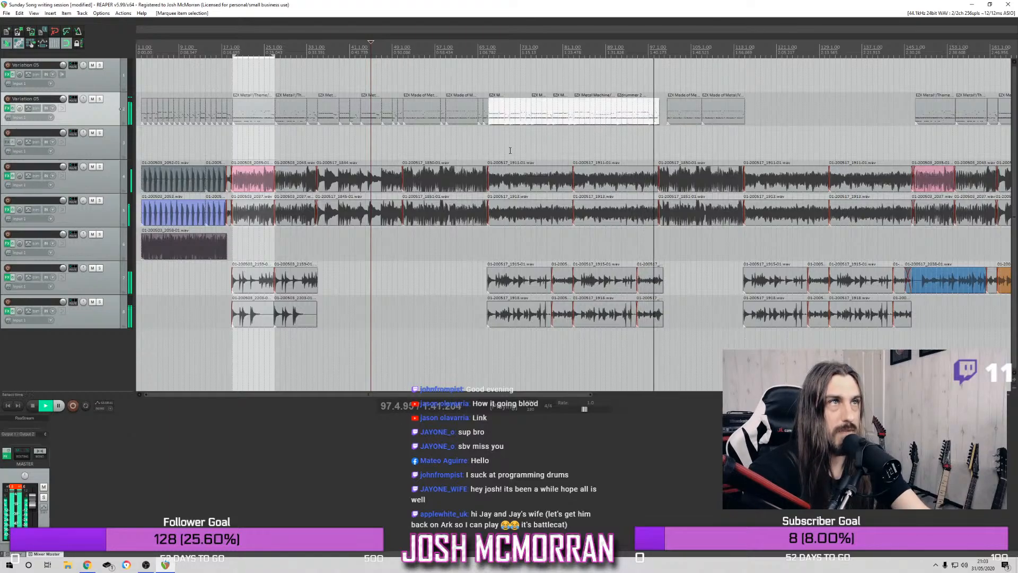
{"action": "left_click_drag", "start_coordinate": [523, 119], "coordinate": [798, 102]}
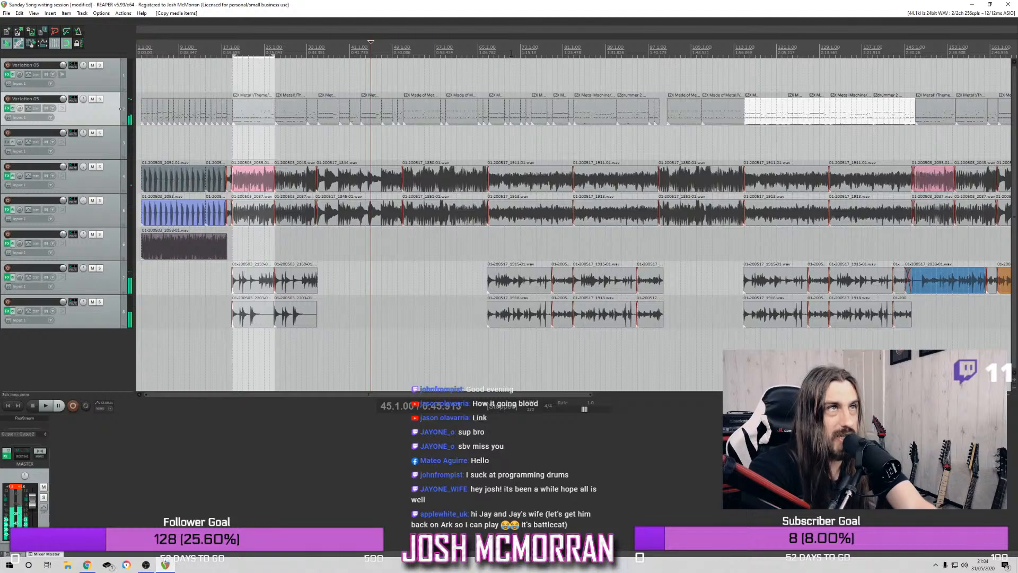
Play the full mix from bar 56 and from bar 49 to review the drums leading into bar 67
{"action": "left_click", "coordinate": [521, 50]}
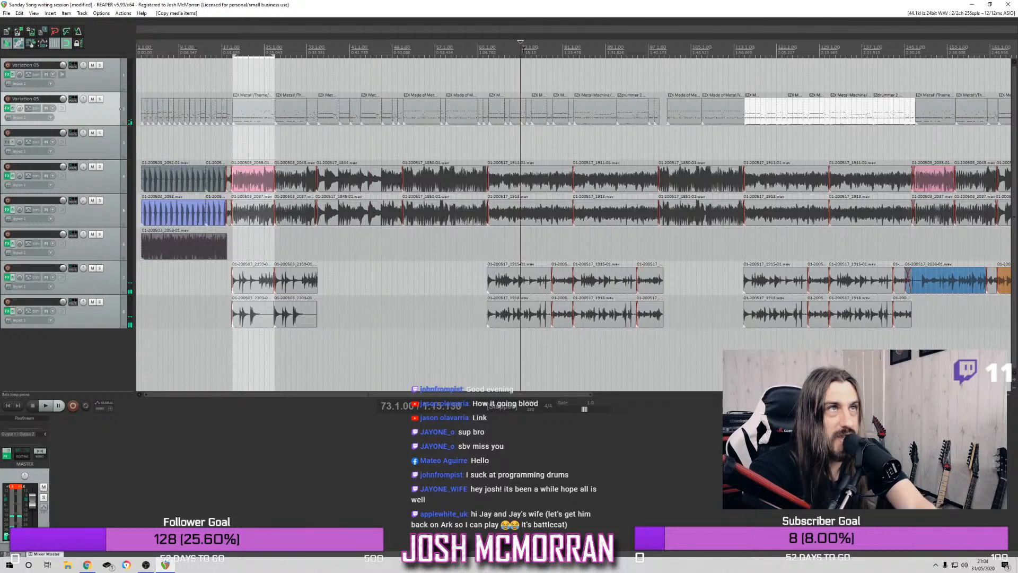
{"action": "left_click", "coordinate": [489, 56]}
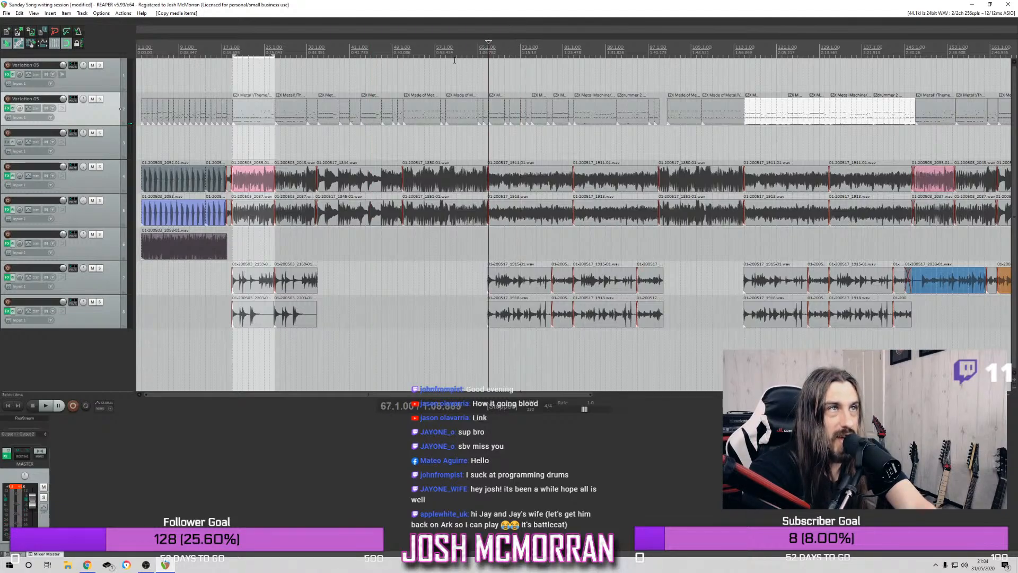
{"action": "left_click", "coordinate": [429, 55]}
{"action": "key", "text": "space"}
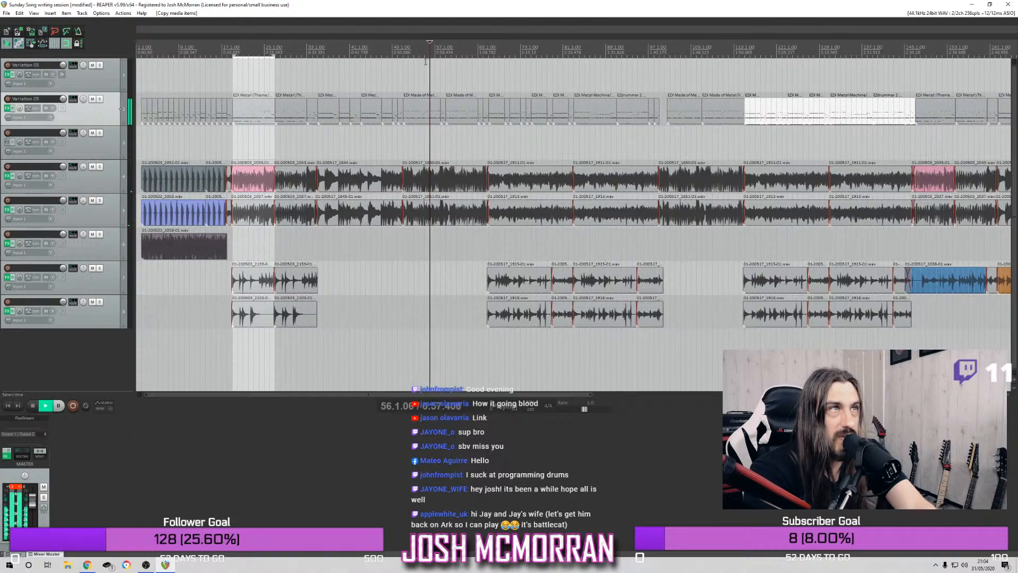
{"action": "left_click", "coordinate": [397, 52]}
{"action": "left_click", "coordinate": [393, 52]}
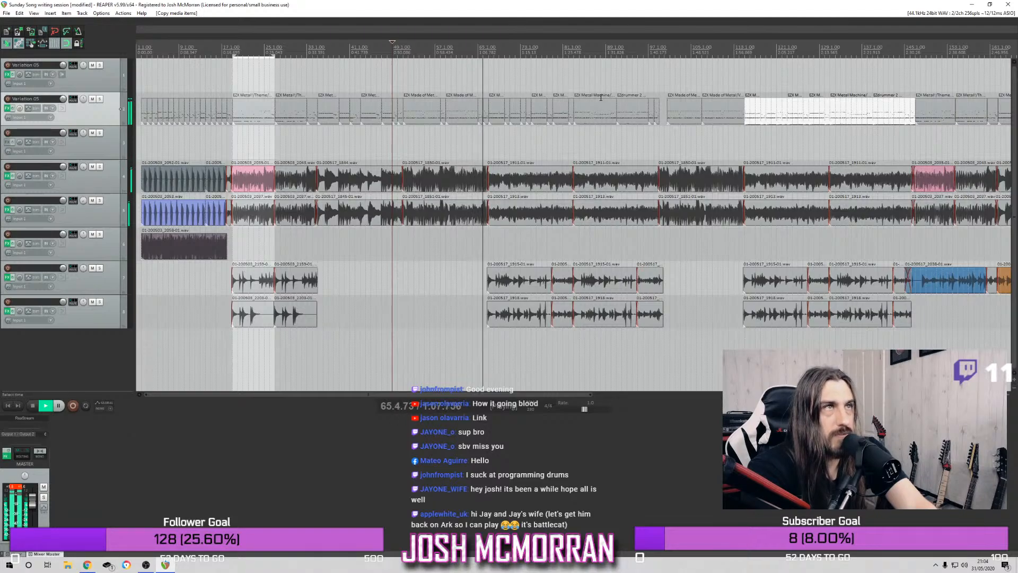
{"action": "key", "text": "space"}
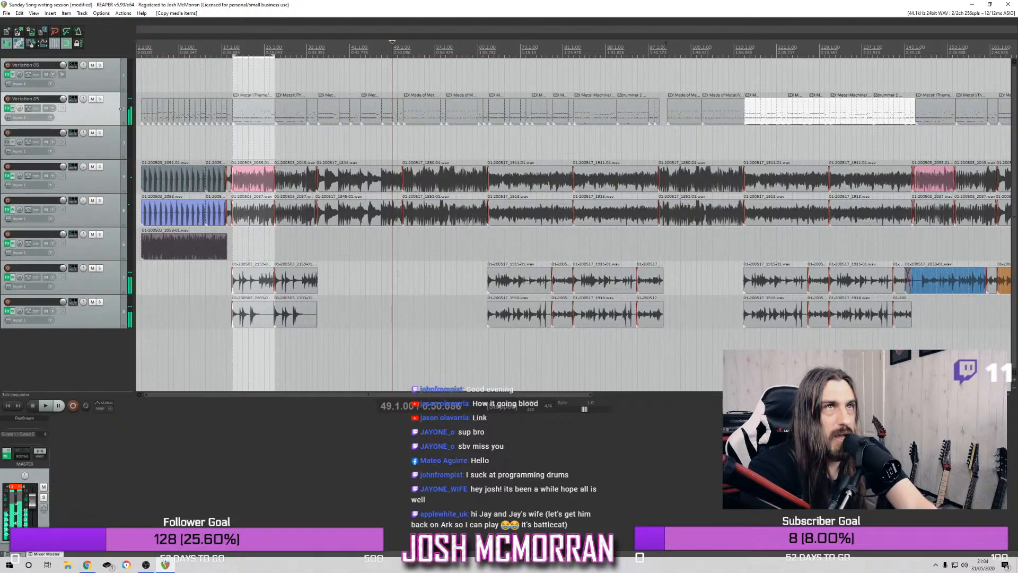
Play the full mix from bar 97 to check the drum transition into the next verse
{"action": "left_click", "coordinate": [648, 49]}
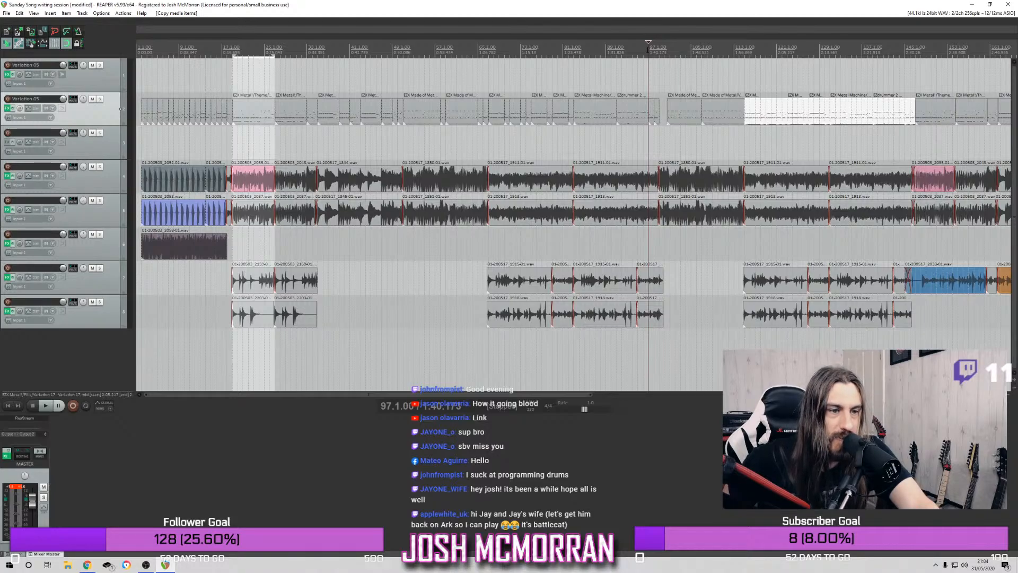
{"action": "key", "text": "space"}
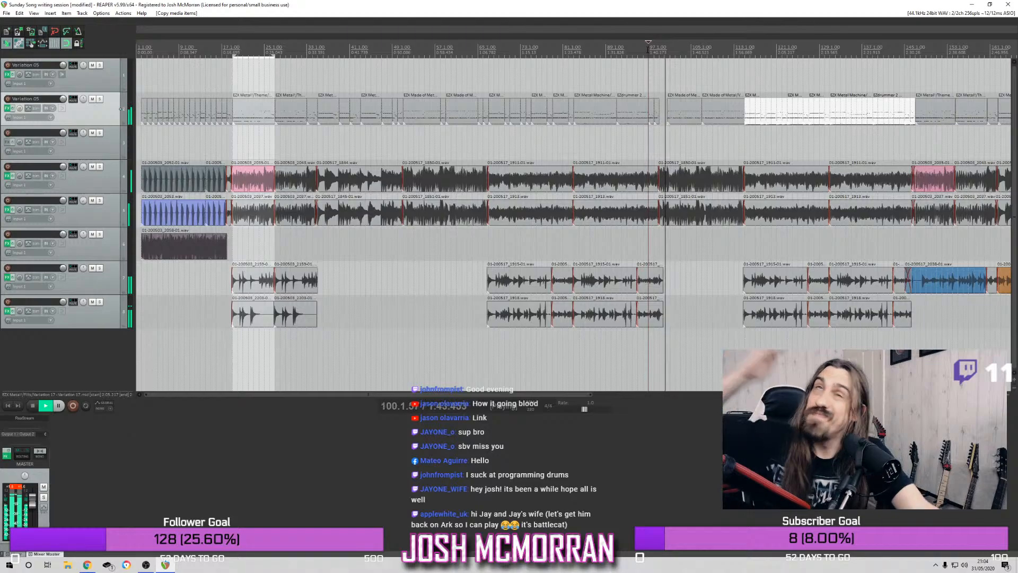
{"action": "key", "text": "space"}
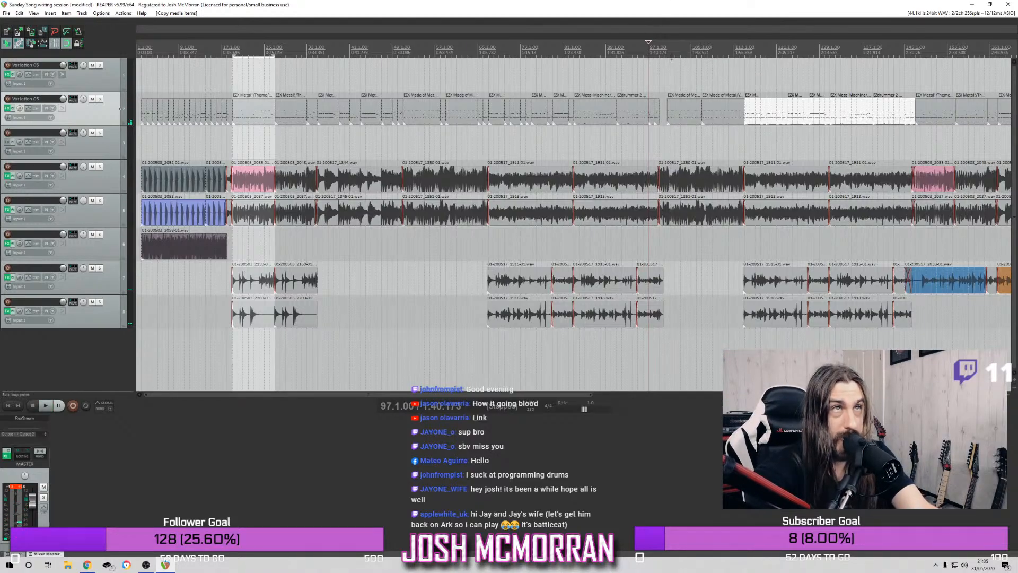
Play from the end of bar 96 and extend the start of the verse groove after the gap back to bar 100
{"action": "left_click", "coordinate": [667, 54]}
{"action": "scroll", "coordinate": [662, 70], "scroll_direction": "up", "scroll_amount": 5}
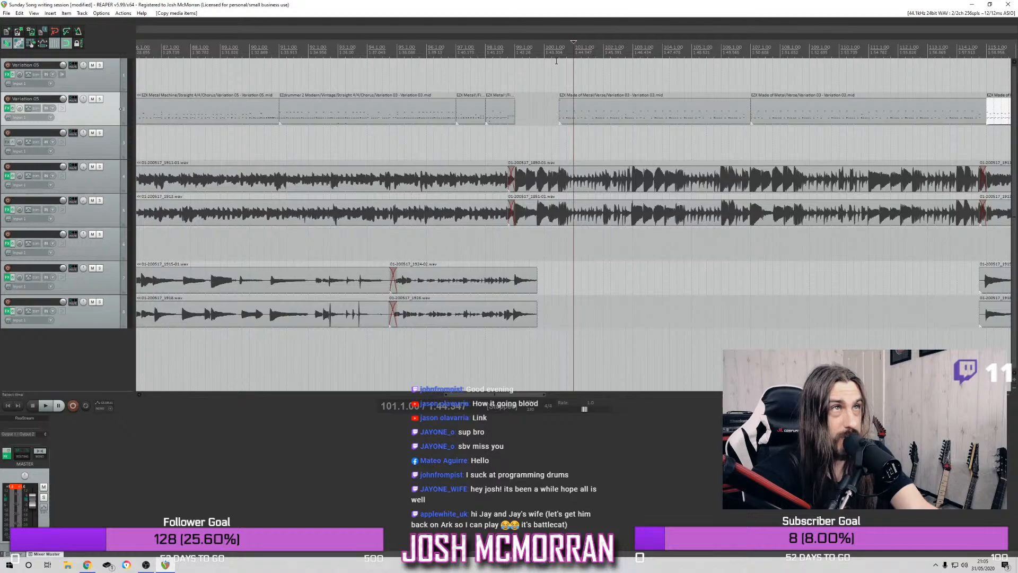
{"action": "left_click", "coordinate": [449, 55]}
{"action": "key", "text": "space"}
{"action": "left_click_drag", "start_coordinate": [559, 112], "coordinate": [544, 112]}
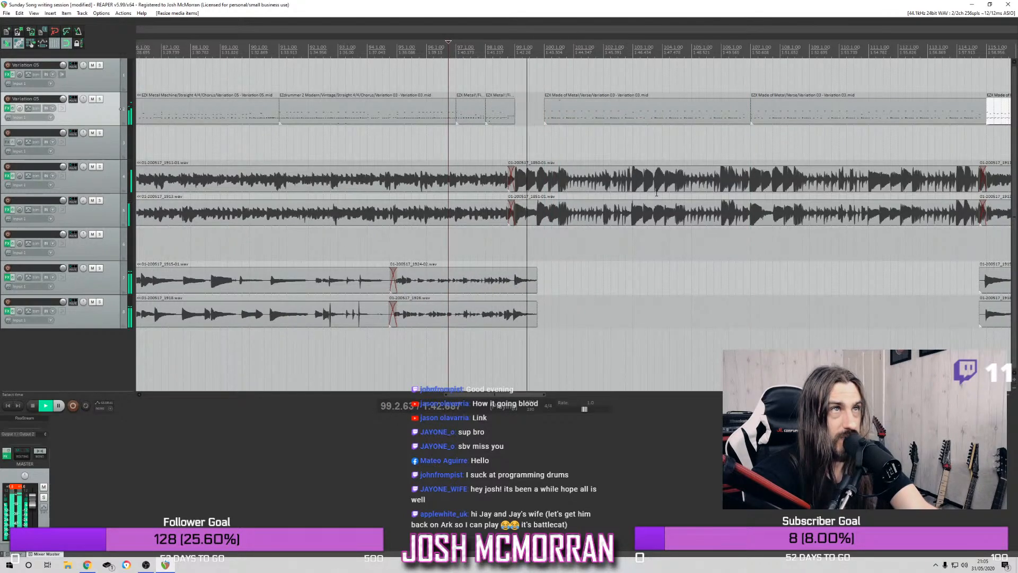
Trim the start of the verse groove after the gap to bar 100 beat 3 and play the transition from bar 91
{"action": "key", "text": "space"}
{"action": "left_click_drag", "start_coordinate": [544, 116], "coordinate": [557, 115]}
{"action": "key", "text": "space"}
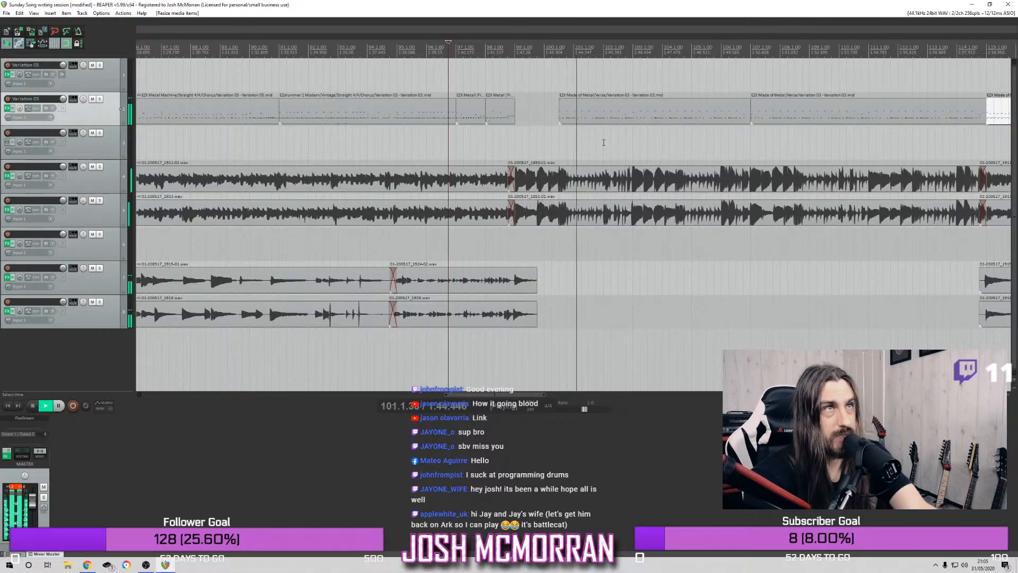
{"action": "key", "text": "space"}
{"action": "scroll", "coordinate": [546, 138], "scroll_direction": "down", "scroll_amount": 5}
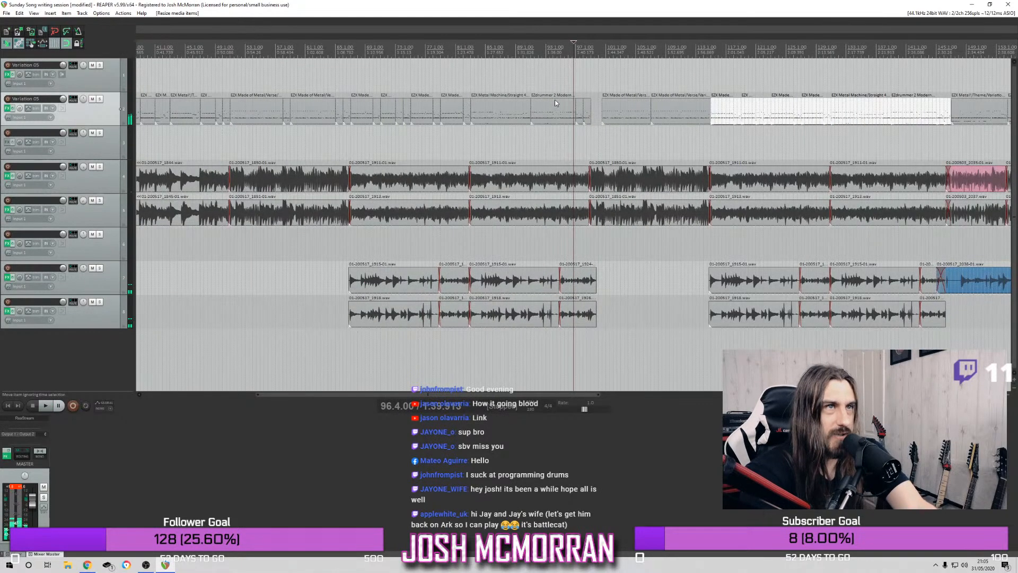
{"action": "left_click", "coordinate": [530, 50]}
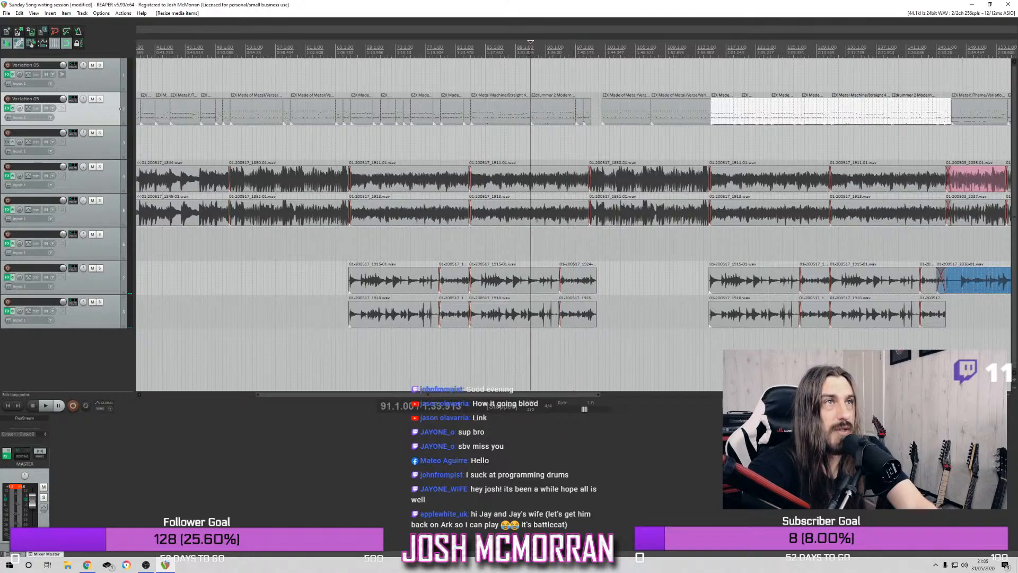
{"action": "key", "text": "space"}
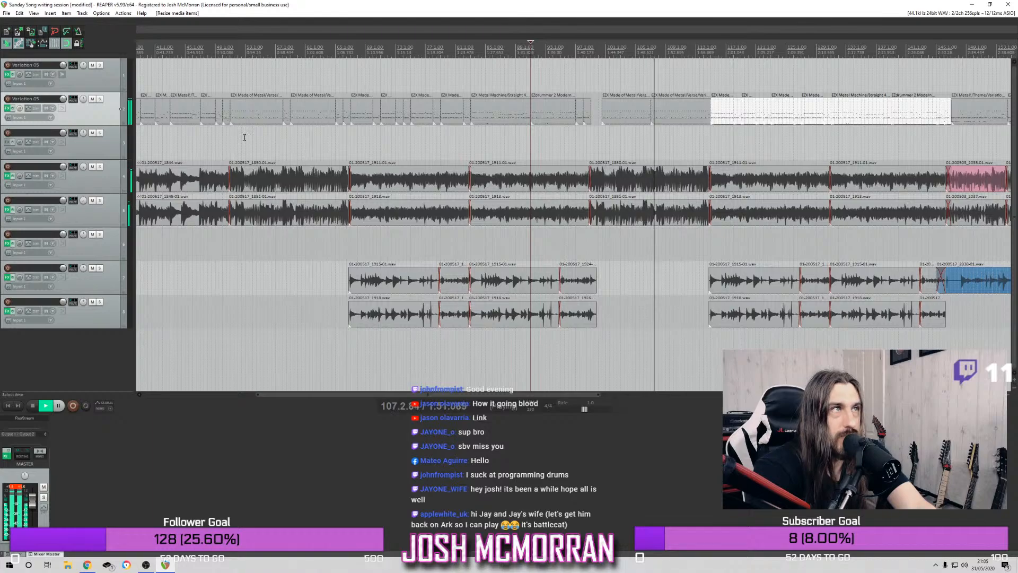
Delete the second drum track's verse groove items between the gap after bar 99 and bar 115
{"action": "left_click_drag", "start_coordinate": [275, 118], "coordinate": [349, 96]}
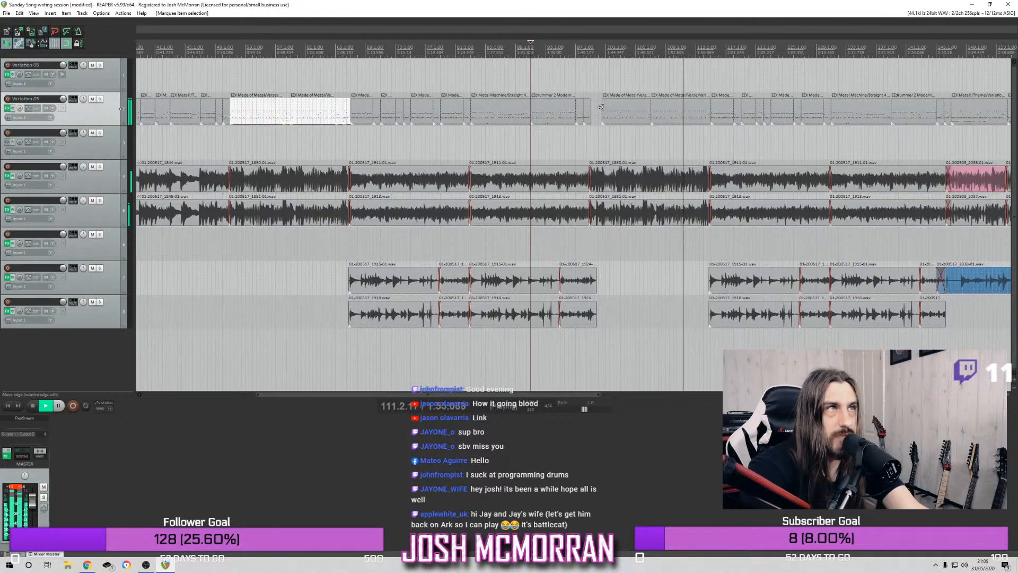
{"action": "left_click_drag", "start_coordinate": [624, 127], "coordinate": [679, 107]}
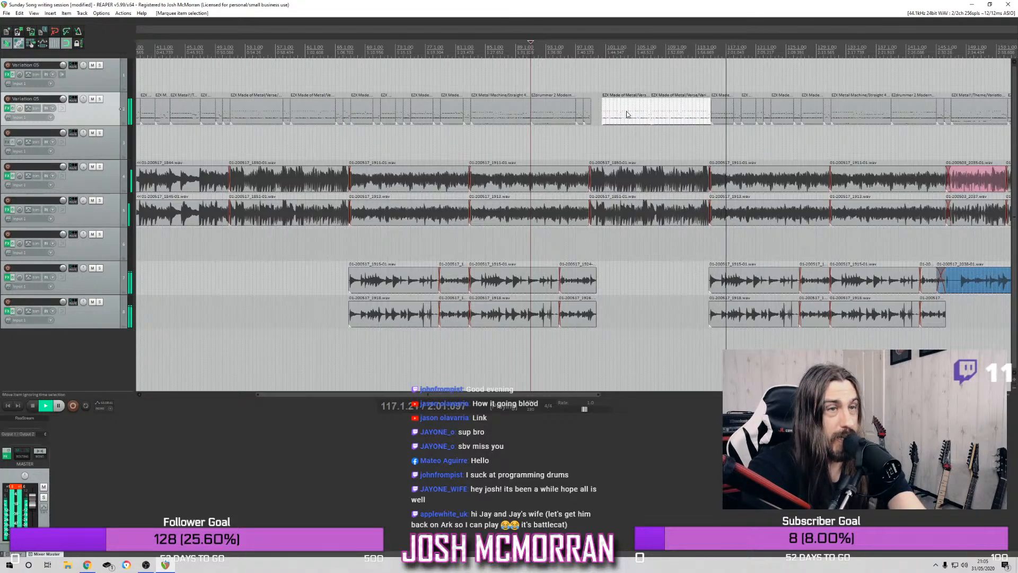
{"action": "key", "text": "Delete"}
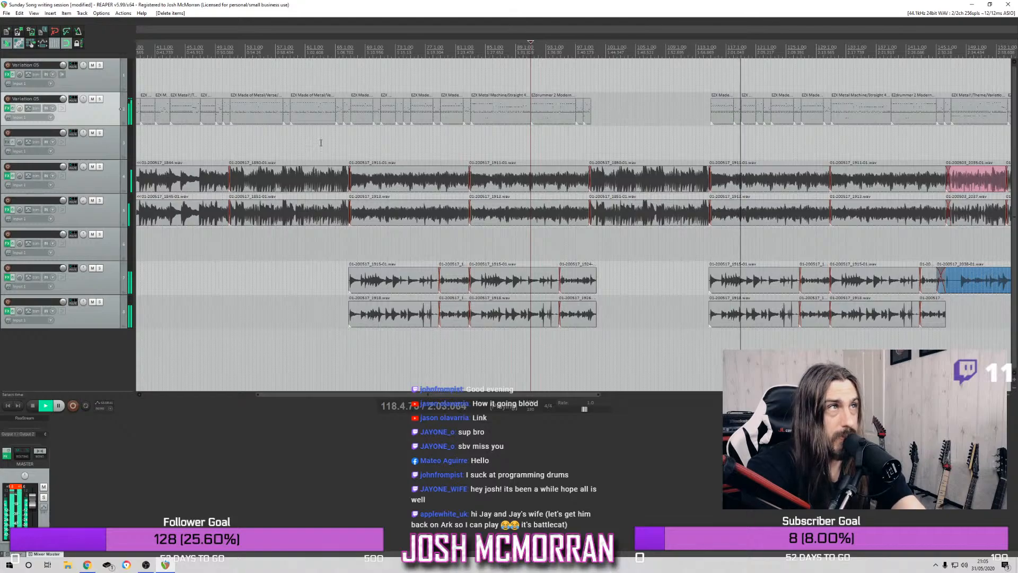
Play the earlier verse and copy the second drum track's items from bar 51 to bar 67 so the copy starts at bar 99
{"action": "left_click", "coordinate": [234, 49]}
{"action": "left_click", "coordinate": [227, 50]}
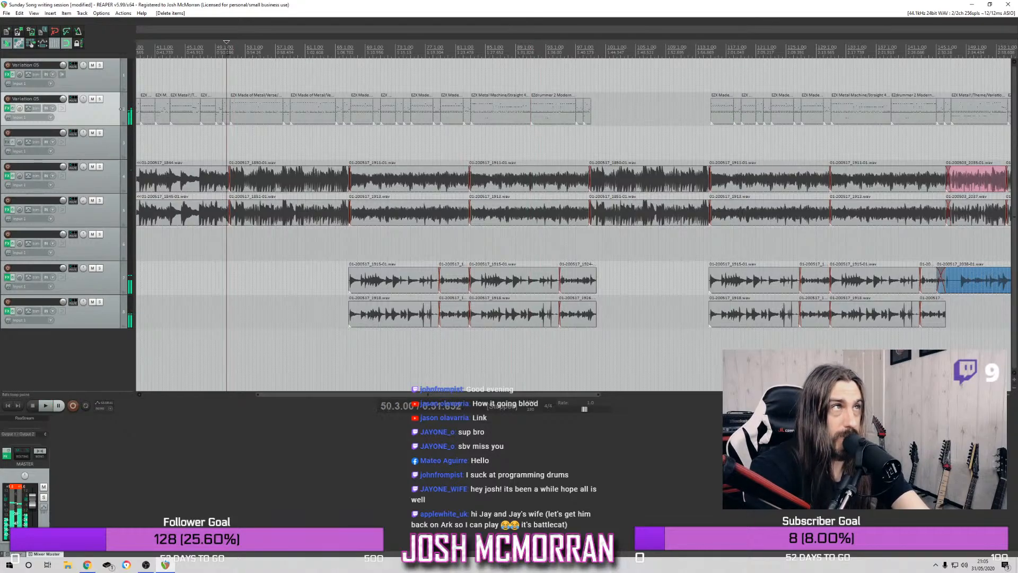
{"action": "key", "text": "space"}
{"action": "left_click_drag", "start_coordinate": [249, 127], "coordinate": [340, 101]}
{"action": "left_click_drag", "start_coordinate": [281, 141], "coordinate": [349, 95]}
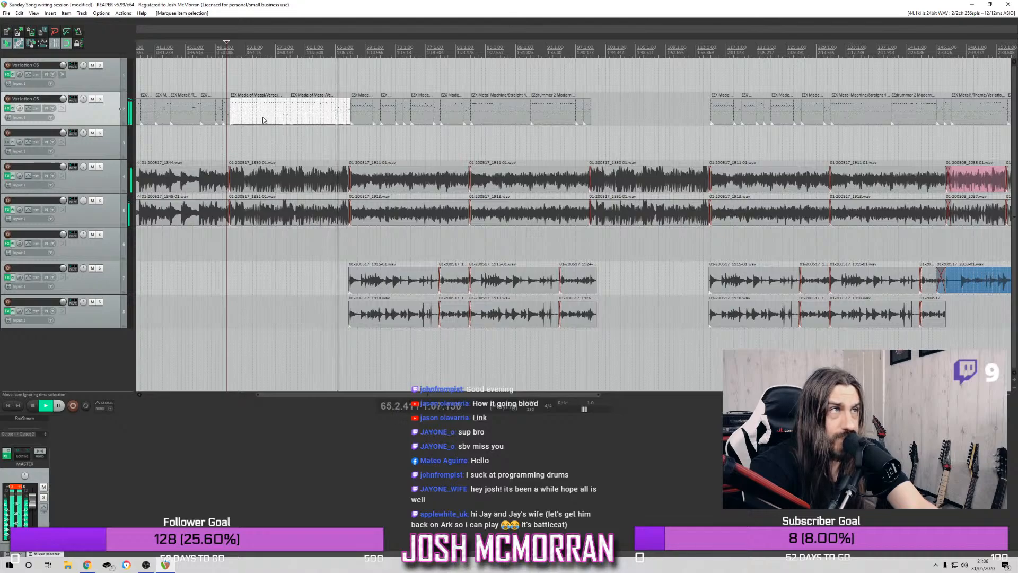
{"action": "left_click_drag", "start_coordinate": [257, 120], "coordinate": [616, 105]}
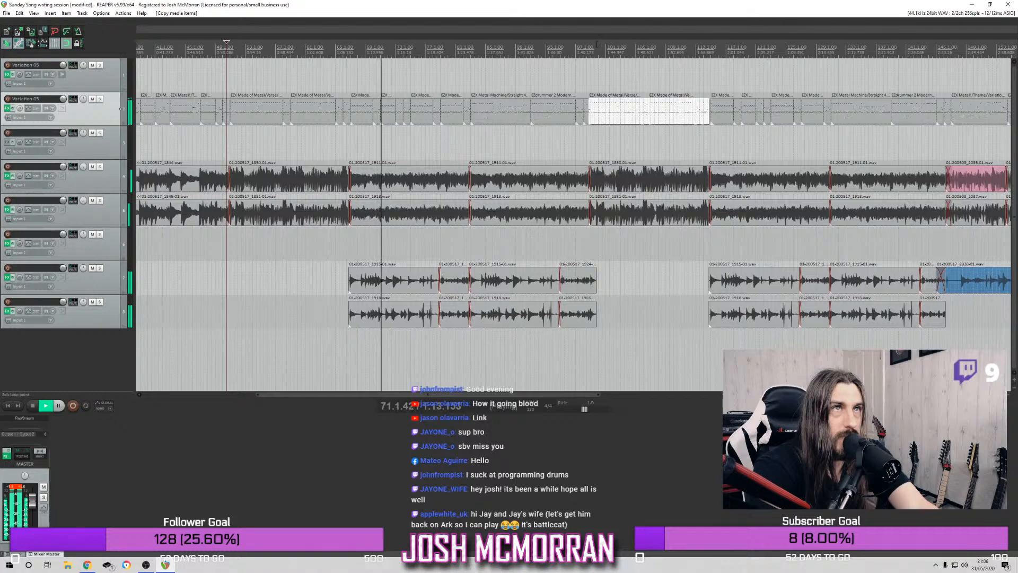
{"action": "scroll", "coordinate": [619, 113], "scroll_direction": "up", "scroll_amount": 5}
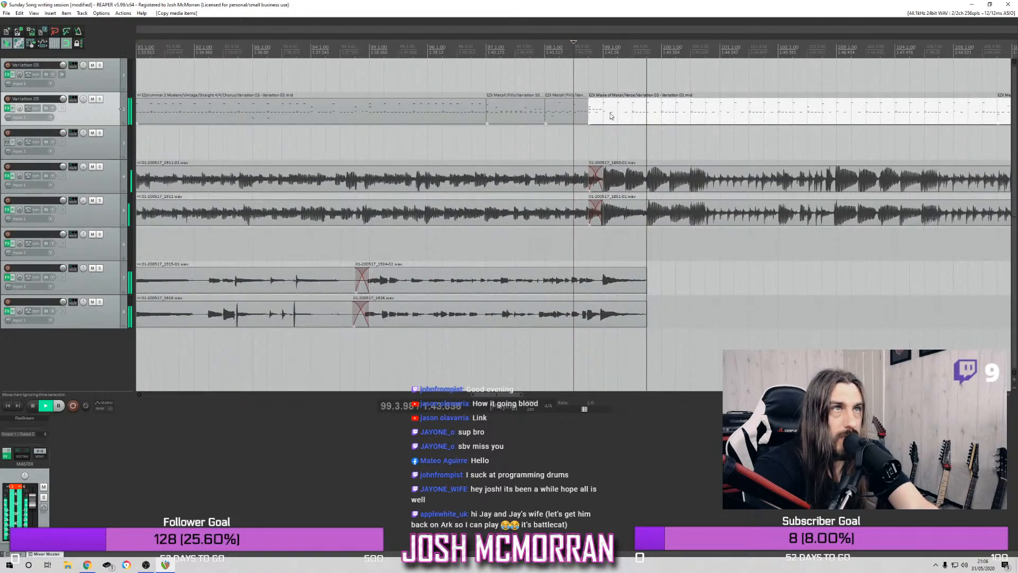
{"action": "left_click_drag", "start_coordinate": [620, 115], "coordinate": [632, 111]}
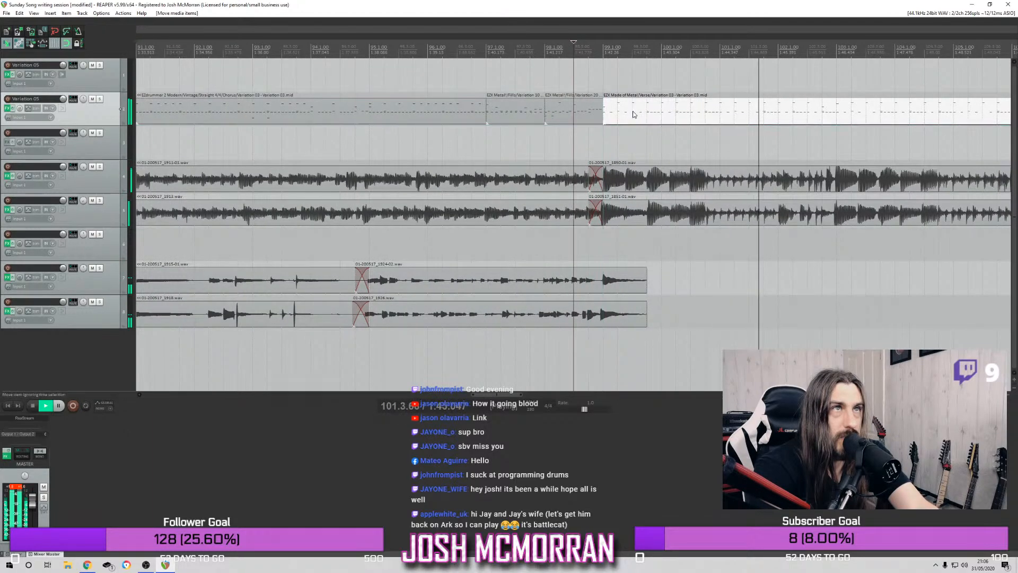
Play from bar 98 through the copied verse drums to review their transitions into the following sections
{"action": "scroll", "coordinate": [632, 110], "scroll_direction": "down", "scroll_amount": 4}
{"action": "scroll", "coordinate": [638, 114], "scroll_direction": "down", "scroll_amount": 2}
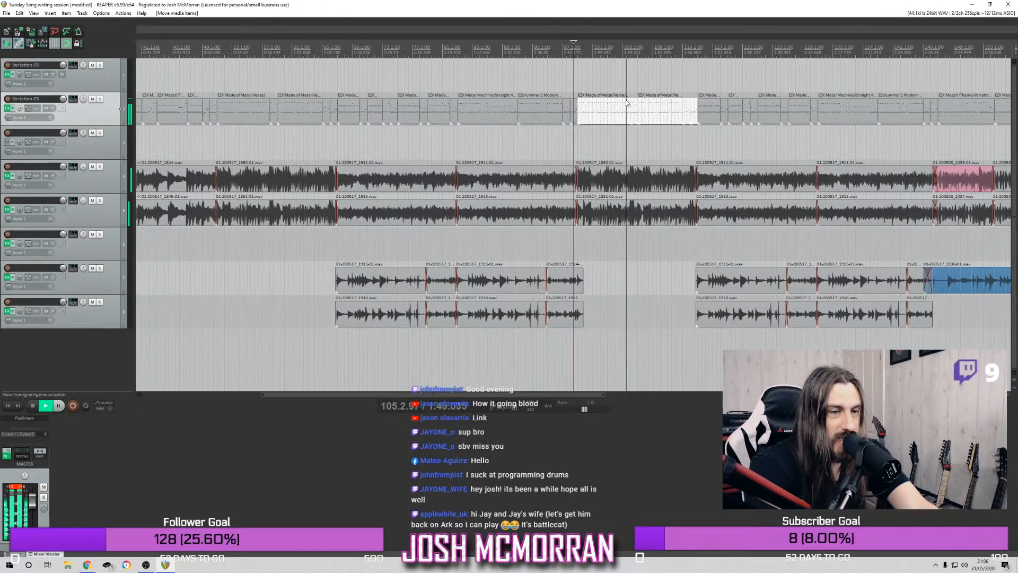
{"action": "scroll", "coordinate": [625, 99], "scroll_direction": "up", "scroll_amount": 1}
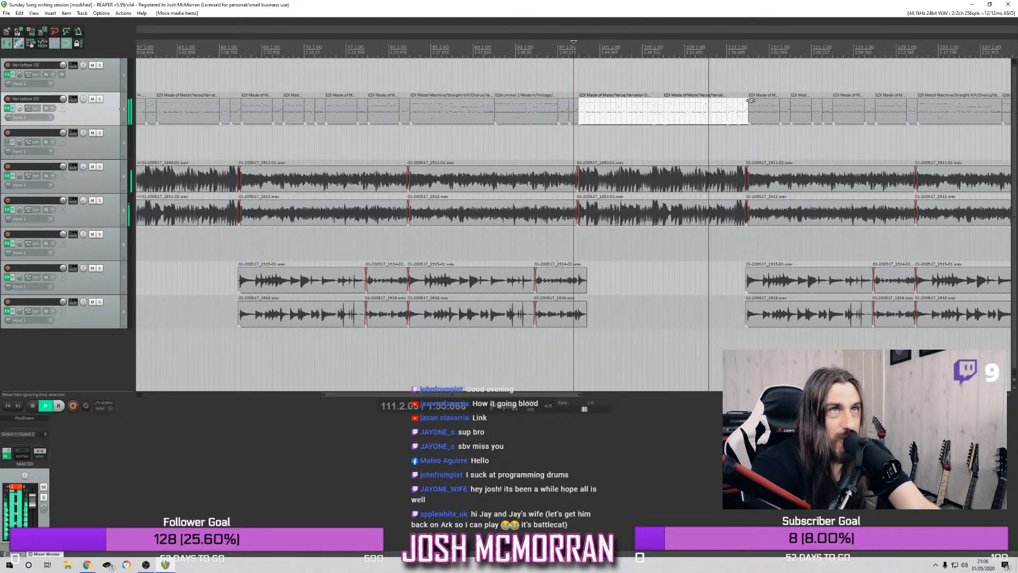
{"action": "scroll", "coordinate": [721, 99], "scroll_direction": "down", "scroll_amount": 1}
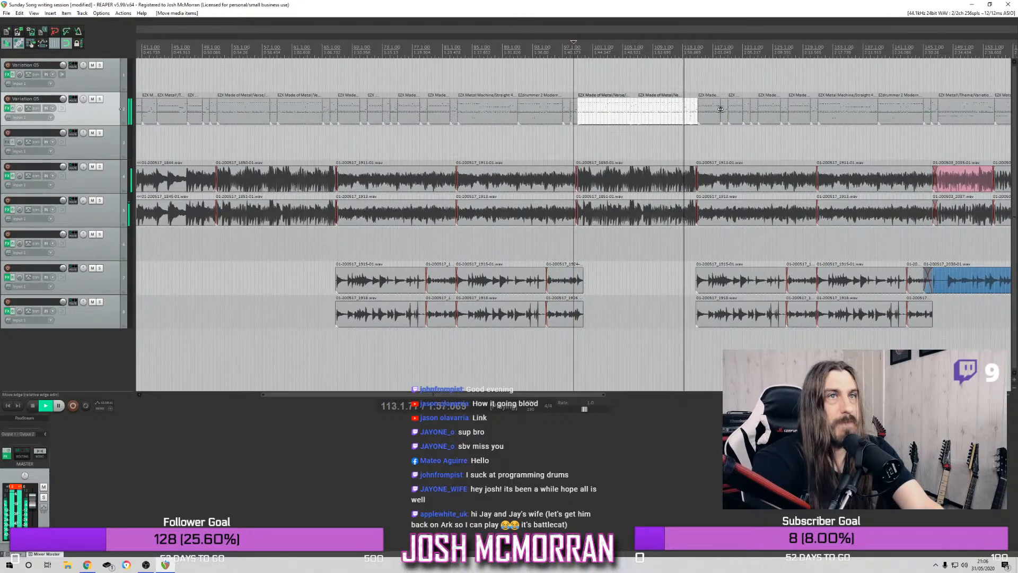
{"action": "scroll", "coordinate": [718, 104], "scroll_direction": "down", "scroll_amount": 2}
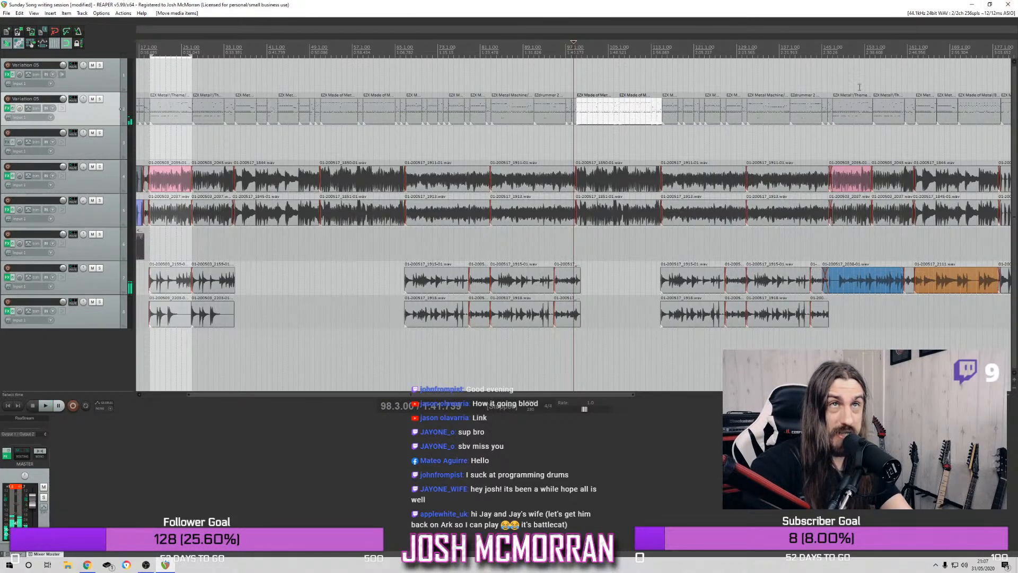
Play the transition into bar 147 and delete the blue audio item that begins at bar 145 on track 7
{"action": "scroll", "coordinate": [827, 63], "scroll_direction": "up", "scroll_amount": 5}
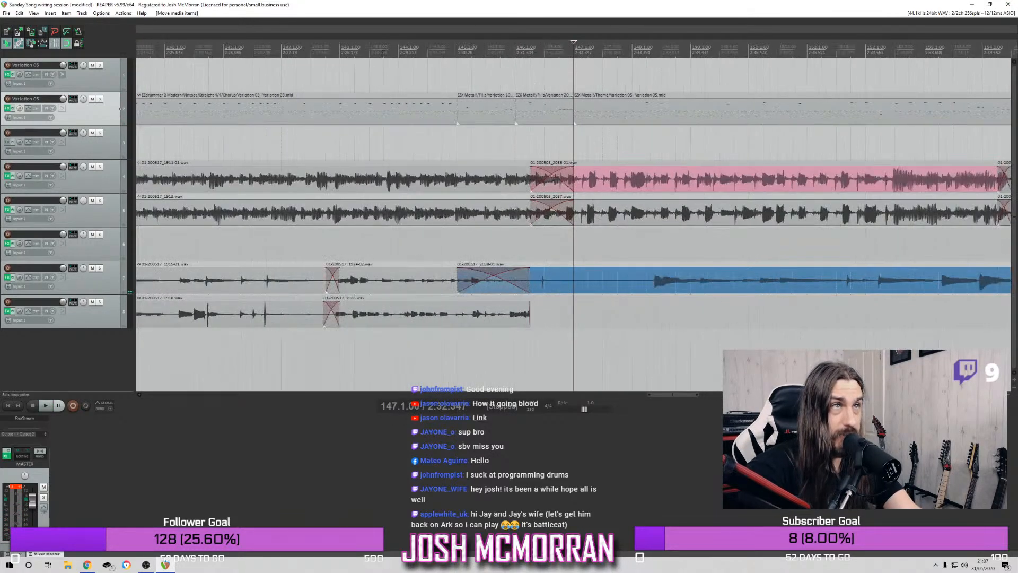
{"action": "left_click", "coordinate": [383, 66]}
{"action": "key", "text": "space"}
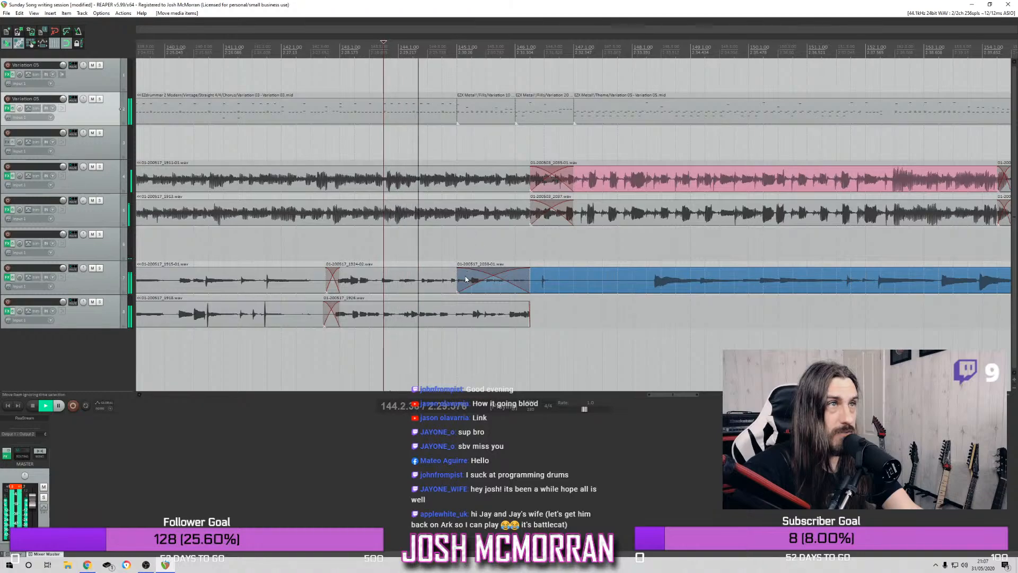
{"action": "left_click_drag", "start_coordinate": [457, 278], "coordinate": [591, 283]}
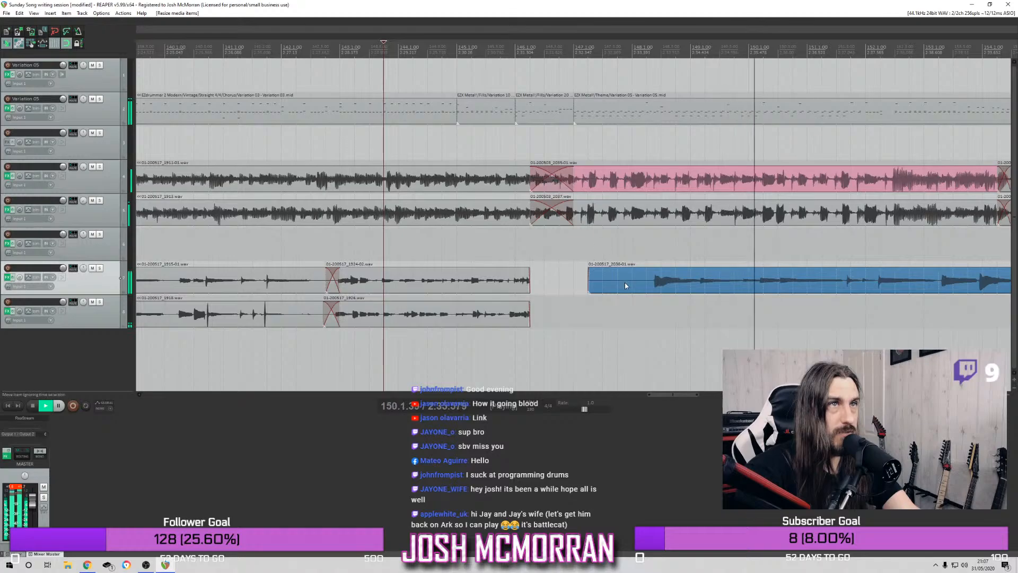
{"action": "left_click", "coordinate": [626, 287]}
{"action": "scroll", "coordinate": [625, 286], "scroll_direction": "down", "scroll_amount": 3}
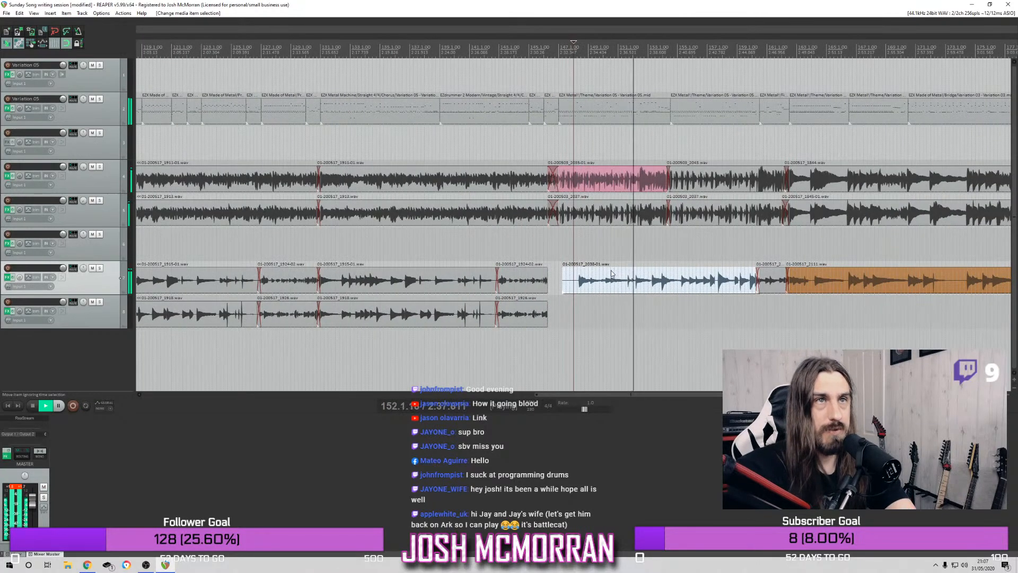
{"action": "key", "text": "Delete"}
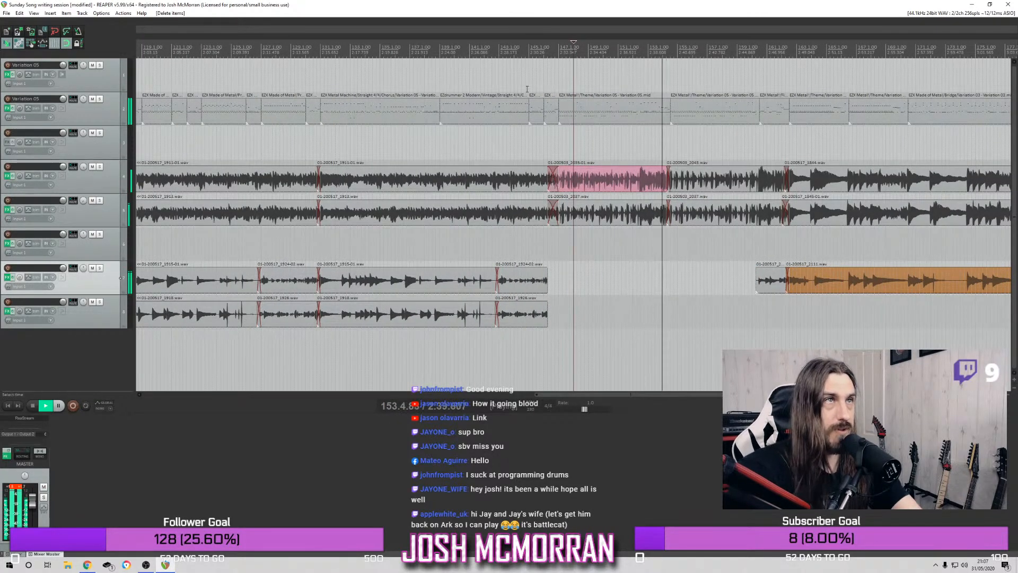
Extend the ends of the last audio items before the gap on tracks 7 and 8 to bar 148 beat 2 and replay the transition
{"action": "left_click", "coordinate": [523, 51]}
{"action": "scroll", "coordinate": [516, 219], "scroll_direction": "up", "scroll_amount": 3}
{"action": "left_click_drag", "start_coordinate": [536, 246], "coordinate": [588, 312]}
{"action": "left_click_drag", "start_coordinate": [676, 286], "coordinate": [719, 286]}
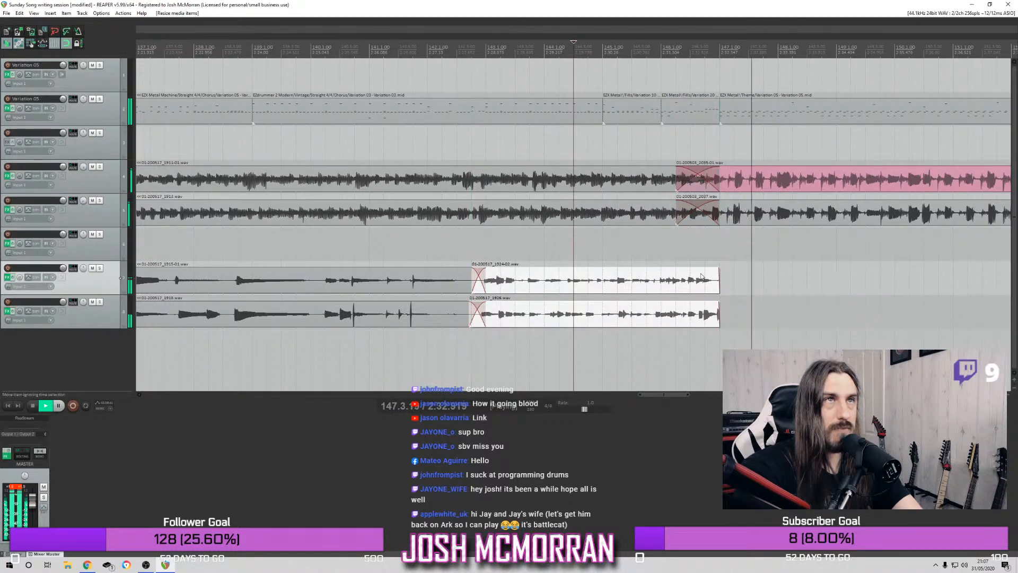
{"action": "left_click", "coordinate": [516, 51]}
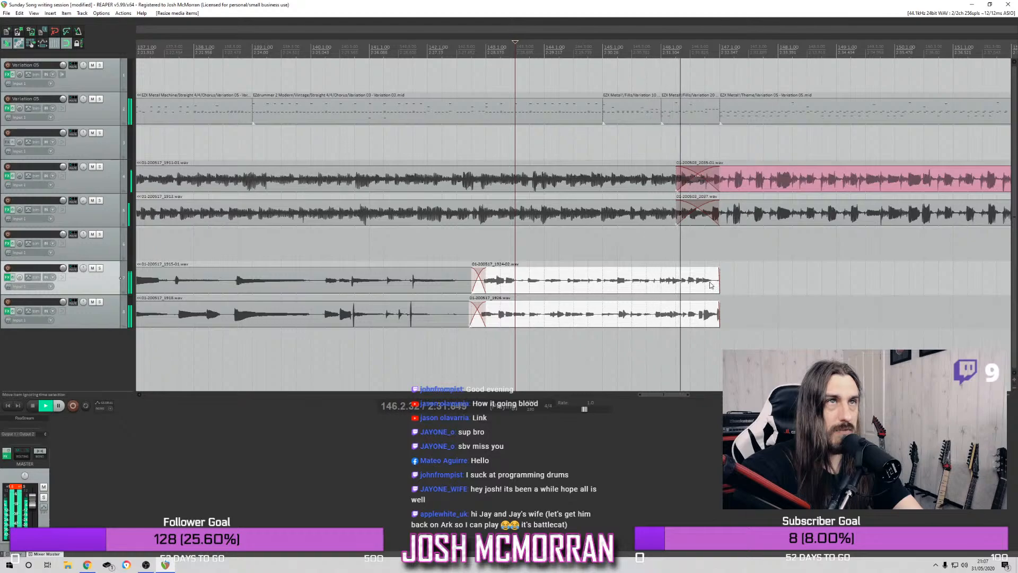
{"action": "left_click_drag", "start_coordinate": [718, 281], "coordinate": [784, 288]}
{"action": "key", "text": "space"}
{"action": "key", "text": "space"}
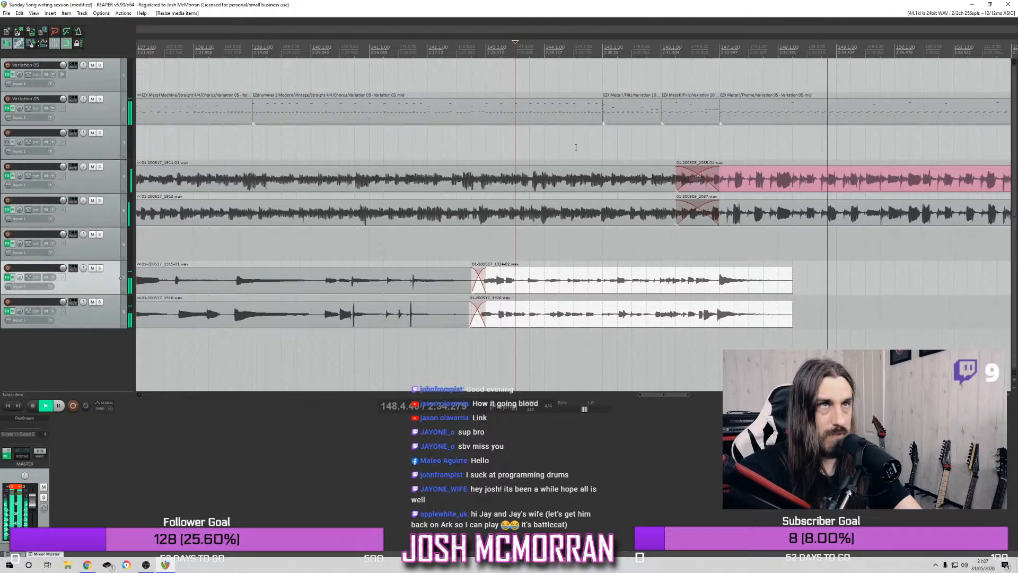
Play the full mix past bar 148 and again from bar 157 to review the section following the transition
{"action": "scroll", "coordinate": [575, 148], "scroll_direction": "down", "scroll_amount": 3}
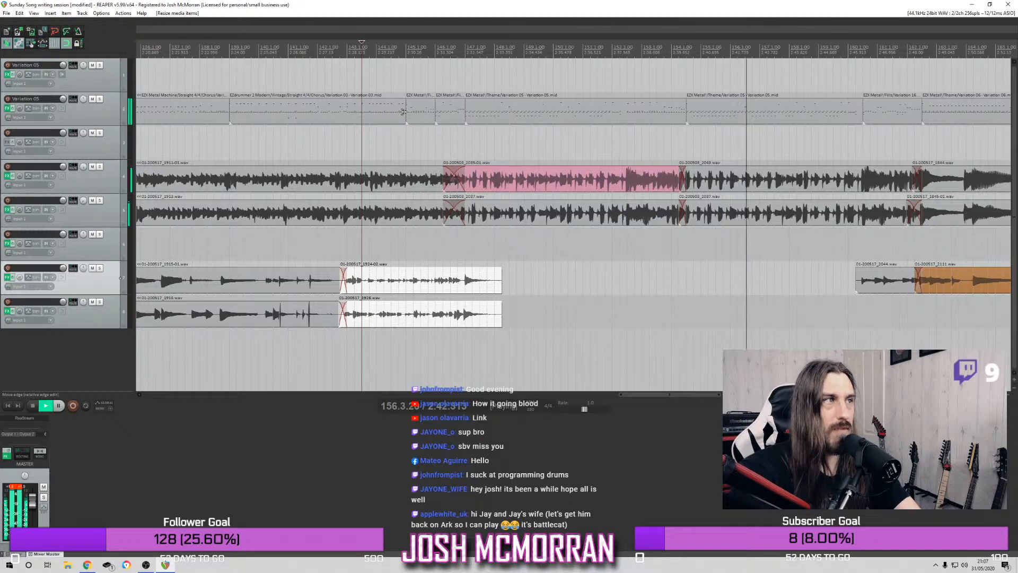
{"action": "scroll", "coordinate": [411, 122], "scroll_direction": "down", "scroll_amount": 4}
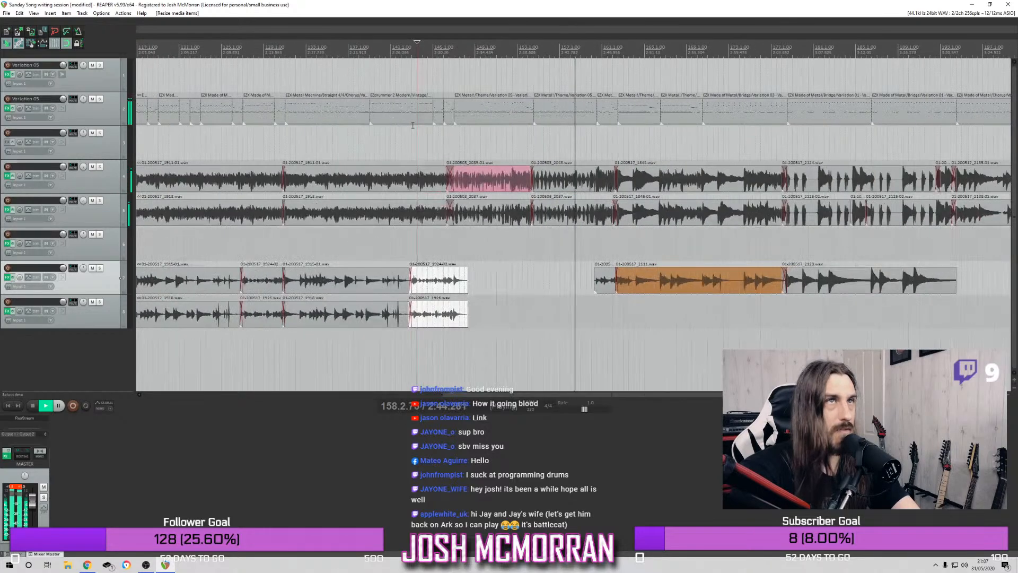
{"action": "scroll", "coordinate": [413, 124], "scroll_direction": "up", "scroll_amount": 3}
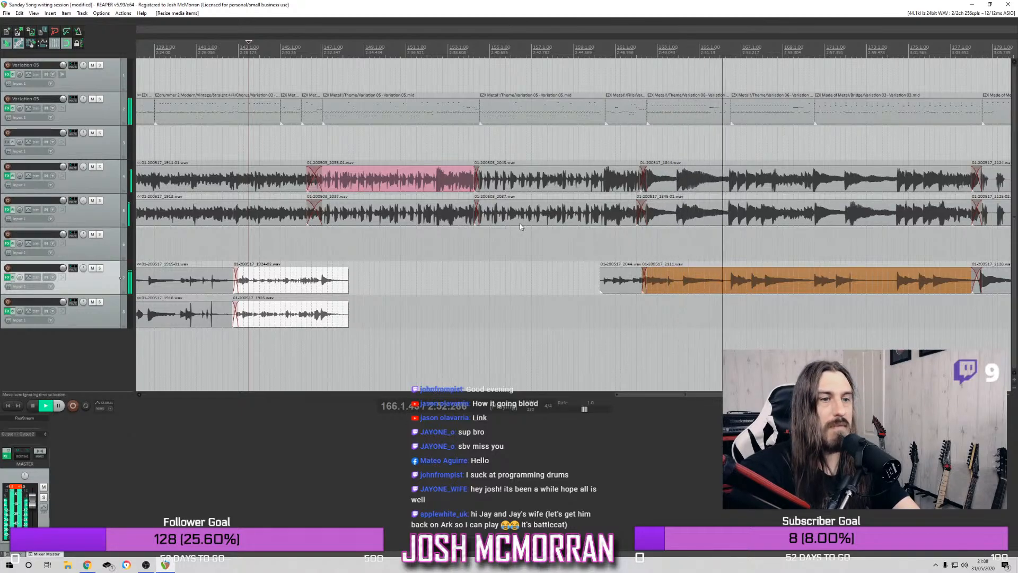
{"action": "scroll", "coordinate": [451, 186], "scroll_direction": "down", "scroll_amount": 4}
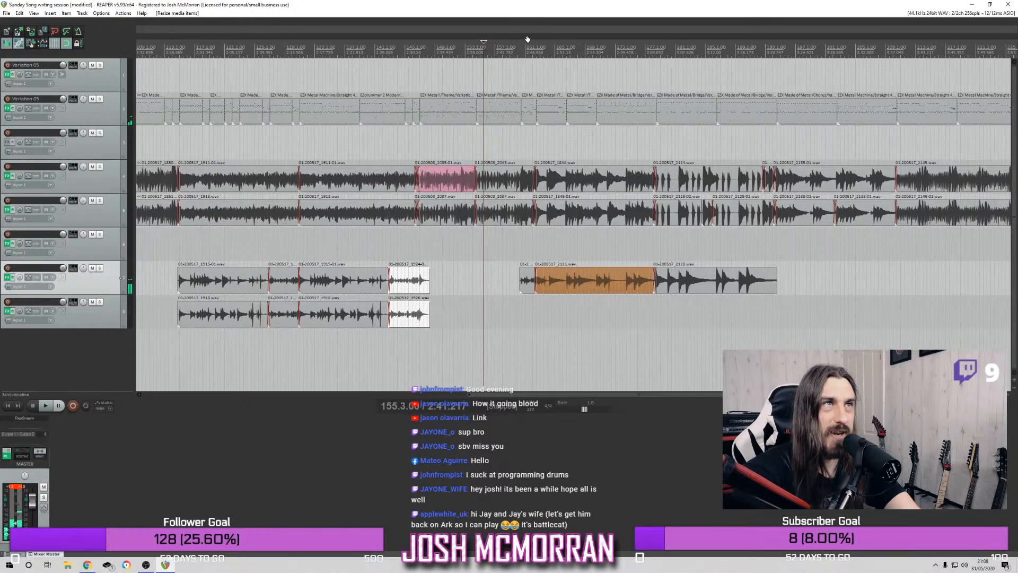
{"action": "key", "text": "space"}
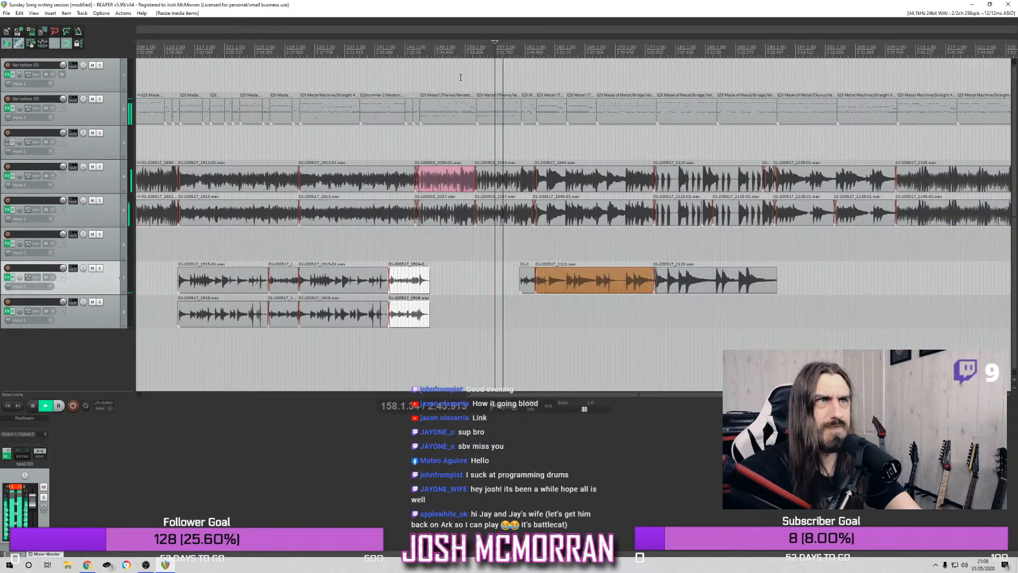
{"action": "scroll", "coordinate": [460, 78], "scroll_direction": "up", "scroll_amount": 4}
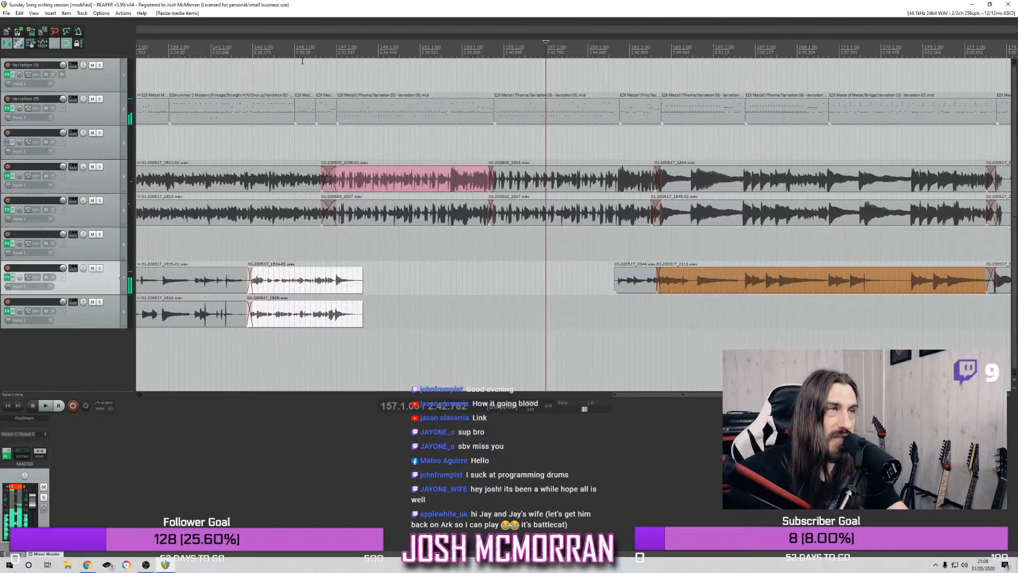
{"action": "scroll", "coordinate": [306, 42], "scroll_direction": "down", "scroll_amount": 3}
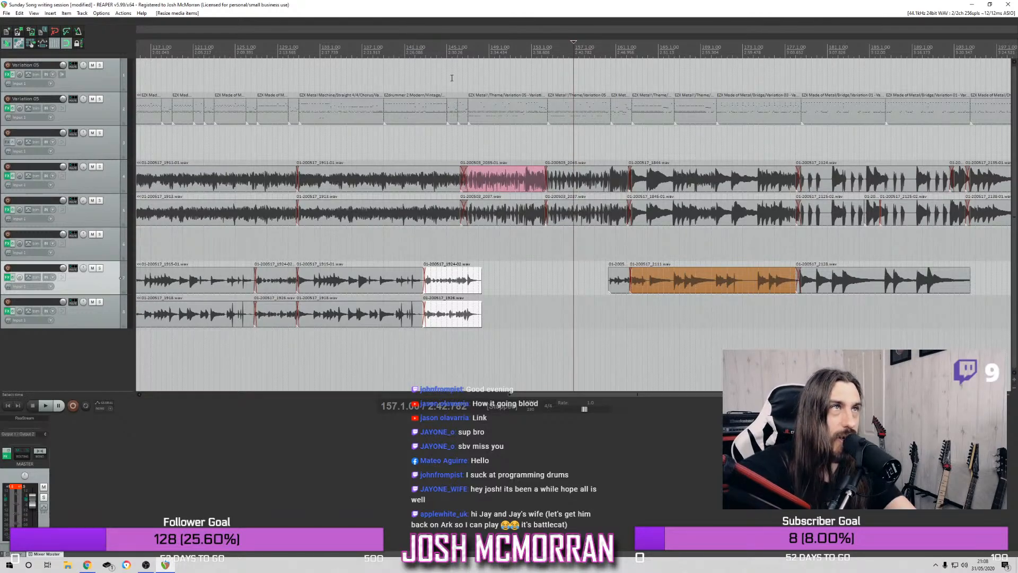
Play the full mix repeatedly from bar 144 to check the drum fills leading into bar 147
{"action": "left_click", "coordinate": [438, 54]}
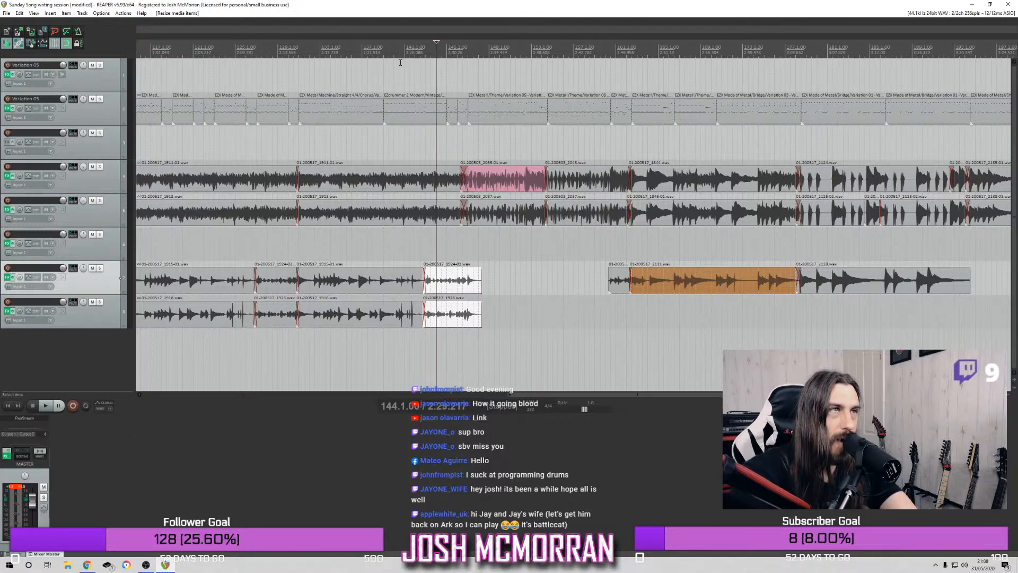
{"action": "scroll", "coordinate": [399, 73], "scroll_direction": "down", "scroll_amount": 3}
{"action": "scroll", "coordinate": [563, 134], "scroll_direction": "up", "scroll_amount": 3}
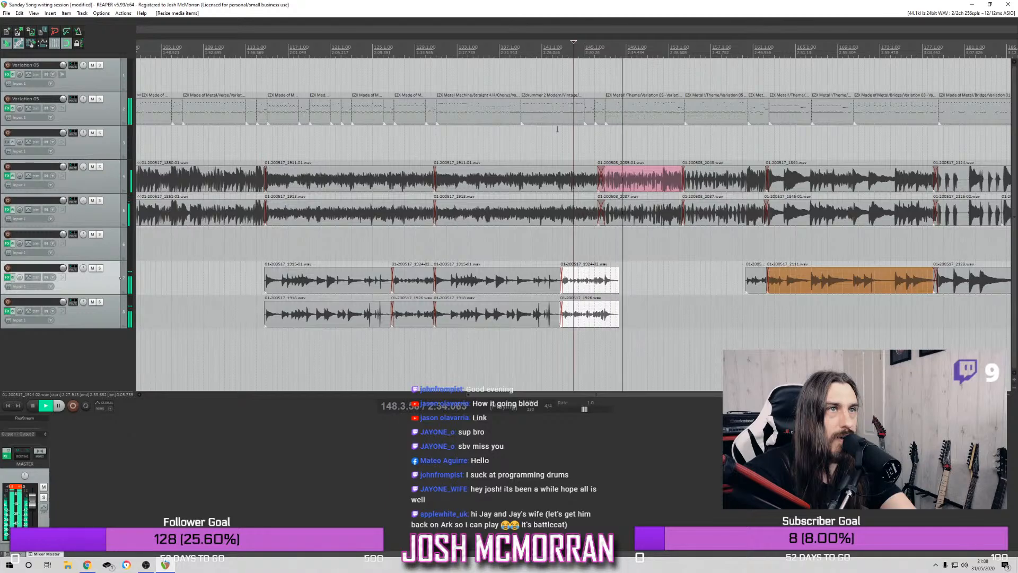
{"action": "key", "text": "space"}
{"action": "key", "text": "space"}
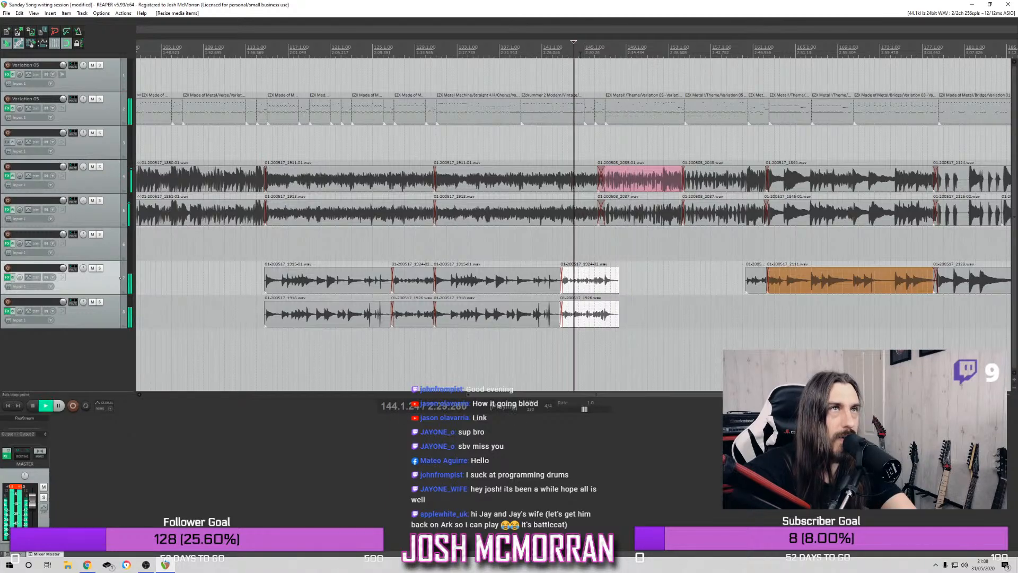
{"action": "scroll", "coordinate": [583, 60], "scroll_direction": "up", "scroll_amount": 2}
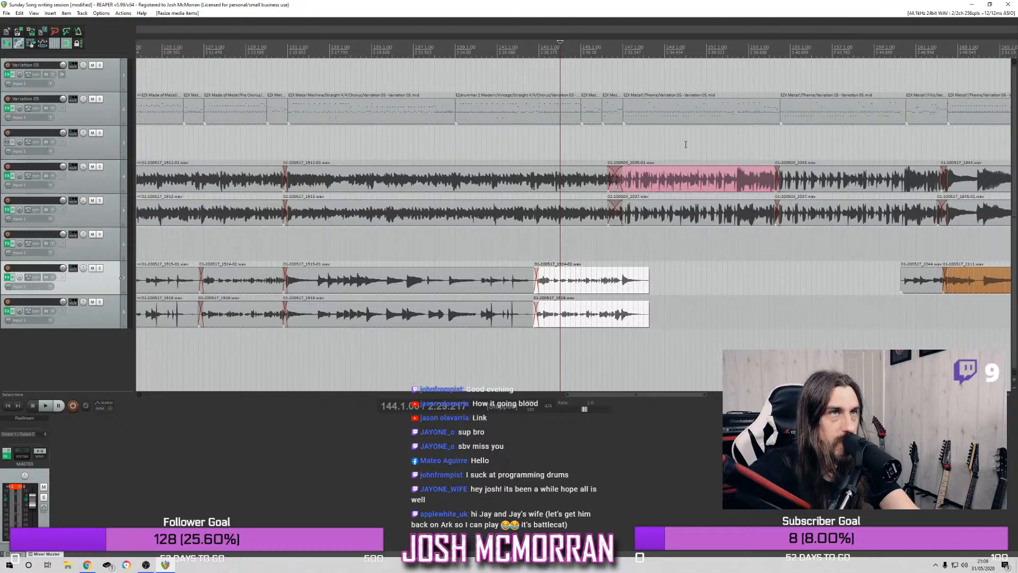
Play the full mix from bar 144 up to the transition at bar 147
{"action": "scroll", "coordinate": [692, 139], "scroll_direction": "down", "scroll_amount": 6}
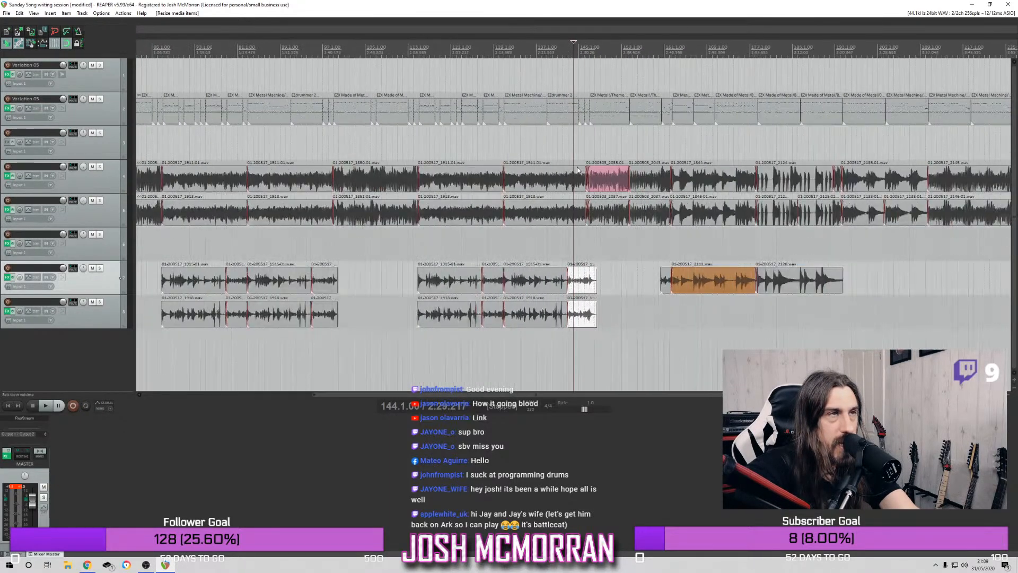
{"action": "scroll", "coordinate": [579, 166], "scroll_direction": "down", "scroll_amount": 3}
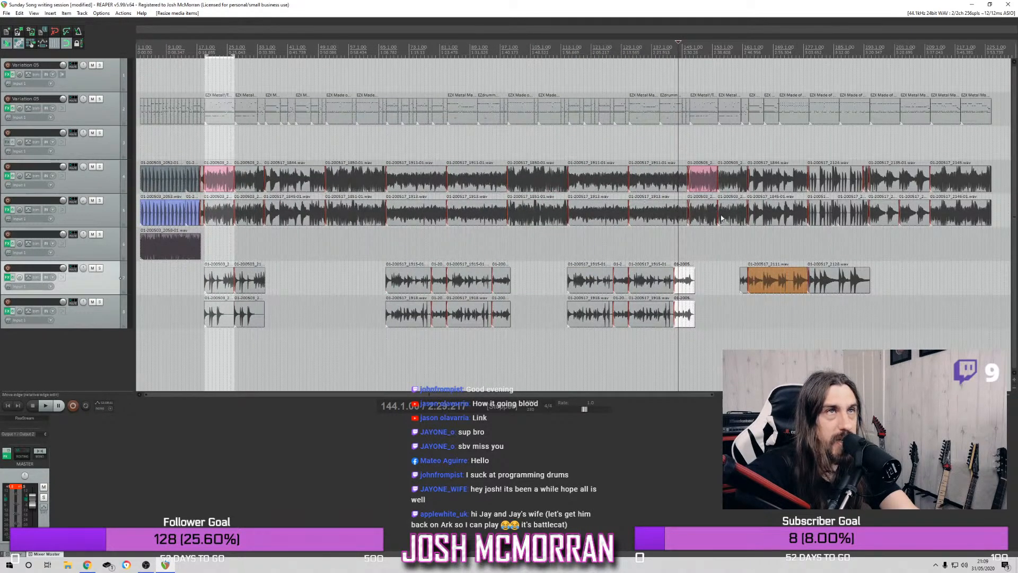
{"action": "key", "text": "space"}
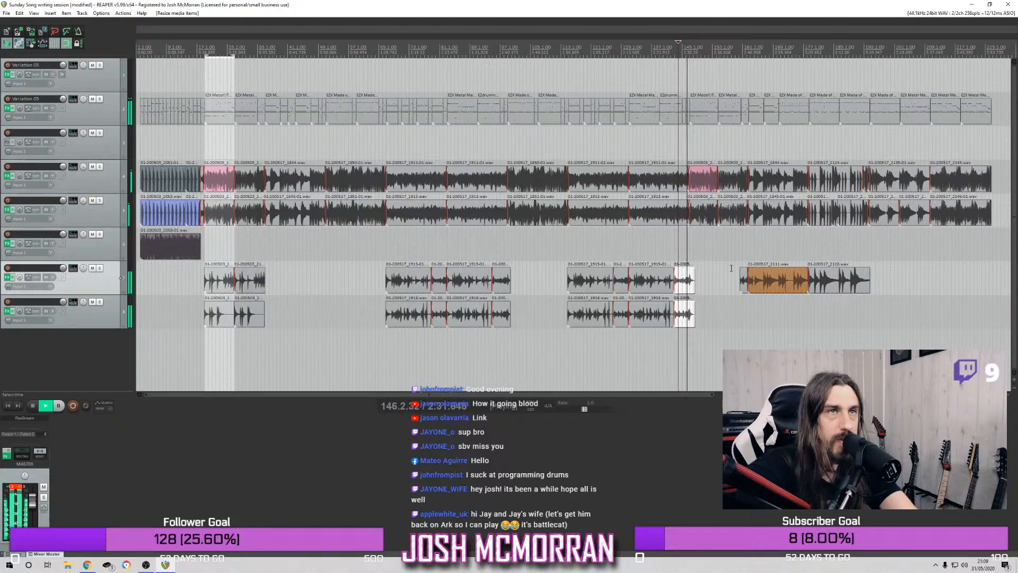
{"action": "key", "text": "space"}
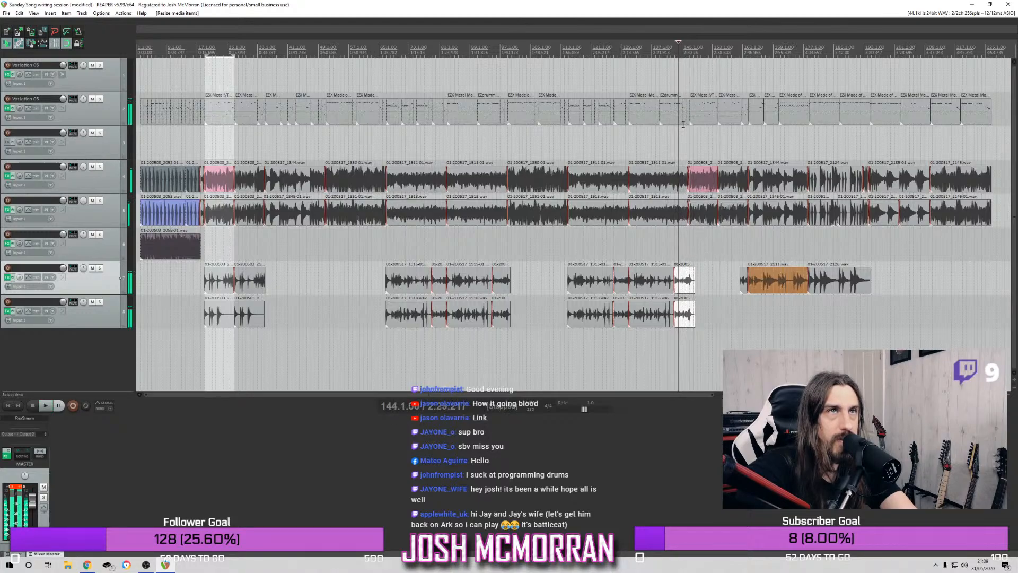
Try starting the drum item after the fills at bar 147 beat 3 and at bar 148, playing the transition to compare
{"action": "scroll", "coordinate": [684, 62], "scroll_direction": "up", "scroll_amount": 3}
{"action": "mouse_move", "coordinate": [603, 114]}
{"action": "left_mouse_down"}
{"action": "mouse_move", "coordinate": [619, 114]}
{"action": "mouse_move", "coordinate": [609, 114]}
{"action": "left_mouse_up"}
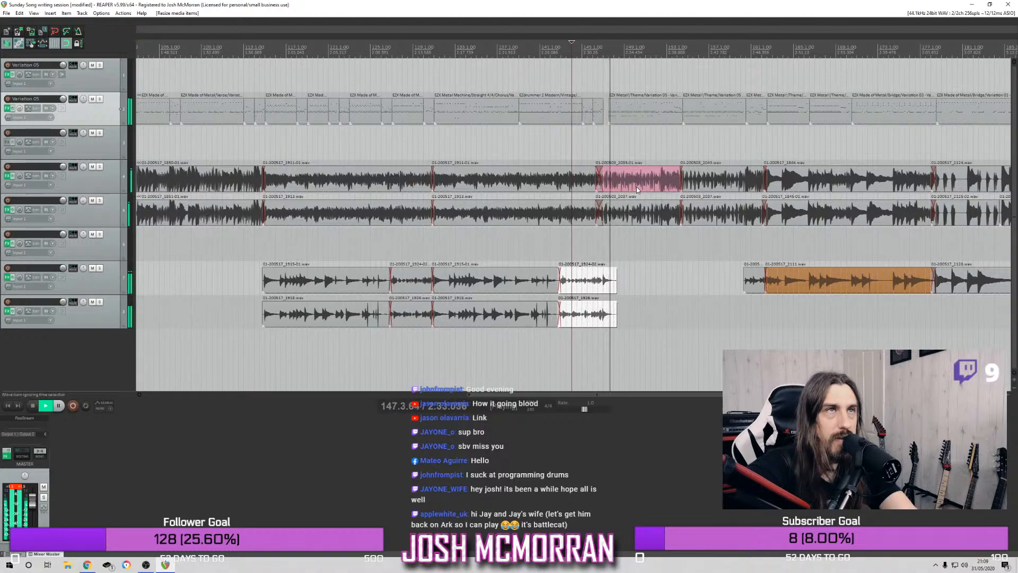
{"action": "key", "text": "space"}
{"action": "left_click_drag", "start_coordinate": [609, 118], "coordinate": [615, 118]}
{"action": "key", "text": "space"}
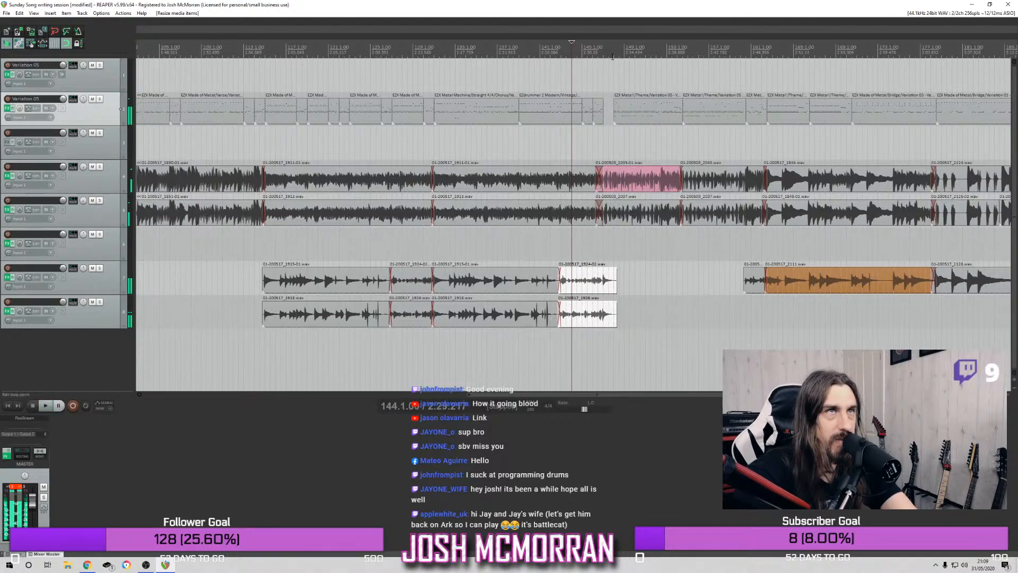
Start the drum item after the fills at bar 147 beat 4 and play the transition from bar 144
{"action": "key", "text": "space"}
{"action": "scroll", "coordinate": [611, 54], "scroll_direction": "up", "scroll_amount": 5}
{"action": "scroll", "coordinate": [605, 75], "scroll_direction": "up", "scroll_amount": 3}
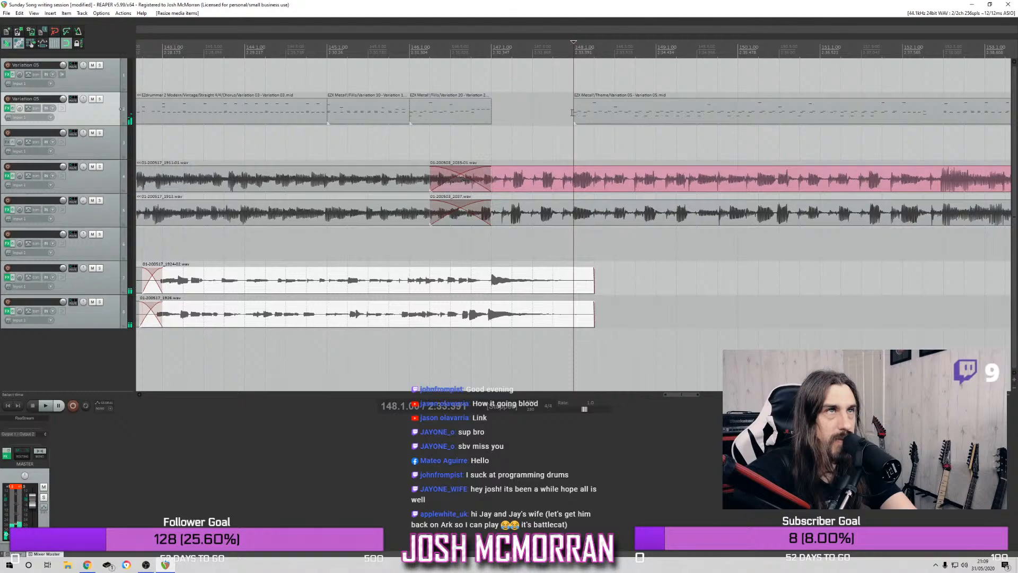
{"action": "left_click_drag", "start_coordinate": [574, 111], "coordinate": [553, 112]}
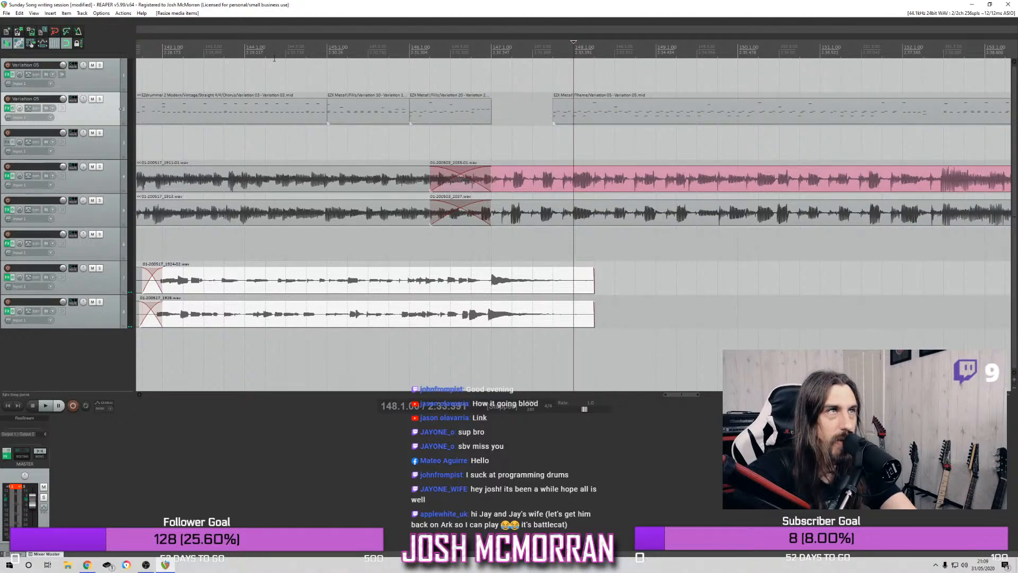
{"action": "left_click", "coordinate": [244, 244]}
{"action": "key", "text": "space"}
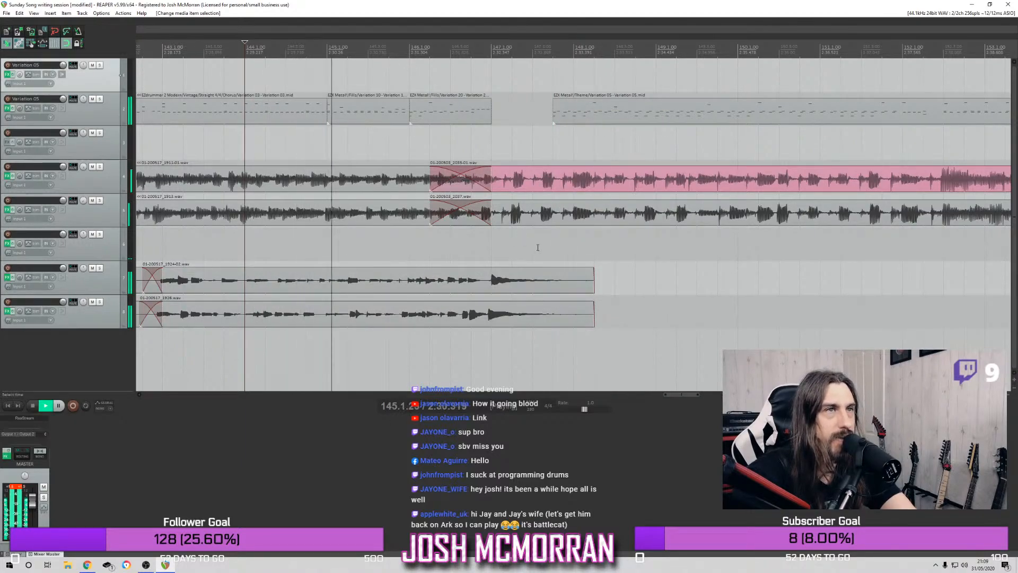
Shorten the last audio items before the gap on tracks 7 and 8 to bar 148 and add short fade-outs to their ends
{"action": "left_click_drag", "start_coordinate": [592, 281], "coordinate": [571, 308]}
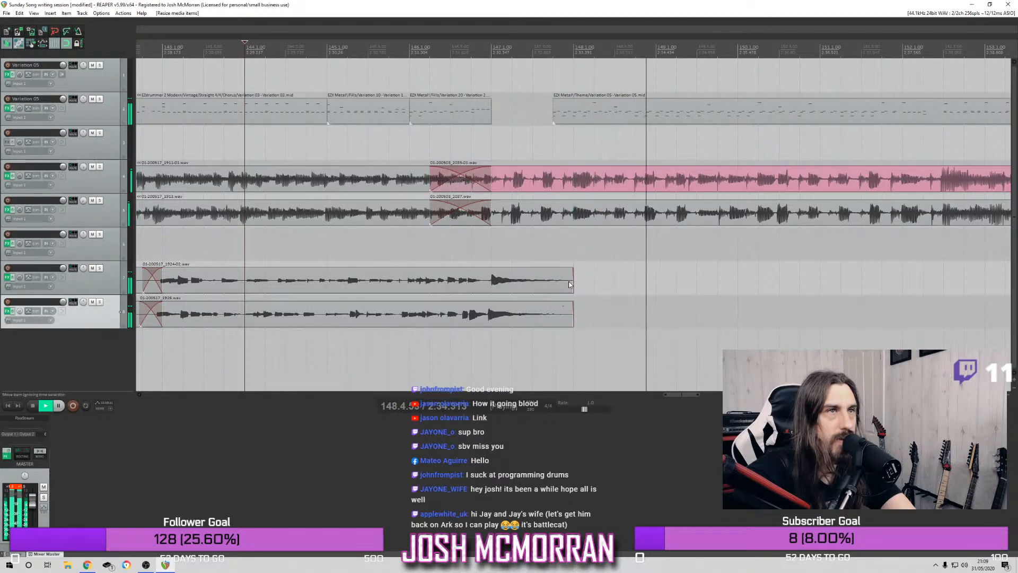
{"action": "left_click_drag", "start_coordinate": [573, 268], "coordinate": [556, 302]}
{"action": "left_click", "coordinate": [329, 51]}
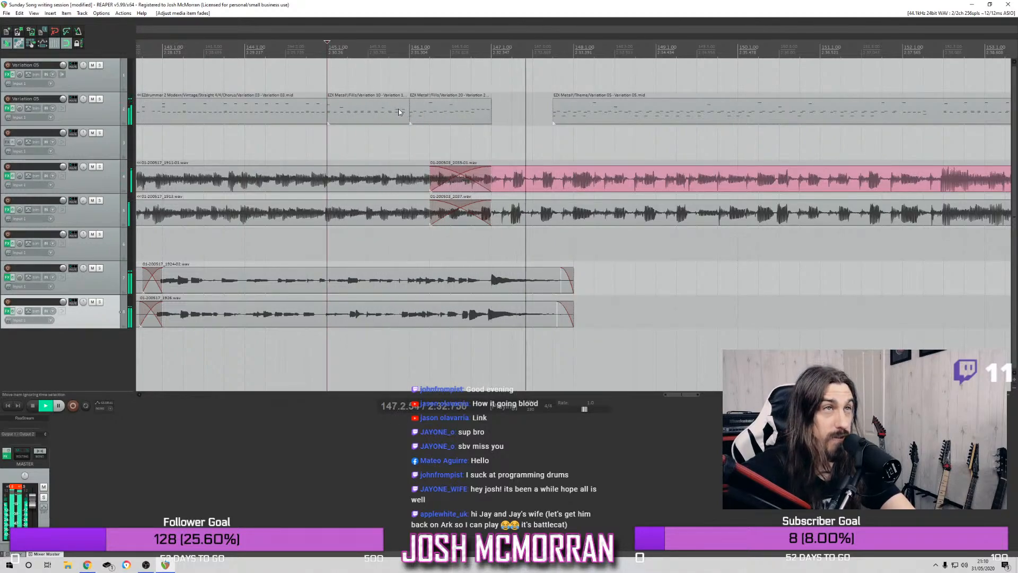
Try extending the end of the second drum fill to bar 147 beat 2 and play from bar 141 beat 3
{"action": "mouse_move", "coordinate": [491, 119]}
{"action": "left_mouse_down"}
{"action": "mouse_move", "coordinate": [450, 118]}
{"action": "mouse_move", "coordinate": [515, 115]}
{"action": "mouse_move", "coordinate": [492, 116]}
{"action": "left_mouse_up"}
{"action": "left_click", "coordinate": [455, 115]}
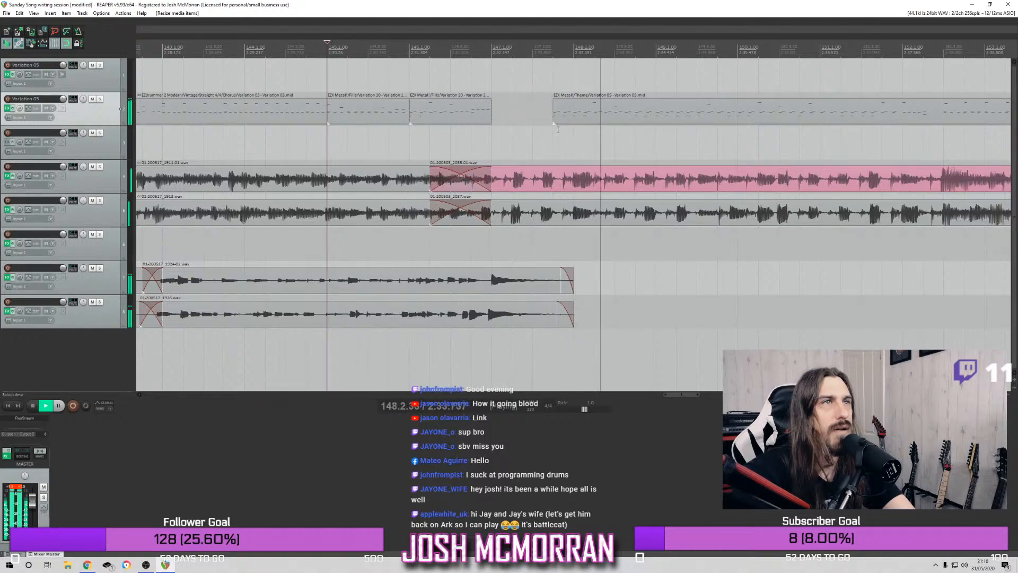
{"action": "scroll", "coordinate": [313, 75], "scroll_direction": "down", "scroll_amount": 2}
{"action": "left_click", "coordinate": [262, 79]}
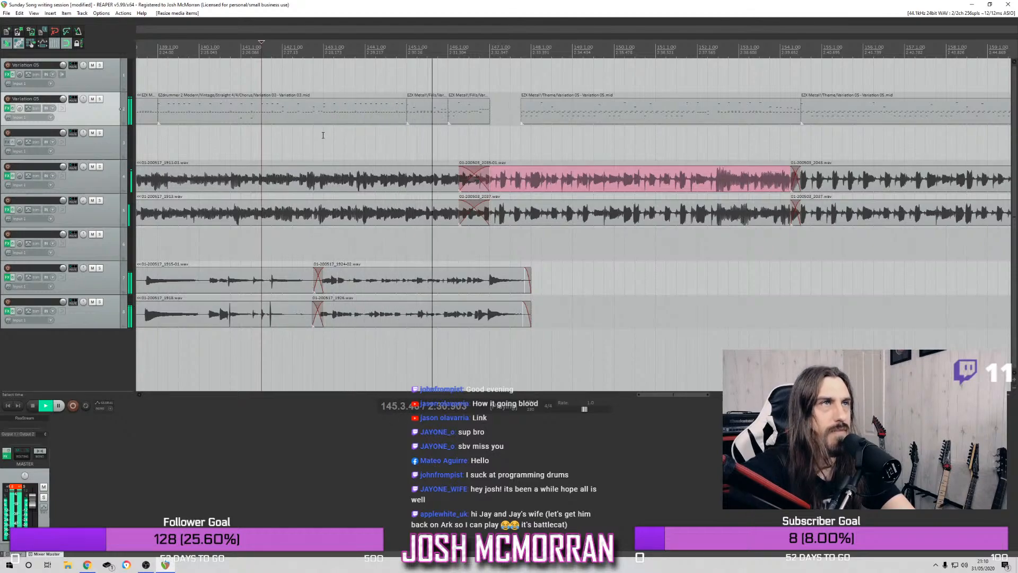
{"action": "key", "text": "space"}
{"action": "left_click_drag", "start_coordinate": [488, 111], "coordinate": [501, 113]}
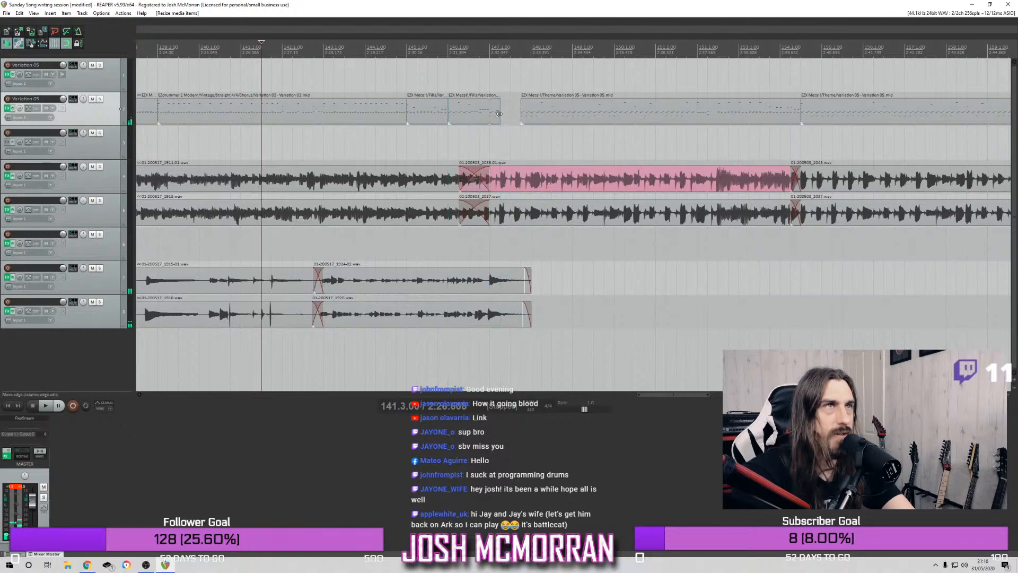
{"action": "key", "text": "space"}
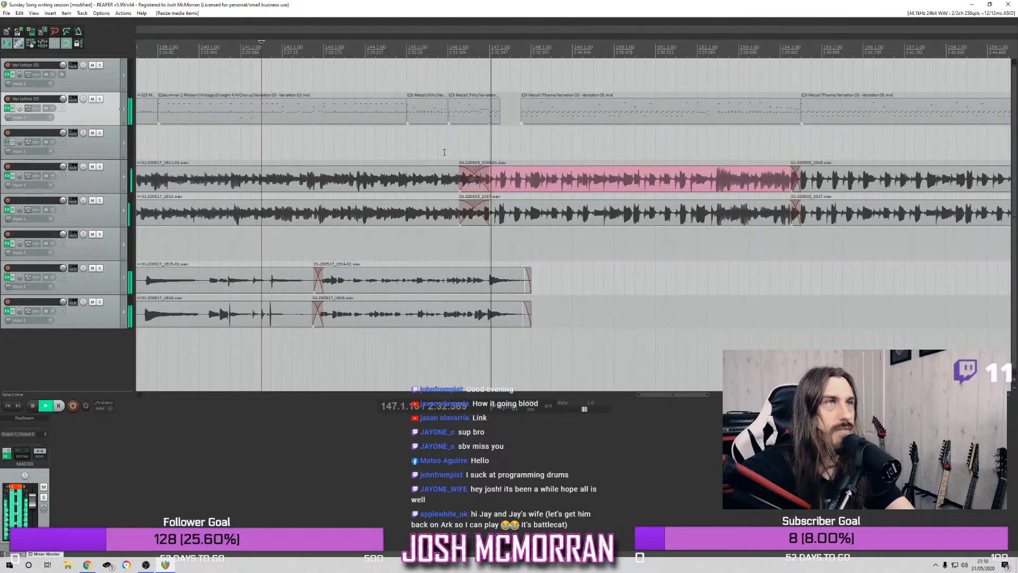
Try ending the second drum fill at bar 147 beat 3 and at bar 147, with the following drum item starting at bar 148
{"action": "left_click_drag", "start_coordinate": [500, 112], "coordinate": [531, 117]}
{"action": "key", "text": "space"}
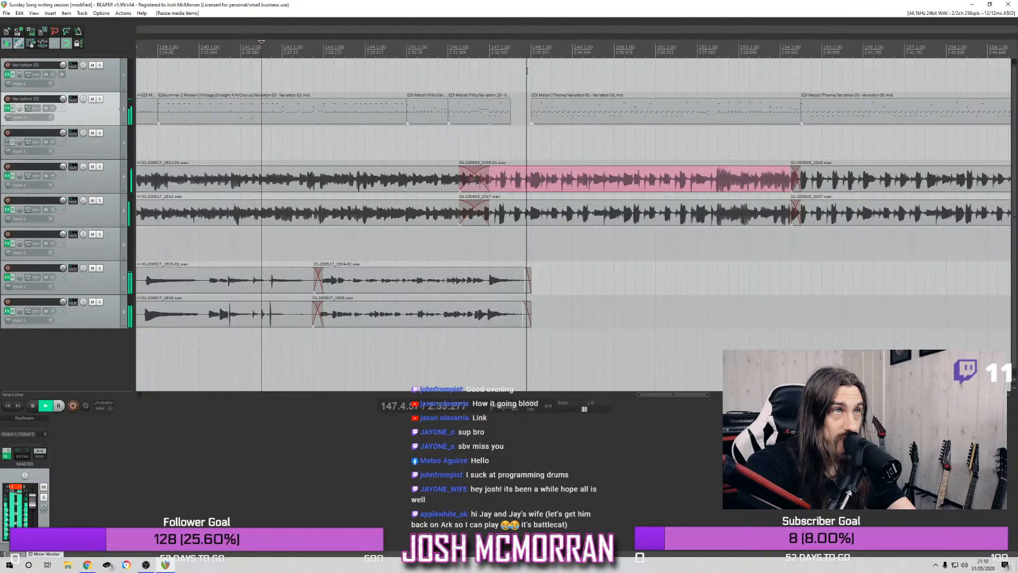
{"action": "left_click_drag", "start_coordinate": [510, 109], "coordinate": [489, 109]}
{"action": "key", "text": "space"}
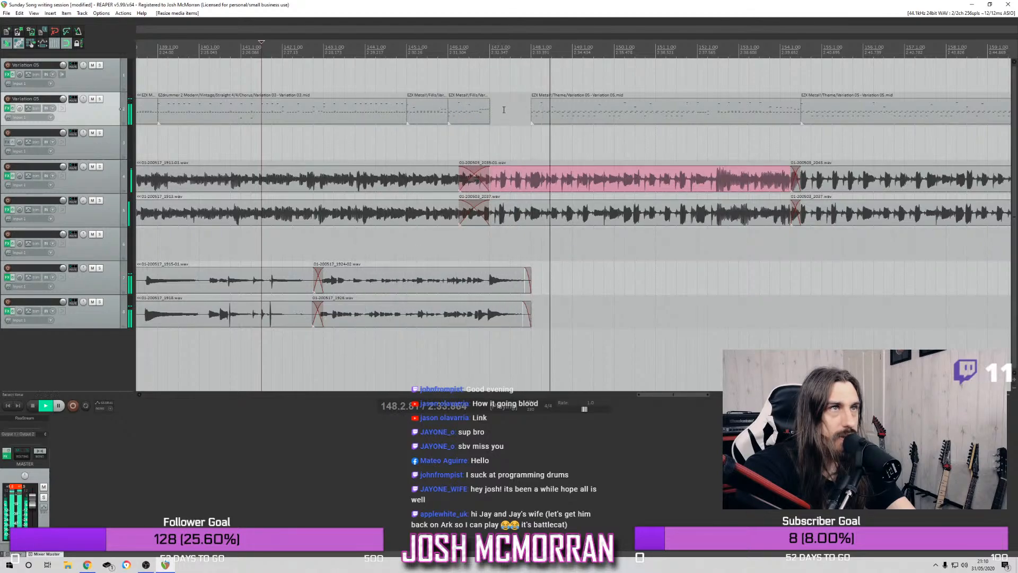
Start the drum item after the fills at bar 147 beat 2 and replay the transition from bar 143 beat 2
{"action": "key", "text": "space"}
{"action": "left_click_drag", "start_coordinate": [532, 114], "coordinate": [497, 116]}
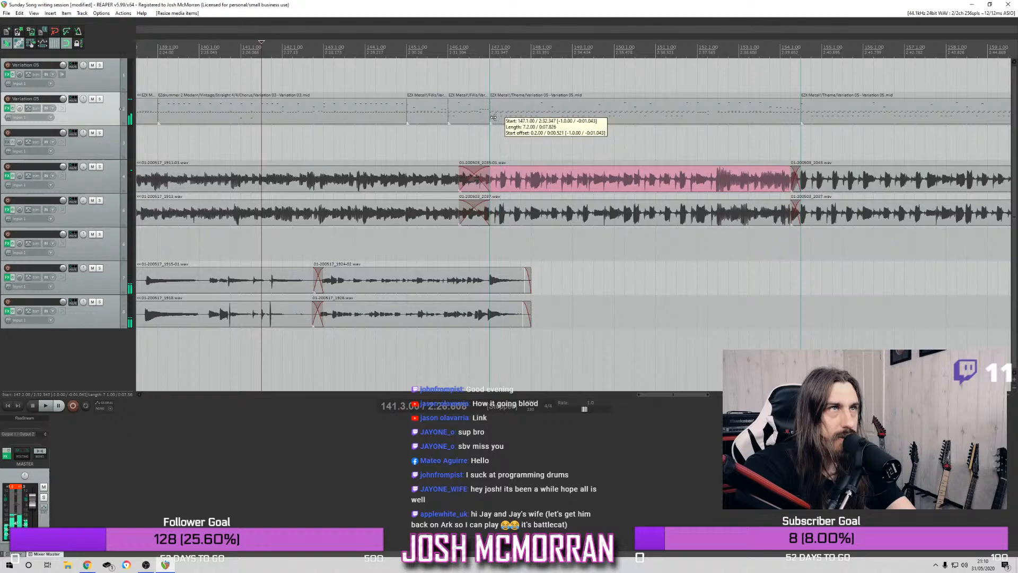
{"action": "key", "text": "space"}
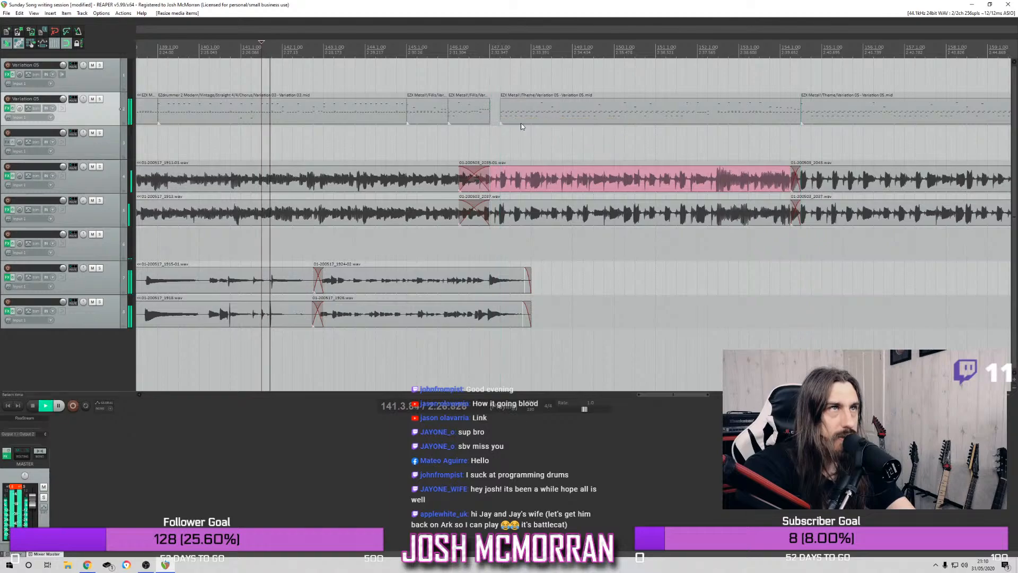
{"action": "left_click", "coordinate": [479, 42]}
{"action": "left_click", "coordinate": [333, 74]}
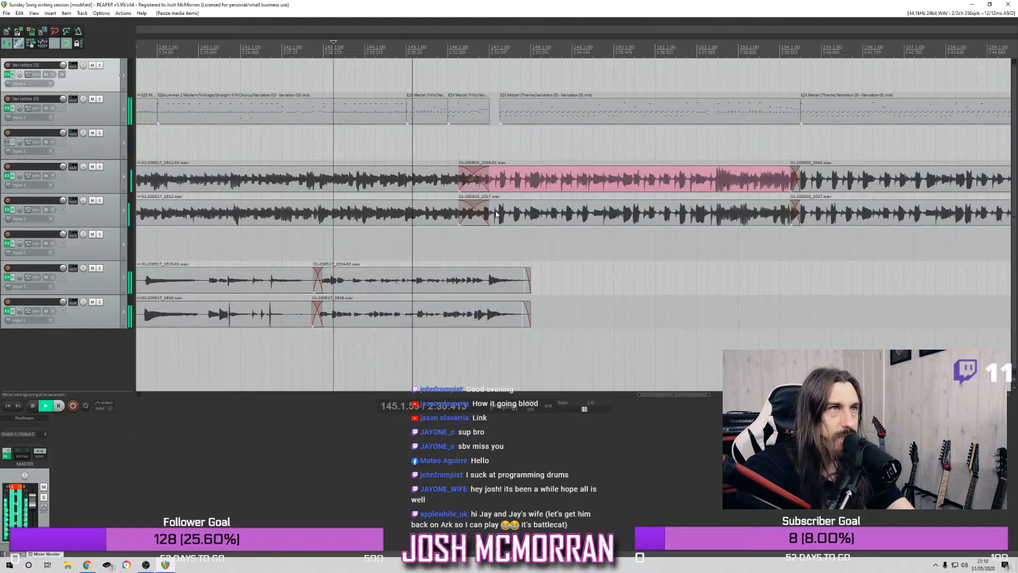
Start the drum item at bar 147 beat 3 and try the pink track 4 item starting at bar 147 beat 3 and at bar 148
{"action": "left_click_drag", "start_coordinate": [499, 114], "coordinate": [510, 114]}
{"action": "left_click_drag", "start_coordinate": [460, 180], "coordinate": [510, 181]}
{"action": "left_click", "coordinate": [435, 51]}
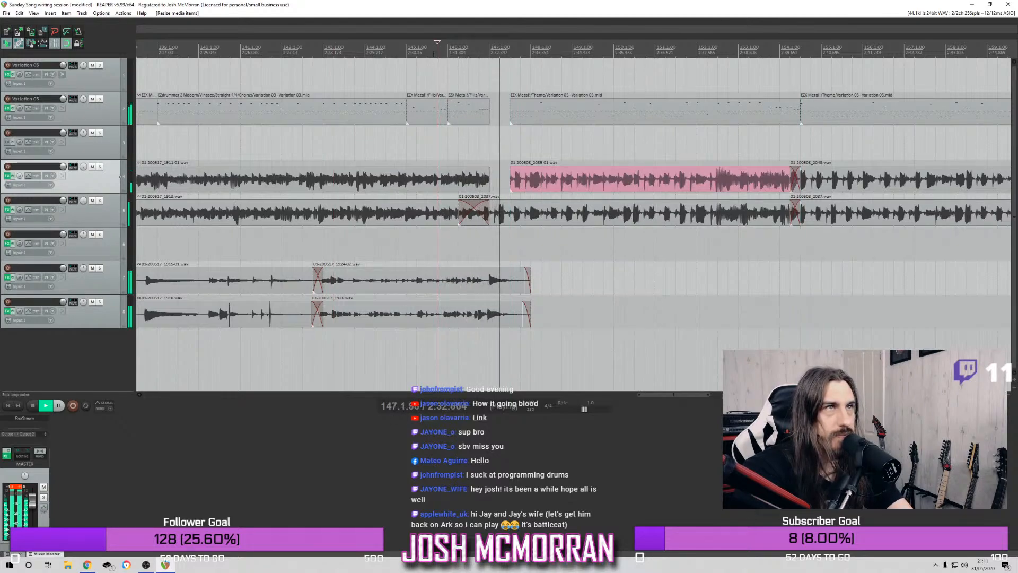
{"action": "left_click_drag", "start_coordinate": [513, 181], "coordinate": [534, 182]}
{"action": "left_click", "coordinate": [457, 51]}
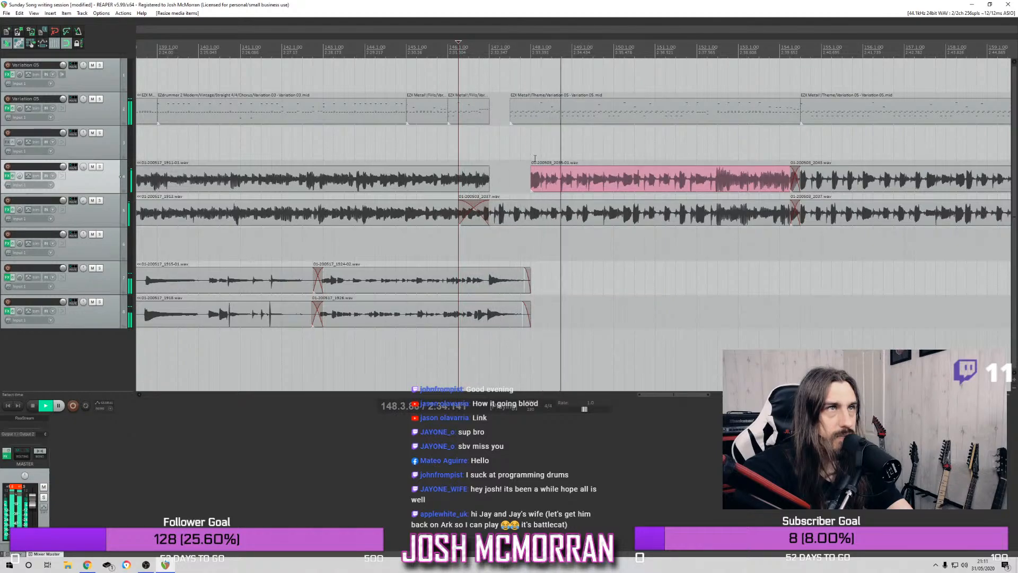
Start both the pink track 4 item and the drum item at bar 147 beat 4 and replay from bar 146 beat 2
{"action": "left_click_drag", "start_coordinate": [532, 174], "coordinate": [522, 173]}
{"action": "mouse_move", "coordinate": [510, 114]}
{"action": "left_mouse_down"}
{"action": "mouse_move", "coordinate": [530, 116]}
{"action": "mouse_move", "coordinate": [520, 112]}
{"action": "left_mouse_up"}
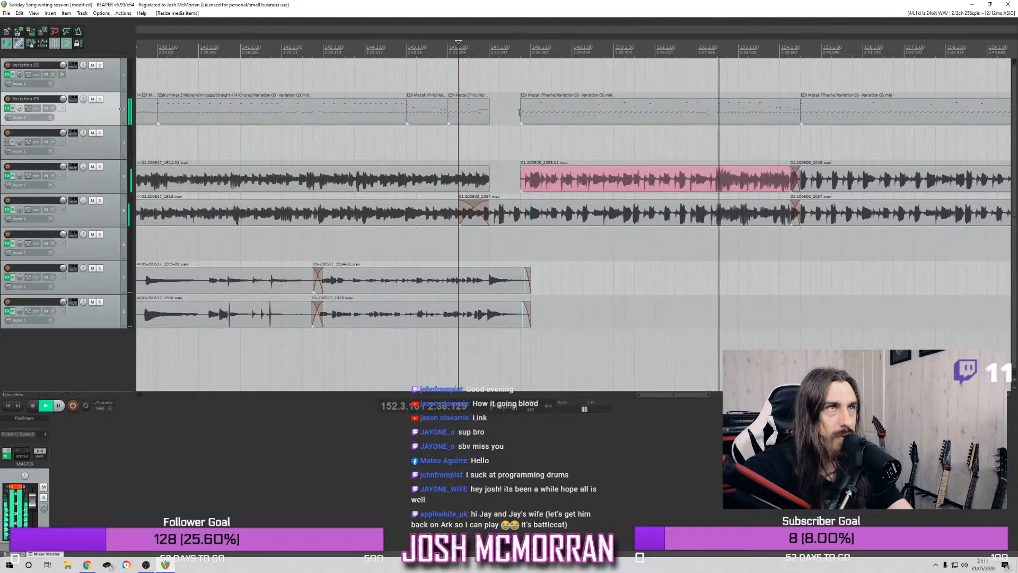
{"action": "key", "text": "space"}
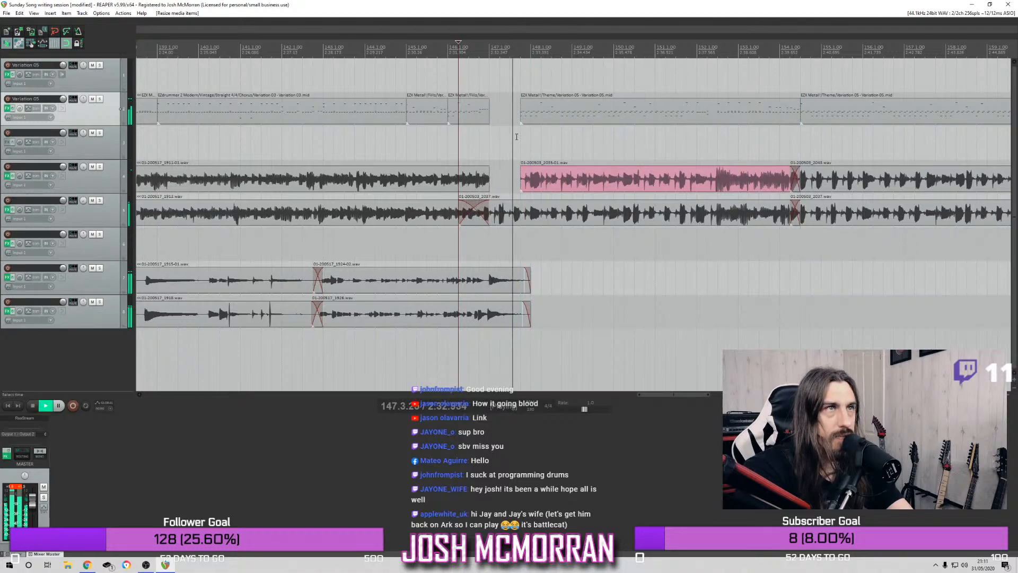
Try starting only the pink track 4 item at bar 148 and replay the transition
{"action": "key", "text": "space"}
{"action": "left_click_drag", "start_coordinate": [525, 185], "coordinate": [535, 188]}
{"action": "key", "text": "space"}
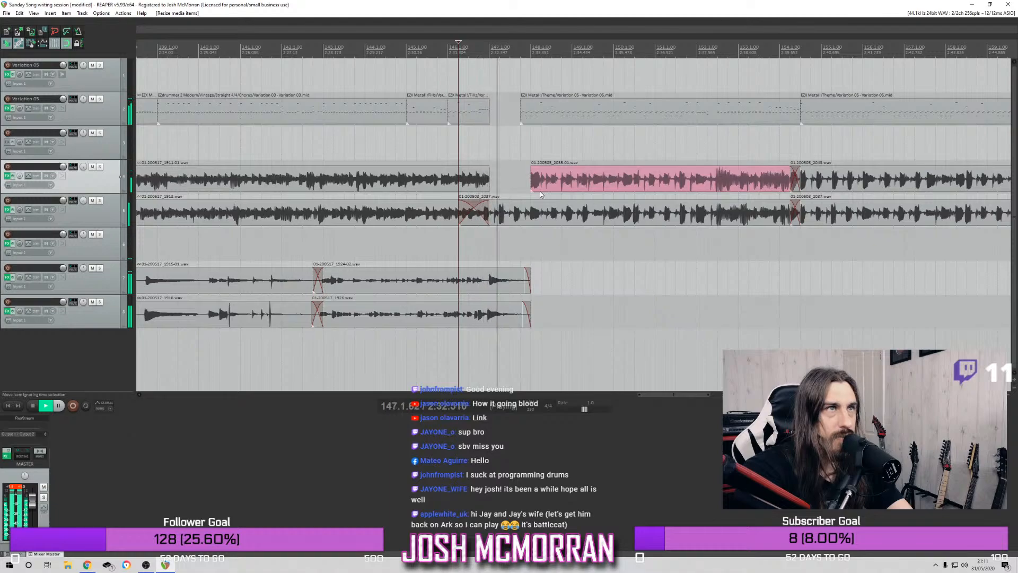
{"action": "key", "text": "space"}
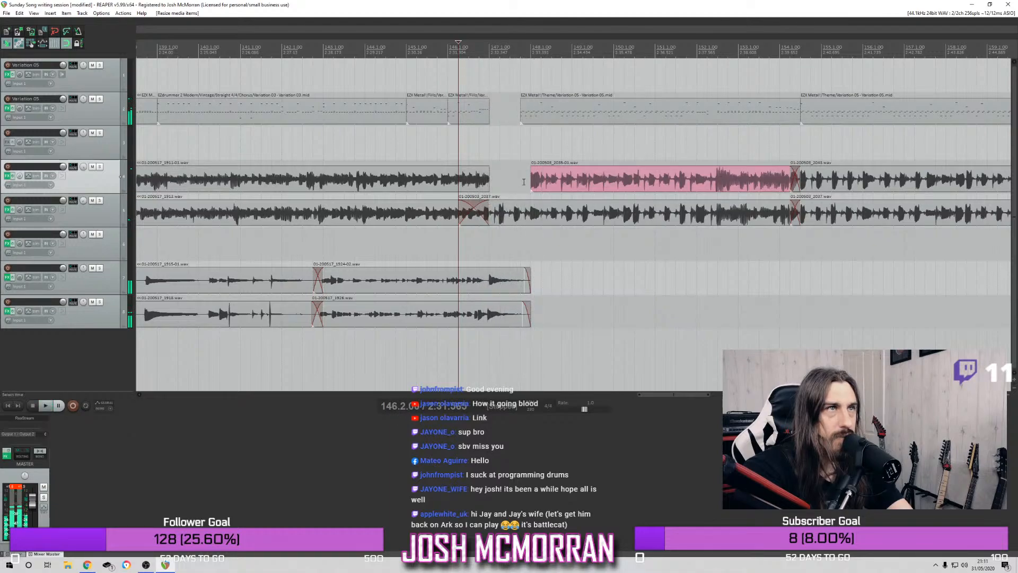
Restore the pink item's start to bar 146 beat 2 and try starting the track 5 item below it at bar 148 beat 2
{"action": "left_click_drag", "start_coordinate": [533, 179], "coordinate": [542, 213]}
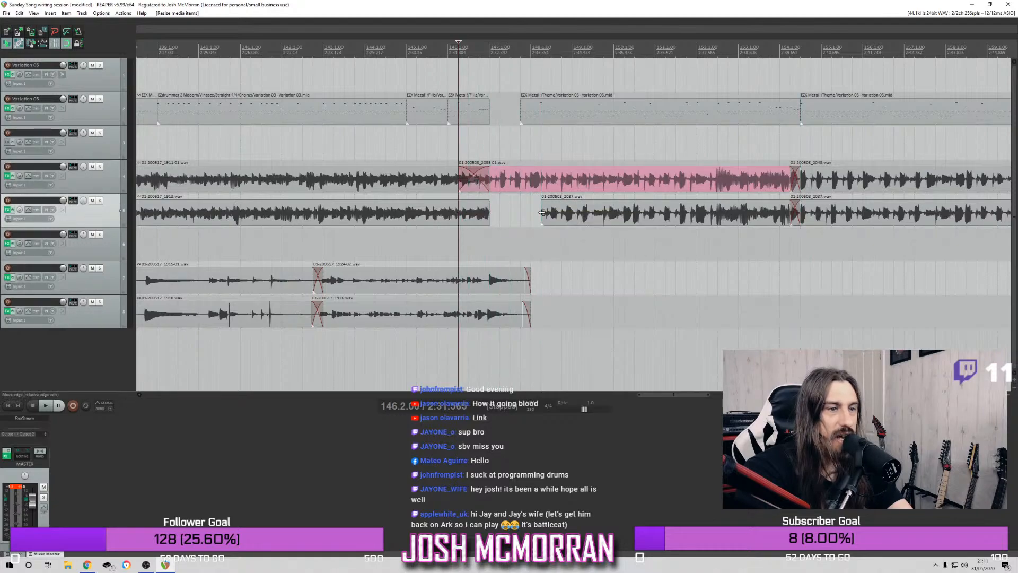
{"action": "key", "text": "space"}
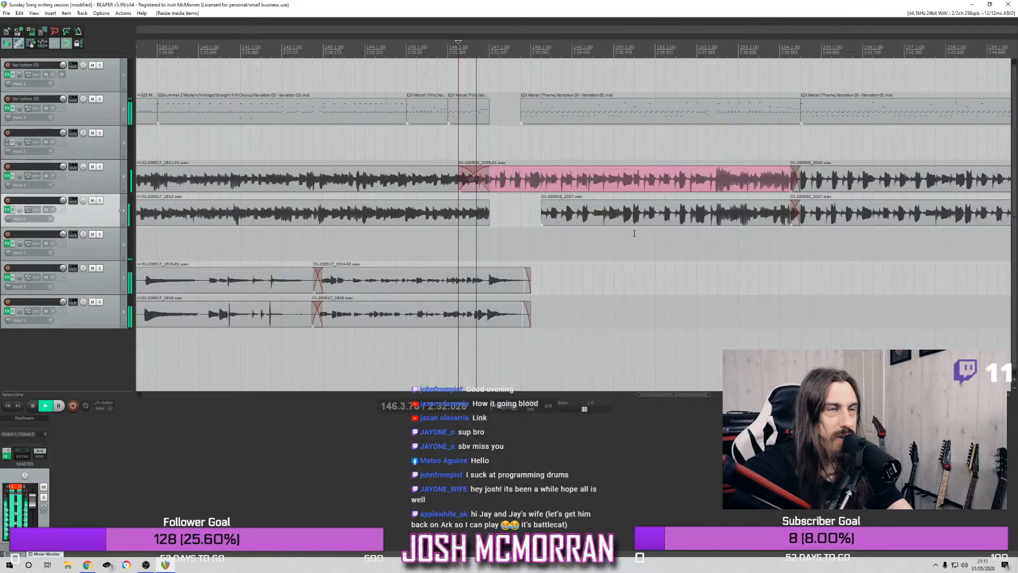
{"action": "key", "text": "space"}
Start the track 5 audio item at bar 147 beat 4 with a short fade-in and replay the transition
{"action": "left_click_drag", "start_coordinate": [541, 212], "coordinate": [524, 211]}
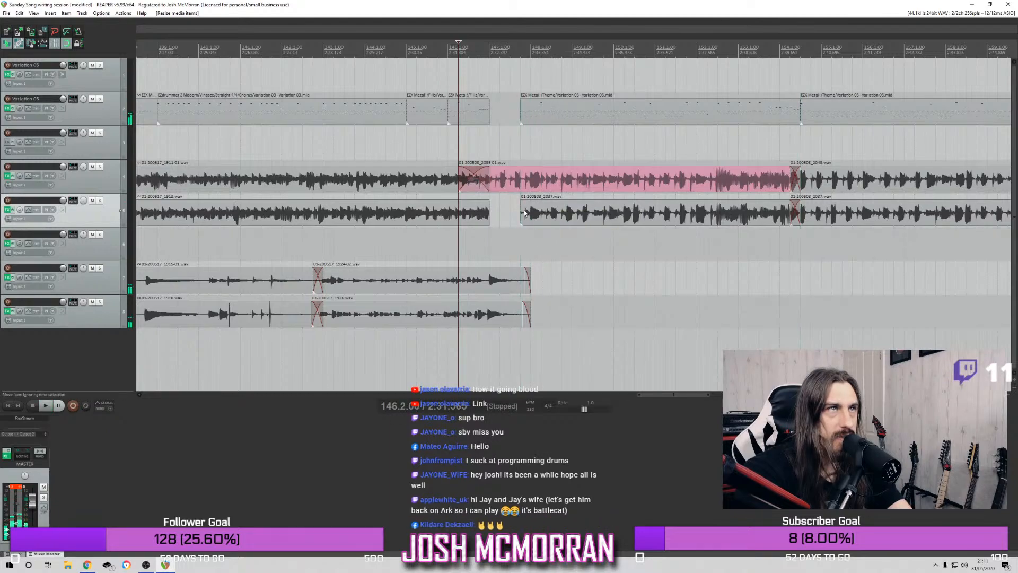
{"action": "key", "text": "space"}
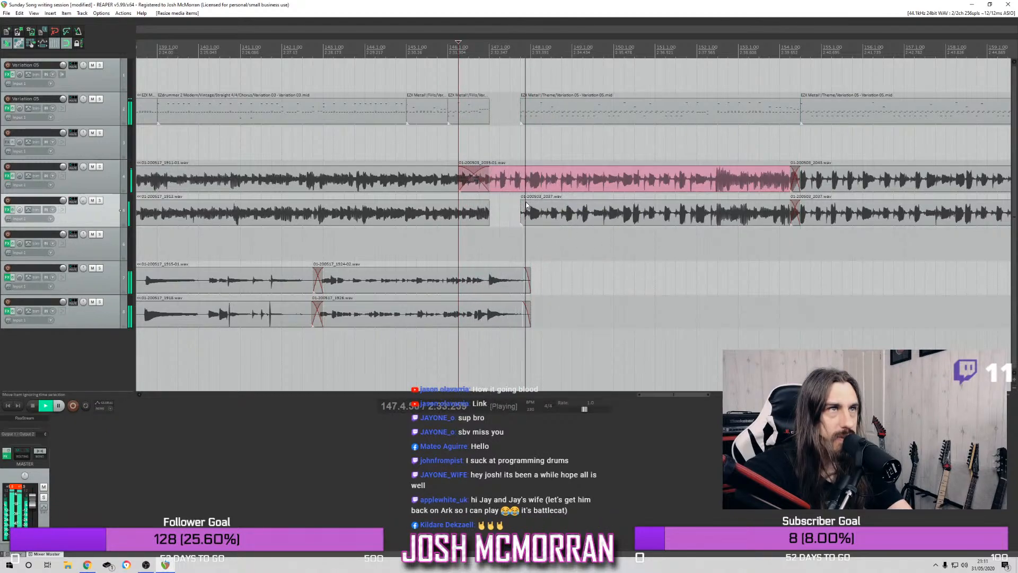
{"action": "left_click_drag", "start_coordinate": [523, 212], "coordinate": [533, 214]}
{"action": "key", "text": "space"}
{"action": "key", "text": "space"}
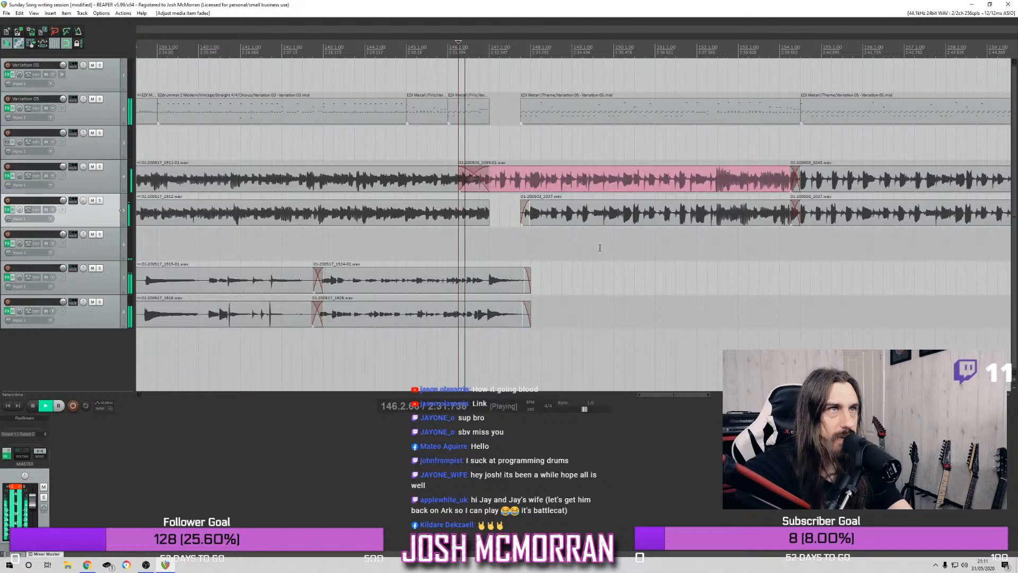
{"action": "key", "text": "space"}
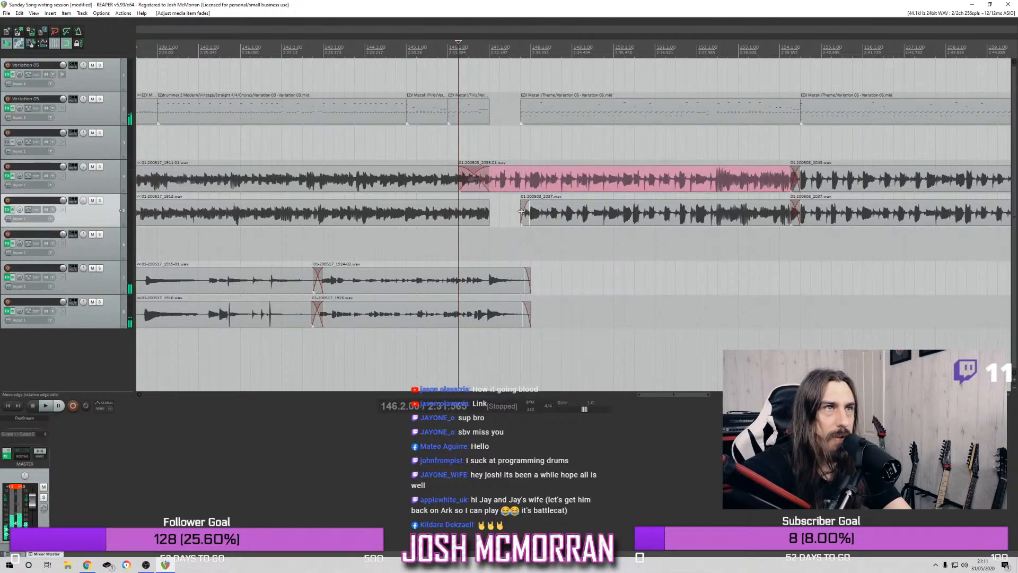
Extend the track 5 item's start back to bar 146 beat 2 and the drum item's start to bar 147, and play through the following section
{"action": "left_click_drag", "start_coordinate": [521, 212], "coordinate": [460, 212]}
{"action": "left_click_drag", "start_coordinate": [521, 112], "coordinate": [490, 112]}
{"action": "key", "text": "space"}
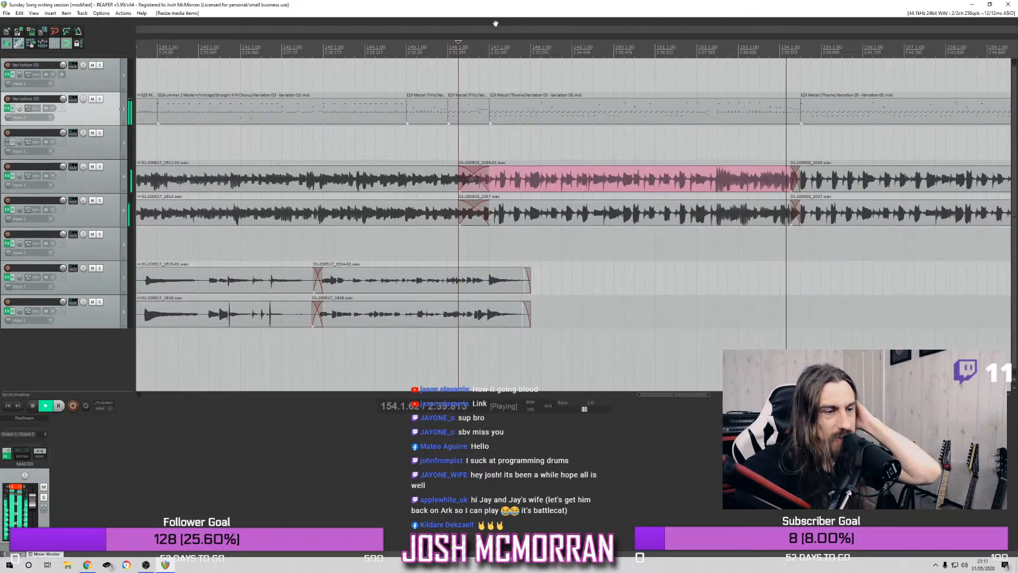
{"action": "scroll", "coordinate": [787, 118], "scroll_direction": "down", "scroll_amount": 4}
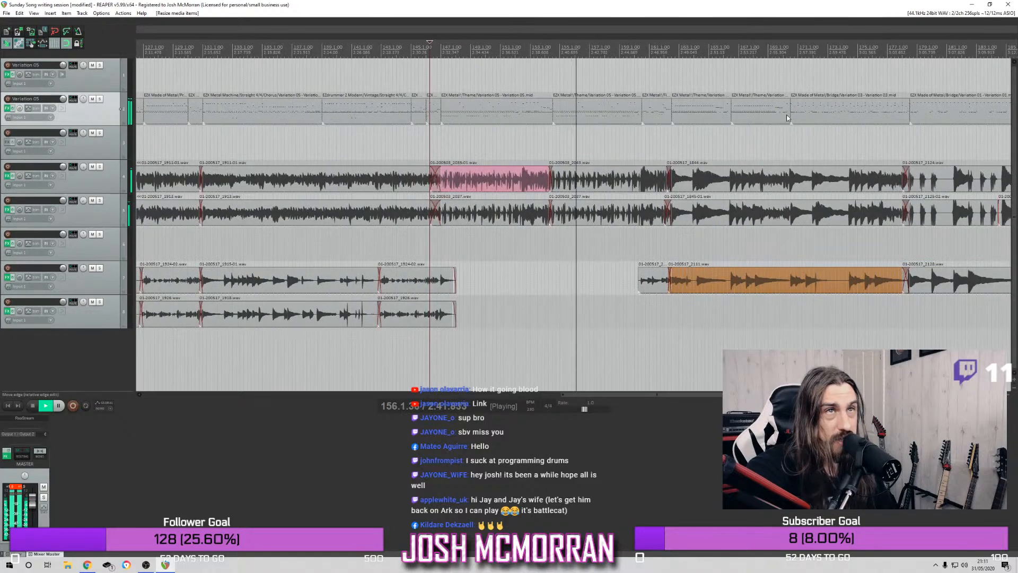
{"action": "scroll", "coordinate": [672, 144], "scroll_direction": "up", "scroll_amount": 2}
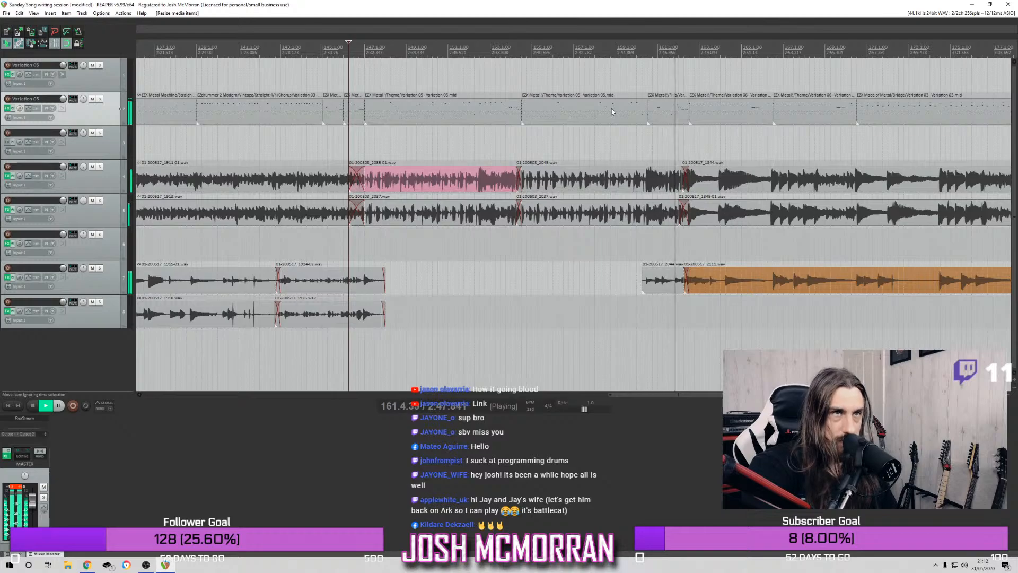
Review playback from bar 141, and play again from bar 137 through the transition into the following section
{"action": "left_click", "coordinate": [245, 69]}
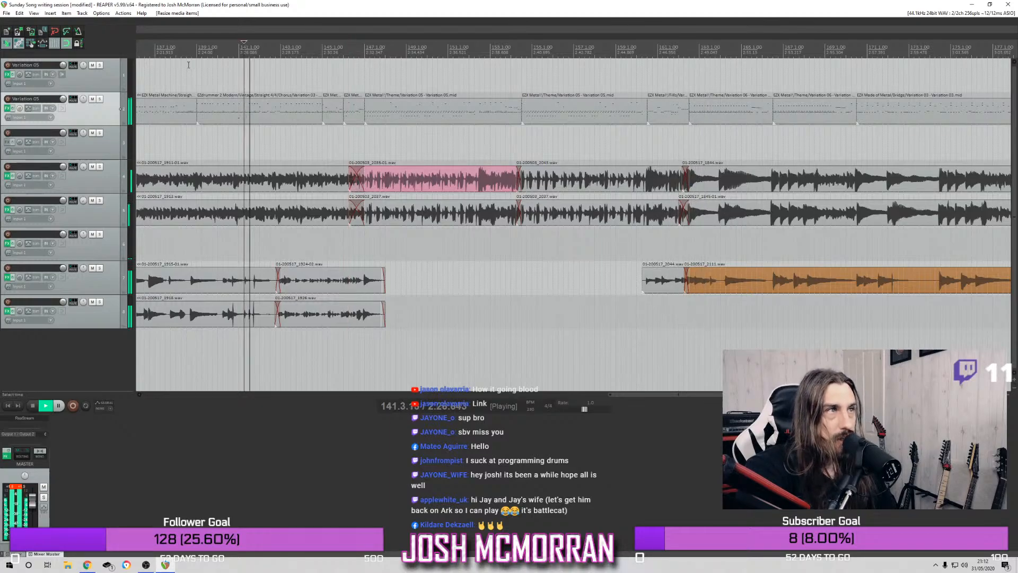
{"action": "scroll", "coordinate": [203, 55], "scroll_direction": "down", "scroll_amount": 3}
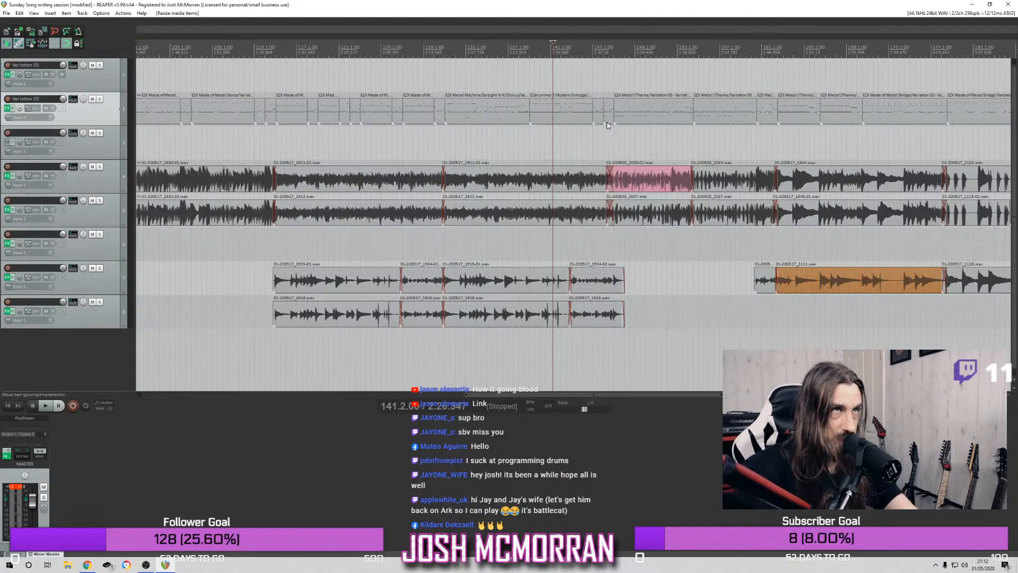
{"action": "left_click", "coordinate": [512, 48]}
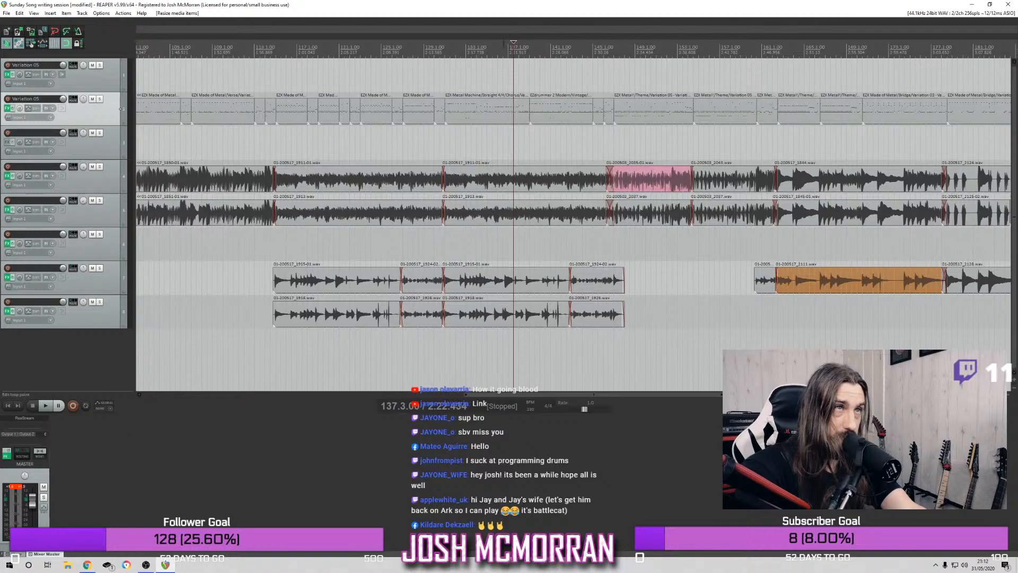
{"action": "left_click", "coordinate": [507, 49]}
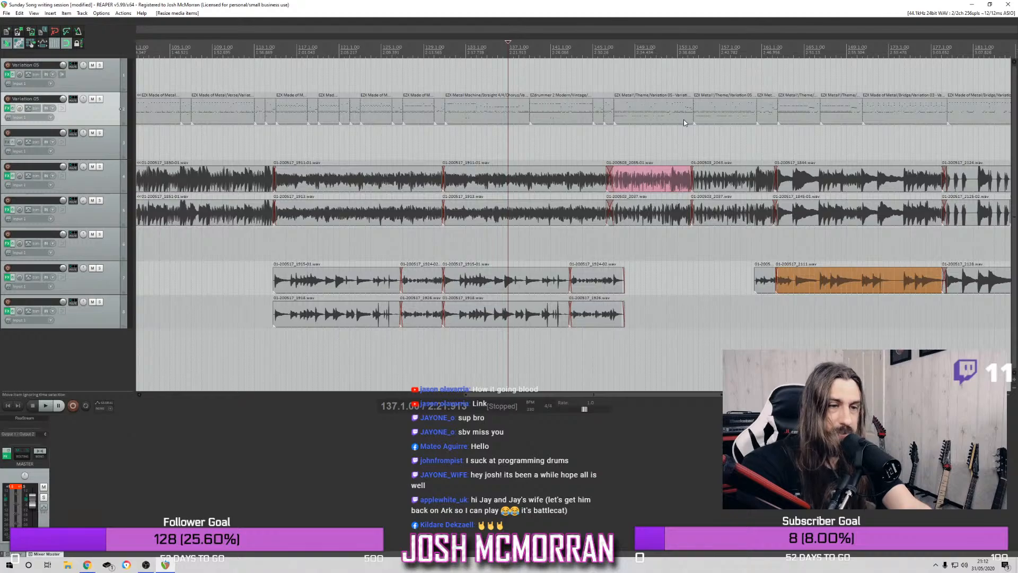
{"action": "key", "text": "space"}
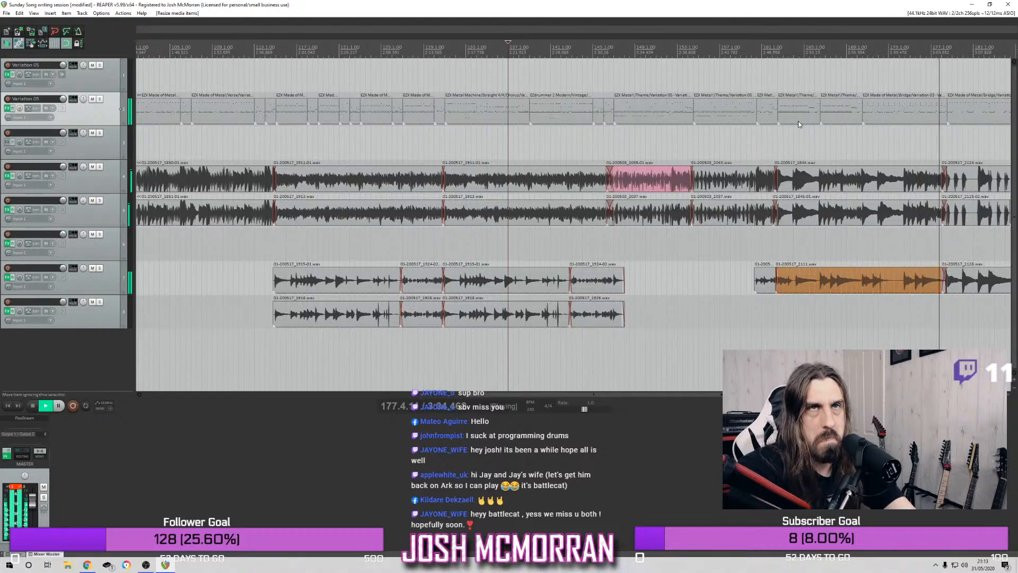
{"action": "key", "text": "space"}
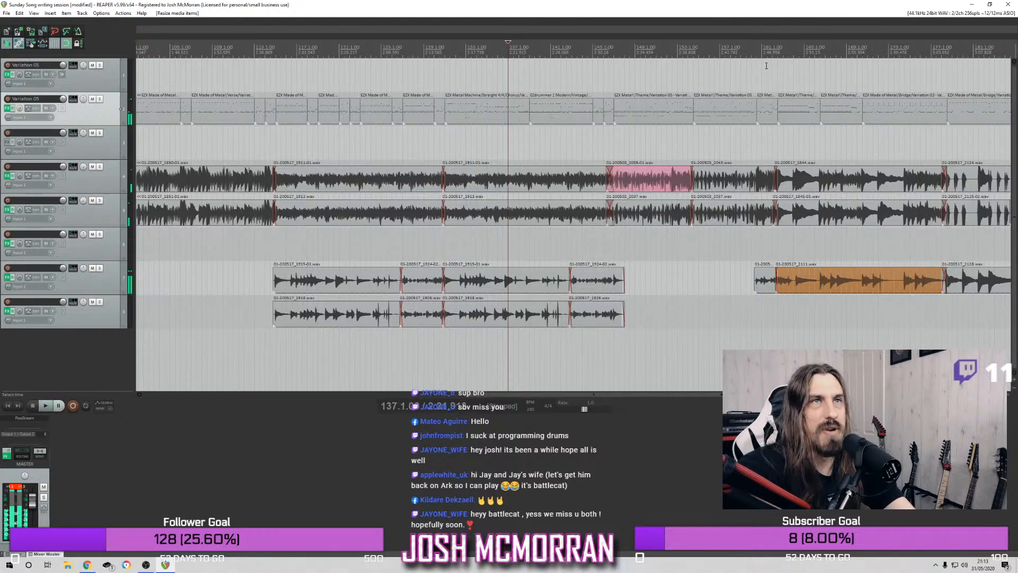
Place the edit cursor at bar 147 and play through the section up to the bridge drums
{"action": "scroll", "coordinate": [762, 60], "scroll_direction": "down", "scroll_amount": 3}
{"action": "scroll", "coordinate": [754, 61], "scroll_direction": "up", "scroll_amount": 3}
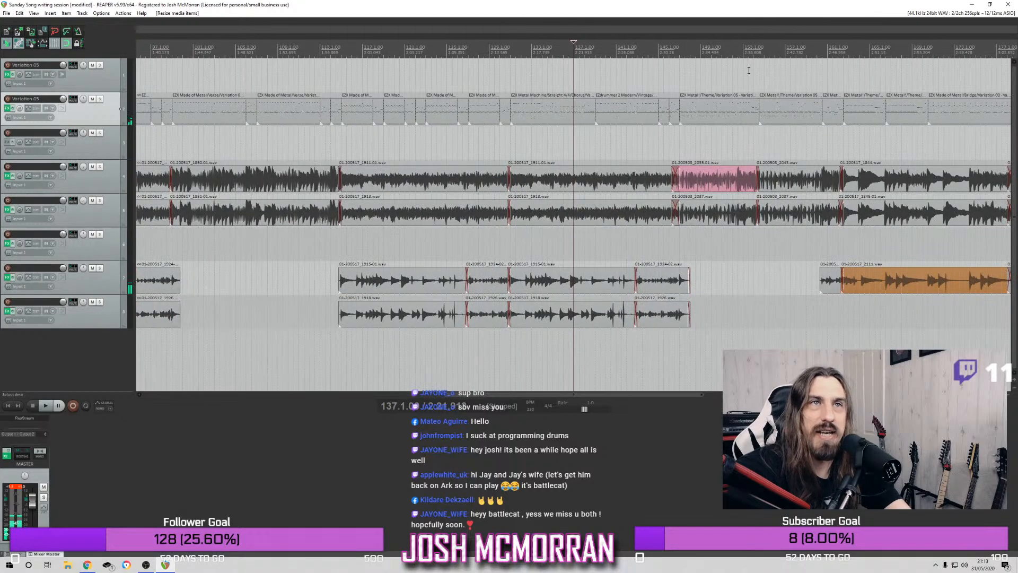
{"action": "scroll", "coordinate": [817, 68], "scroll_direction": "right", "scroll_amount": 5}
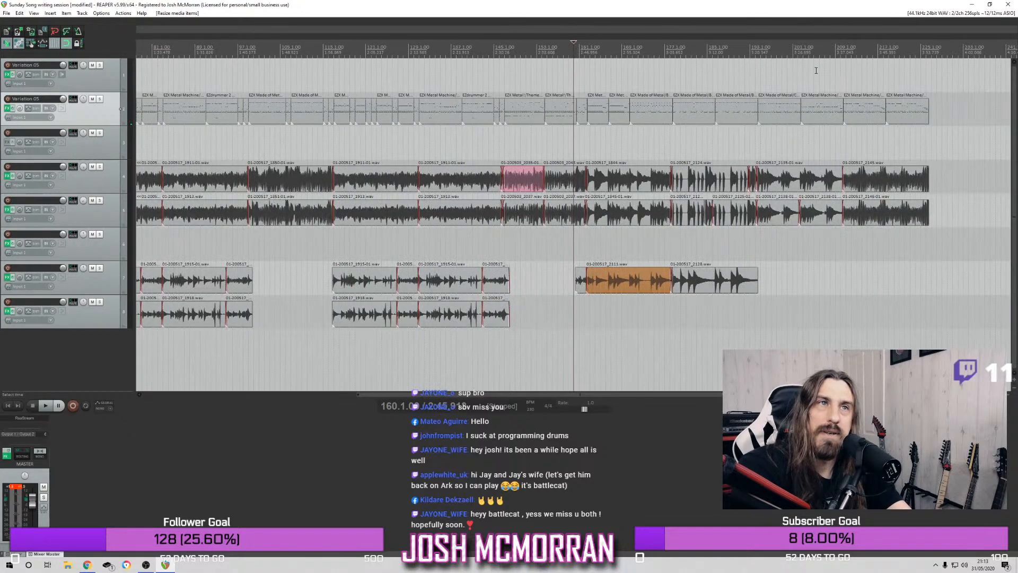
{"action": "left_click", "coordinate": [442, 46]}
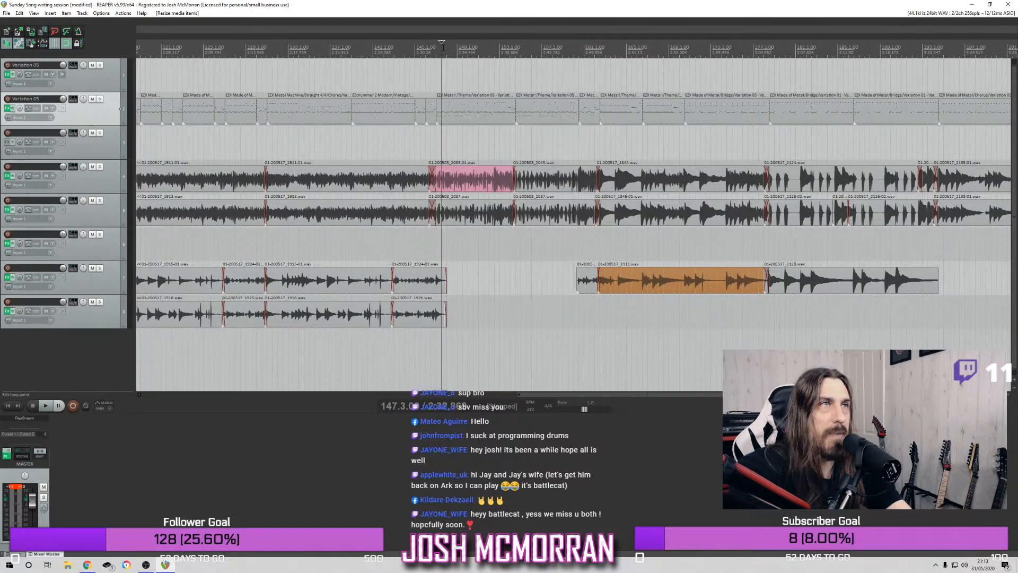
{"action": "left_click", "coordinate": [436, 48]}
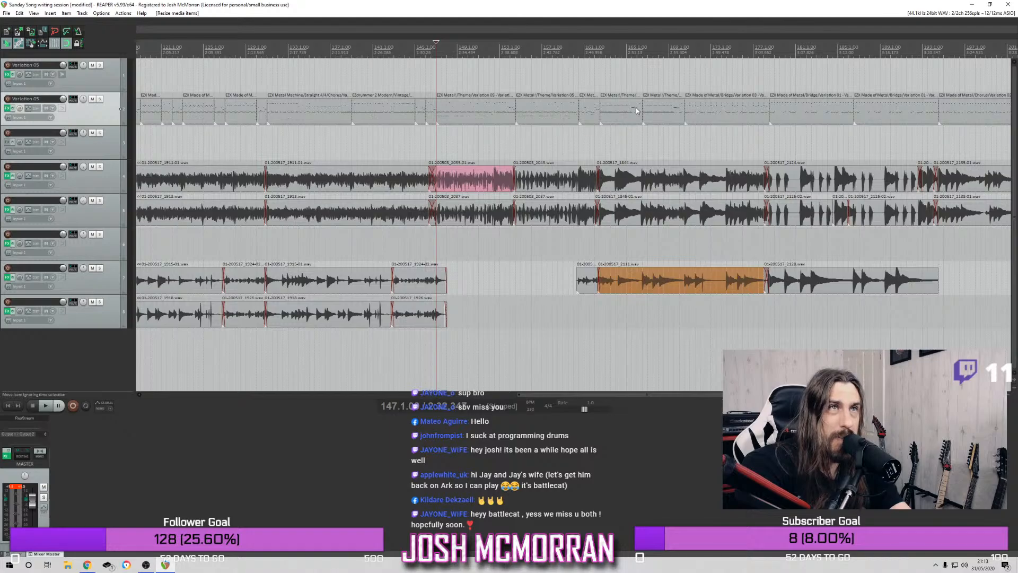
{"action": "key", "text": "space"}
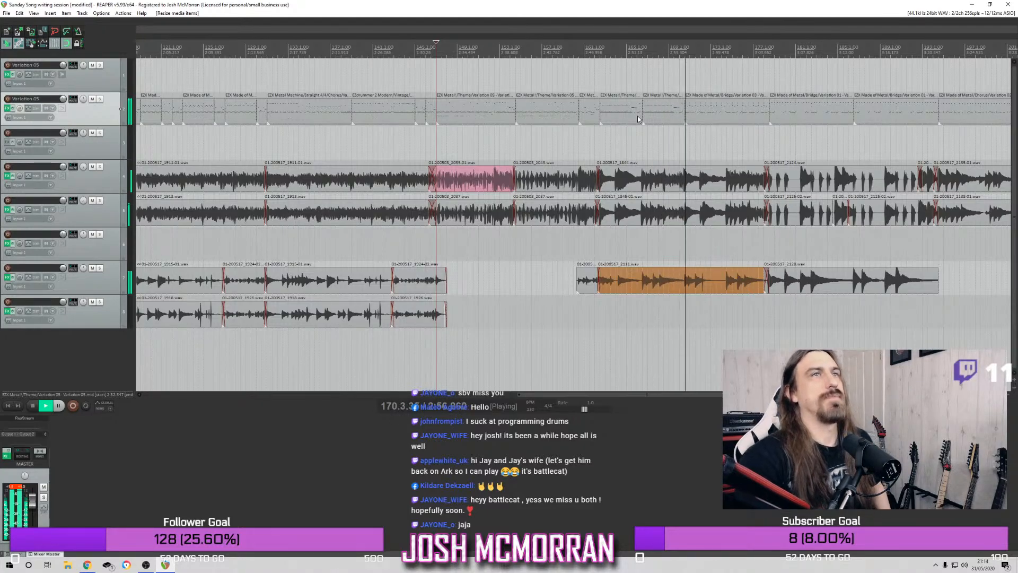
Shorten the track 2 drum item just before the bridge so it ends at bar 169, and replay the earlier drum fill
{"action": "left_click_drag", "start_coordinate": [683, 115], "coordinate": [669, 115]}
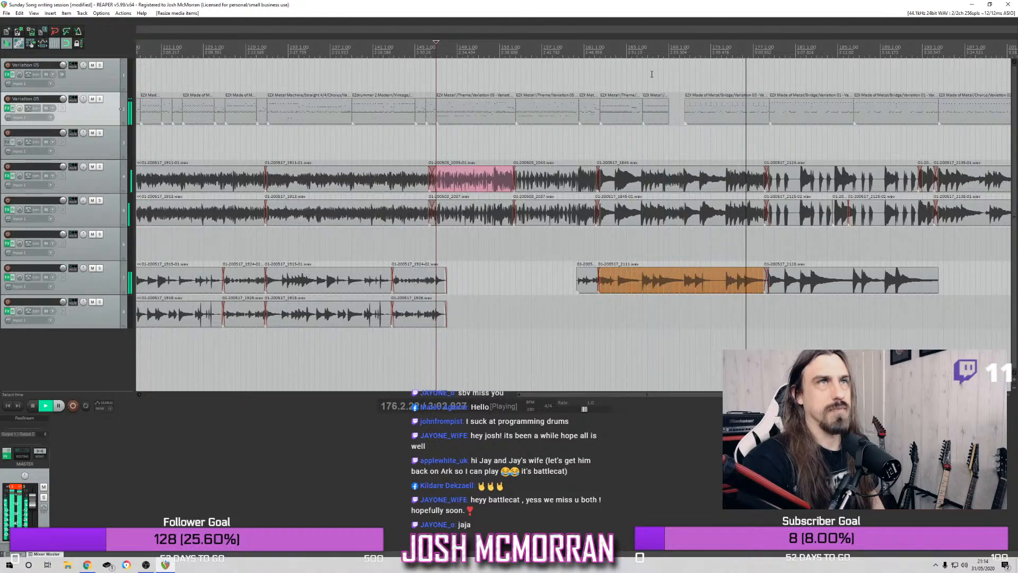
{"action": "left_click", "coordinate": [588, 47]}
{"action": "scroll", "coordinate": [526, 63], "scroll_direction": "up", "scroll_amount": 4}
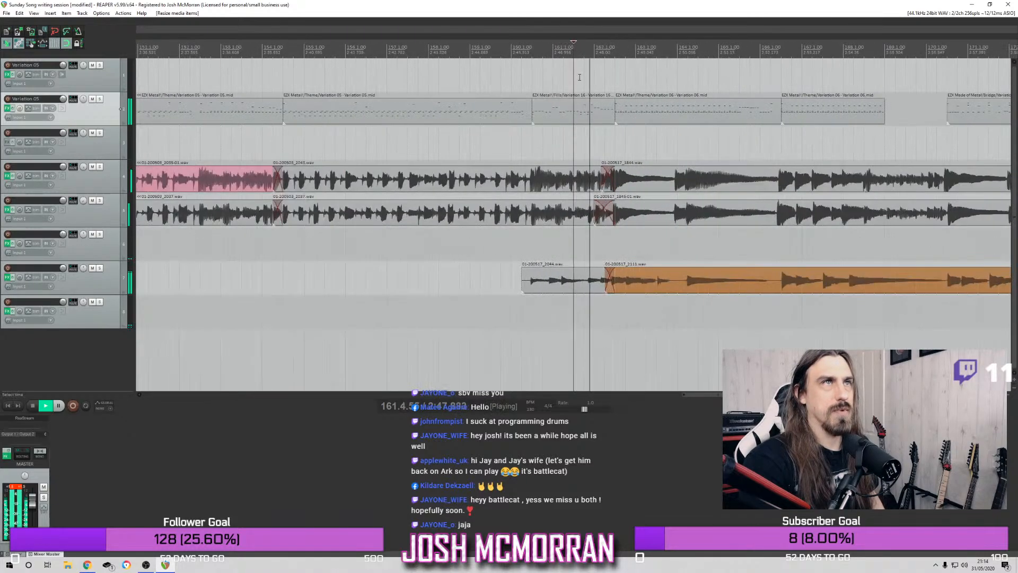
{"action": "left_click", "coordinate": [505, 54]}
{"action": "scroll", "coordinate": [666, 113], "scroll_direction": "up", "scroll_amount": 3}
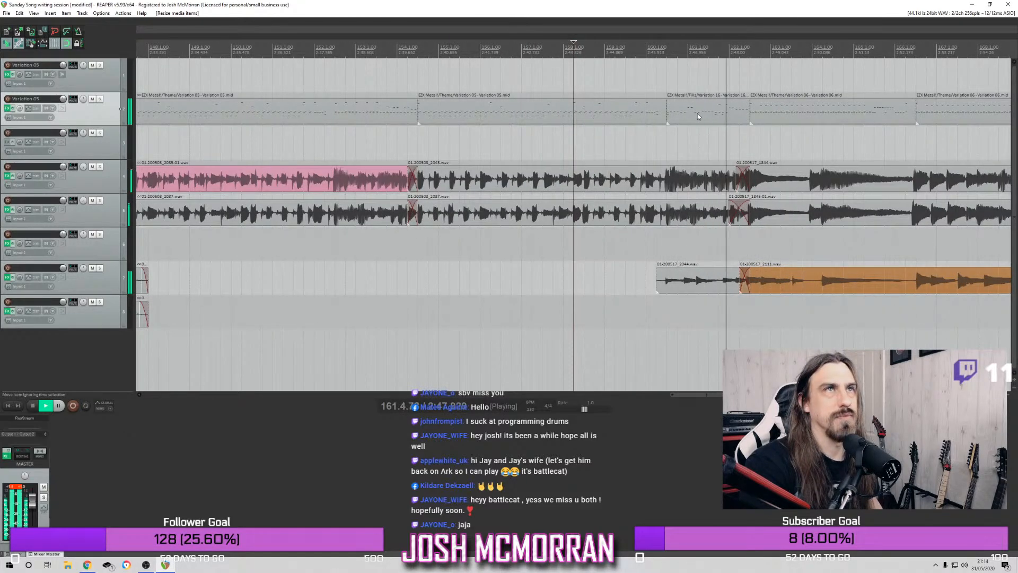
Move the Variation 16 drum fill half a bar earlier to start at bar 160 and replay from bar 157
{"action": "left_click", "coordinate": [662, 117]}
{"action": "mouse_move", "coordinate": [666, 112]}
{"action": "left_mouse_down"}
{"action": "mouse_move", "coordinate": [644, 112]}
{"action": "mouse_move", "coordinate": [672, 118]}
{"action": "mouse_move", "coordinate": [660, 117]}
{"action": "left_mouse_up"}
{"action": "left_click", "coordinate": [533, 57]}
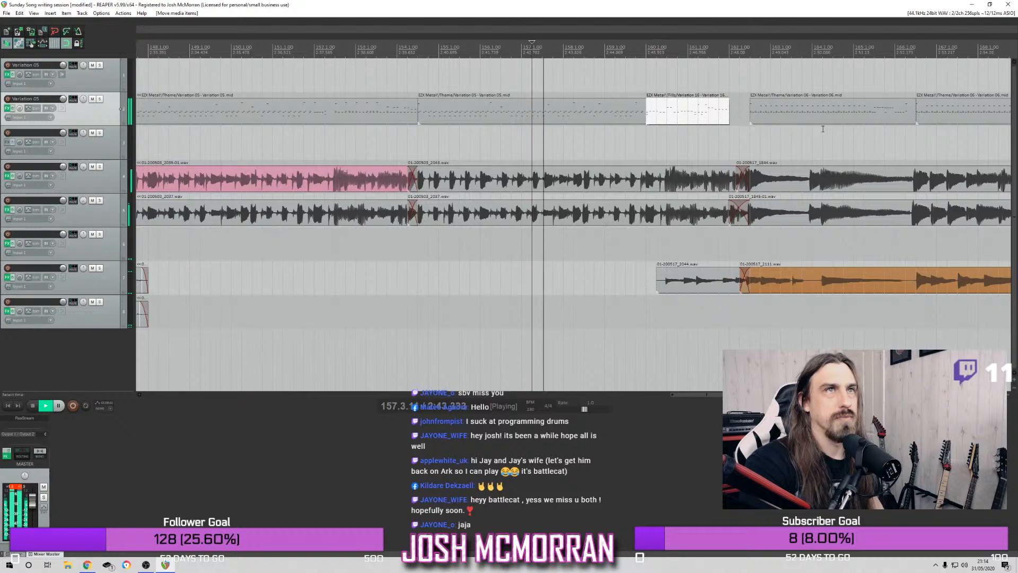
Extend the Variation 16 fill's end to meet the next drum item at bar 162 beat 3 and replay the fill
{"action": "mouse_move", "coordinate": [750, 111]}
{"action": "left_mouse_down"}
{"action": "mouse_move", "coordinate": [738, 112]}
{"action": "mouse_move", "coordinate": [751, 111]}
{"action": "left_mouse_up"}
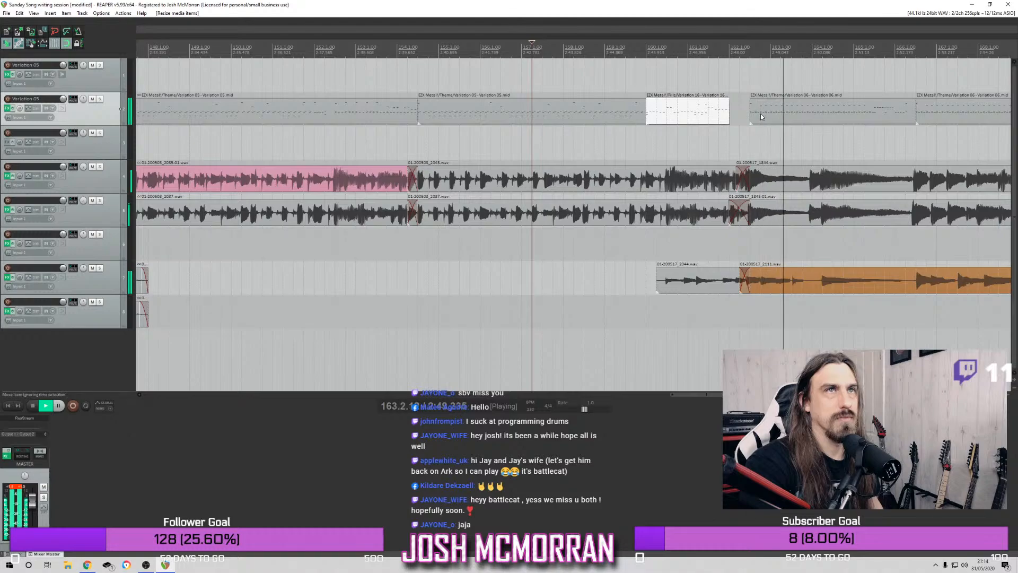
{"action": "mouse_move", "coordinate": [729, 112]}
{"action": "left_mouse_down"}
{"action": "mouse_move", "coordinate": [742, 113]}
{"action": "mouse_move", "coordinate": [731, 115]}
{"action": "left_mouse_up"}
{"action": "left_click", "coordinate": [605, 72]}
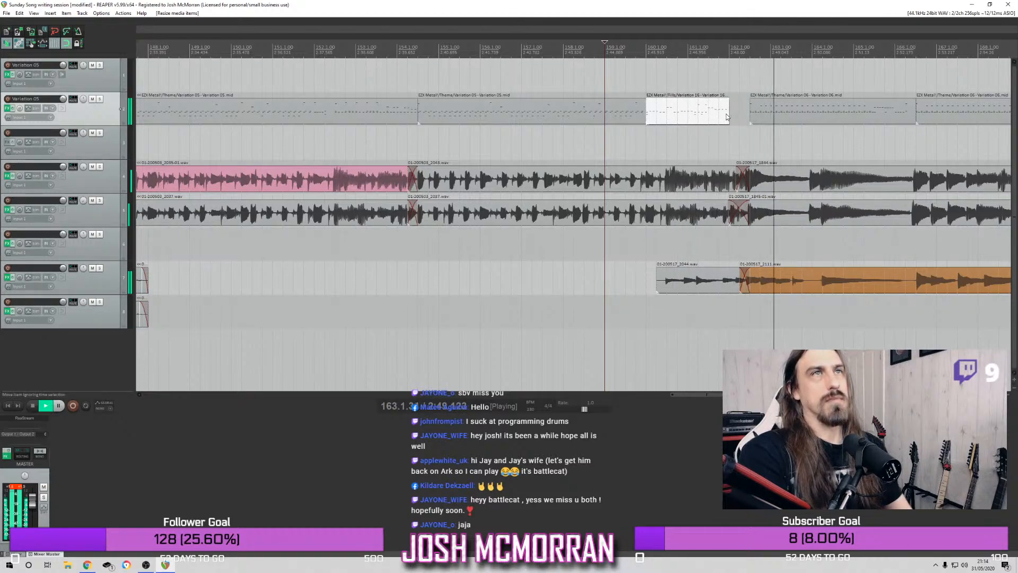
{"action": "left_click_drag", "start_coordinate": [727, 111], "coordinate": [749, 112]}
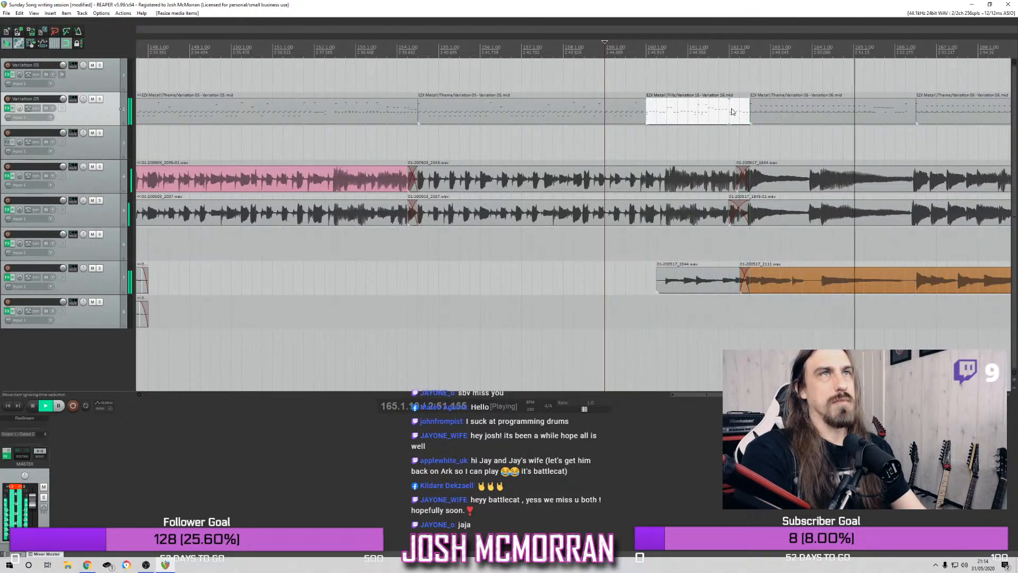
{"action": "left_click", "coordinate": [644, 51]}
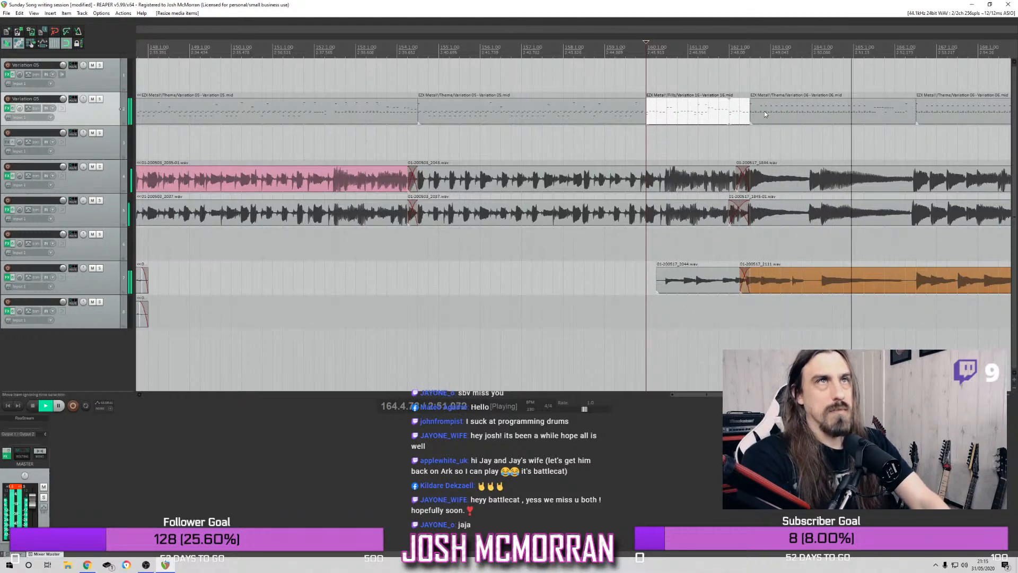
Stop playback with the edit cursor at bar 169 and show the Superior Drummer 3 grooves for the track 2 drums
{"action": "scroll", "coordinate": [794, 147], "scroll_direction": "down", "scroll_amount": 3}
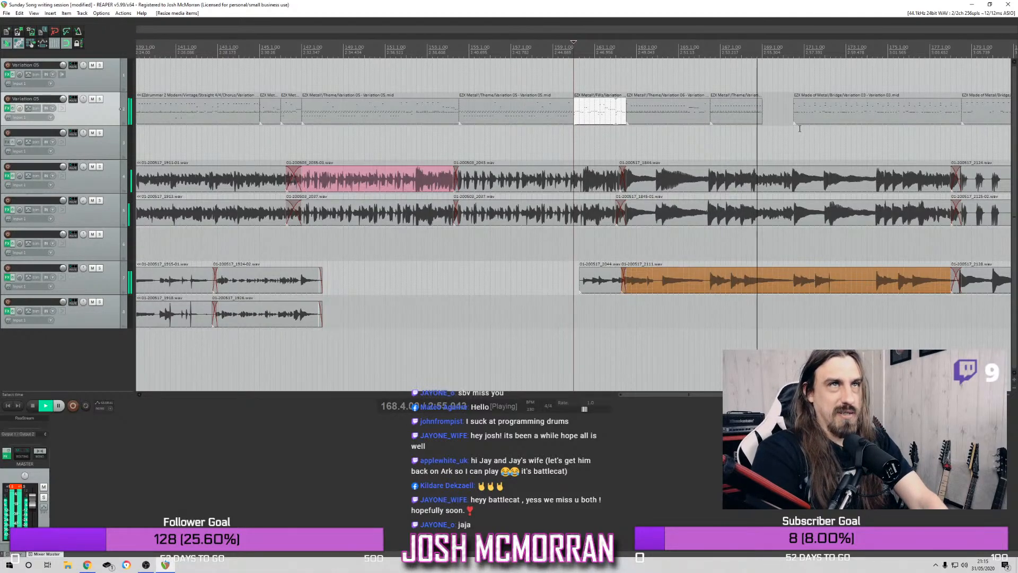
{"action": "left_click", "coordinate": [759, 52]}
{"action": "left_click", "coordinate": [761, 52]}
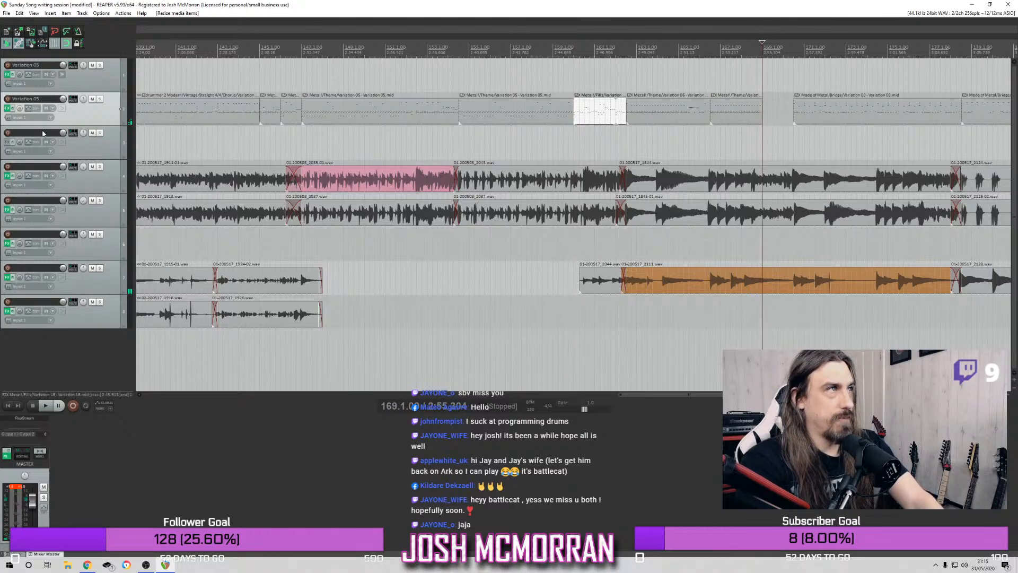
{"action": "left_click", "coordinate": [9, 109]}
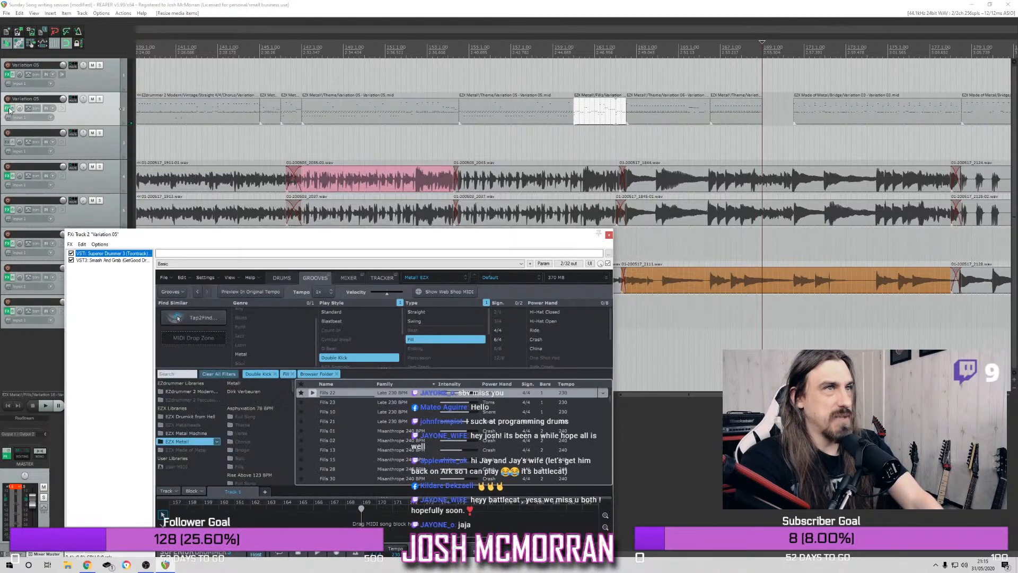
Audition double-kick fills from the EZX Metal! library, including Fills 02, 15, 28 and 34 of the Misanthrope 240 BPM family
{"action": "left_click", "coordinate": [311, 430]}
{"action": "left_click", "coordinate": [317, 440]}
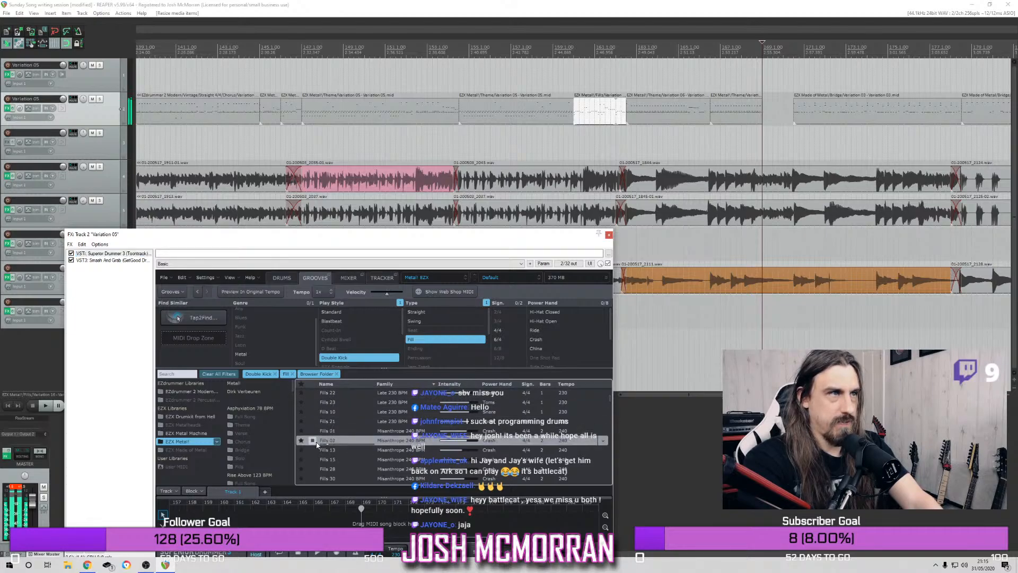
{"action": "left_click", "coordinate": [320, 459]}
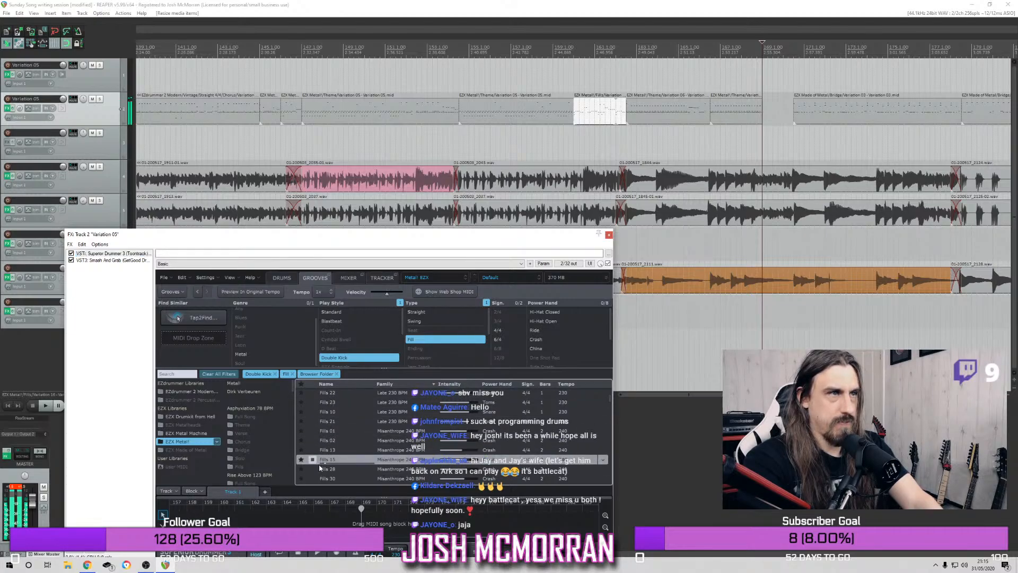
{"action": "left_click", "coordinate": [320, 468]}
{"action": "scroll", "coordinate": [313, 477], "scroll_direction": "down", "scroll_amount": 1}
{"action": "left_click", "coordinate": [313, 469]}
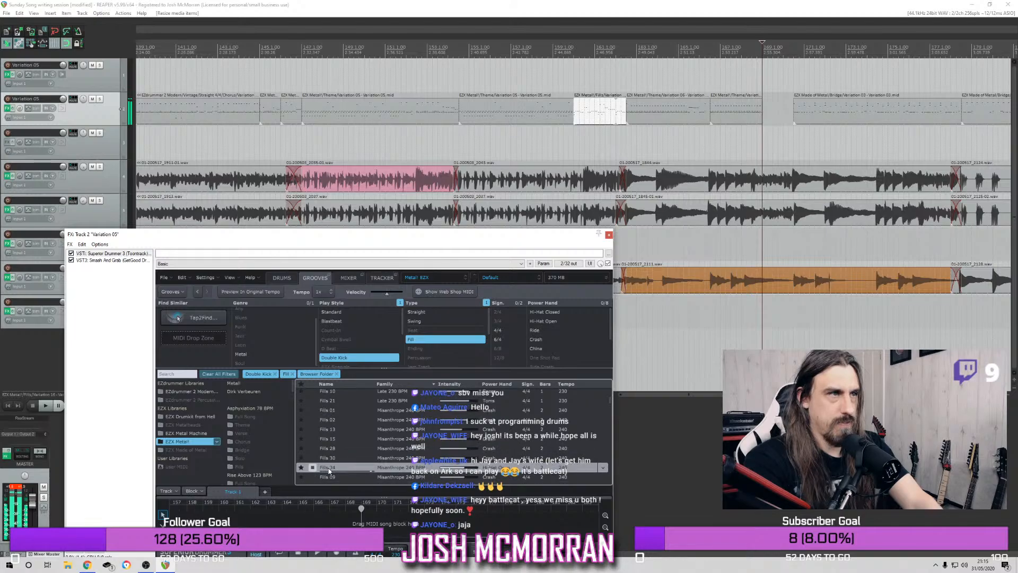
{"action": "scroll", "coordinate": [322, 479], "scroll_direction": "down", "scroll_amount": 1}
Audition the Misanthrope 240 BPM groove Fills 12 and place it in the track 2 gap from bar 169 to the bridge
{"action": "left_click", "coordinate": [317, 465]}
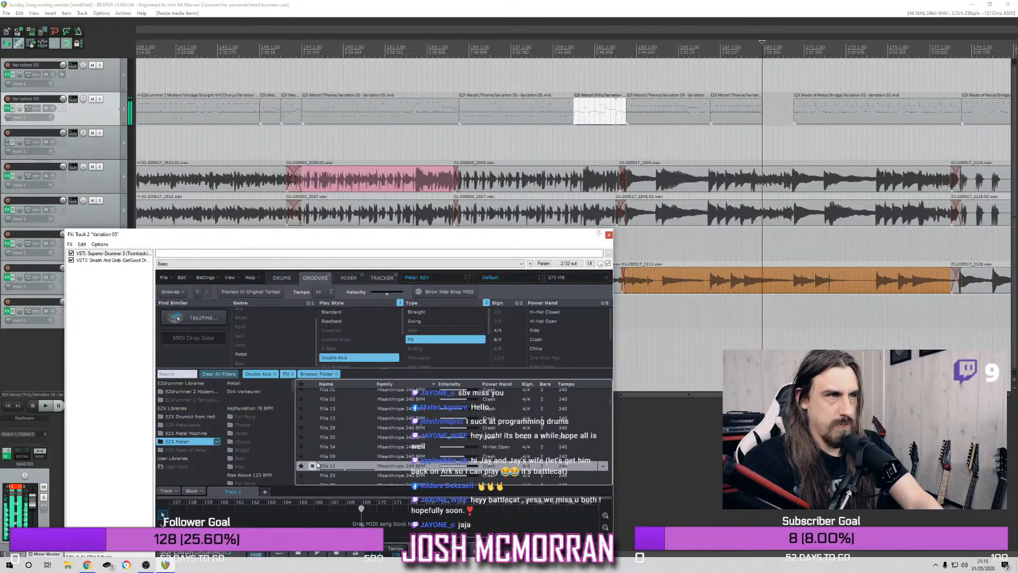
{"action": "key", "text": "space"}
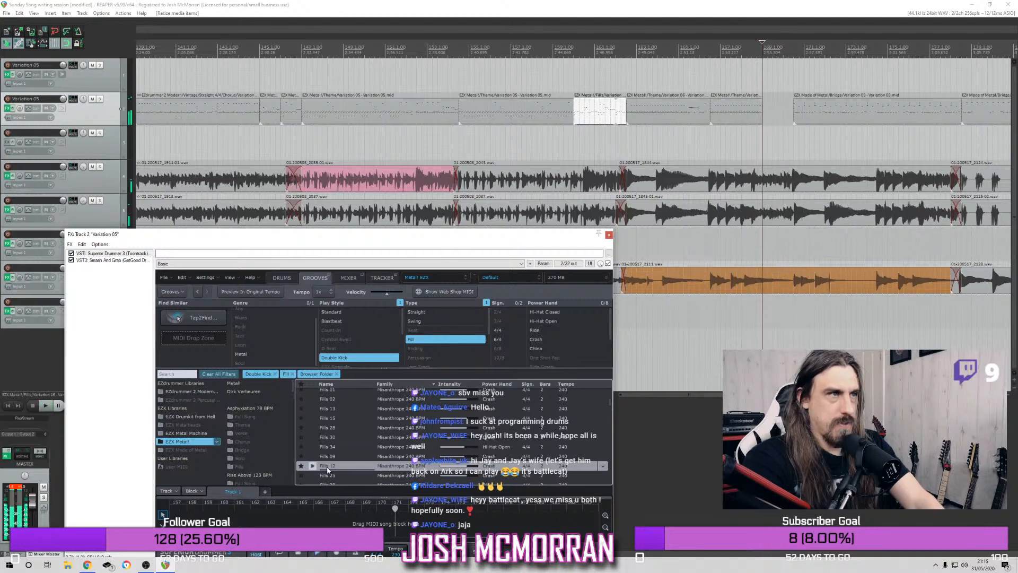
{"action": "left_click_drag", "start_coordinate": [663, 241], "coordinate": [785, 108]}
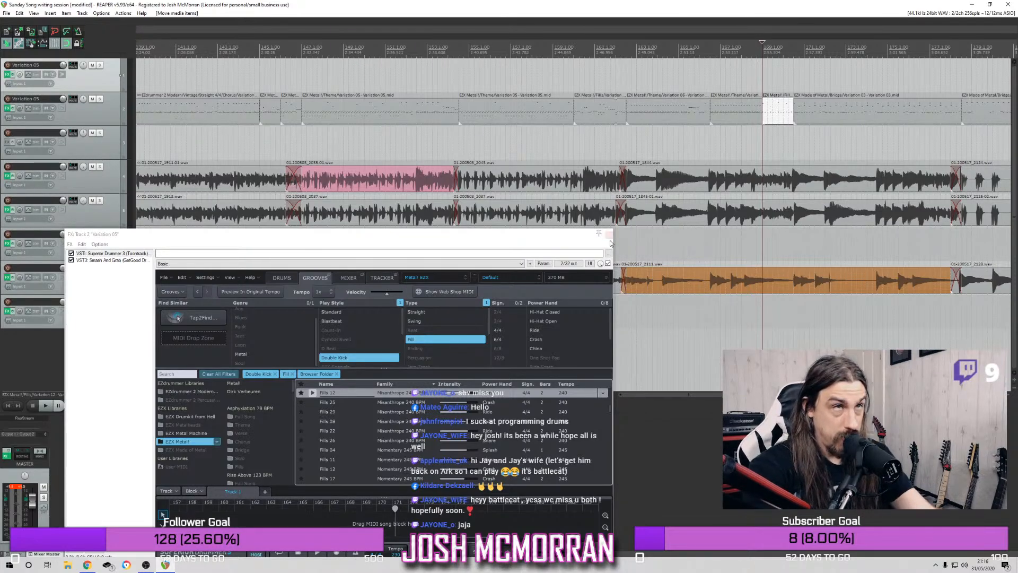
Play the inserted fill in context from bar 162 beat 3, and replay it from bar 168
{"action": "left_click", "coordinate": [625, 61]}
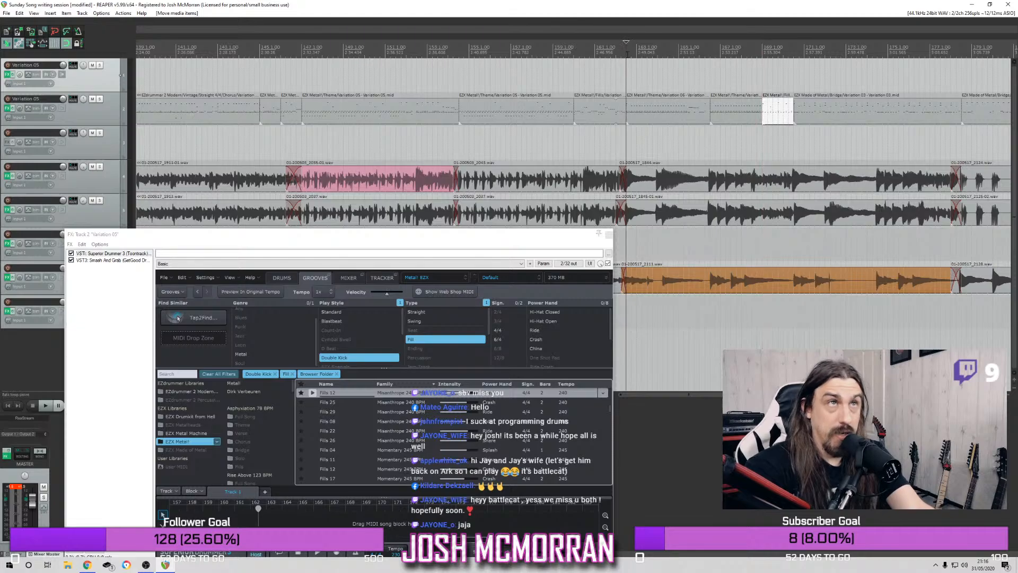
{"action": "key", "text": "space"}
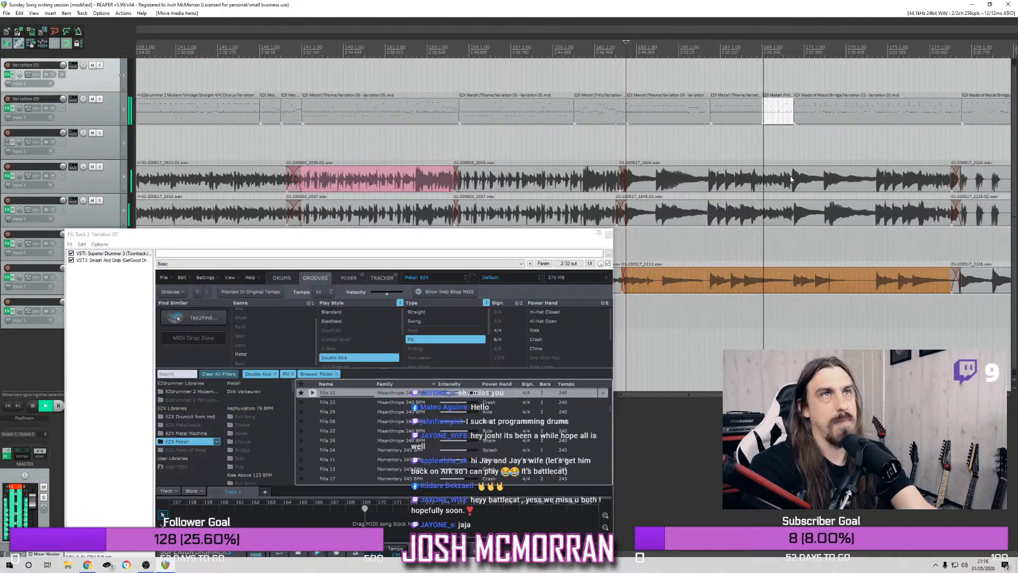
{"action": "key", "text": "space"}
{"action": "left_click", "coordinate": [742, 58]}
{"action": "key", "text": "space"}
Try trimming the inserted fill's start to bar 169 beat 4
{"action": "left_click_drag", "start_coordinate": [763, 111], "coordinate": [773, 112]}
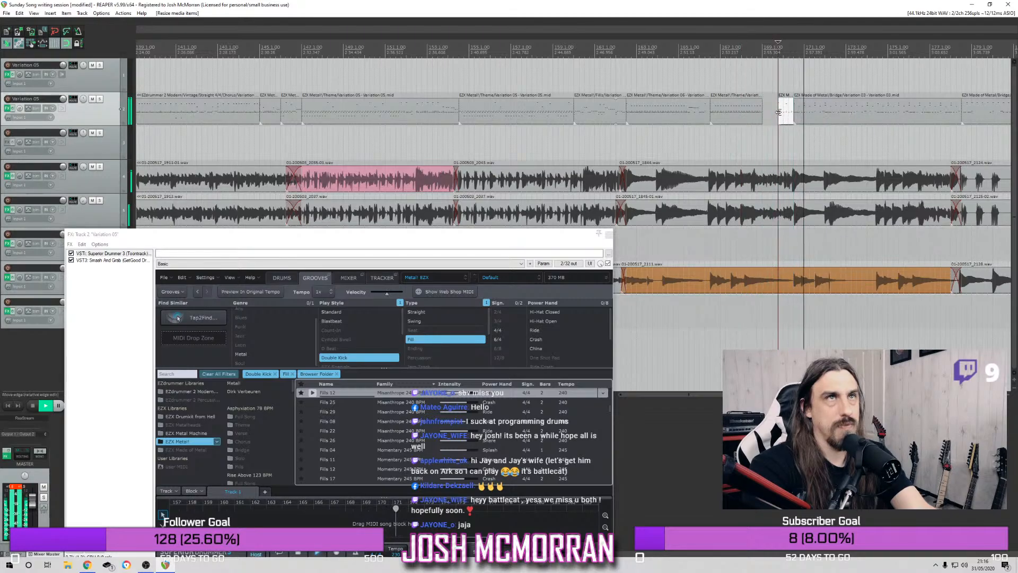
{"action": "double_click", "coordinate": [773, 114]}
{"action": "left_click", "coordinate": [1007, 5]}
{"action": "key", "text": "space"}
Set the boundary between the inserted fill and the preceding drum item at bar 169 beat 3 and replay the passage
{"action": "left_click", "coordinate": [742, 55]}
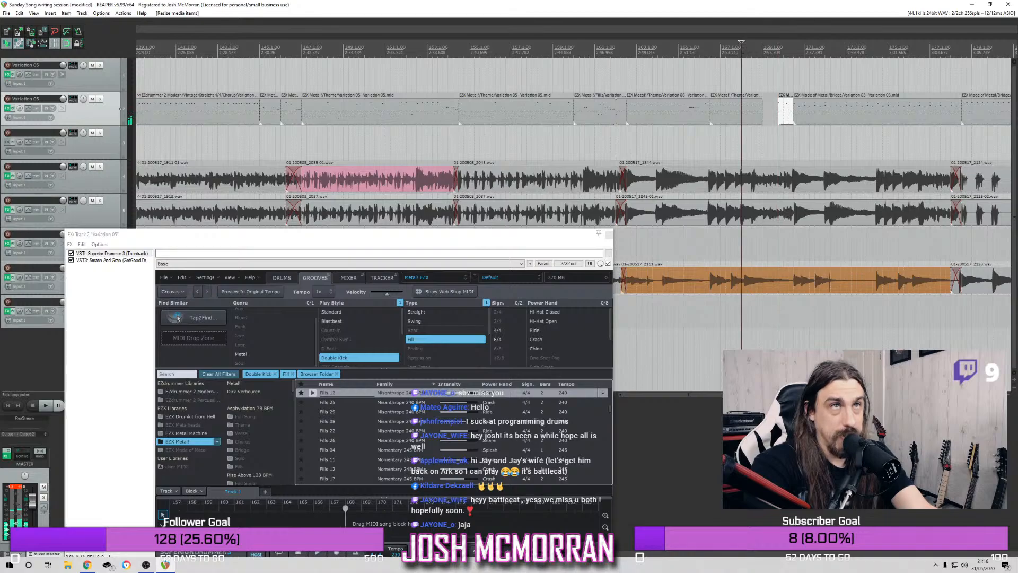
{"action": "key", "text": "space"}
{"action": "left_click_drag", "start_coordinate": [762, 110], "coordinate": [772, 108]}
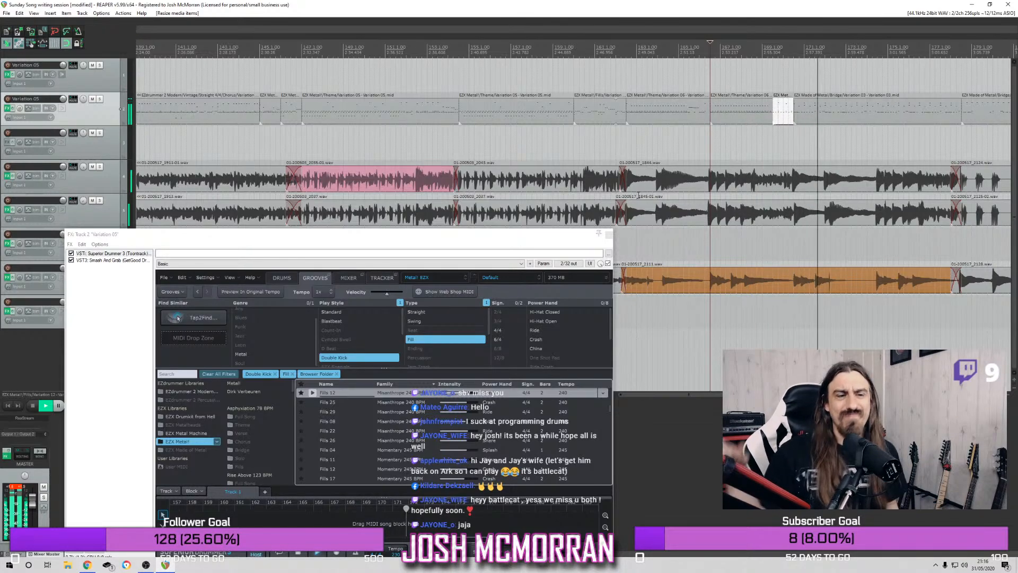
{"action": "key", "text": "space"}
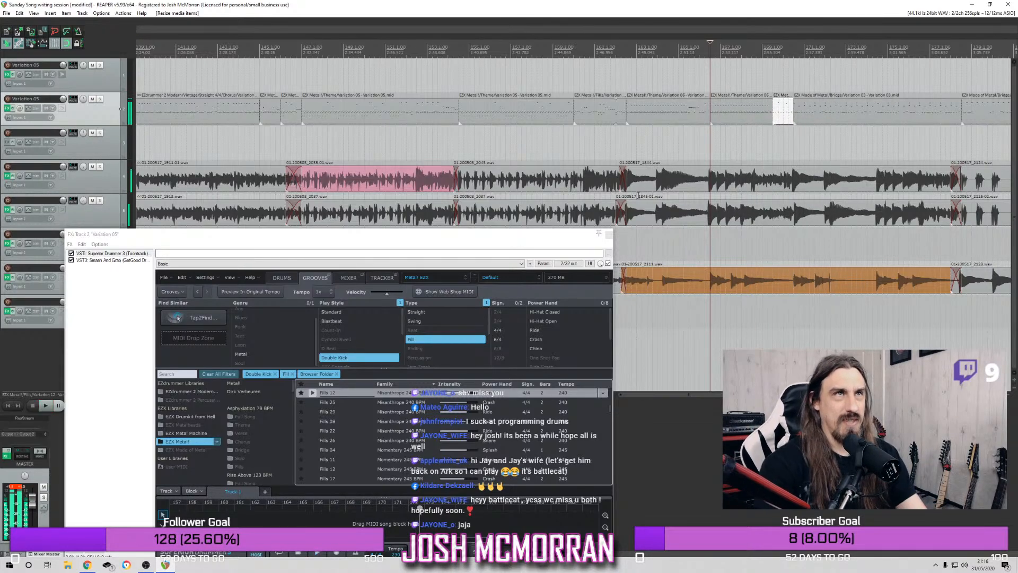
Solo the track 2 drums and replay the new fill into the bridge from bar 166 beat 3
{"action": "left_click", "coordinate": [100, 99]}
{"action": "key", "text": "space"}
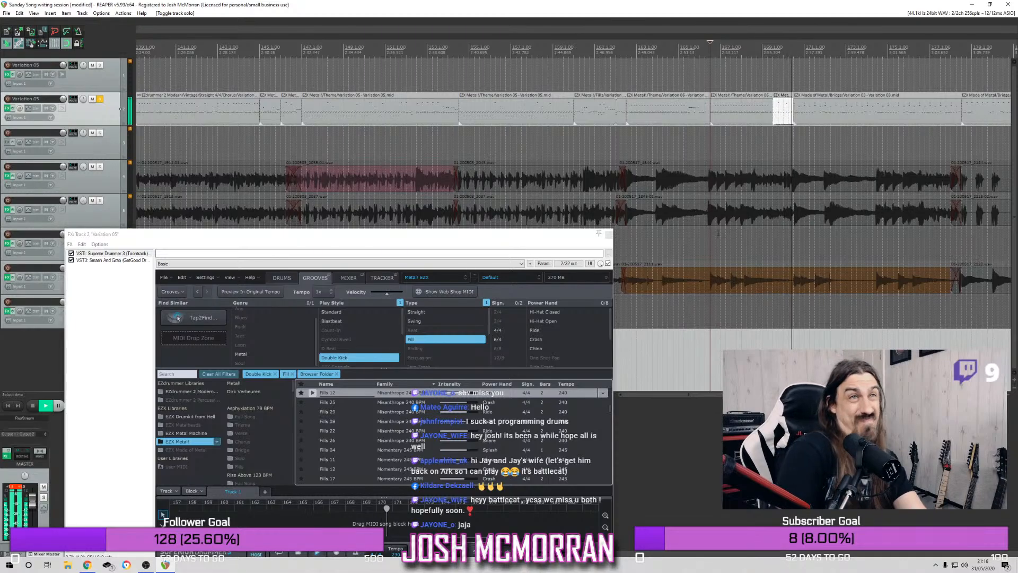
Unsolo the track 2 drums and play the fill and the bridge with all tracks from bar 166 beat 3
{"action": "key", "text": "space"}
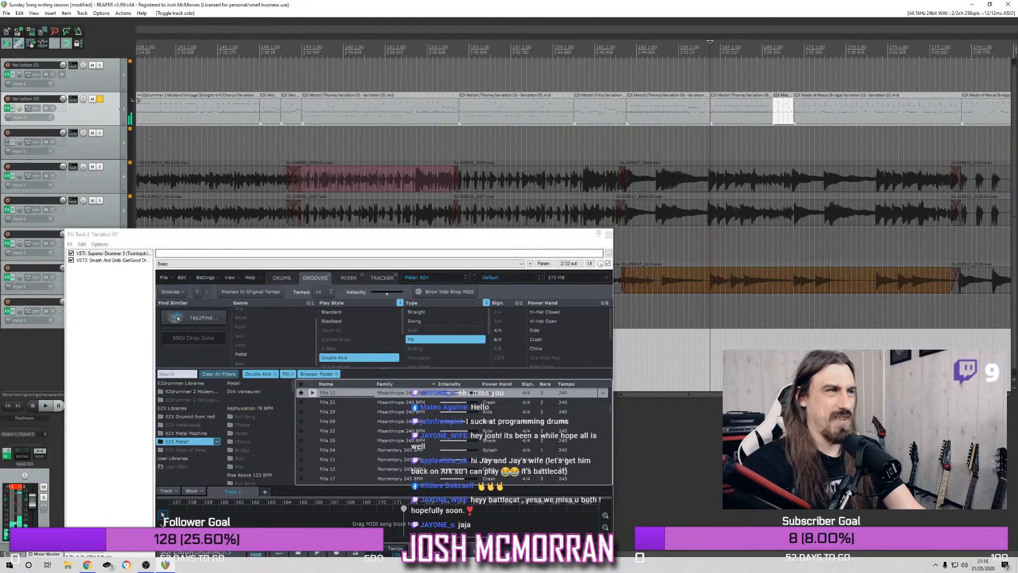
{"action": "left_click", "coordinate": [99, 100]}
{"action": "key", "text": "space"}
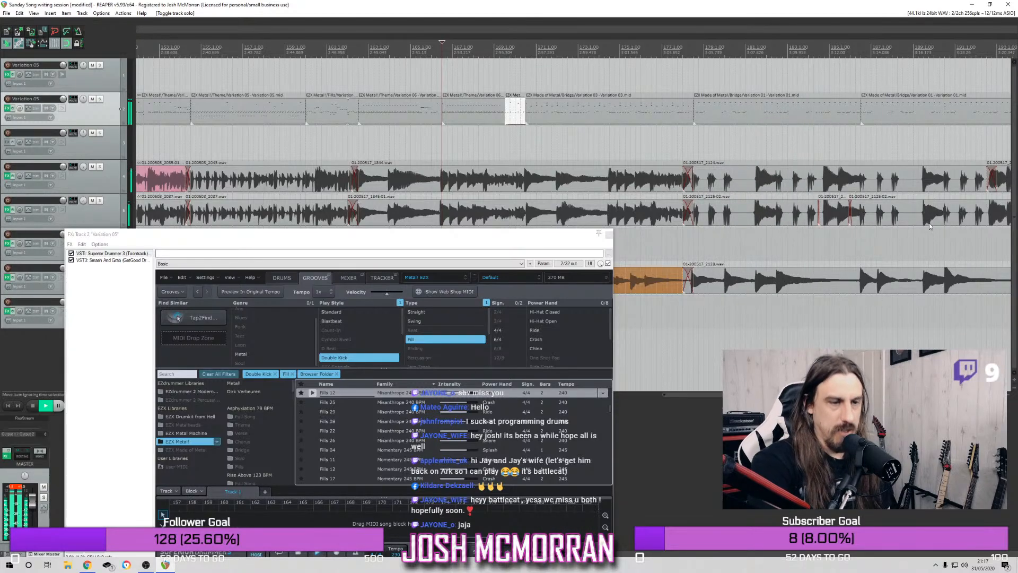
{"action": "scroll", "coordinate": [918, 278], "scroll_direction": "down", "scroll_amount": 2}
{"action": "scroll", "coordinate": [906, 292], "scroll_direction": "up", "scroll_amount": 1}
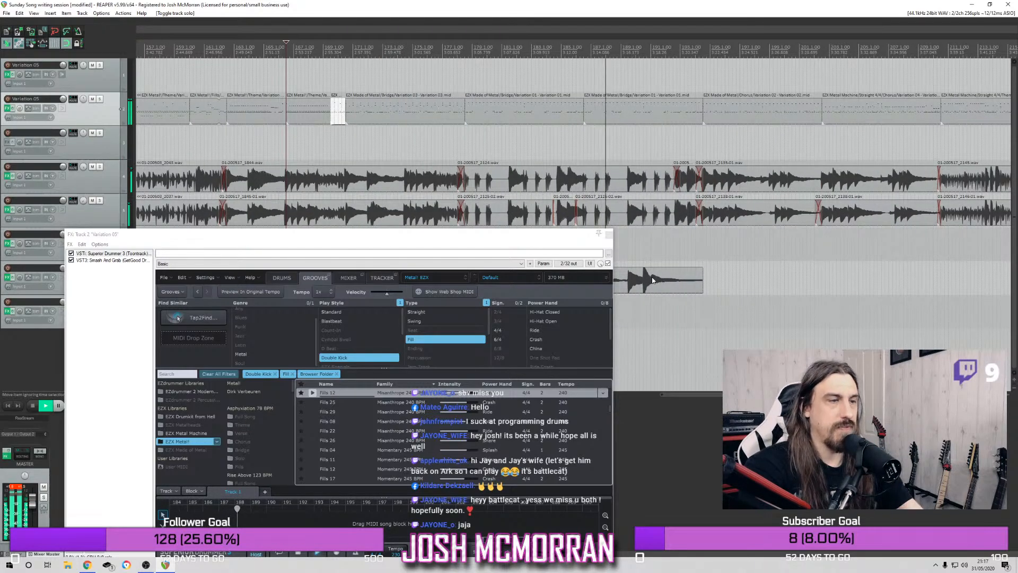
{"action": "key", "text": "space"}
Open the Bridge Variation 01 drum item starting at bar 186 beat 3 for MIDI editing and audition it from its start
{"action": "left_click", "coordinate": [595, 108]}
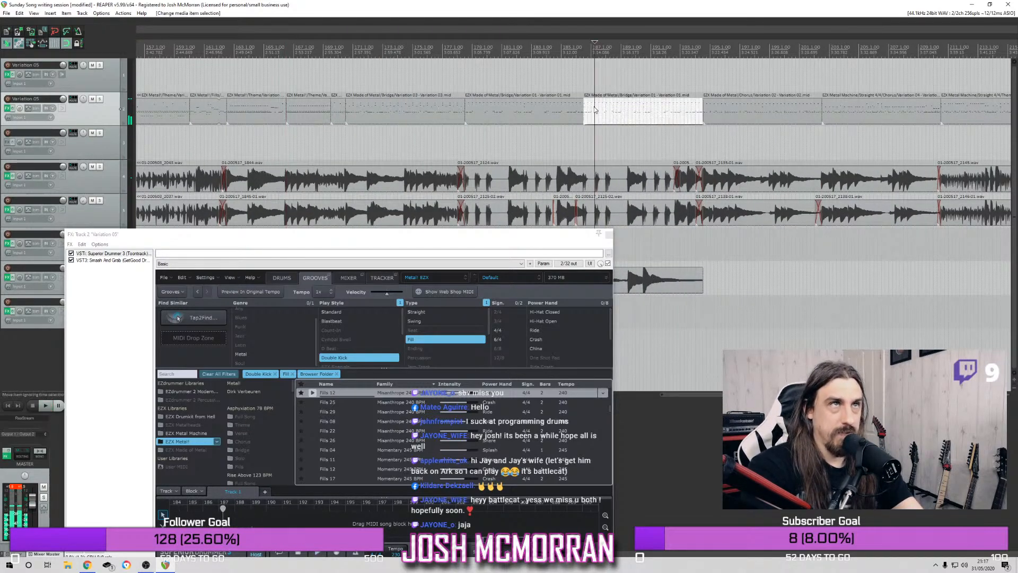
{"action": "double_click", "coordinate": [594, 109]}
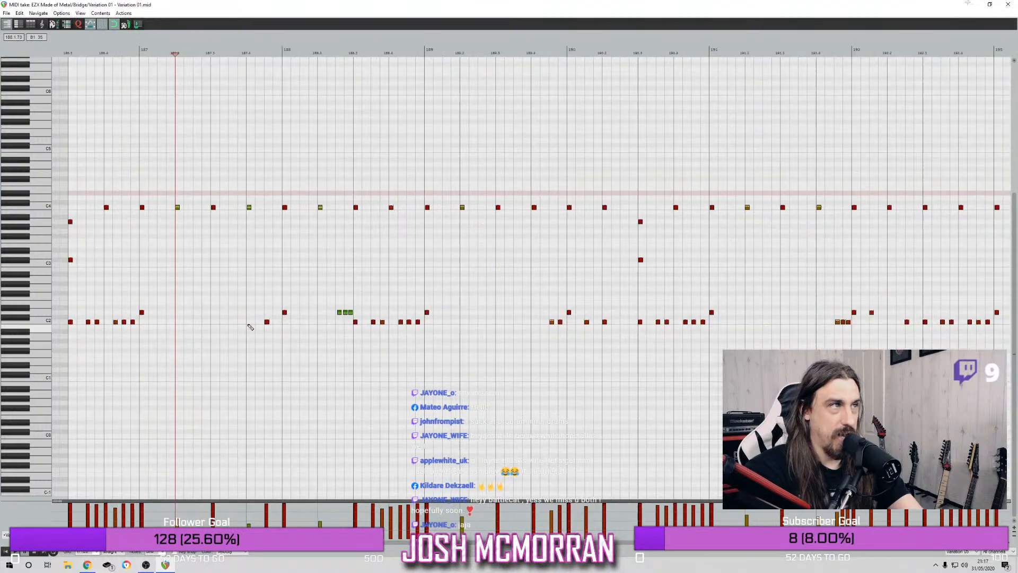
{"action": "scroll", "coordinate": [197, 327], "scroll_direction": "up", "scroll_amount": 2}
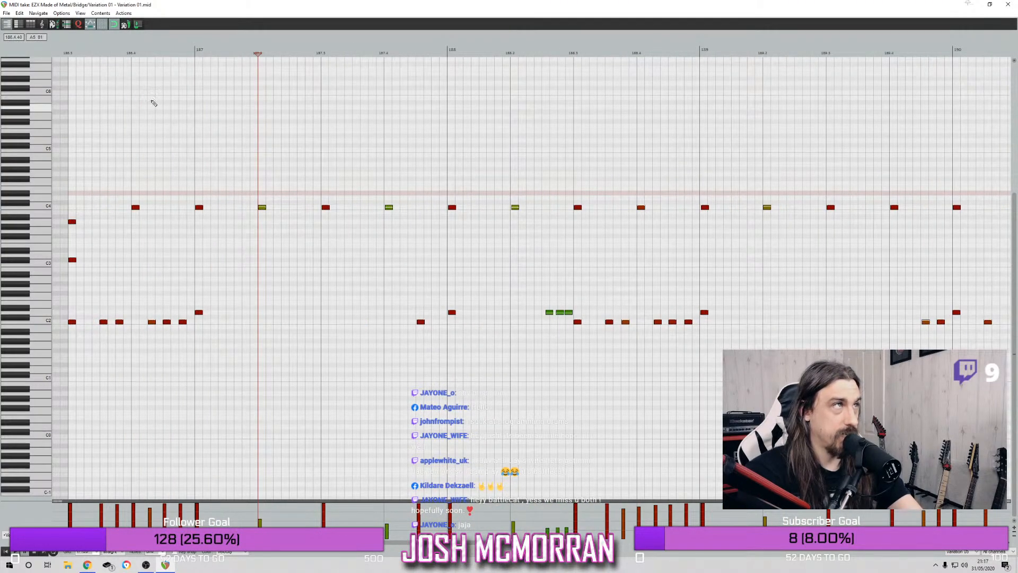
{"action": "left_click", "coordinate": [67, 49]}
{"action": "key", "text": "space"}
{"action": "key", "text": "space"}
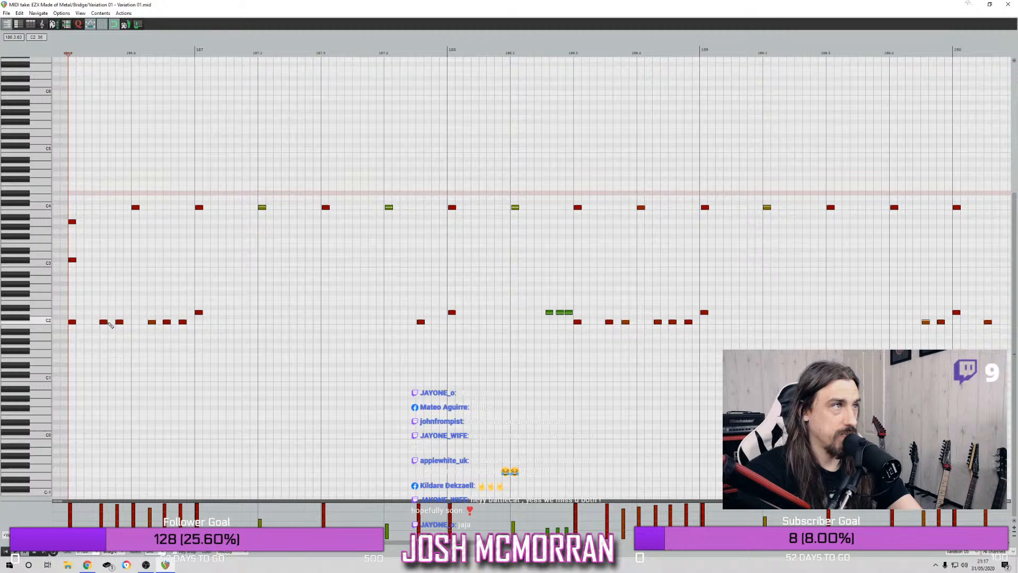
Turn the item's opening C2 kicks into an evenly spaced four-note group and duplicate it up to bar 187 beat 3
{"action": "left_click_drag", "start_coordinate": [104, 325], "coordinate": [99, 325]}
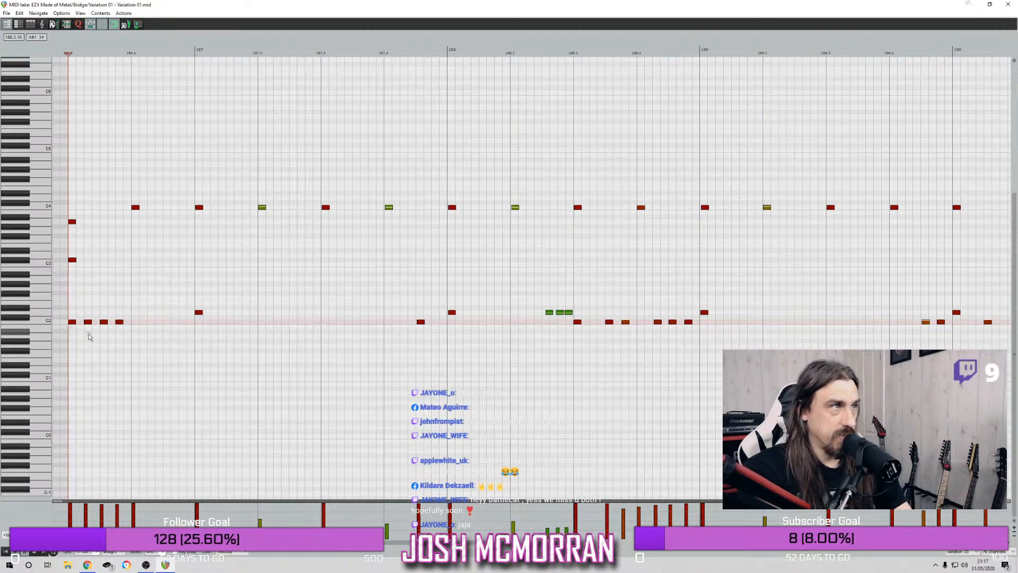
{"action": "left_click_drag", "start_coordinate": [74, 328], "coordinate": [205, 330]}
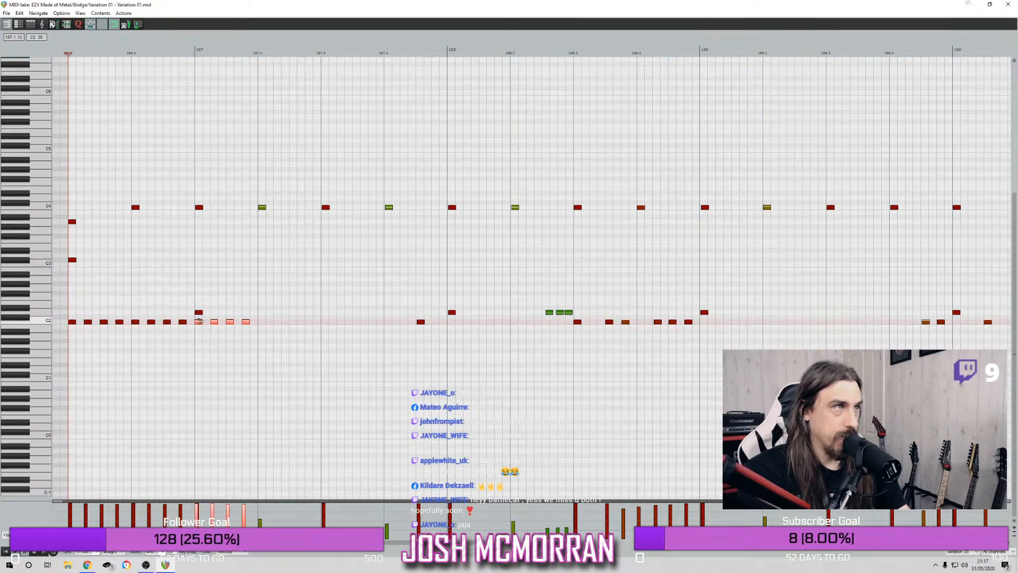
{"action": "left_click_drag", "start_coordinate": [197, 325], "coordinate": [327, 325]}
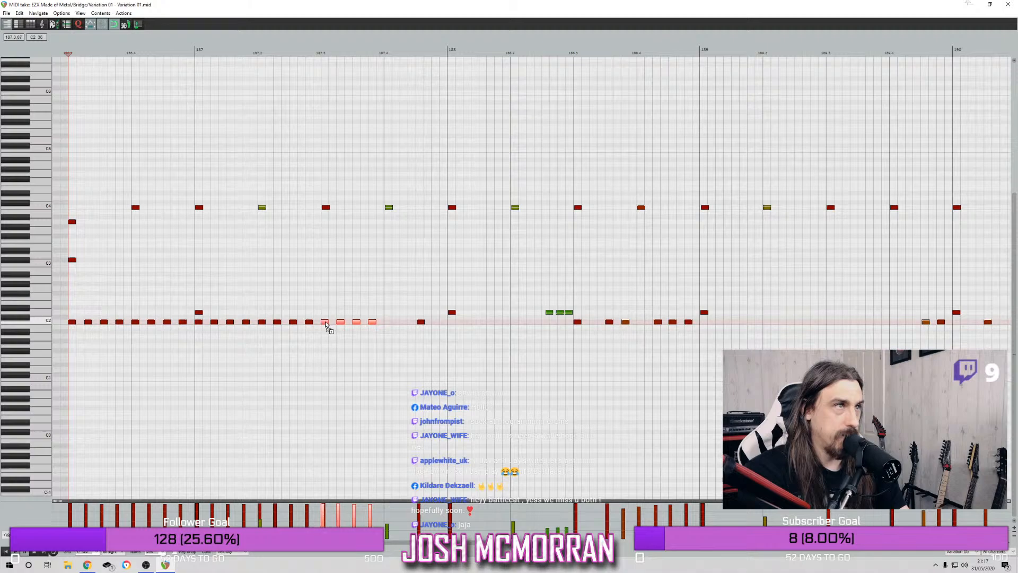
Delete the remaining original C2 kick notes from bar 187 beat 4 to the end of the item
{"action": "scroll", "coordinate": [370, 335], "scroll_direction": "down", "scroll_amount": 3}
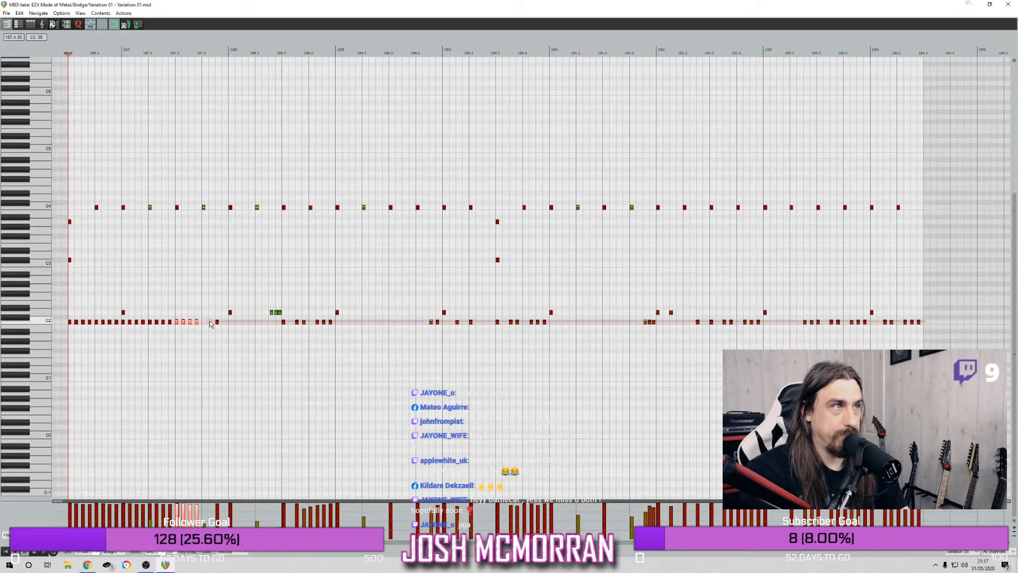
{"action": "left_click_drag", "start_coordinate": [210, 324], "coordinate": [211, 323]}
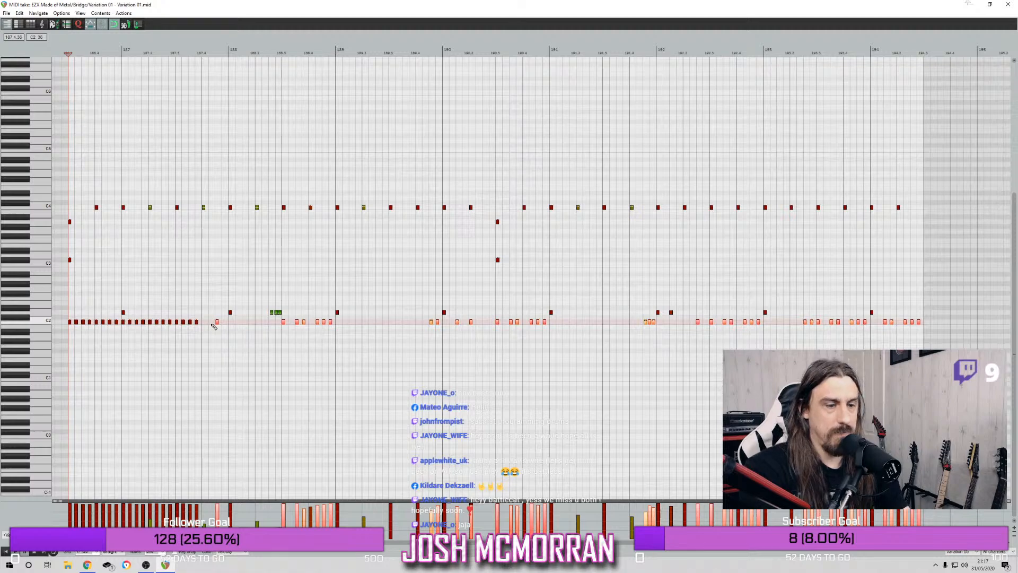
{"action": "key", "text": "Delete"}
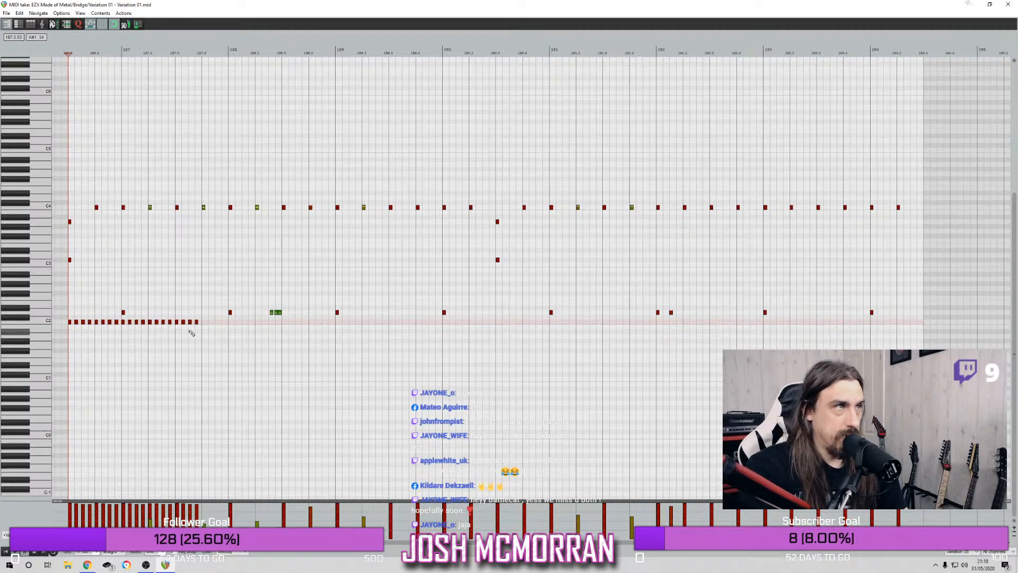
Extend the even C2 kicks to bar 188, and duplicate the whole run until the kicks reach bar 191
{"action": "scroll", "coordinate": [191, 333], "scroll_direction": "up", "scroll_amount": 3}
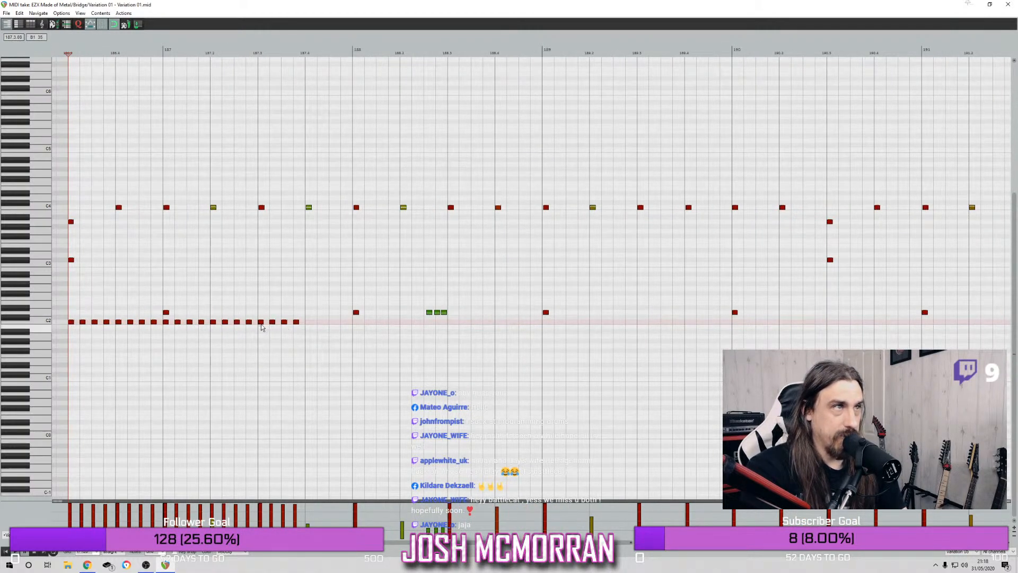
{"action": "left_click_drag", "start_coordinate": [262, 321], "coordinate": [310, 323]}
{"action": "scroll", "coordinate": [303, 330], "scroll_direction": "down", "scroll_amount": 3}
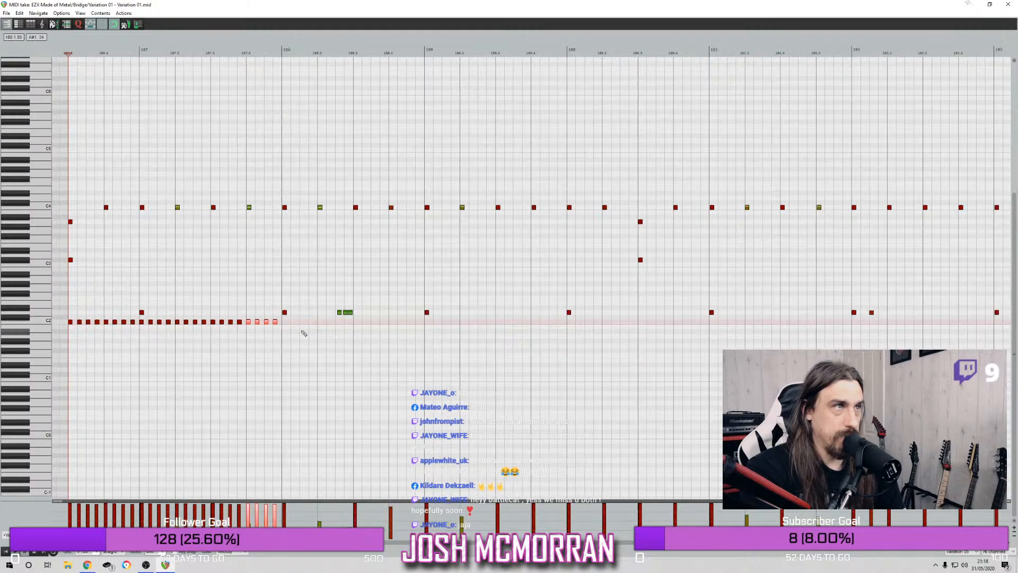
{"action": "left_click", "coordinate": [56, 324]}
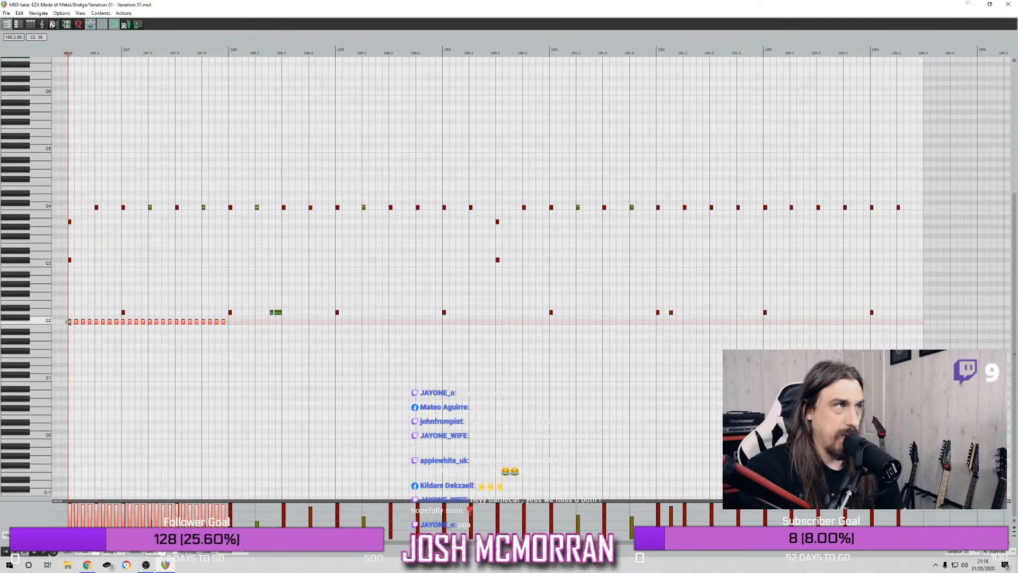
{"action": "left_click_drag", "start_coordinate": [71, 325], "coordinate": [392, 325]}
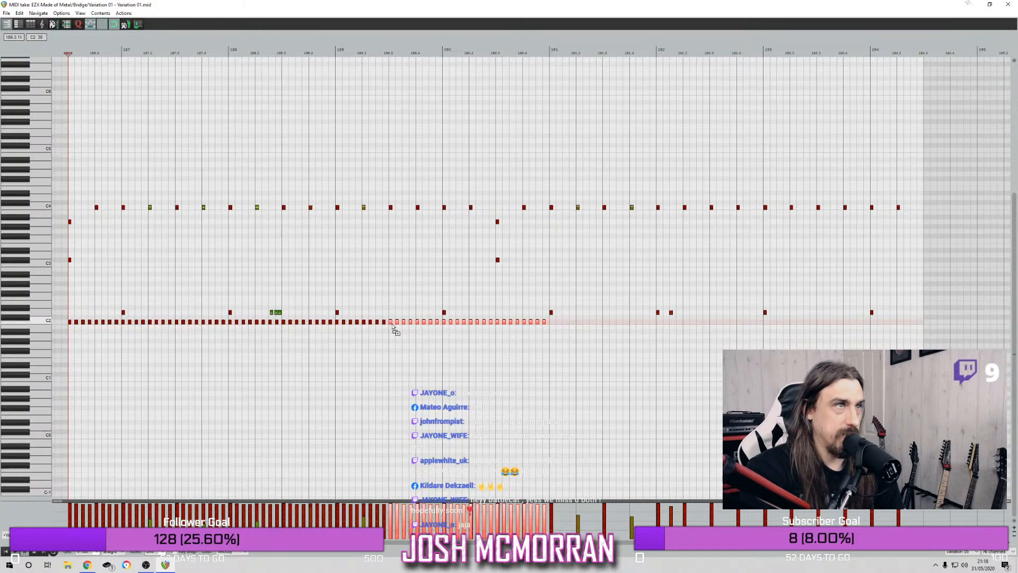
{"action": "key", "text": "space"}
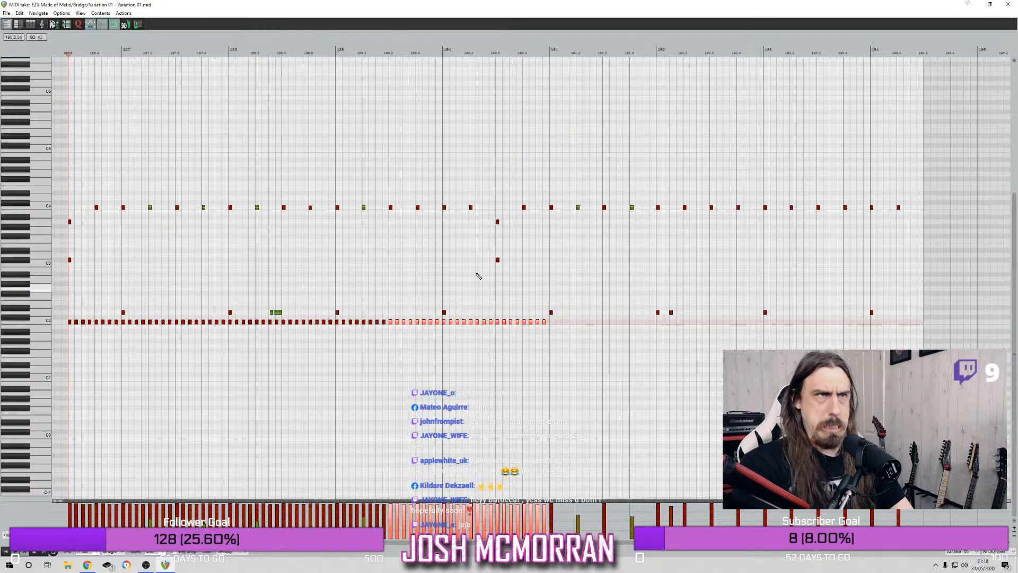
Copy the kick run onto G1 up to the item's end, delete the overlap before bar 191, and move the rest to C2
{"action": "left_click_drag", "start_coordinate": [547, 328], "coordinate": [67, 322]}
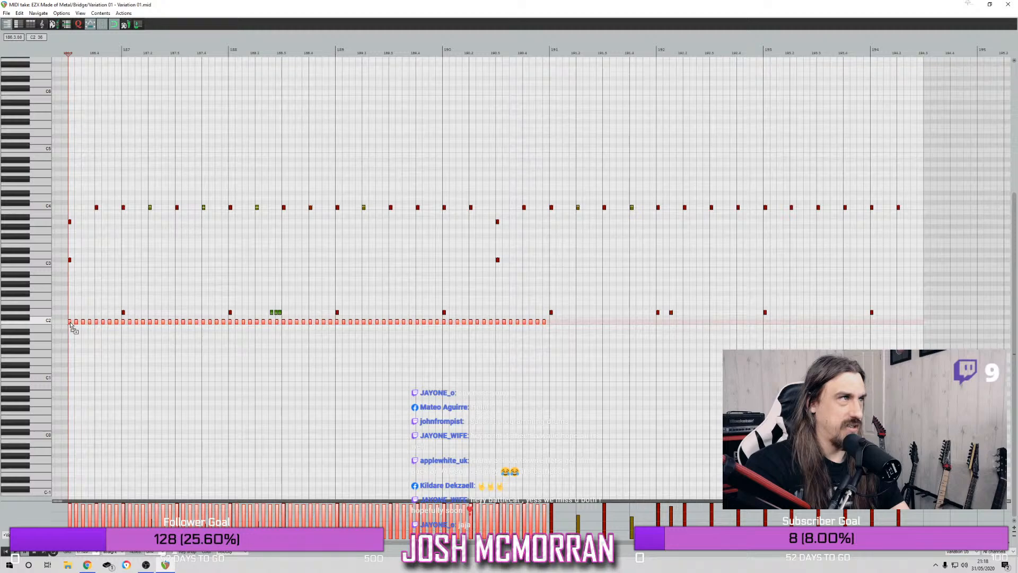
{"action": "left_click_drag", "start_coordinate": [72, 326], "coordinate": [446, 350]}
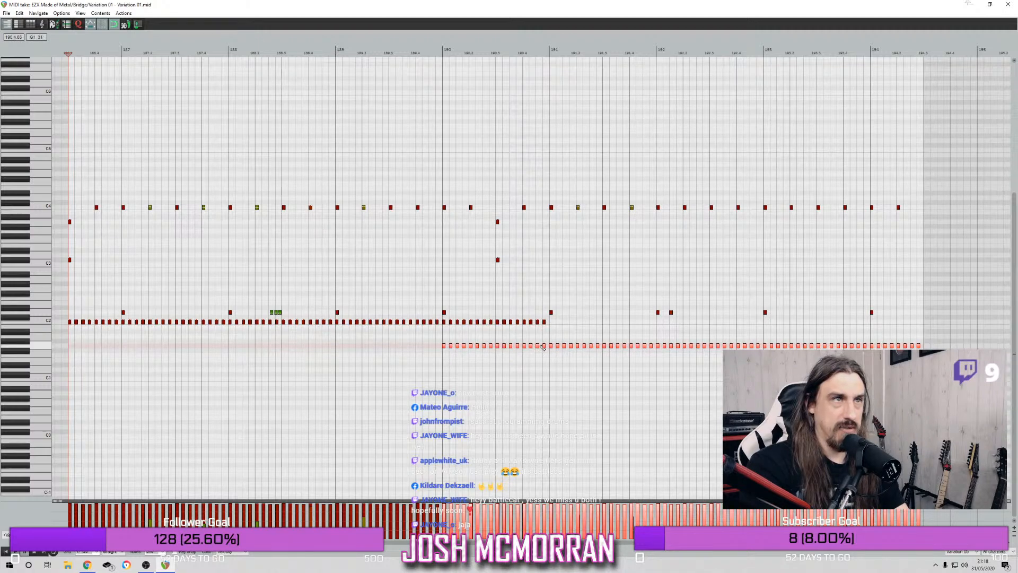
{"action": "left_click_drag", "start_coordinate": [448, 348], "coordinate": [435, 345]}
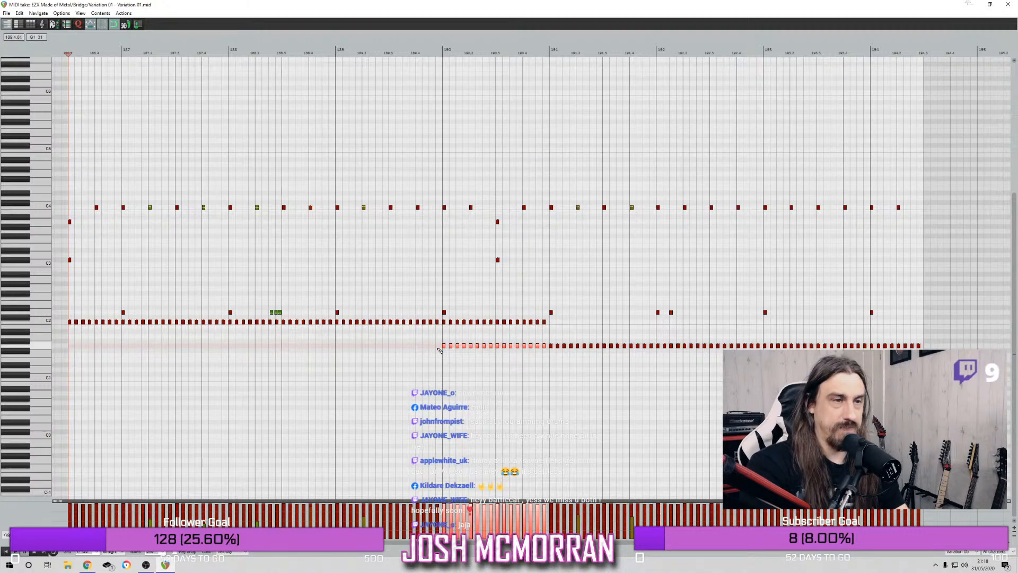
{"action": "key", "text": "Delete"}
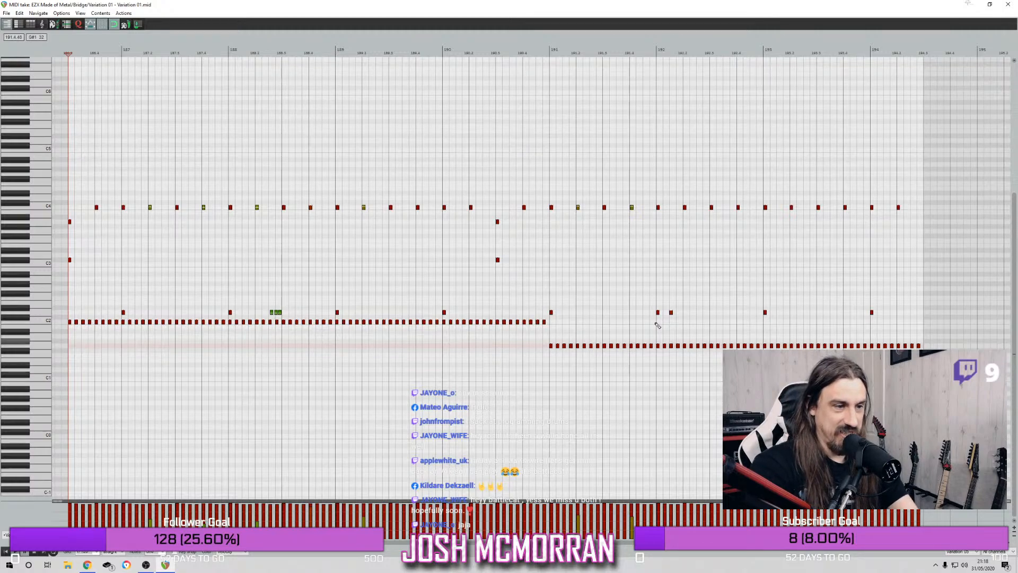
{"action": "left_click_drag", "start_coordinate": [548, 338], "coordinate": [929, 363]}
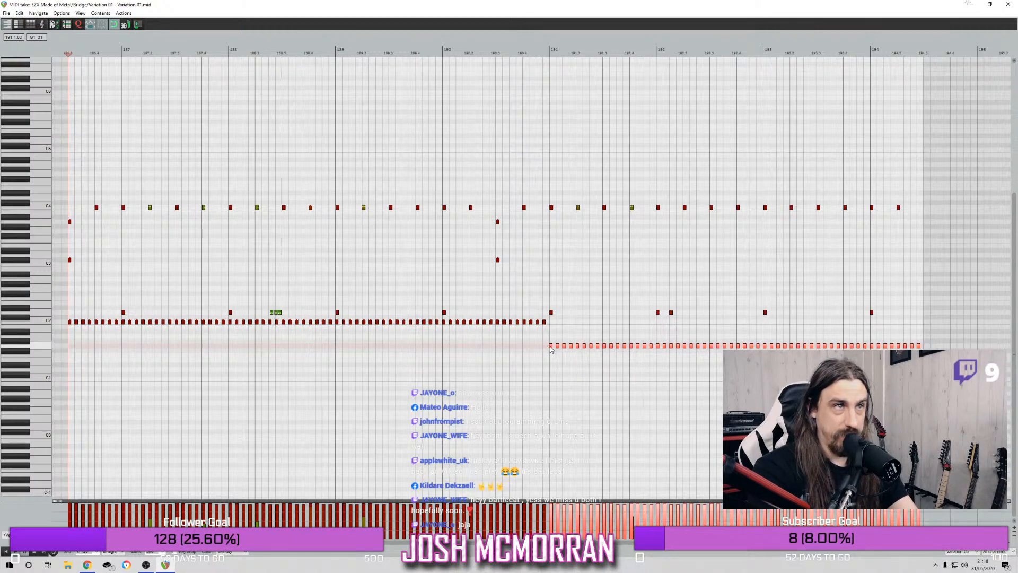
{"action": "left_click_drag", "start_coordinate": [550, 349], "coordinate": [550, 326]}
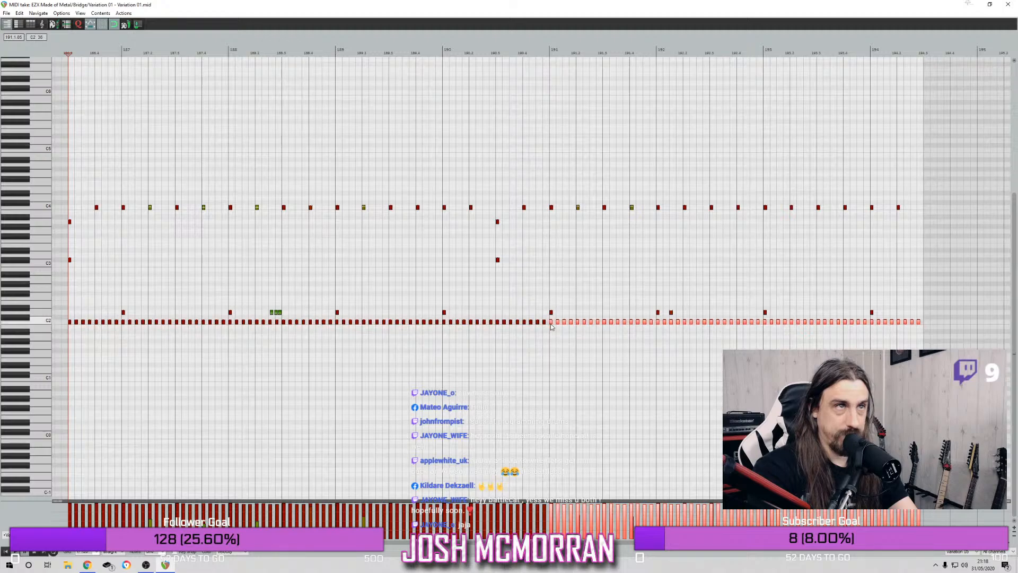
Close the MIDI editor and the drum plugin window, and play the arrangement from bar 186 beat 3 and from bar 160
{"action": "left_click", "coordinate": [1011, 11]}
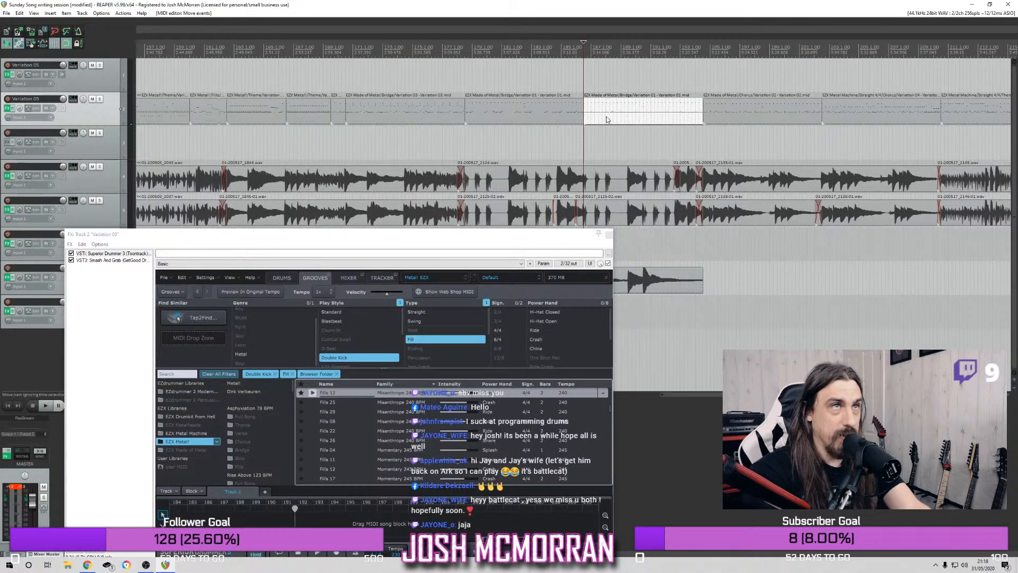
{"action": "key", "text": "space"}
{"action": "left_click", "coordinate": [608, 234]}
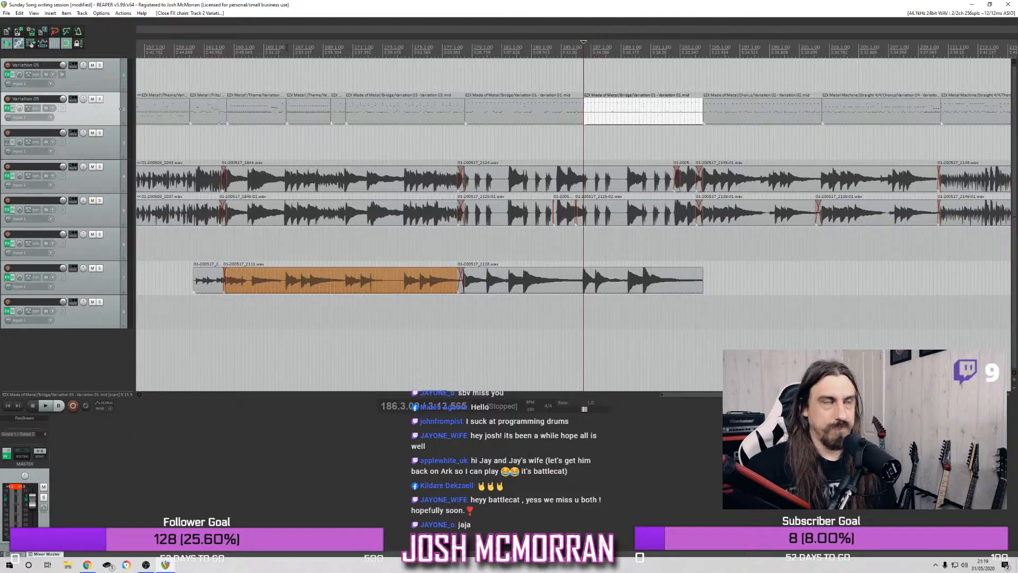
{"action": "left_click", "coordinate": [196, 49]}
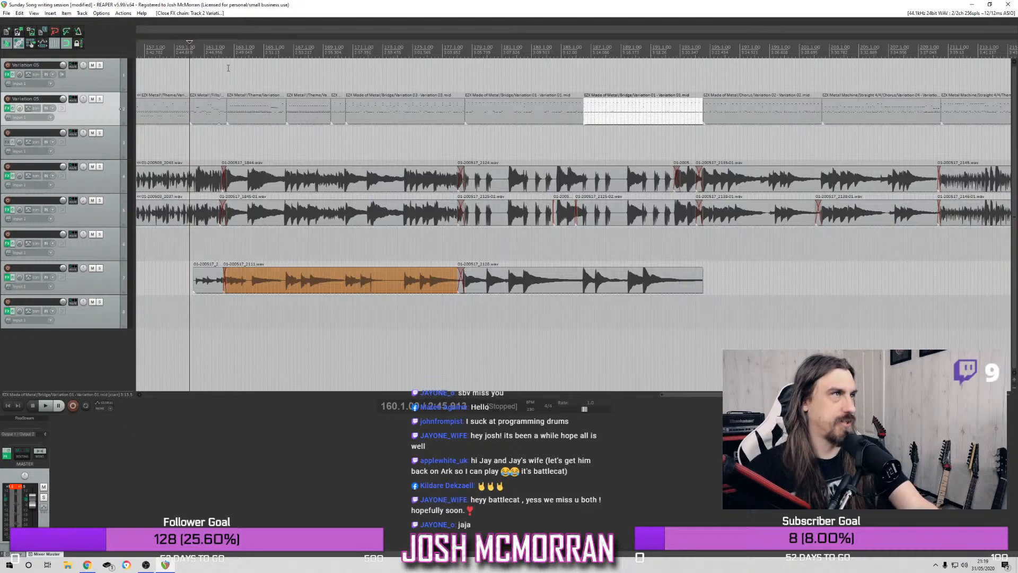
{"action": "key", "text": "space"}
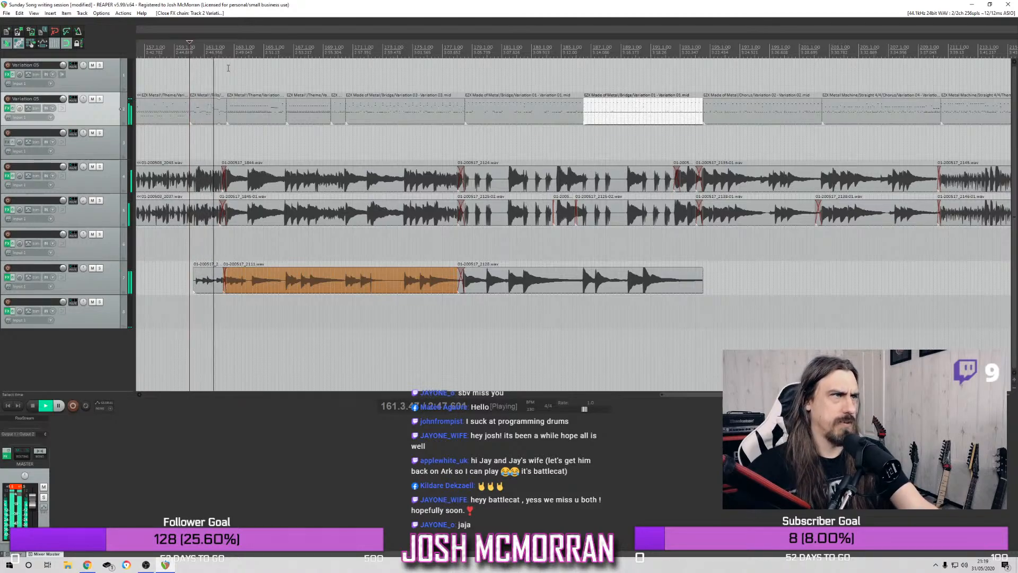
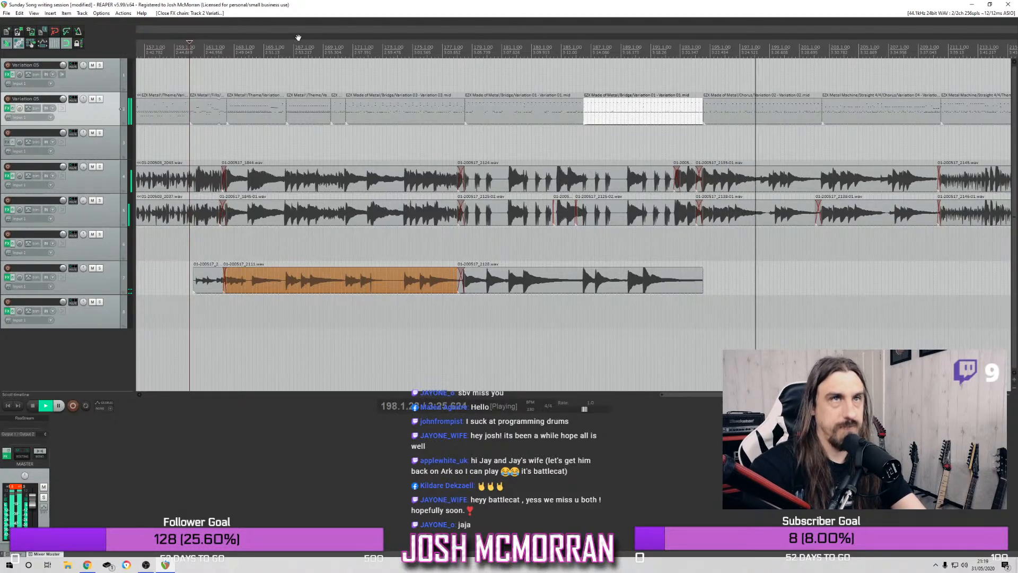
Move the chorus drum and guitar items at bar 194 out to about bar 227, and copy the closing riff section's items into their place
{"action": "scroll", "coordinate": [708, 153], "scroll_direction": "down", "scroll_amount": 2}
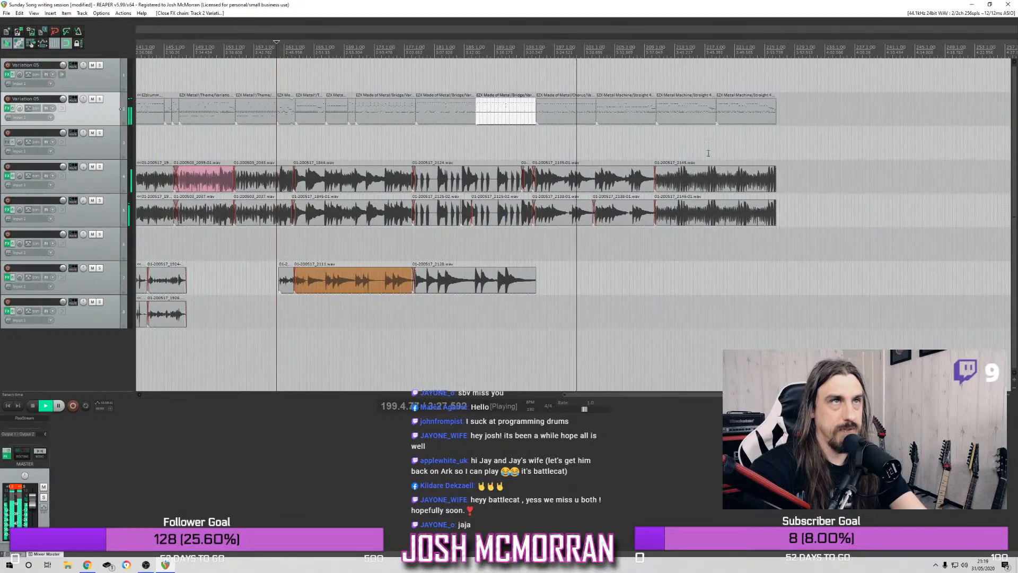
{"action": "scroll", "coordinate": [608, 114], "scroll_direction": "up", "scroll_amount": 1}
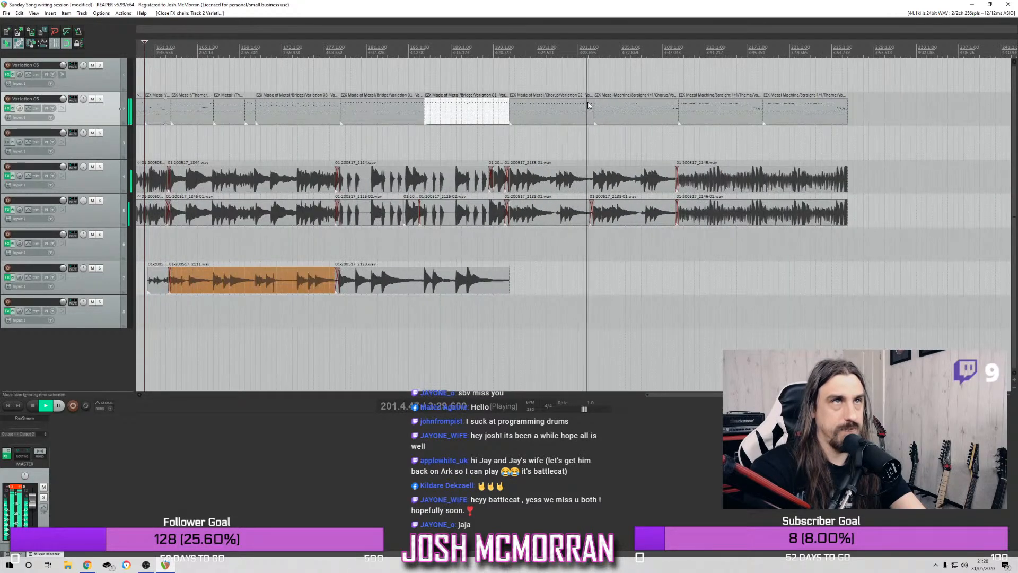
{"action": "left_click_drag", "start_coordinate": [520, 98], "coordinate": [641, 224]}
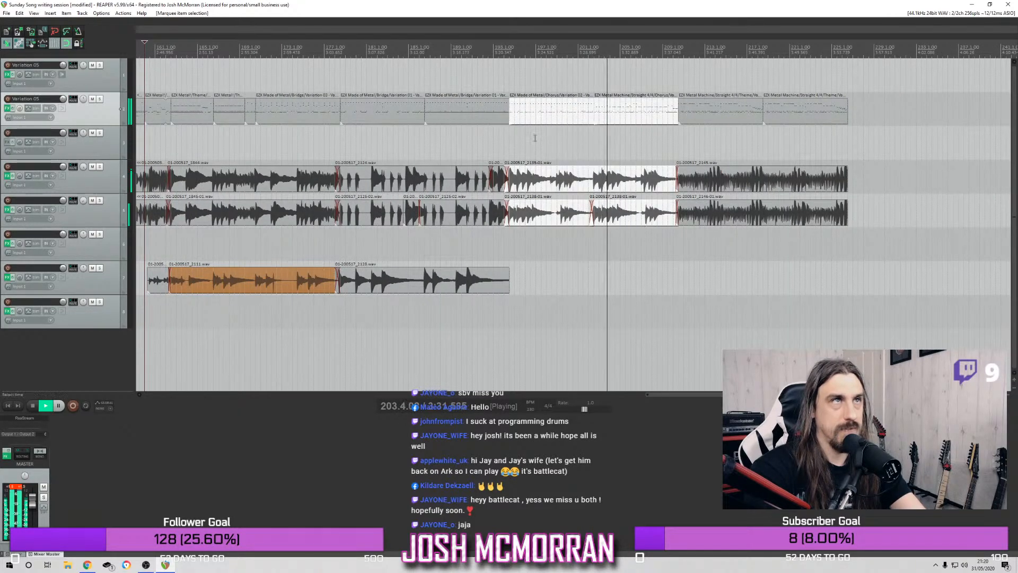
{"action": "left_click", "coordinate": [462, 48]}
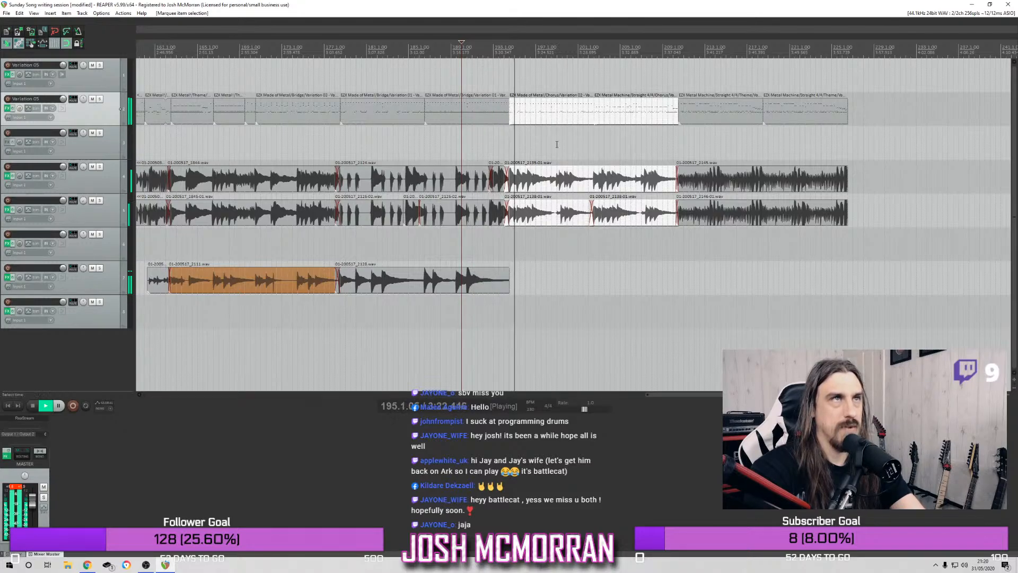
{"action": "left_click_drag", "start_coordinate": [556, 109], "coordinate": [662, 229]}
{"action": "key", "text": "Delete"}
{"action": "left_click_drag", "start_coordinate": [683, 123], "coordinate": [833, 241]}
{"action": "left_click_drag", "start_coordinate": [699, 122], "coordinate": [531, 122]}
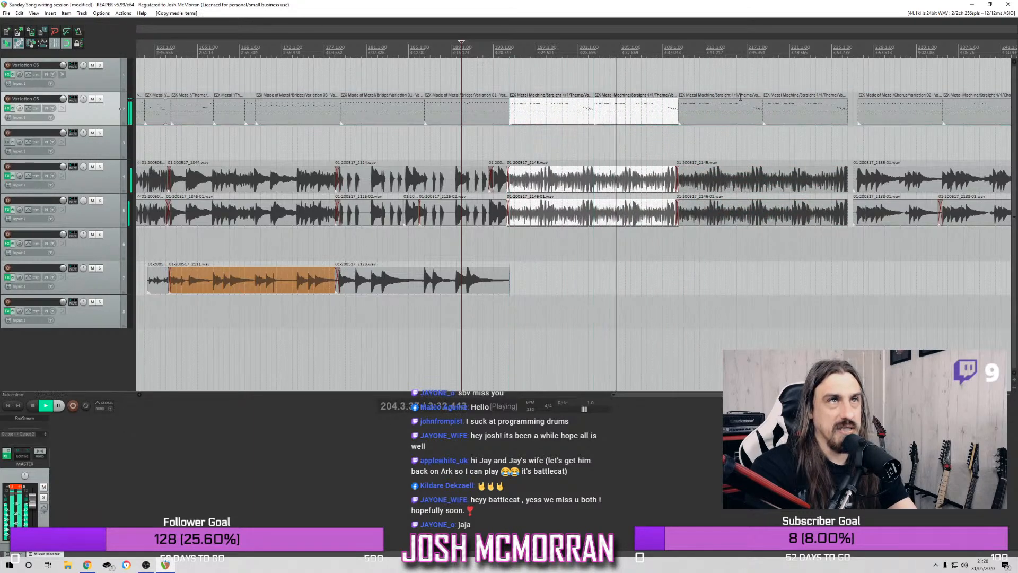
Play the new transition out of the bridge, and delete the original riff items from about bar 210 to 226
{"action": "left_click", "coordinate": [426, 53]}
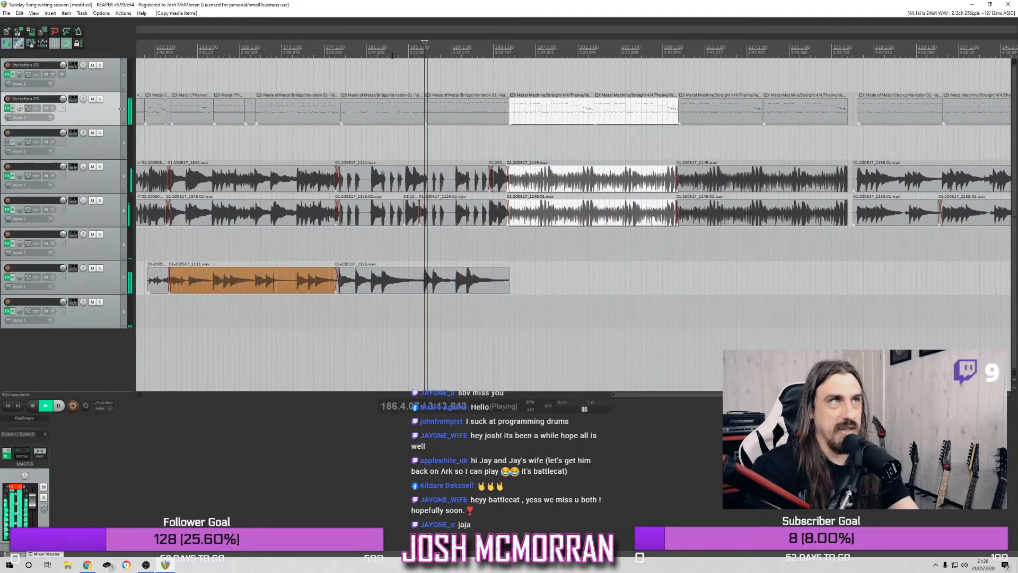
{"action": "left_click", "coordinate": [308, 53]}
{"action": "left_click_drag", "start_coordinate": [813, 104], "coordinate": [735, 222]}
{"action": "key", "text": "Delete"}
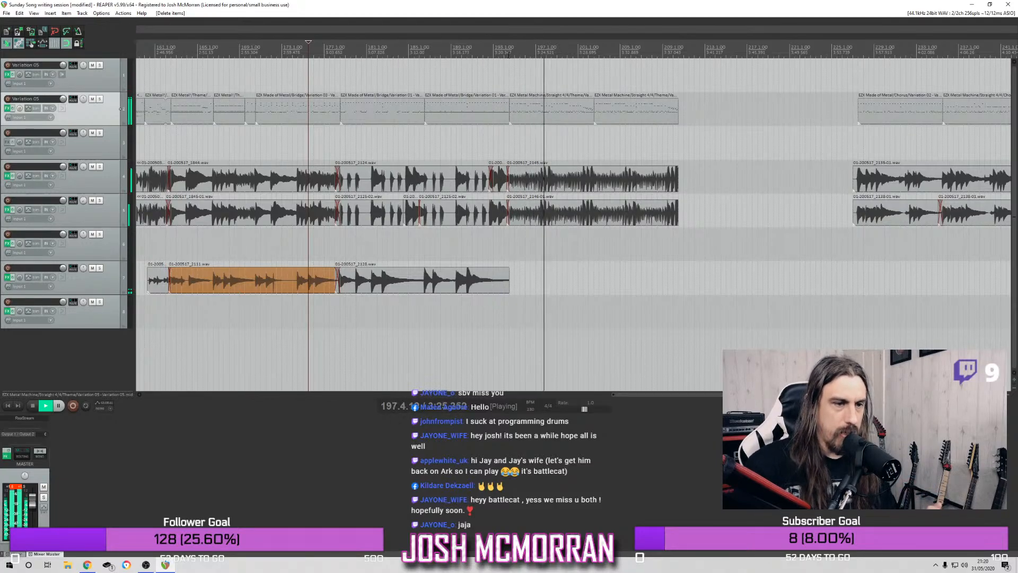
Play the arrangement from bar 161 beat 3 through the bridge into the relocated riff section
{"action": "left_click", "coordinate": [478, 55]}
{"action": "scroll", "coordinate": [492, 131], "scroll_direction": "up", "scroll_amount": 2}
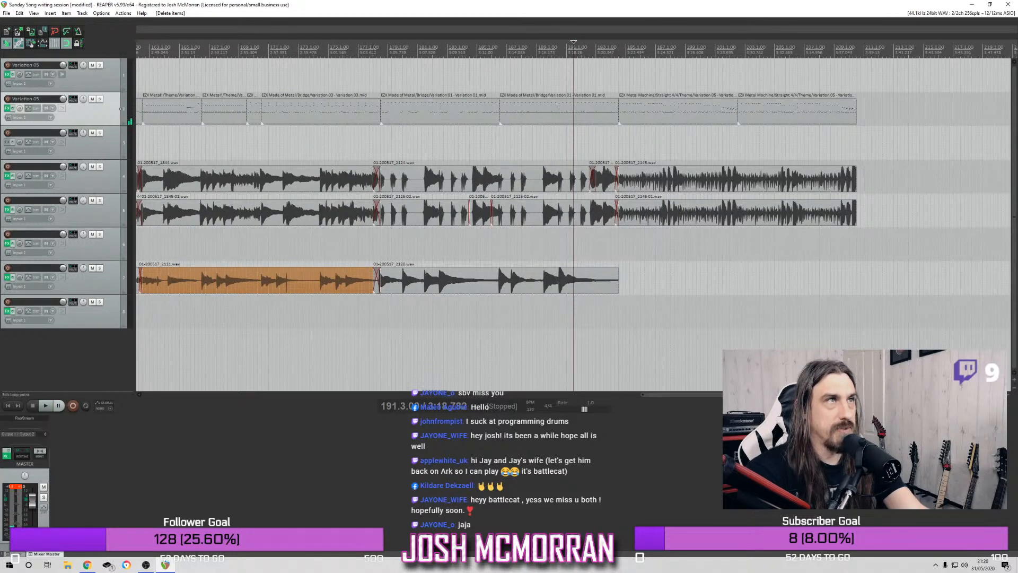
{"action": "scroll", "coordinate": [381, 55], "scroll_direction": "down", "scroll_amount": 3}
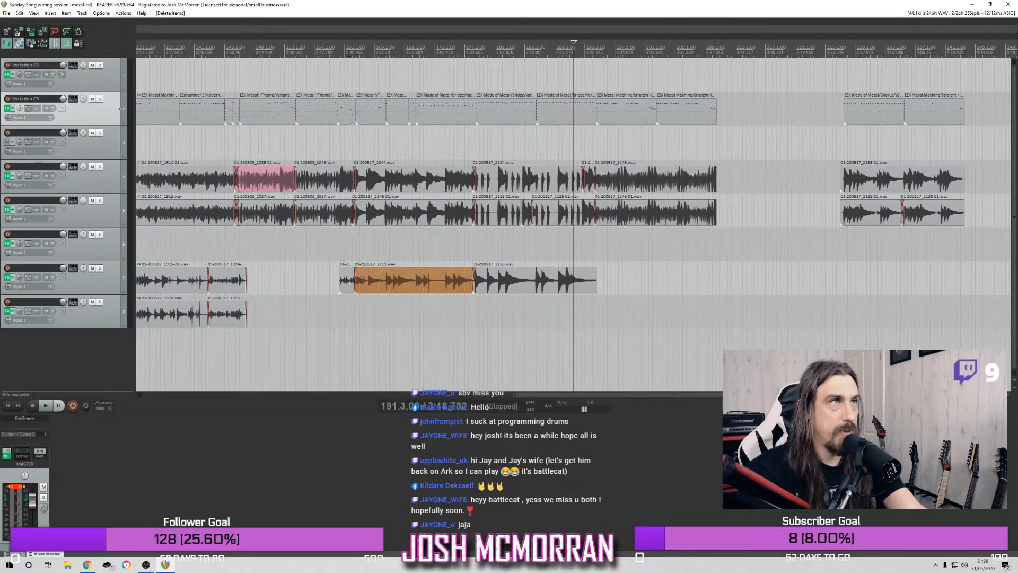
{"action": "key", "text": "space"}
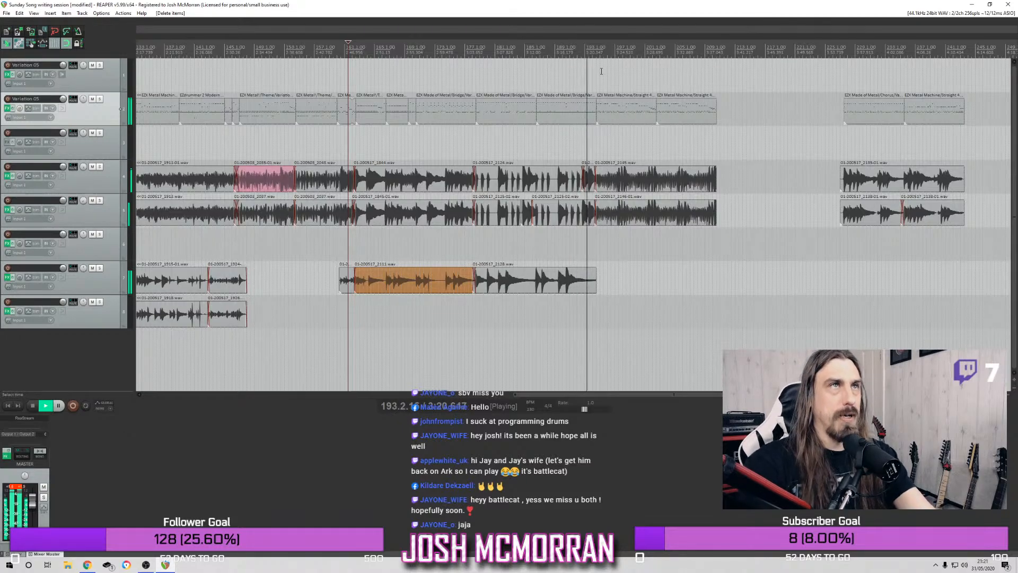
{"action": "key", "text": "space"}
{"action": "scroll", "coordinate": [596, 78], "scroll_direction": "up", "scroll_amount": 2}
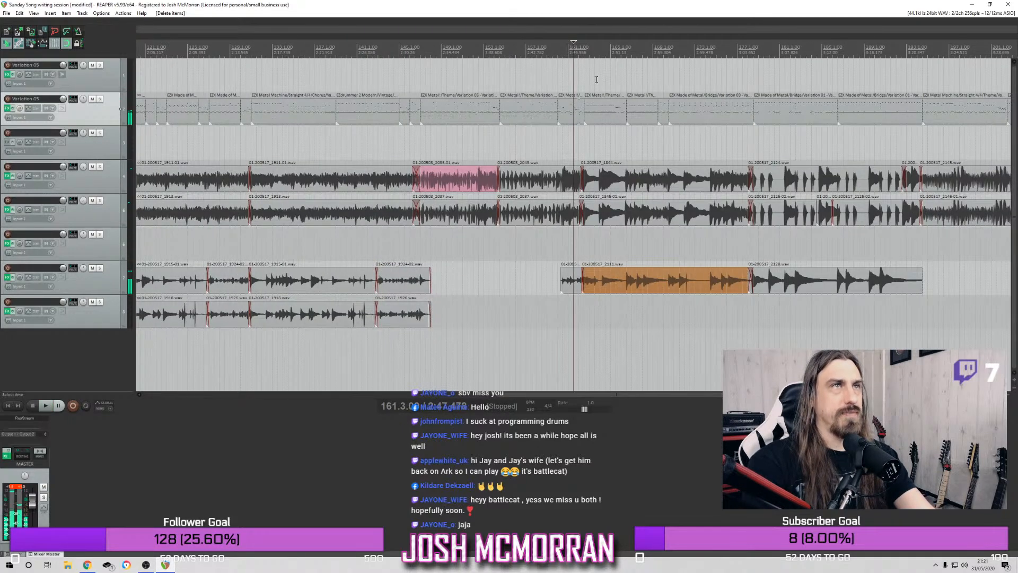
{"action": "scroll", "coordinate": [596, 79], "scroll_direction": "down", "scroll_amount": 2}
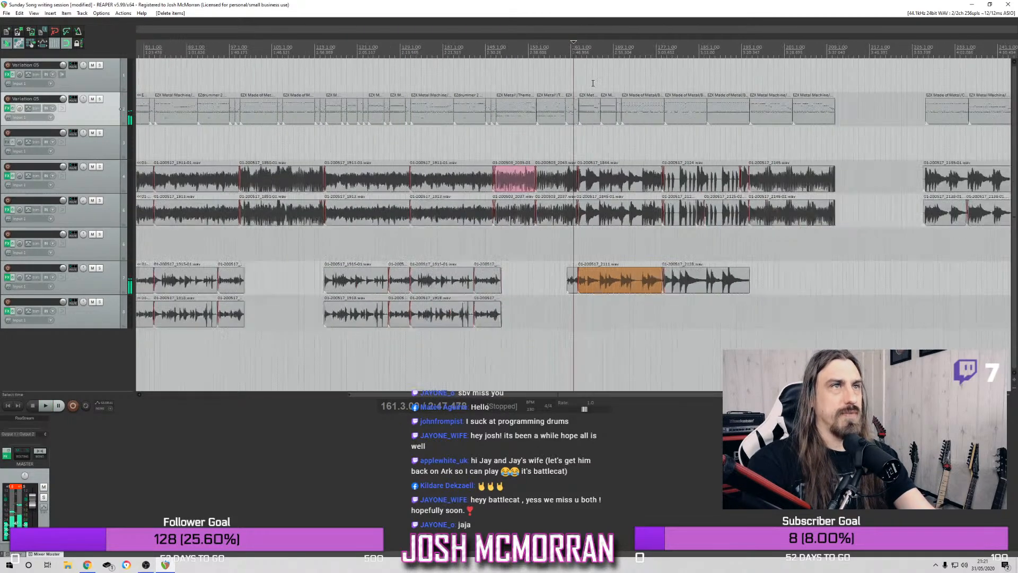
Trim the end of the last bridge drum item back to about bar 193, and play from bar 193
{"action": "left_click", "coordinate": [742, 59]}
{"action": "scroll", "coordinate": [743, 60], "scroll_direction": "up", "scroll_amount": 2}
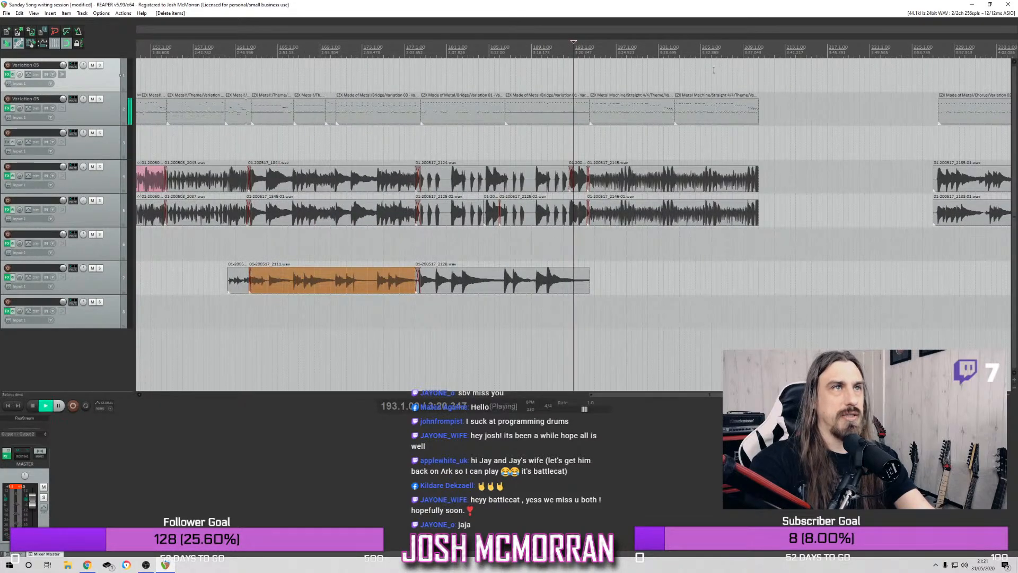
{"action": "left_click_drag", "start_coordinate": [586, 113], "coordinate": [570, 115]}
{"action": "key", "text": "space"}
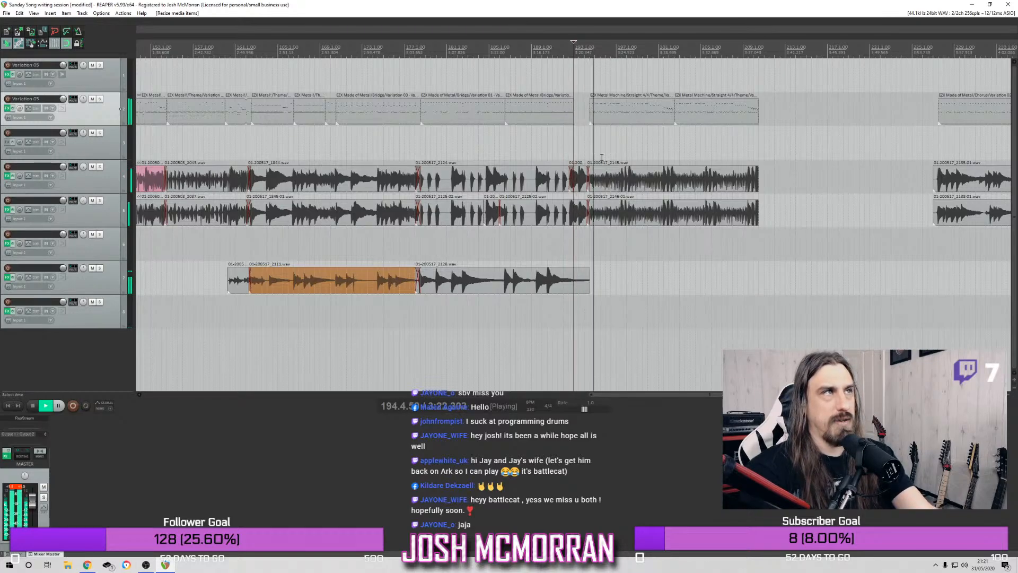
{"action": "key", "text": "space"}
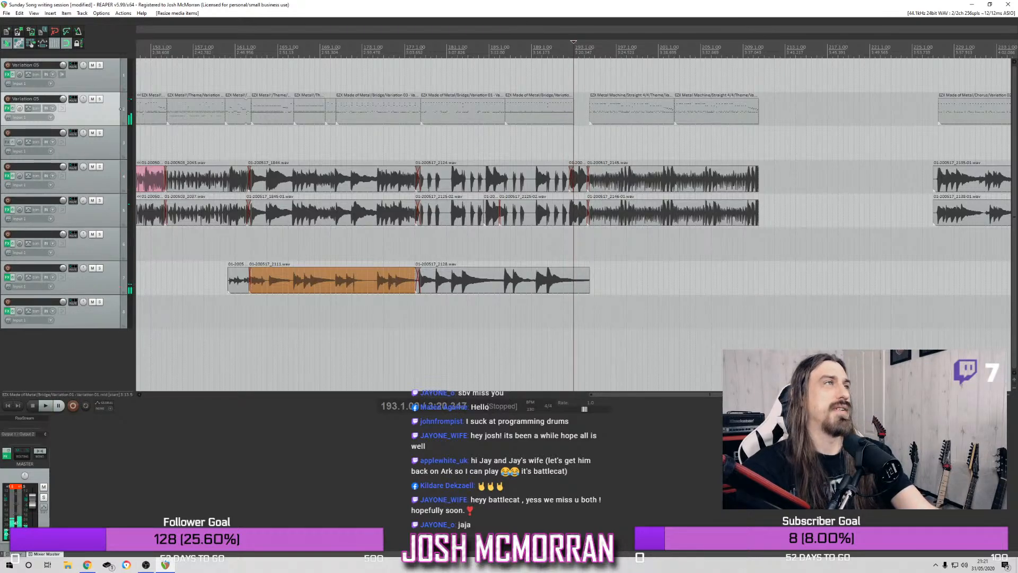
Audition the Metal! EZX double-kick groove Fills 22, place it on the drum track just before the riff at bar 194, and close the plugin window
{"action": "left_click", "coordinate": [7, 109]}
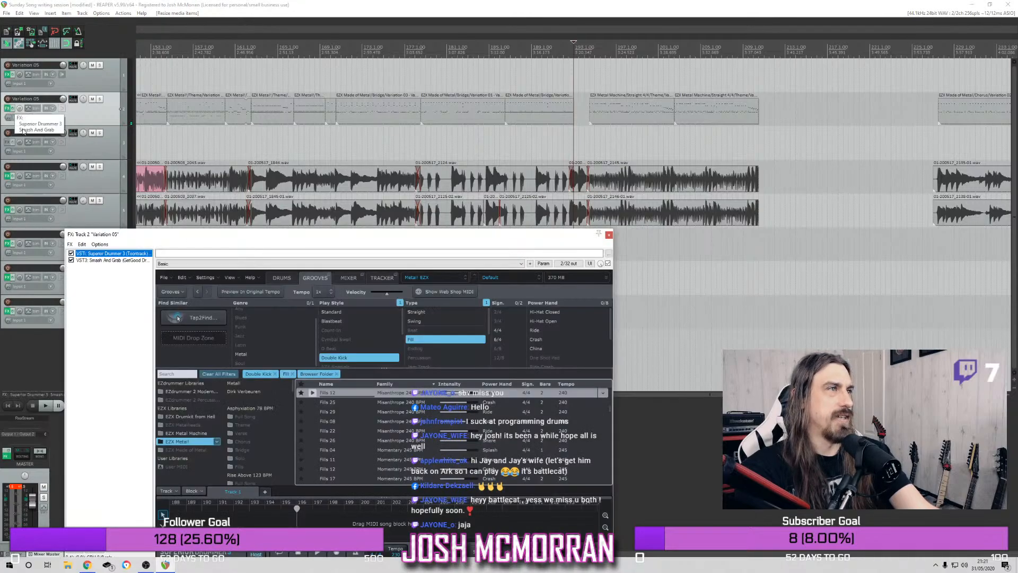
{"action": "left_click", "coordinate": [318, 430]}
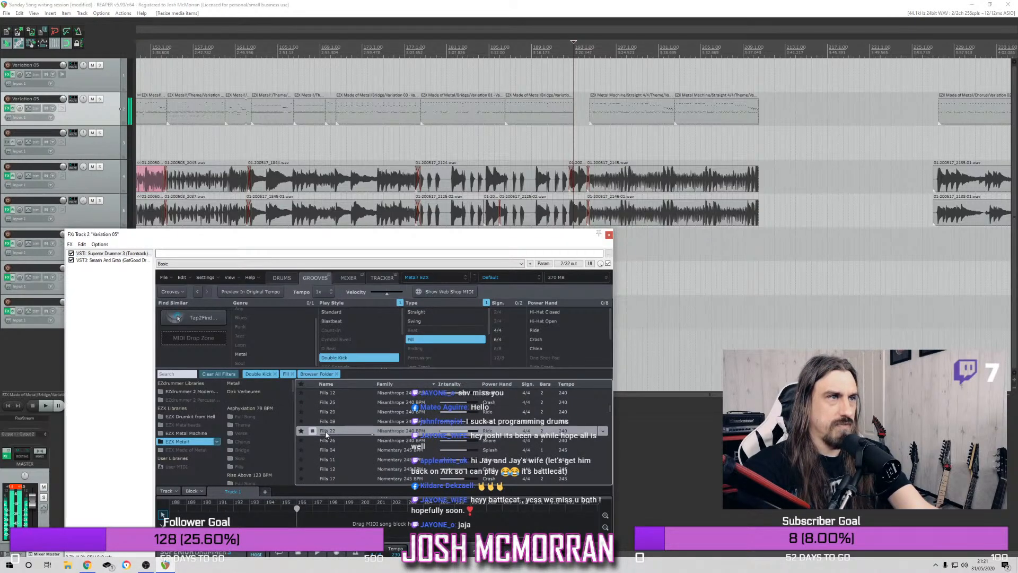
{"action": "left_click_drag", "start_coordinate": [326, 434], "coordinate": [579, 109]}
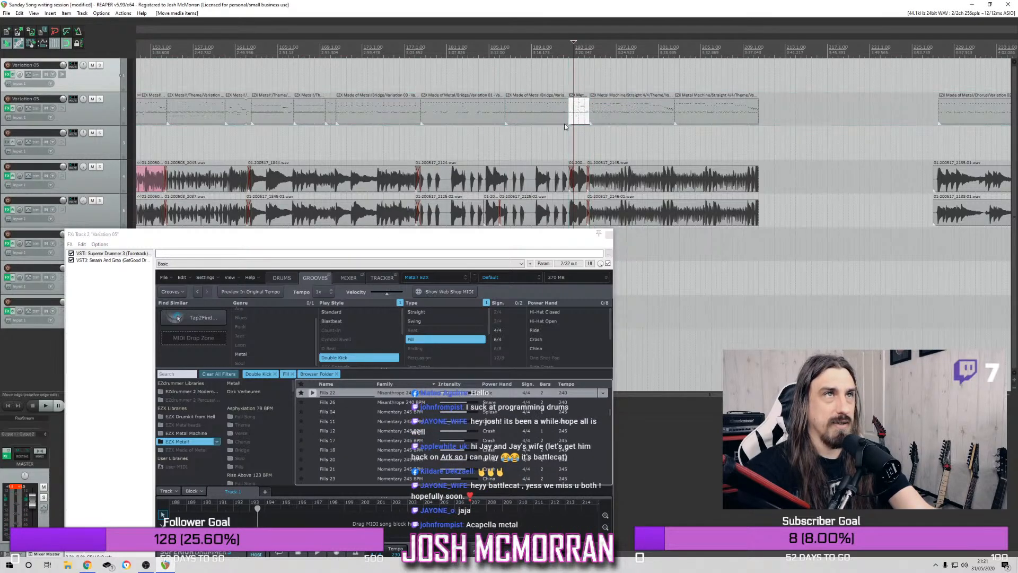
{"action": "left_click", "coordinate": [609, 234]}
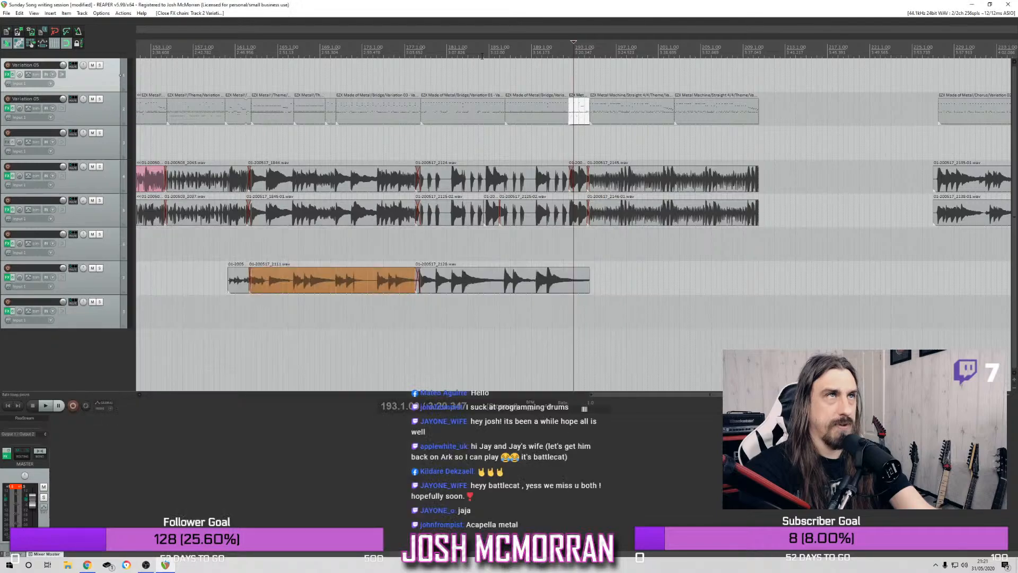
Play the arrangement from around bar 184 and from bar 192 to hear the new fill in context
{"action": "left_click", "coordinate": [481, 74]}
{"action": "key", "text": "space"}
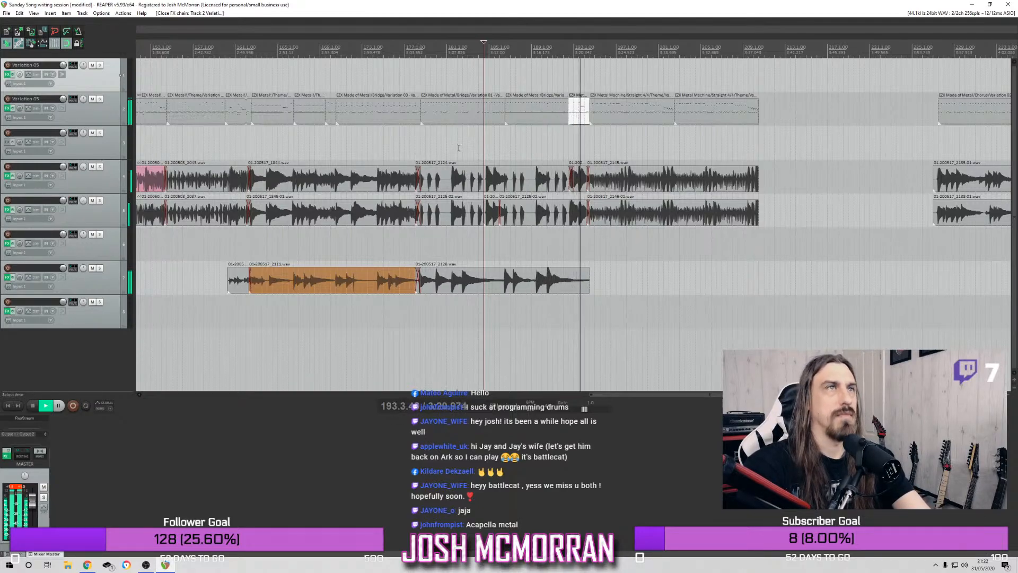
{"action": "key", "text": "space"}
{"action": "left_click", "coordinate": [565, 52]}
{"action": "scroll", "coordinate": [565, 52], "scroll_direction": "up", "scroll_amount": 5}
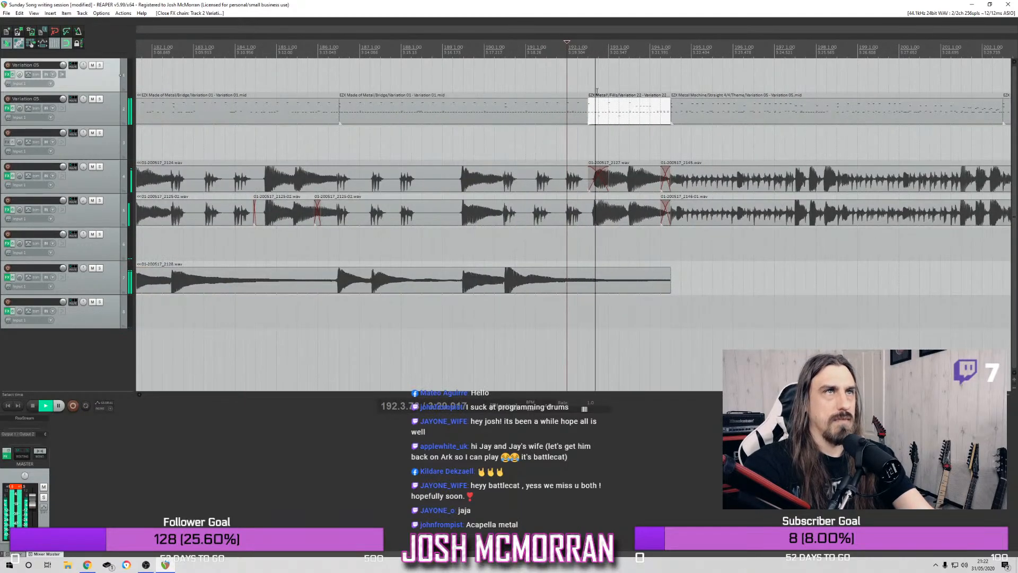
{"action": "key", "text": "space"}
Solo the drum track, play the fill from bars 190 and 188, and unsolo the track
{"action": "left_click", "coordinate": [99, 100]}
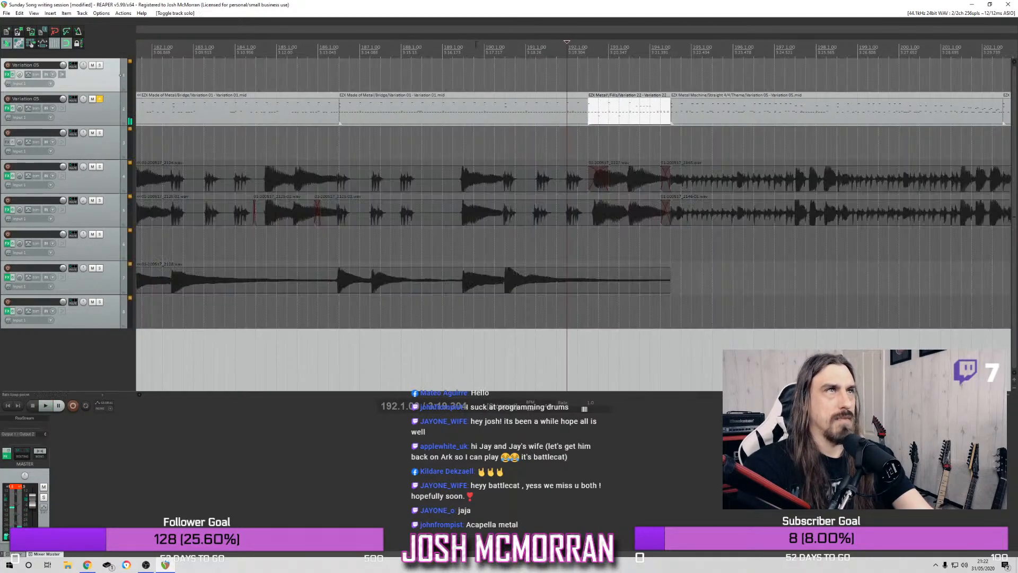
{"action": "key", "text": "space"}
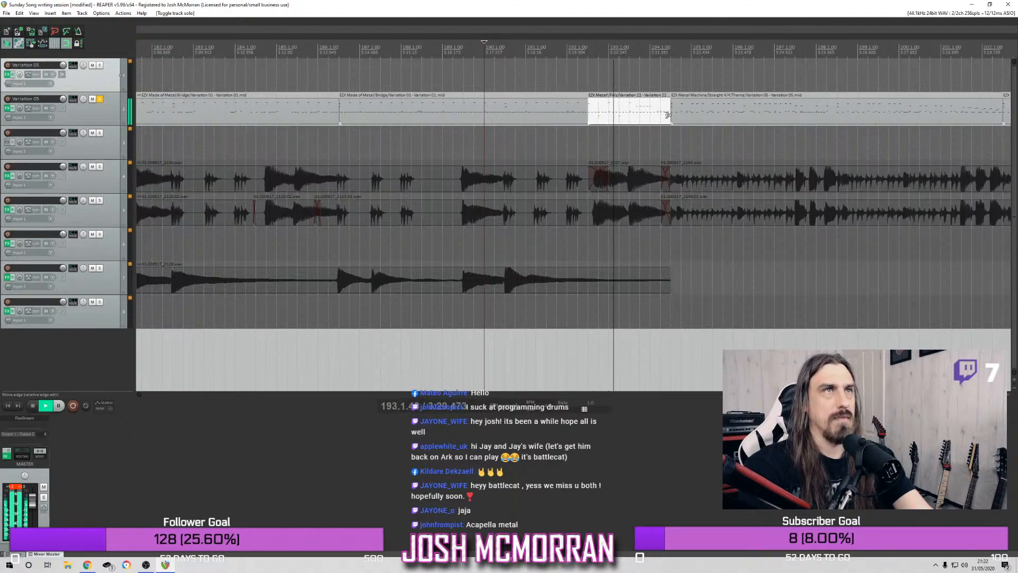
{"action": "key", "text": "space"}
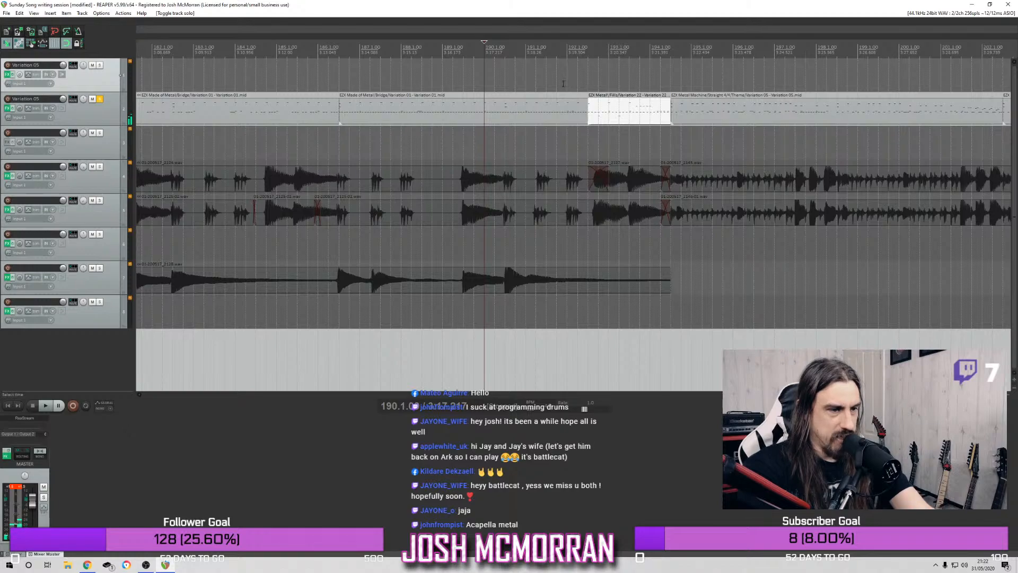
{"action": "scroll", "coordinate": [535, 67], "scroll_direction": "down", "scroll_amount": 3}
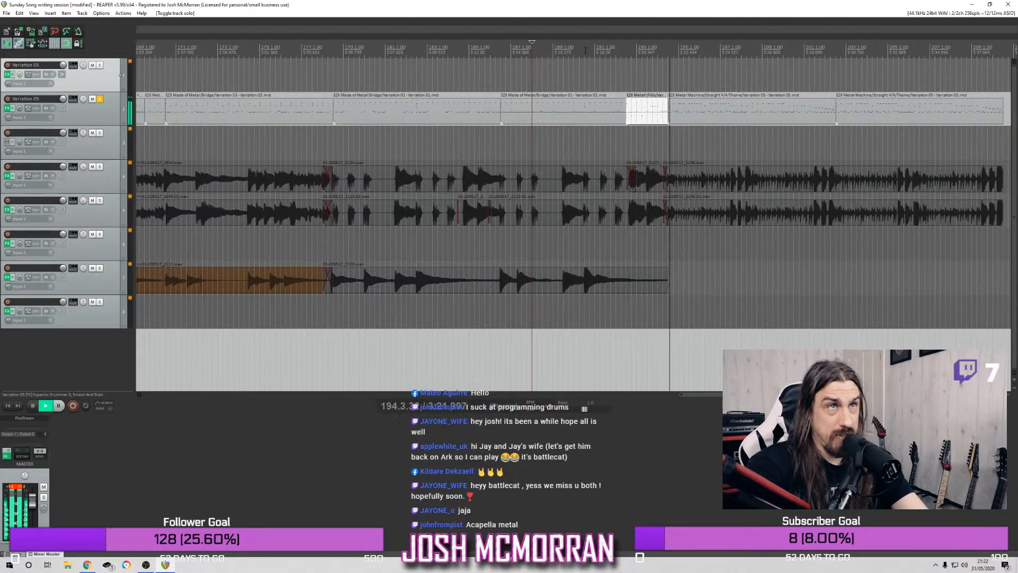
{"action": "left_click", "coordinate": [99, 100]}
{"action": "key", "text": "space"}
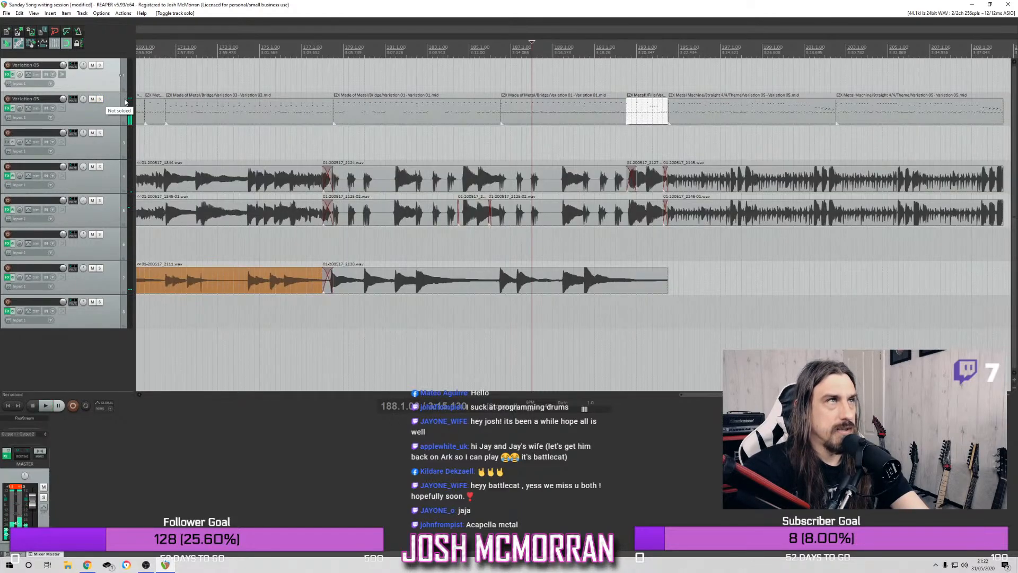
Play the arrangement from around bar 177, and set a time selection from there to about bar 212
{"action": "scroll", "coordinate": [373, 92], "scroll_direction": "down", "scroll_amount": 3}
{"action": "left_click", "coordinate": [495, 71]}
{"action": "key", "text": "space"}
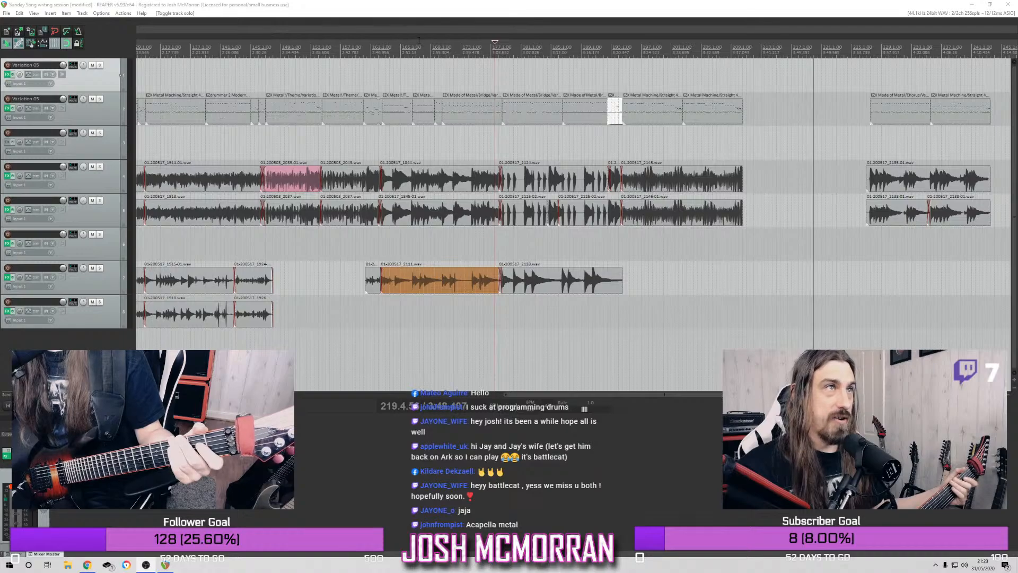
{"action": "left_click", "coordinate": [374, 47]}
{"action": "left_click", "coordinate": [495, 44]}
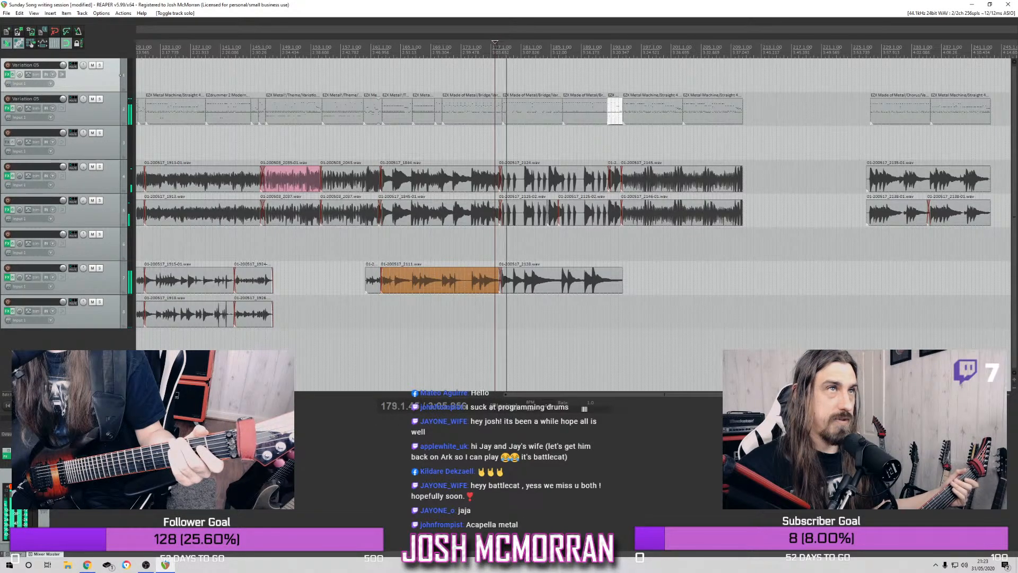
{"action": "left_click_drag", "start_coordinate": [495, 66], "coordinate": [753, 66]}
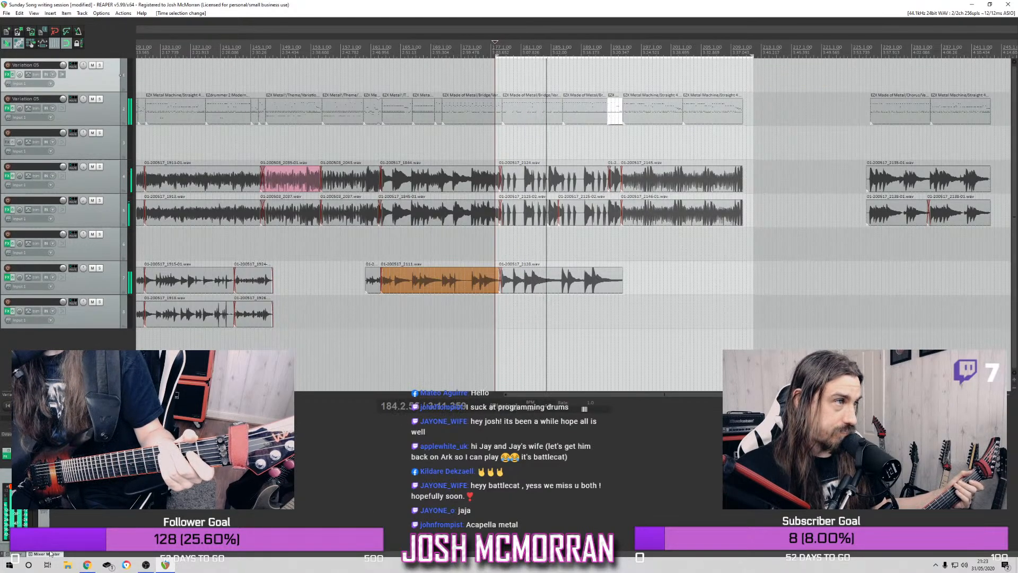
Enable FabFilter Timeless 2 in track 1's effects chain, arm track 1 for recording, and close the effects window
{"action": "left_click", "coordinate": [17, 553]}
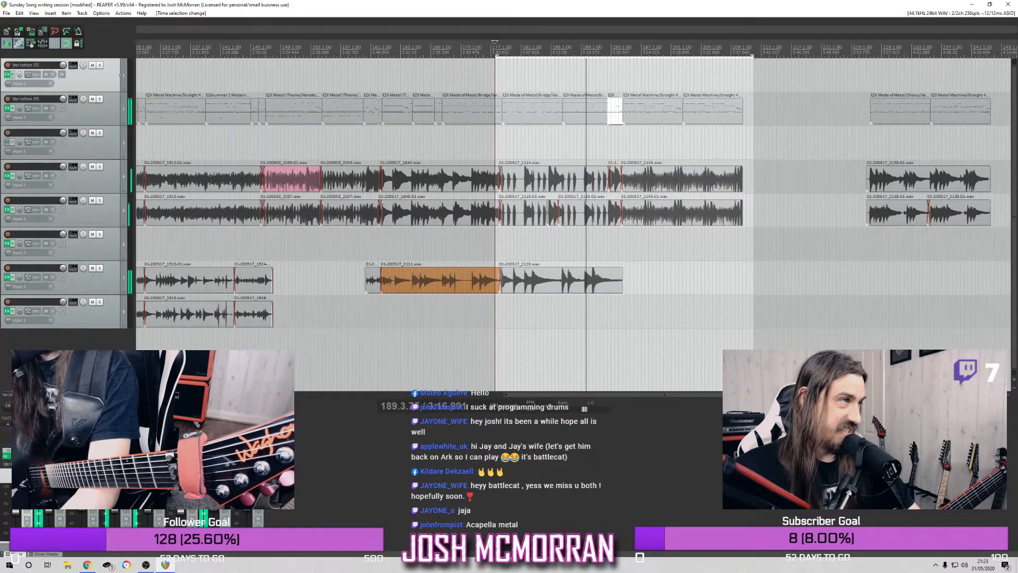
{"action": "left_click", "coordinate": [21, 418]}
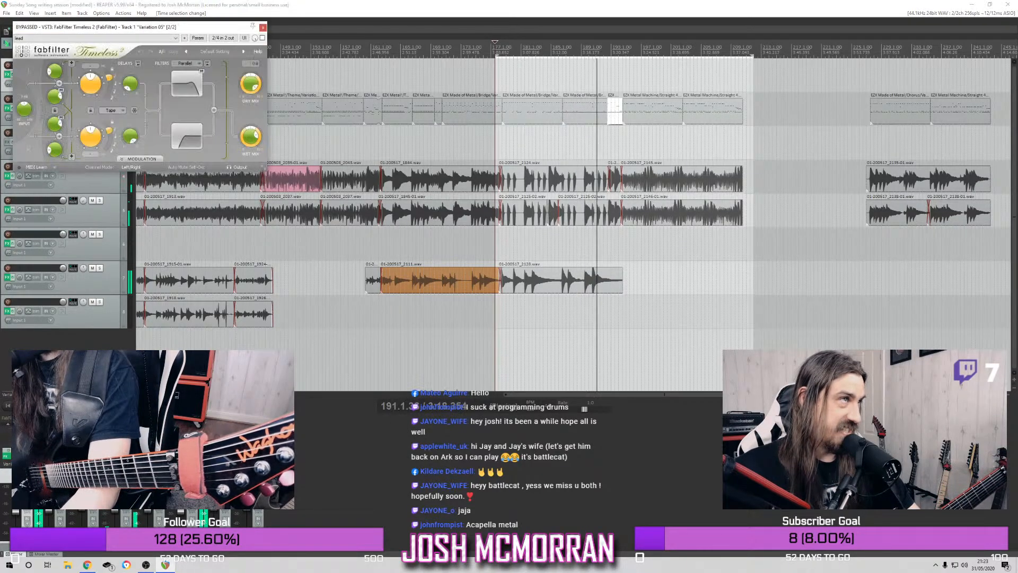
{"action": "left_click", "coordinate": [263, 27]}
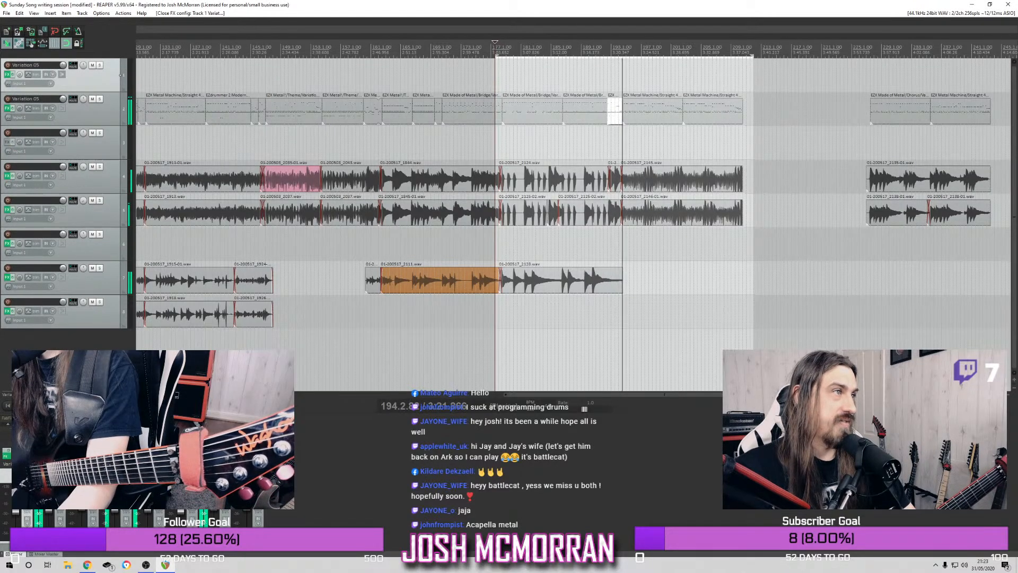
{"action": "left_click", "coordinate": [7, 74]}
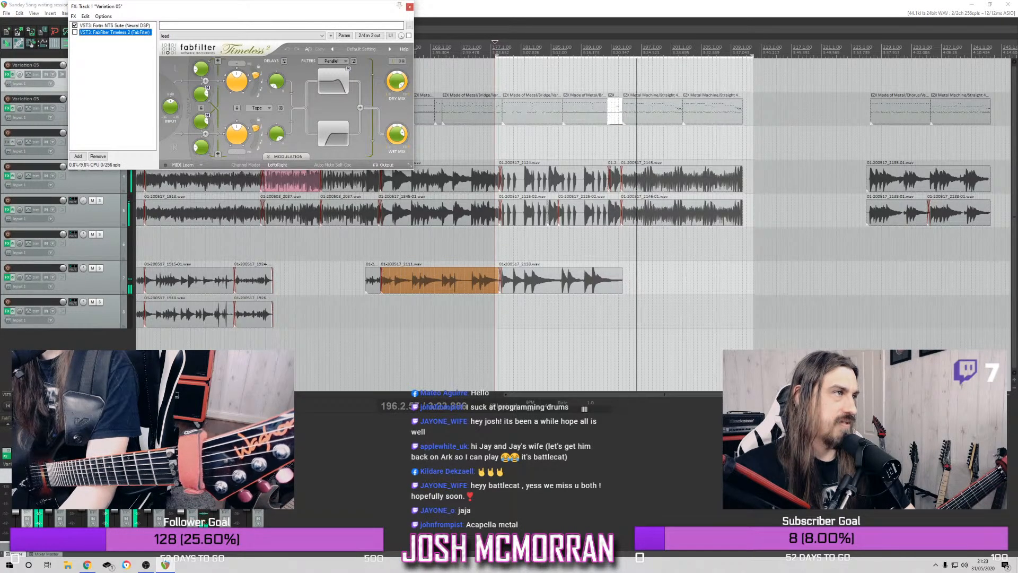
{"action": "left_click", "coordinate": [7, 65]}
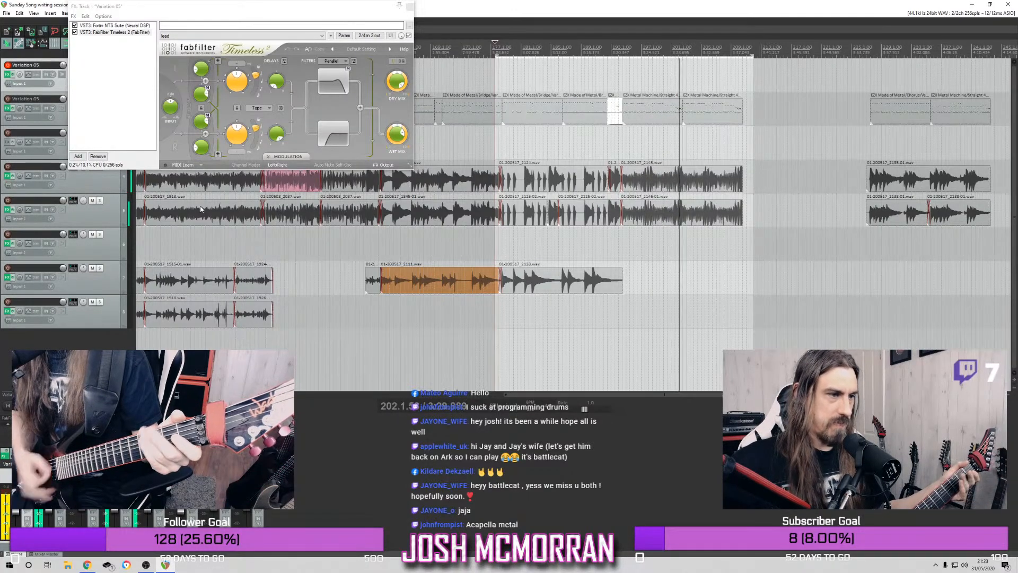
{"action": "left_click", "coordinate": [401, 7]}
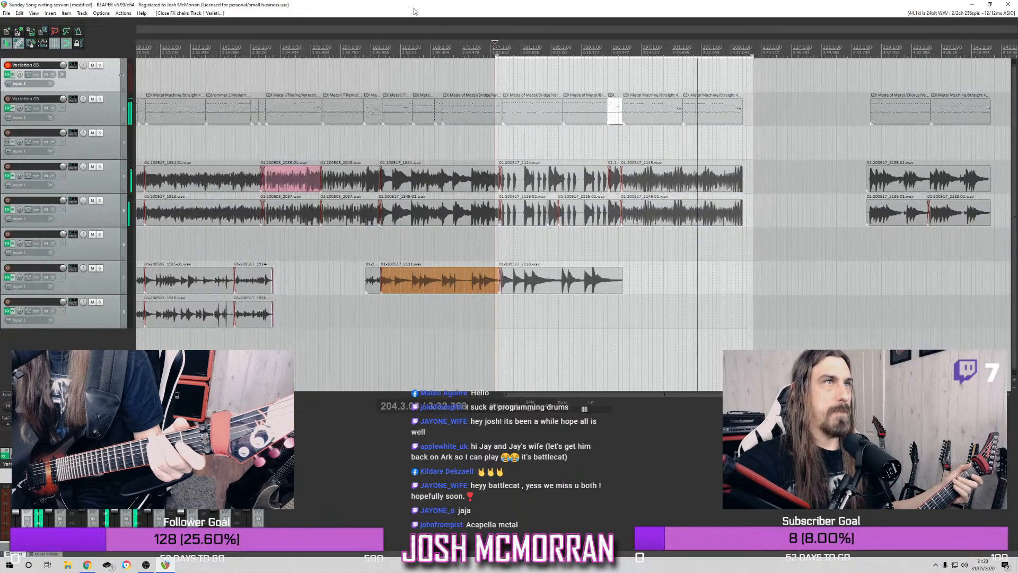
Record a lead guitar take on track 1 from about bar 169 through the riff, extending the time selection's end to about bar 219
{"action": "left_click", "coordinate": [472, 47]}
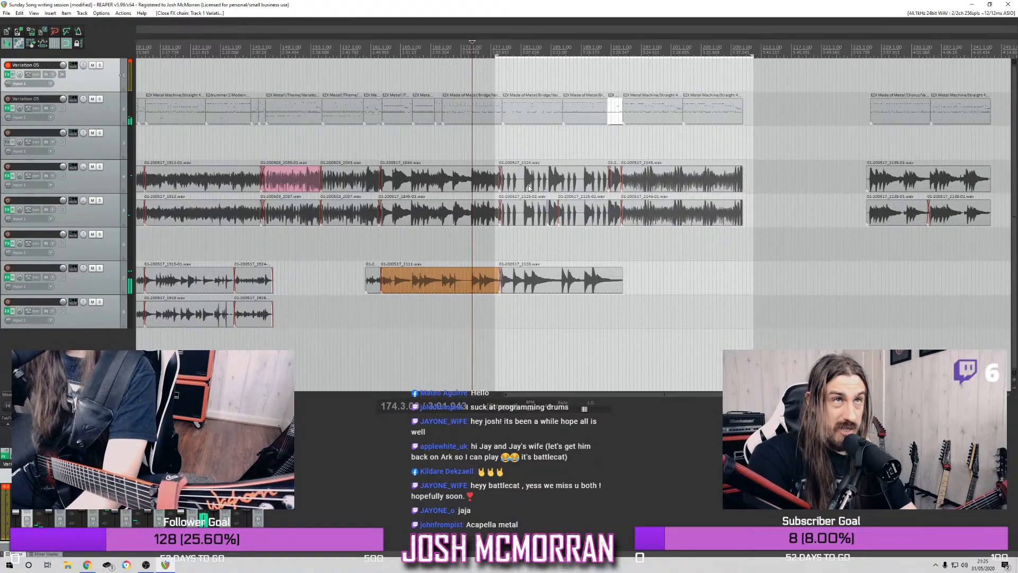
{"action": "left_click_drag", "start_coordinate": [751, 55], "coordinate": [812, 59]}
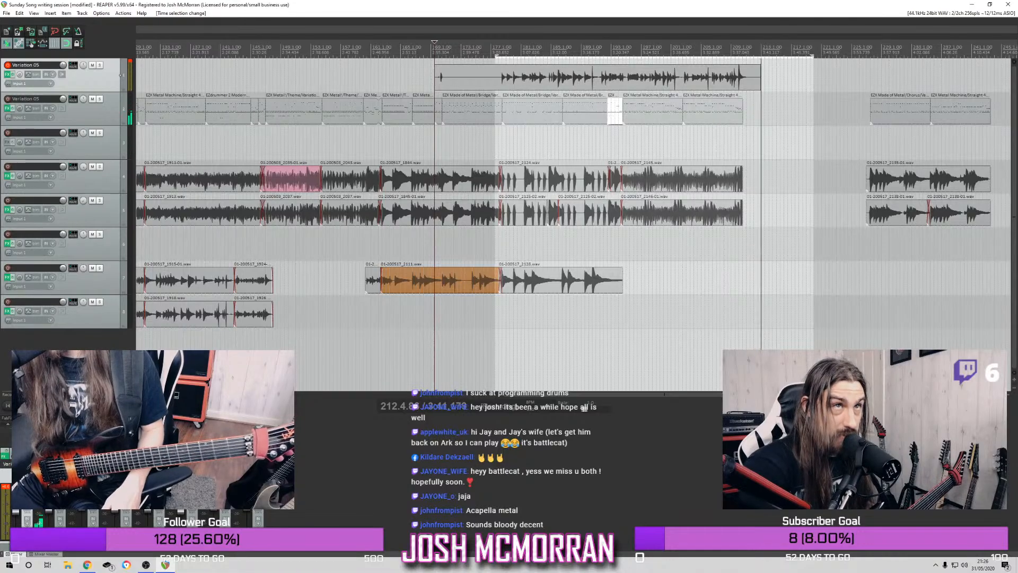
{"action": "key", "text": "space"}
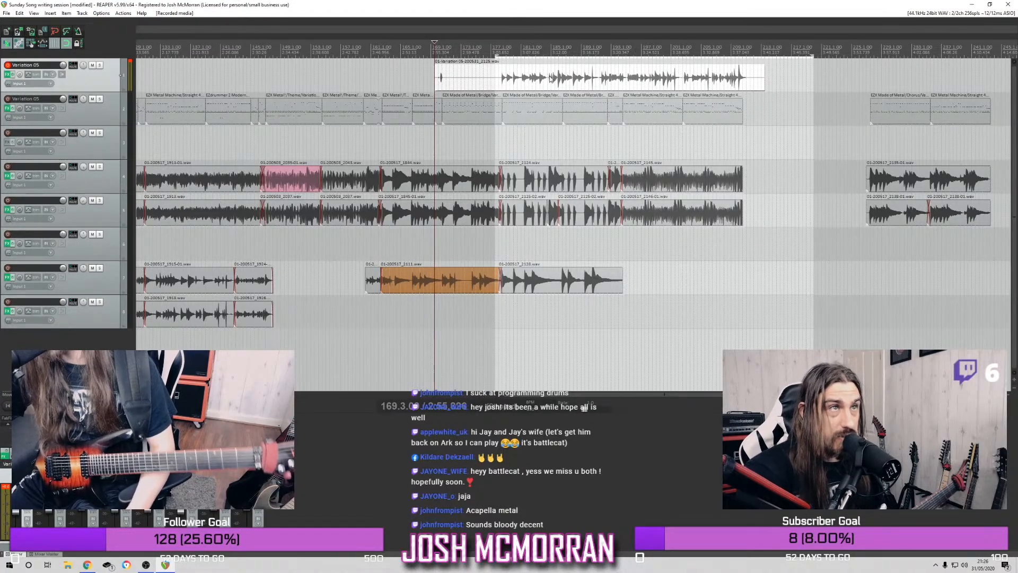
Move the new take to track 8, play it back, and trim both ends to span from about bar 177 to bar 209
{"action": "left_click_drag", "start_coordinate": [547, 88], "coordinate": [551, 315]}
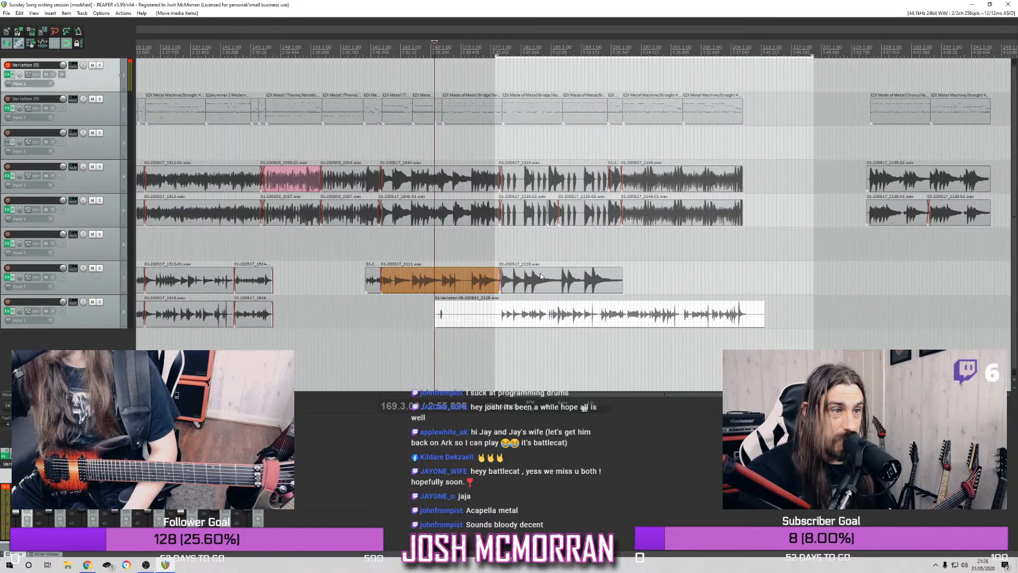
{"action": "left_click", "coordinate": [506, 47]}
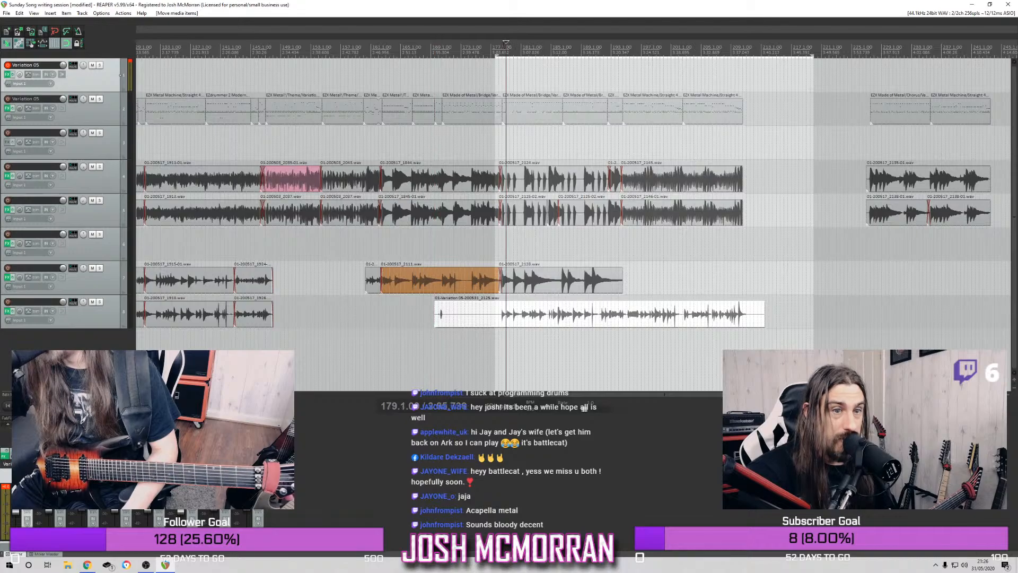
{"action": "key", "text": "space"}
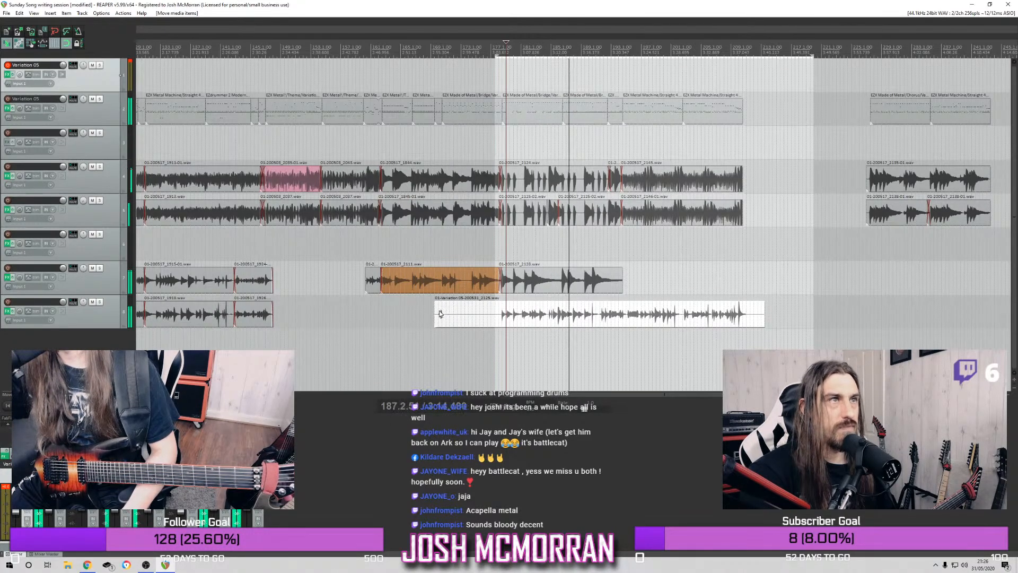
{"action": "left_click_drag", "start_coordinate": [434, 312], "coordinate": [496, 319]}
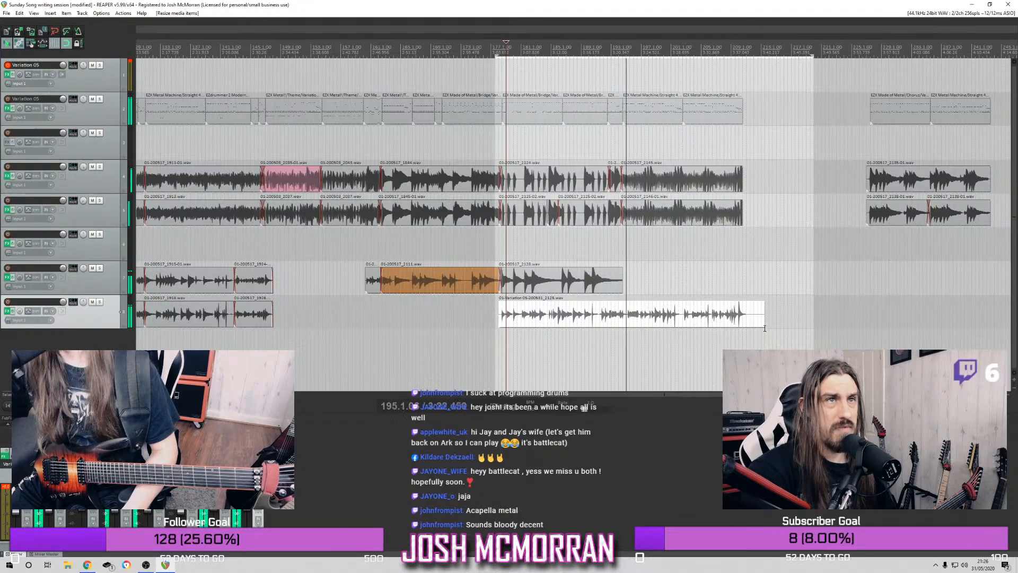
{"action": "left_click_drag", "start_coordinate": [764, 318], "coordinate": [740, 314]}
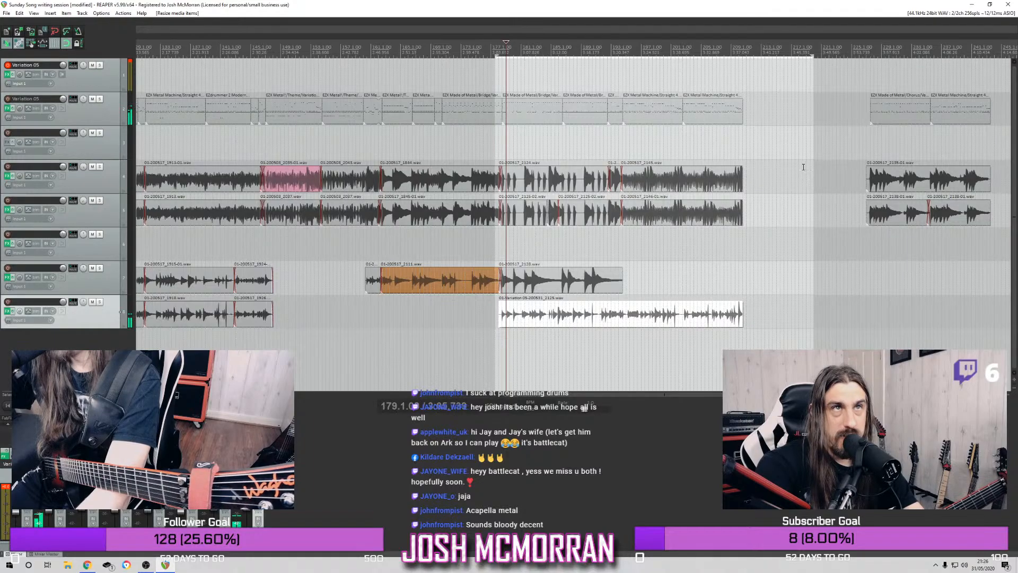
Play the earlier arrangement from around bars 96, 17 and 33 to find a section to reuse
{"action": "scroll", "coordinate": [639, 186], "scroll_direction": "down", "scroll_amount": 3}
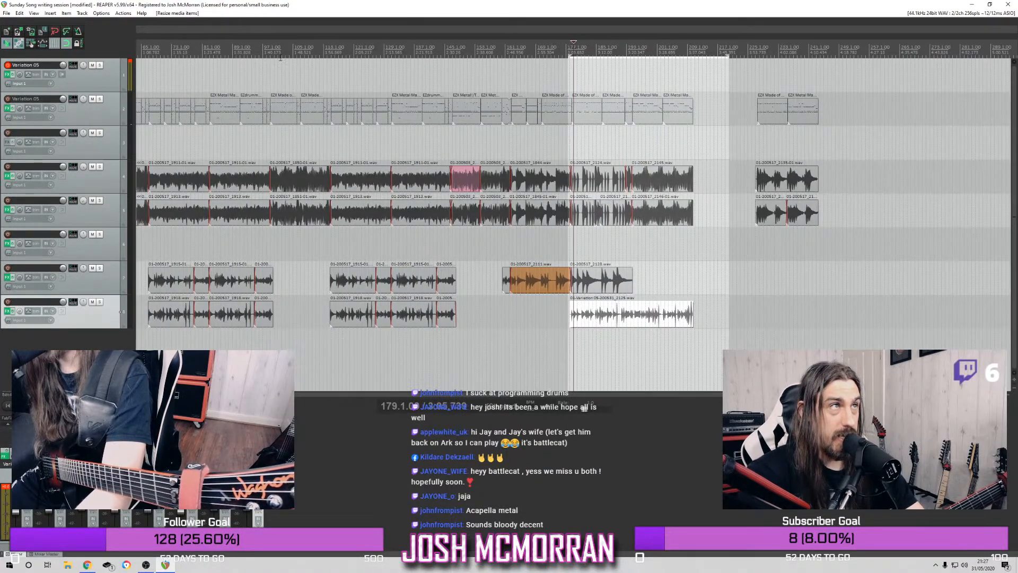
{"action": "left_click", "coordinate": [264, 47]}
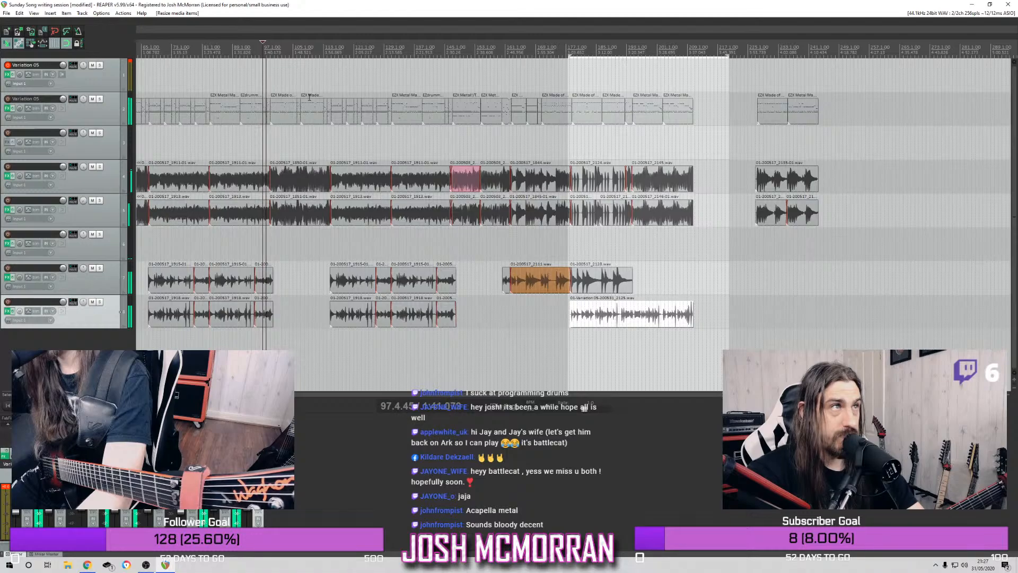
{"action": "scroll", "coordinate": [295, 95], "scroll_direction": "down", "scroll_amount": 4}
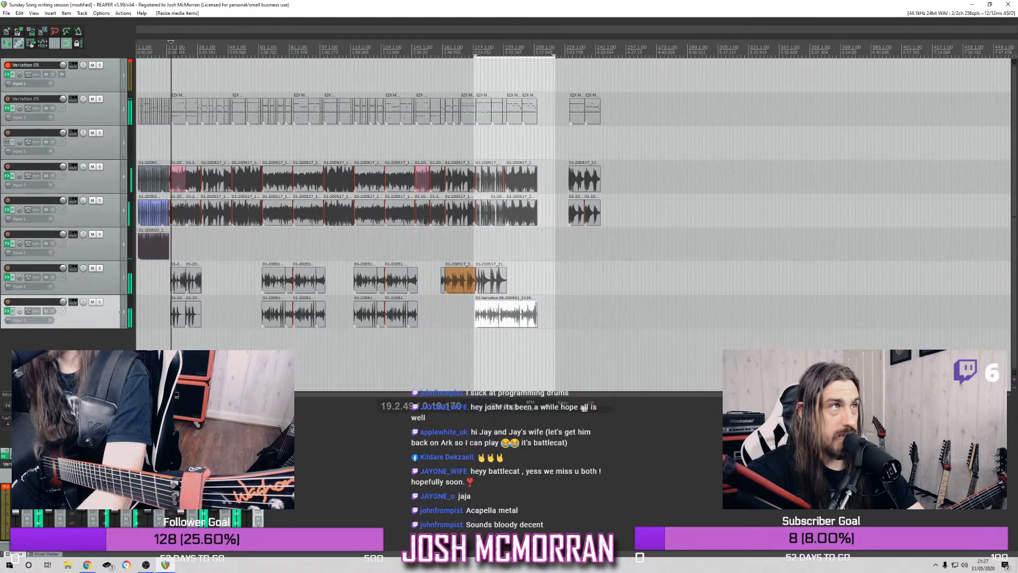
{"action": "left_click", "coordinate": [200, 62]}
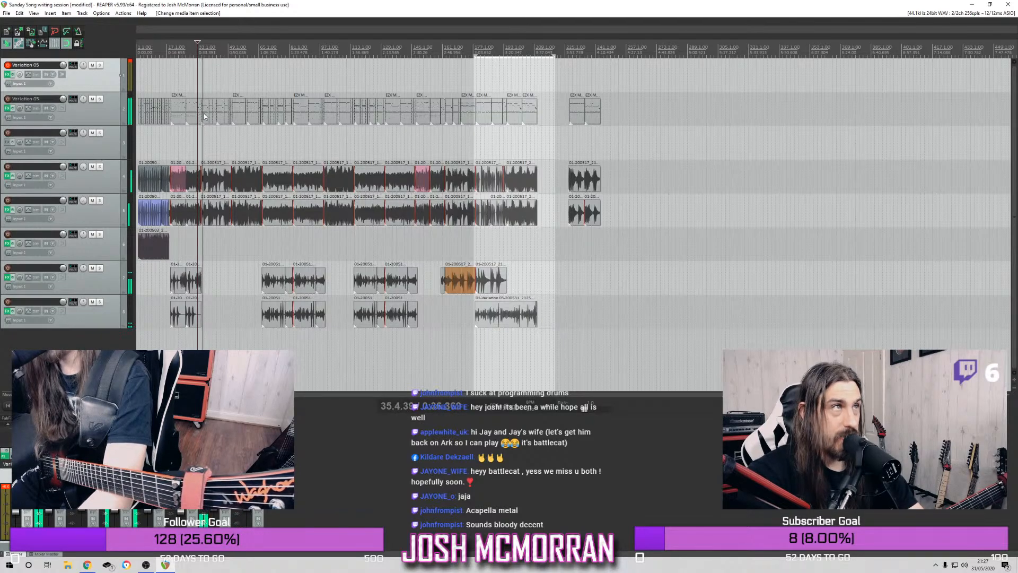
{"action": "scroll", "coordinate": [207, 109], "scroll_direction": "up", "scroll_amount": 5}
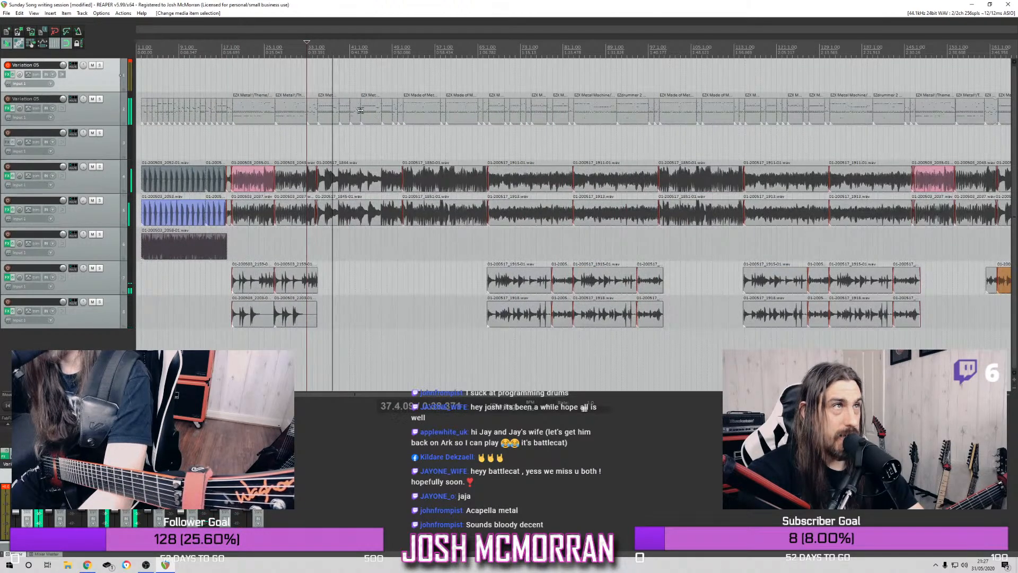
Copy the items on all tracks from about bar 33 to 97, and place the edit cursor at the riff's end near bar 209
{"action": "left_click_drag", "start_coordinate": [327, 104], "coordinate": [654, 332]}
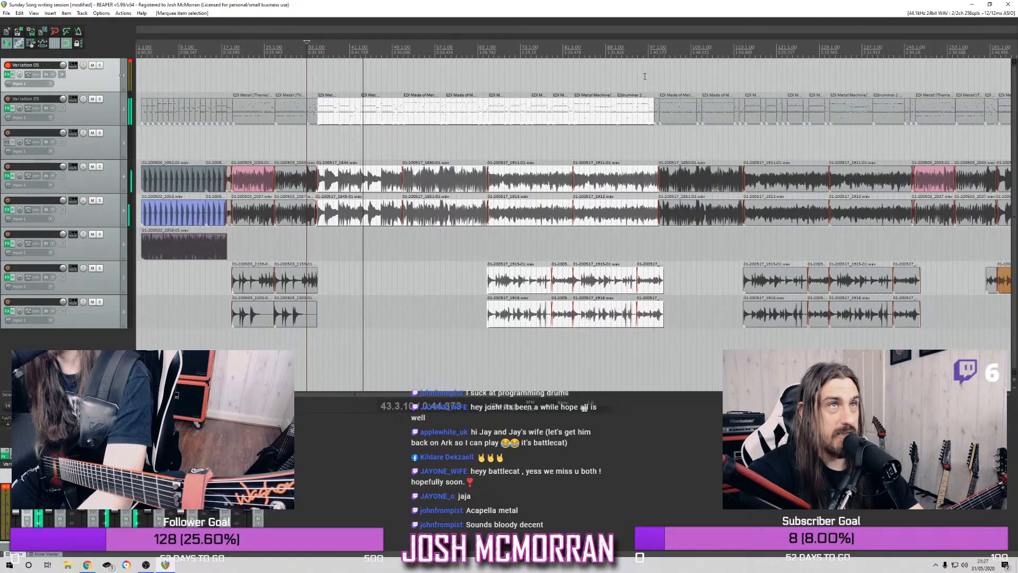
{"action": "left_click_drag", "start_coordinate": [319, 76], "coordinate": [657, 351]}
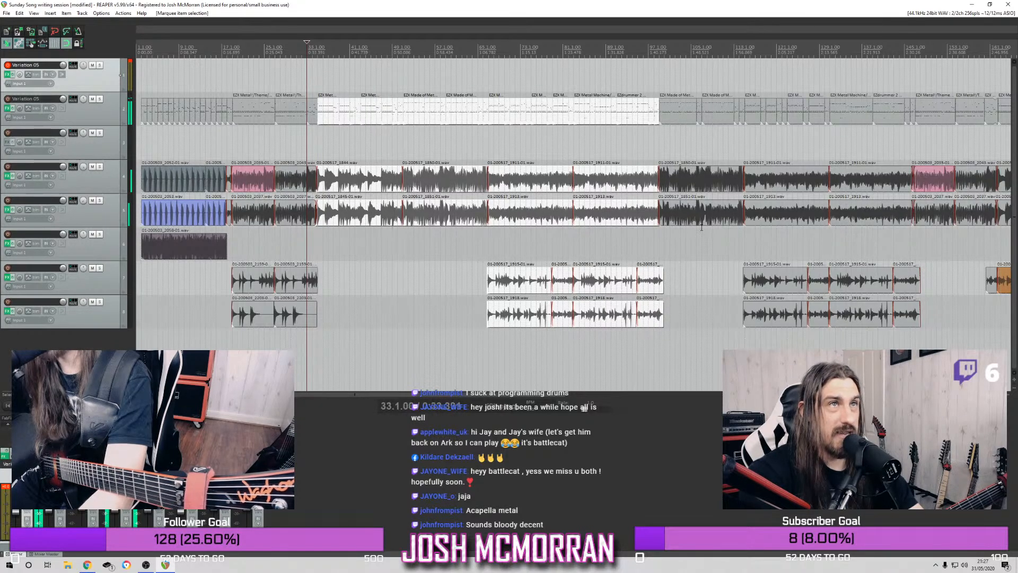
{"action": "scroll", "coordinate": [690, 189], "scroll_direction": "down", "scroll_amount": 2}
{"action": "left_click", "coordinate": [700, 50]}
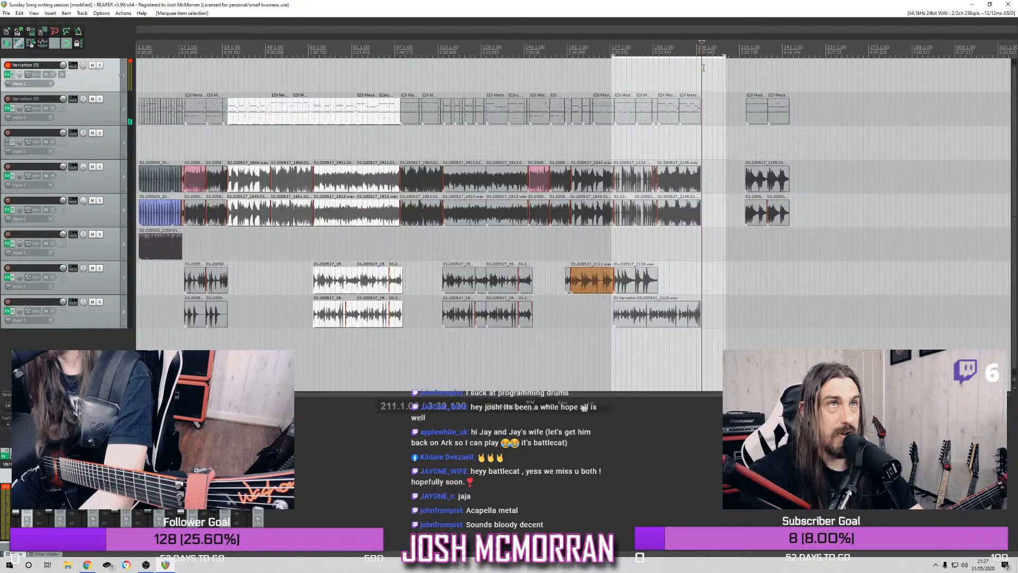
Move the ending's drum and rhythm guitar items later, so that they start at about bar 257
{"action": "scroll", "coordinate": [724, 120], "scroll_direction": "up", "scroll_amount": 3}
{"action": "left_click_drag", "start_coordinate": [701, 91], "coordinate": [827, 216]}
{"action": "left_click_drag", "start_coordinate": [747, 115], "coordinate": [937, 113]}
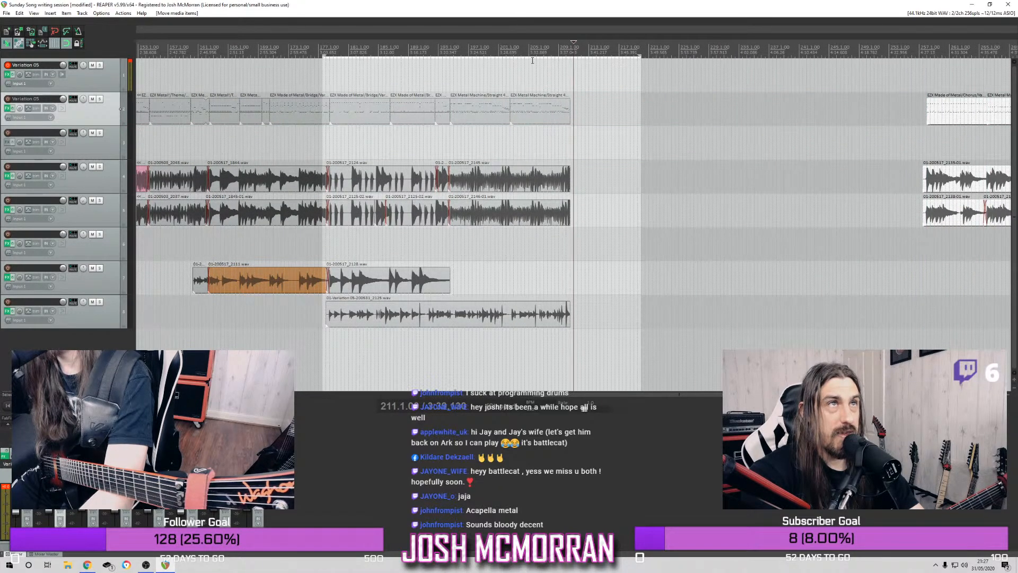
Paste the copied section directly after the riff, at about bar 209
{"action": "scroll", "coordinate": [566, 71], "scroll_direction": "up", "scroll_amount": 3}
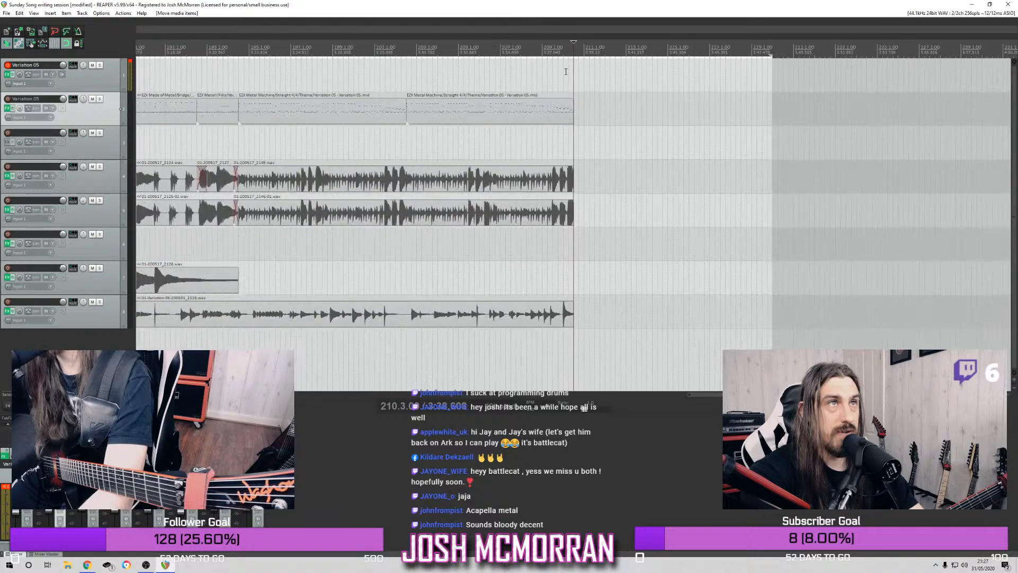
{"action": "key", "text": "ctrl+v"}
{"action": "scroll", "coordinate": [448, 114], "scroll_direction": "down", "scroll_amount": 6}
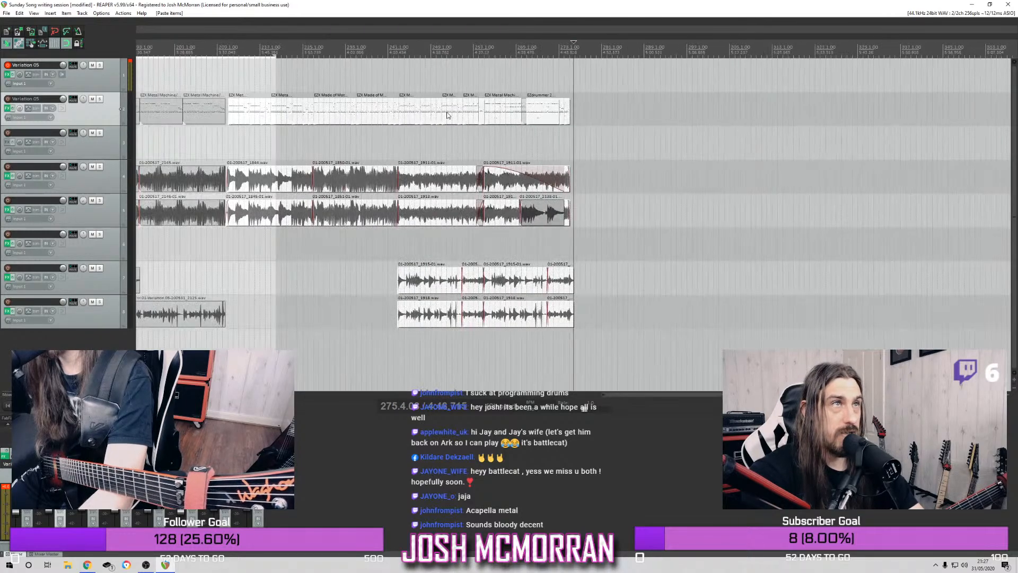
Play across the join from about bar 208 and shift the pasted items slightly earlier to meet the end of the riff
{"action": "left_click", "coordinate": [695, 49]}
{"action": "key", "text": "space"}
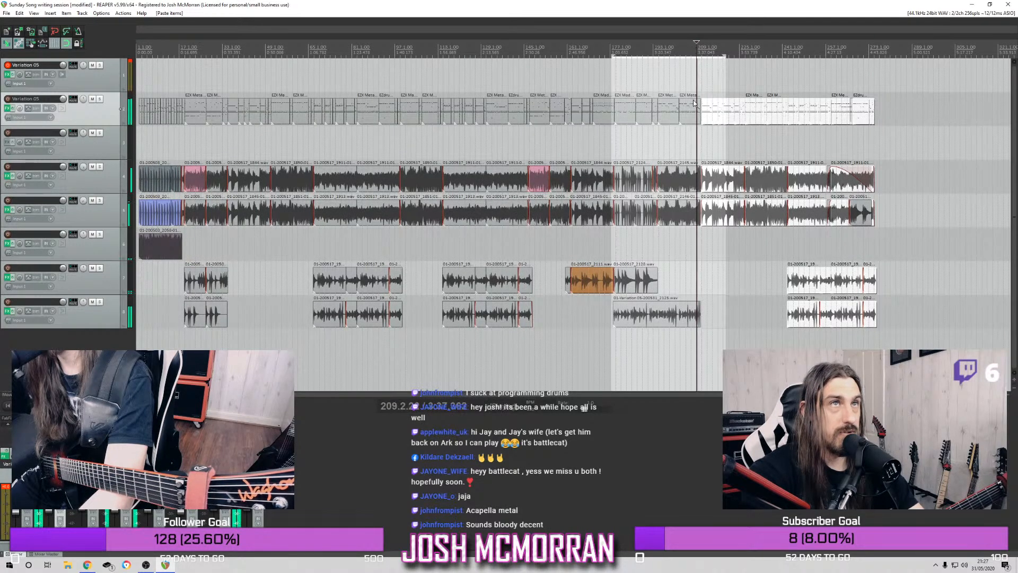
{"action": "scroll", "coordinate": [696, 139], "scroll_direction": "up", "scroll_amount": 5}
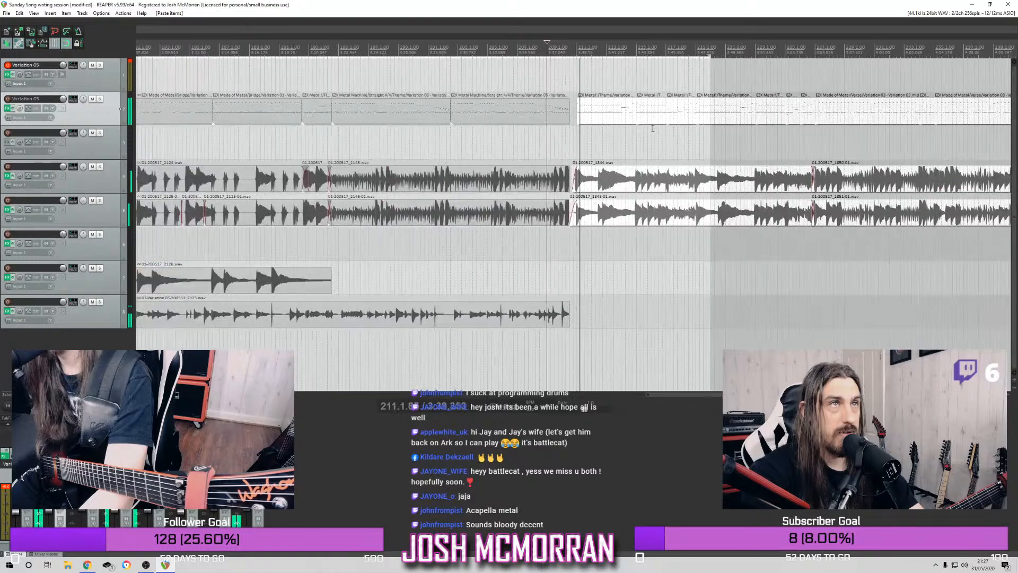
{"action": "left_click_drag", "start_coordinate": [610, 112], "coordinate": [595, 110]}
Disarm track 1, and extend the end of the lead take on track 8 by about one bar while auditioning the transition
{"action": "left_click", "coordinate": [492, 48]}
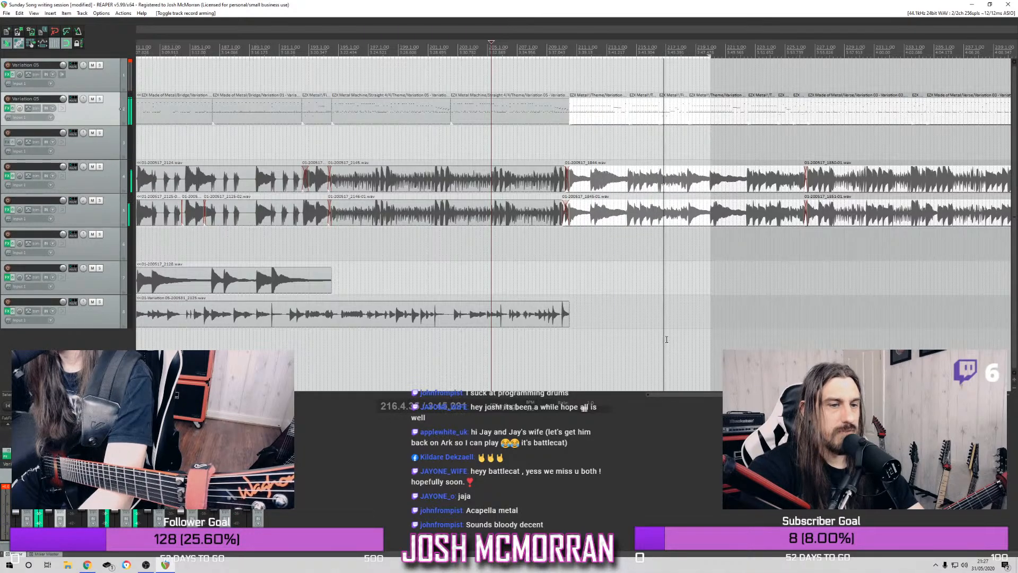
{"action": "left_click", "coordinate": [499, 81]}
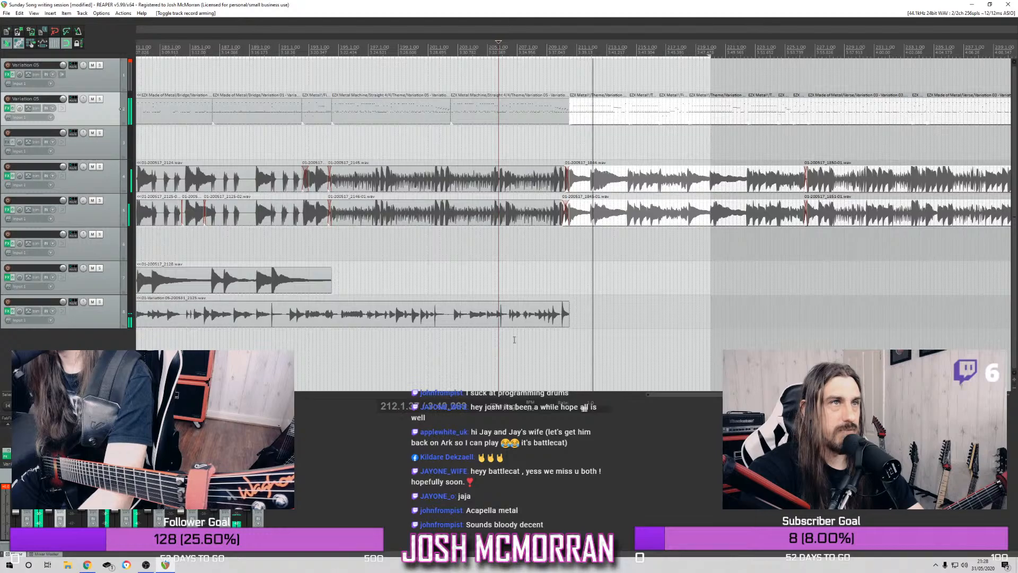
{"action": "mouse_move", "coordinate": [569, 324]}
{"action": "left_mouse_down"}
{"action": "mouse_move", "coordinate": [607, 324]}
{"action": "mouse_move", "coordinate": [586, 323]}
{"action": "left_mouse_up"}
{"action": "left_click", "coordinate": [550, 58]}
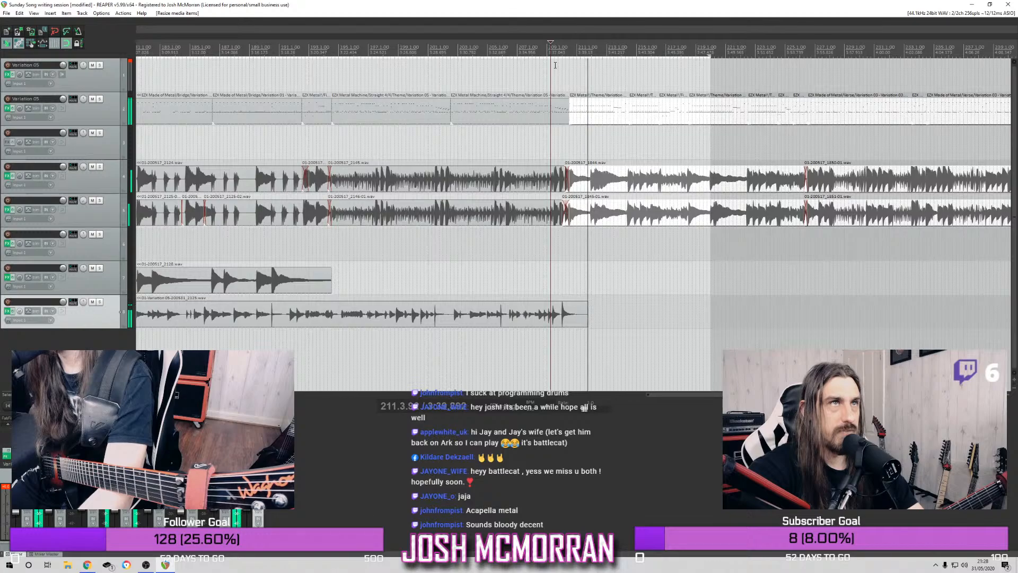
Play the pasted section from about bar 217, and shorten the time selection so that it ends at about bar 209
{"action": "scroll", "coordinate": [700, 125], "scroll_direction": "down", "scroll_amount": 5}
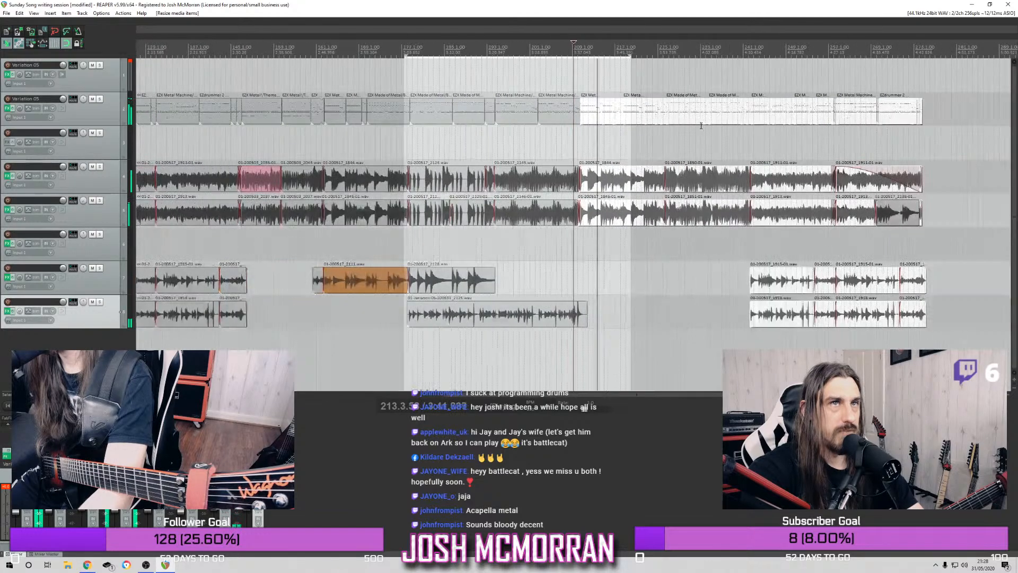
{"action": "scroll", "coordinate": [682, 102], "scroll_direction": "up", "scroll_amount": 5}
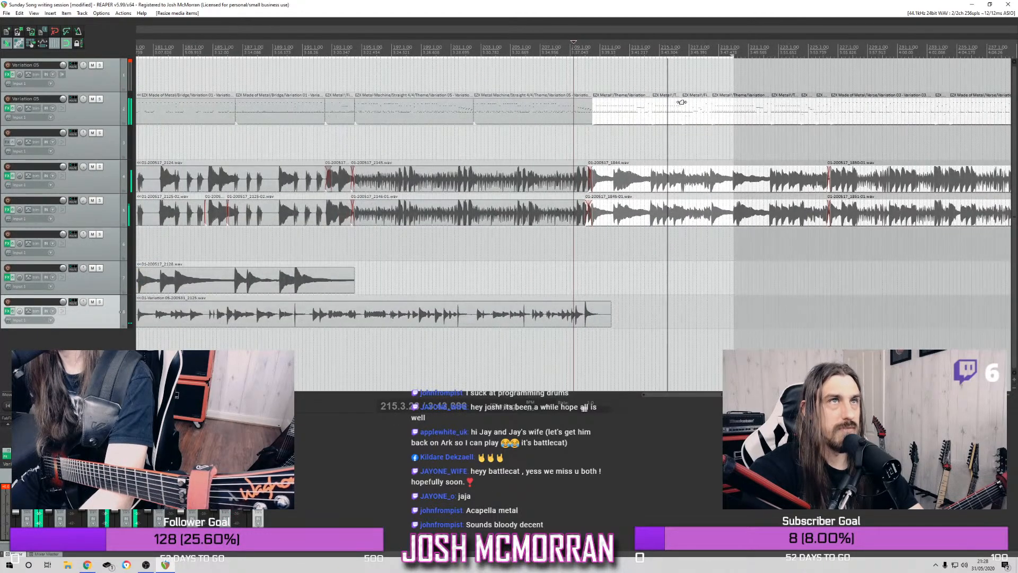
{"action": "left_click", "coordinate": [712, 51]}
{"action": "scroll", "coordinate": [689, 85], "scroll_direction": "up", "scroll_amount": 3}
{"action": "scroll", "coordinate": [662, 86], "scroll_direction": "down", "scroll_amount": 3}
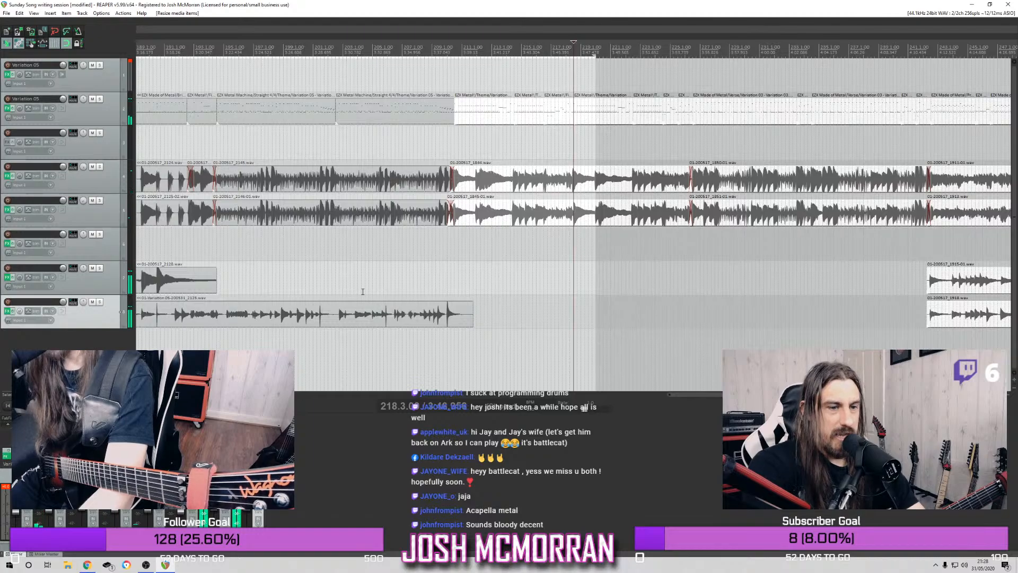
{"action": "scroll", "coordinate": [563, 175], "scroll_direction": "down", "scroll_amount": 3}
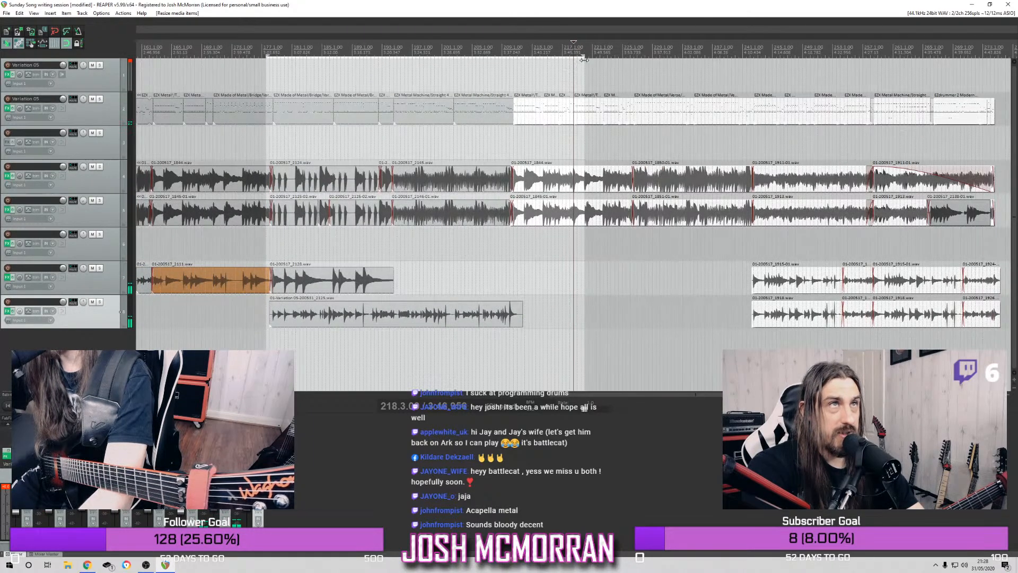
{"action": "left_click_drag", "start_coordinate": [582, 55], "coordinate": [514, 68]}
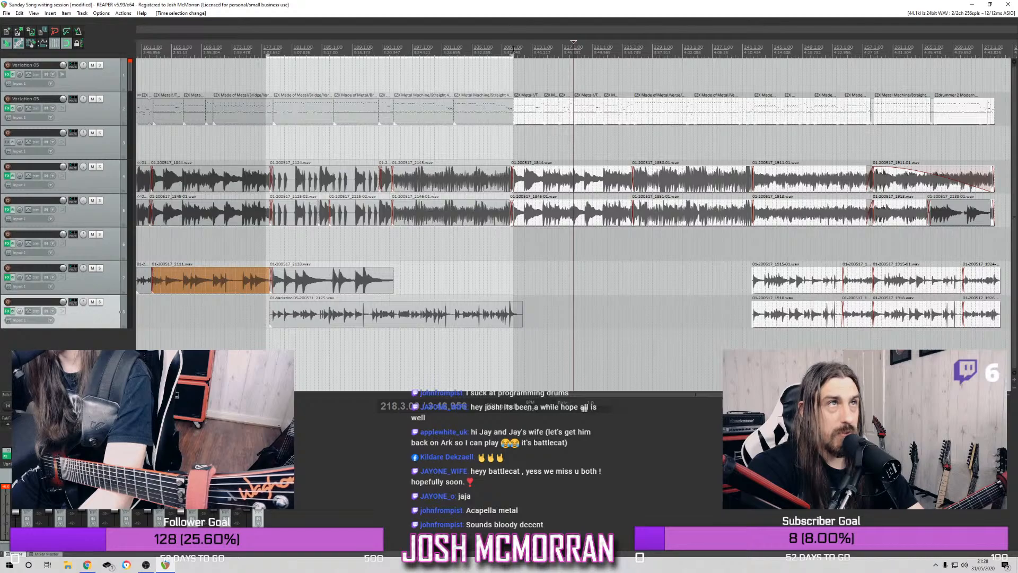
Play the transition from the riff into the pasted section, starting at about bar 208
{"action": "key", "text": "space"}
{"action": "left_click", "coordinate": [517, 48]}
{"action": "left_click", "coordinate": [505, 45]}
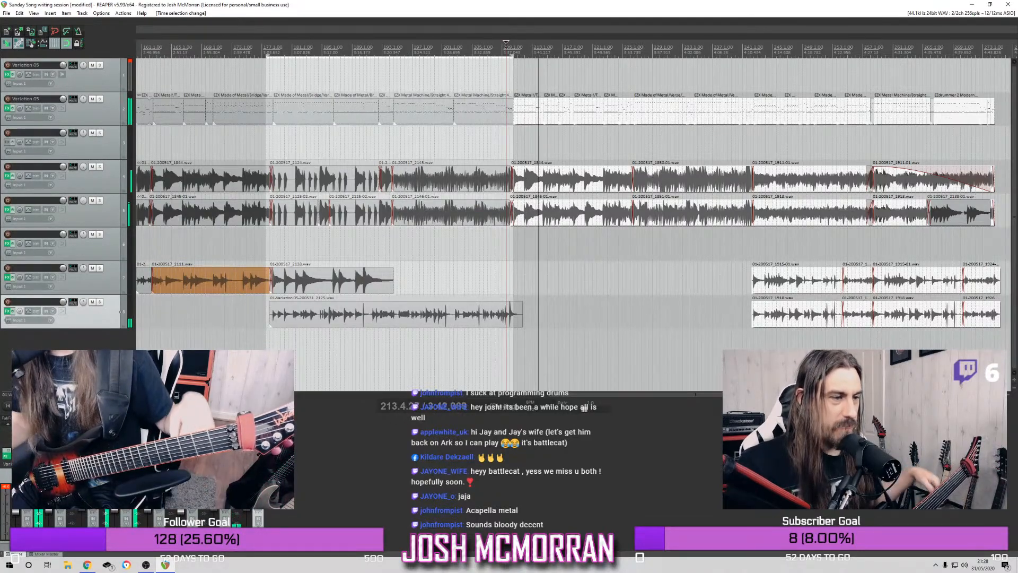
{"action": "key", "text": "minus"}
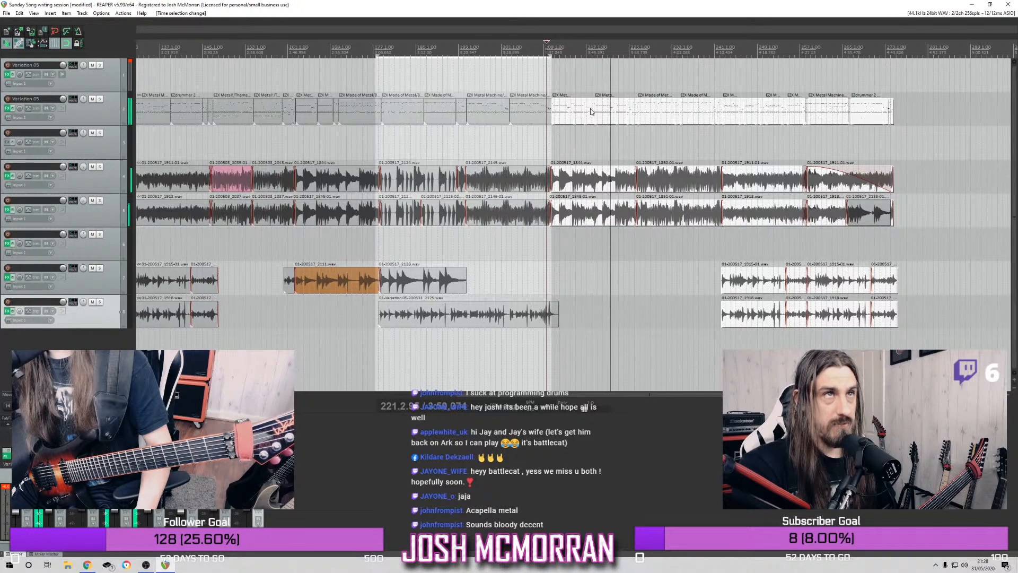
Clear the item selection and play the pasted section from around bars 217 and 215
{"action": "left_click", "coordinate": [598, 73]}
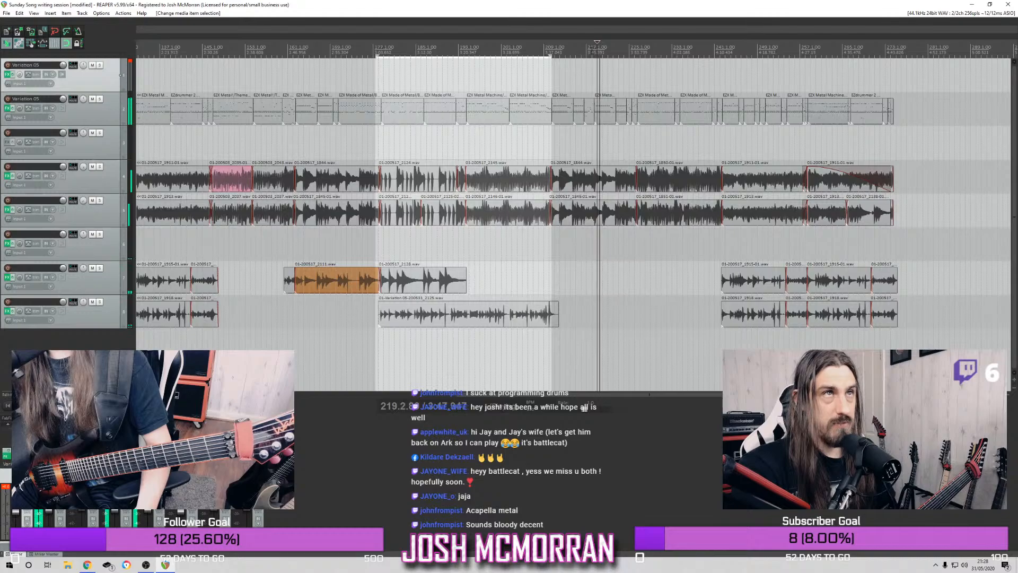
{"action": "scroll", "coordinate": [640, 116], "scroll_direction": "up", "scroll_amount": 3}
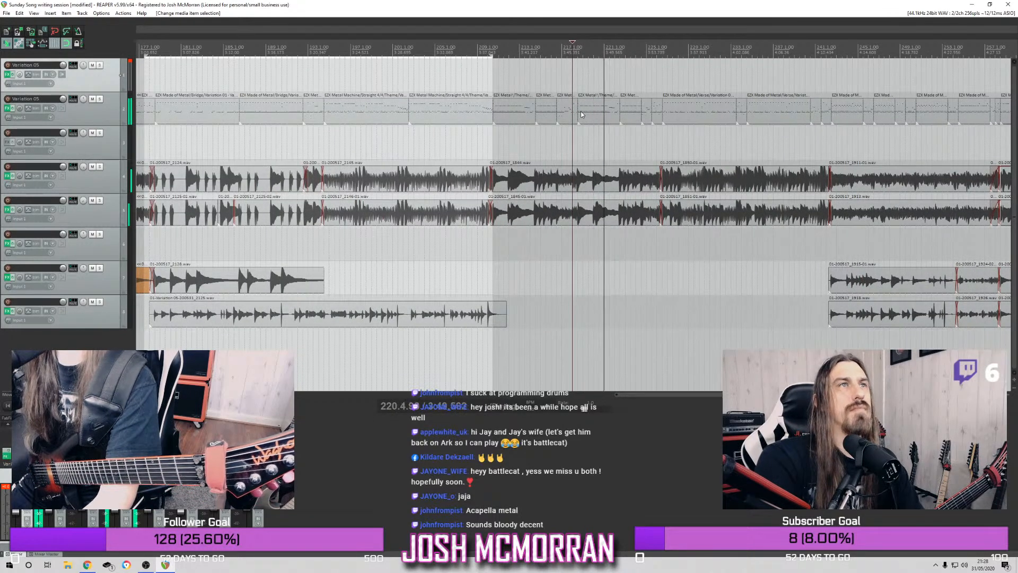
{"action": "left_click", "coordinate": [562, 52]}
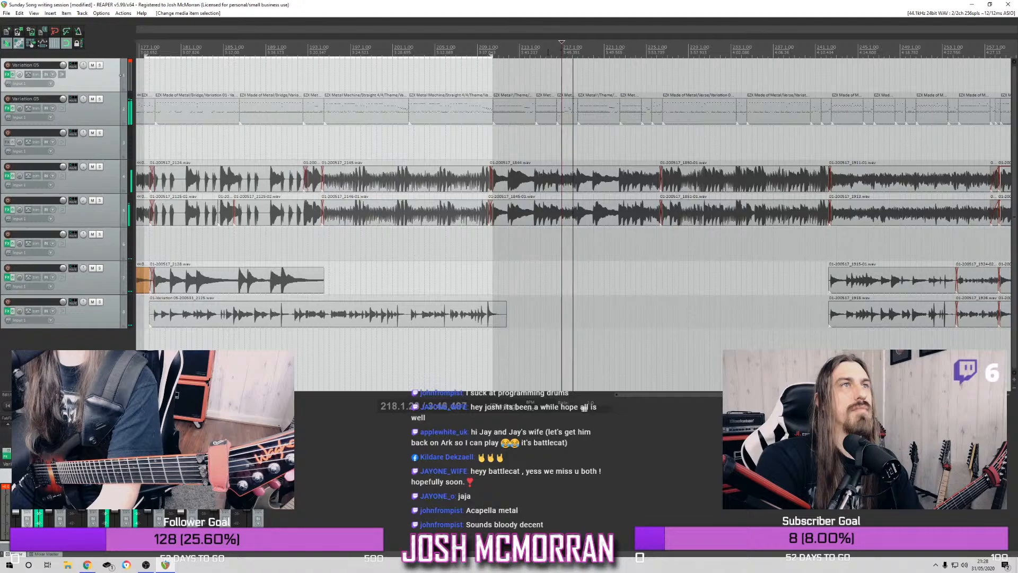
{"action": "scroll", "coordinate": [570, 85], "scroll_direction": "up", "scroll_amount": 3}
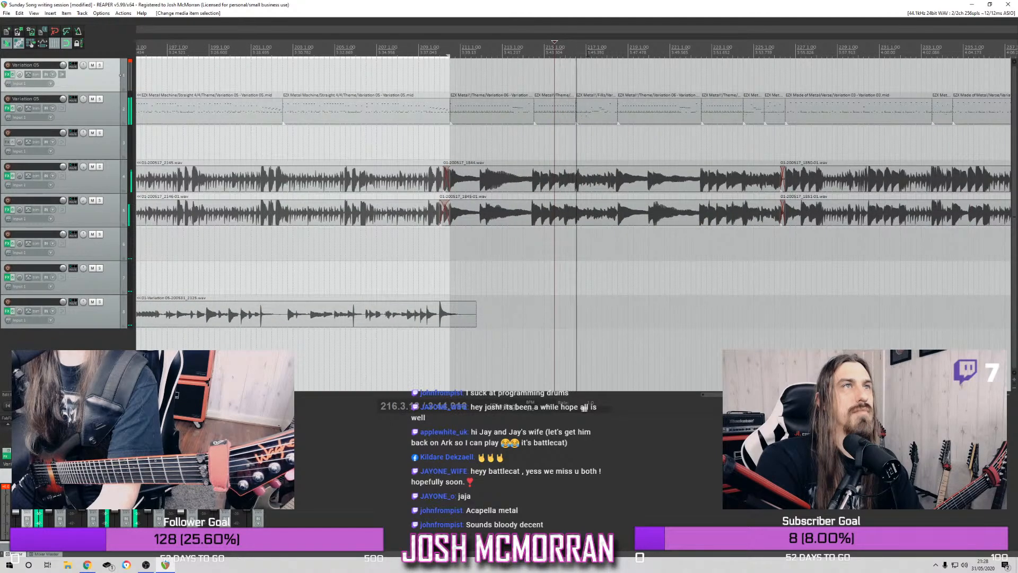
Split the drum fill item on track 2 at bar 217 and select the short piece before the split
{"action": "scroll", "coordinate": [591, 121], "scroll_direction": "up", "scroll_amount": 6}
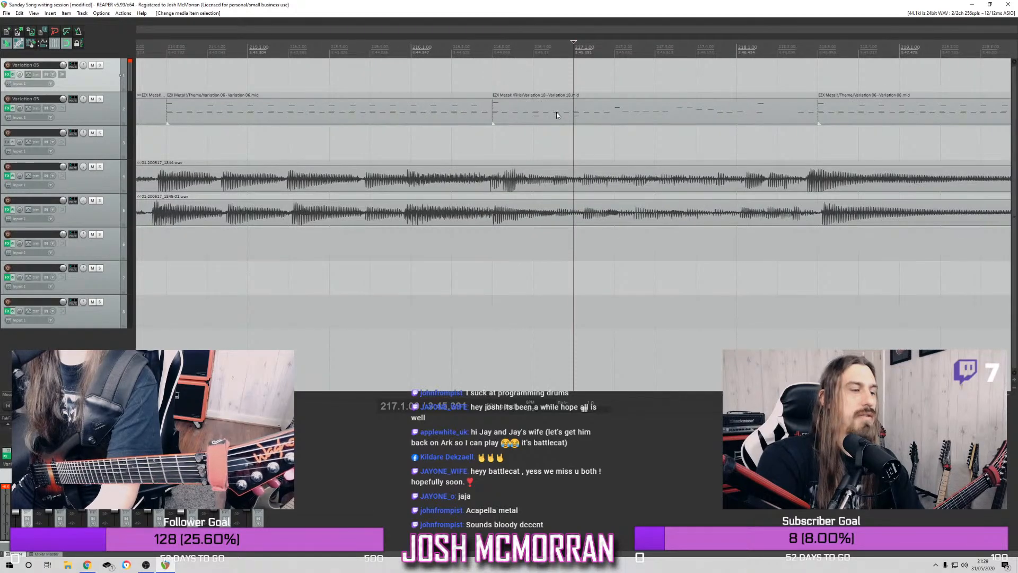
{"action": "left_click", "coordinate": [569, 116]}
{"action": "key", "text": "s"}
{"action": "left_click", "coordinate": [529, 113]}
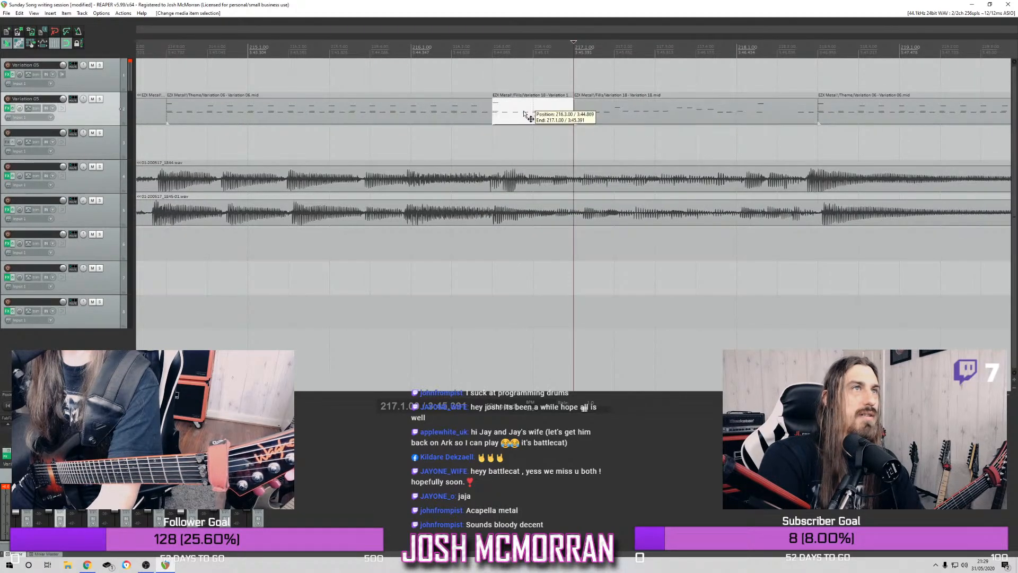
Replace the theme drum item between about bars 218.3 and 222.3 on track 2 with repeated copies of the short split piece
{"action": "scroll", "coordinate": [530, 112], "scroll_direction": "down", "scroll_amount": 2}
{"action": "scroll", "coordinate": [529, 112], "scroll_direction": "down", "scroll_amount": 2}
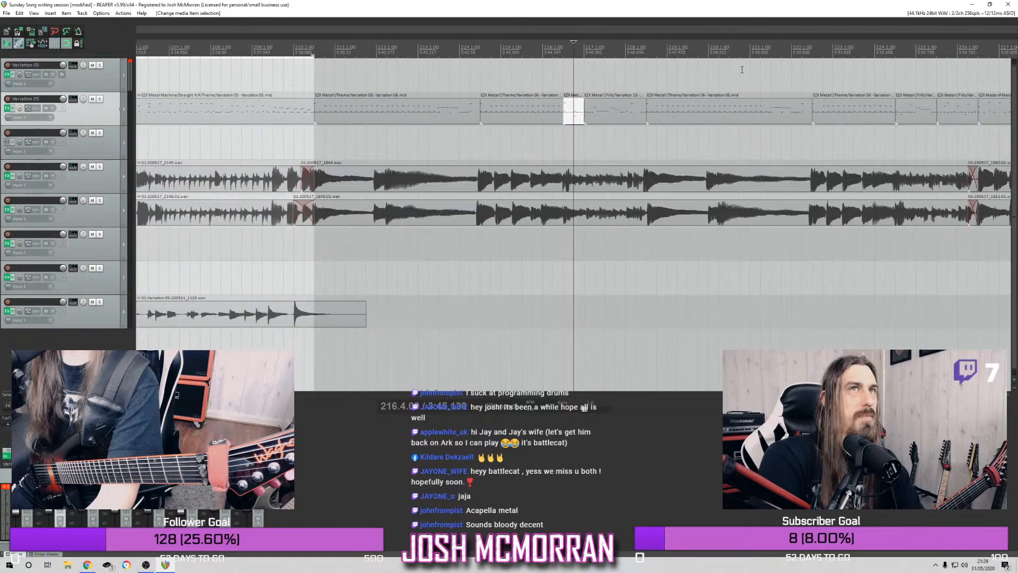
{"action": "left_click", "coordinate": [711, 115]}
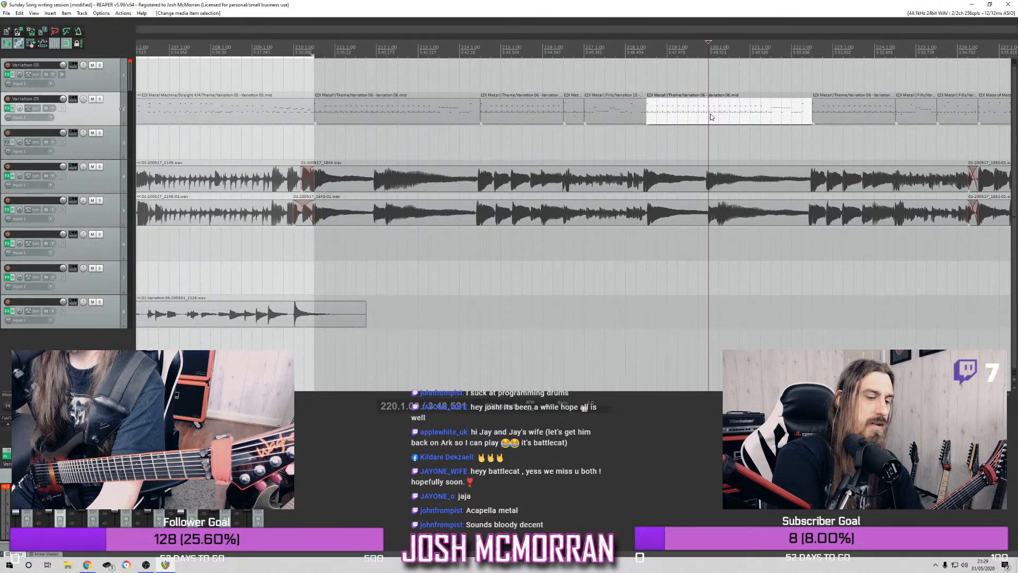
{"action": "key", "text": "Delete"}
{"action": "left_click_drag", "start_coordinate": [574, 113], "coordinate": [781, 104]}
Play the reworked drum pattern and the lead-in to it, restarting from about bars 211 and 205
{"action": "key", "text": "space"}
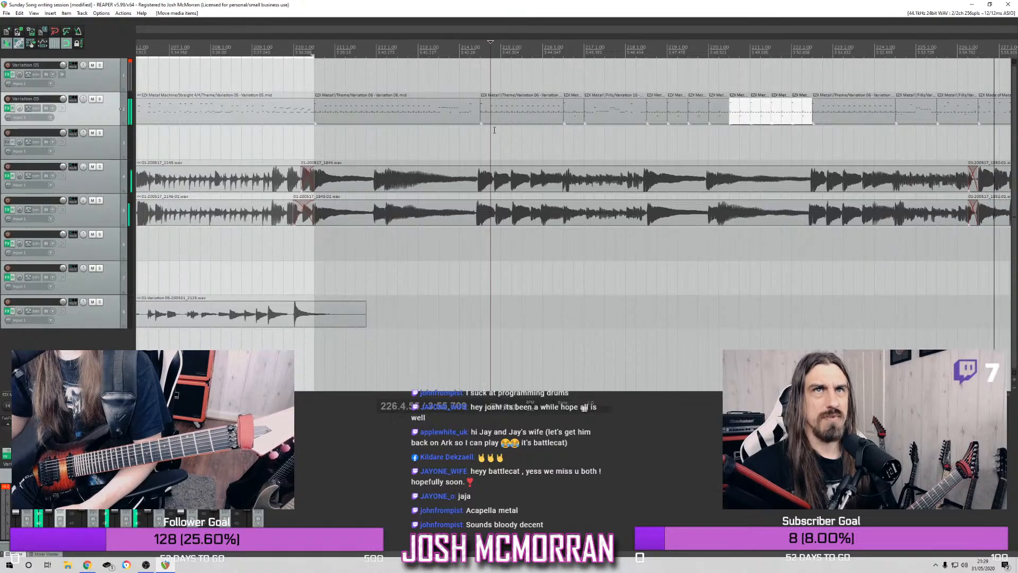
{"action": "scroll", "coordinate": [493, 153], "scroll_direction": "down", "scroll_amount": 2}
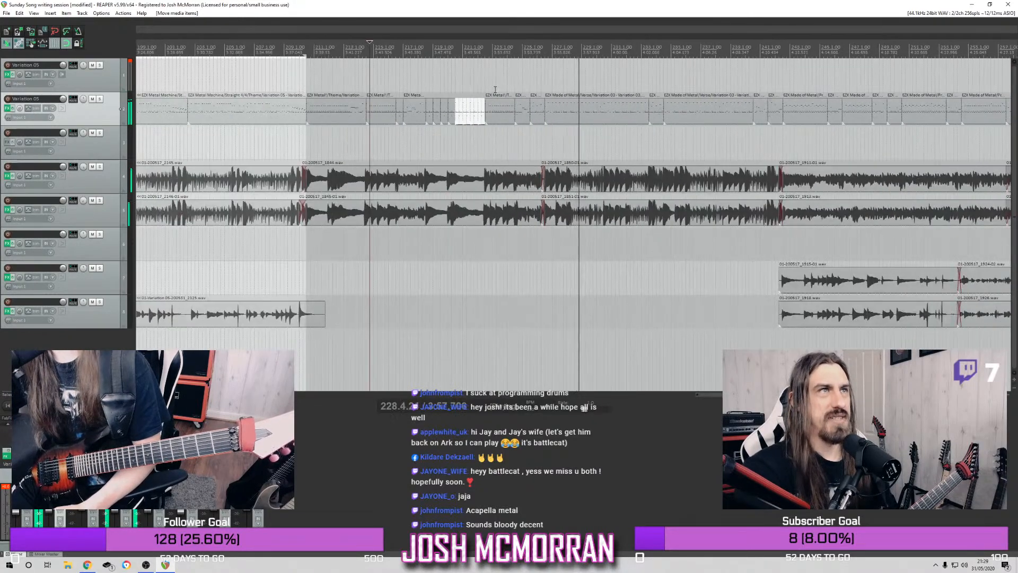
{"action": "left_click", "coordinate": [328, 49]}
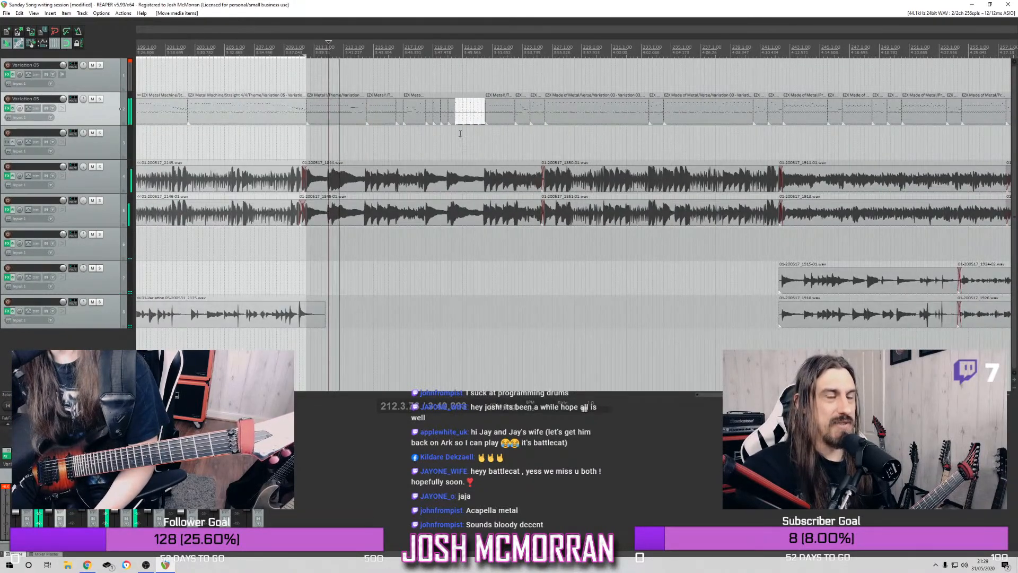
{"action": "scroll", "coordinate": [377, 93], "scroll_direction": "down", "scroll_amount": 2}
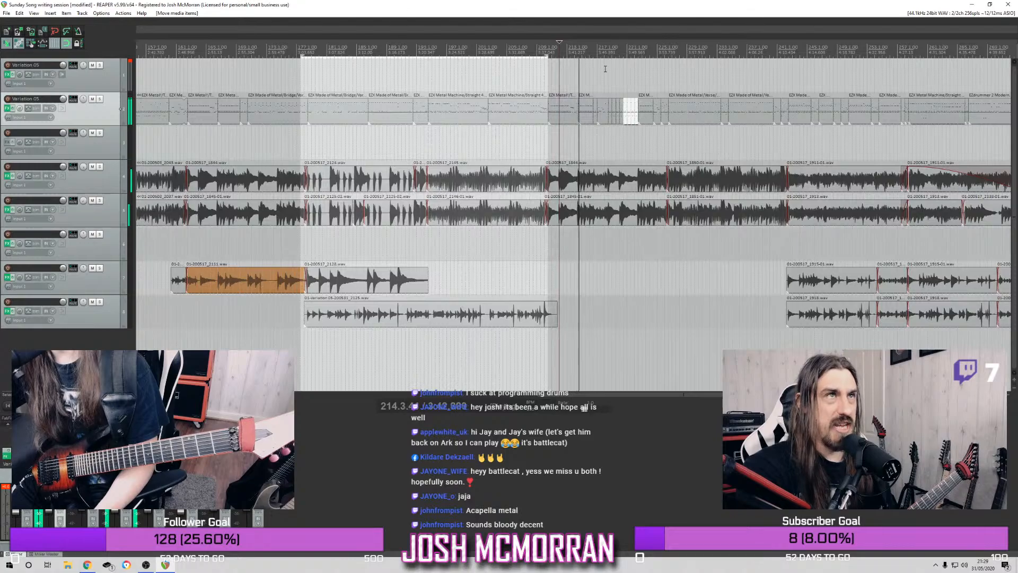
{"action": "left_click", "coordinate": [511, 48]}
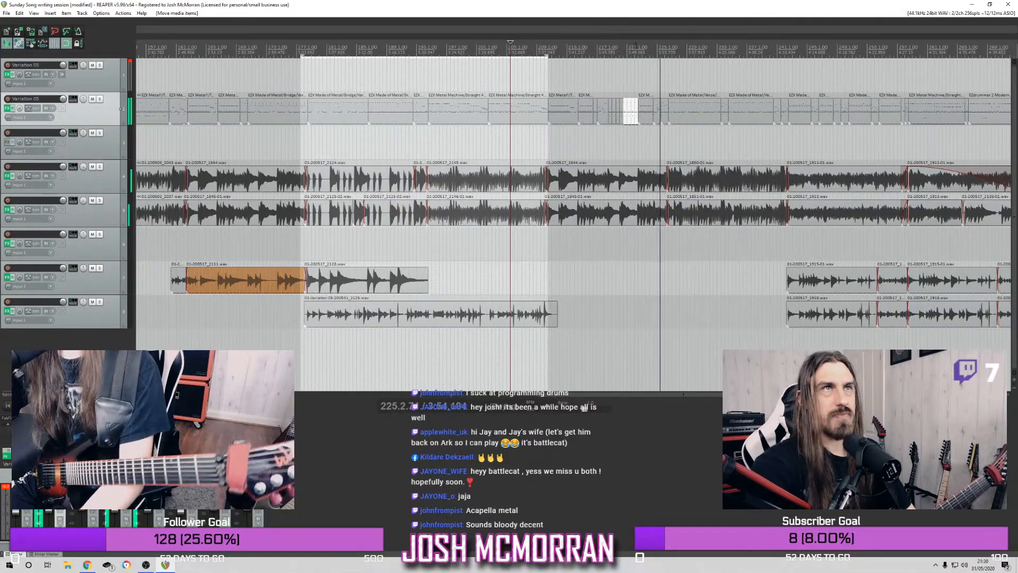
Replace the theme drum item between about bars 222.3 and 224.3 on track 2 with copies of the short drum pieces, and play the result
{"action": "left_click", "coordinate": [637, 51]}
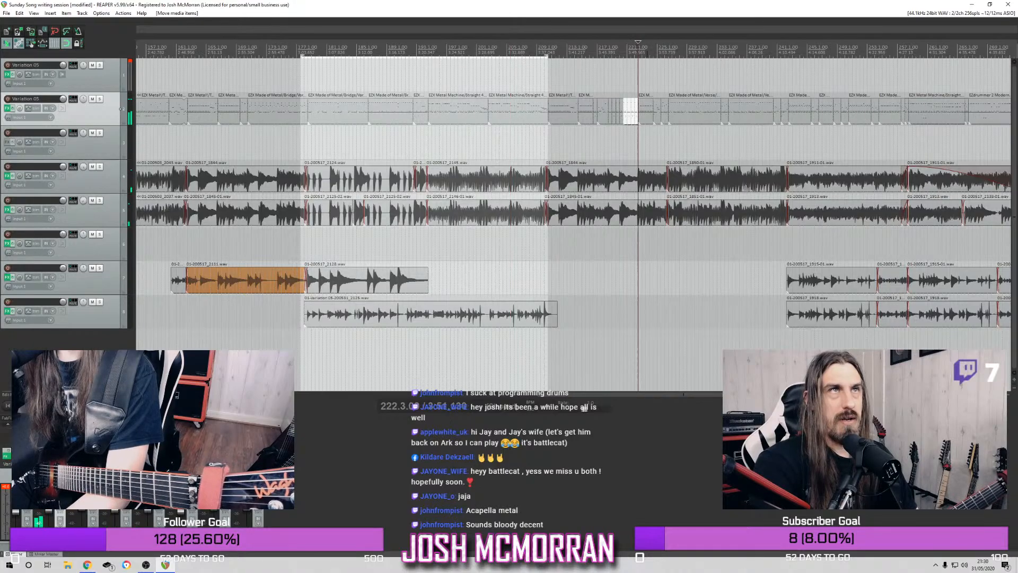
{"action": "scroll", "coordinate": [665, 70], "scroll_direction": "up", "scroll_amount": 5}
{"action": "left_click", "coordinate": [610, 118]}
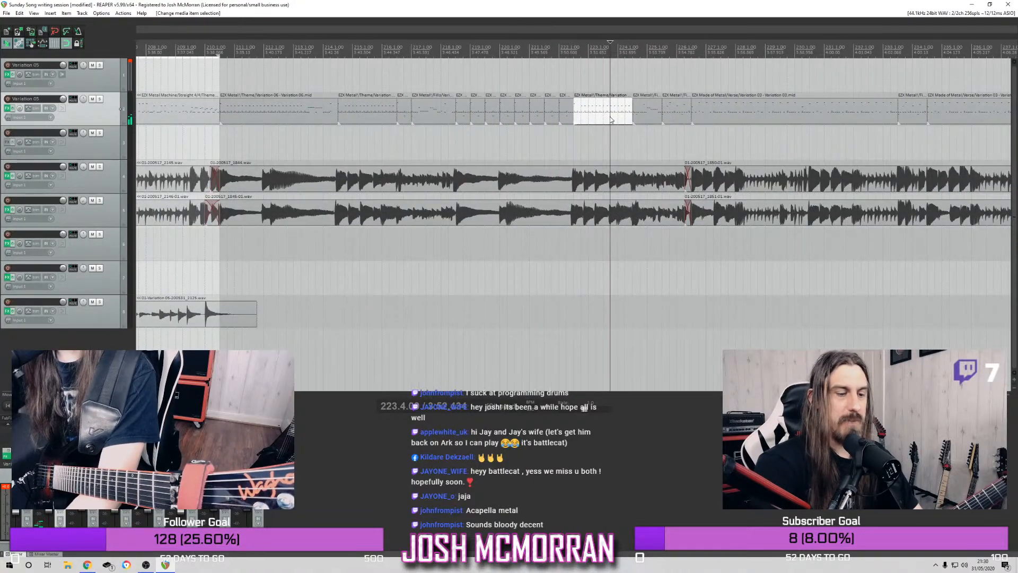
{"action": "key", "text": "Delete"}
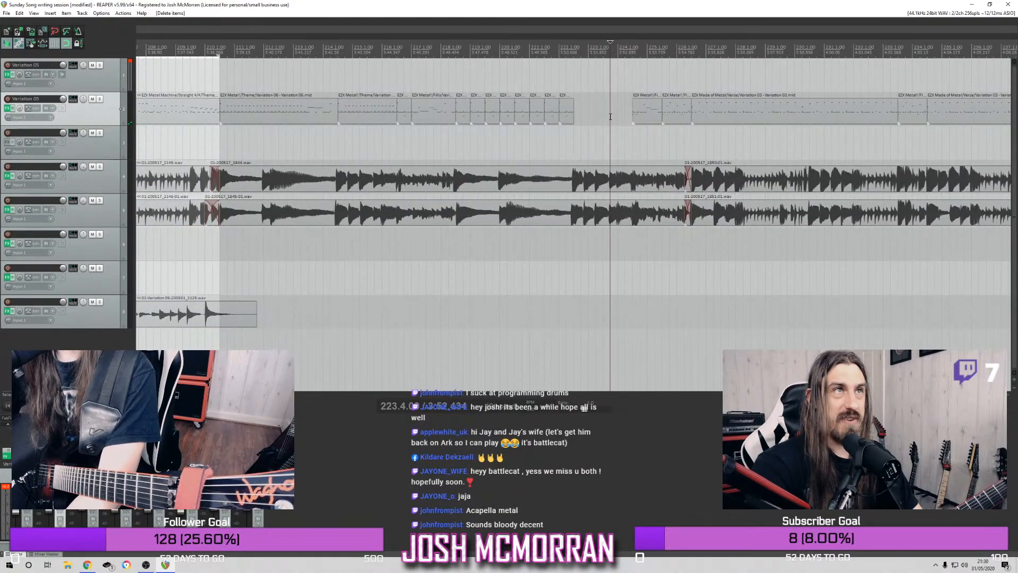
{"action": "left_click_drag", "start_coordinate": [523, 121], "coordinate": [583, 117]}
{"action": "key", "text": "space"}
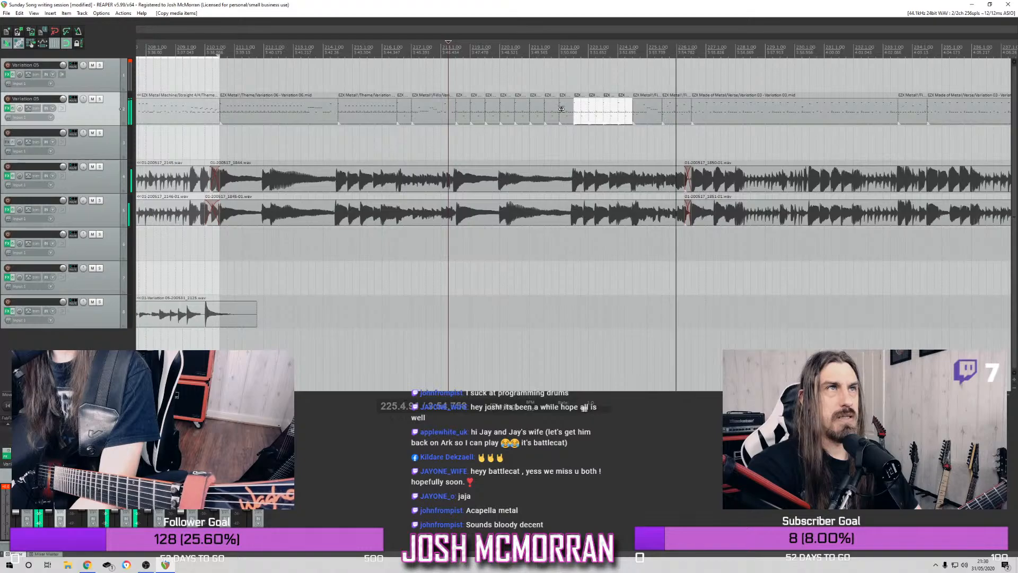
Stop playback and delete the two short drum pieces between about bars 221.3 and 222.3 on track 2
{"action": "key", "text": "space"}
{"action": "left_click_drag", "start_coordinate": [565, 110], "coordinate": [550, 120]}
{"action": "key", "text": "Delete"}
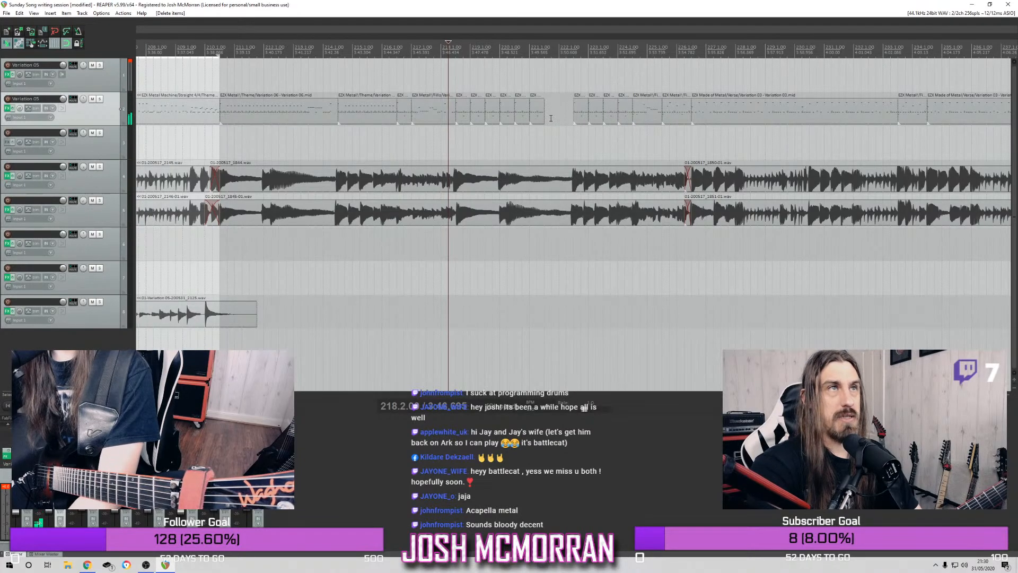
Preview Momentary 245 BPM fills in track 2's Superior Drummer and place Fills 04 in the gap at about bar 221.3
{"action": "left_click", "coordinate": [7, 109]}
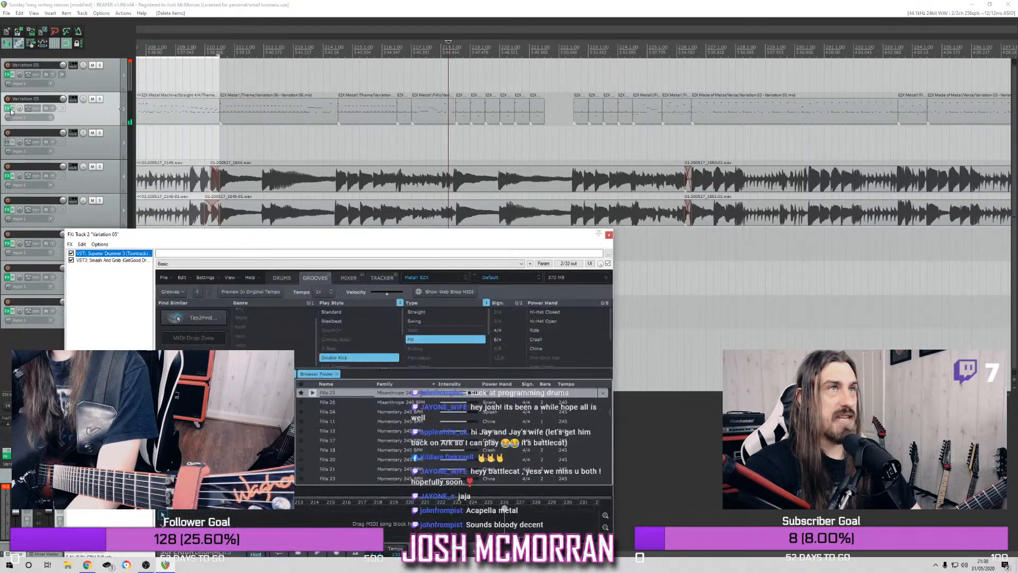
{"action": "left_click", "coordinate": [313, 431]}
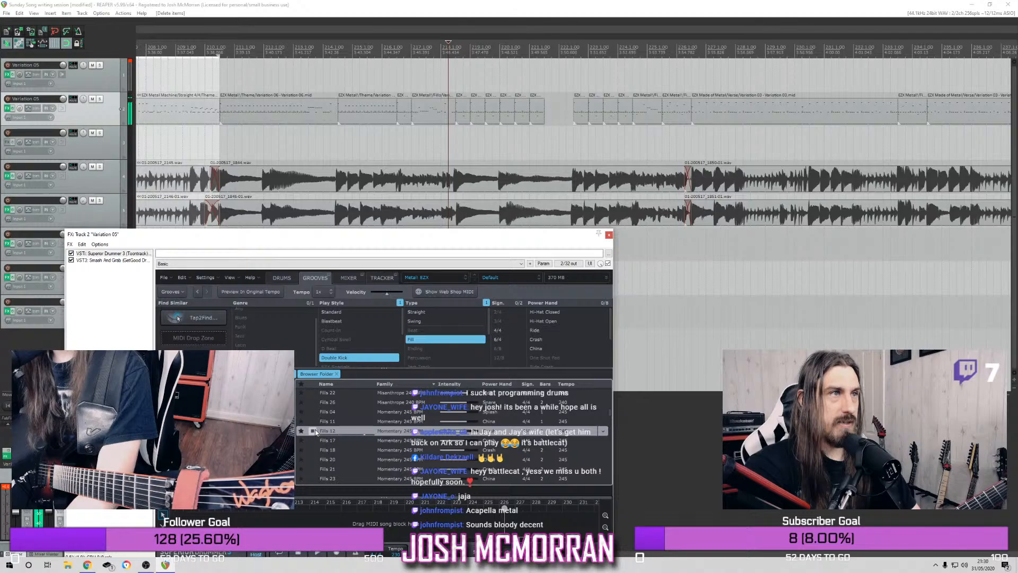
{"action": "left_click", "coordinate": [314, 421]}
{"action": "left_click", "coordinate": [313, 412]}
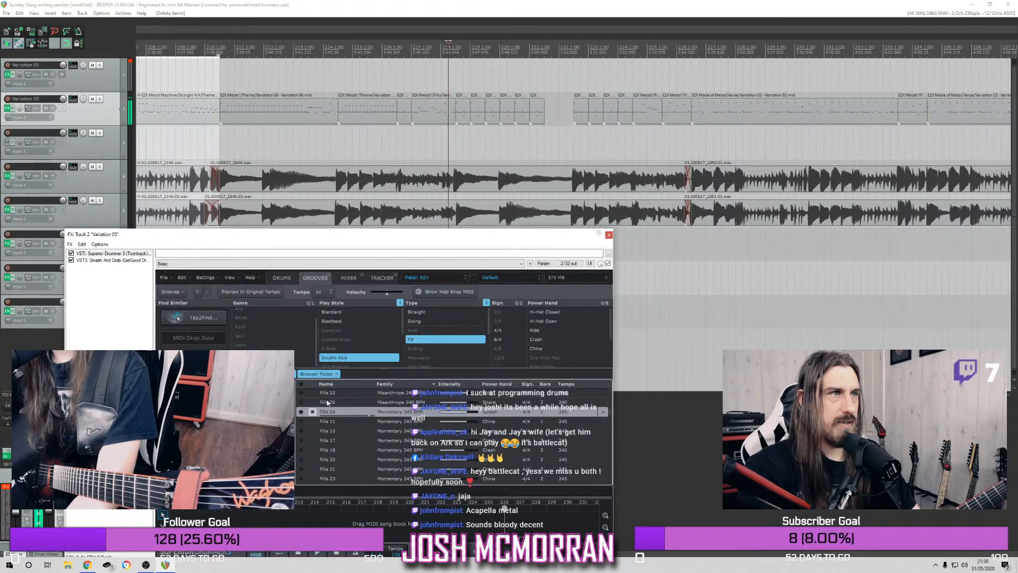
{"action": "left_click_drag", "start_coordinate": [344, 415], "coordinate": [556, 103]}
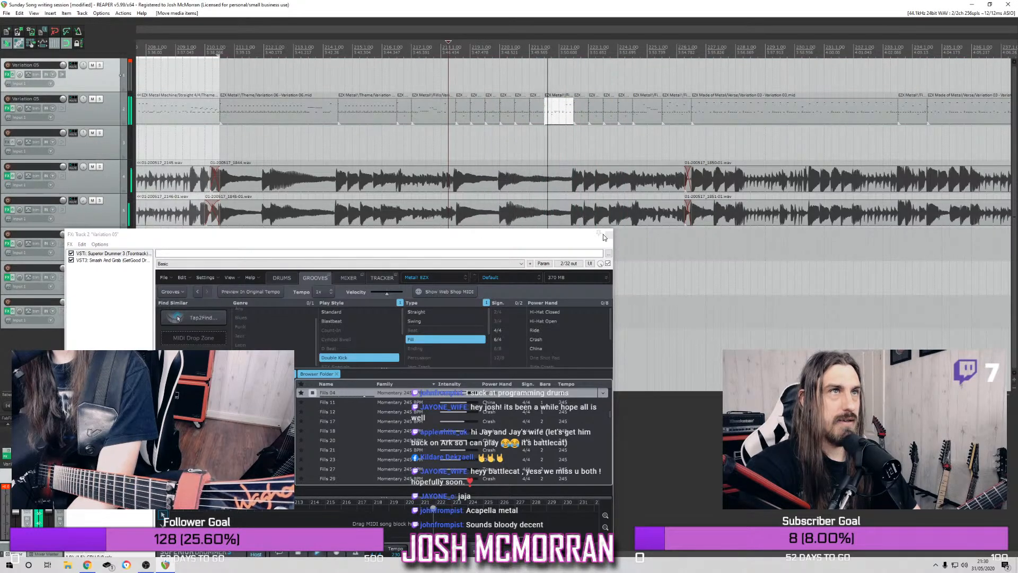
{"action": "left_click", "coordinate": [312, 394]}
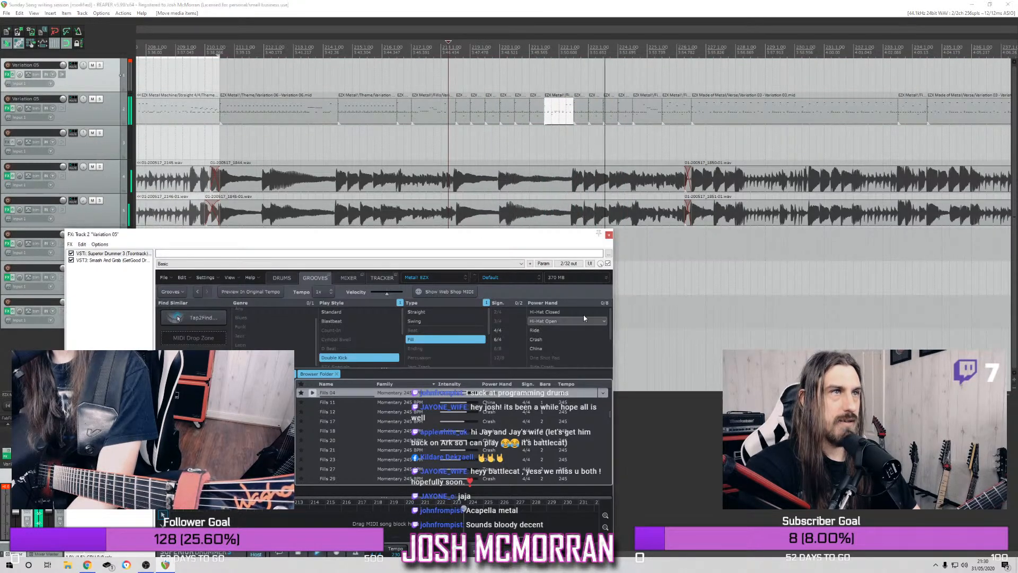
{"action": "left_click", "coordinate": [608, 234]}
Play the drums with the added fill from about bar 218 and on into the ending section
{"action": "key", "text": "space"}
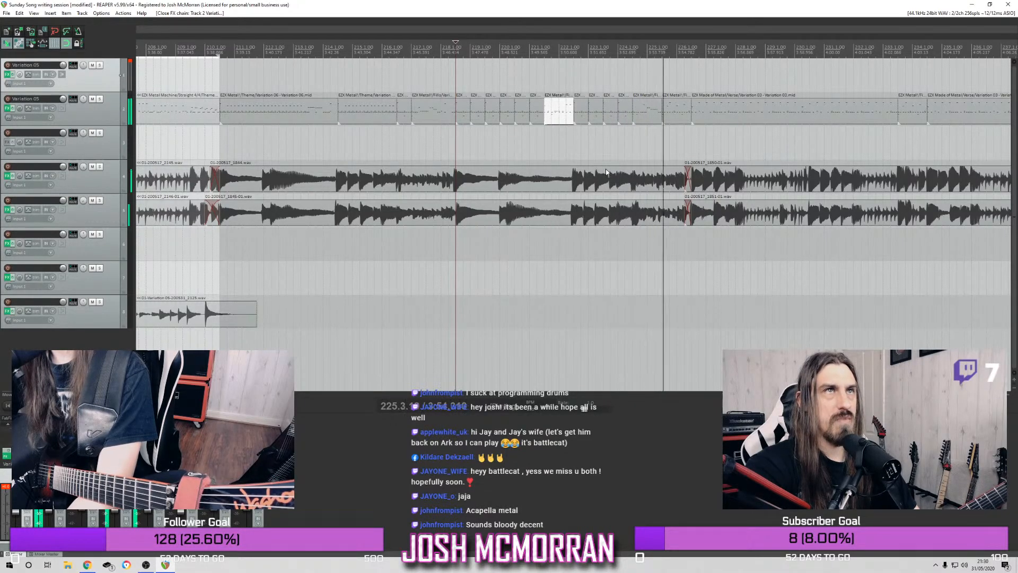
{"action": "scroll", "coordinate": [820, 182], "scroll_direction": "down", "scroll_amount": 3}
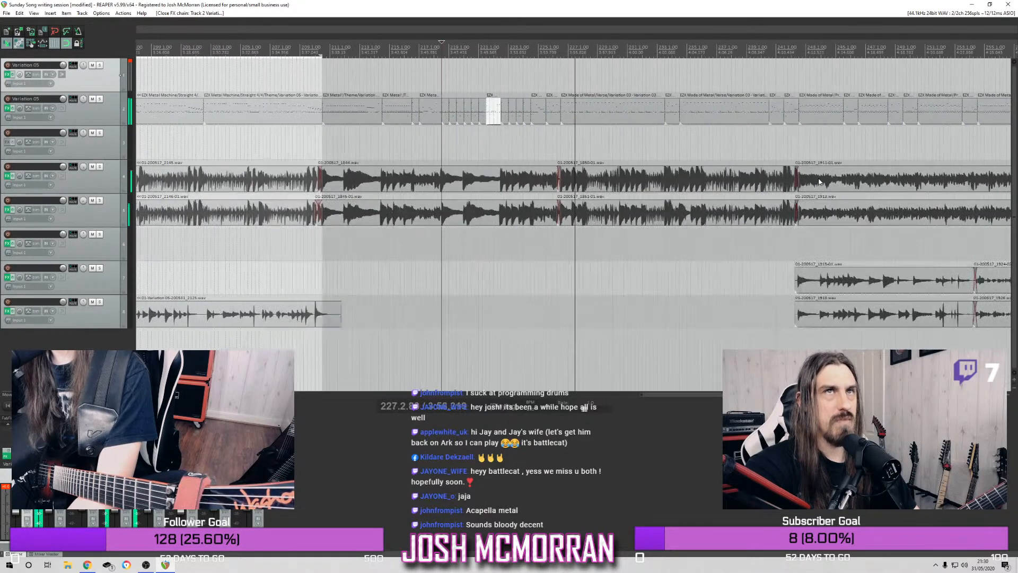
{"action": "scroll", "coordinate": [820, 182], "scroll_direction": "down", "scroll_amount": 2}
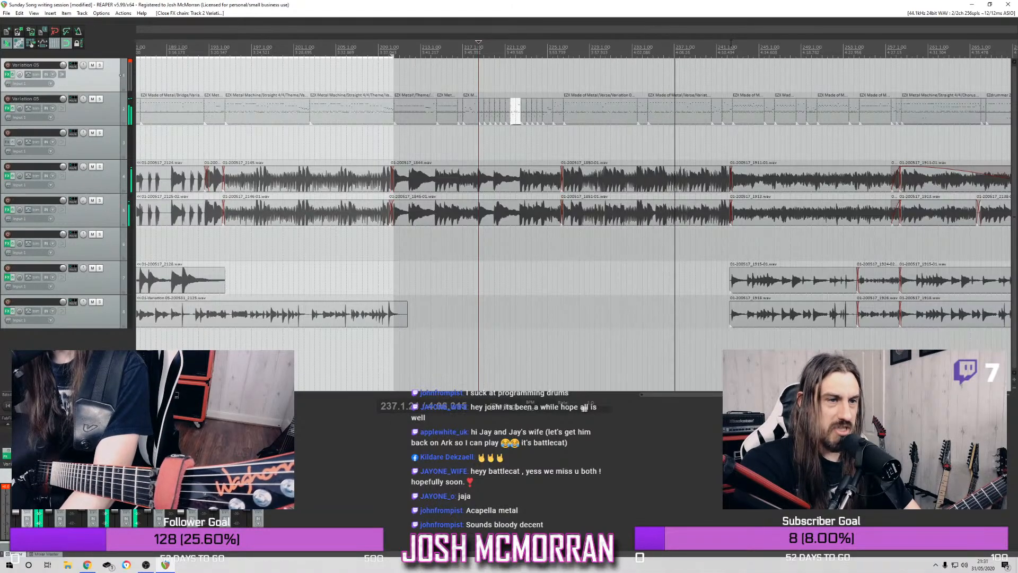
{"action": "scroll", "coordinate": [750, 148], "scroll_direction": "down", "scroll_amount": 1}
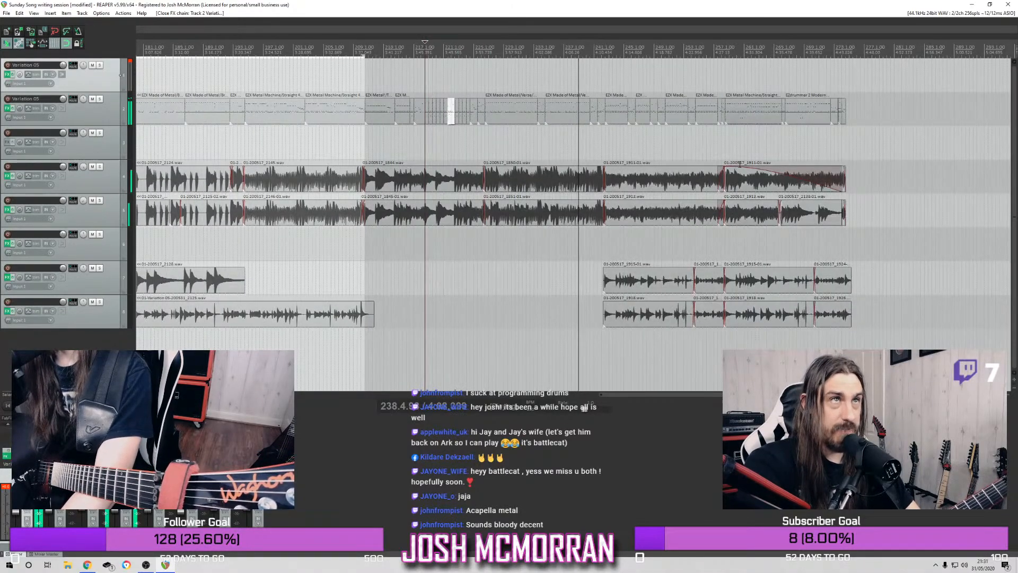
{"action": "scroll", "coordinate": [740, 164], "scroll_direction": "up", "scroll_amount": 1}
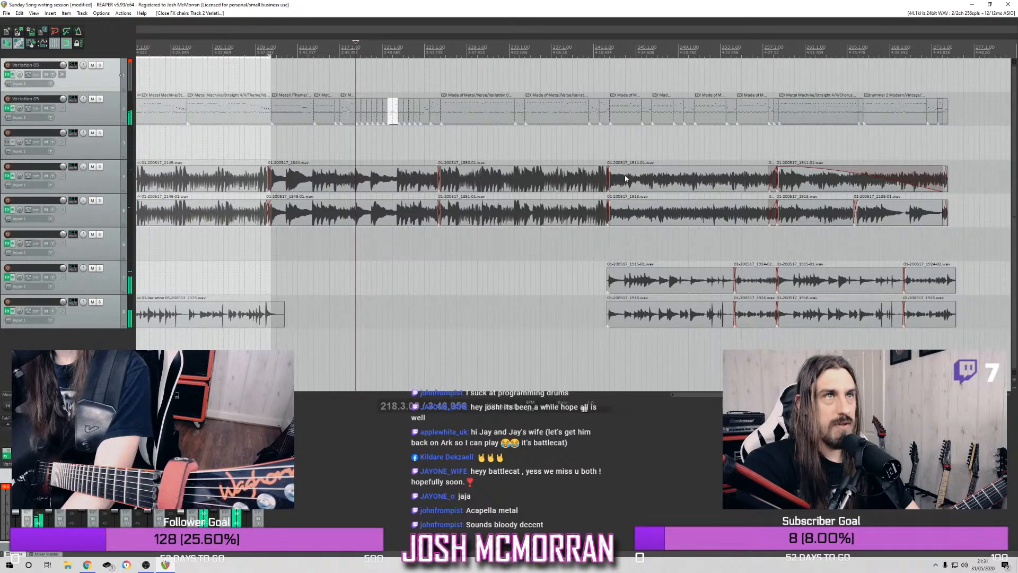
{"action": "scroll", "coordinate": [625, 179], "scroll_direction": "up", "scroll_amount": 1}
{"action": "scroll", "coordinate": [624, 178], "scroll_direction": "down", "scroll_amount": 2}
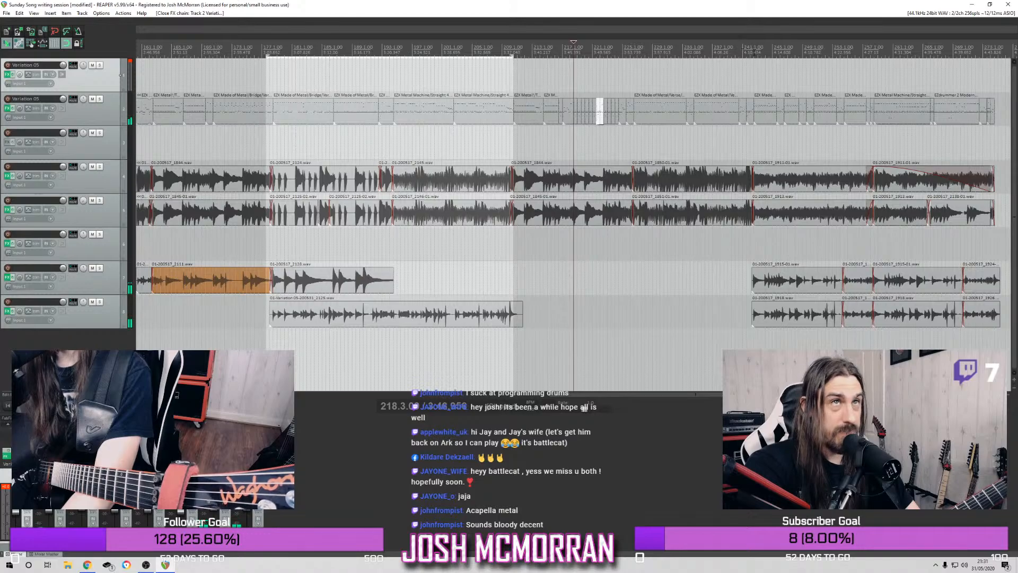
Trim the starts of the pre-chorus drum item and both rhythm guitar items to about bar 244.3, and play from bar 239
{"action": "scroll", "coordinate": [573, 218], "scroll_direction": "up", "scroll_amount": 4}
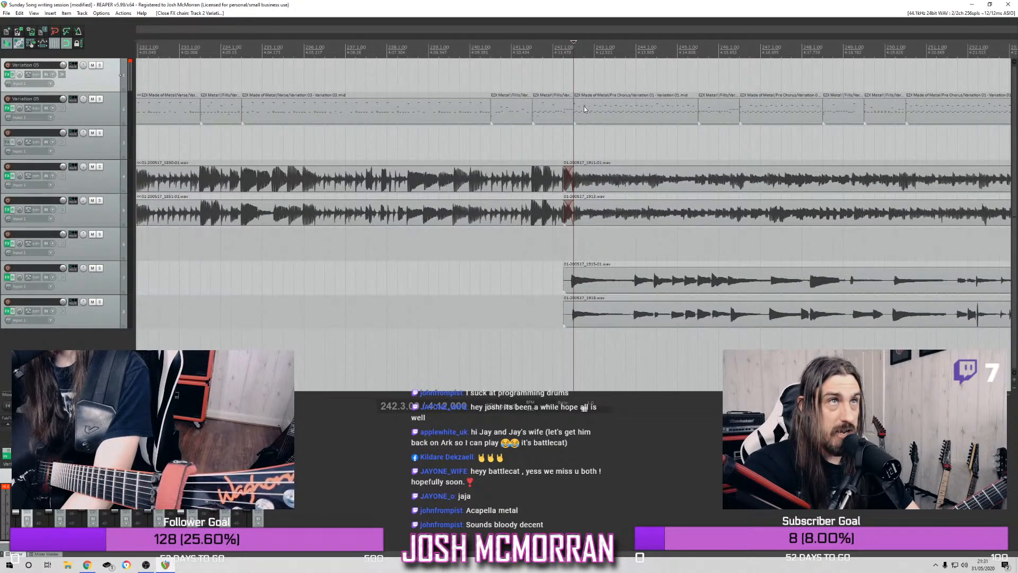
{"action": "left_click_drag", "start_coordinate": [594, 110], "coordinate": [610, 225]}
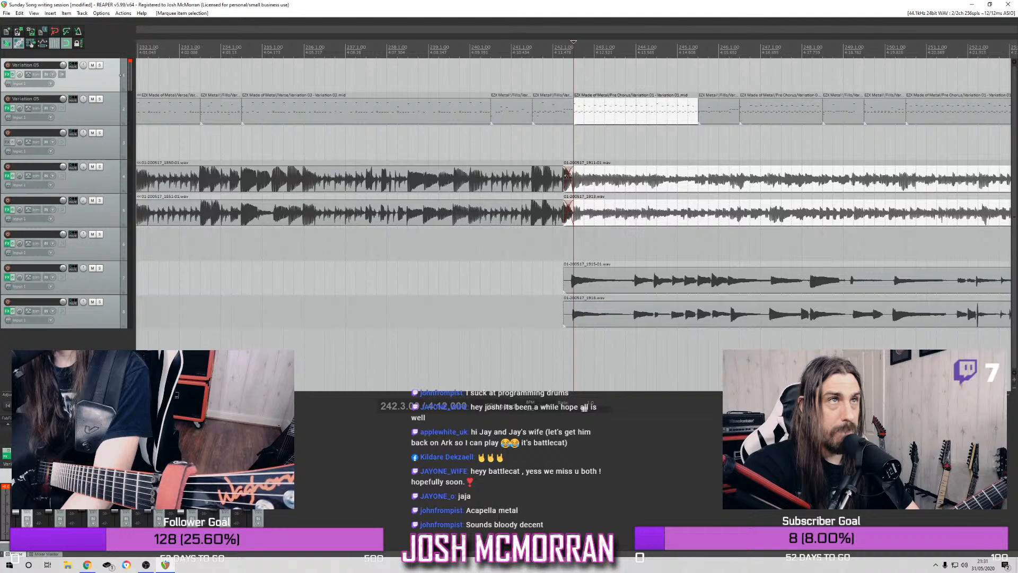
{"action": "left_click_drag", "start_coordinate": [565, 177], "coordinate": [664, 200]}
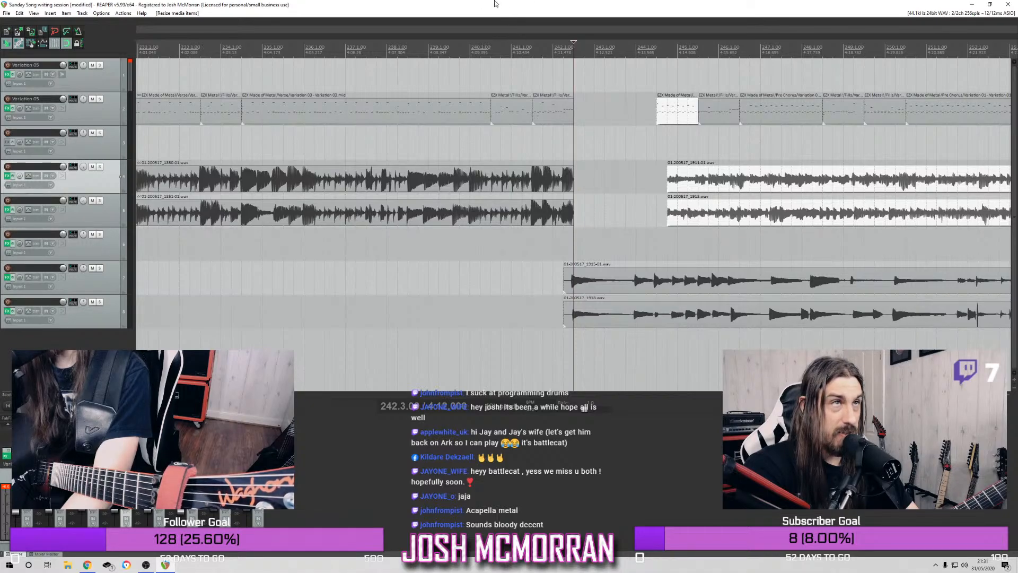
{"action": "left_click", "coordinate": [429, 47]}
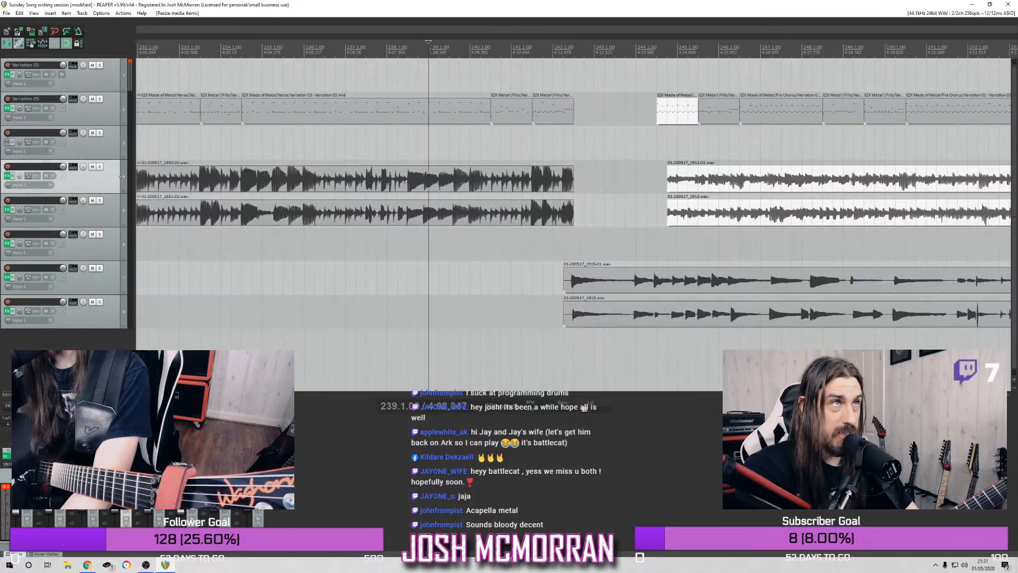
{"action": "key", "text": "space"}
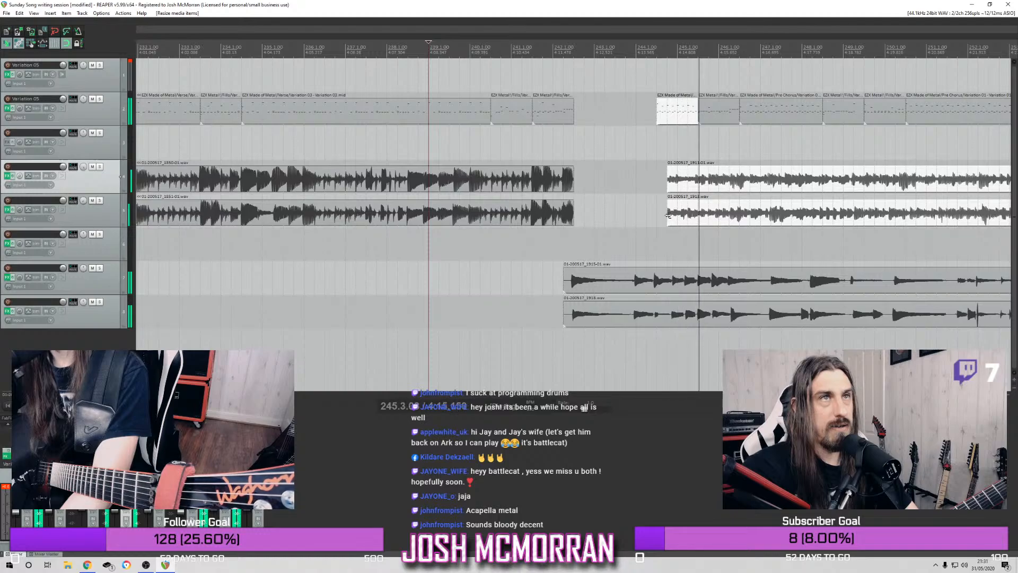
Extend the starts of the trimmed items back until the rhythm guitars begin at bar 244.1, replaying the transition to check it
{"action": "key", "text": "space"}
{"action": "left_click_drag", "start_coordinate": [671, 216], "coordinate": [661, 218]}
{"action": "key", "text": "space"}
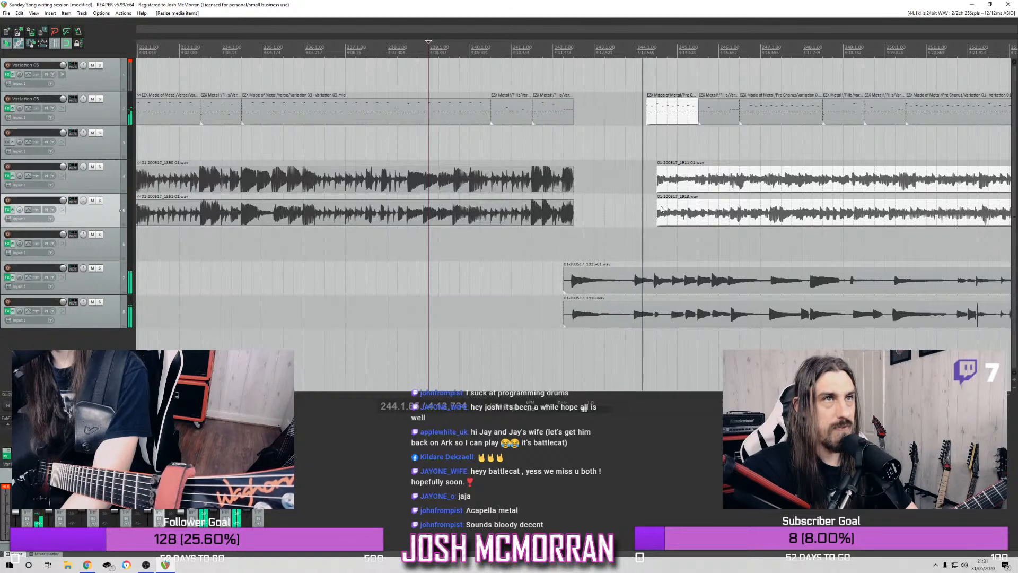
{"action": "left_click_drag", "start_coordinate": [662, 218], "coordinate": [644, 218]}
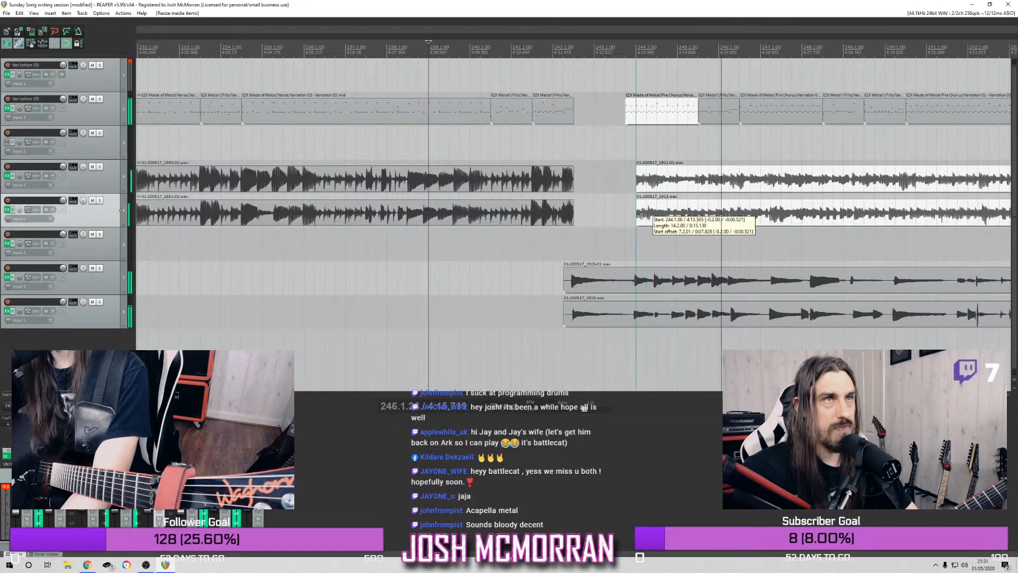
{"action": "key", "text": "space"}
{"action": "key", "text": "space"}
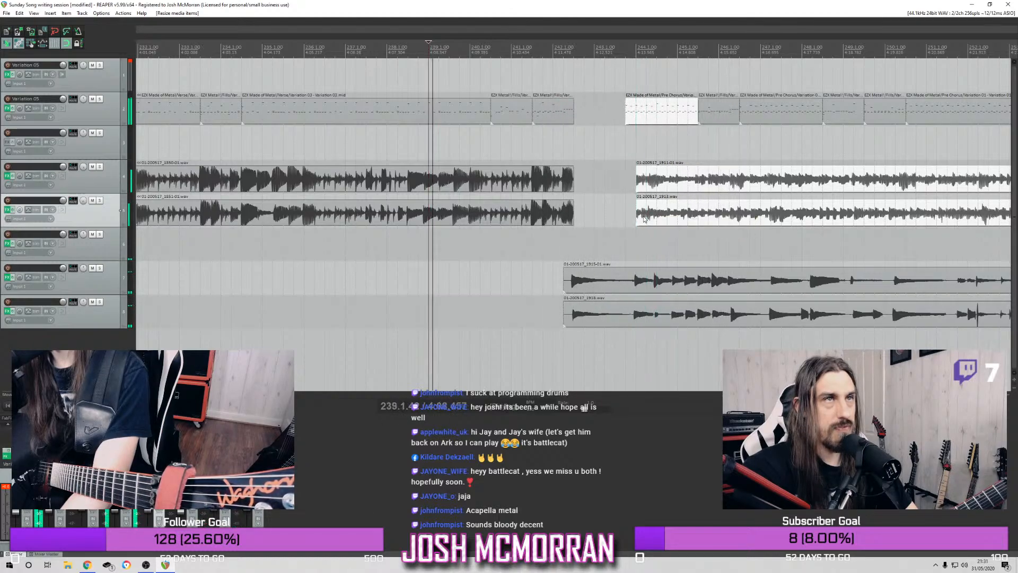
Extend both rhythm guitar items back to about bar 243.4, add a short fade-in to them, and play from about bar 242
{"action": "left_click", "coordinate": [637, 170]}
{"action": "left_click_drag", "start_coordinate": [634, 168], "coordinate": [646, 205]}
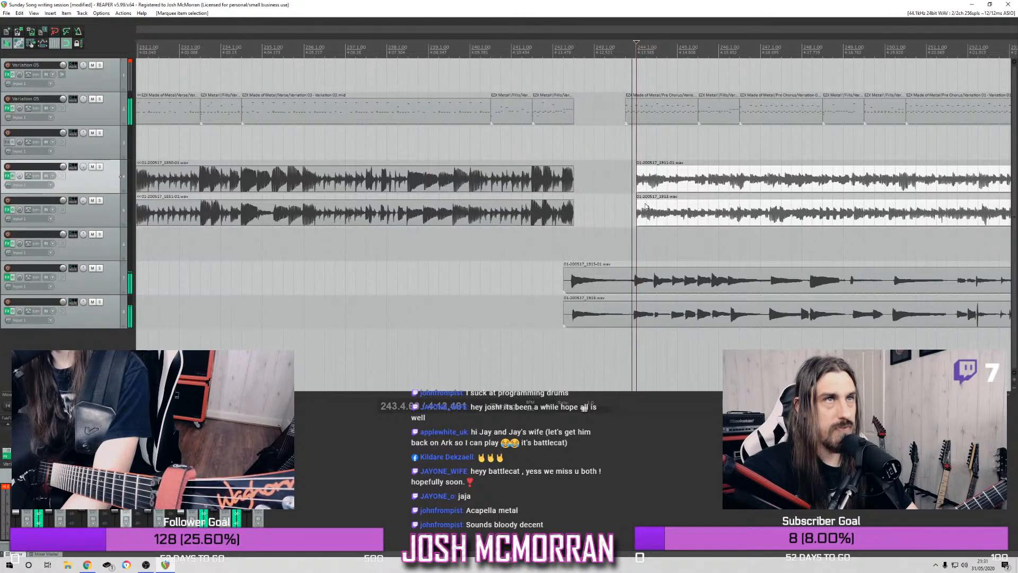
{"action": "key", "text": "space"}
{"action": "mouse_move", "coordinate": [637, 183]}
{"action": "left_mouse_down"}
{"action": "mouse_move", "coordinate": [615, 185]}
{"action": "mouse_move", "coordinate": [630, 189]}
{"action": "mouse_move", "coordinate": [642, 170]}
{"action": "left_mouse_up"}
{"action": "key", "text": "space"}
{"action": "left_click", "coordinate": [542, 51]}
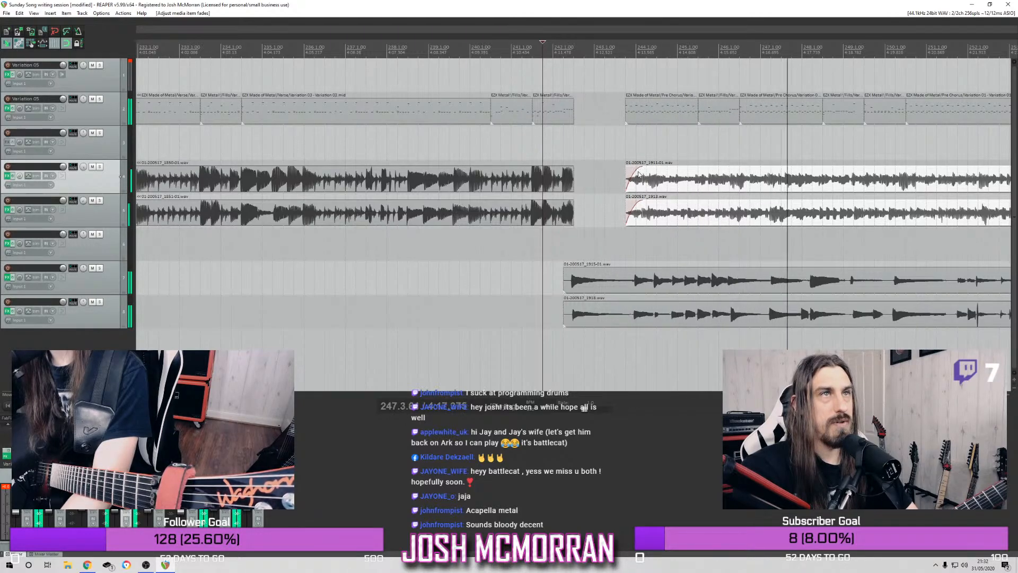
Replay the transition, then extend both rhythm guitar items back to about bar 242.2 and the pre-chorus drum item back to about bar 242.3
{"action": "key", "text": "space"}
{"action": "key", "text": "space"}
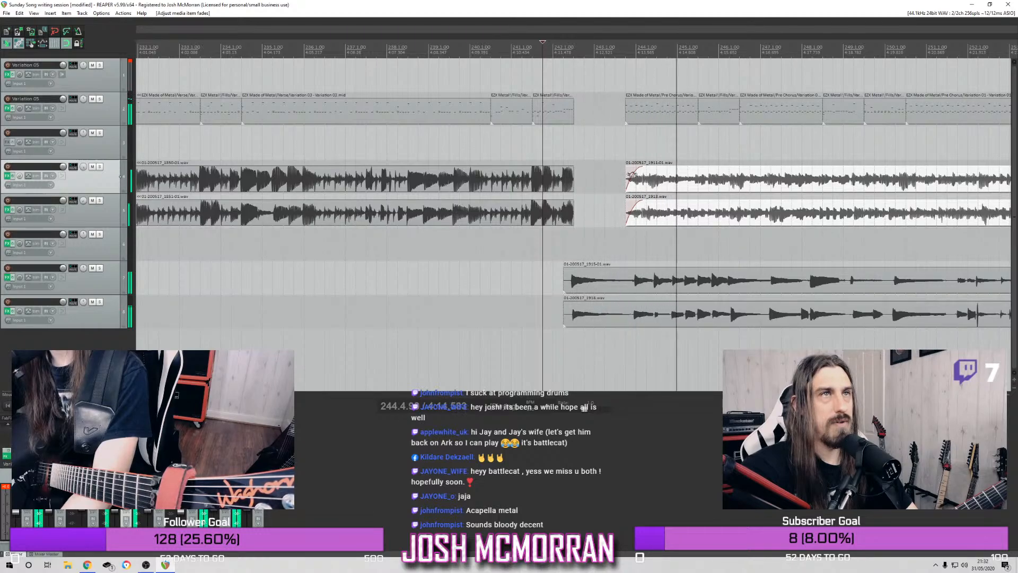
{"action": "key", "text": "space"}
{"action": "left_click_drag", "start_coordinate": [627, 174], "coordinate": [563, 182]}
{"action": "left_click_drag", "start_coordinate": [624, 115], "coordinate": [578, 125]}
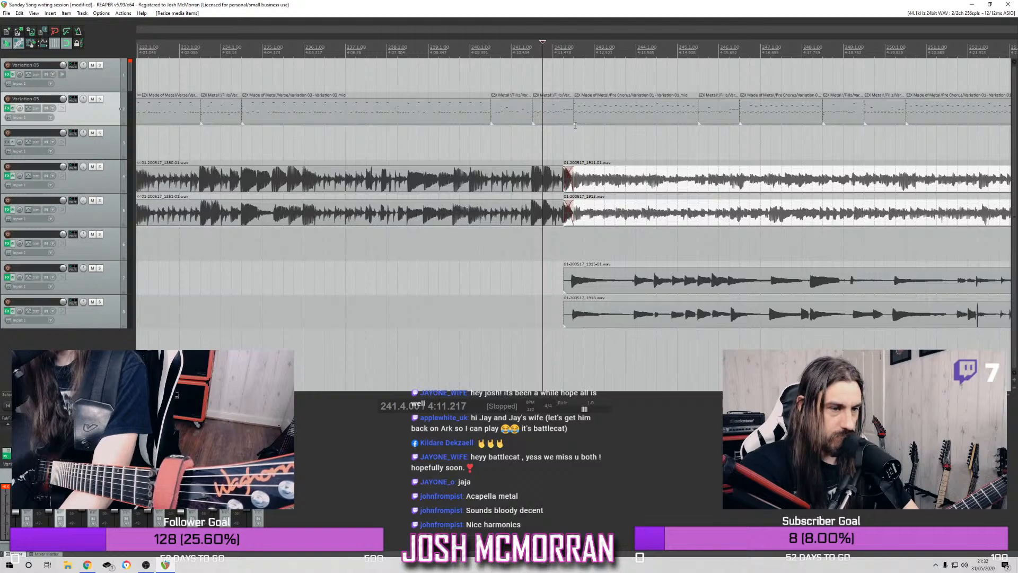
{"action": "scroll", "coordinate": [697, 191], "scroll_direction": "left", "scroll_amount": 2}
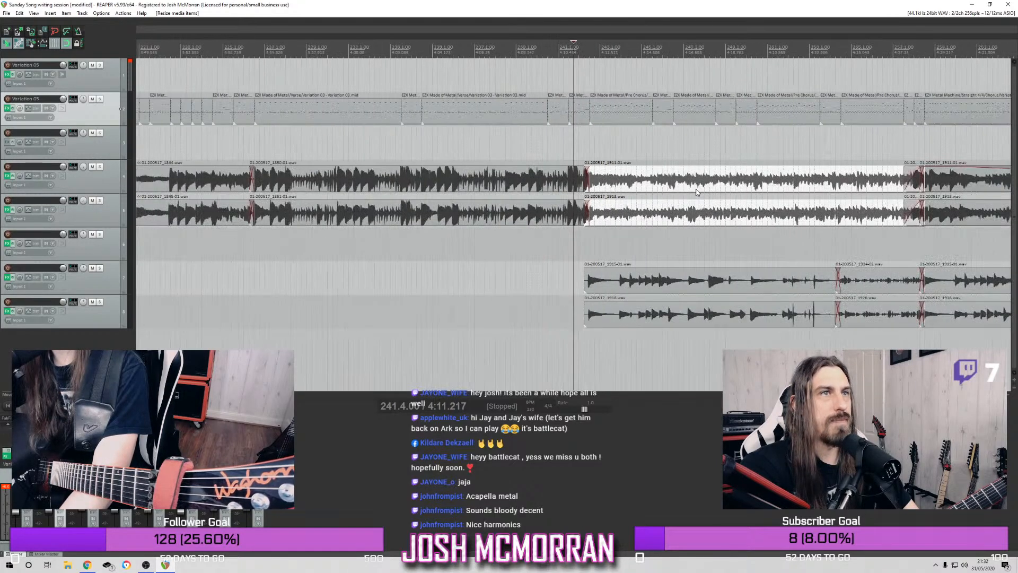
Solo the two lead guitar tracks, 7 and 8, and listen to them from bar 241.4 to about bar 258
{"action": "left_click", "coordinate": [100, 276]}
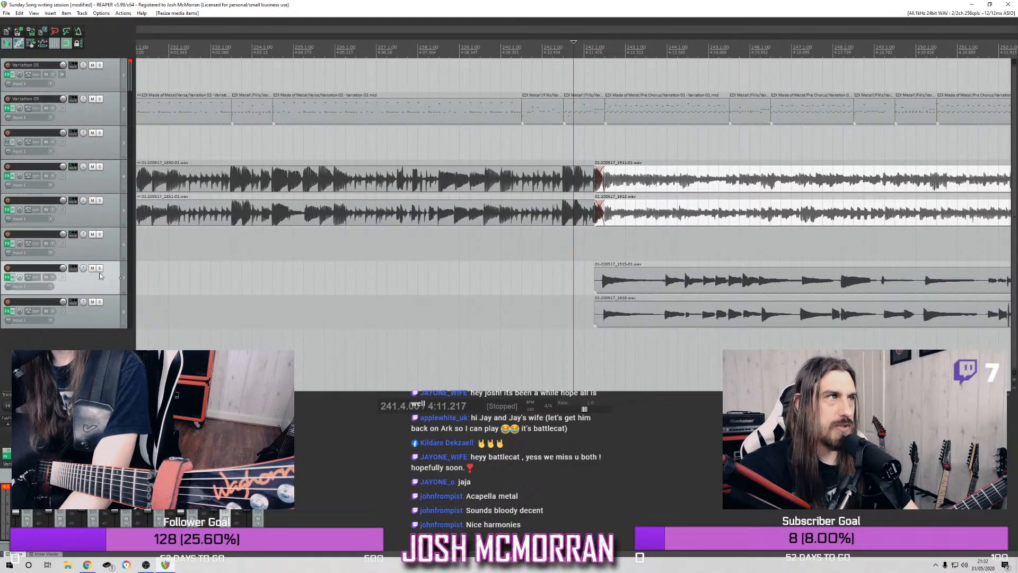
{"action": "left_click", "coordinate": [100, 269]}
{"action": "left_click", "coordinate": [100, 302]}
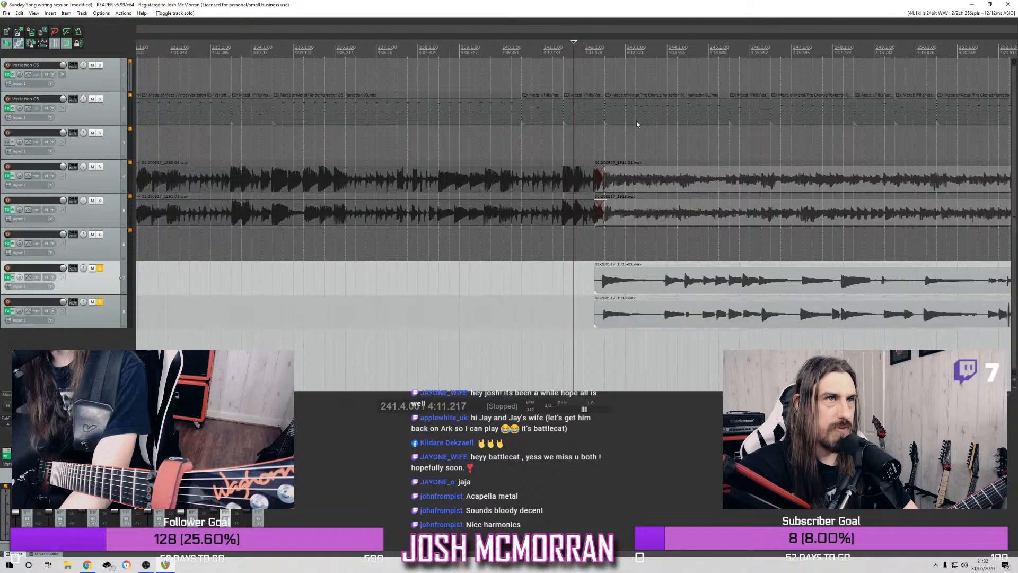
{"action": "key", "text": "space"}
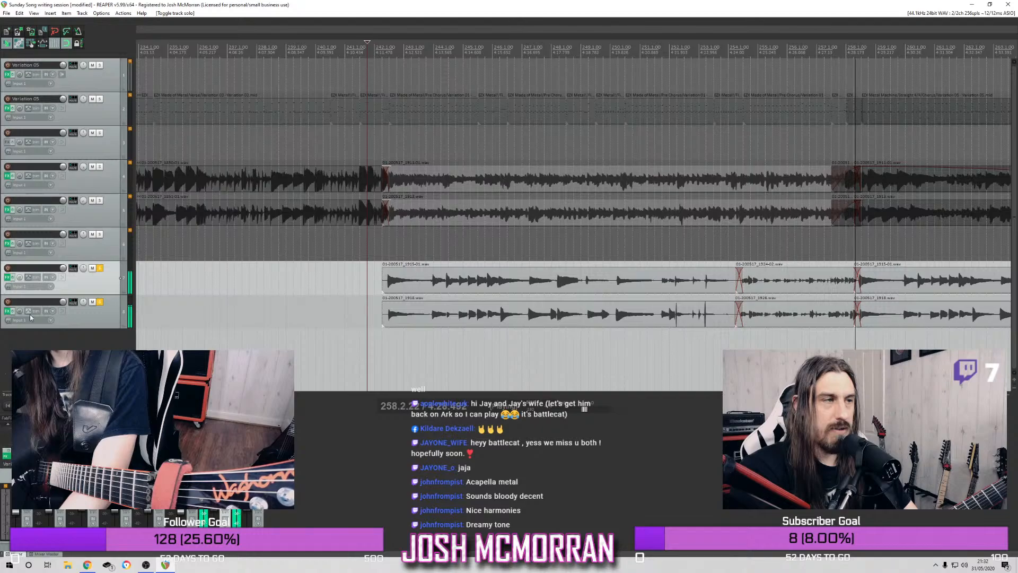
{"action": "key", "text": "space"}
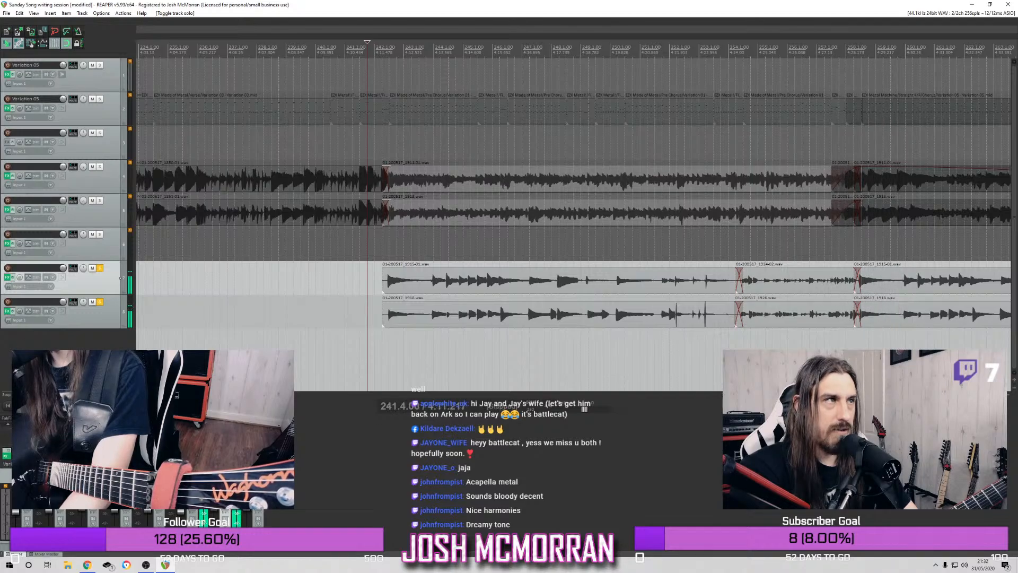
Open track 7's effects chain and look through the Fortin NTS Suite's amp, pedal and cabinet sections
{"action": "left_click", "coordinate": [7, 278]}
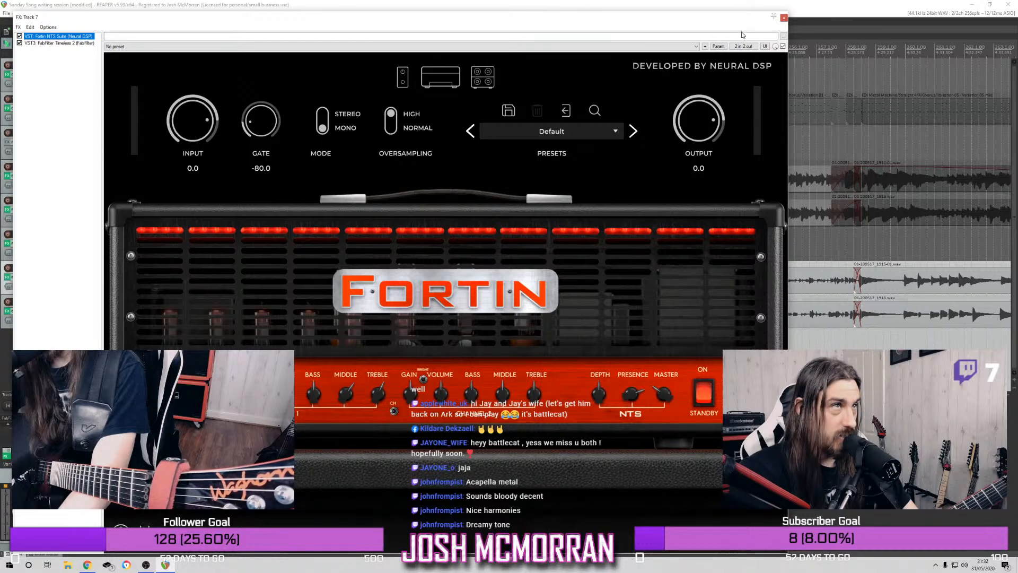
{"action": "left_click_drag", "start_coordinate": [634, 24], "coordinate": [727, 1]}
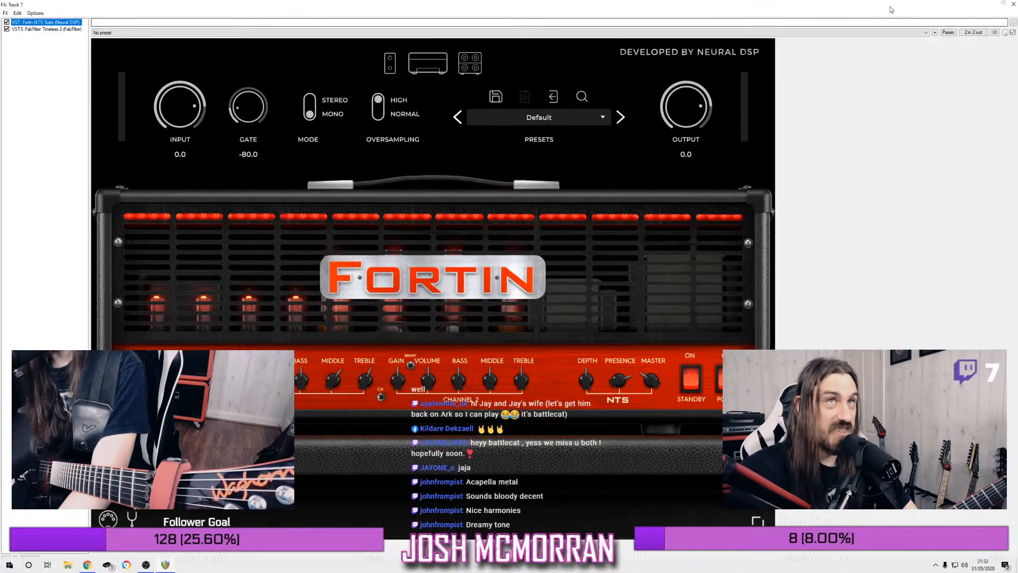
{"action": "left_click_drag", "start_coordinate": [862, 6], "coordinate": [715, 1]}
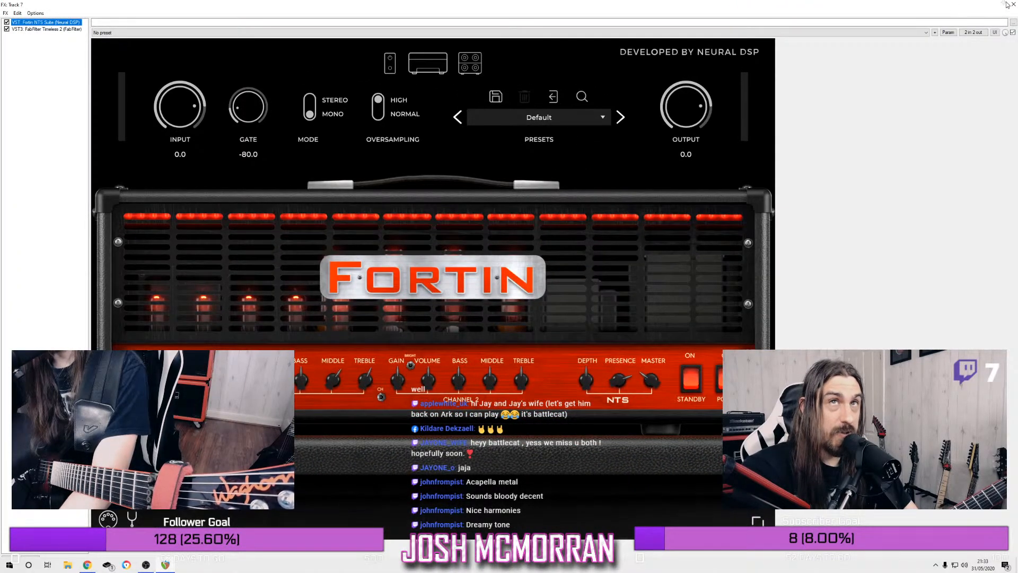
{"action": "left_click", "coordinate": [1012, 5]}
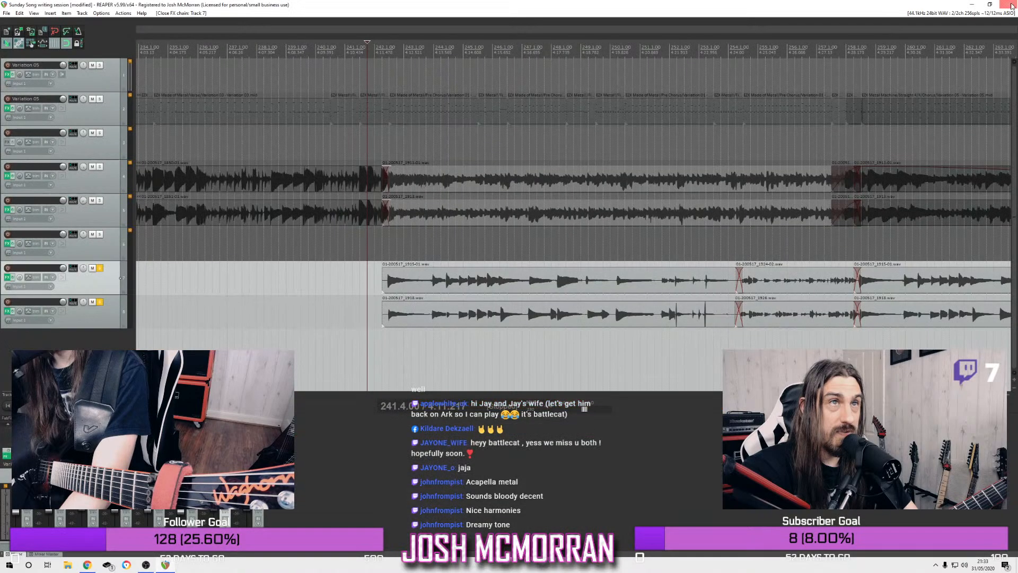
{"action": "left_click", "coordinate": [6, 278]}
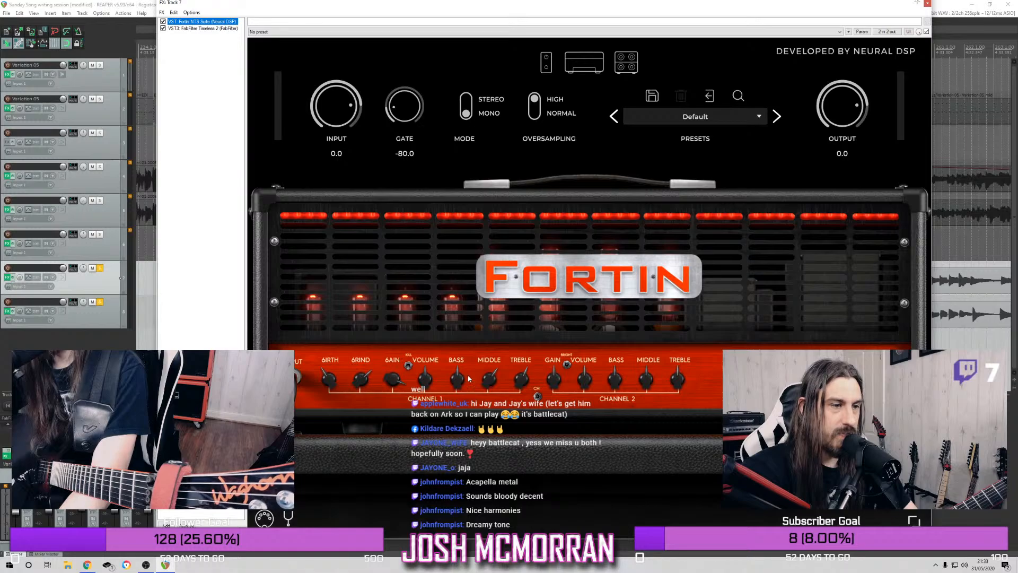
{"action": "left_click", "coordinate": [555, 70]}
{"action": "left_click", "coordinate": [554, 69]}
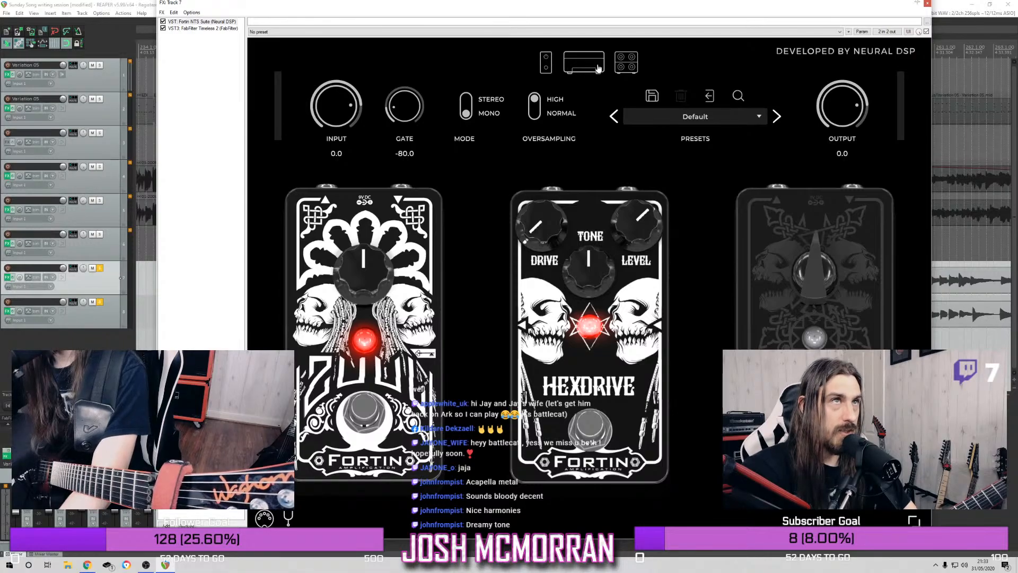
{"action": "left_click", "coordinate": [622, 67]}
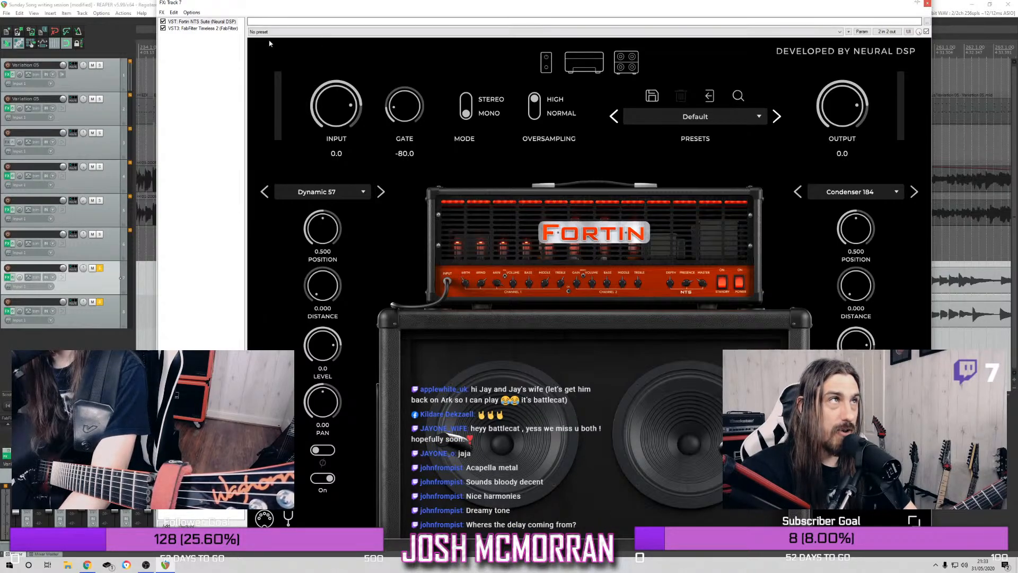
Show the FabFilter Timeless 2 delay on track 7 and view its settings and interface size options
{"action": "left_click", "coordinate": [197, 29]}
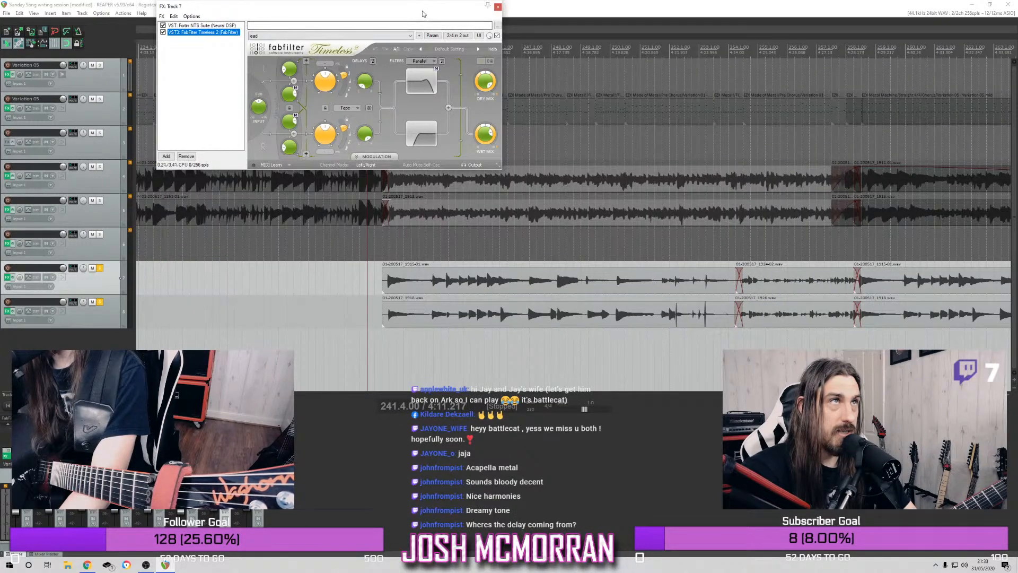
{"action": "left_click_drag", "start_coordinate": [422, 9], "coordinate": [441, 29]}
{"action": "left_click", "coordinate": [516, 184]}
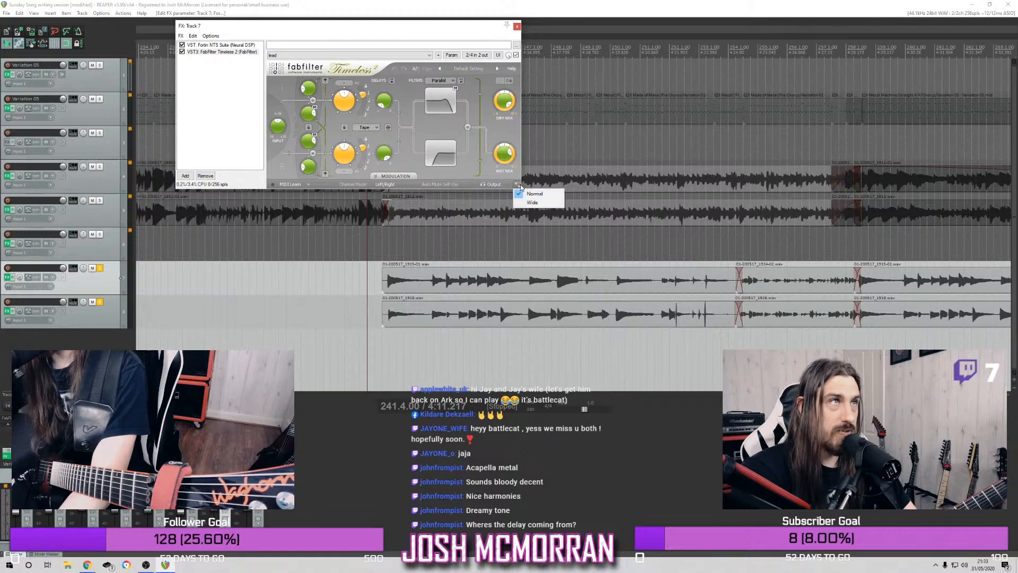
{"action": "left_click", "coordinate": [461, 175]}
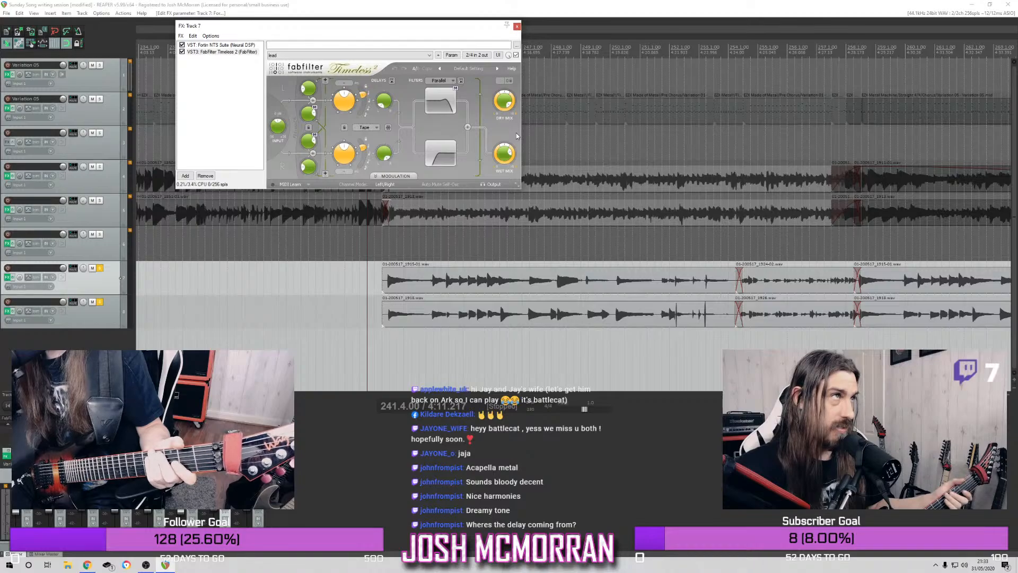
Arm track 1 for recording, unsolo tracks 7 and 8, and close track 7's effects window
{"action": "left_click", "coordinate": [8, 66]}
{"action": "left_click", "coordinate": [99, 268]}
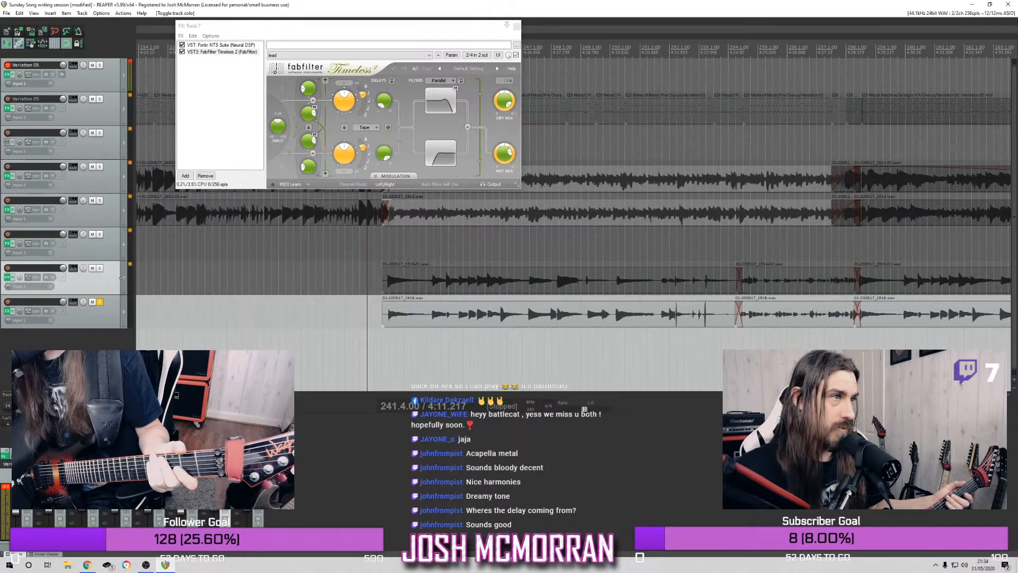
{"action": "left_click", "coordinate": [99, 301]}
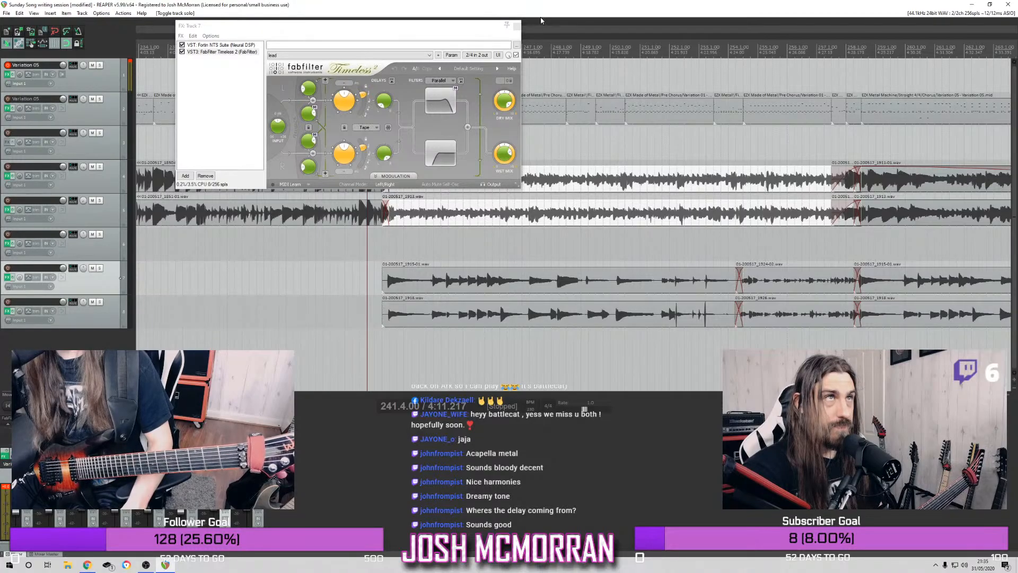
{"action": "left_click", "coordinate": [518, 26]}
Play the song's ending from bar 271.3
{"action": "scroll", "coordinate": [643, 208], "scroll_direction": "down", "scroll_amount": 4}
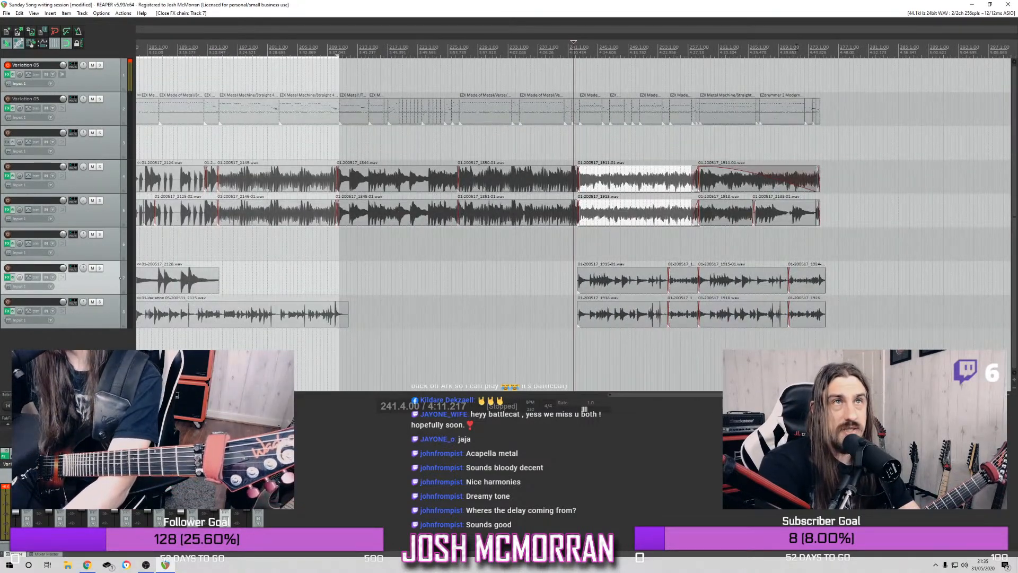
{"action": "left_click", "coordinate": [797, 82]}
{"action": "key", "text": "space"}
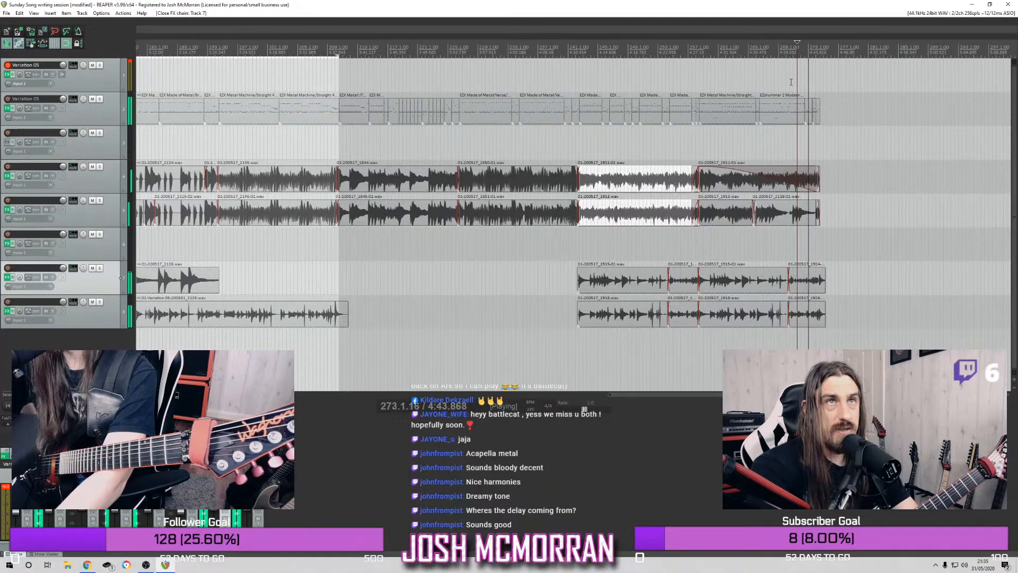
{"action": "key", "text": "space"}
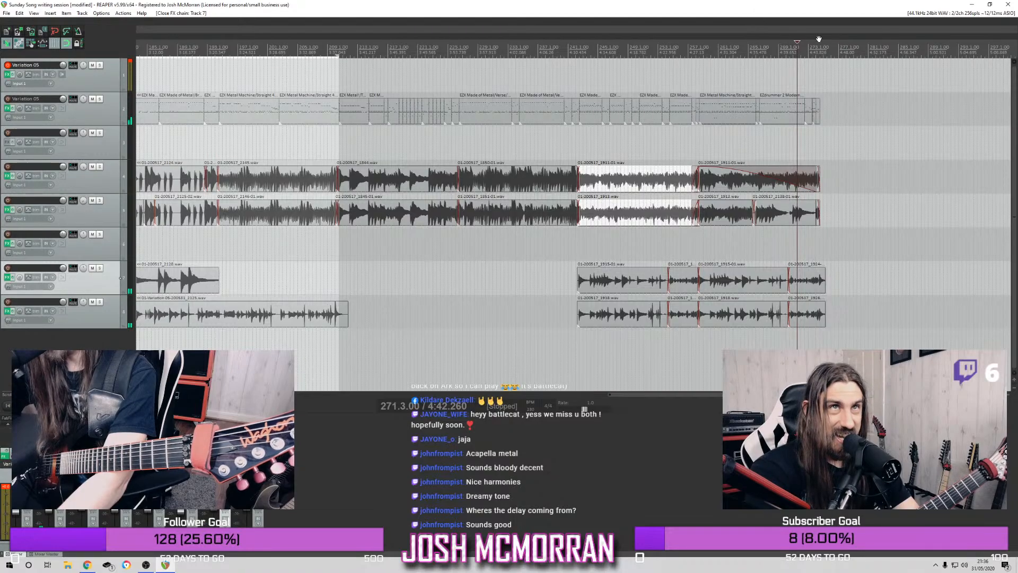
Examine the end of the song and the whole arrangement, placing the edit cursor where the last lead guitar items end at bar 275.2
{"action": "scroll", "coordinate": [765, 45], "scroll_direction": "down", "scroll_amount": 4}
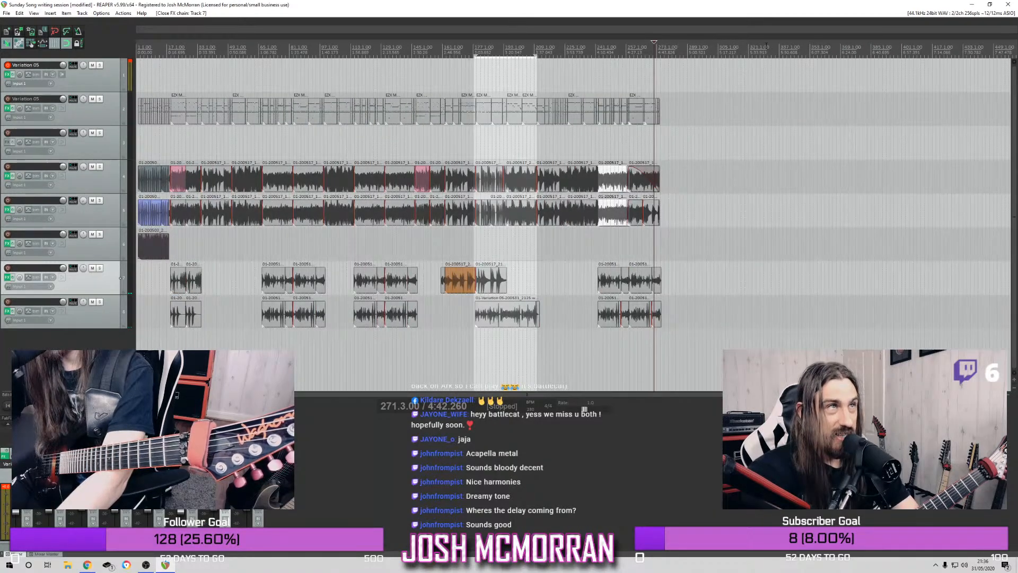
{"action": "scroll", "coordinate": [663, 49], "scroll_direction": "up", "scroll_amount": 5}
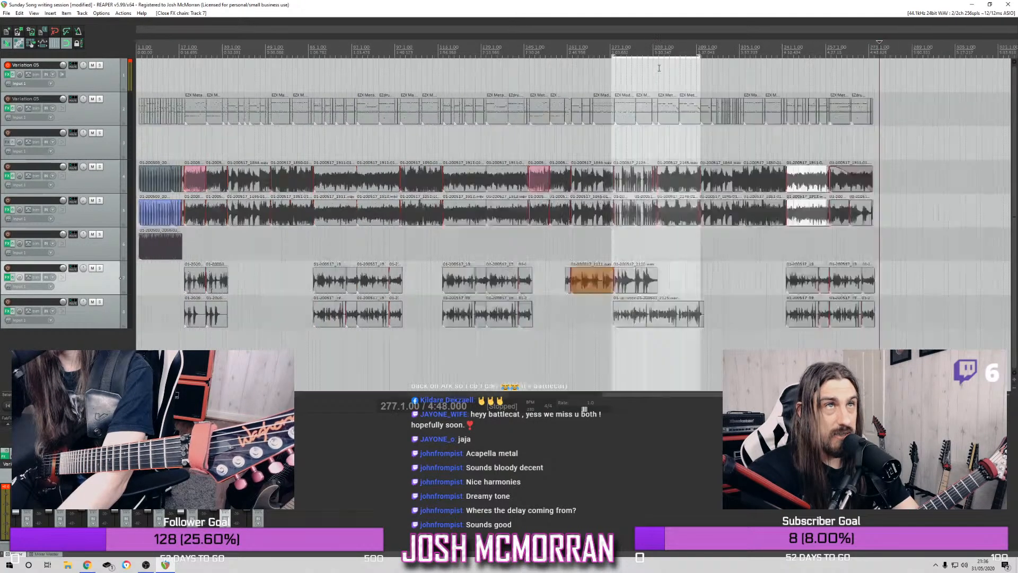
{"action": "scroll", "coordinate": [550, 51], "scroll_direction": "up", "scroll_amount": 6}
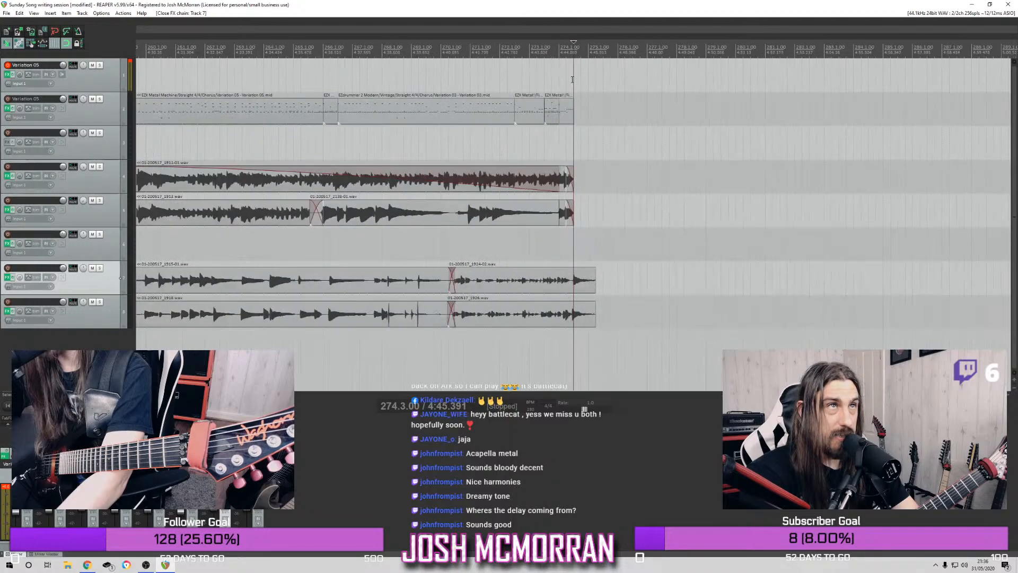
{"action": "scroll", "coordinate": [582, 107], "scroll_direction": "up", "scroll_amount": 2}
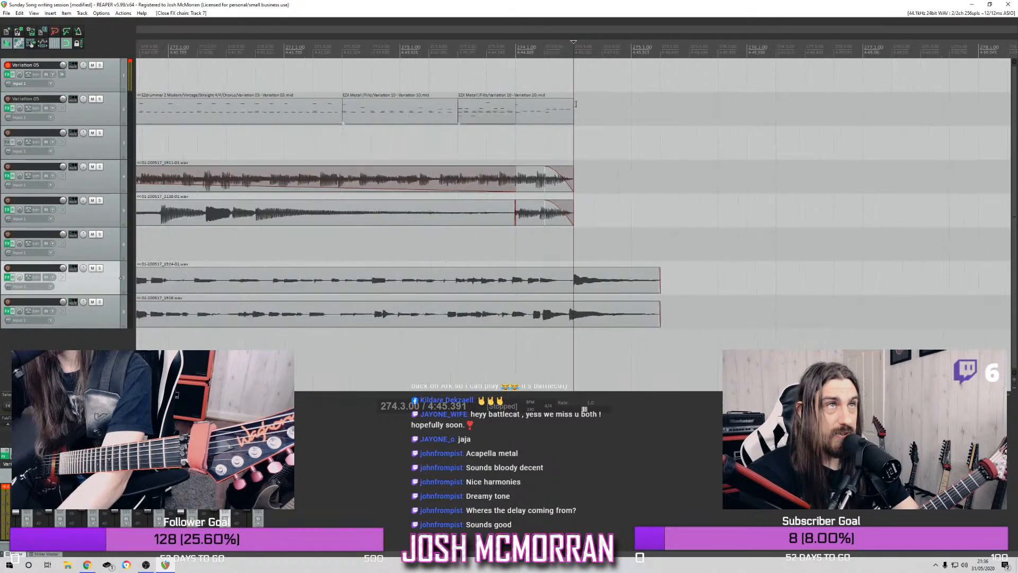
{"action": "left_click", "coordinate": [660, 49]}
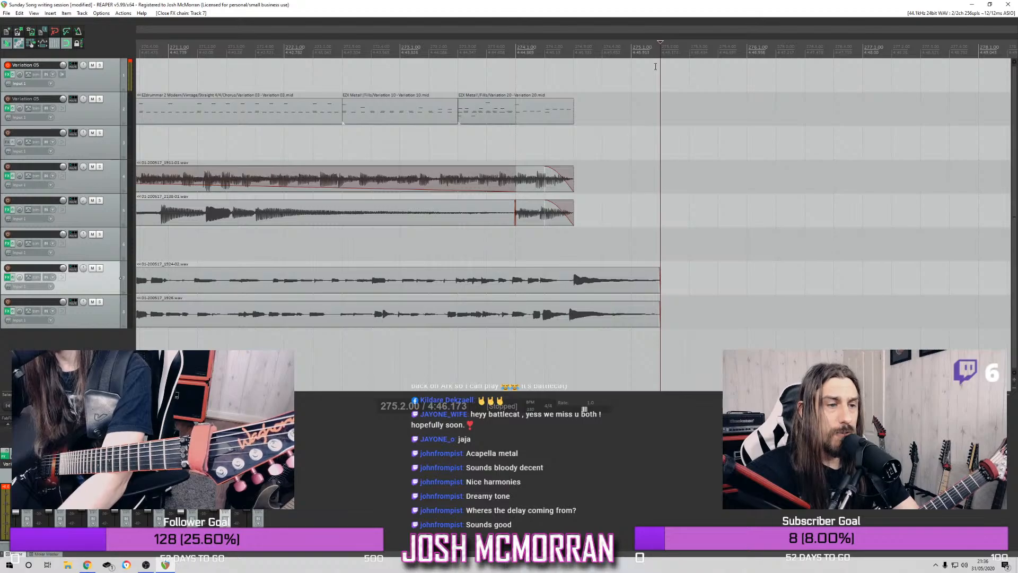
{"action": "scroll", "coordinate": [655, 65], "scroll_direction": "down", "scroll_amount": 10}
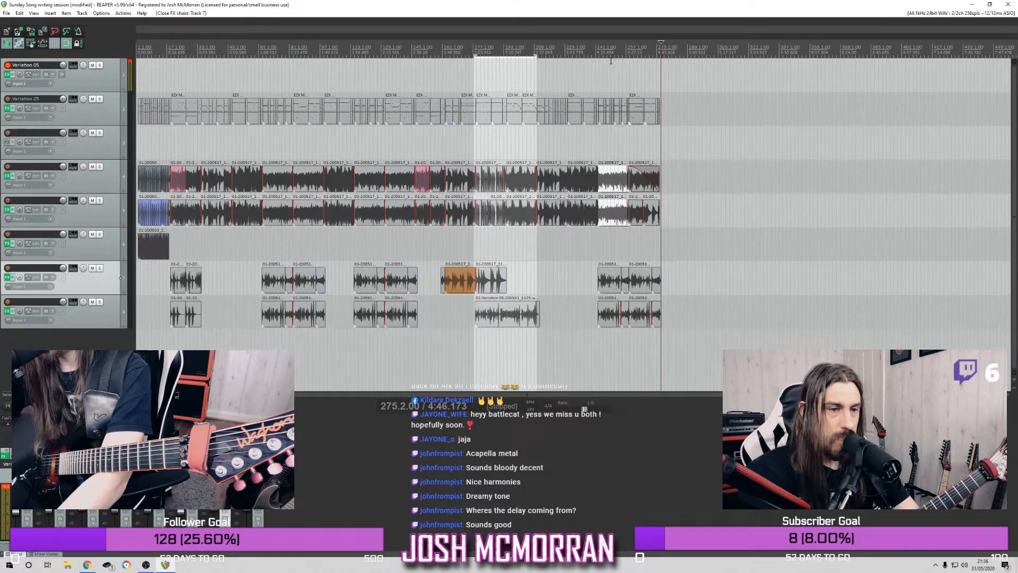
{"action": "scroll", "coordinate": [604, 60], "scroll_direction": "down", "scroll_amount": 4}
{"action": "scroll", "coordinate": [592, 60], "scroll_direction": "up", "scroll_amount": 2}
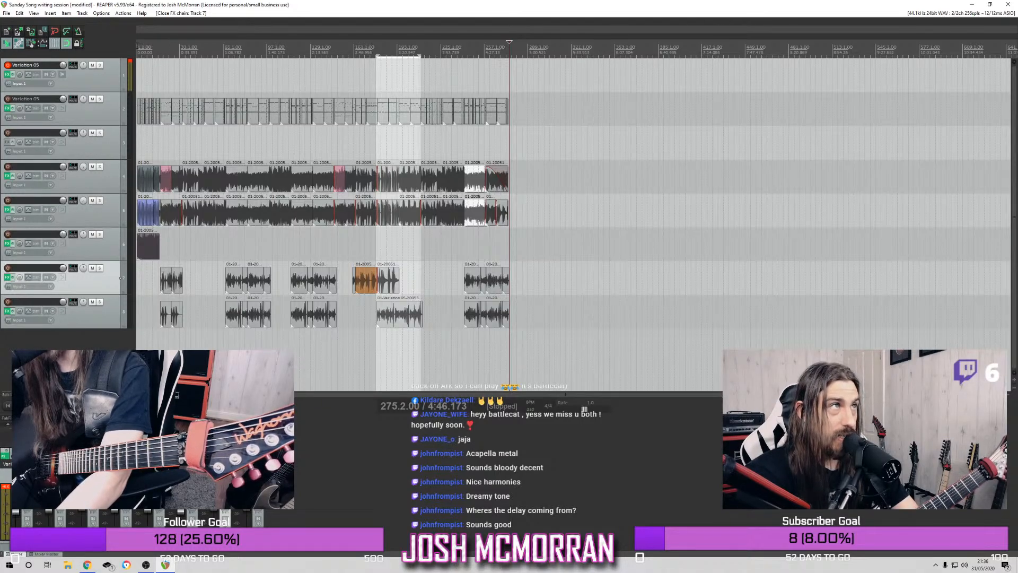
Return to the start of the project and play the whole song from bar 1
{"action": "key", "text": "Home"}
{"action": "scroll", "coordinate": [165, 79], "scroll_direction": "up", "scroll_amount": 4}
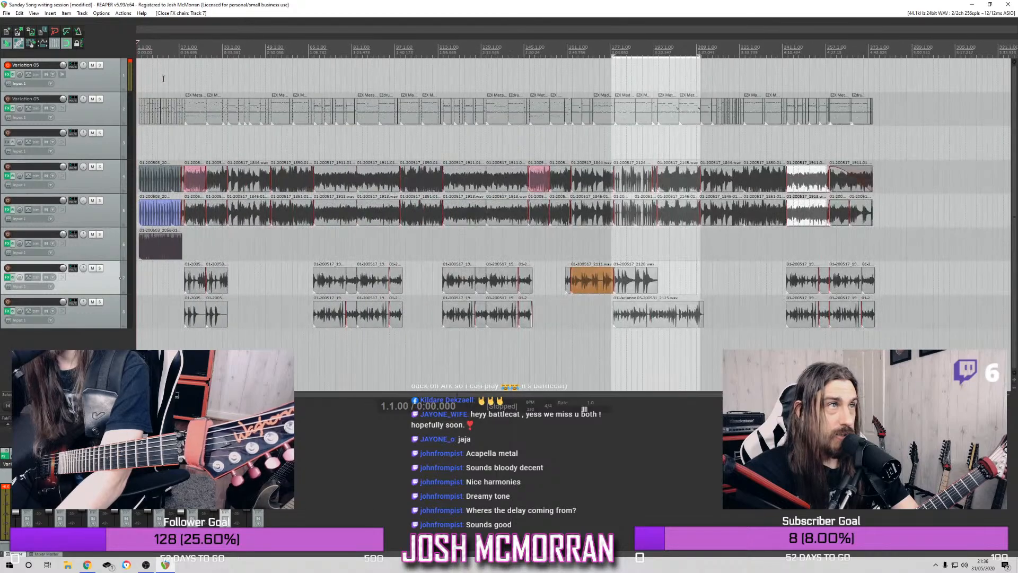
{"action": "scroll", "coordinate": [170, 83], "scroll_direction": "up", "scroll_amount": 1}
{"action": "scroll", "coordinate": [170, 83], "scroll_direction": "down", "scroll_amount": 1}
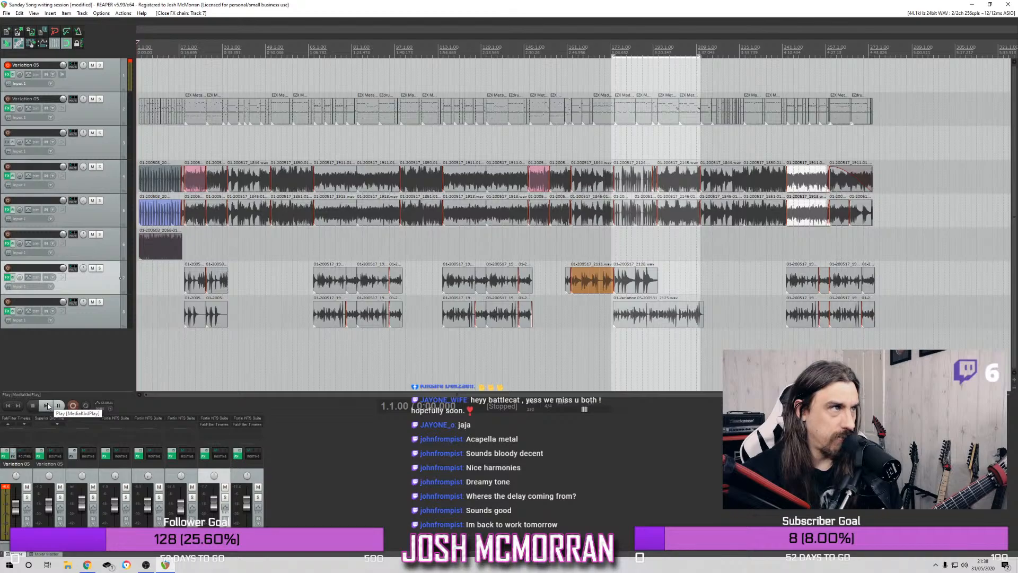
{"action": "left_click", "coordinate": [47, 405]}
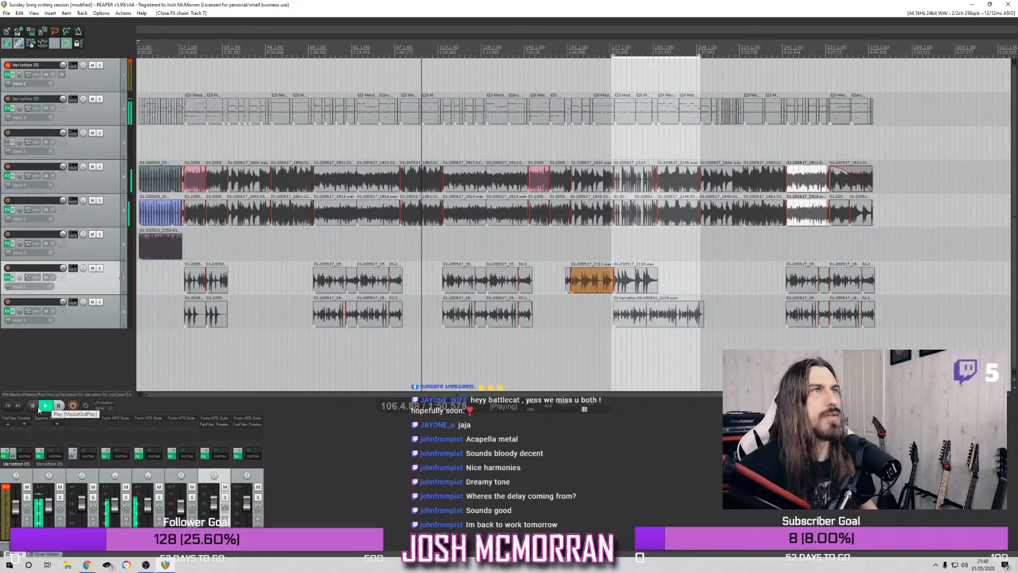
Trim the start of the verse drum item at bar 99.1 to about bar 99.4, and replay the transition from about bar 98.3
{"action": "scroll", "coordinate": [423, 193], "scroll_direction": "up", "scroll_amount": 3}
{"action": "scroll", "coordinate": [423, 193], "scroll_direction": "up", "scroll_amount": 1}
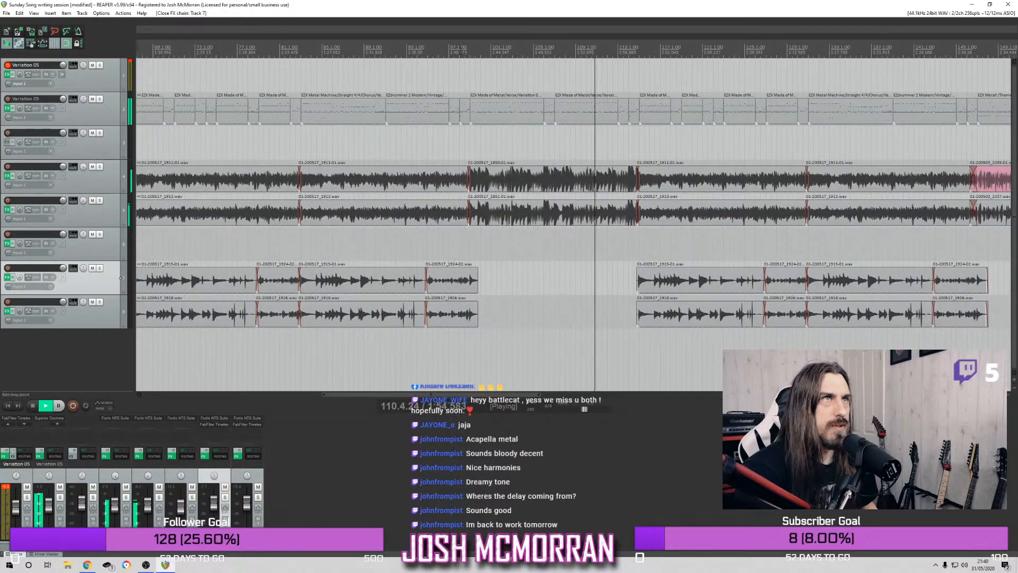
{"action": "left_click", "coordinate": [458, 89]}
{"action": "scroll", "coordinate": [585, 122], "scroll_direction": "up", "scroll_amount": 2}
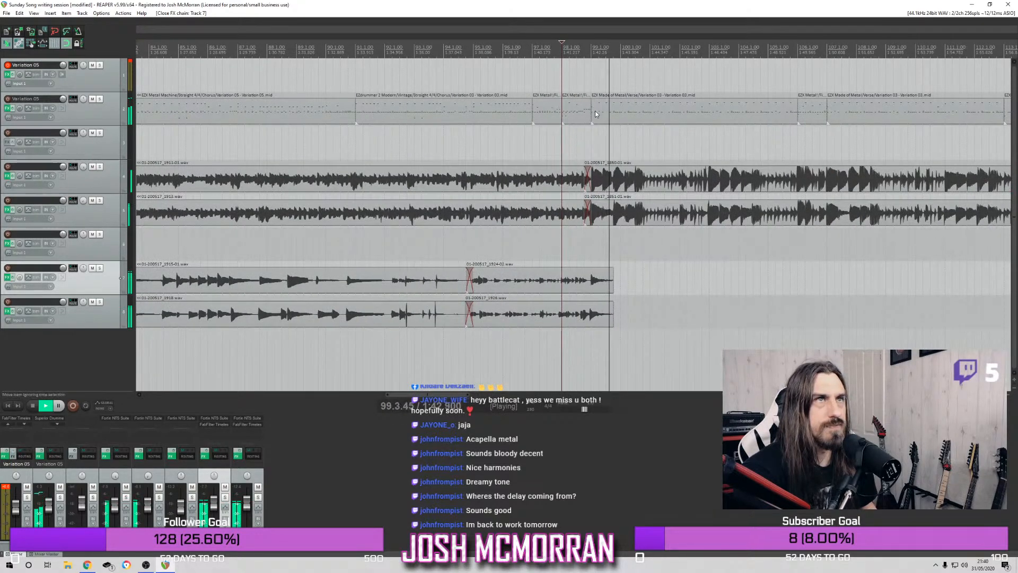
{"action": "left_click_drag", "start_coordinate": [592, 118], "coordinate": [615, 118]}
{"action": "left_click", "coordinate": [577, 63]}
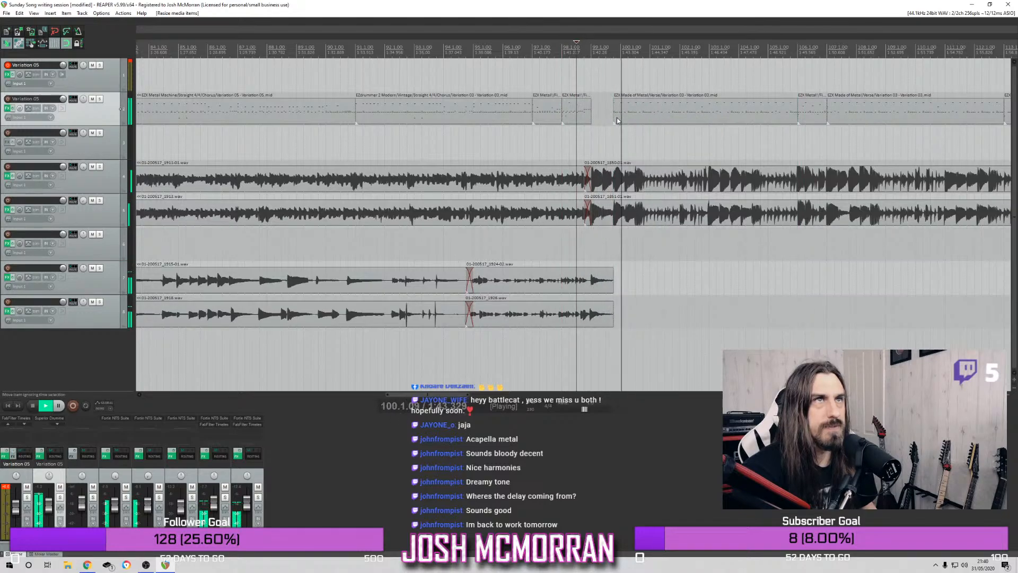
Play the arrangement through, then play the final chorus from bar 259.1 to check its timing
{"action": "scroll", "coordinate": [593, 143], "scroll_direction": "down", "scroll_amount": 4}
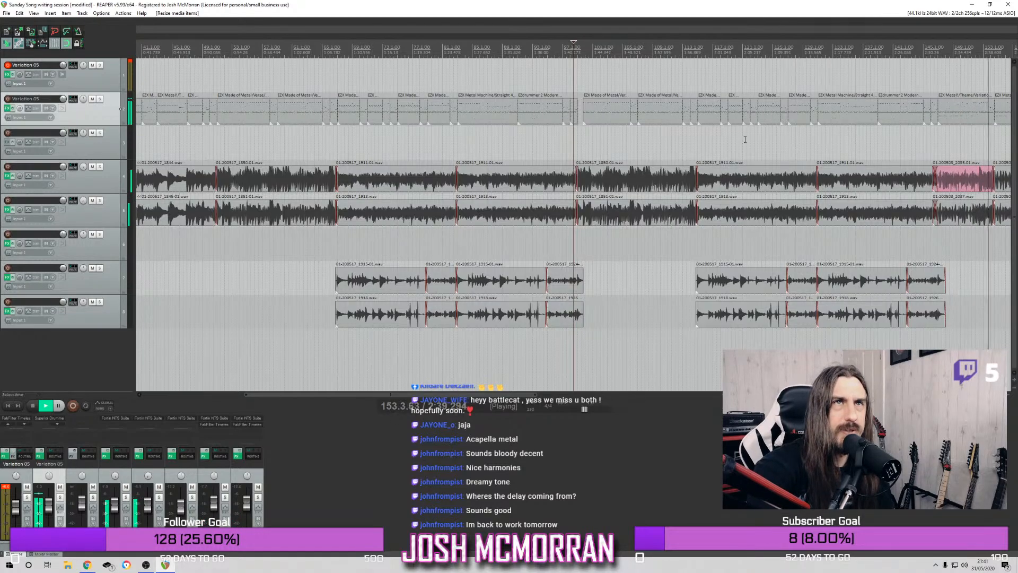
{"action": "scroll", "coordinate": [808, 160], "scroll_direction": "down", "scroll_amount": 2}
{"action": "scroll", "coordinate": [808, 160], "scroll_direction": "down", "scroll_amount": 3}
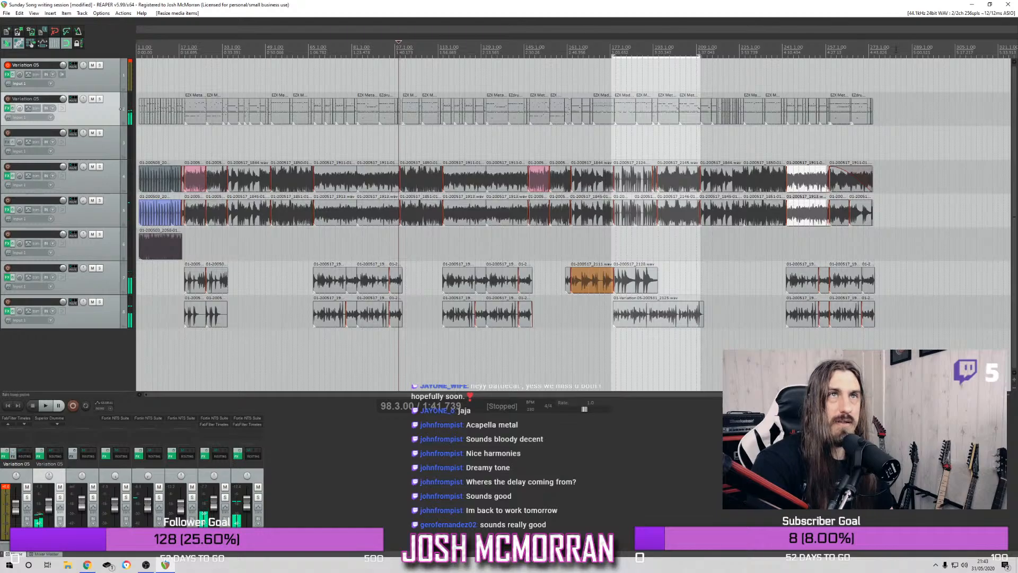
{"action": "left_click", "coordinate": [831, 47]}
{"action": "scroll", "coordinate": [732, 193], "scroll_direction": "up", "scroll_amount": 8}
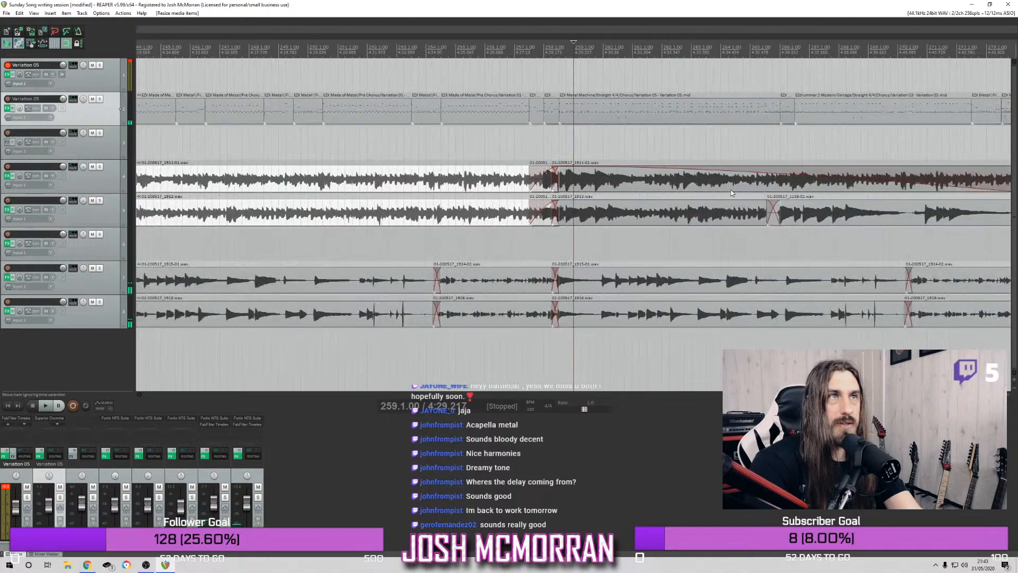
{"action": "scroll", "coordinate": [672, 192], "scroll_direction": "down", "scroll_amount": 2}
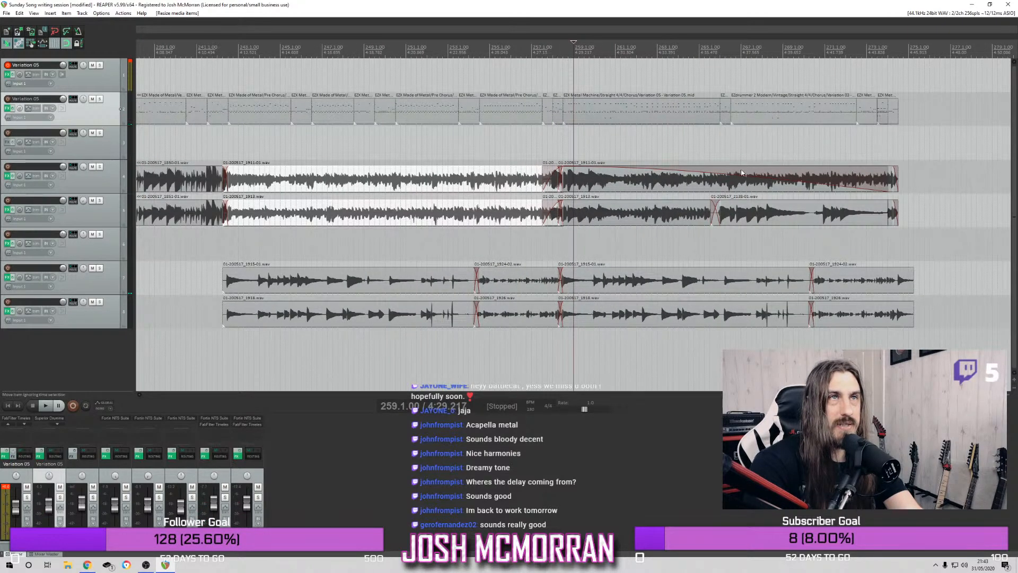
{"action": "key", "text": "space"}
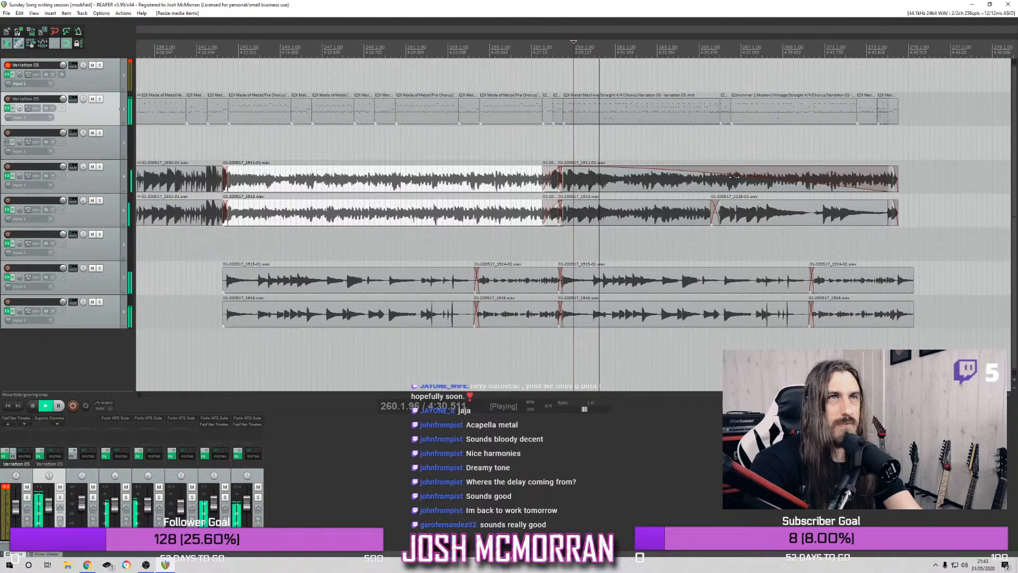
{"action": "left_click", "coordinate": [603, 190]}
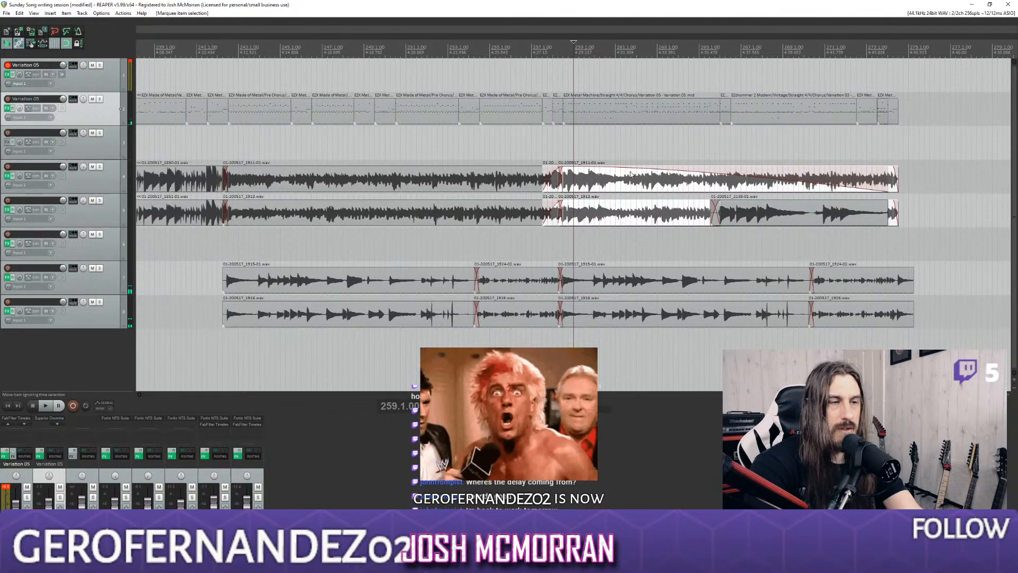
Move the final chorus drum and rhythm guitar items about half a bar later and play the transition from bar 256.2
{"action": "left_click_drag", "start_coordinate": [620, 102], "coordinate": [917, 242]}
{"action": "left_click_drag", "start_coordinate": [620, 123], "coordinate": [635, 125]}
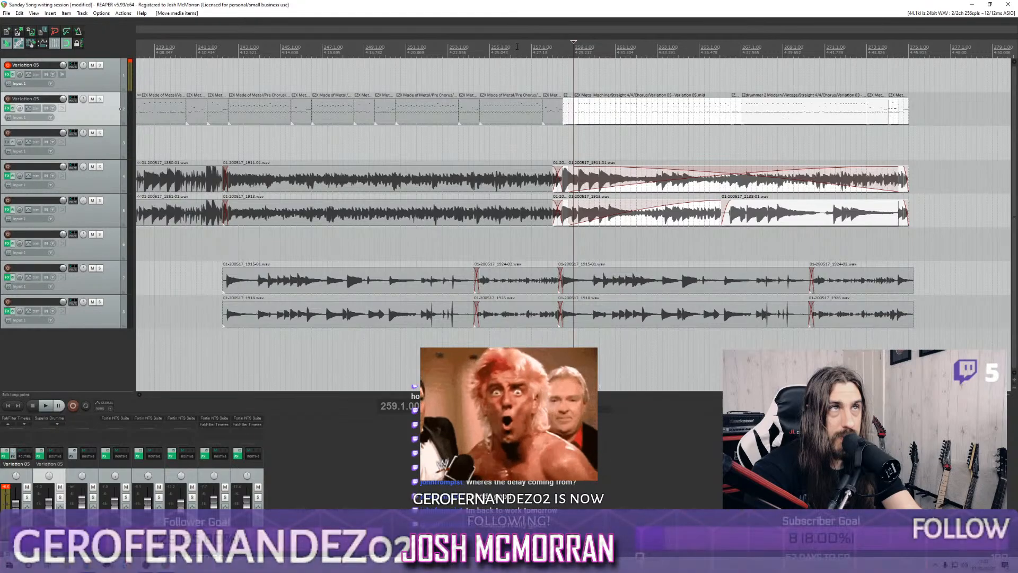
{"action": "left_click", "coordinate": [516, 68]}
{"action": "key", "text": "space"}
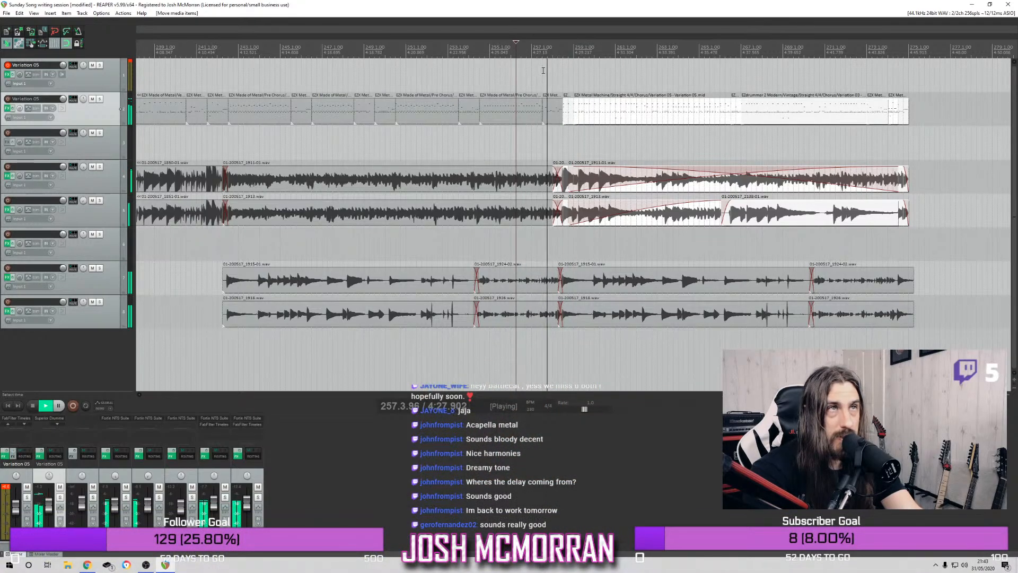
{"action": "key", "text": "space"}
{"action": "left_click_drag", "start_coordinate": [625, 108], "coordinate": [657, 203]}
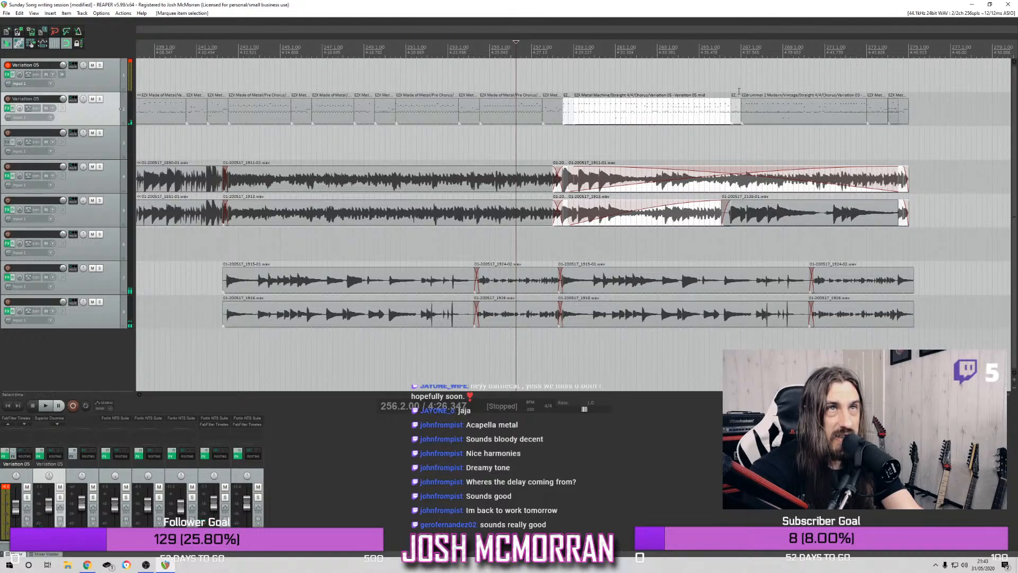
{"action": "left_click_drag", "start_coordinate": [620, 98], "coordinate": [859, 234]}
{"action": "mouse_move", "coordinate": [630, 115]}
{"action": "left_mouse_down"}
{"action": "mouse_move", "coordinate": [631, 150]}
{"action": "mouse_move", "coordinate": [625, 115]}
{"action": "left_mouse_up"}
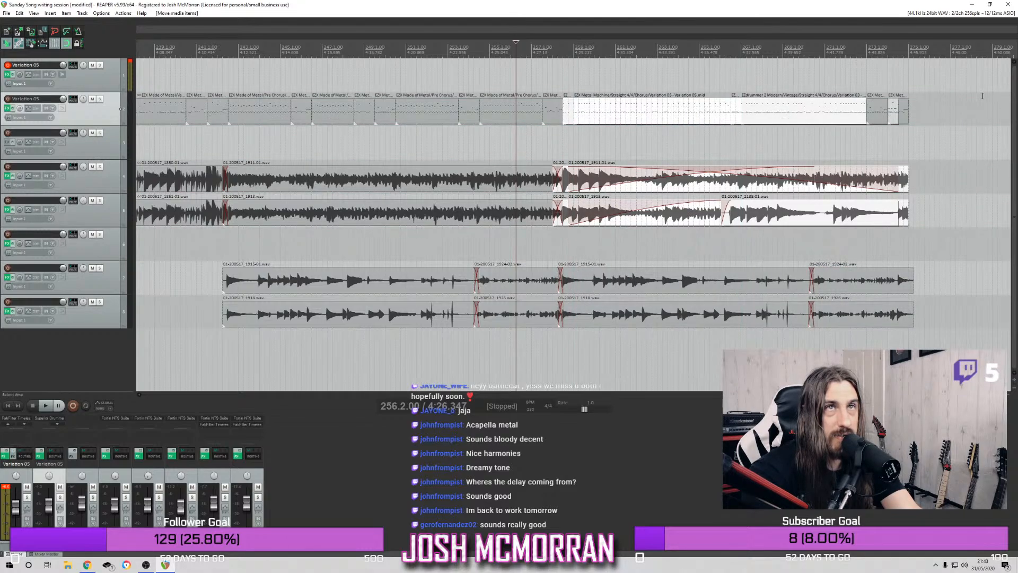
Move the overlapping Chorus Variation 04 drum item from the song's ending onto empty track 3 and play from about bar 260.4
{"action": "left_click", "coordinate": [876, 116]}
{"action": "left_click", "coordinate": [806, 113]}
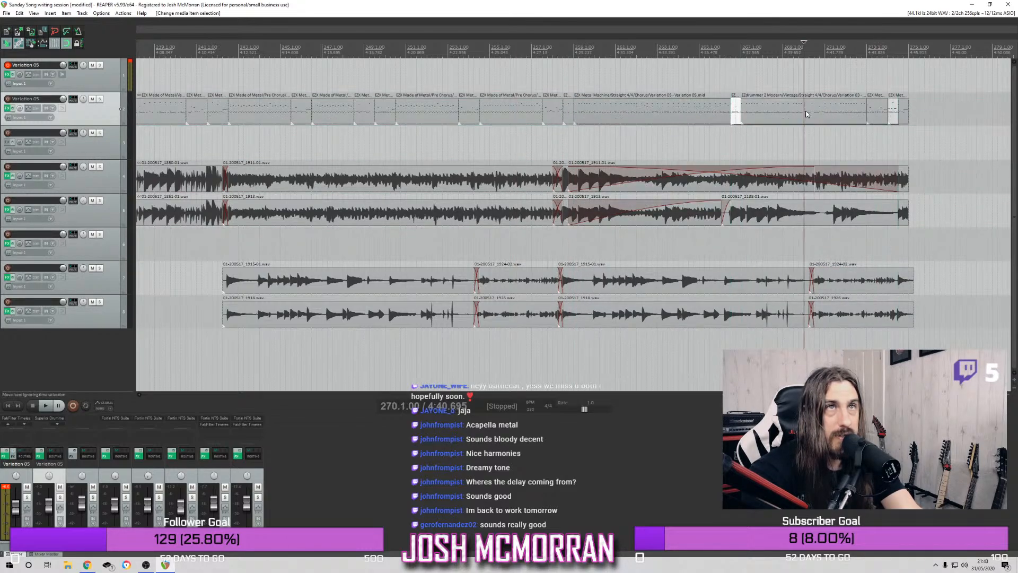
{"action": "left_click", "coordinate": [887, 113]}
{"action": "left_click", "coordinate": [896, 117]}
{"action": "left_click_drag", "start_coordinate": [896, 117], "coordinate": [998, 144]}
{"action": "left_click", "coordinate": [609, 53]}
{"action": "key", "text": "space"}
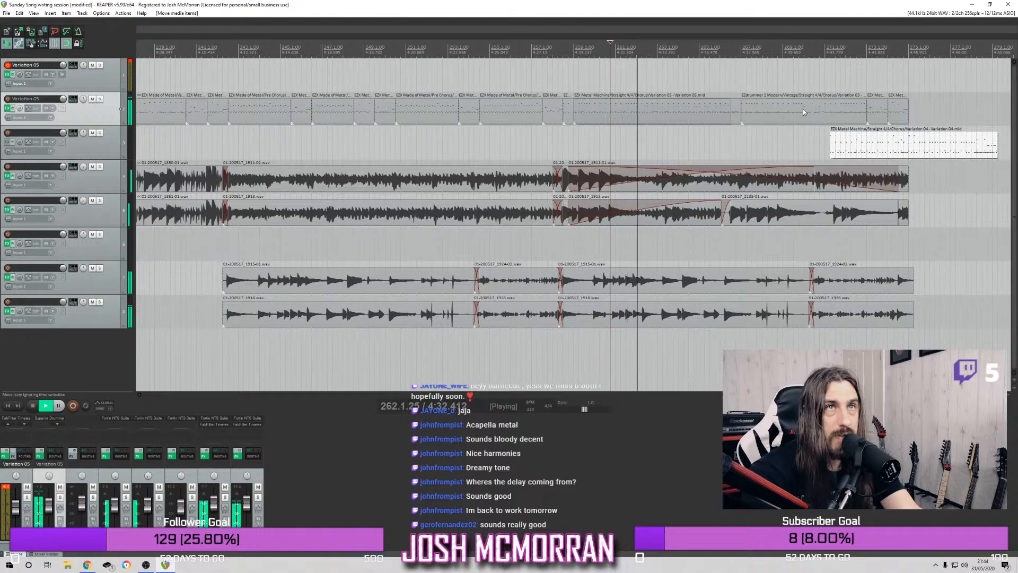
Move the final chorus rhythm guitar item from track 4 up to track 3 to uncover the take beneath it
{"action": "left_click", "coordinate": [703, 186]}
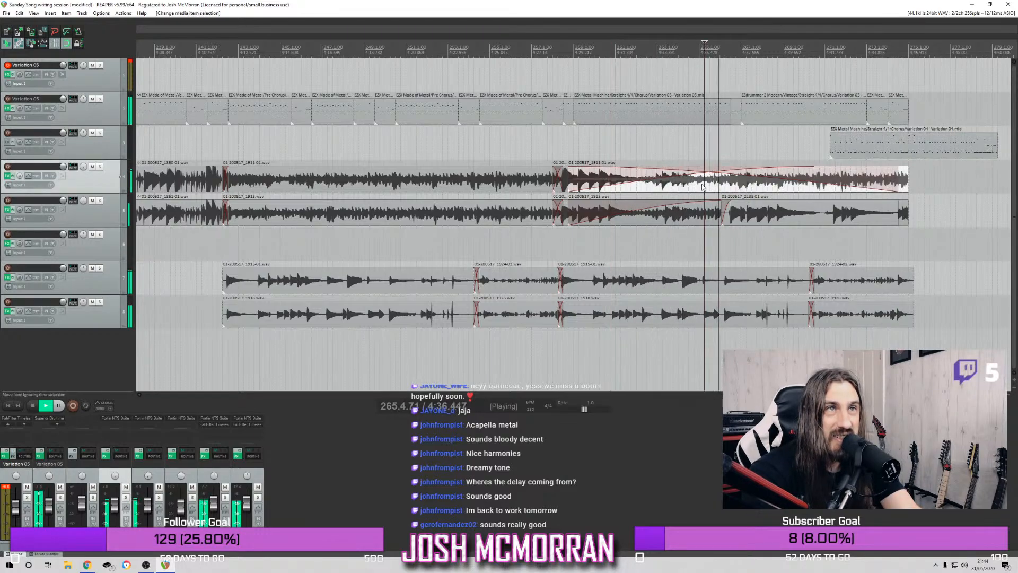
{"action": "left_click_drag", "start_coordinate": [703, 185], "coordinate": [703, 152]}
{"action": "key", "text": "space"}
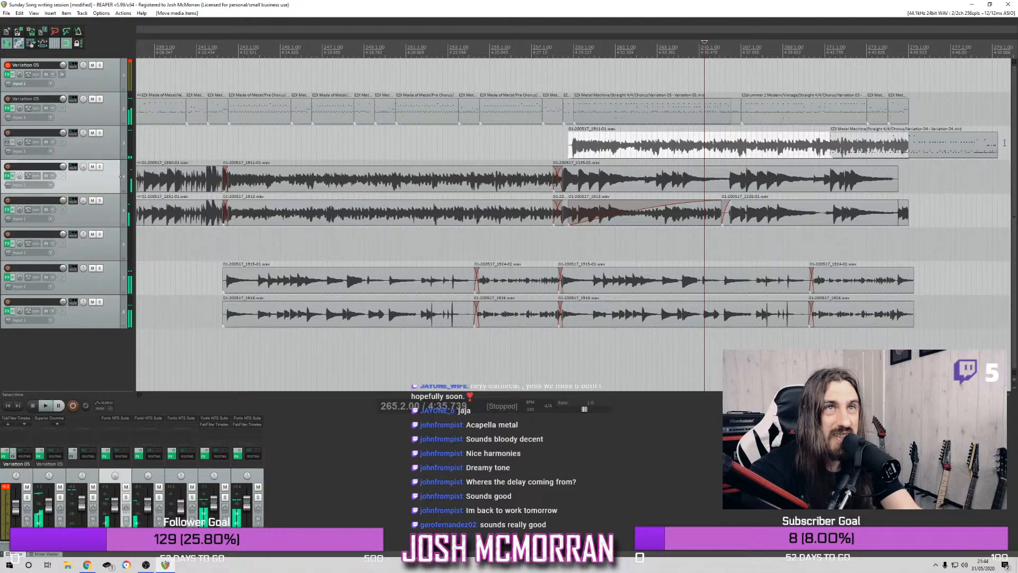
Solo track 4 and listen to the uncovered guitar take in the final chorus
{"action": "left_click", "coordinate": [836, 183]}
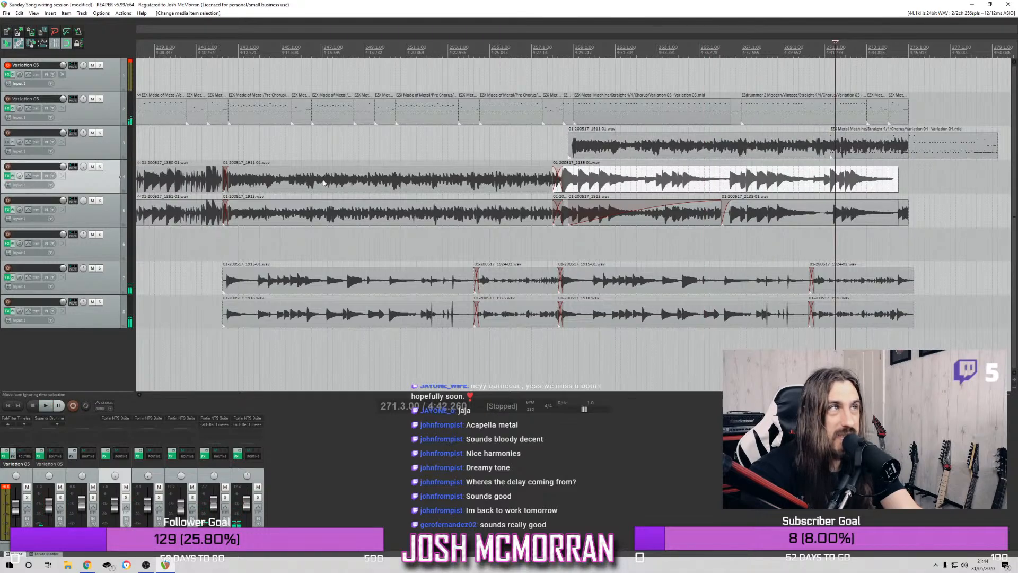
{"action": "left_click", "coordinate": [100, 168]}
{"action": "left_click", "coordinate": [569, 54]}
{"action": "key", "text": "space"}
{"action": "left_click", "coordinate": [630, 185]}
{"action": "key", "text": "space"}
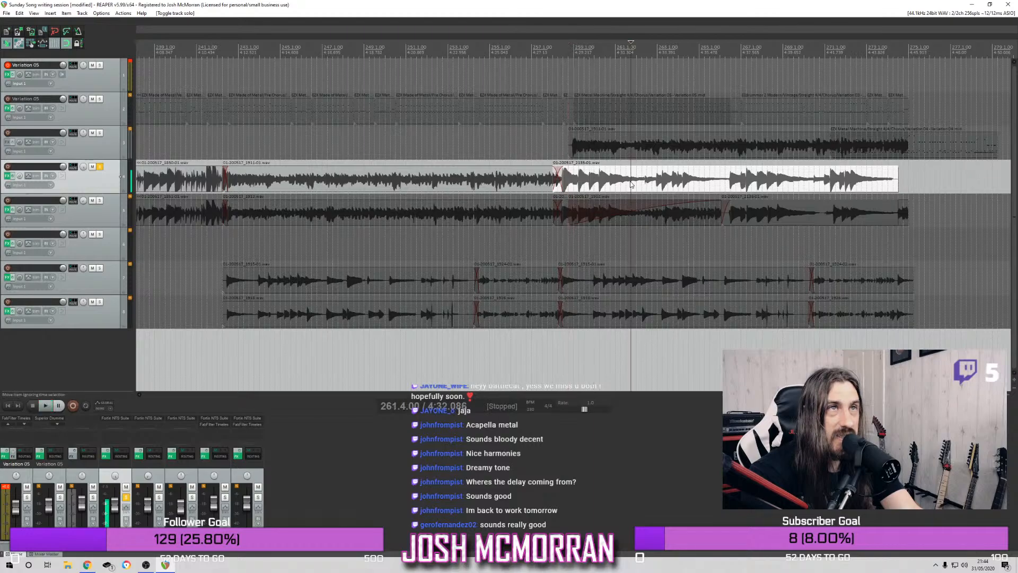
Delete the uncovered guitar take, return the final chorus guitar item to track 4 and unsolo the track
{"action": "key", "text": "Delete"}
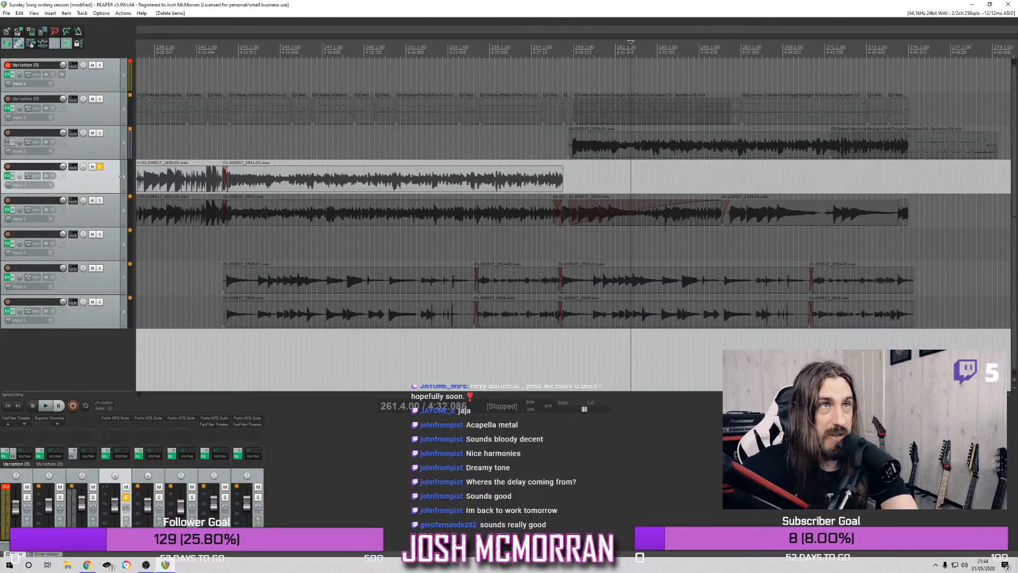
{"action": "left_click_drag", "start_coordinate": [599, 139], "coordinate": [596, 175]}
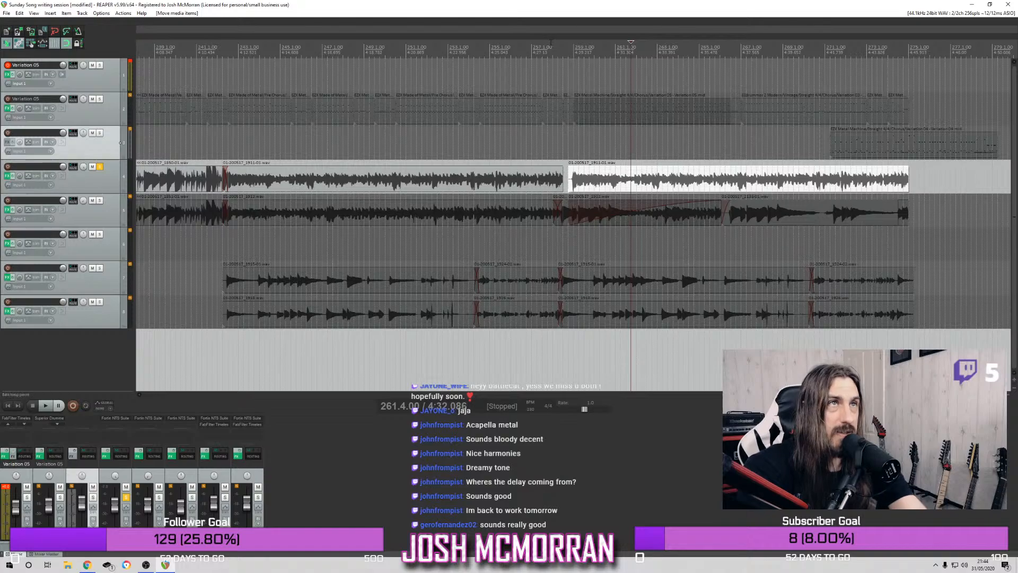
{"action": "left_click", "coordinate": [100, 168]}
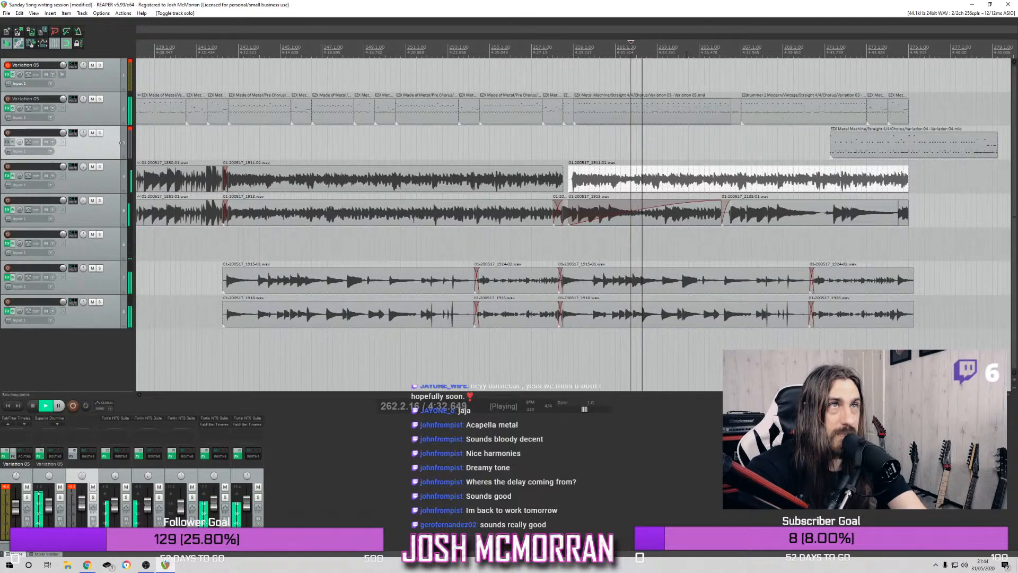
Move the Metal Machine chorus drum item to track 3 and play the drum item beneath it soloed from bar 258.3
{"action": "left_click", "coordinate": [589, 116]}
{"action": "left_click_drag", "start_coordinate": [590, 115], "coordinate": [594, 128]}
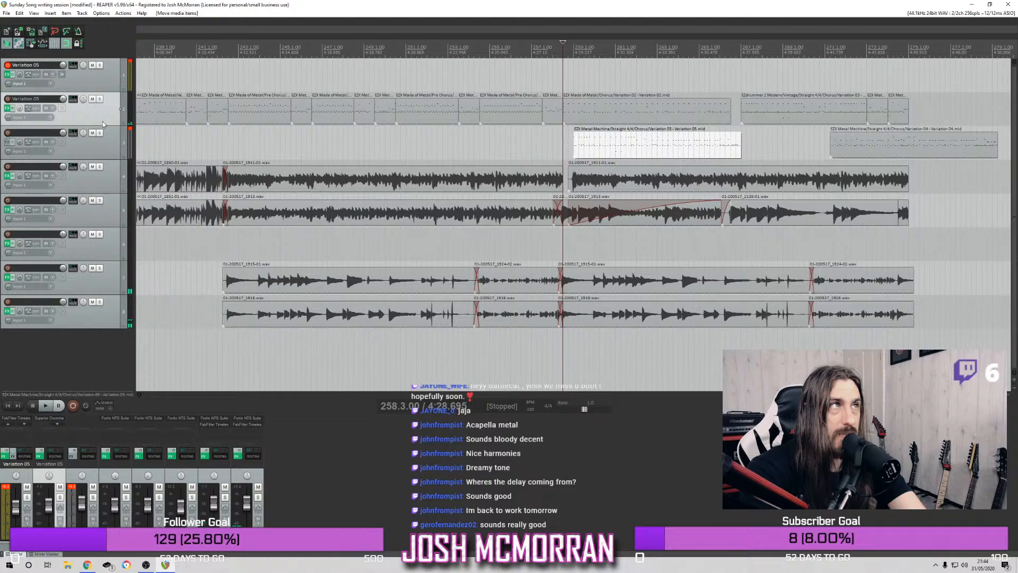
{"action": "left_click", "coordinate": [99, 99]}
{"action": "key", "text": "space"}
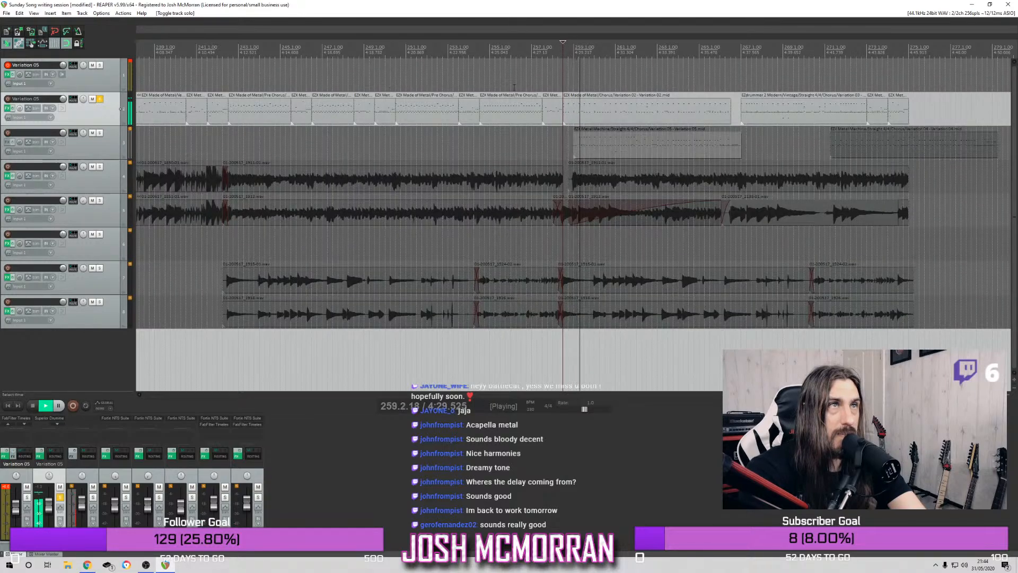
Delete the uncovered Made of Metal chorus item, return the Metal Machine item to the drum track at bar 259.1 and unsolo the drums
{"action": "left_click", "coordinate": [594, 120]}
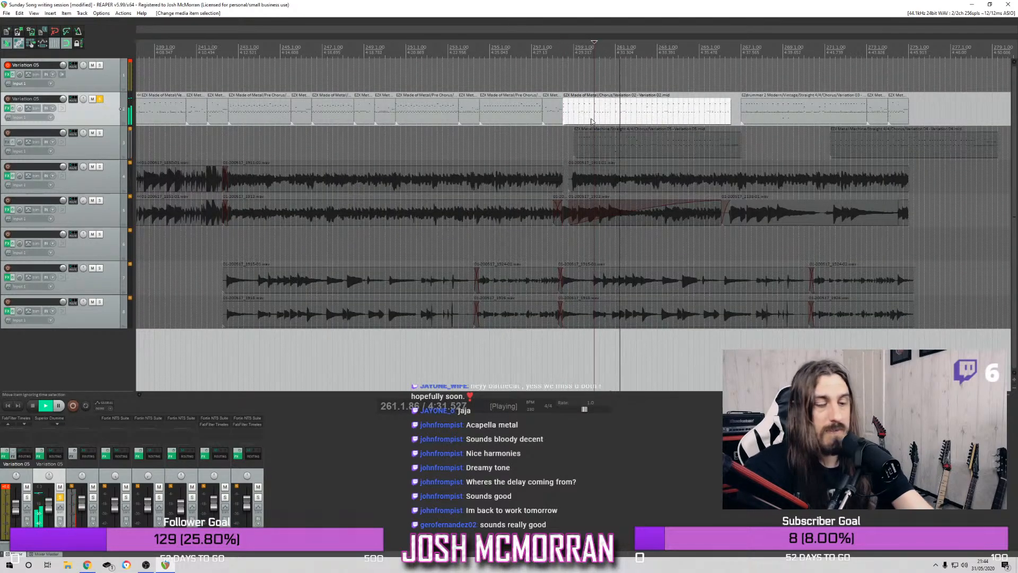
{"action": "key", "text": "space"}
{"action": "left_click_drag", "start_coordinate": [595, 151], "coordinate": [582, 118]}
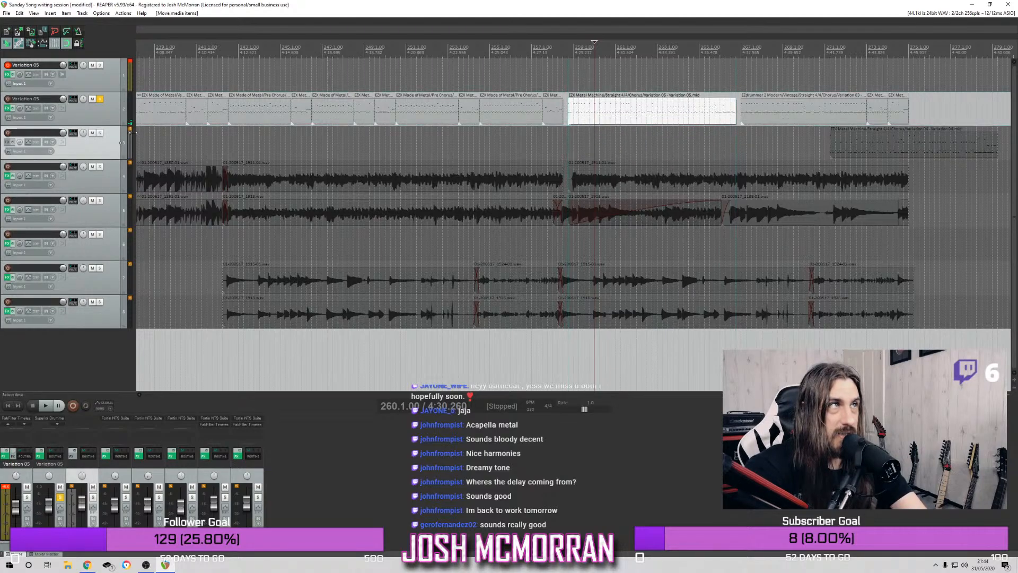
{"action": "left_click", "coordinate": [99, 99]}
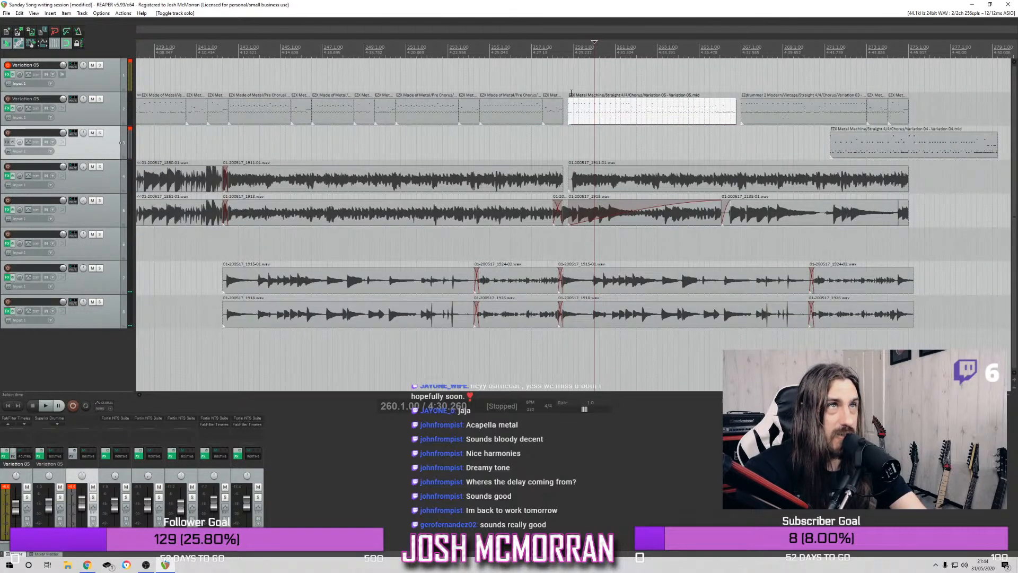
{"action": "left_click_drag", "start_coordinate": [576, 108], "coordinate": [582, 110]}
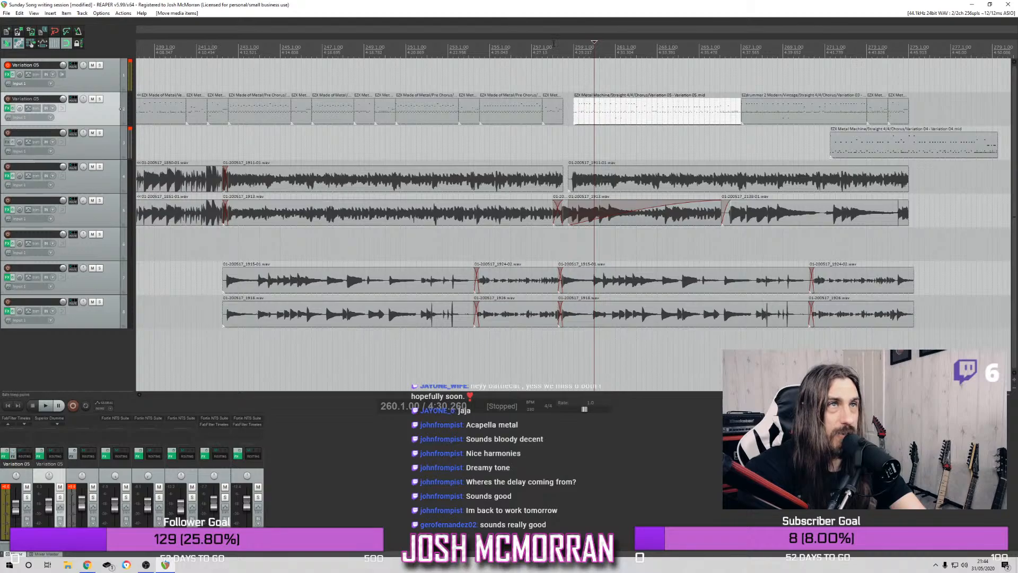
Delete the overlapping guitar takes beneath track 5's final chorus item, moving that item to track 6 and back
{"action": "left_click", "coordinate": [658, 219]}
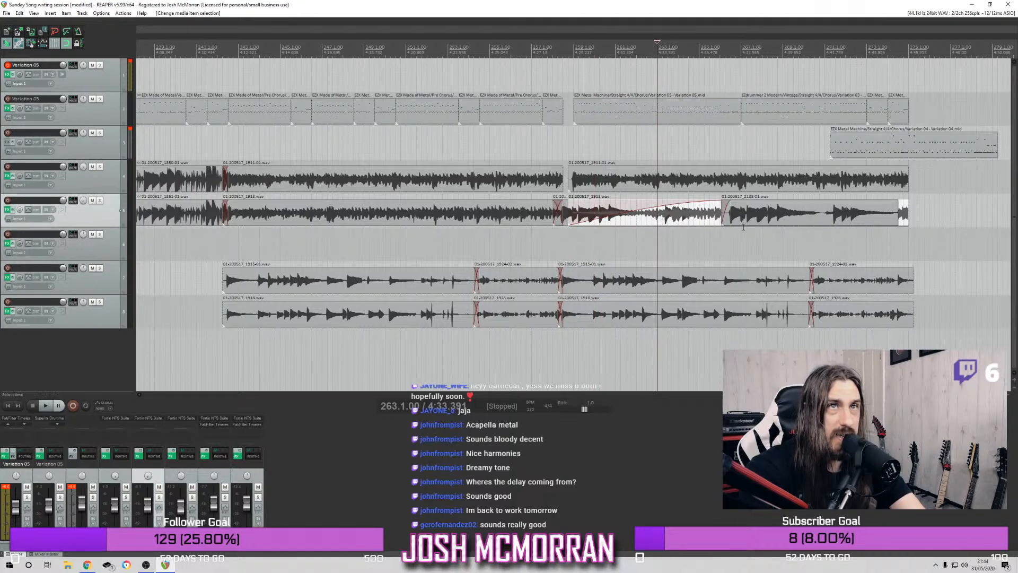
{"action": "left_click_drag", "start_coordinate": [659, 224], "coordinate": [667, 239]}
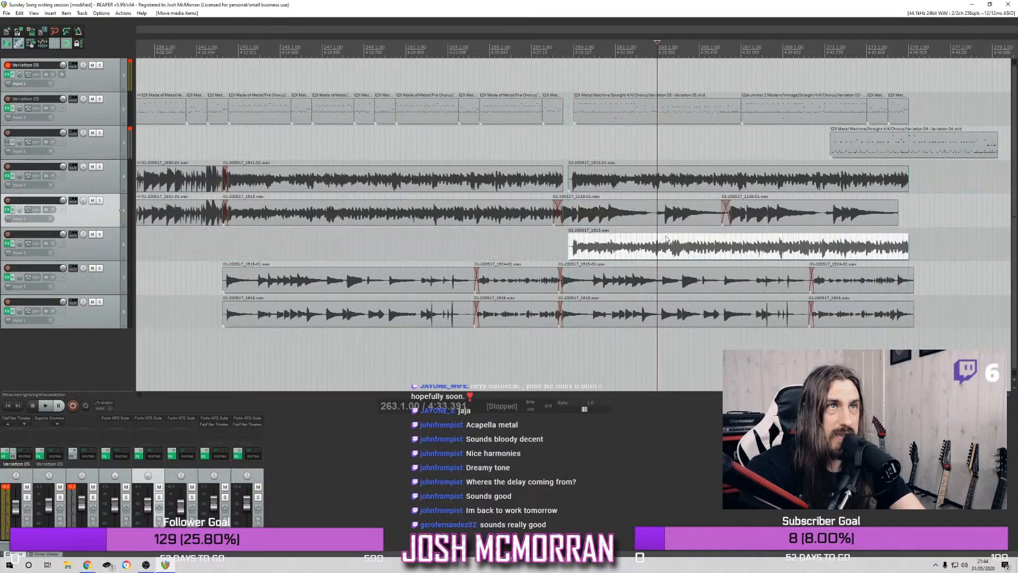
{"action": "left_click", "coordinate": [767, 211]}
{"action": "key", "text": "Delete"}
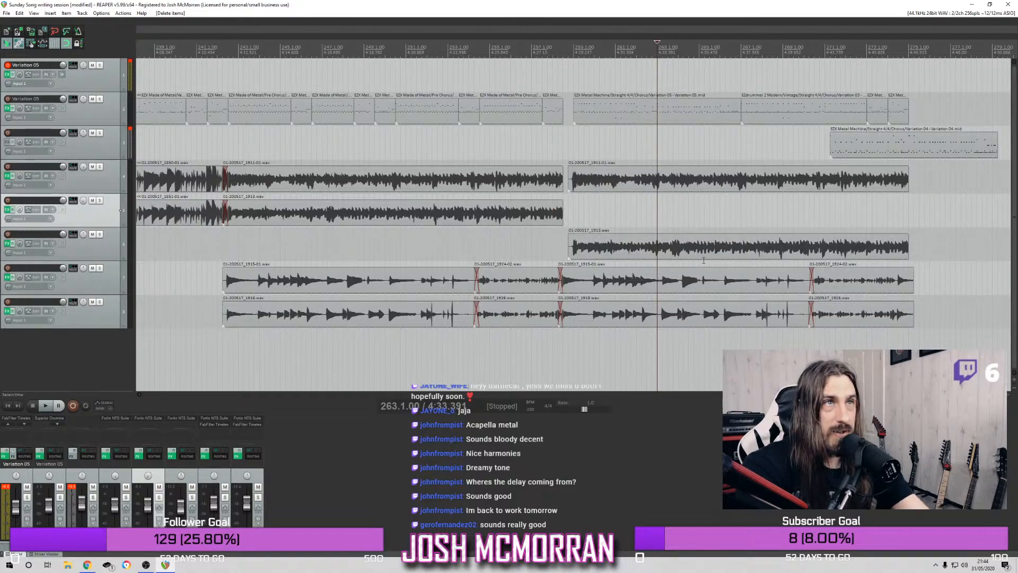
{"action": "left_click_drag", "start_coordinate": [701, 255], "coordinate": [699, 220]}
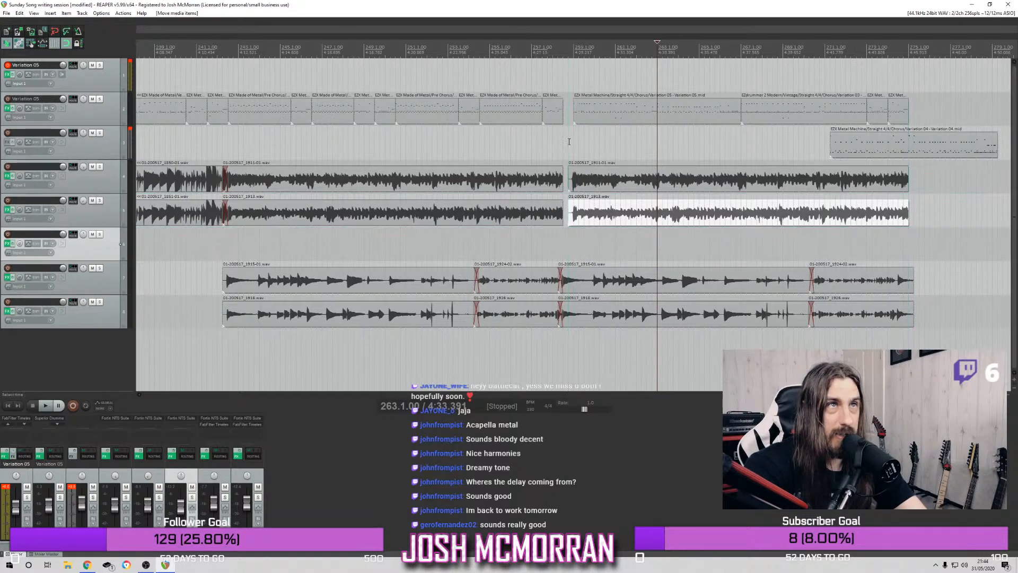
Play the transition from bar 255.1 and move both final chorus rhythm guitar items earlier to start at bar 258.3
{"action": "left_click", "coordinate": [491, 48]}
{"action": "key", "text": "space"}
{"action": "left_click_drag", "start_coordinate": [541, 237], "coordinate": [559, 184]}
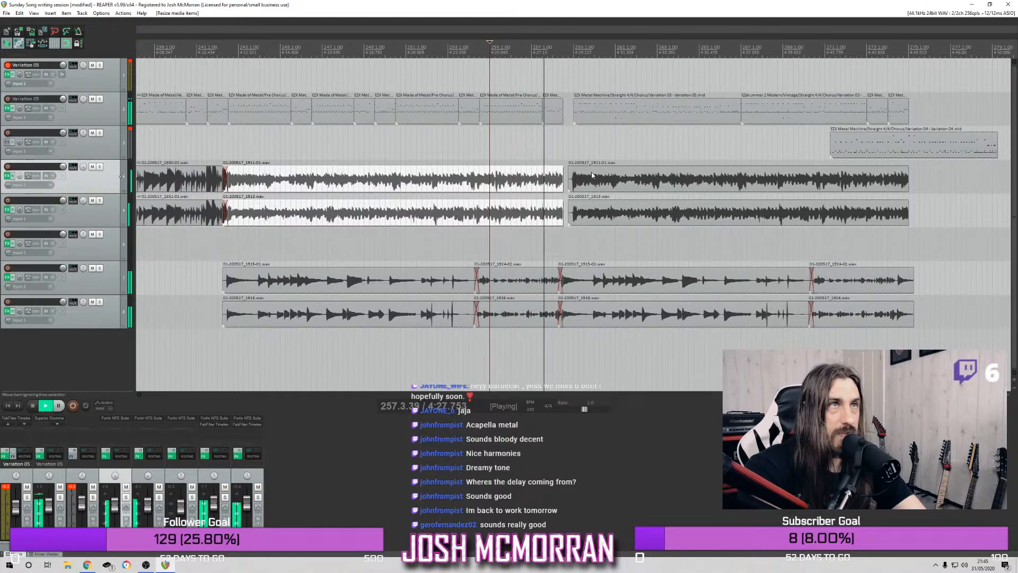
{"action": "mouse_move", "coordinate": [588, 179]}
{"action": "left_mouse_down"}
{"action": "mouse_move", "coordinate": [580, 214]}
{"action": "mouse_move", "coordinate": [576, 185]}
{"action": "left_mouse_up"}
Move the final chorus drum items half a bar earlier to start at bar 258.3, closing the gap before the last item, and replay from bar 257.4
{"action": "left_click", "coordinate": [547, 49]}
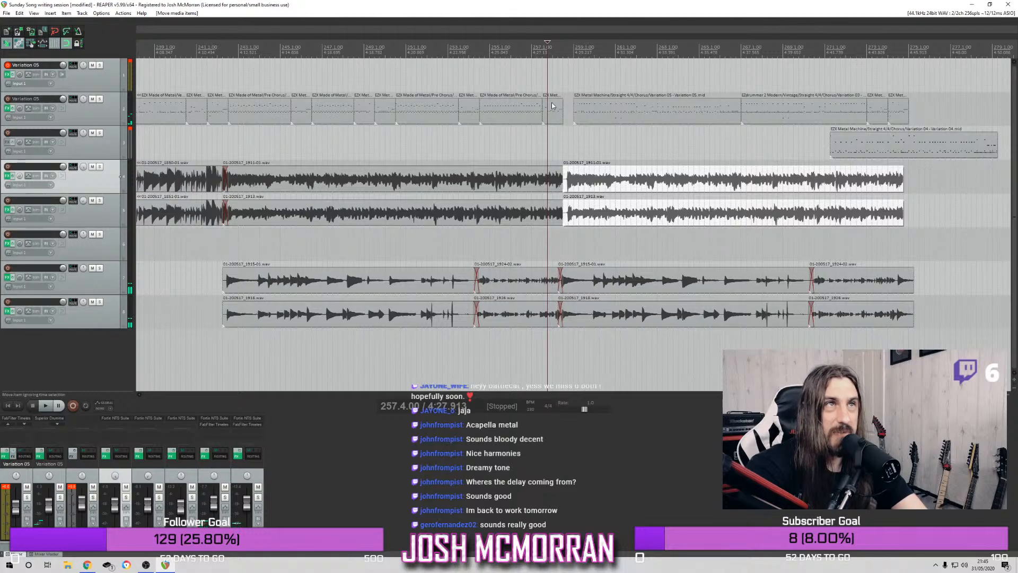
{"action": "left_click_drag", "start_coordinate": [610, 110], "coordinate": [876, 118]}
{"action": "mouse_move", "coordinate": [705, 119]}
{"action": "left_mouse_down"}
{"action": "mouse_move", "coordinate": [698, 101]}
{"action": "mouse_move", "coordinate": [681, 118]}
{"action": "mouse_move", "coordinate": [692, 120]}
{"action": "left_mouse_up"}
{"action": "key", "text": "space"}
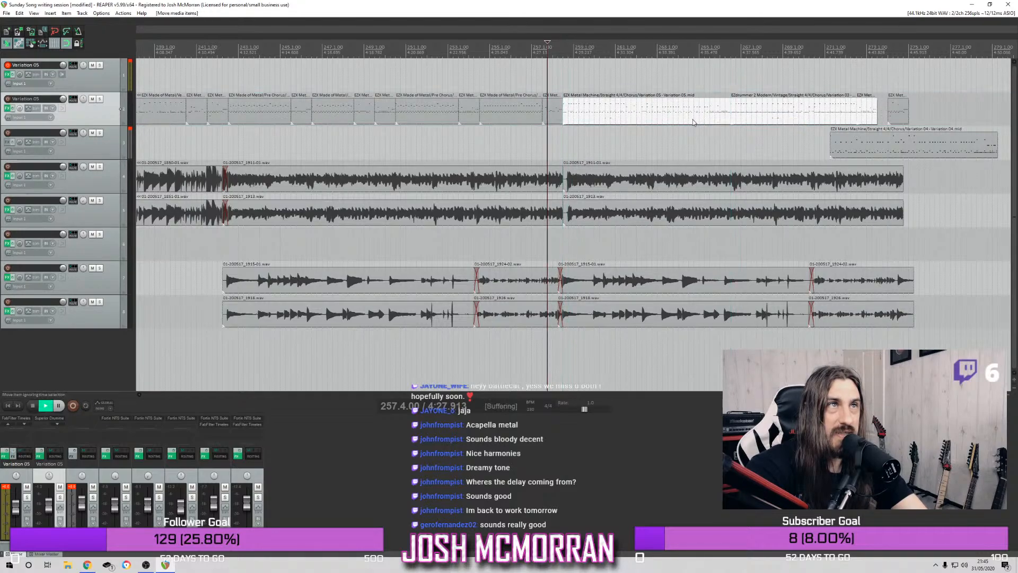
{"action": "left_click_drag", "start_coordinate": [896, 110], "coordinate": [884, 112]}
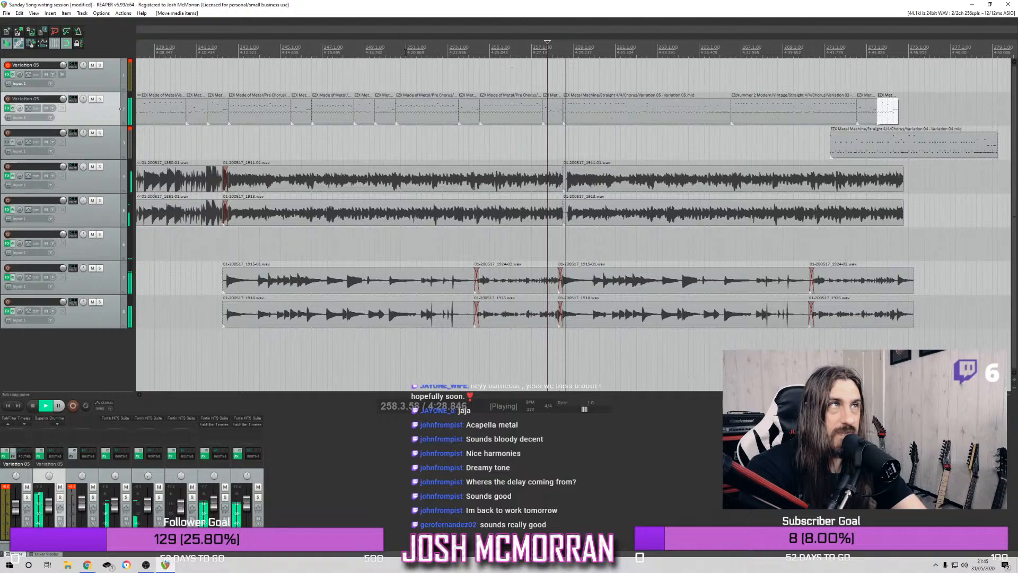
Check the drums soloed from bar 251.1, then shift both final chorus rhythm guitar items earlier to about bar 258.2
{"action": "left_click", "coordinate": [377, 63]}
{"action": "left_click", "coordinate": [405, 65]}
{"action": "left_click", "coordinate": [100, 99]}
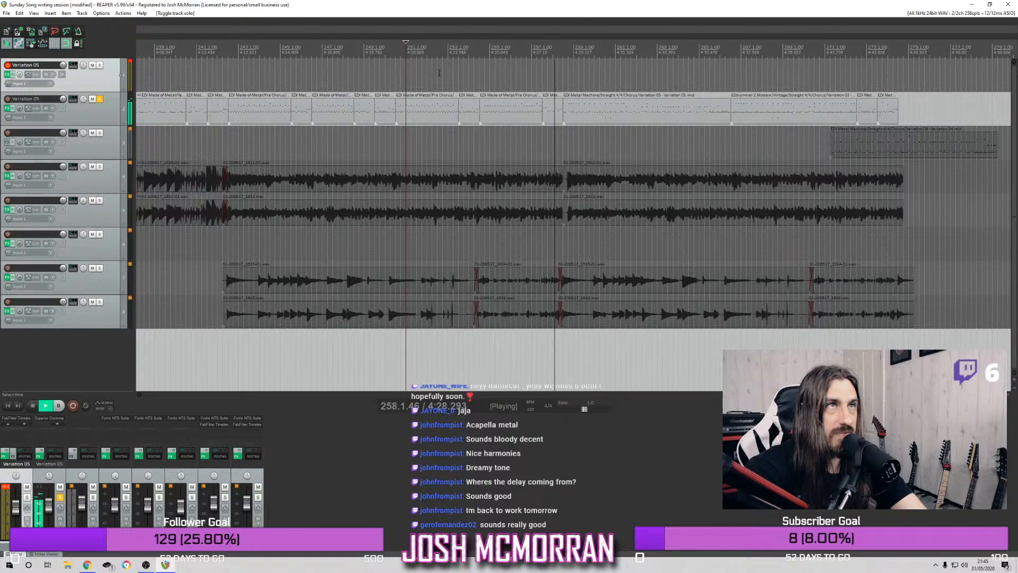
{"action": "left_click", "coordinate": [101, 100]}
{"action": "left_click_drag", "start_coordinate": [625, 170], "coordinate": [553, 171]}
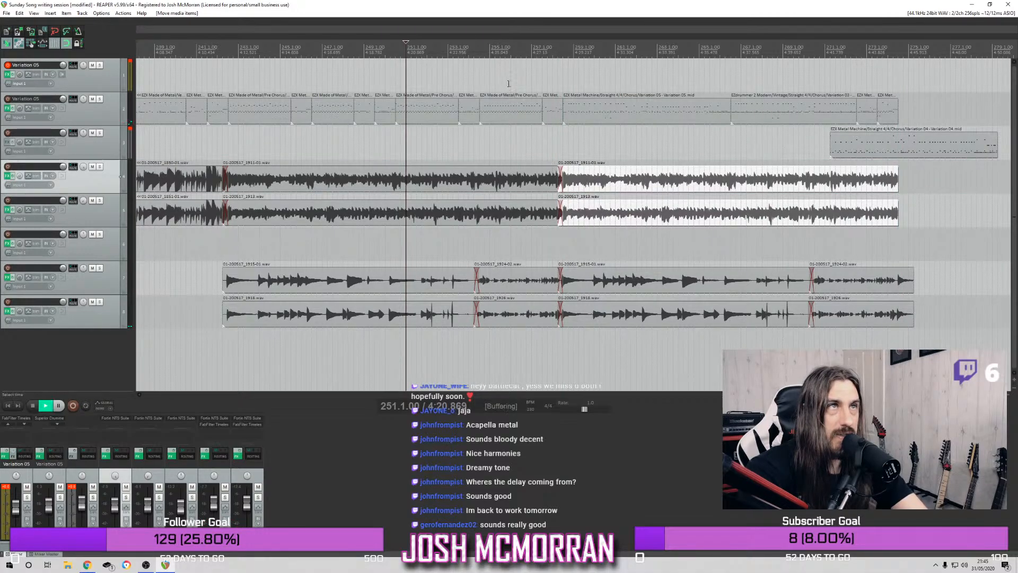
Play the song's last notes from about bar 274.3 and delete the leftover Variation 04 drum item on track 3
{"action": "left_click", "coordinate": [898, 50]}
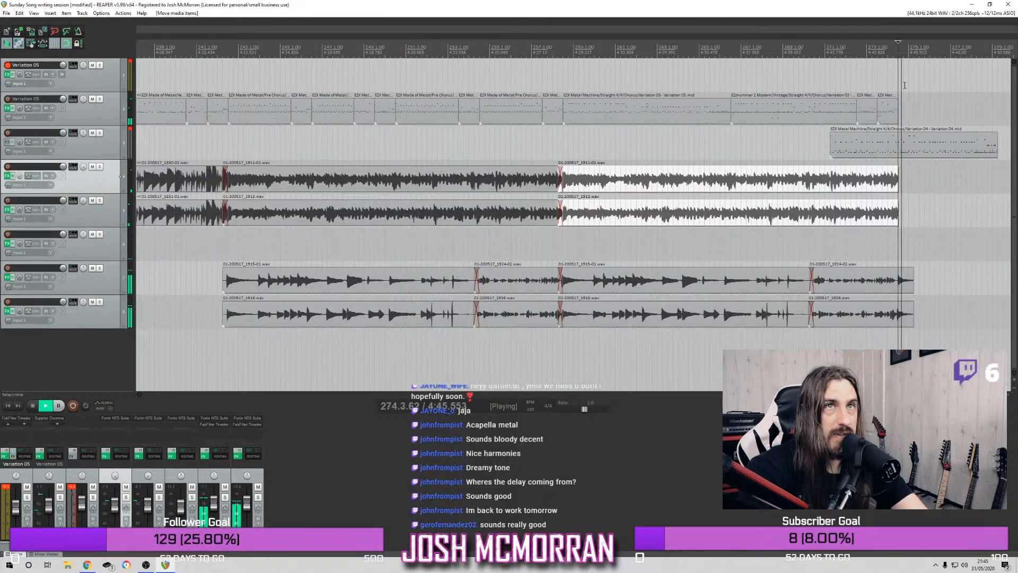
{"action": "left_click", "coordinate": [915, 150]}
{"action": "key", "text": "Delete"}
Play the ending from bar 242.1 and save the project
{"action": "key", "text": "space"}
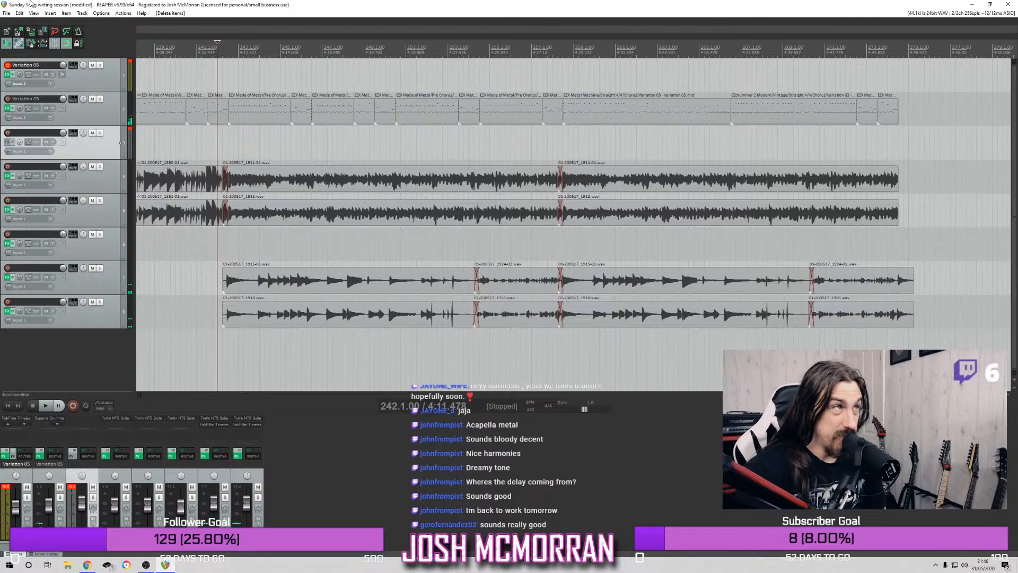
{"action": "left_click", "coordinate": [5, 14]}
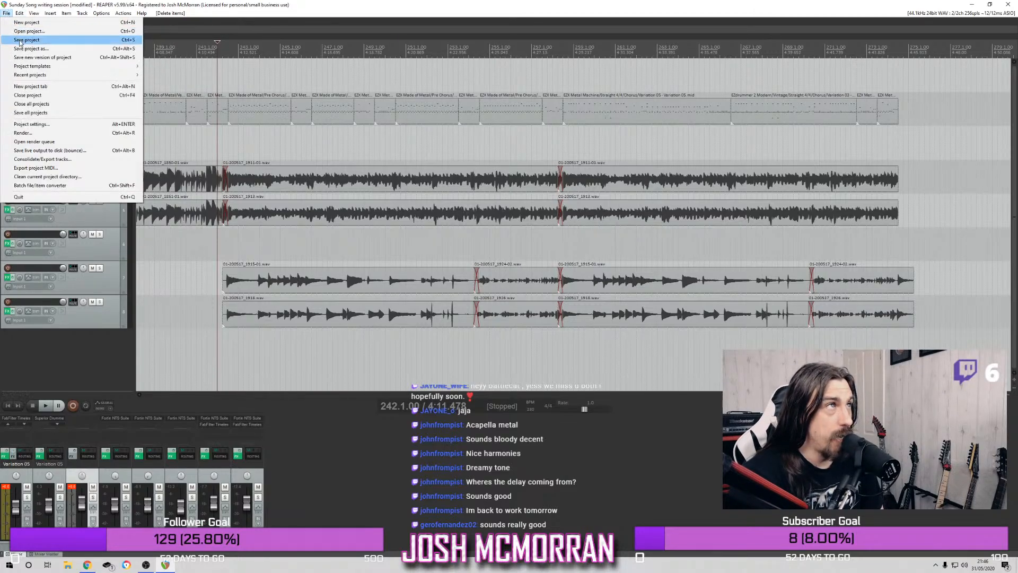
{"action": "left_click", "coordinate": [20, 42]}
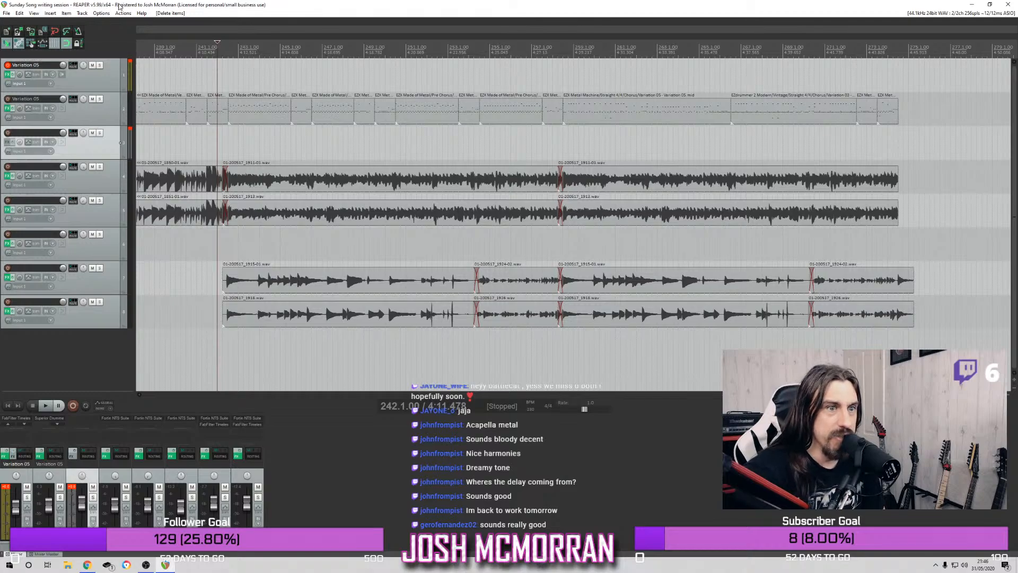